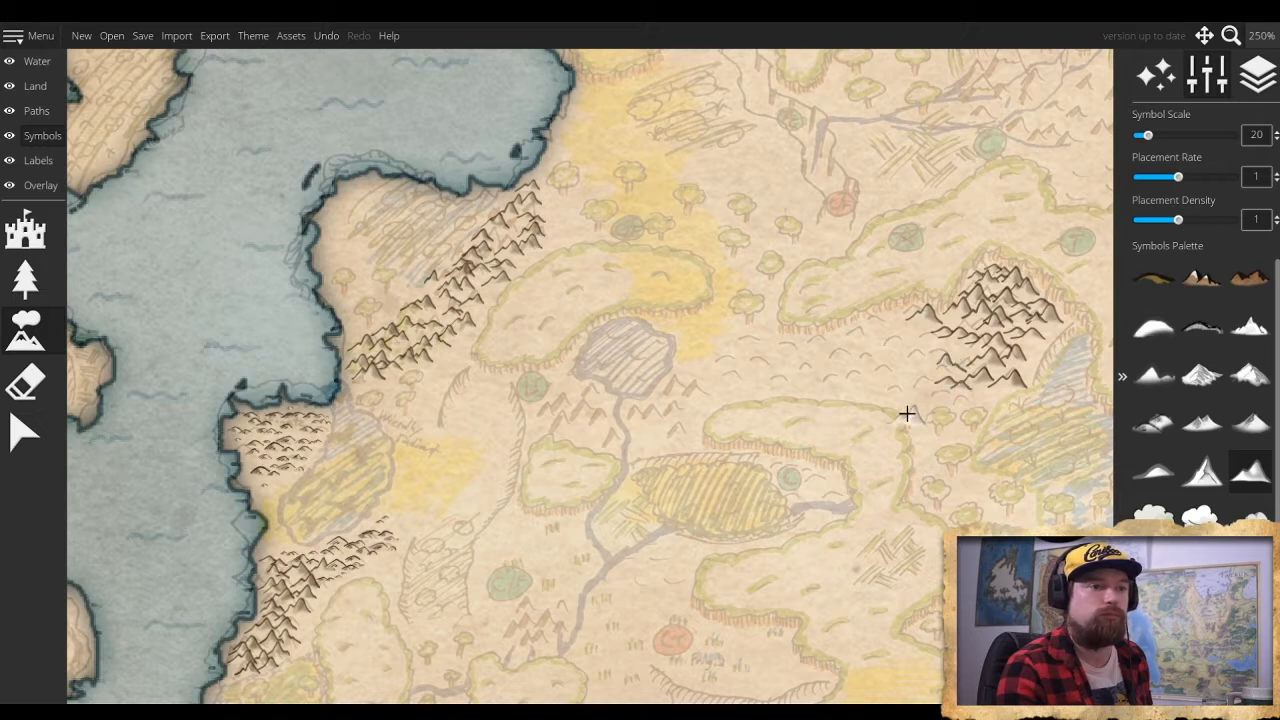
Extend the eastern mountain range westward toward the grey-hatched area with small mountains and rolling hill symbols of varying scale
click(948, 393)
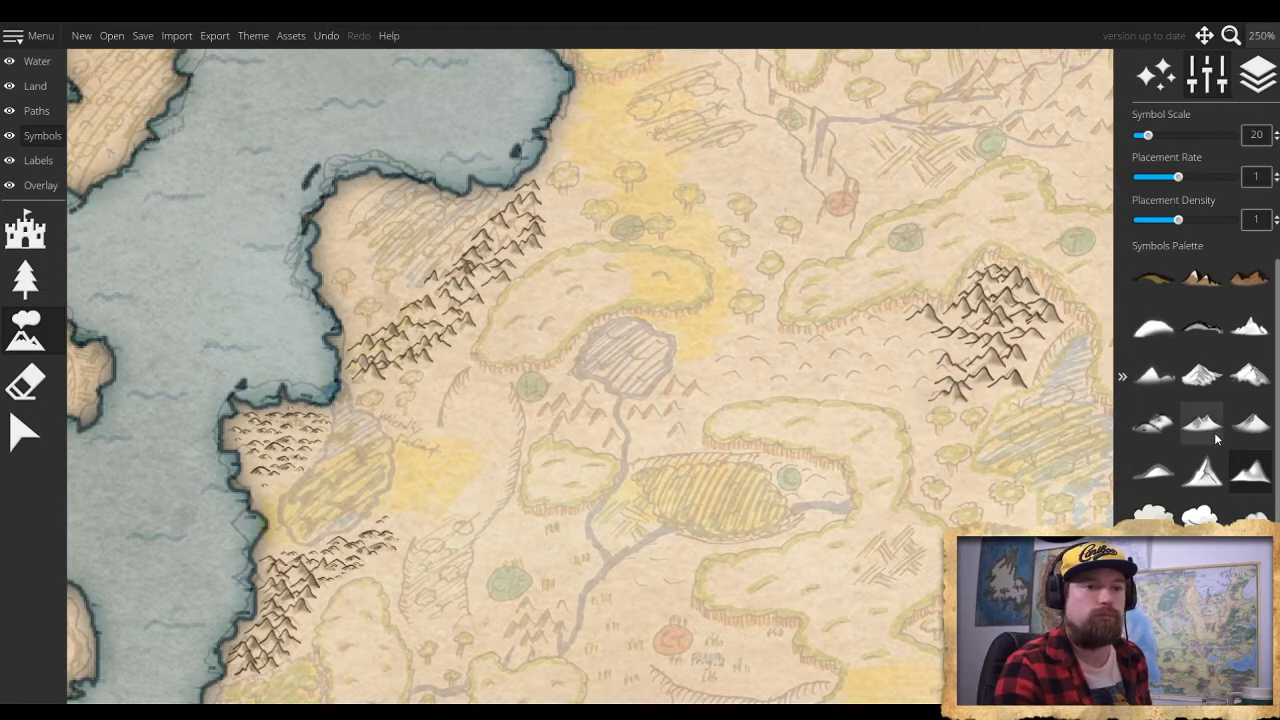
click(1153, 422)
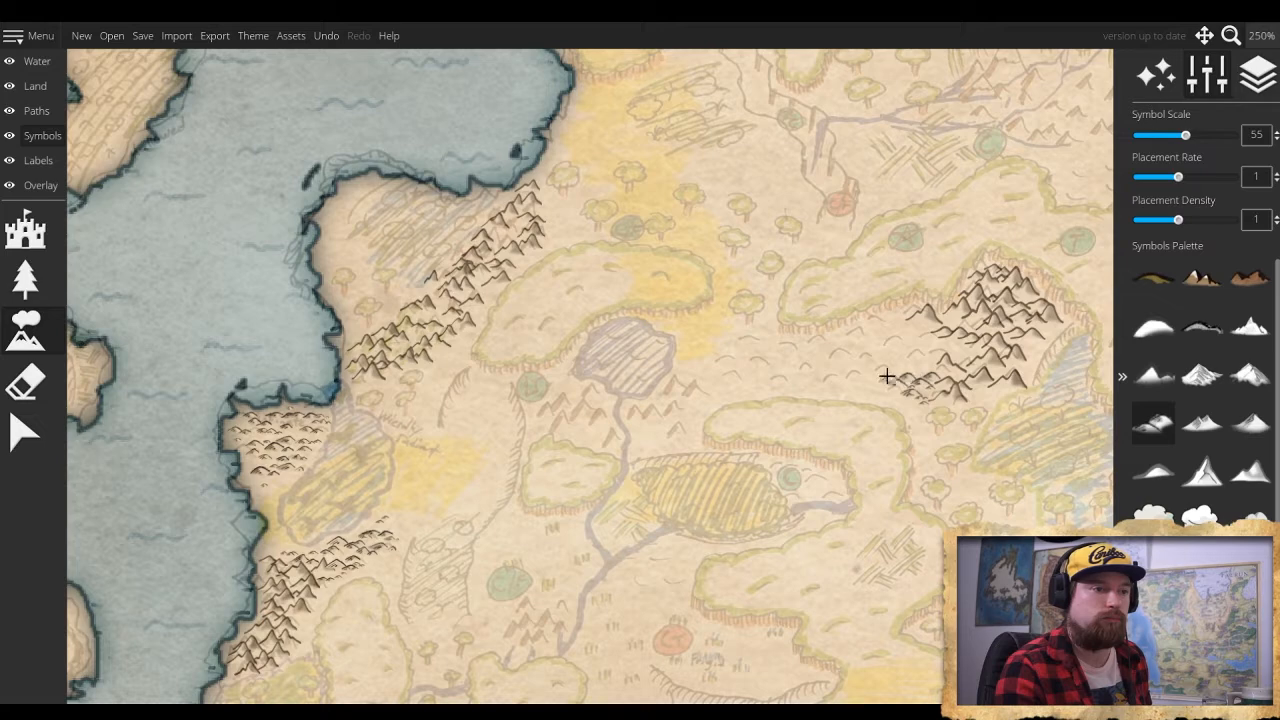
mouse_move(916, 358)
mouse_down()
mouse_move(837, 358)
mouse_move(821, 370)
mouse_move(843, 370)
mouse_move(832, 379)
mouse_move(754, 378)
mouse_move(735, 351)
mouse_move(801, 348)
mouse_move(803, 364)
mouse_move(862, 338)
mouse_up()
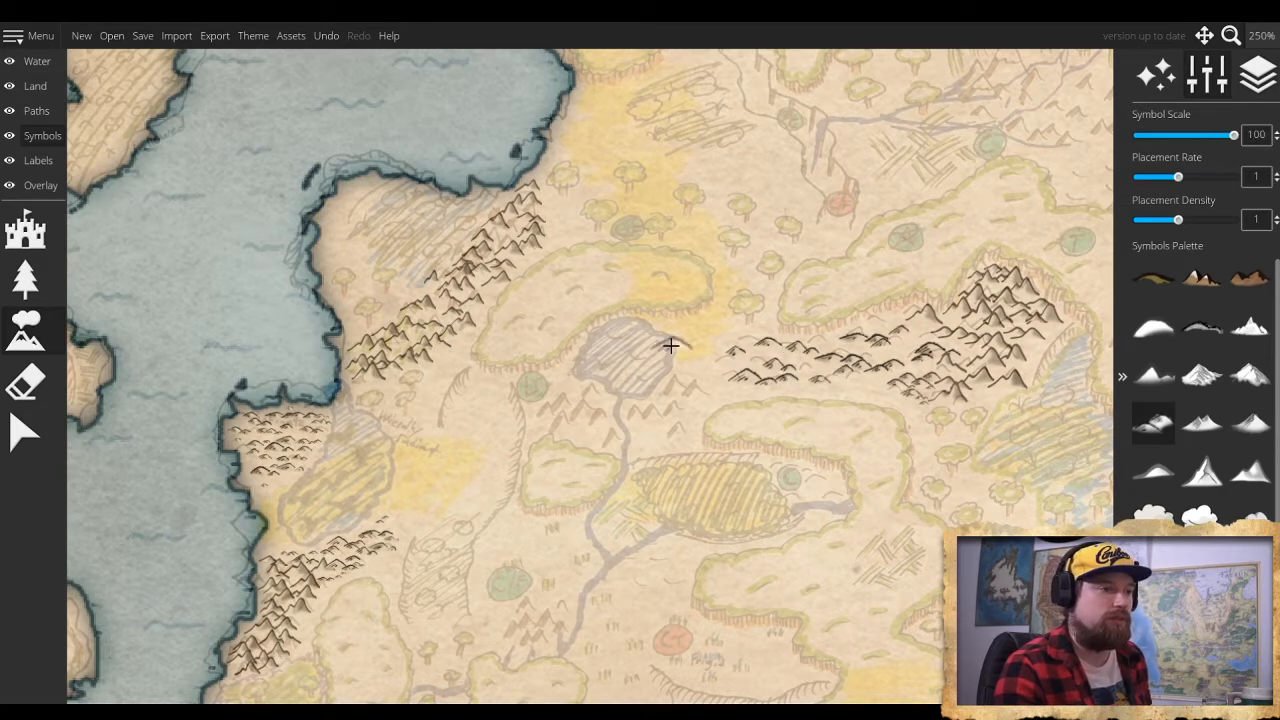
scroll(677, 349, down, 4)
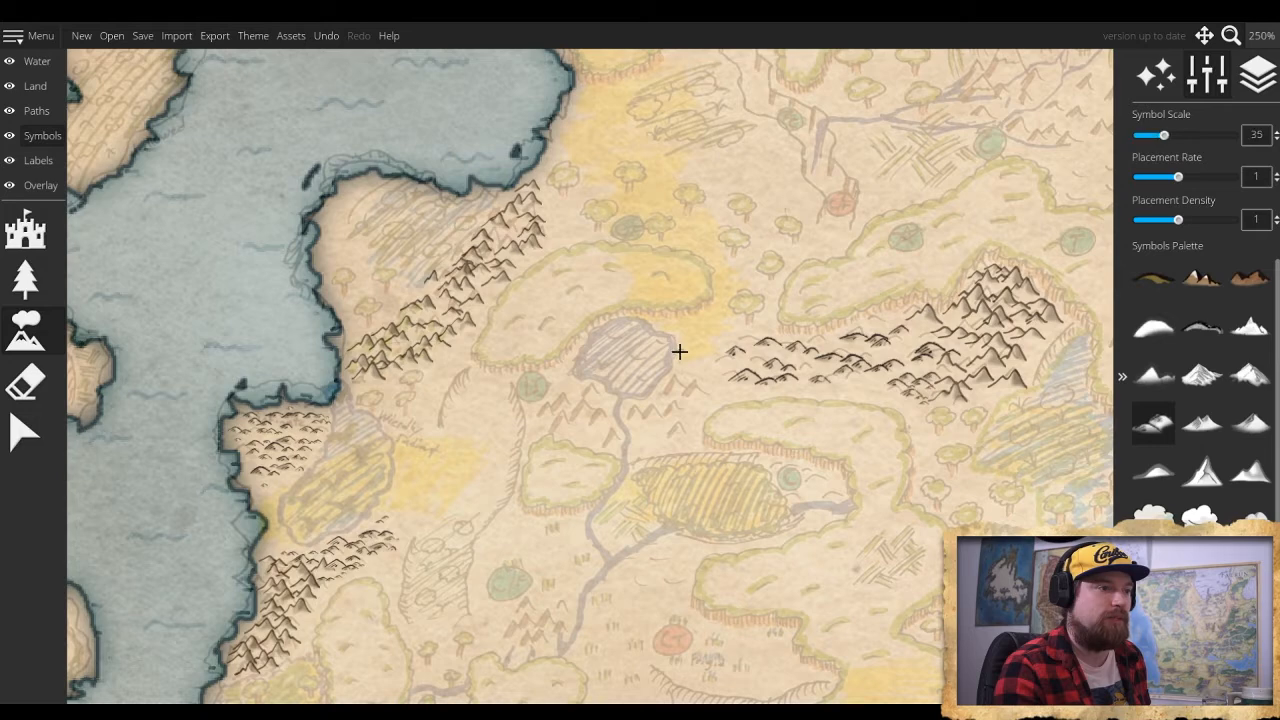
scroll(687, 352, down, 3)
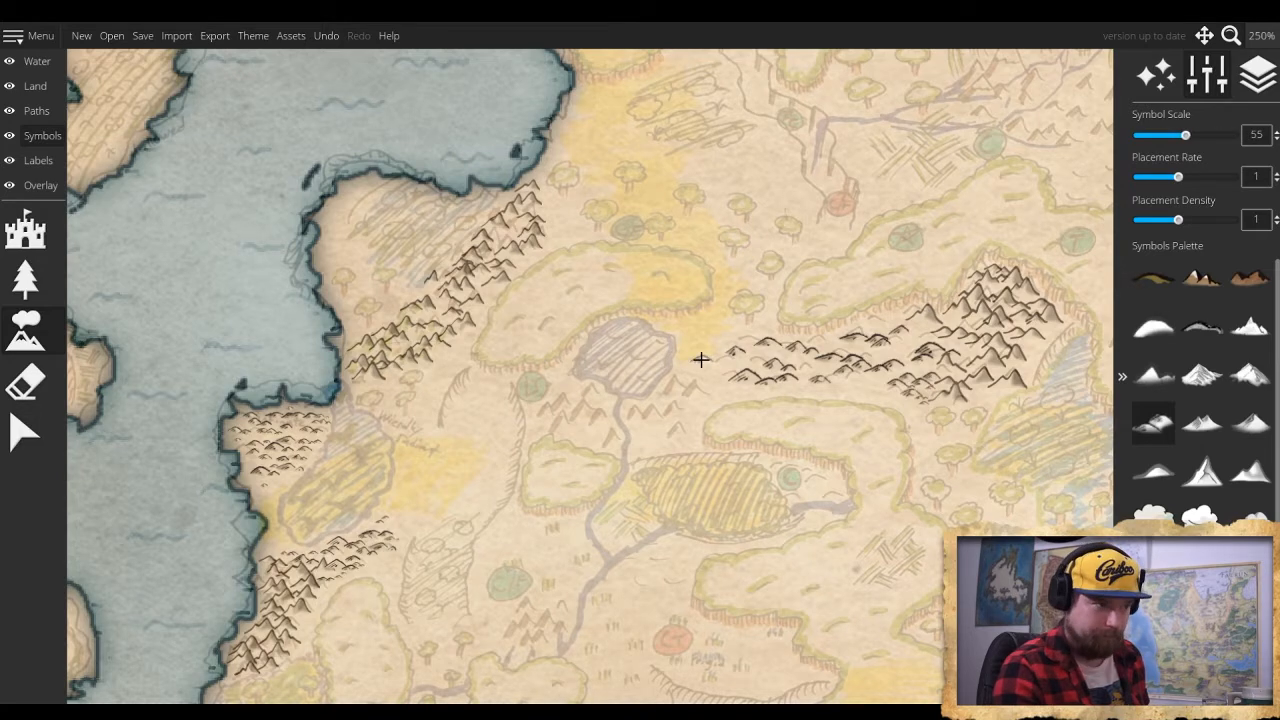
scroll(910, 348, up, 3)
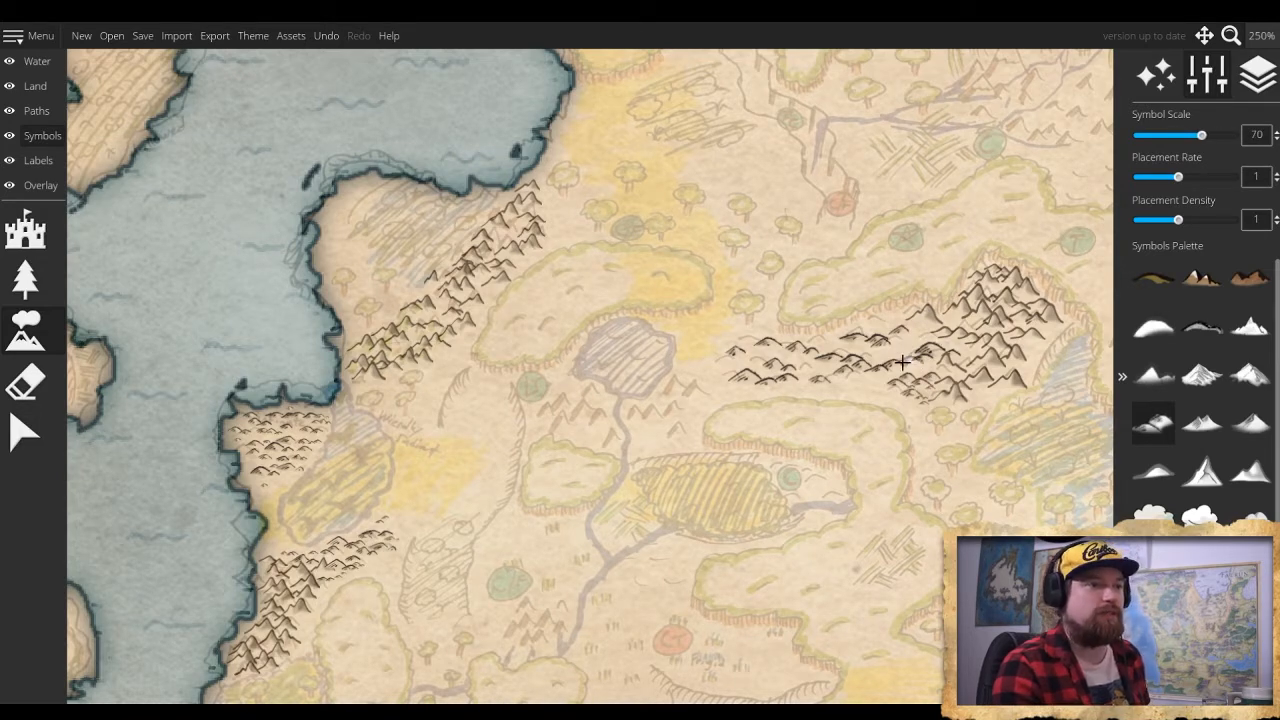
scroll(833, 366, down, 2)
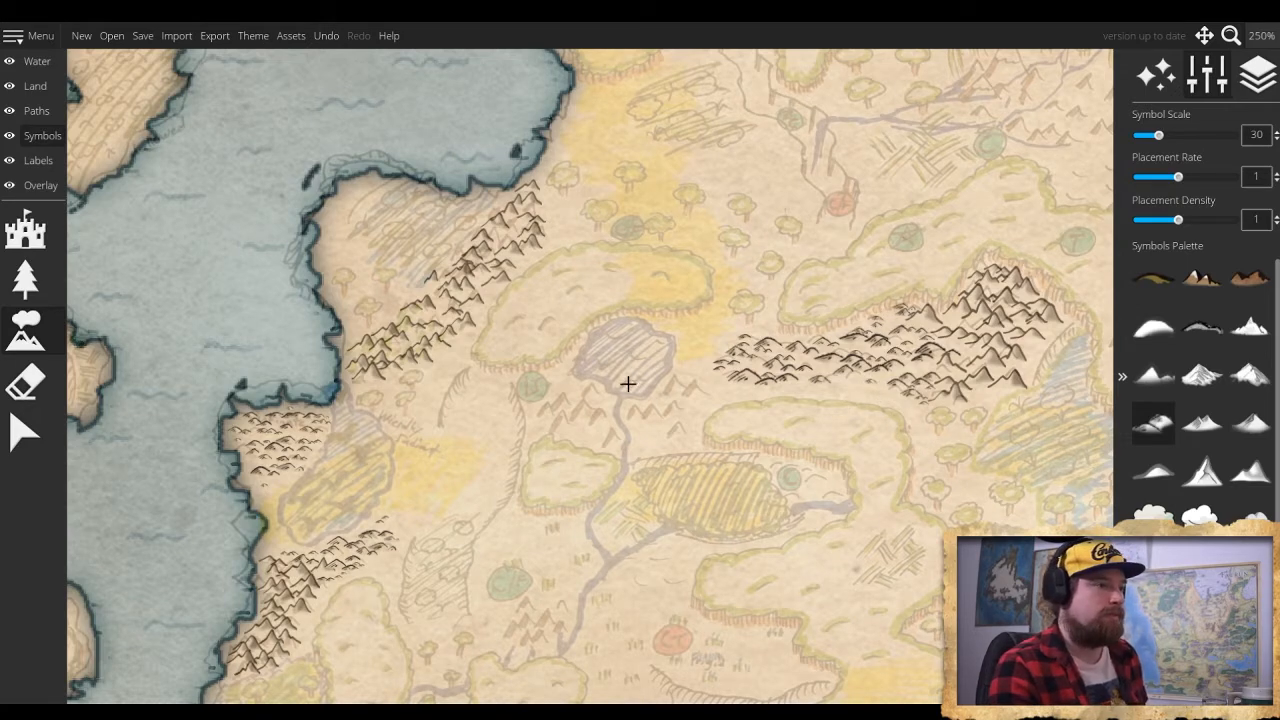
Fill the gaps and northern edge of the hill chain with smaller rolling hills, reducing the symbol scale to 15
key(bracketleft)
key(bracketleft)
key(bracketleft)
key(bracketleft)
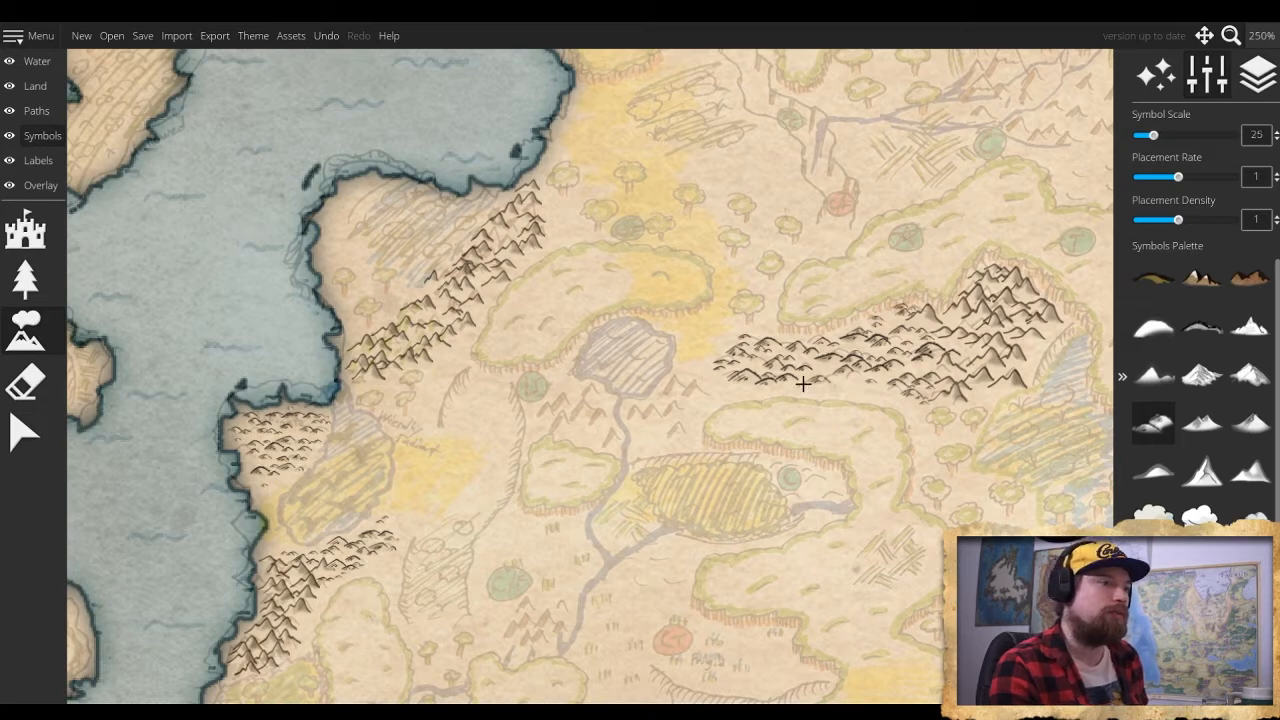
key(bracketright)
key(bracketright)
key(bracketright)
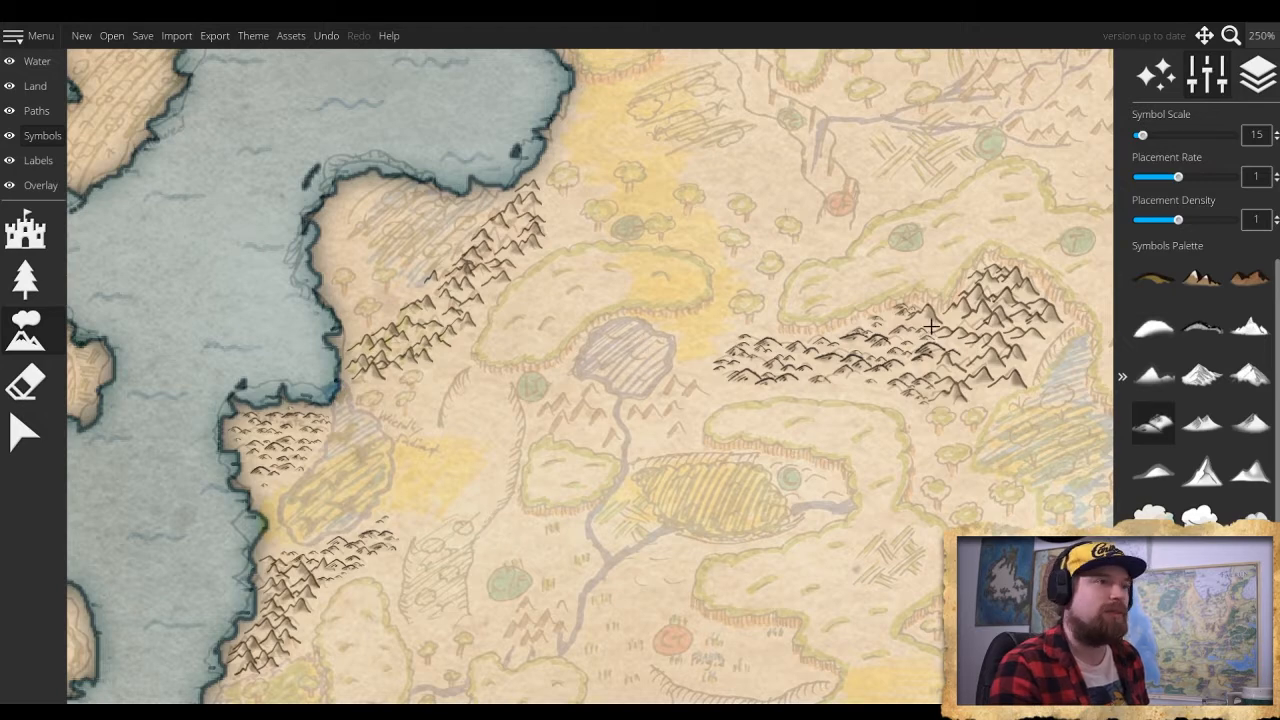
Place pointed mountains on the west bank of the river, just below the grey-hatched area, at scales 15 and 25
click(1201, 423)
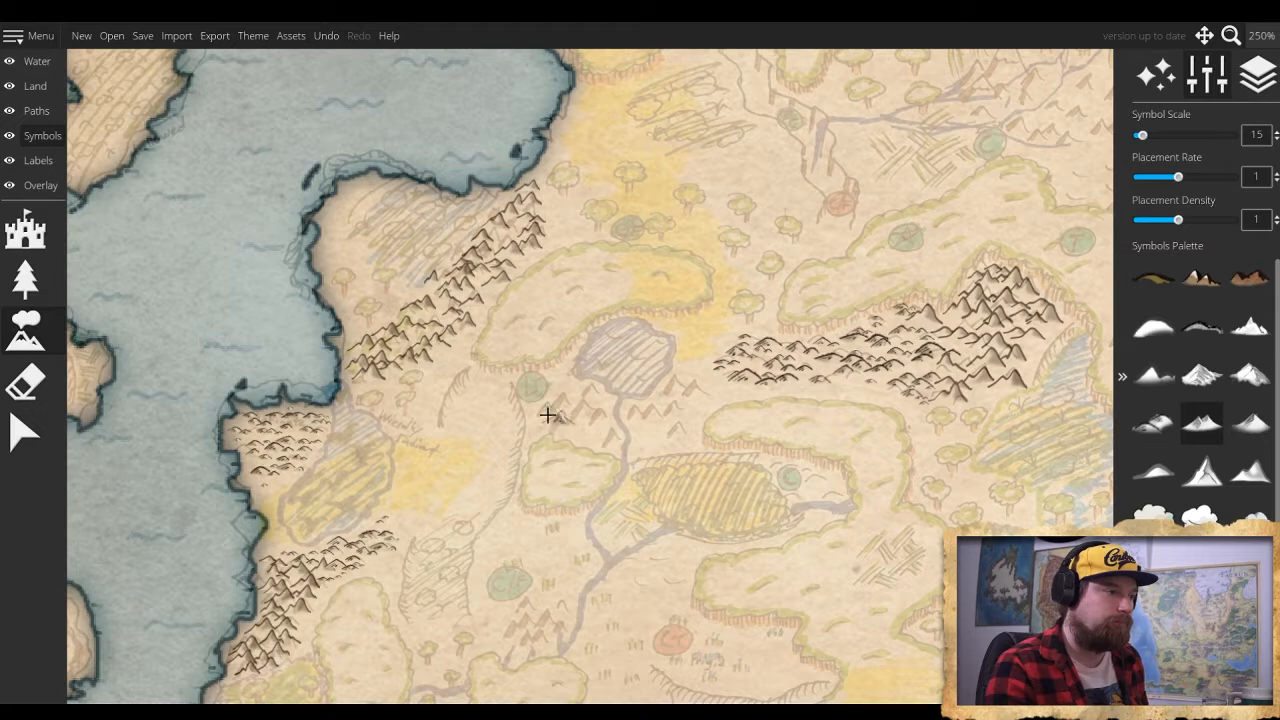
key(ctrl+z)
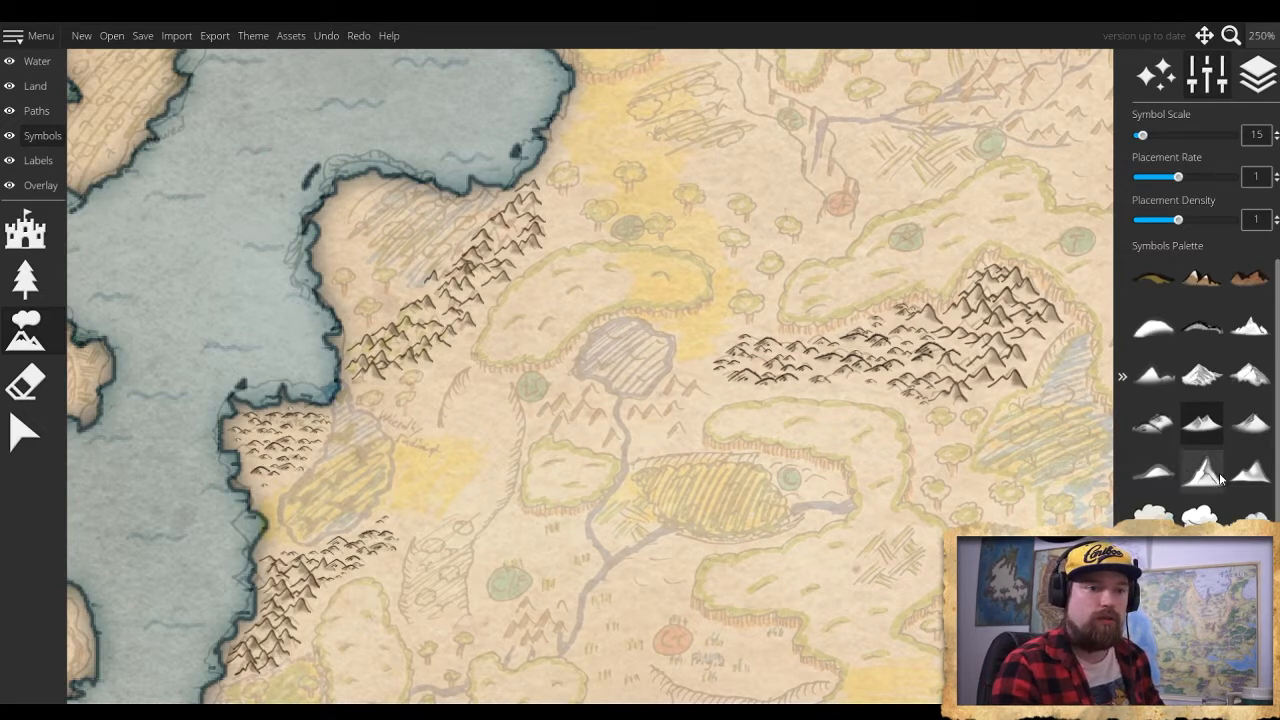
click(1247, 481)
click(552, 418)
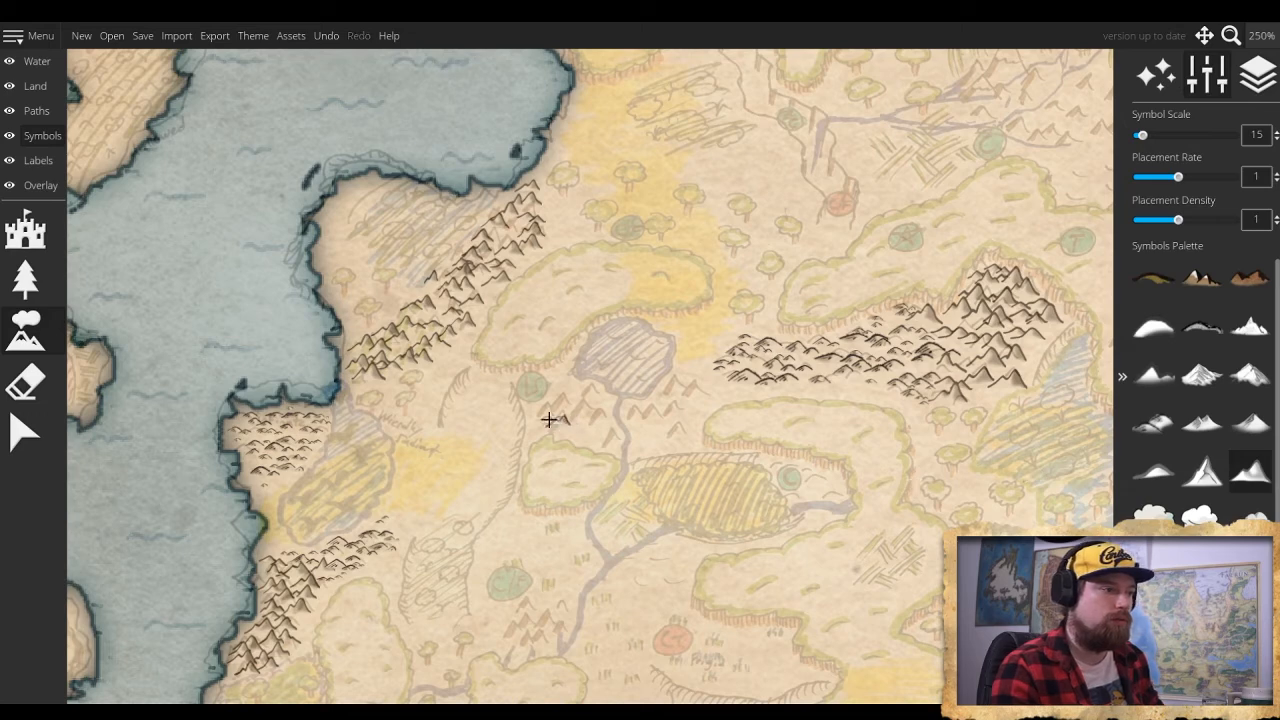
scroll(549, 409, up, 10)
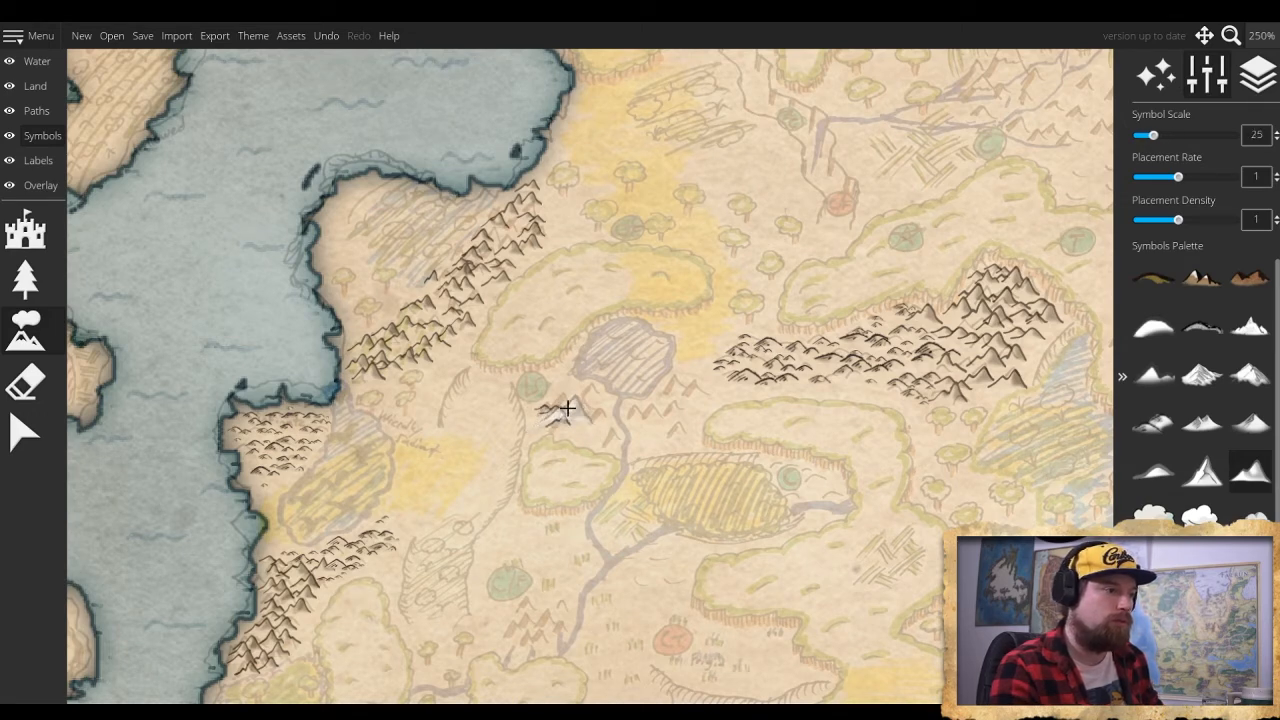
click(568, 403)
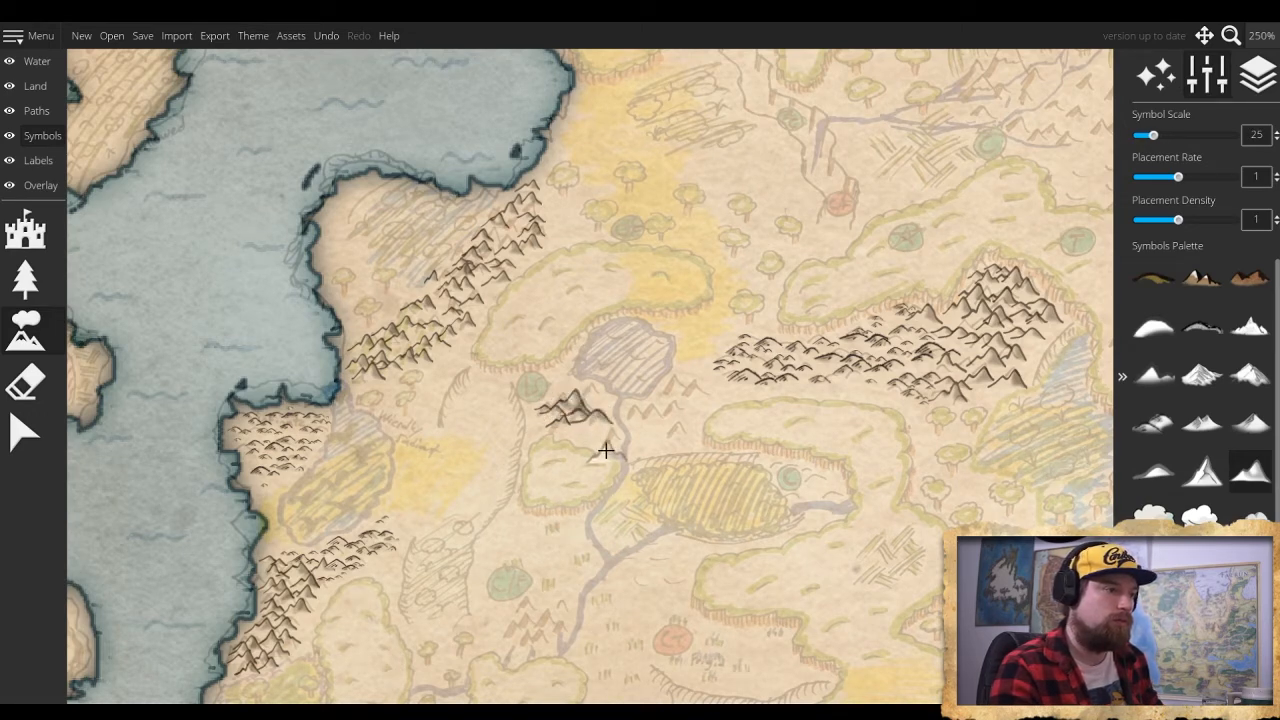
Place mountains on the east bank of the river below the grey-hatched area and add small peaks on both banks
click(642, 408)
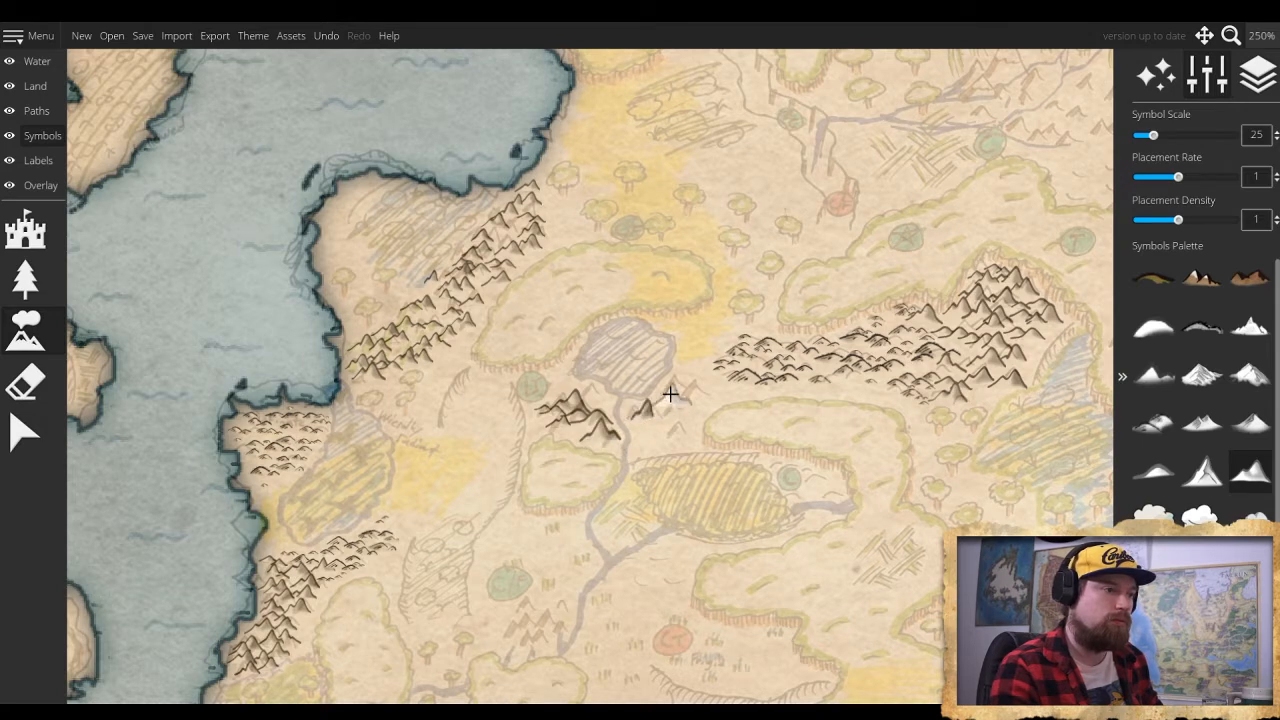
click(671, 411)
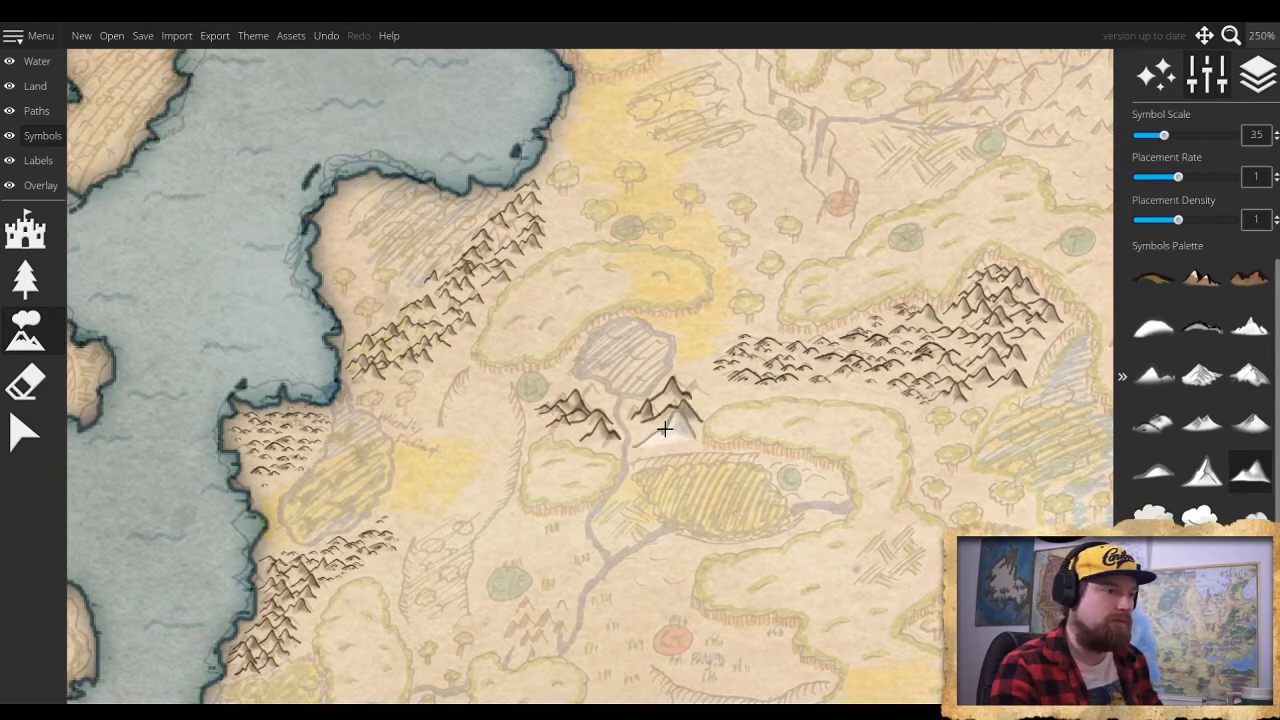
scroll(671, 432, down, 3)
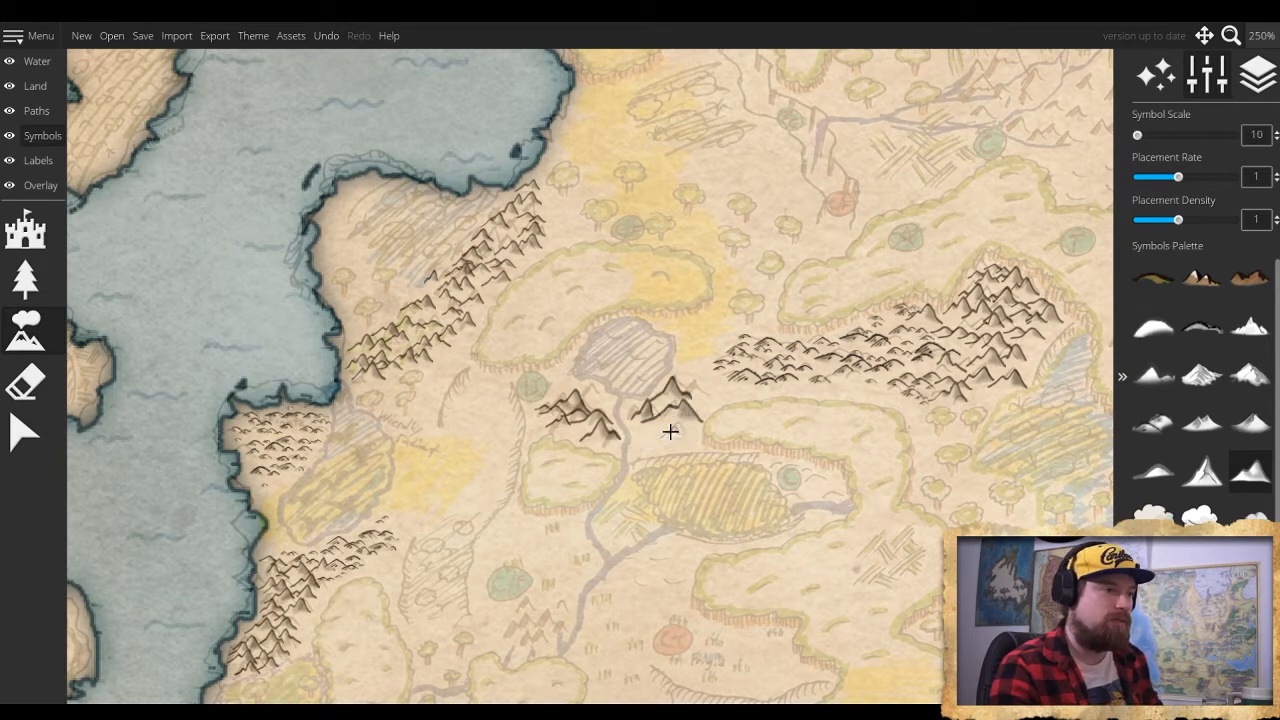
click(602, 415)
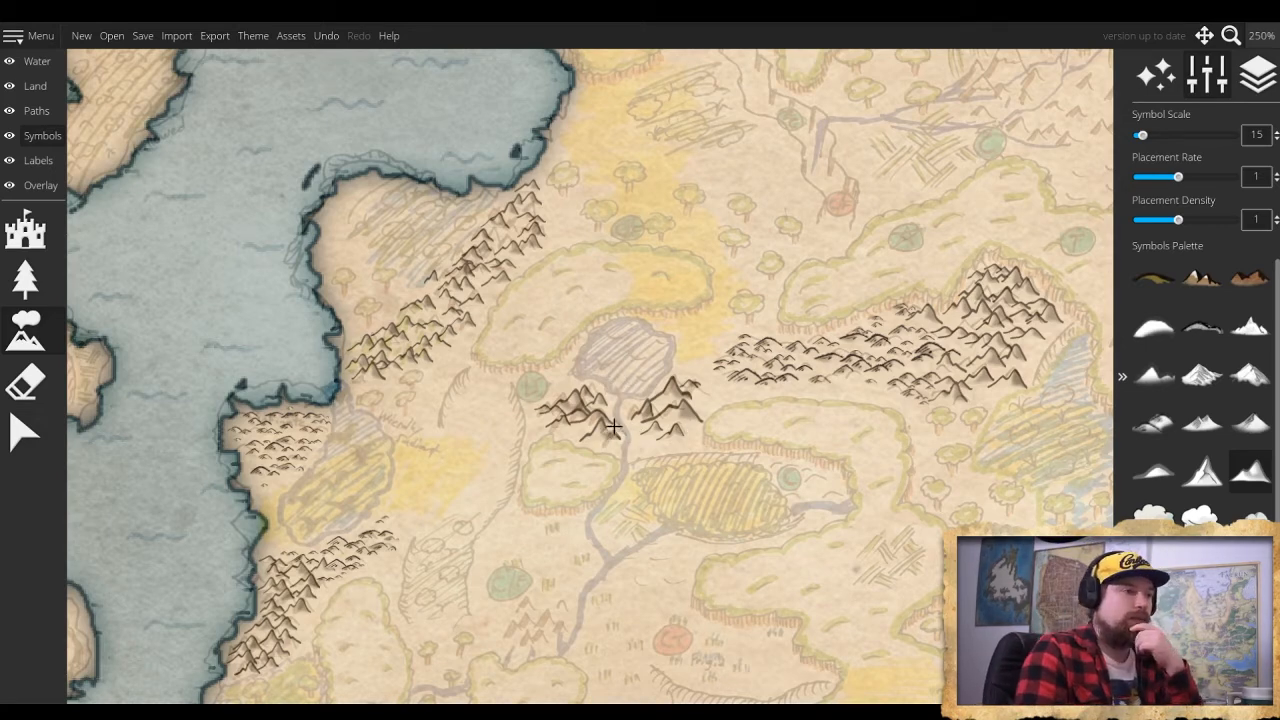
Start a mountain cluster in the northwestern peninsula's hatched area with small scale 15 mountains and larger scale 35 peaks
drag(660, 216, 639, 682)
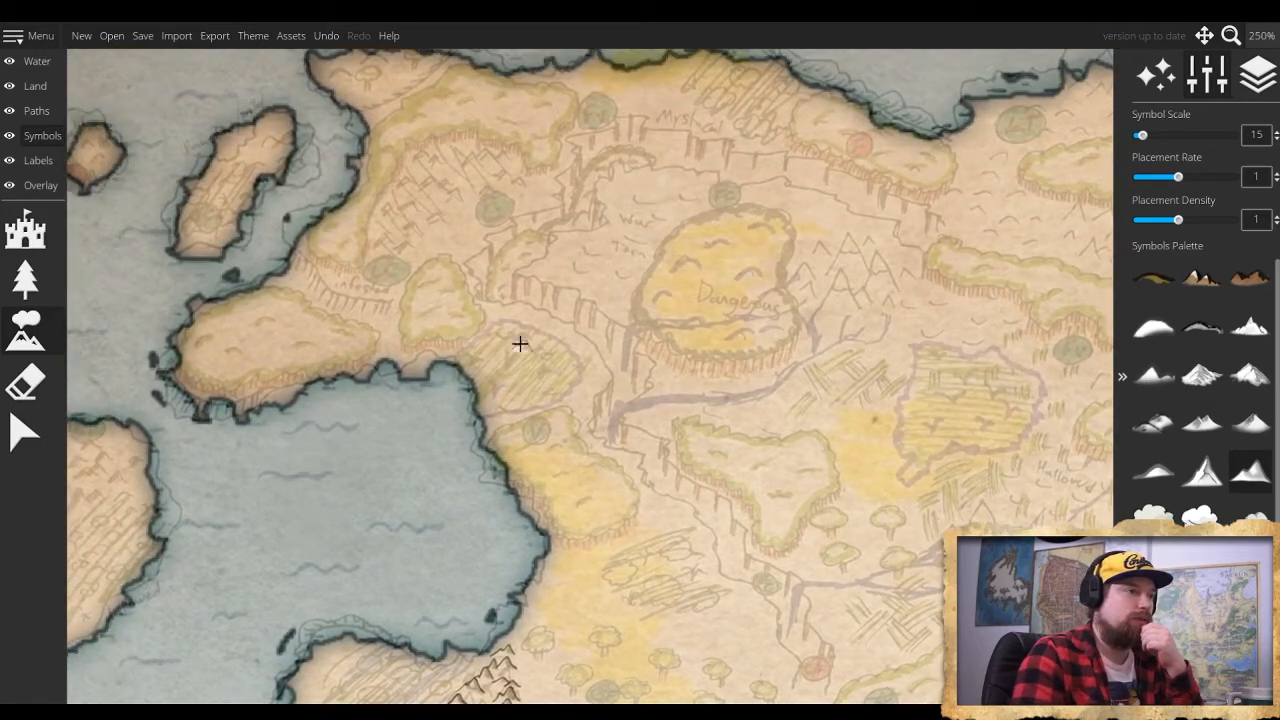
drag(480, 277, 510, 400)
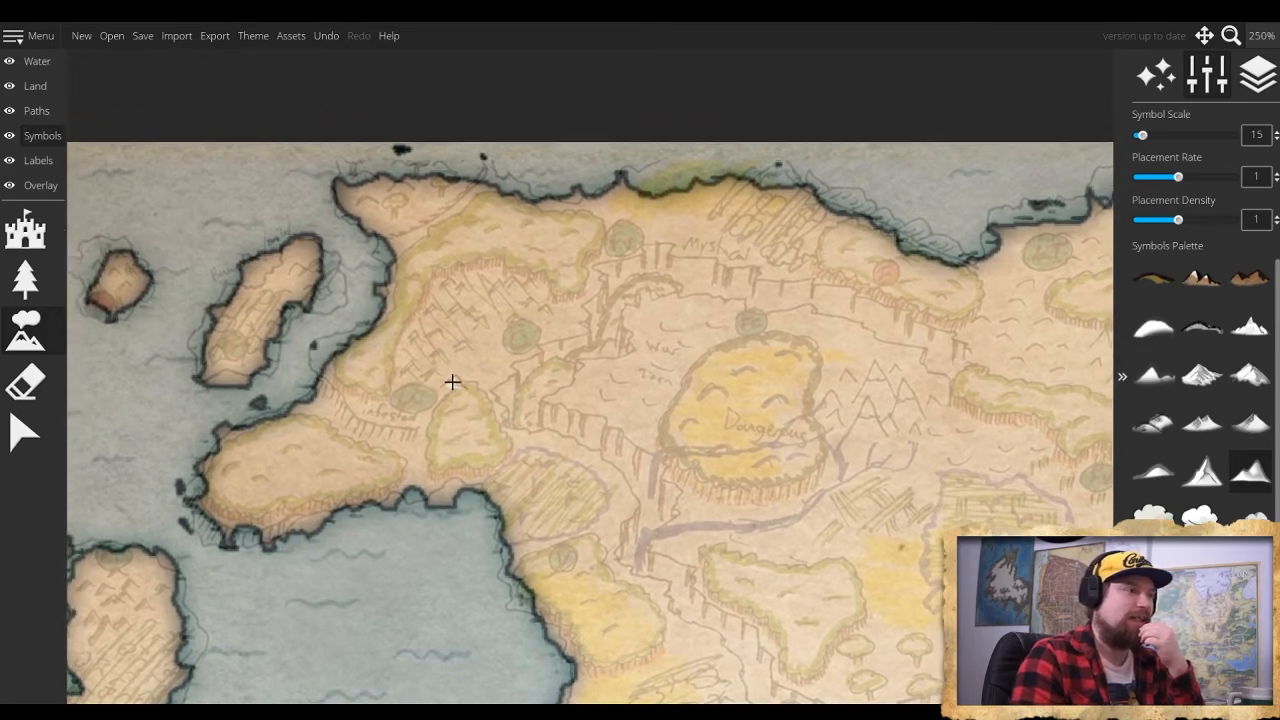
click(415, 355)
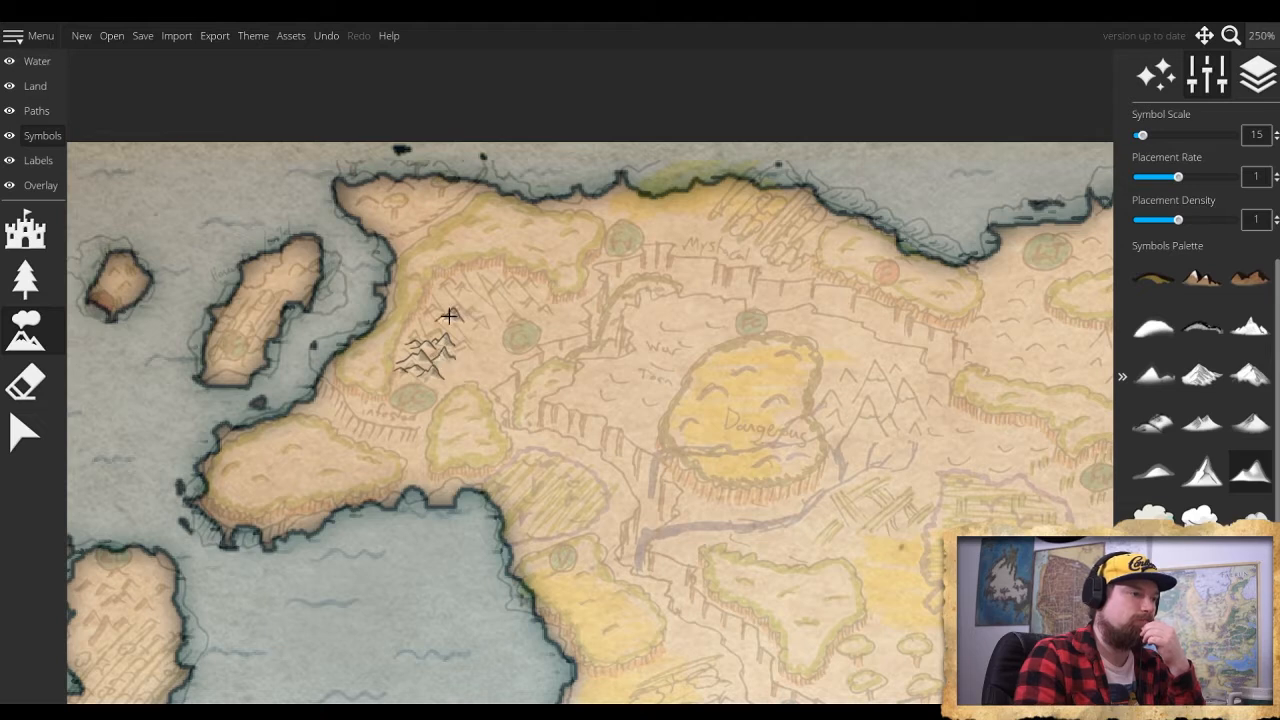
click(496, 286)
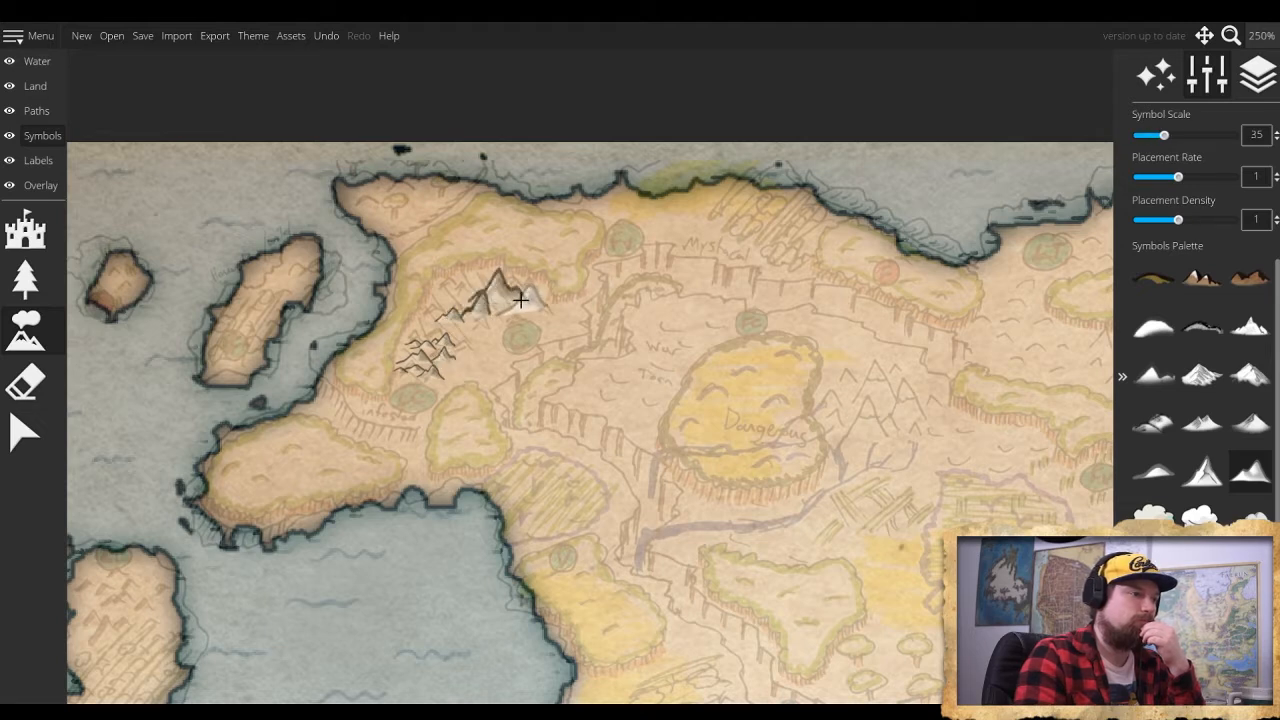
click(519, 295)
click(481, 312)
click(457, 291)
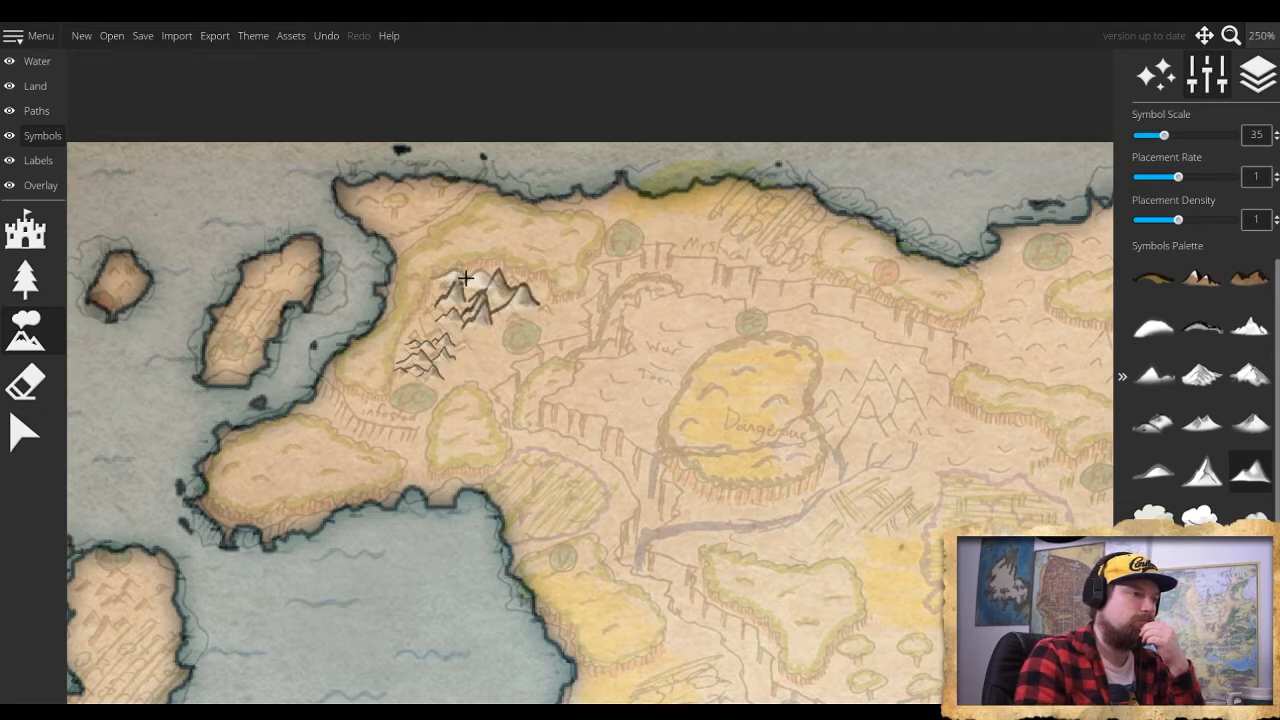
Fill out the northwestern mountain cluster with more scale 35 peaks, a scale 25 mountain on its eastern end and scale 15 mountains
click(464, 357)
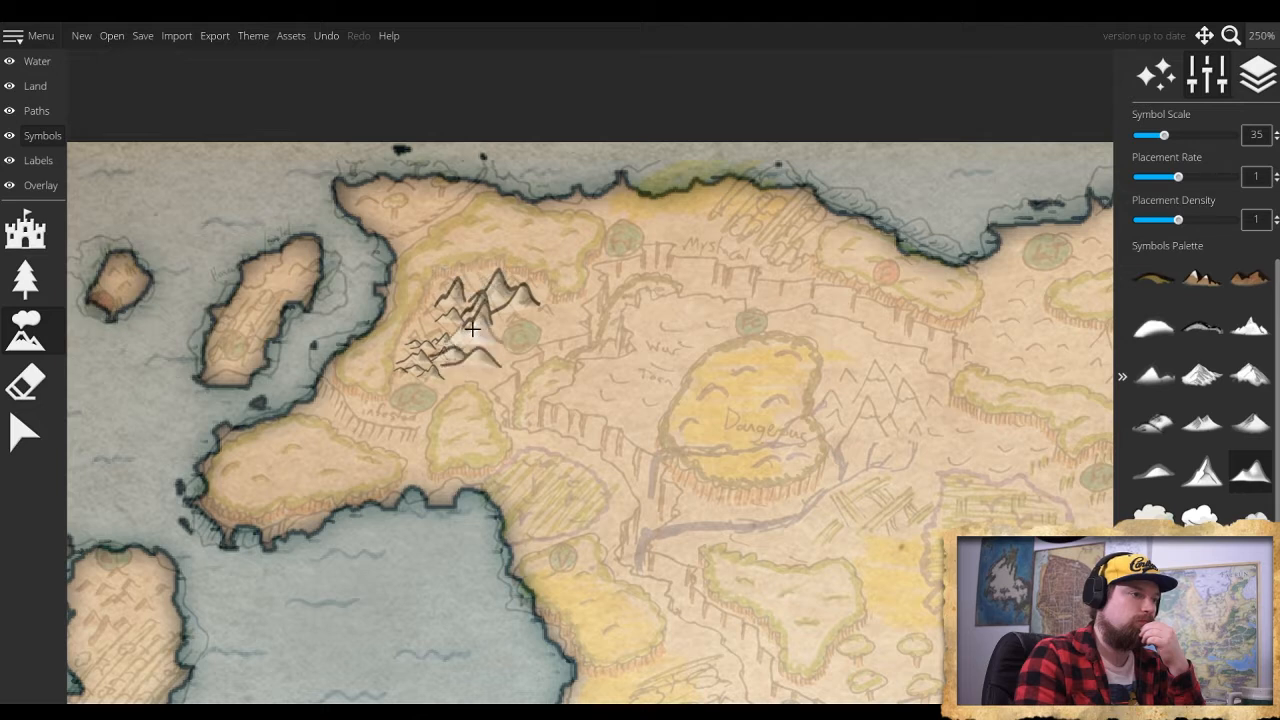
click(472, 326)
click(437, 329)
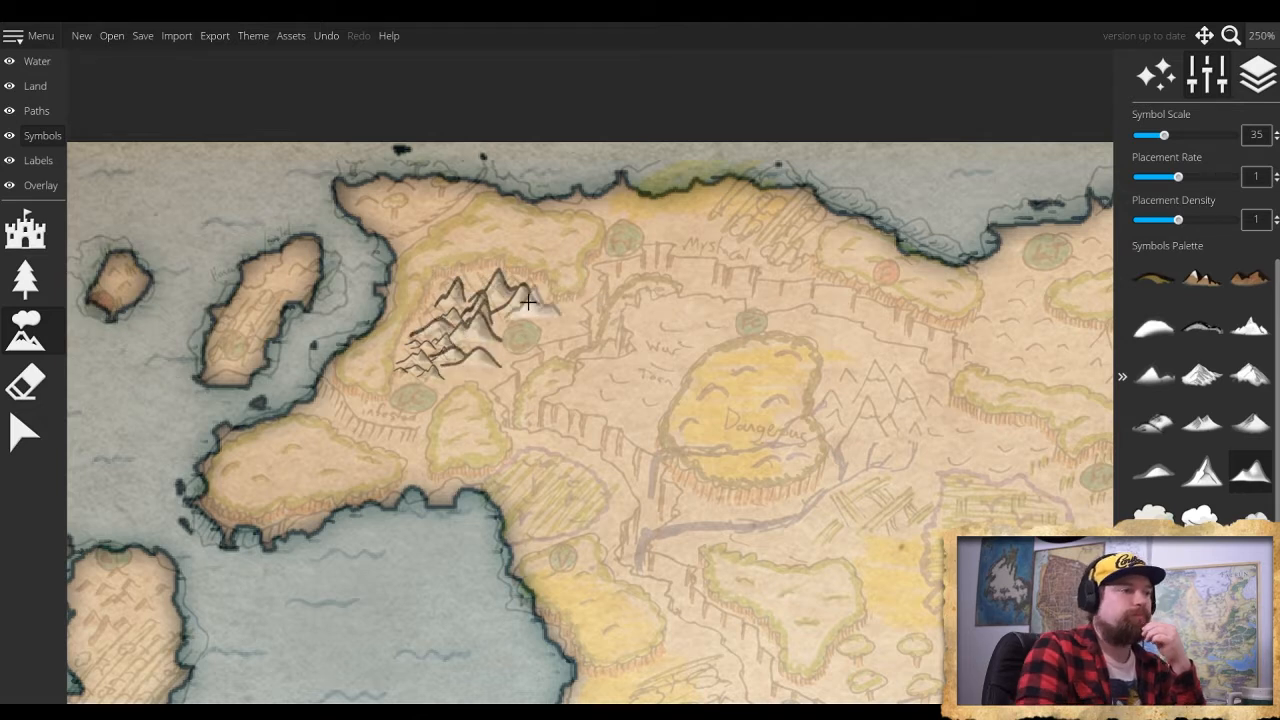
scroll(506, 298, up, 2)
scroll(508, 298, down, 4)
click(538, 310)
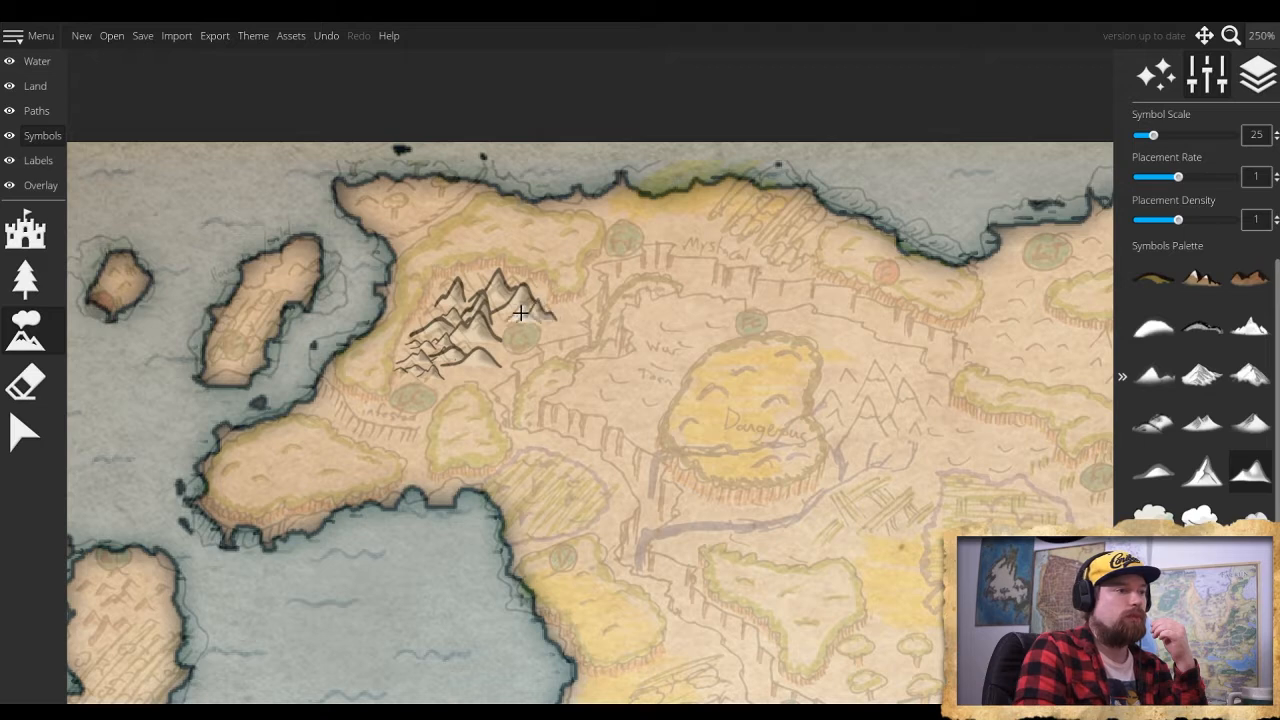
scroll(443, 308, up, 3)
scroll(443, 308, down, 5)
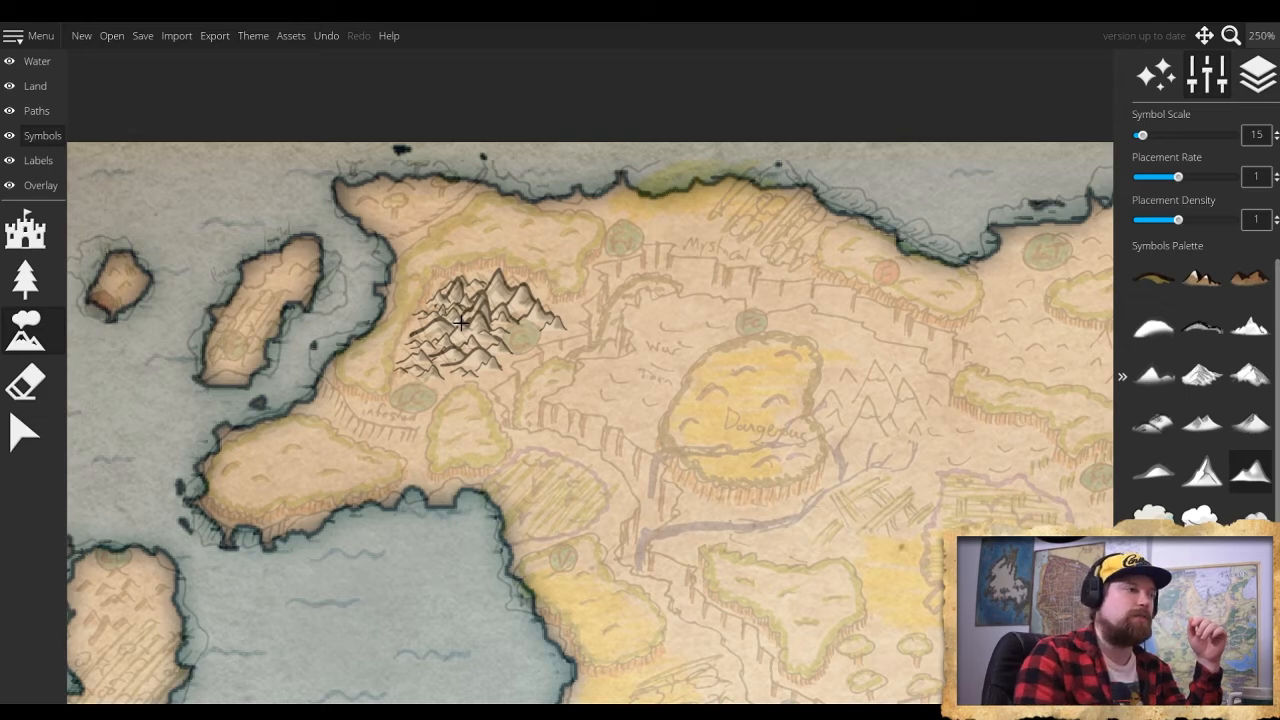
Try painting a continuous chain of scale 15 mountains southeastward across the area sketched as Dangerous
mouse_move(685, 370)
mouse_down()
mouse_move(631, 421)
mouse_move(604, 424)
mouse_move(703, 402)
mouse_move(781, 544)
mouse_move(876, 605)
mouse_up()
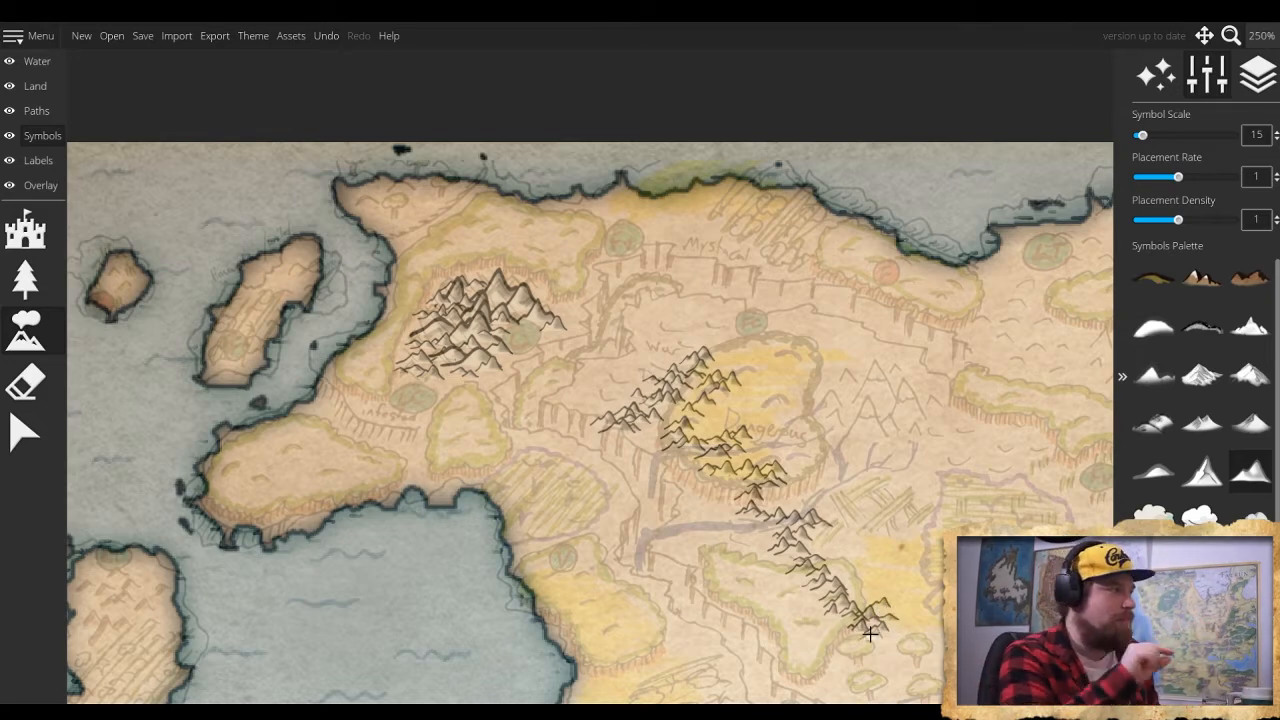
key(ctrl+z)
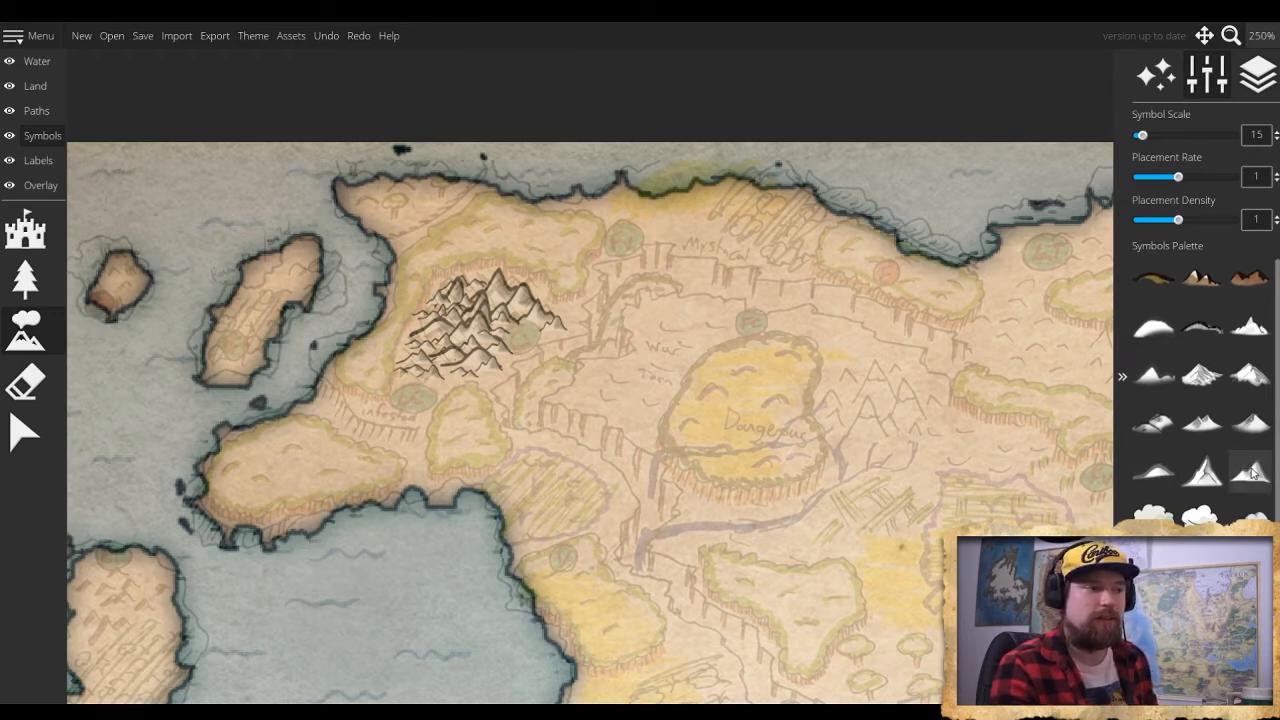
Build a group of three tall, steep peaks at scale 40 over the sketched triangles east of the Dangerous area
click(1202, 470)
scroll(905, 425, up, 5)
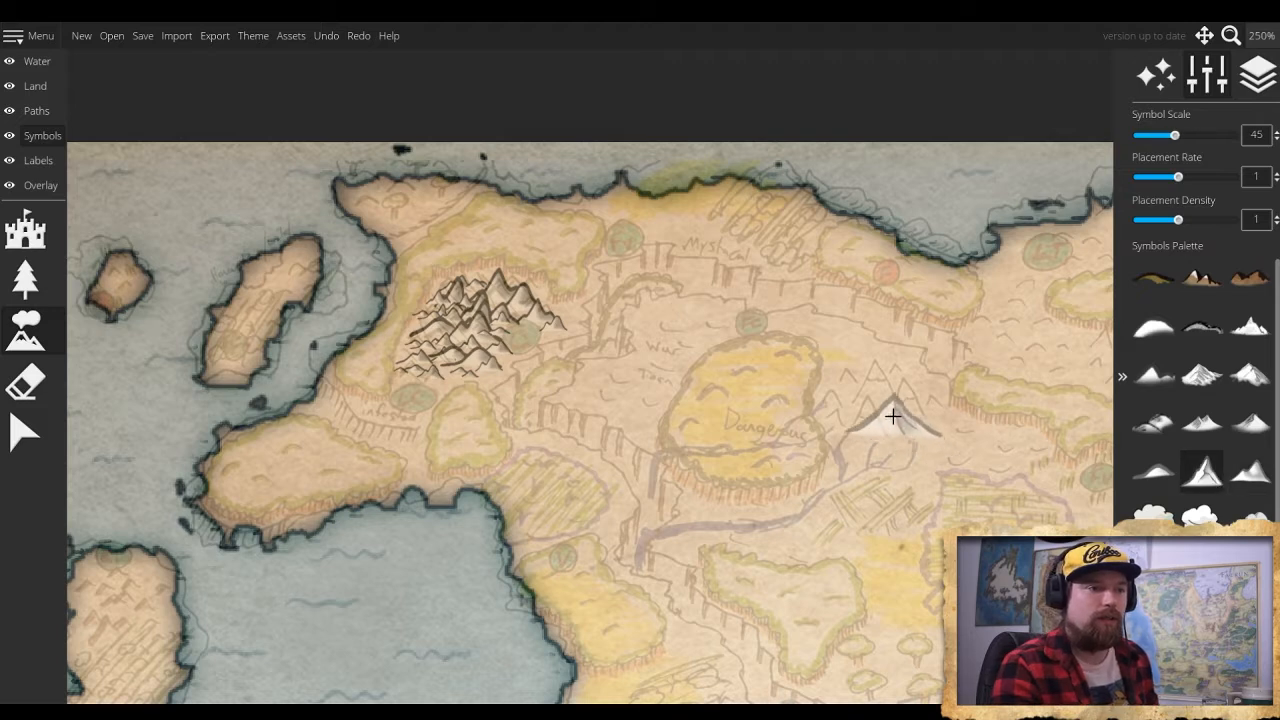
scroll(889, 412, down, 2)
click(868, 425)
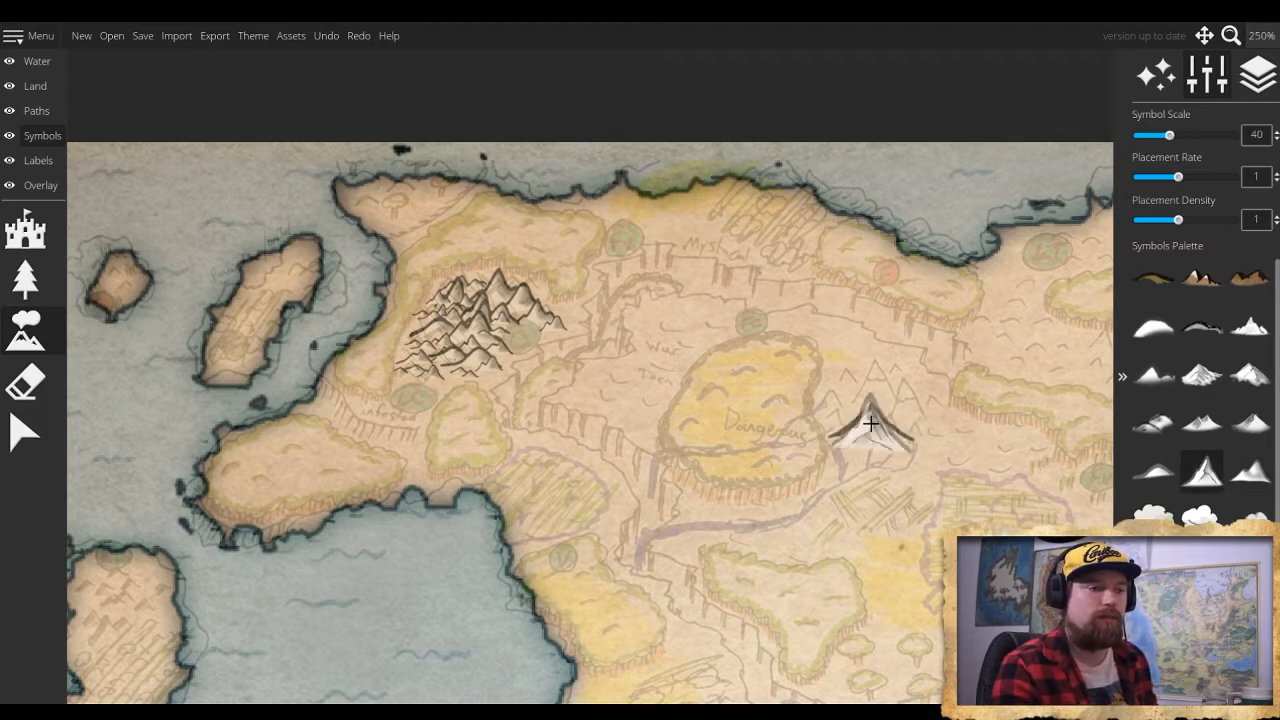
key(ctrl+z)
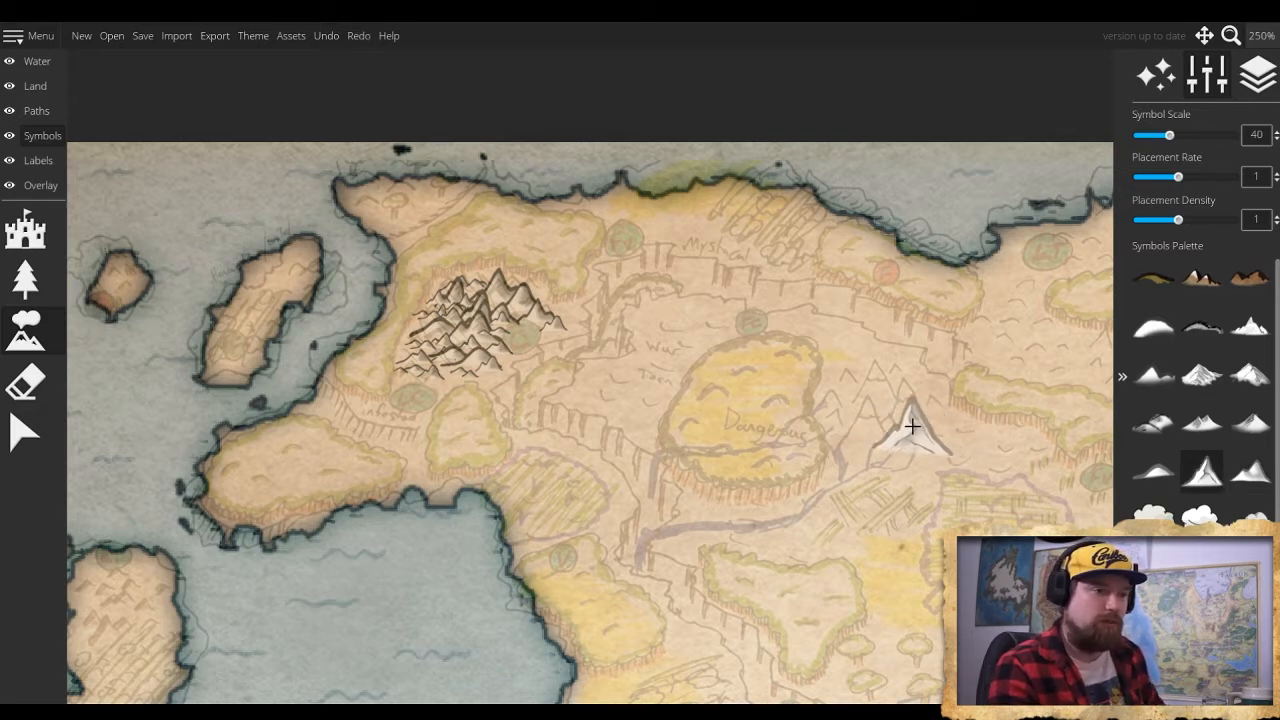
click(874, 421)
click(907, 403)
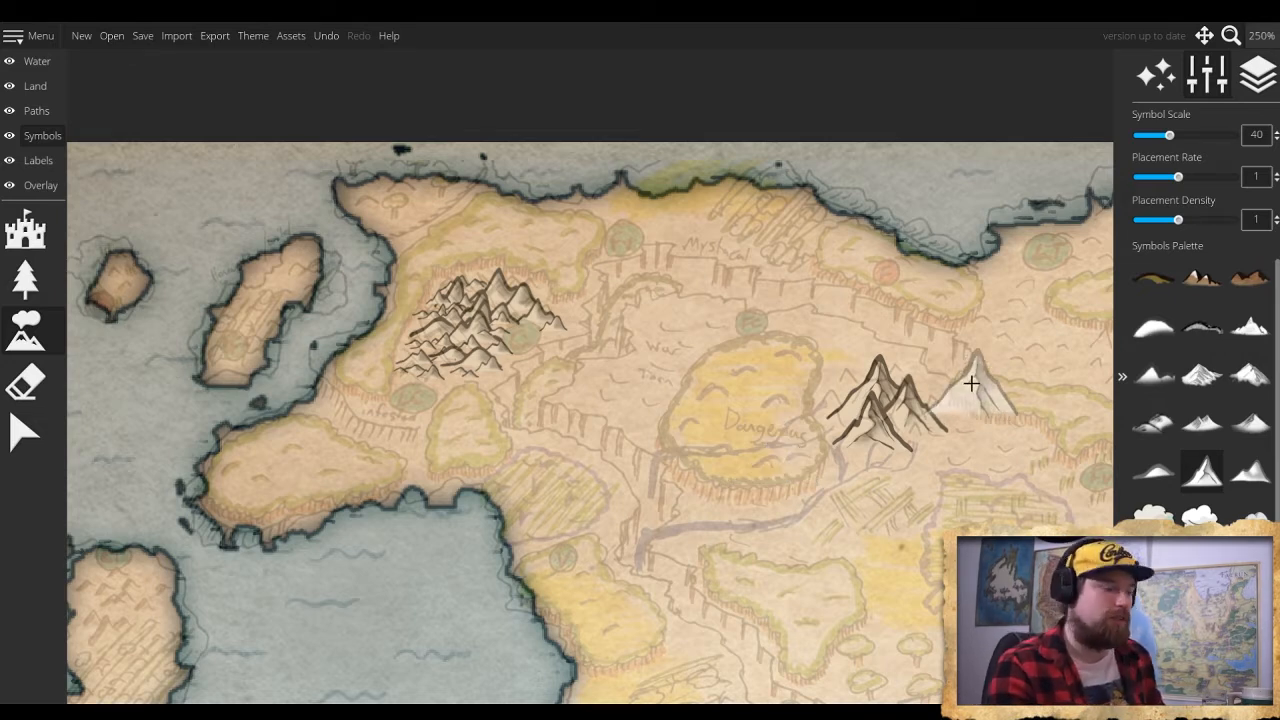
click(965, 392)
key(ctrl+z)
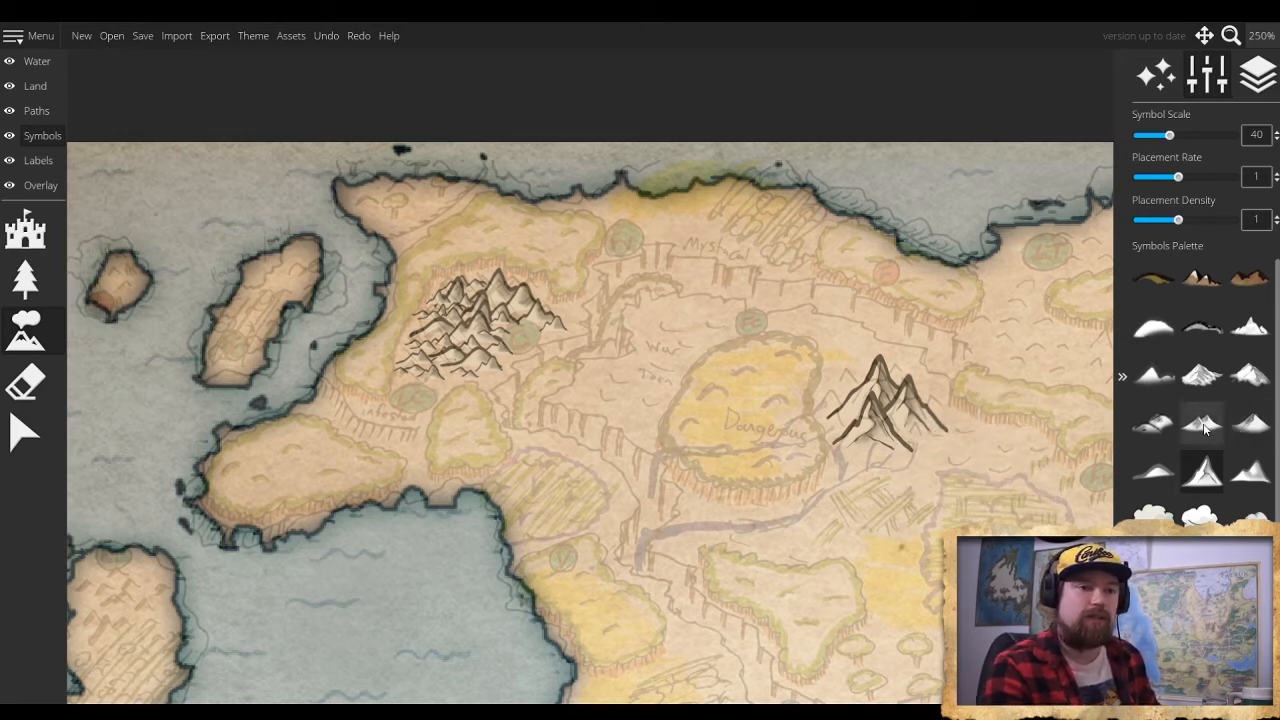
Add broader scale 20 mountains around the foot of the tall peak group east of the Dangerous area
click(1250, 470)
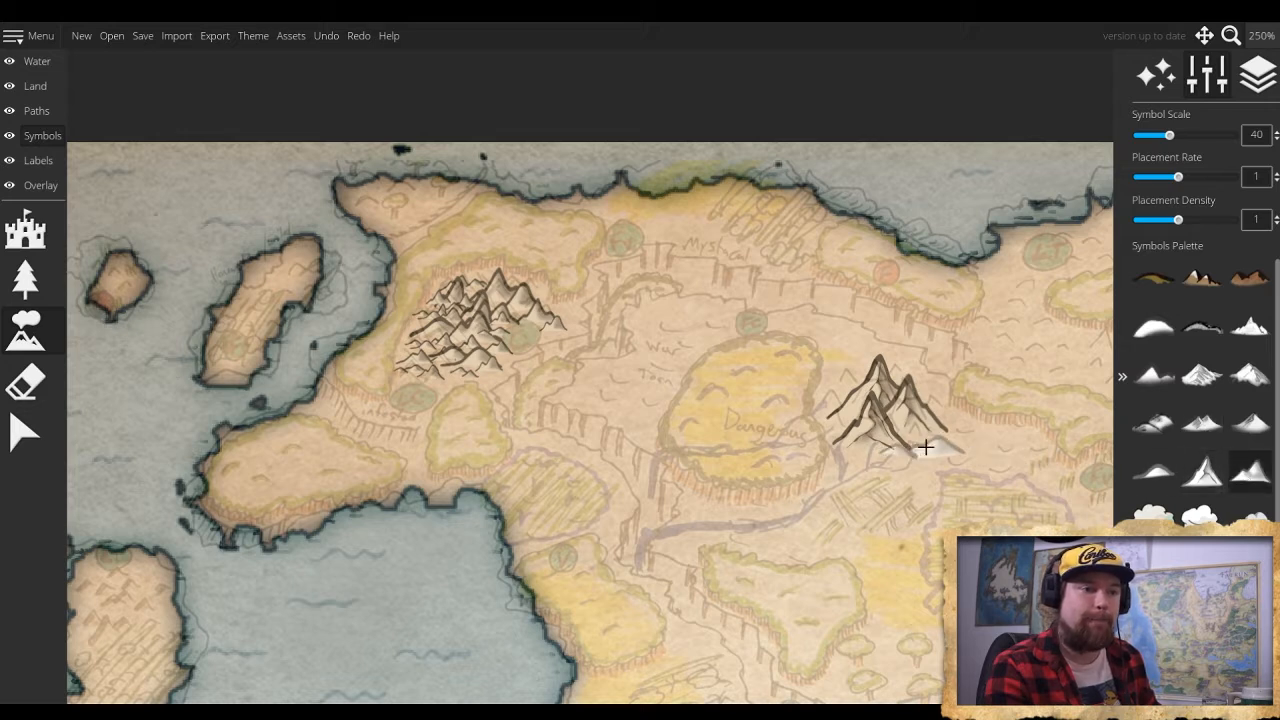
scroll(924, 446, up, 5)
scroll(924, 446, down, 6)
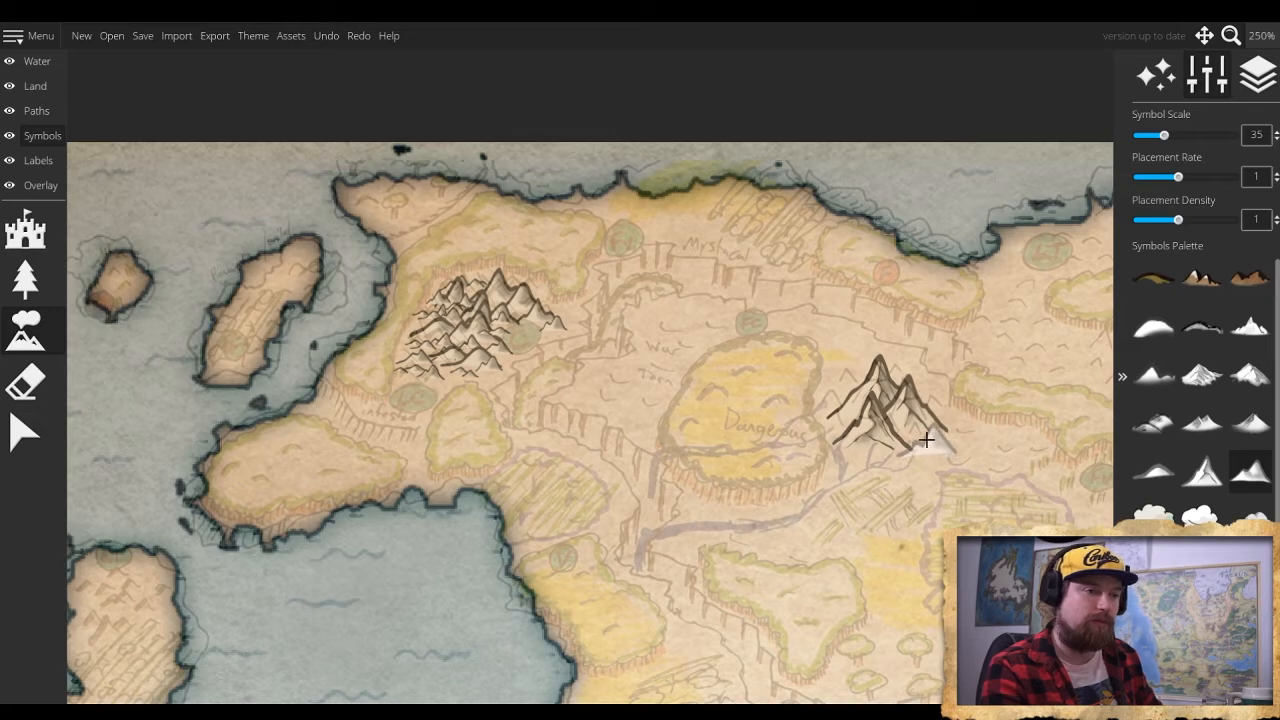
scroll(926, 444, down, 3)
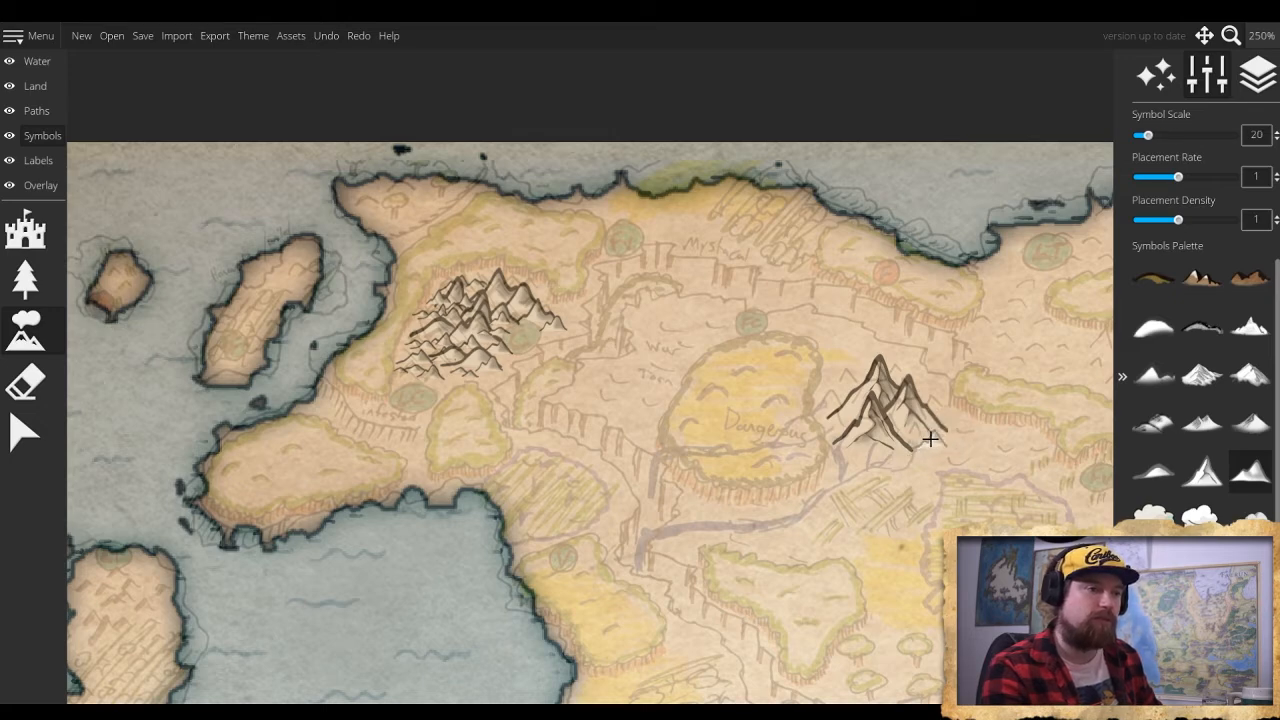
click(932, 442)
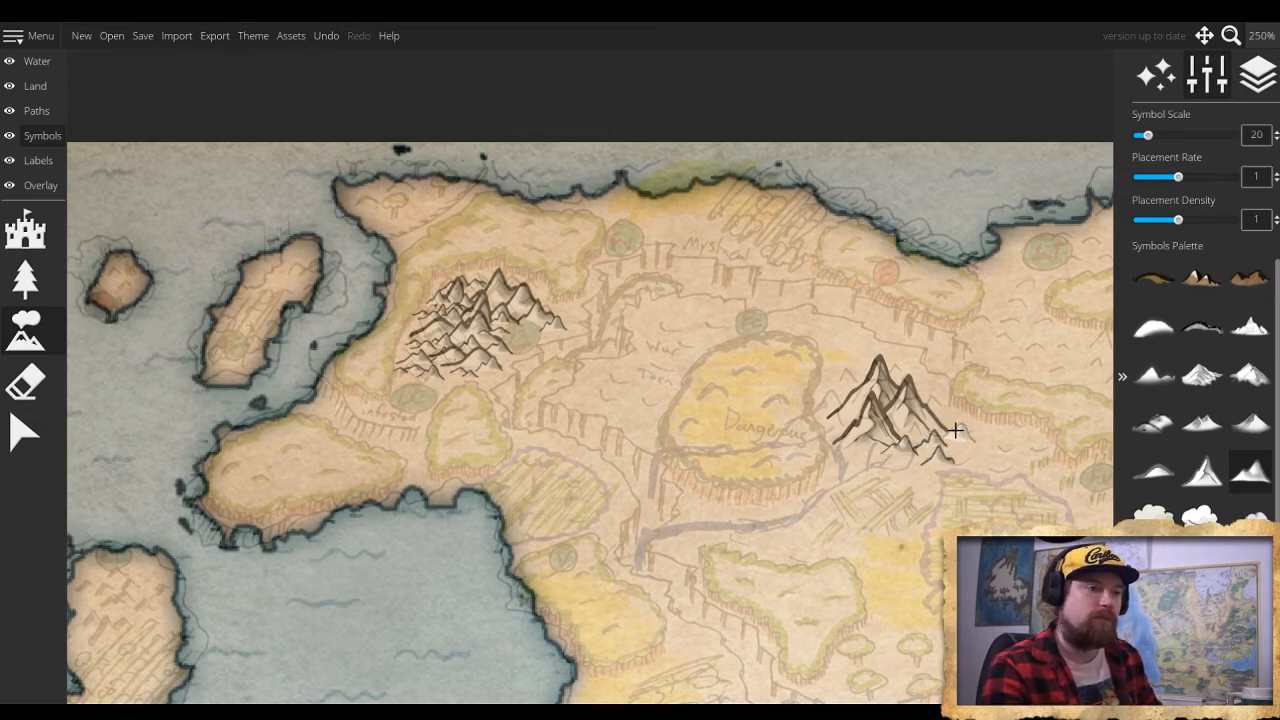
click(953, 429)
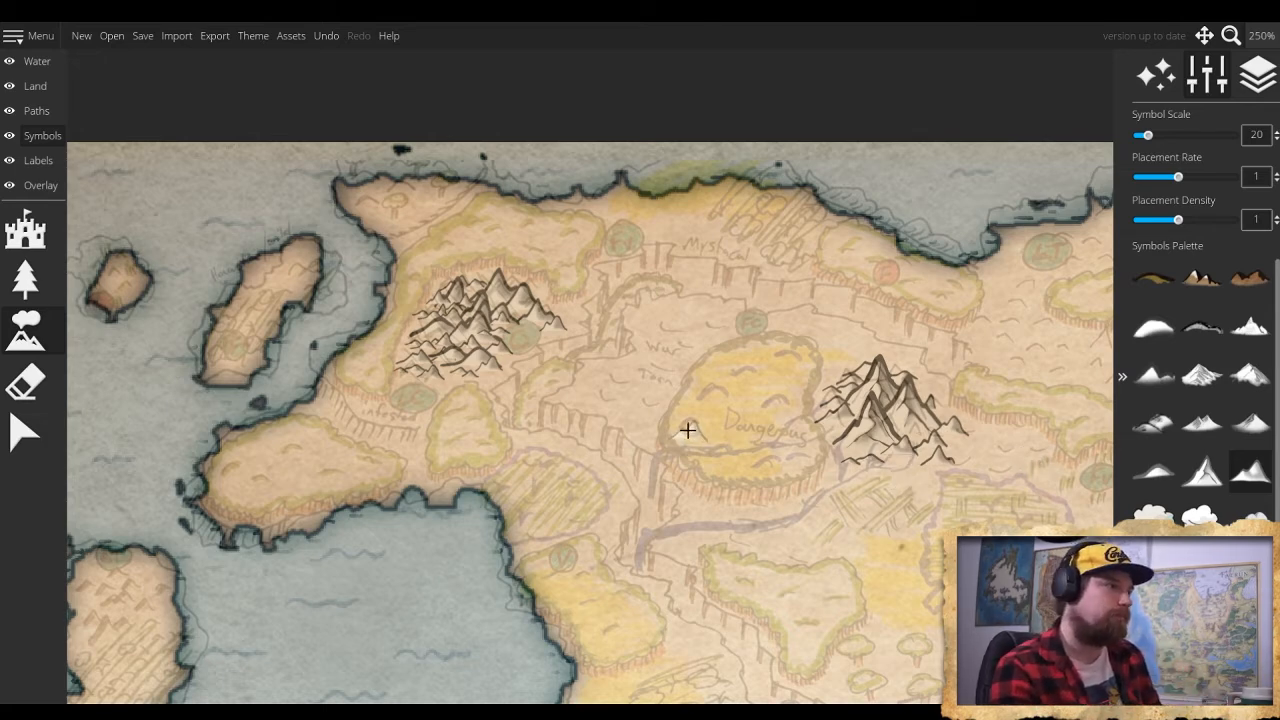
Paint two clusters of scale 20 mountains, one along the northern coast and one over the sketched mountains south of it
drag(1051, 329, 611, 334)
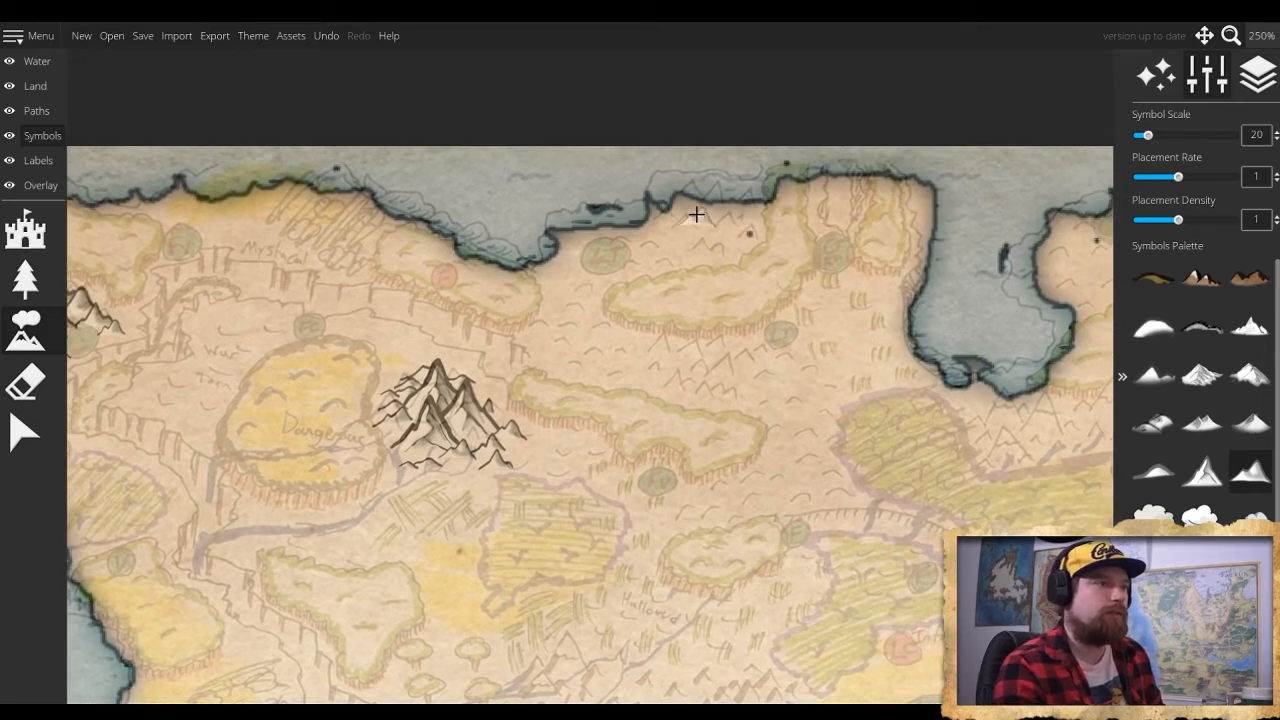
mouse_move(733, 226)
mouse_down()
mouse_move(688, 233)
mouse_move(707, 225)
mouse_move(655, 222)
mouse_up()
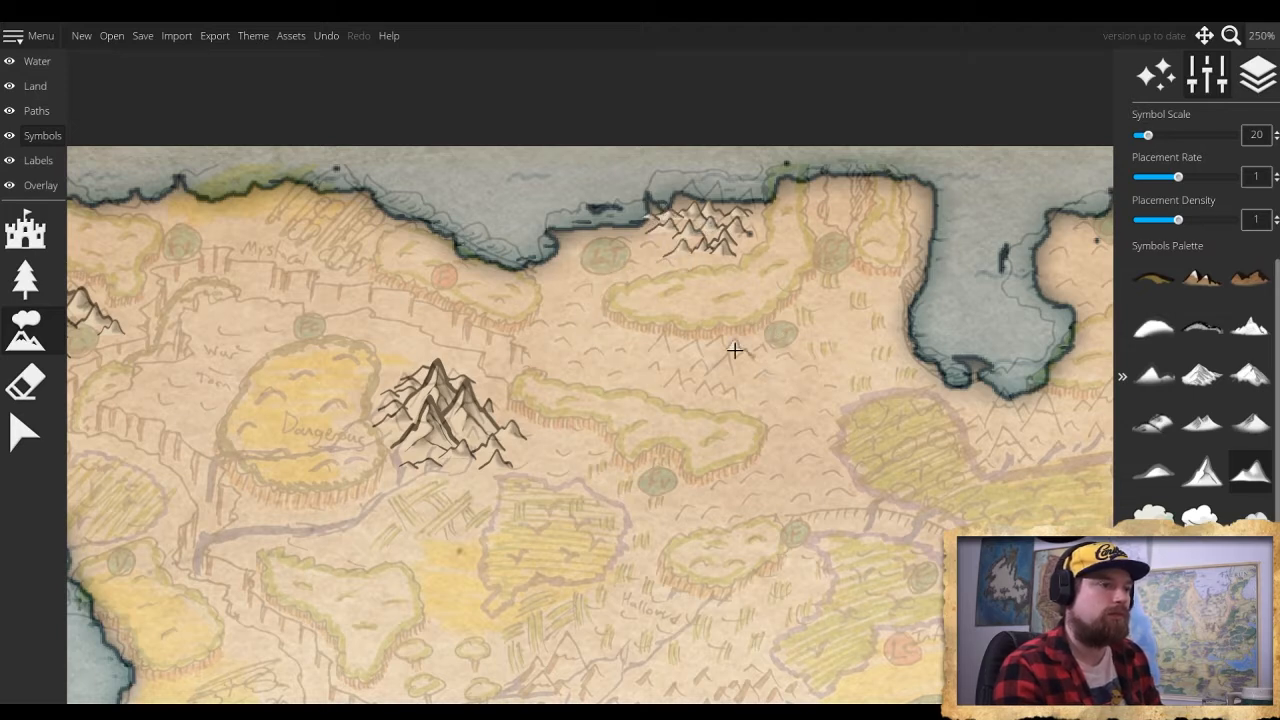
mouse_move(728, 367)
mouse_down()
mouse_move(686, 380)
mouse_move(662, 362)
mouse_move(673, 342)
mouse_move(730, 352)
mouse_move(708, 370)
mouse_move(765, 350)
mouse_move(592, 391)
mouse_up()
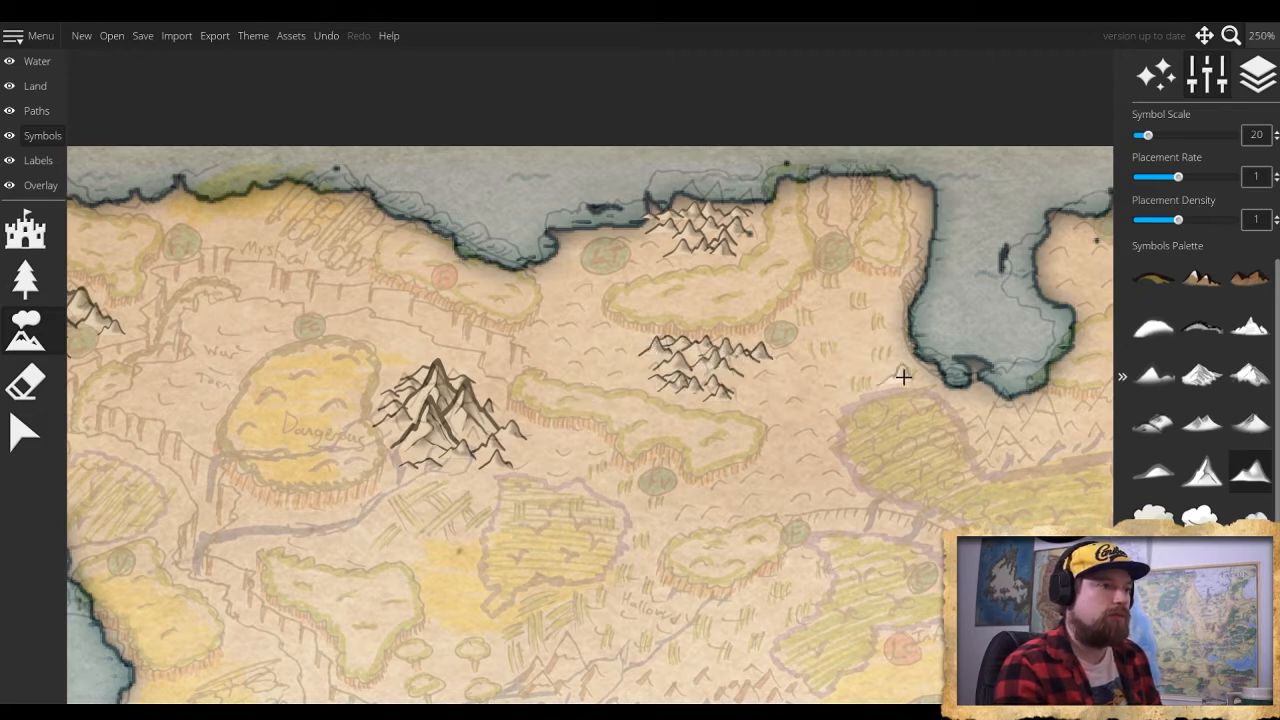
Place scale 65 double-hump hills along the western side of the inland scale 20 mountain cluster
click(1152, 422)
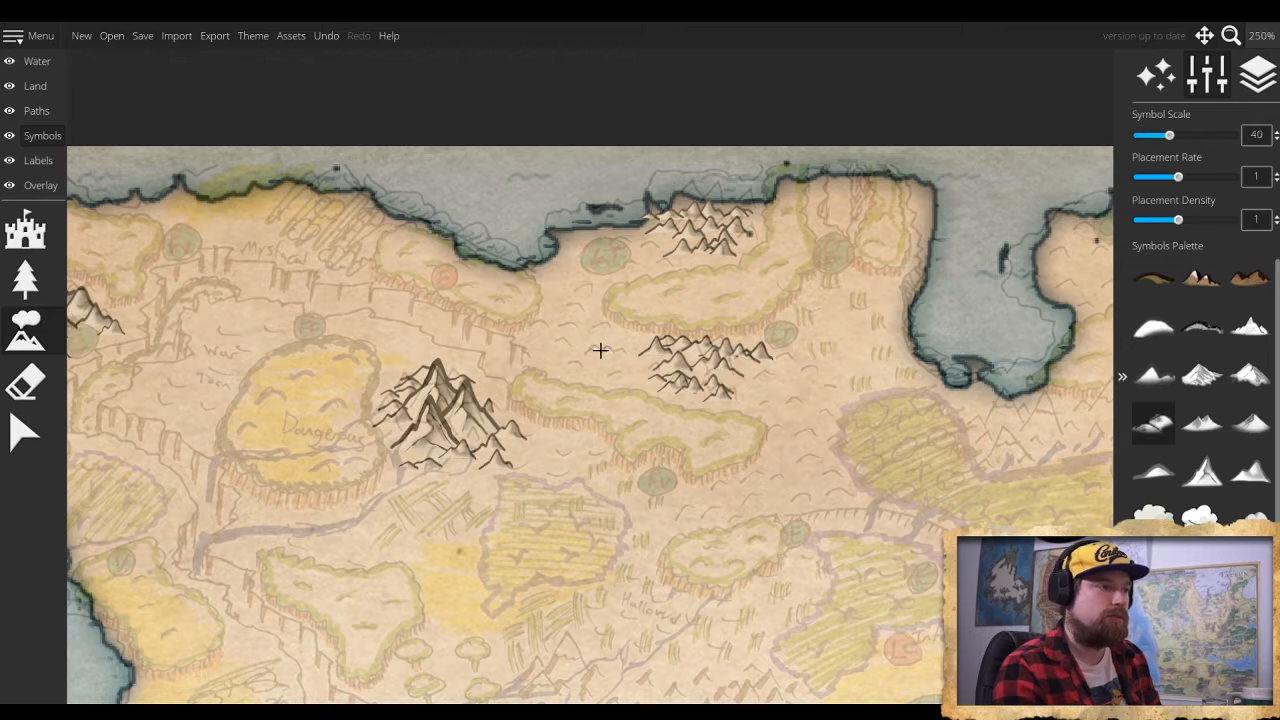
scroll(601, 351, up, 5)
click(617, 365)
click(588, 343)
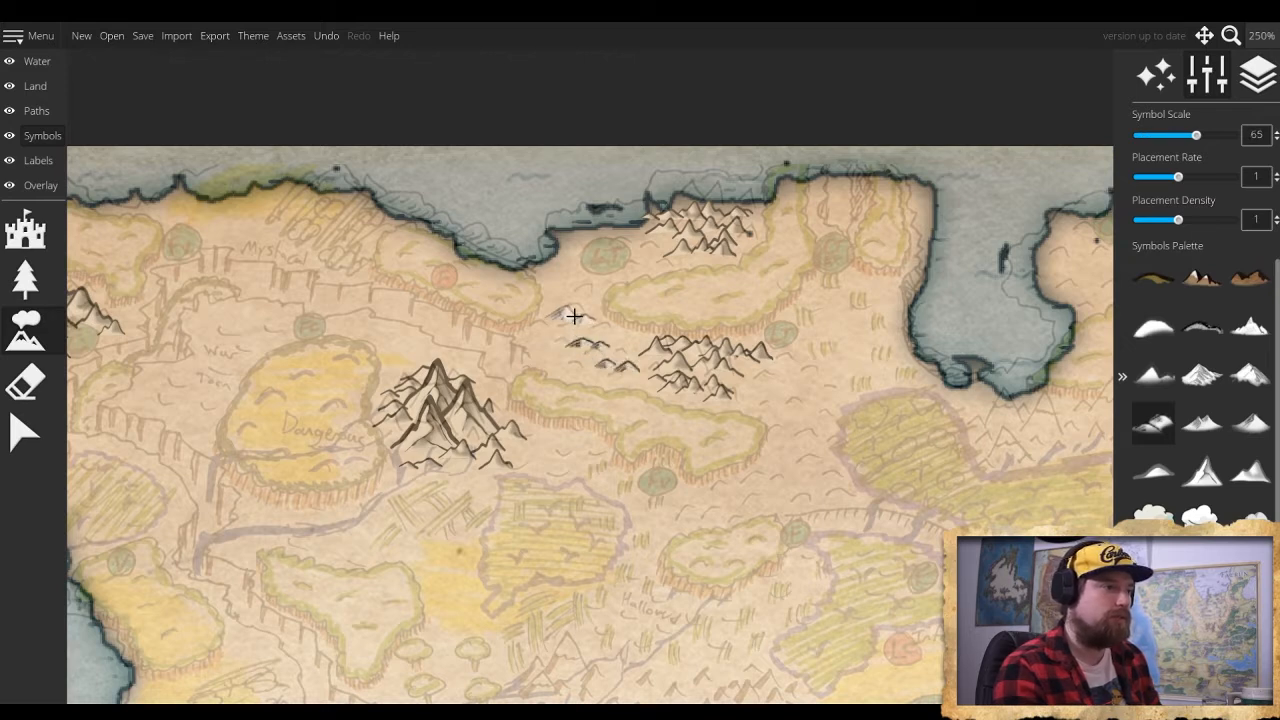
Scatter scale 50 hills from the inland mountain cluster's eastern end down toward the south, following the sketched hill marks
scroll(574, 316, down, 3)
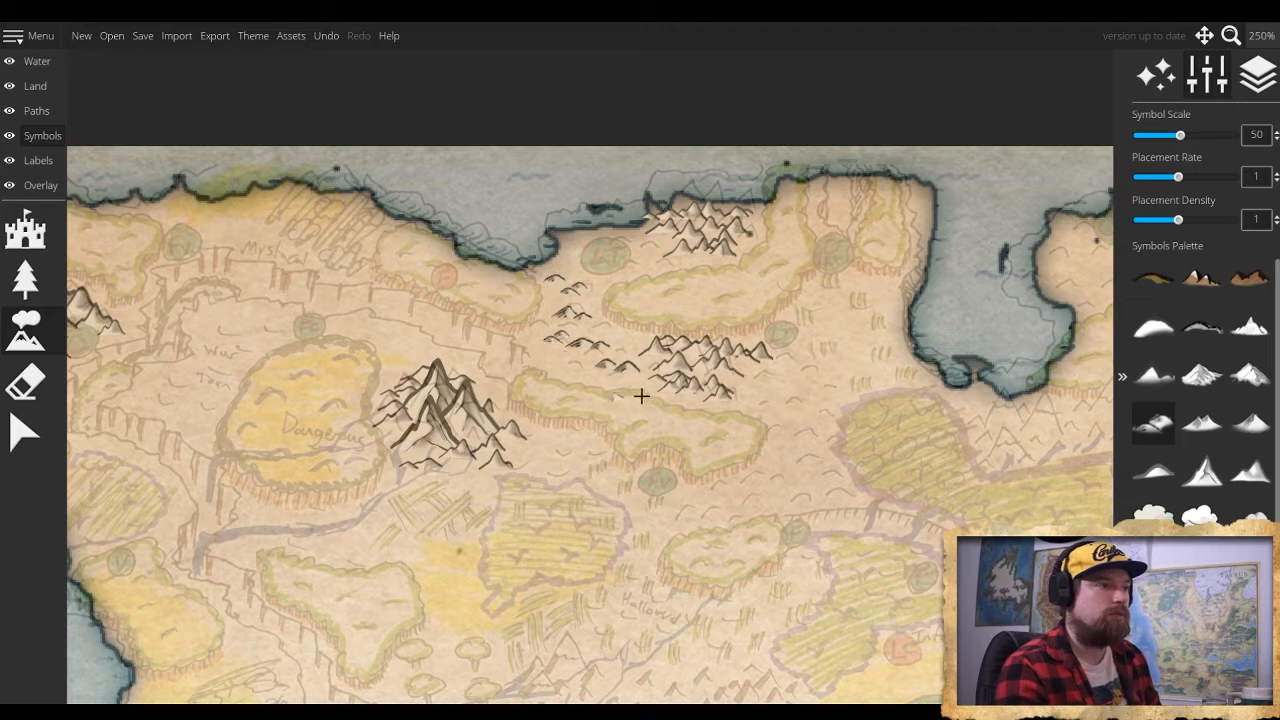
click(802, 407)
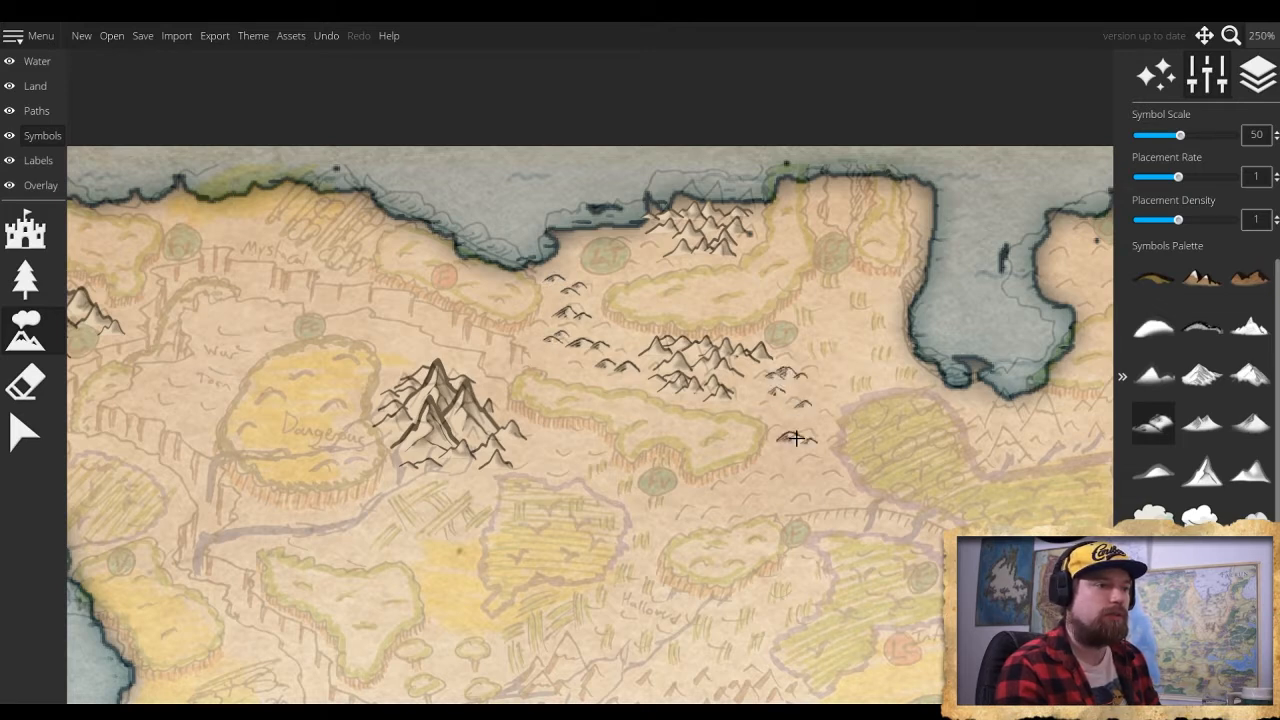
click(820, 486)
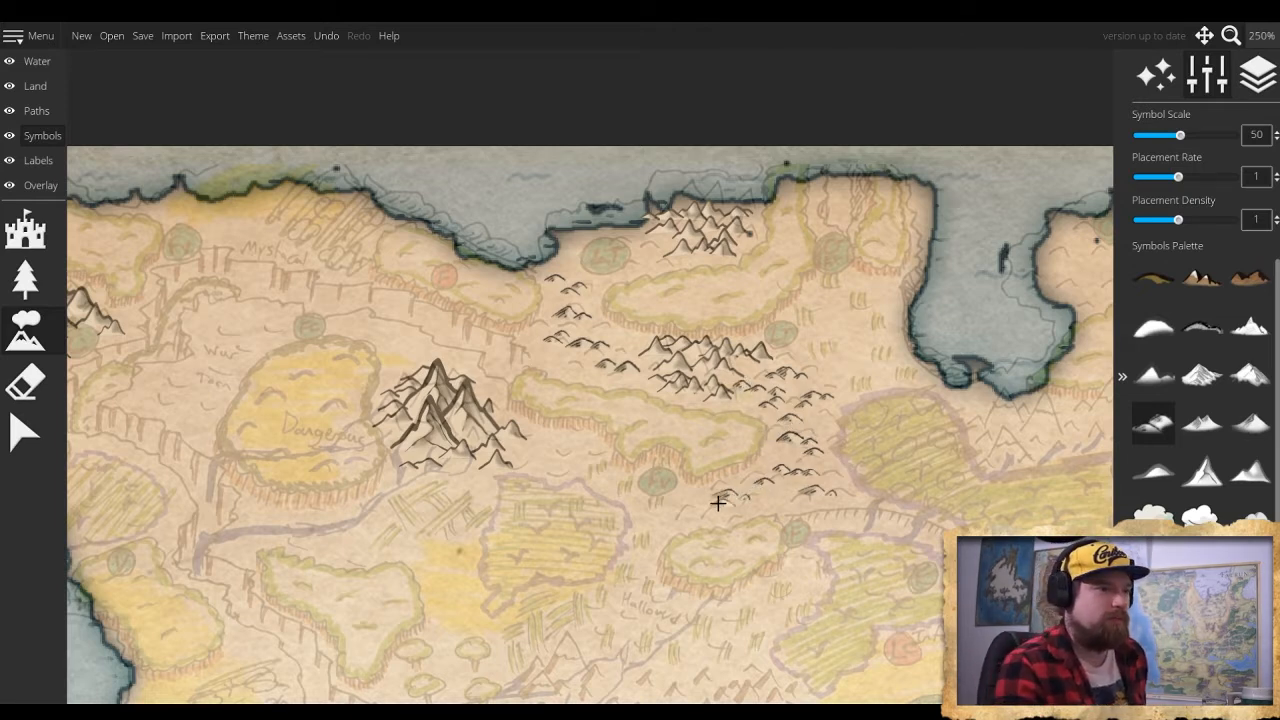
mouse_move(726, 518)
mouse_down()
mouse_move(772, 496)
mouse_move(744, 457)
mouse_move(861, 465)
mouse_up()
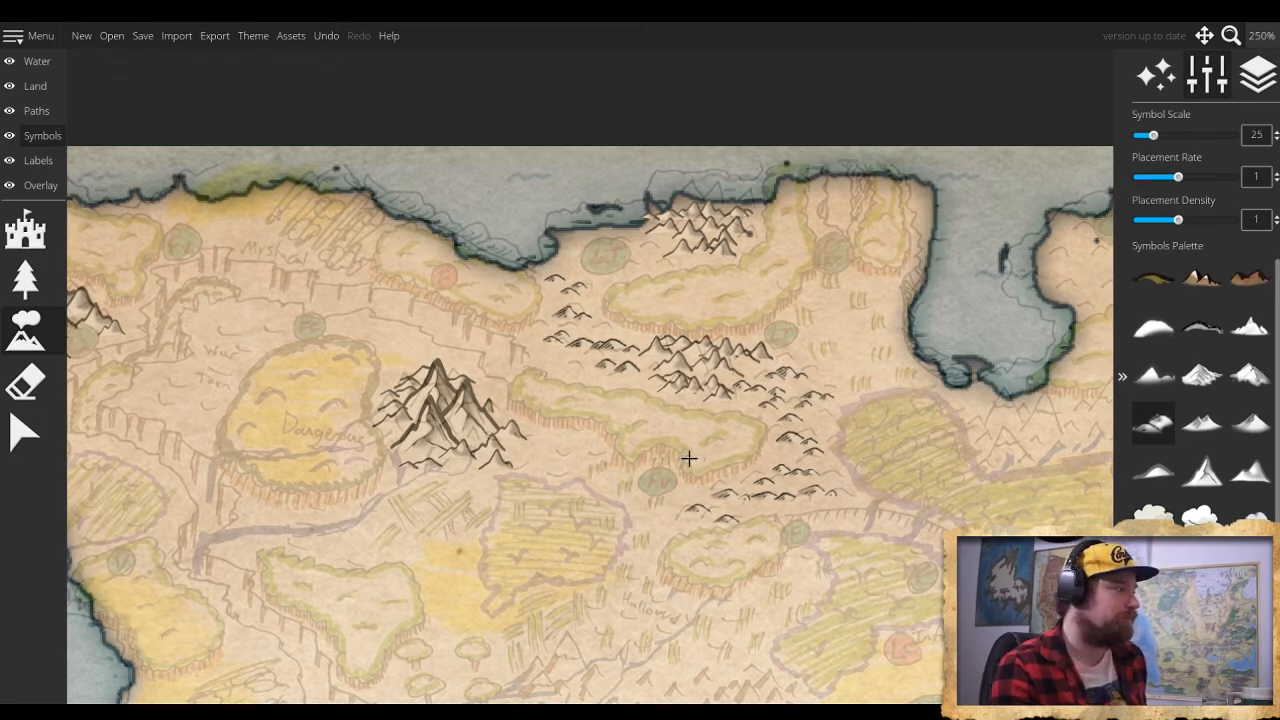
Place three tall, steep peaks at scale 30 directly south of the northern bay
drag(653, 551, 657, 412)
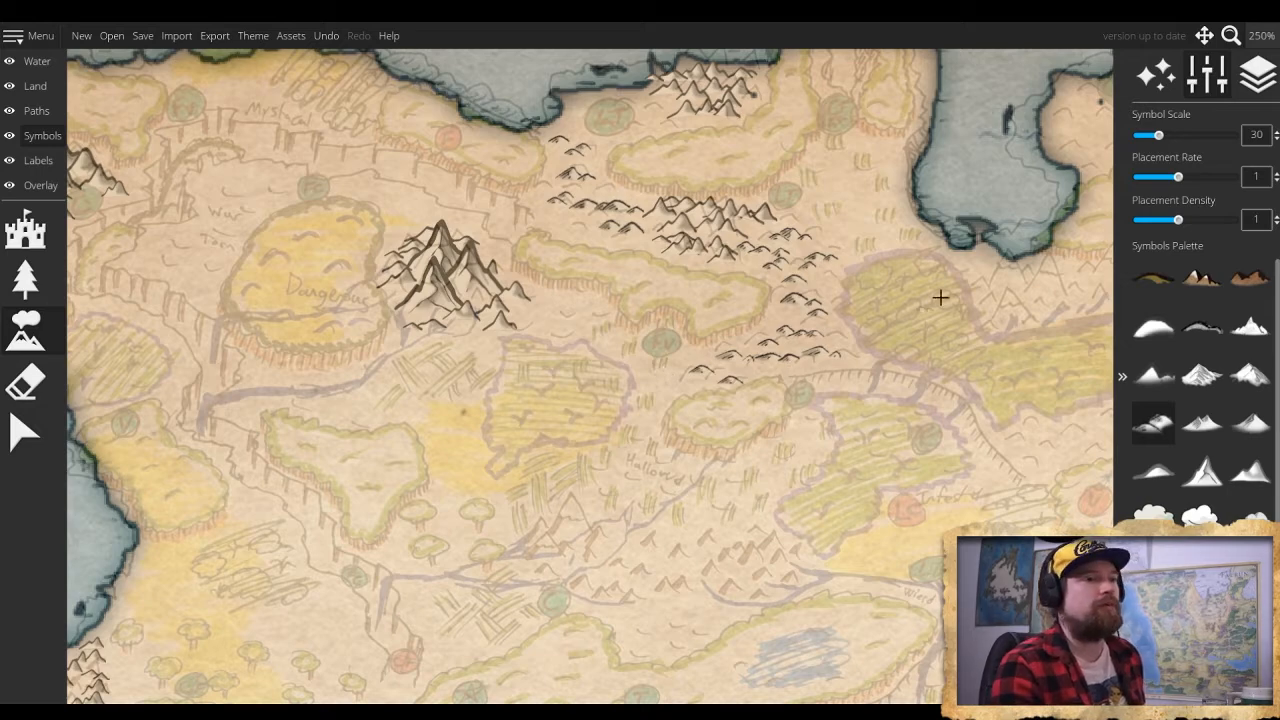
drag(1079, 331, 780, 408)
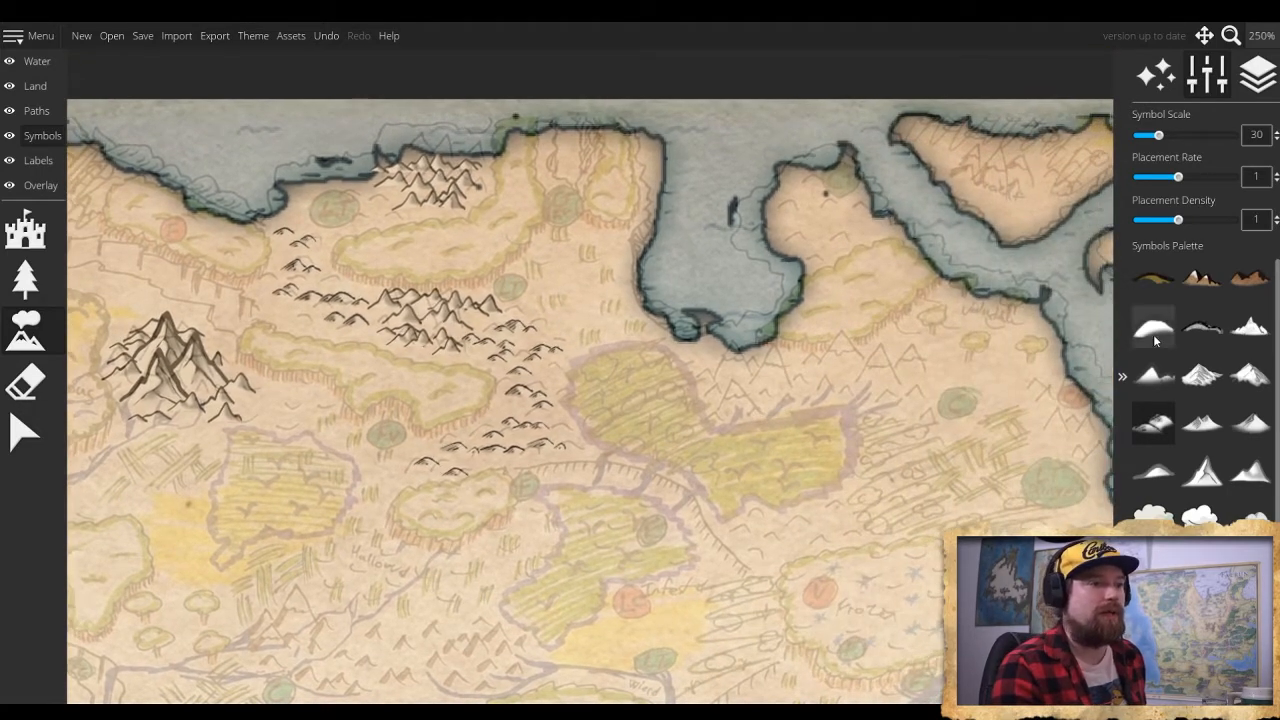
click(1202, 470)
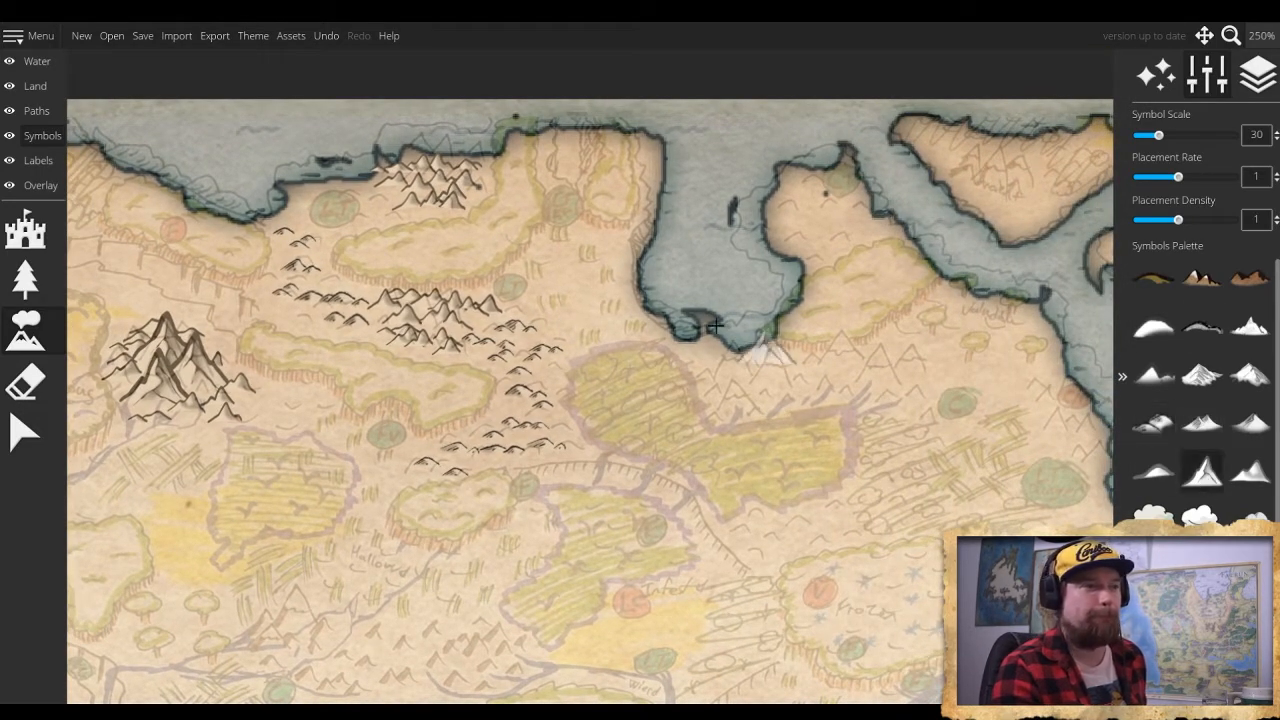
click(725, 344)
click(768, 356)
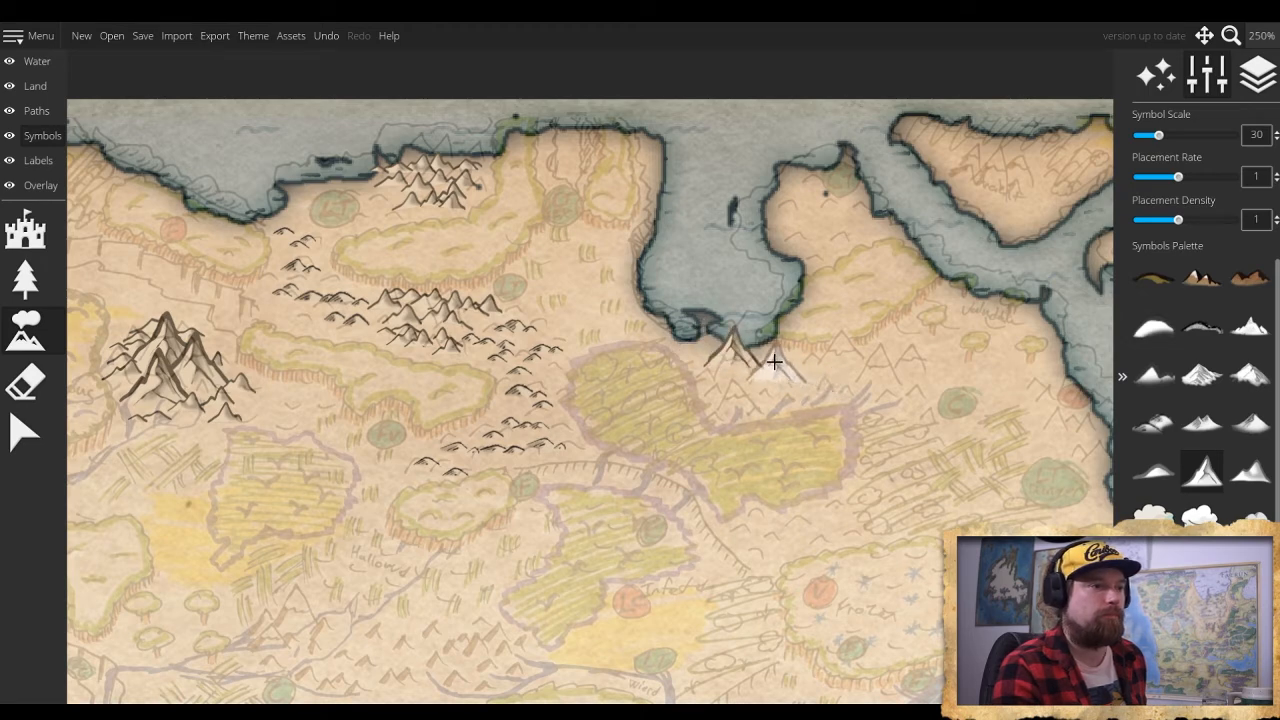
click(742, 368)
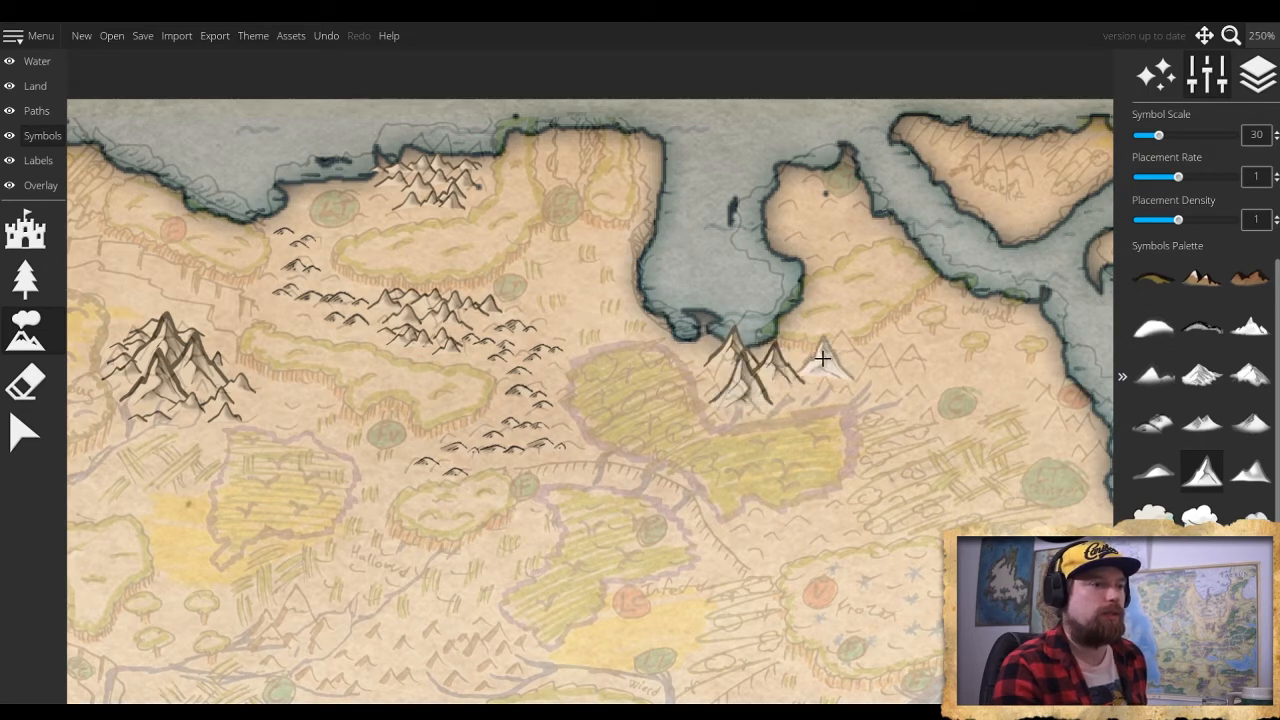
Extend the range south of the bay eastward with three steep peaks at scale 45
scroll(820, 360, down, 5)
scroll(820, 361, up, 8)
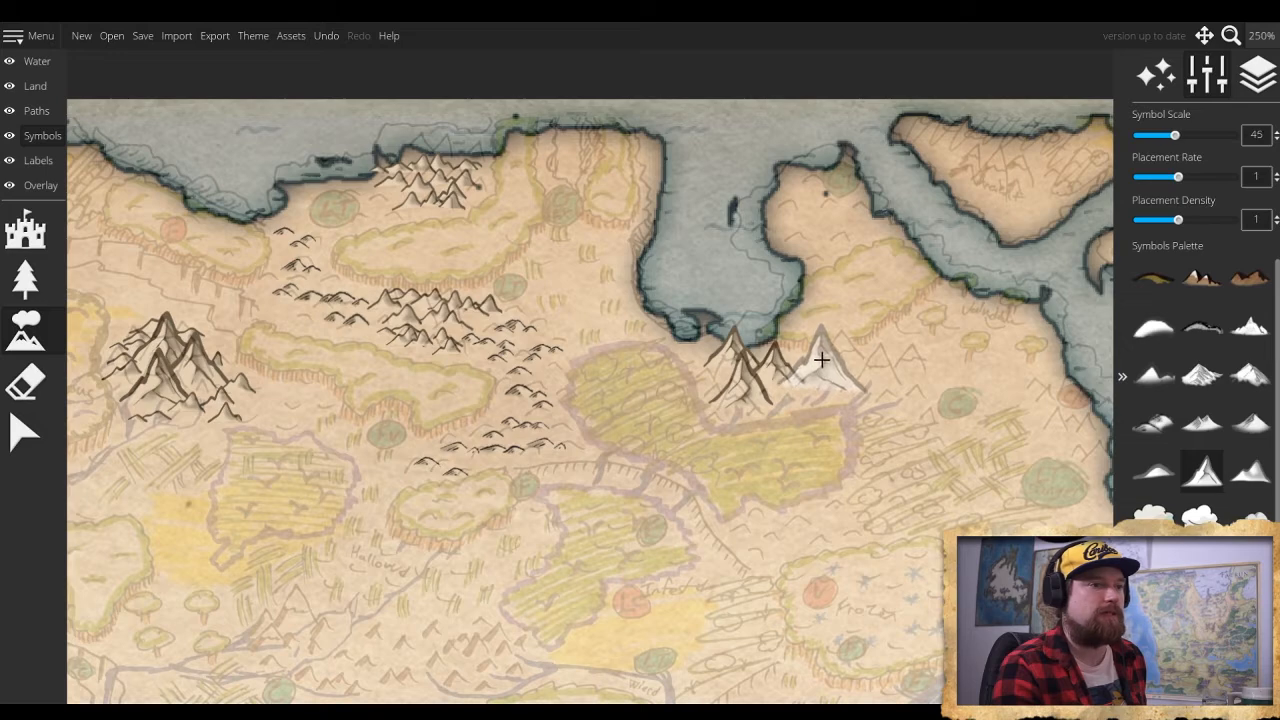
click(821, 359)
click(865, 358)
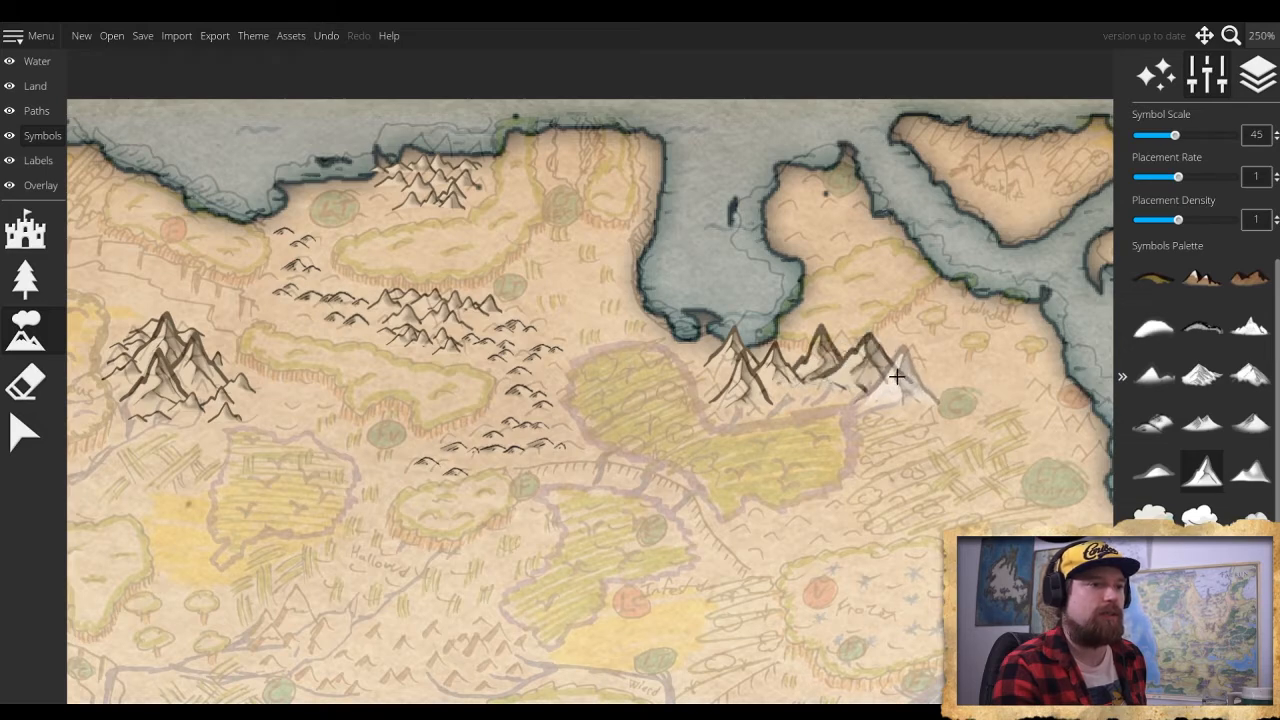
click(905, 372)
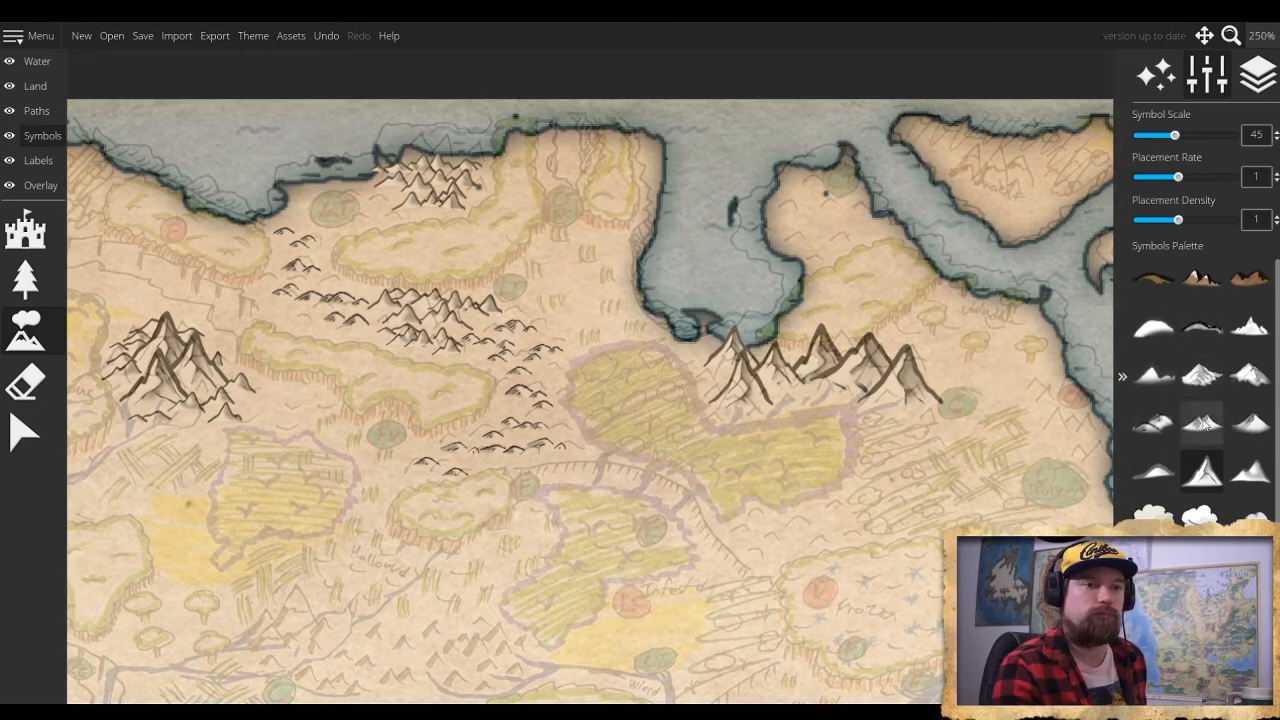
Fill the gaps and foot of the range south of the bay with broader scale 20 mountains
click(1250, 470)
scroll(851, 386, down, 5)
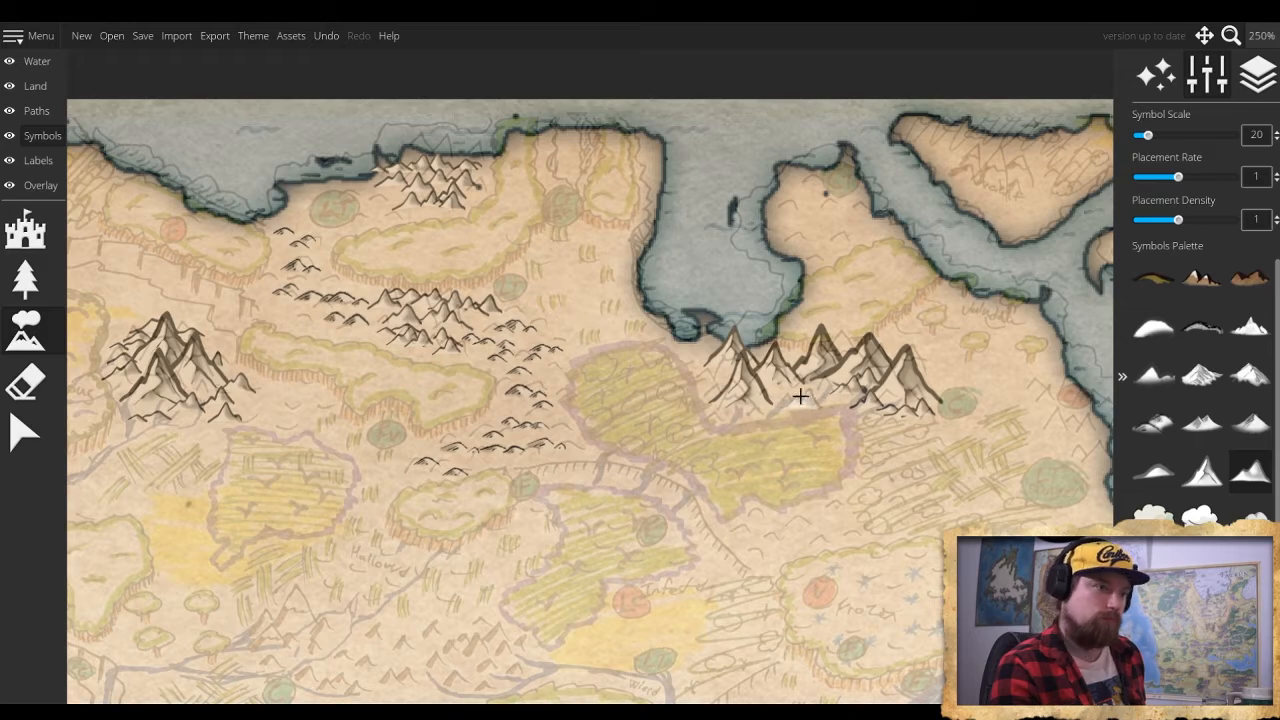
click(813, 396)
click(798, 403)
click(783, 399)
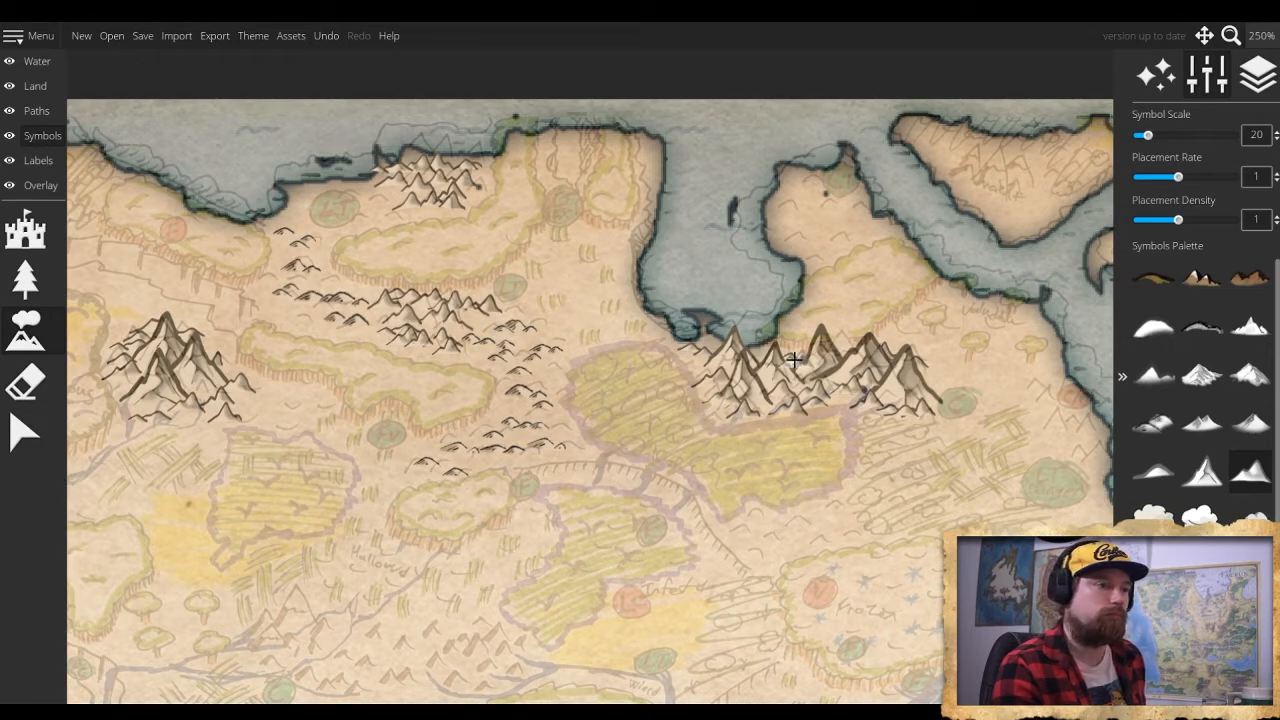
Paint a cluster of scale 15 and scale 20 mountains along the mainland's eastern coast beside the channel
key(bracketleft)
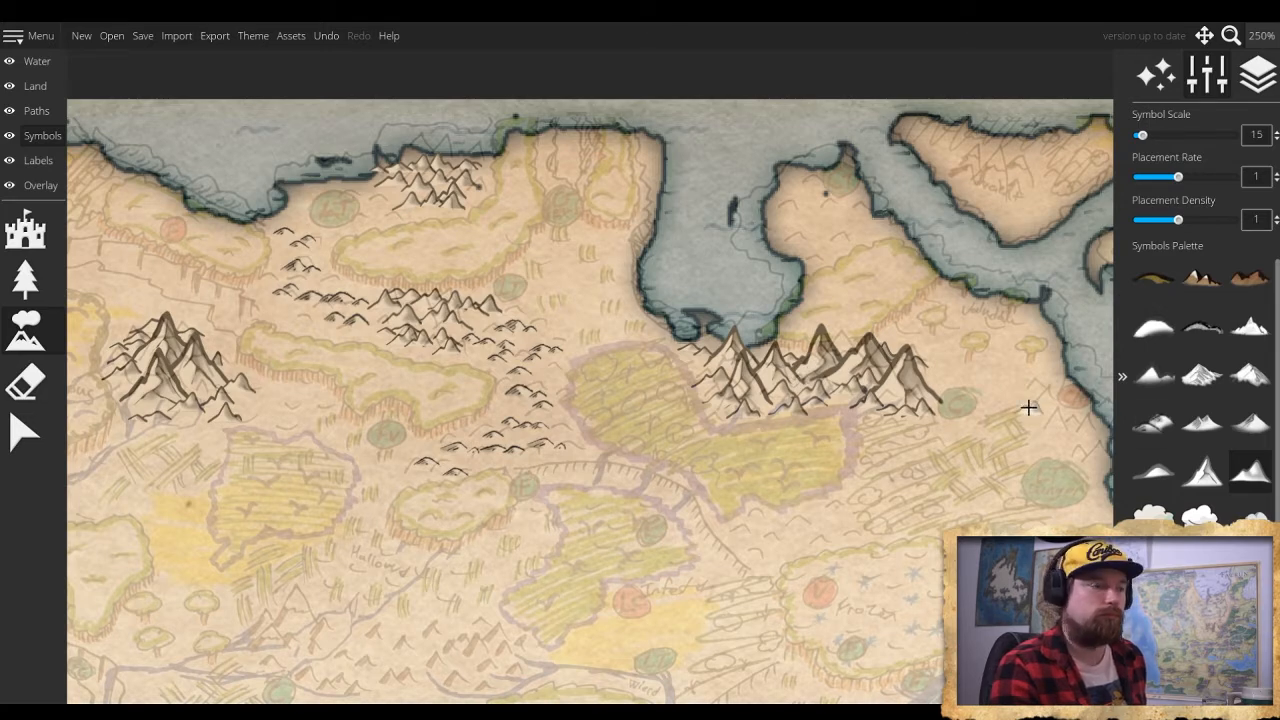
drag(1028, 407, 843, 383)
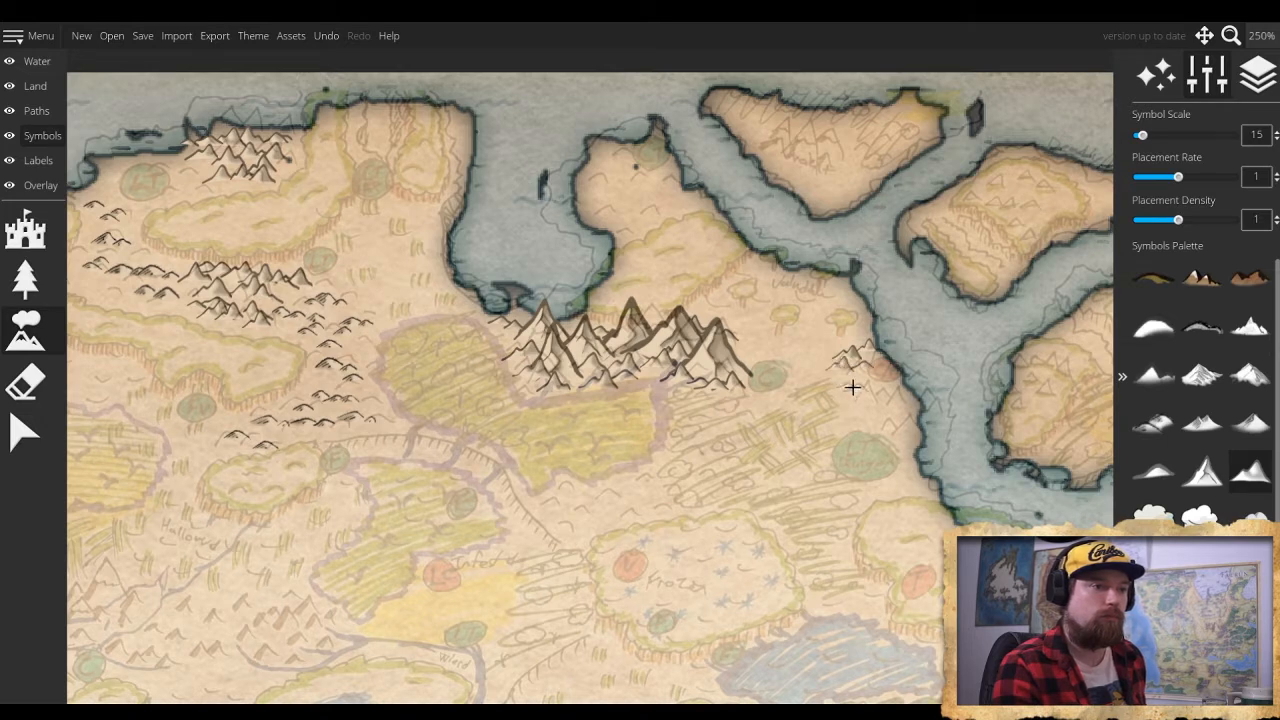
key(bracketright)
key(bracketright)
mouse_move(848, 380)
mouse_down()
mouse_move(897, 412)
mouse_move(890, 424)
mouse_move(853, 417)
mouse_up()
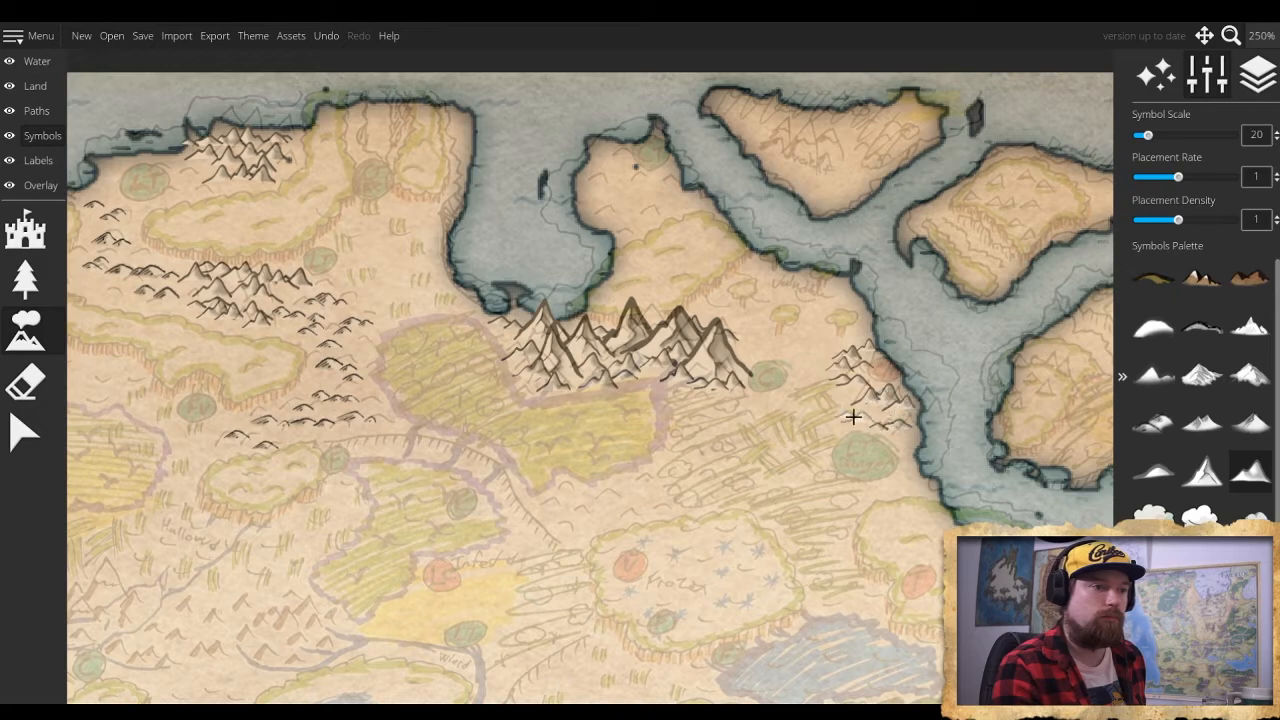
drag(815, 368, 811, 354)
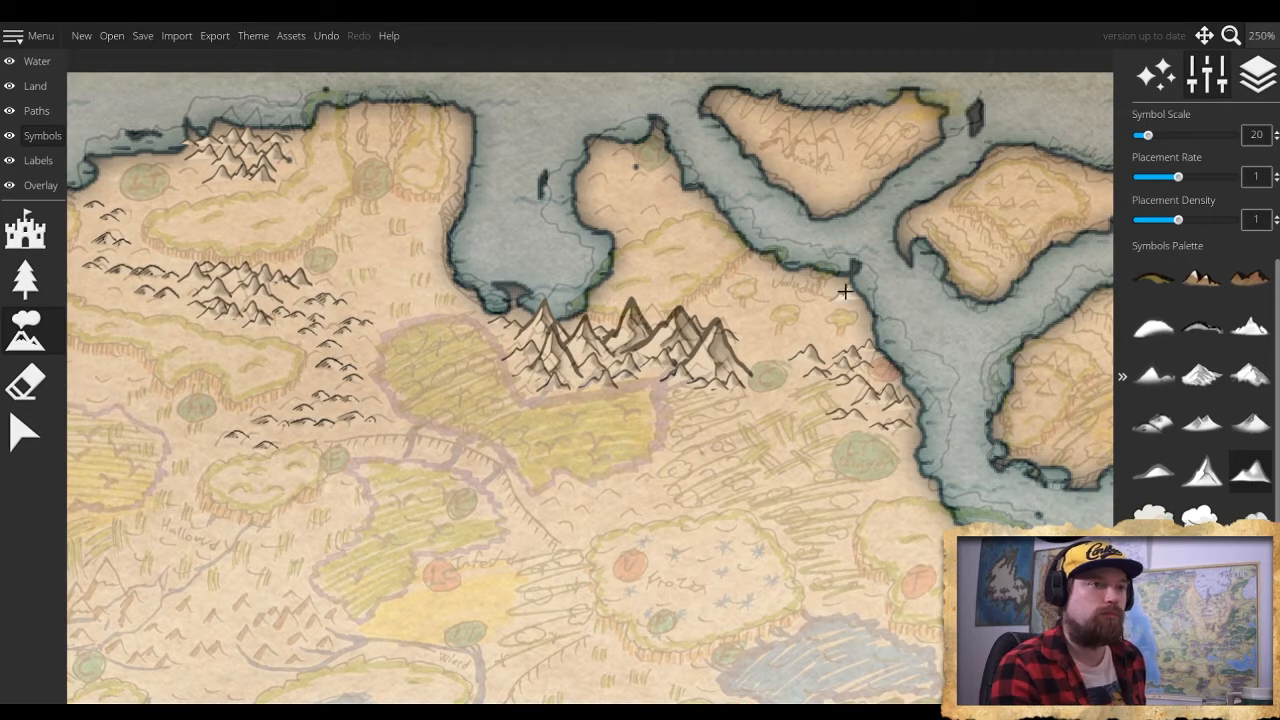
Push the mainland's northeastern coastline outward into the channel with the raise-land brush at size 24
drag(871, 294, 808, 340)
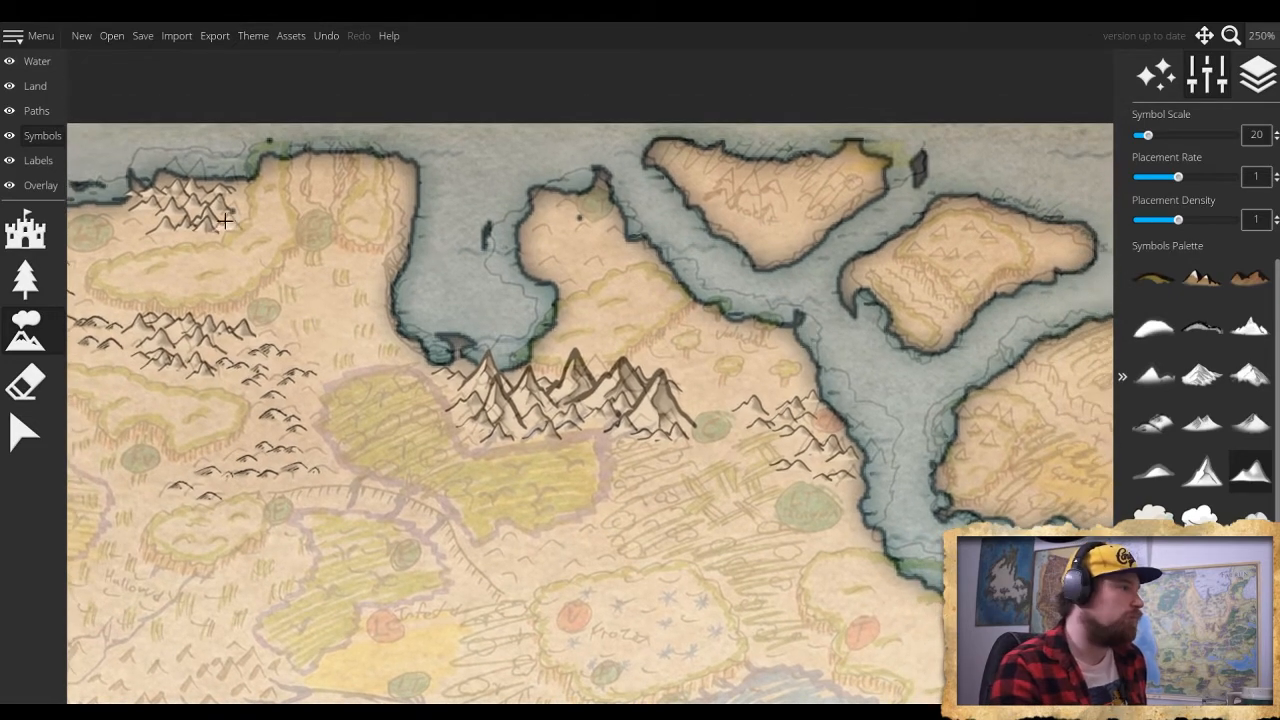
click(41, 90)
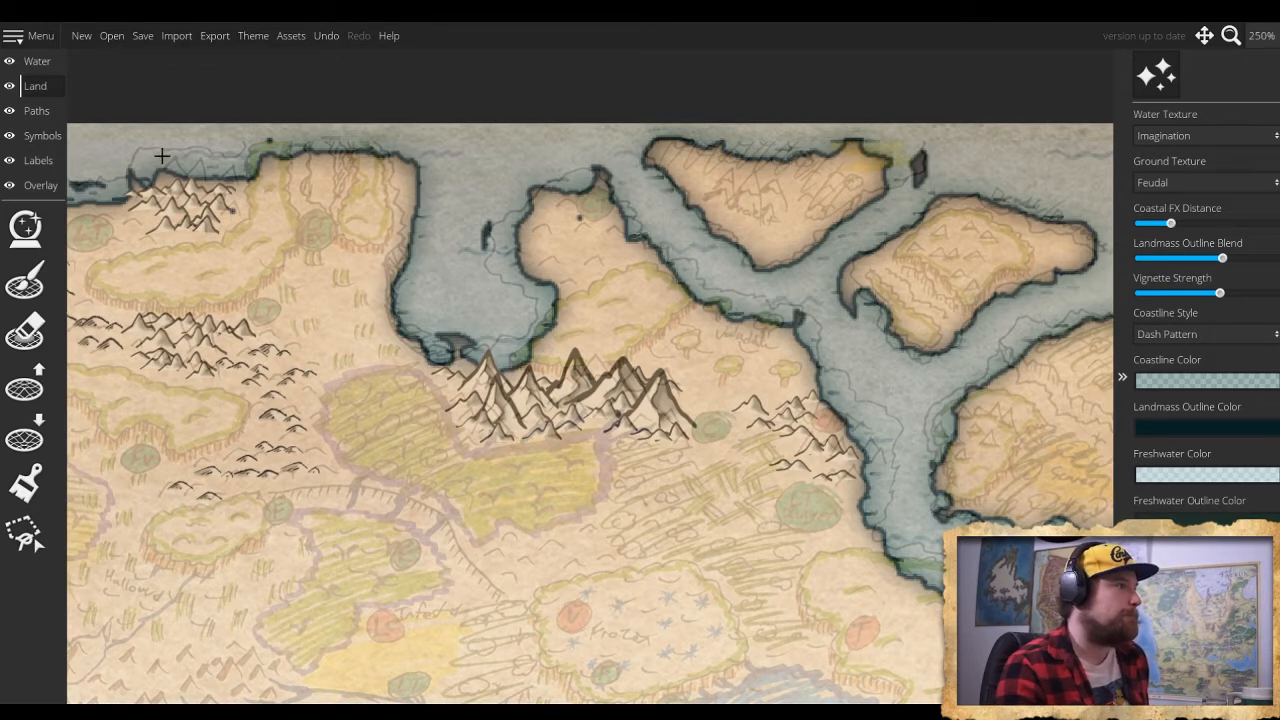
click(19, 290)
click(25, 288)
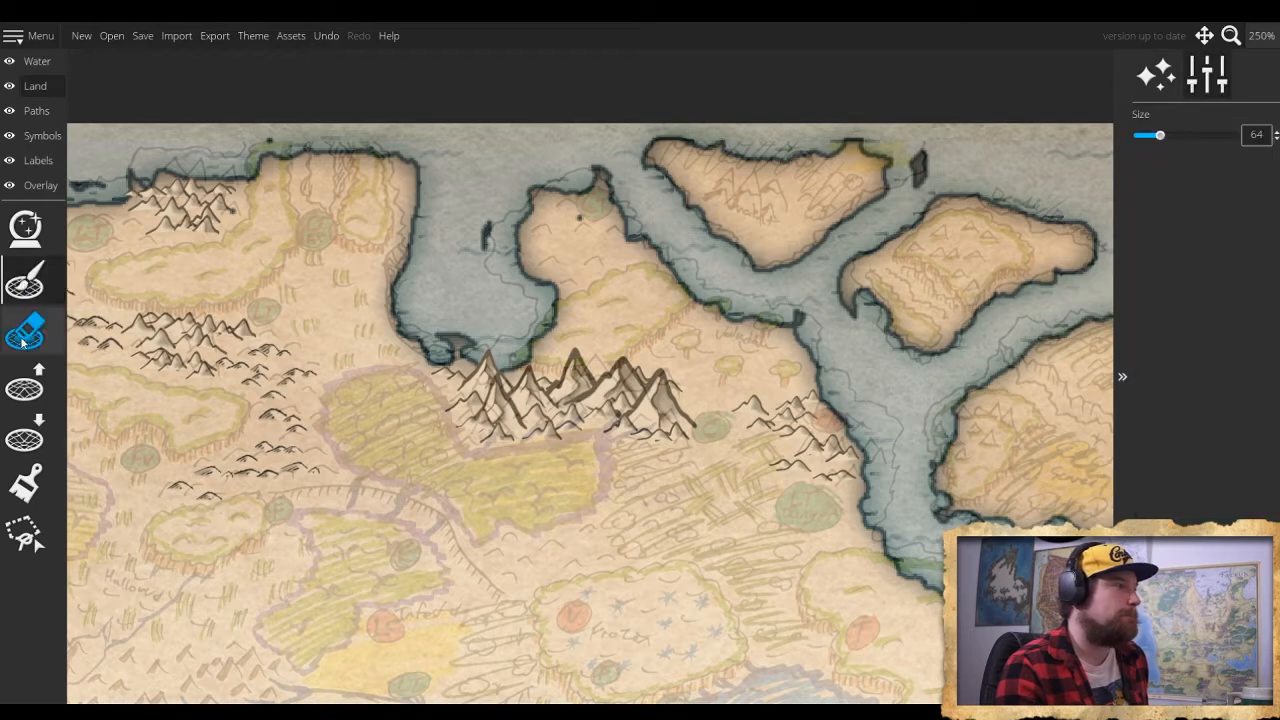
click(26, 390)
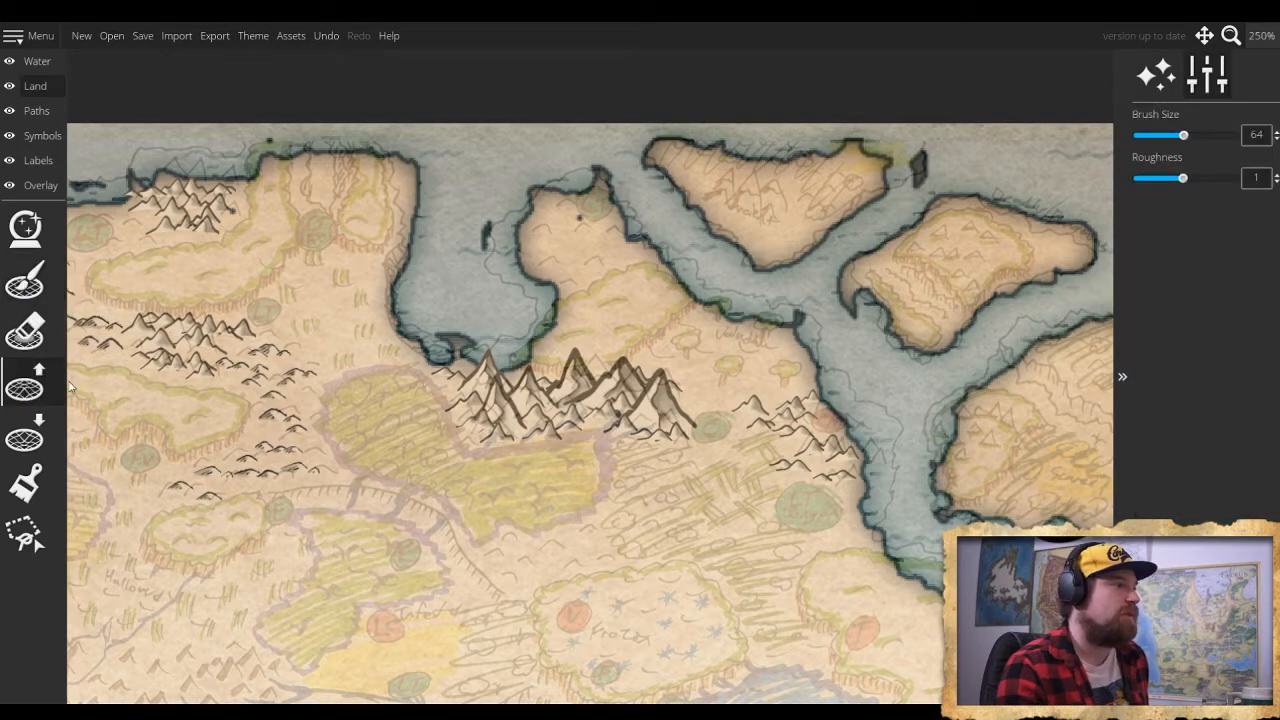
scroll(696, 308, up, 2)
scroll(698, 308, down, 6)
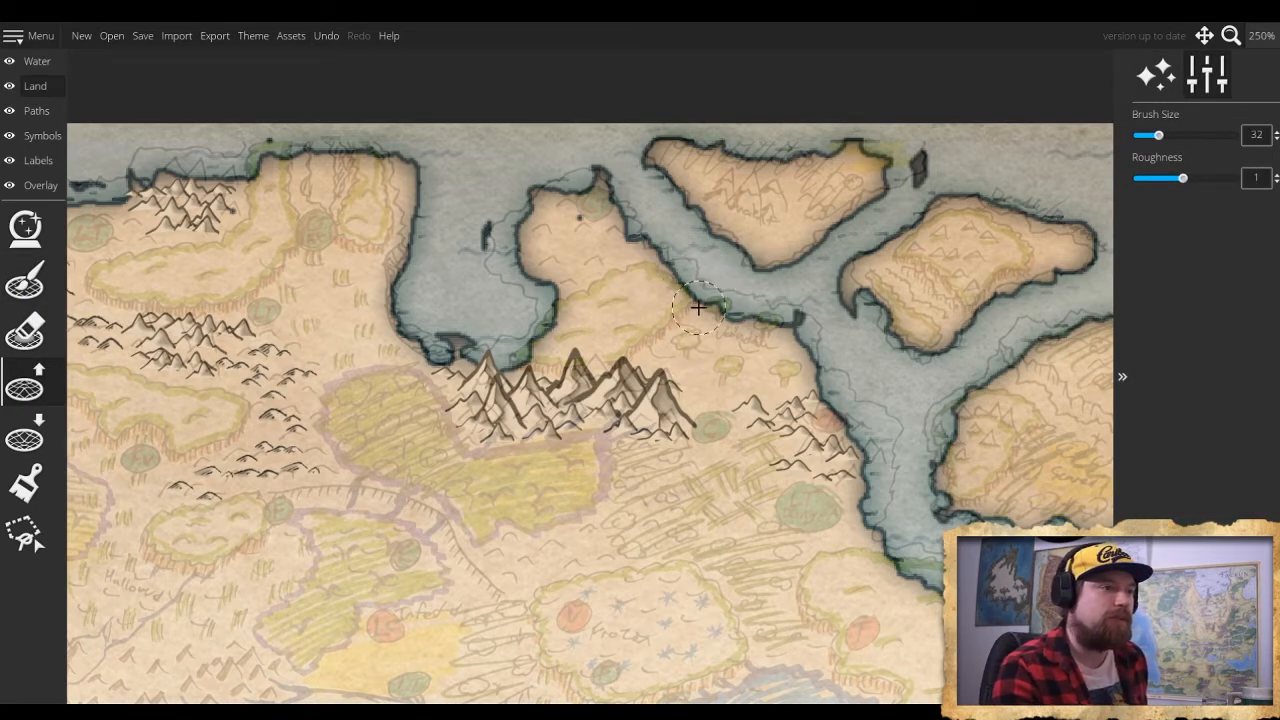
scroll(690, 290, down, 1)
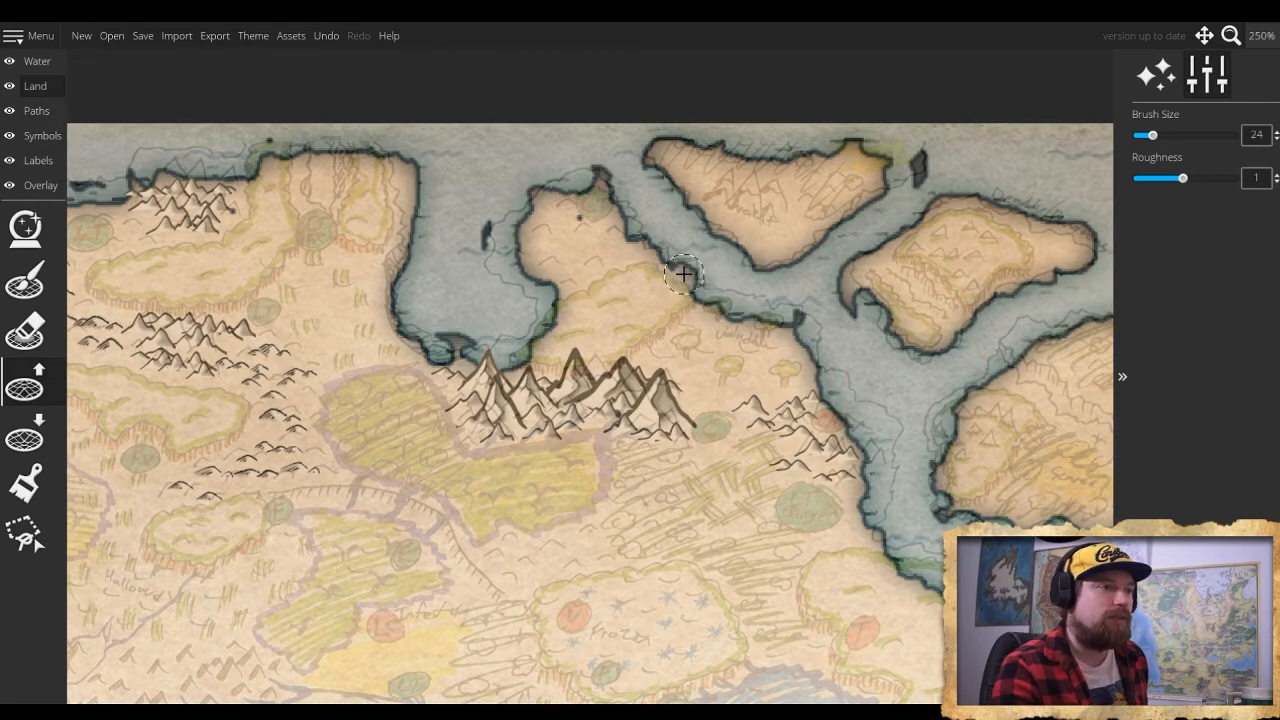
mouse_move(684, 273)
mouse_down()
mouse_move(707, 297)
mouse_move(789, 326)
mouse_move(744, 322)
mouse_move(803, 315)
mouse_move(720, 320)
mouse_move(801, 364)
mouse_move(787, 328)
mouse_move(813, 333)
mouse_move(799, 349)
mouse_move(820, 387)
mouse_move(880, 426)
mouse_move(870, 465)
mouse_move(854, 437)
mouse_move(867, 448)
mouse_move(860, 473)
mouse_move(883, 482)
mouse_move(863, 517)
mouse_up()
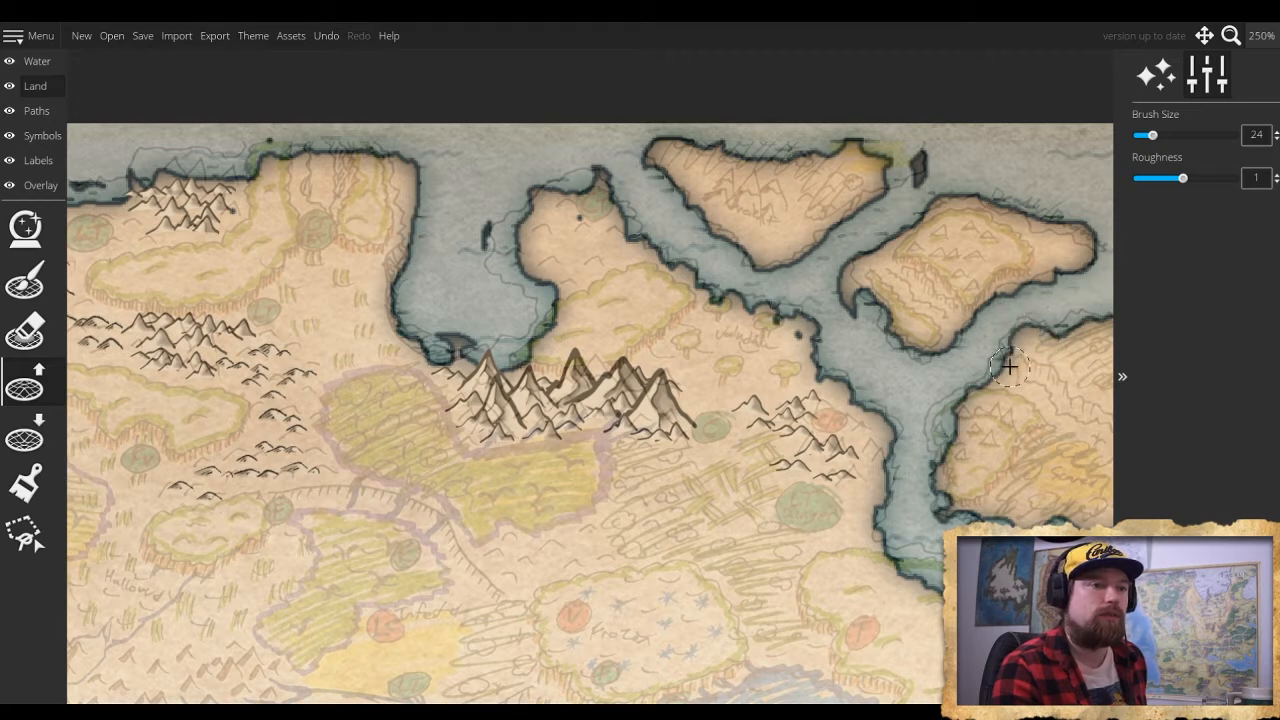
Raise land at size 24 along the large eastern island's channel shore, the peninsula's western tip and the mainland's northern coast
drag(949, 414, 946, 439)
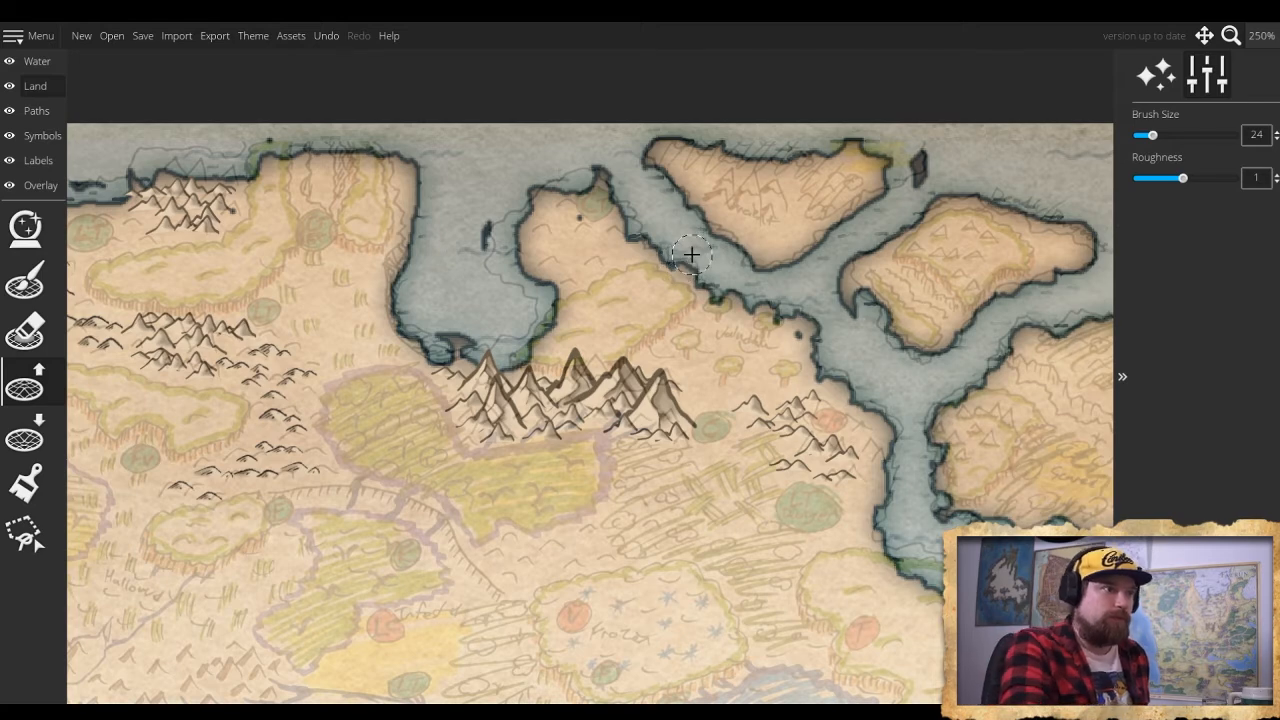
drag(514, 225, 495, 252)
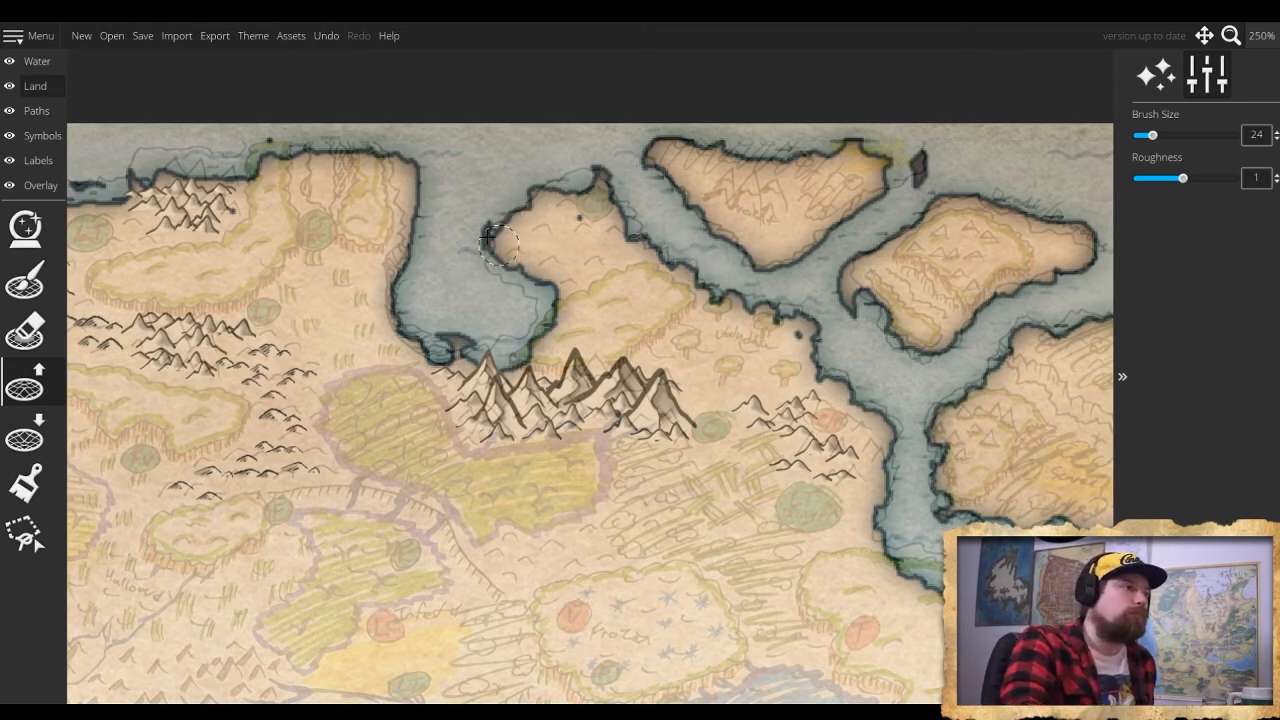
mouse_move(286, 146)
mouse_down()
mouse_move(272, 136)
mouse_move(286, 126)
mouse_move(368, 132)
mouse_move(345, 145)
mouse_move(362, 165)
mouse_move(335, 183)
mouse_up()
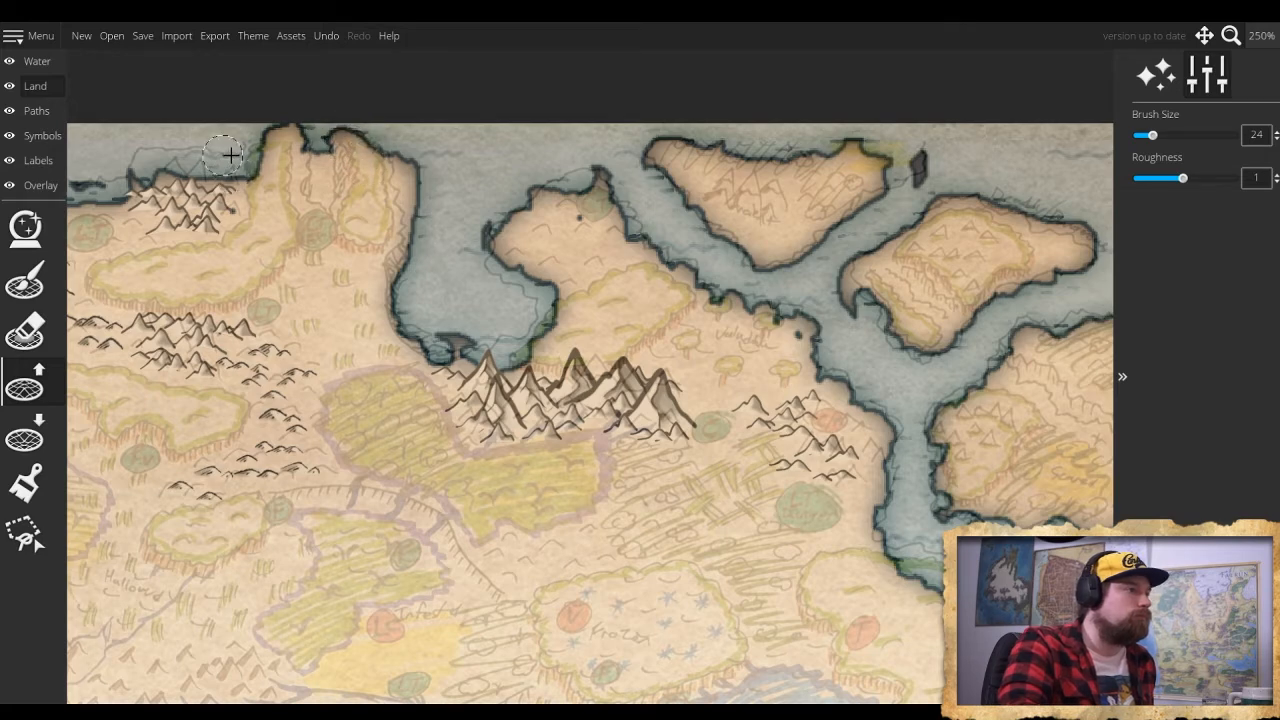
mouse_move(243, 170)
mouse_down()
mouse_move(160, 162)
mouse_move(136, 179)
mouse_move(145, 199)
mouse_move(203, 188)
mouse_move(143, 182)
mouse_move(93, 200)
mouse_up()
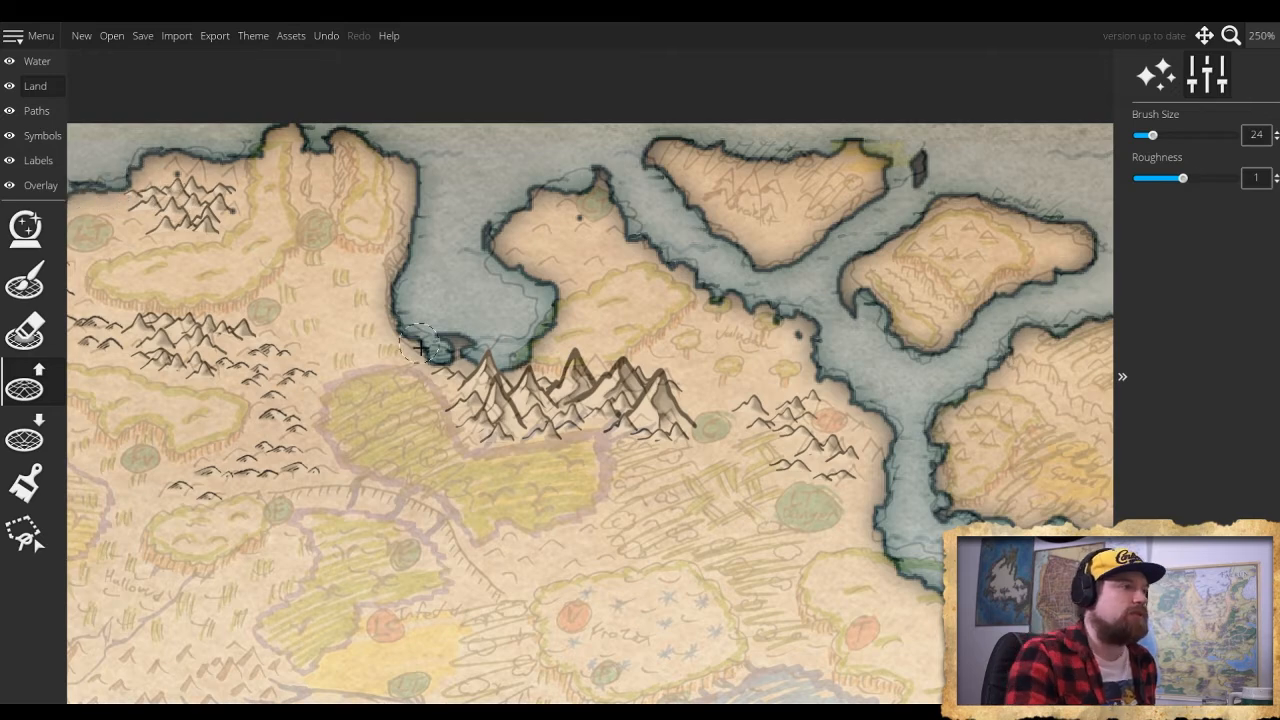
Fill the inlet on the mainland's east coast, southwest of the large eastern island, with the raise-land brush at size 24
drag(676, 417, 253, 312)
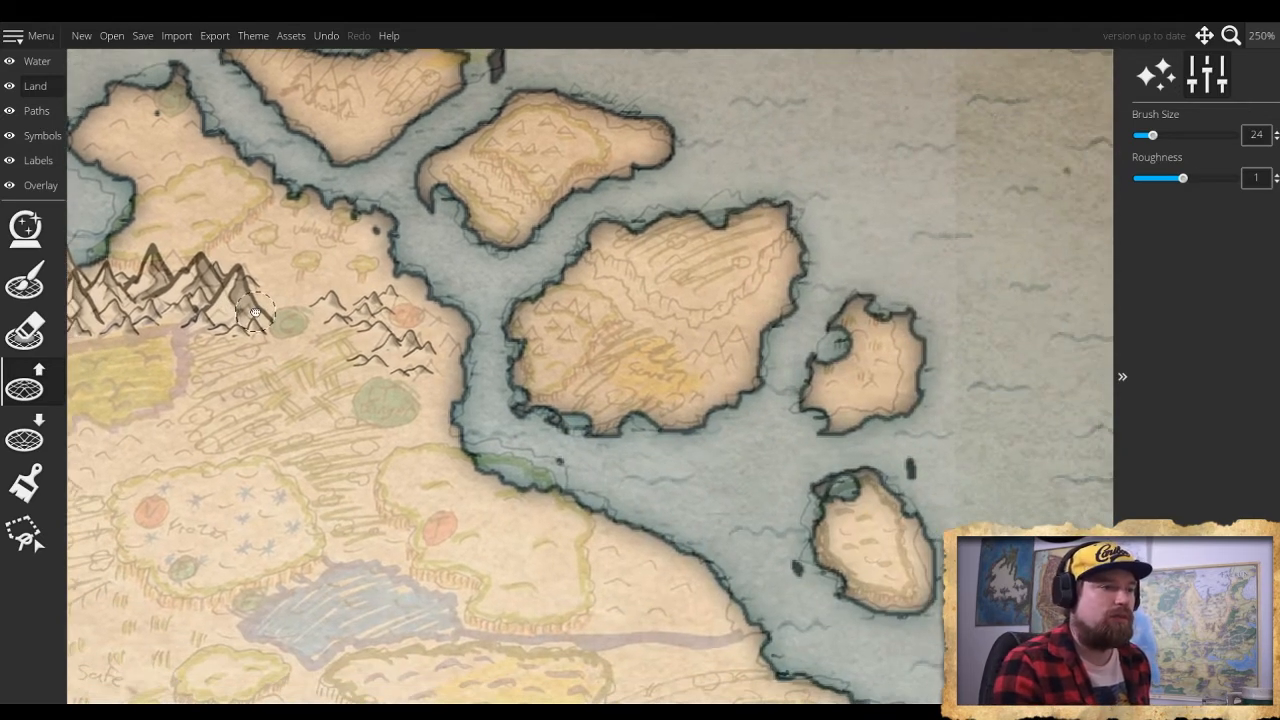
drag(482, 466, 487, 469)
drag(515, 473, 535, 472)
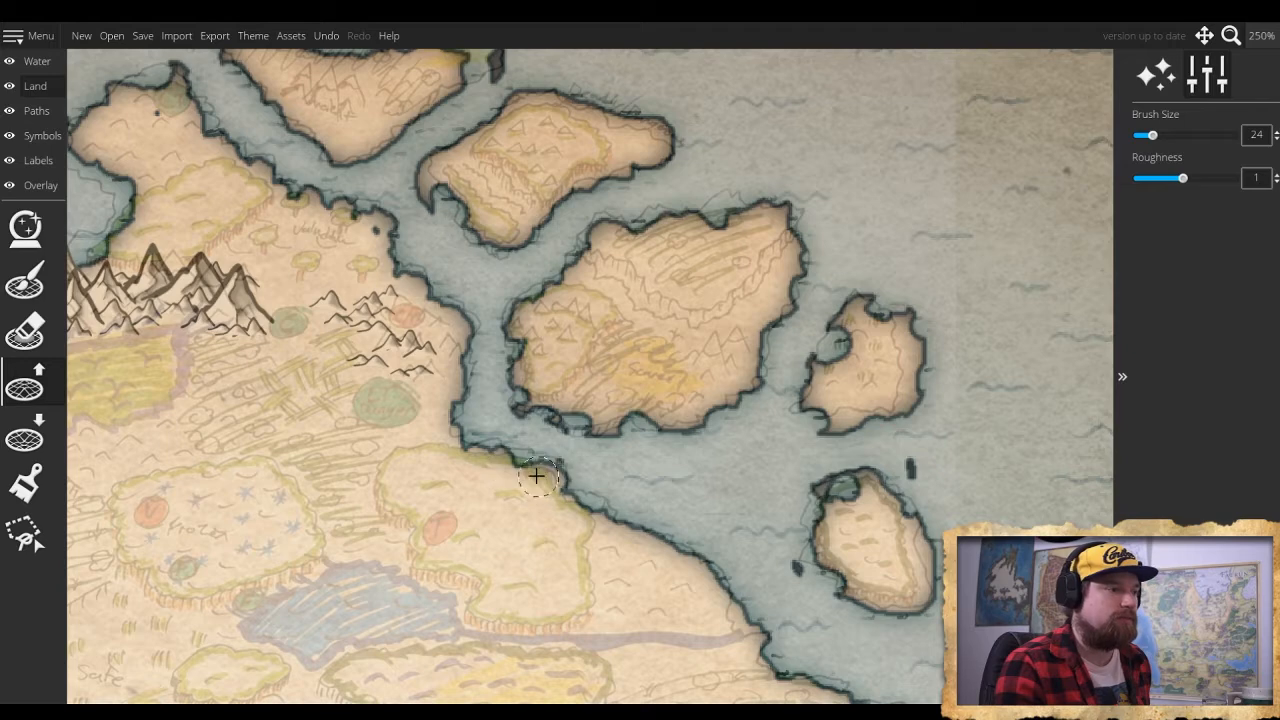
Paint steep scale 20 peaks on the northern triangular island and along the western side of the large eastern island
drag(105, 328, 541, 469)
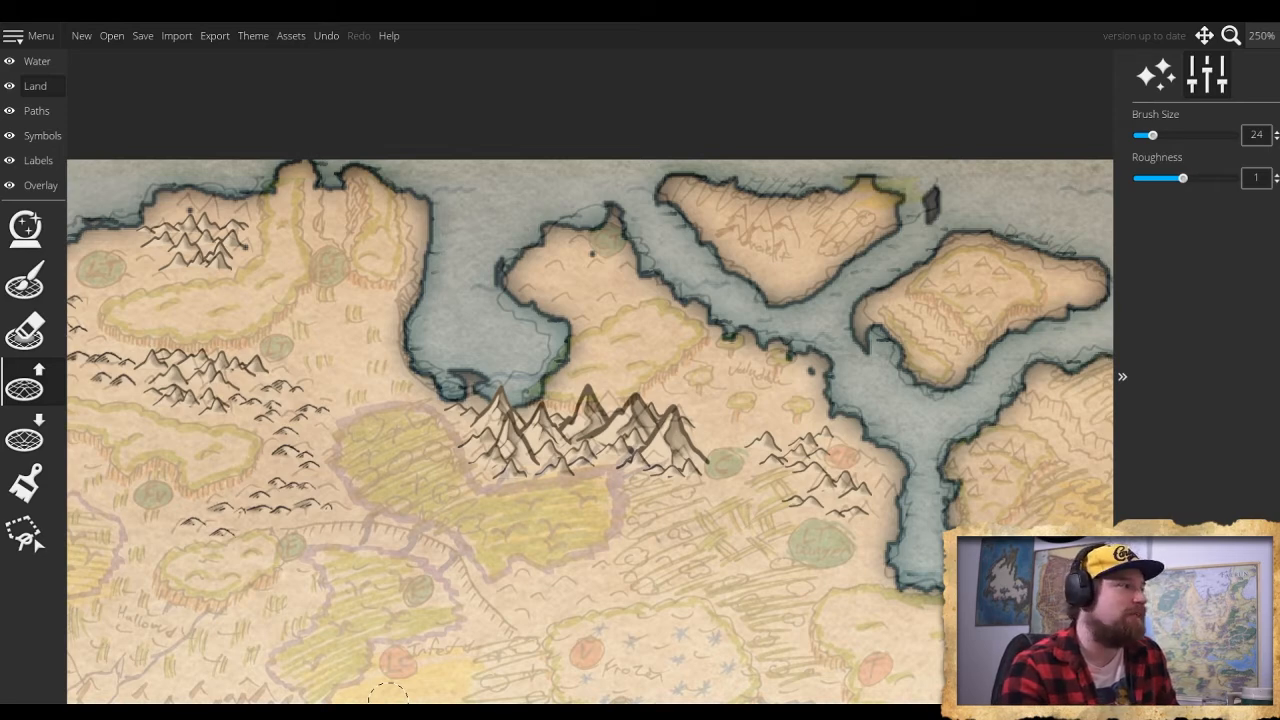
click(42, 135)
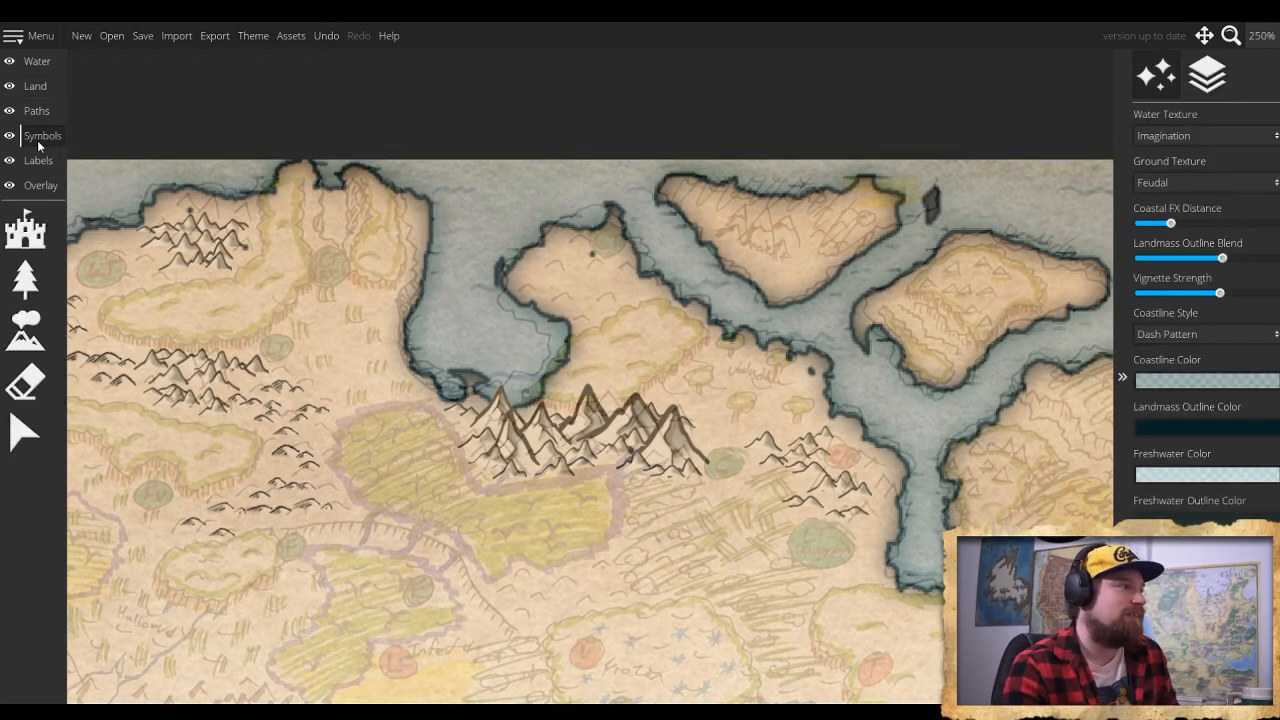
click(28, 340)
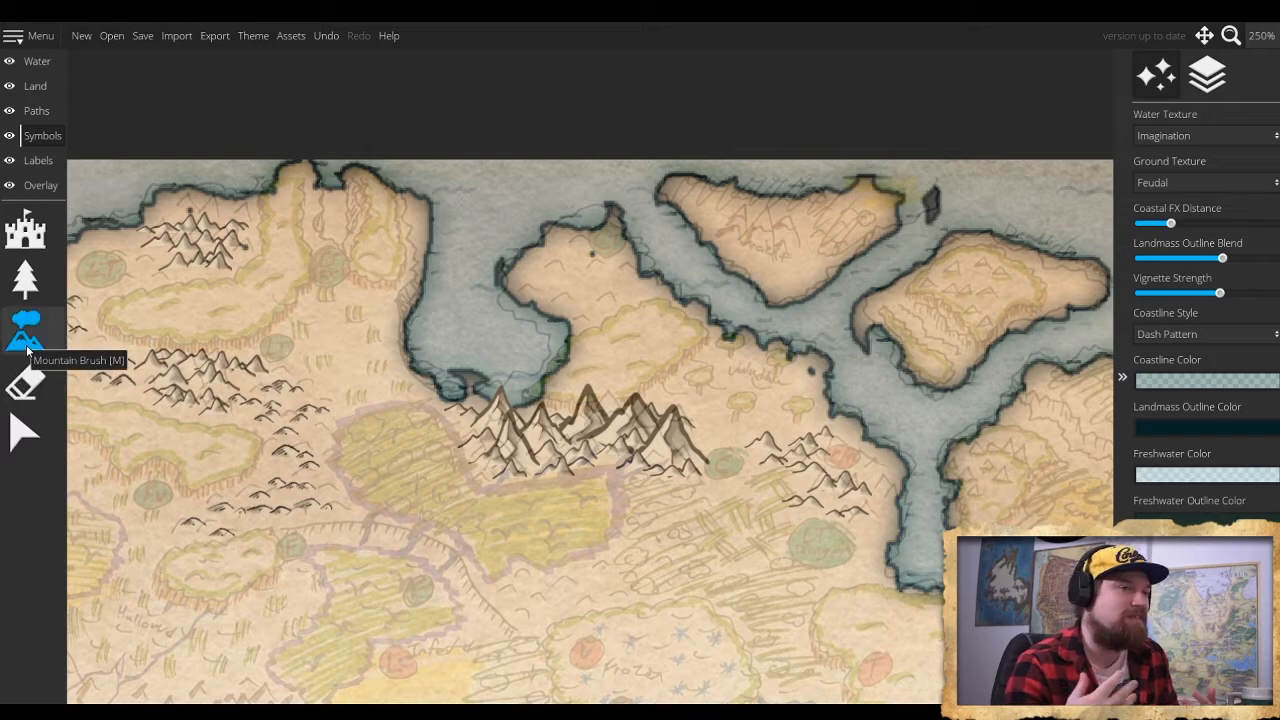
click(28, 340)
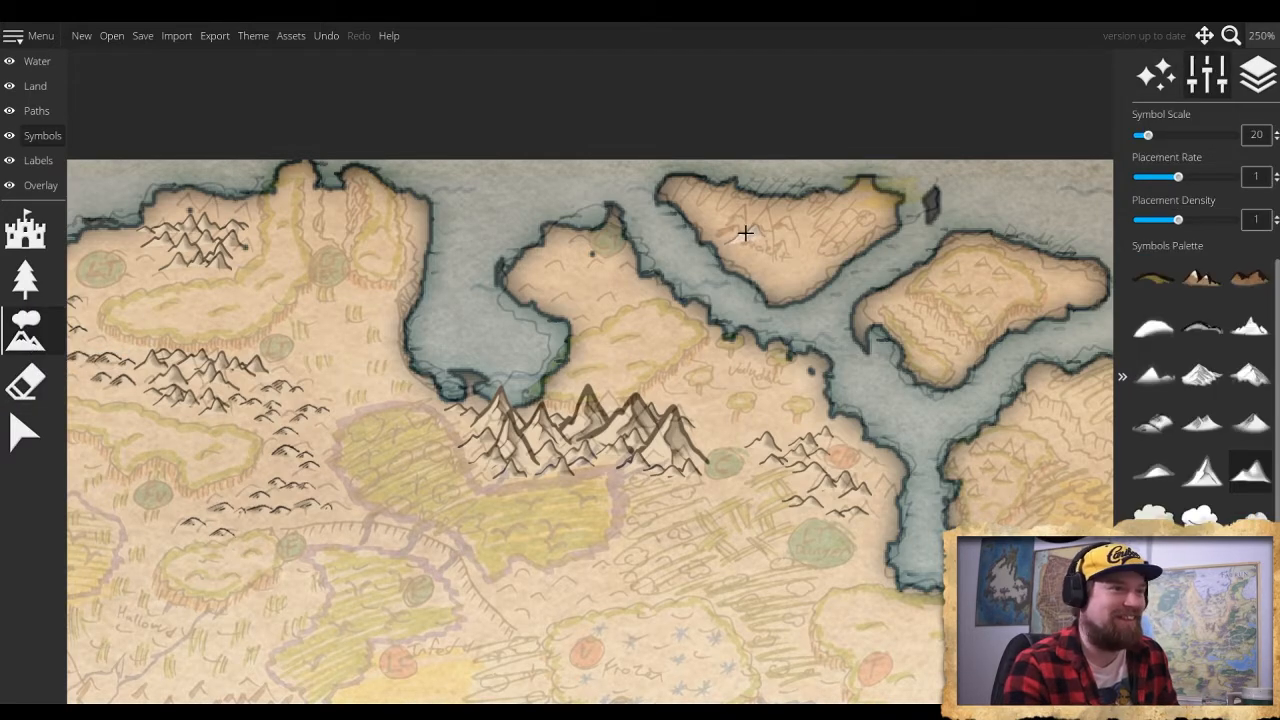
click(1202, 470)
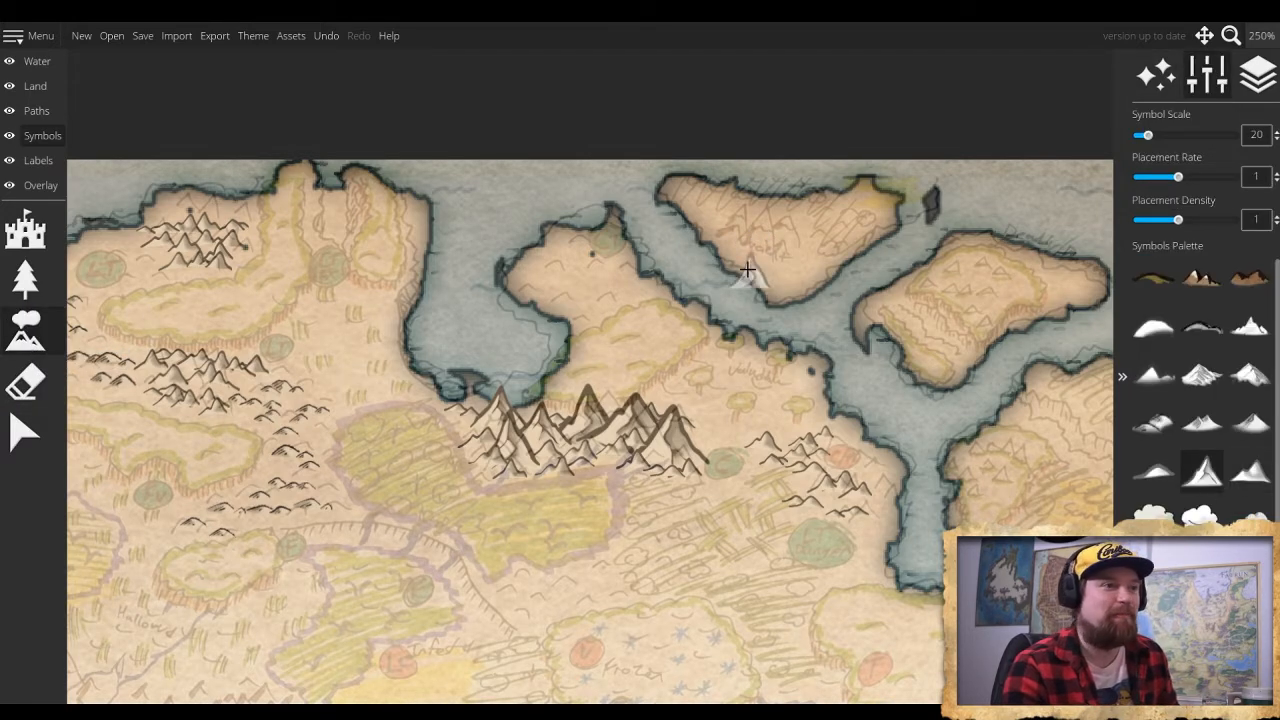
mouse_move(787, 236)
mouse_down()
mouse_move(758, 226)
mouse_move(780, 244)
mouse_move(801, 237)
mouse_move(784, 224)
mouse_move(695, 234)
mouse_move(730, 213)
mouse_up()
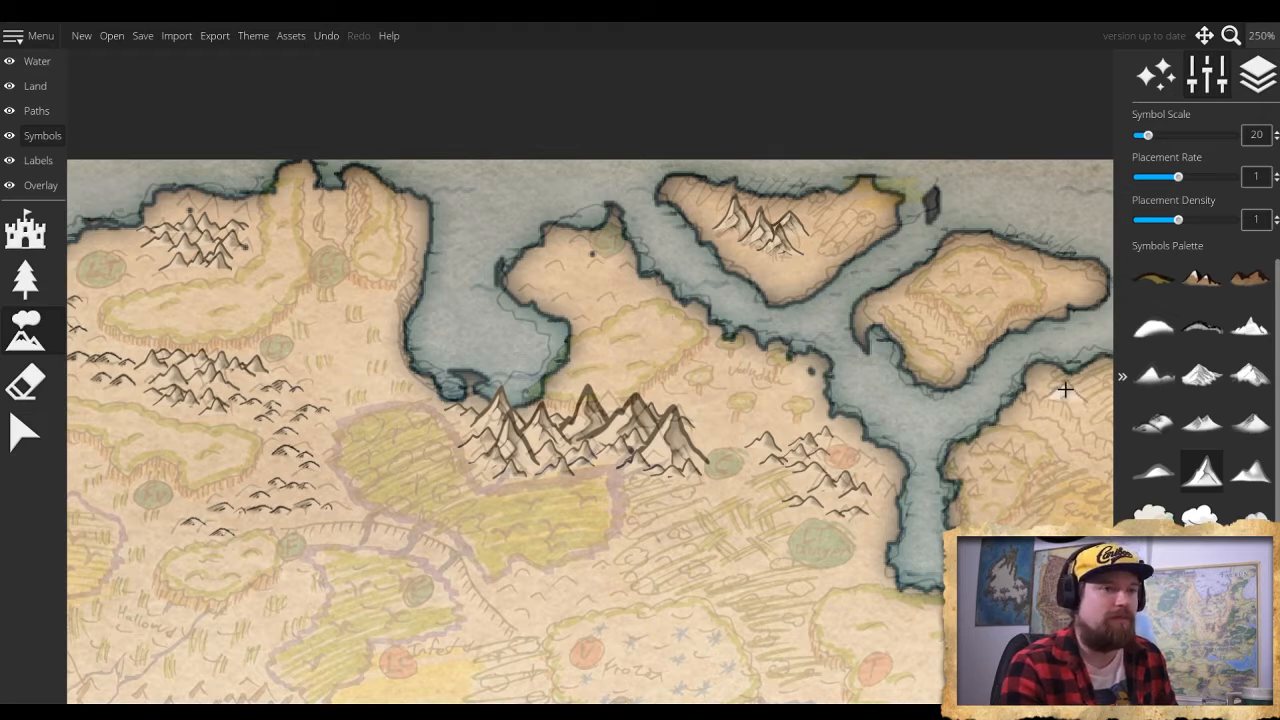
click(1006, 452)
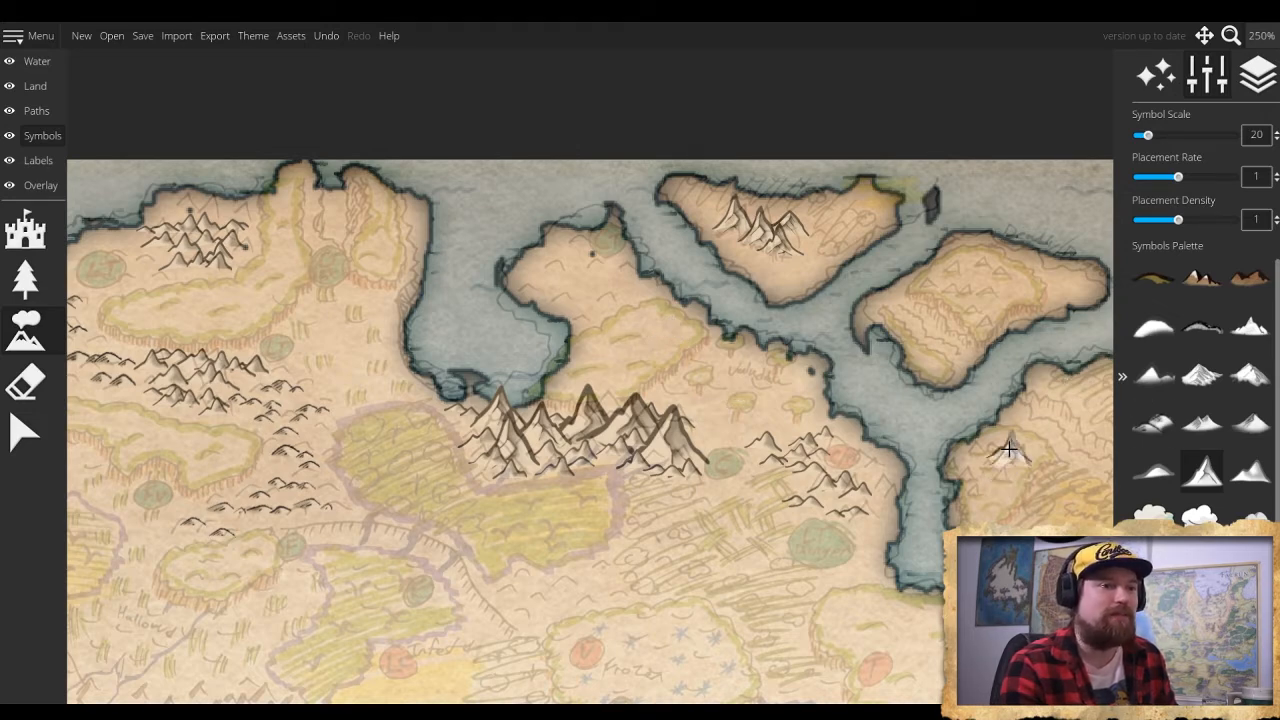
click(970, 465)
click(989, 446)
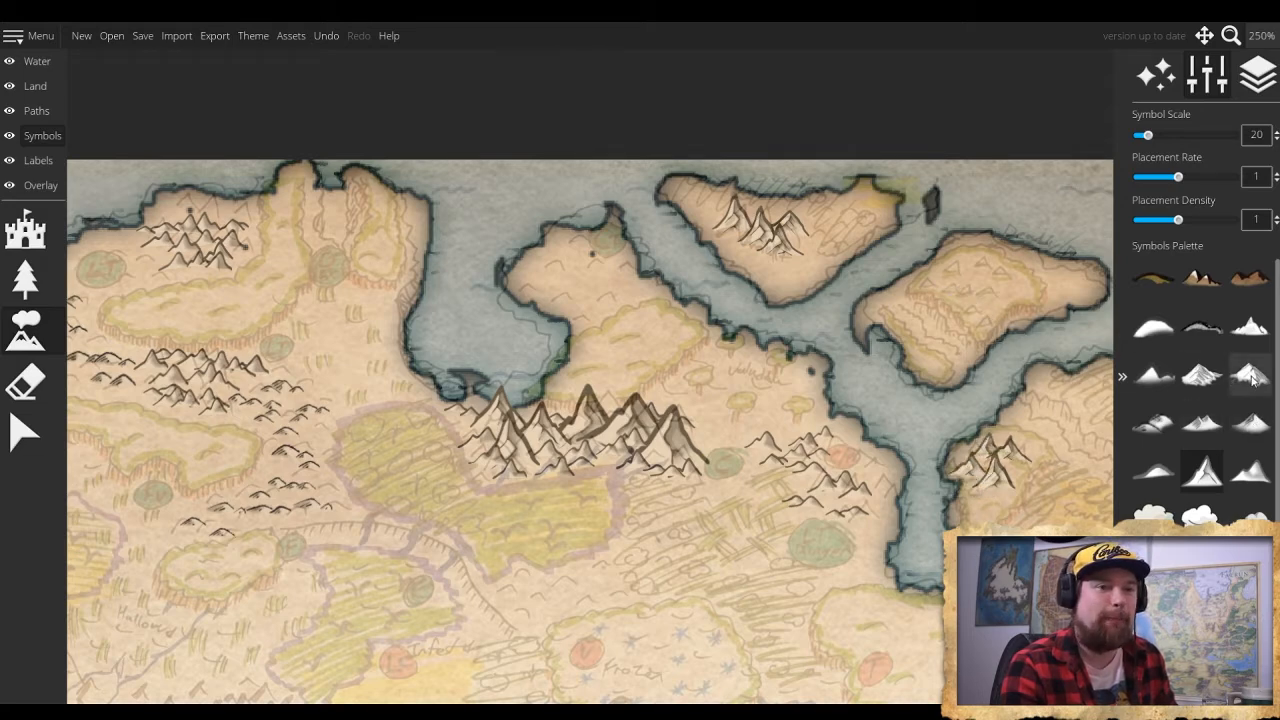
Paint broader scale 20 mountains on the island northeast of the channel and across the peninsula east of the bay
click(1153, 375)
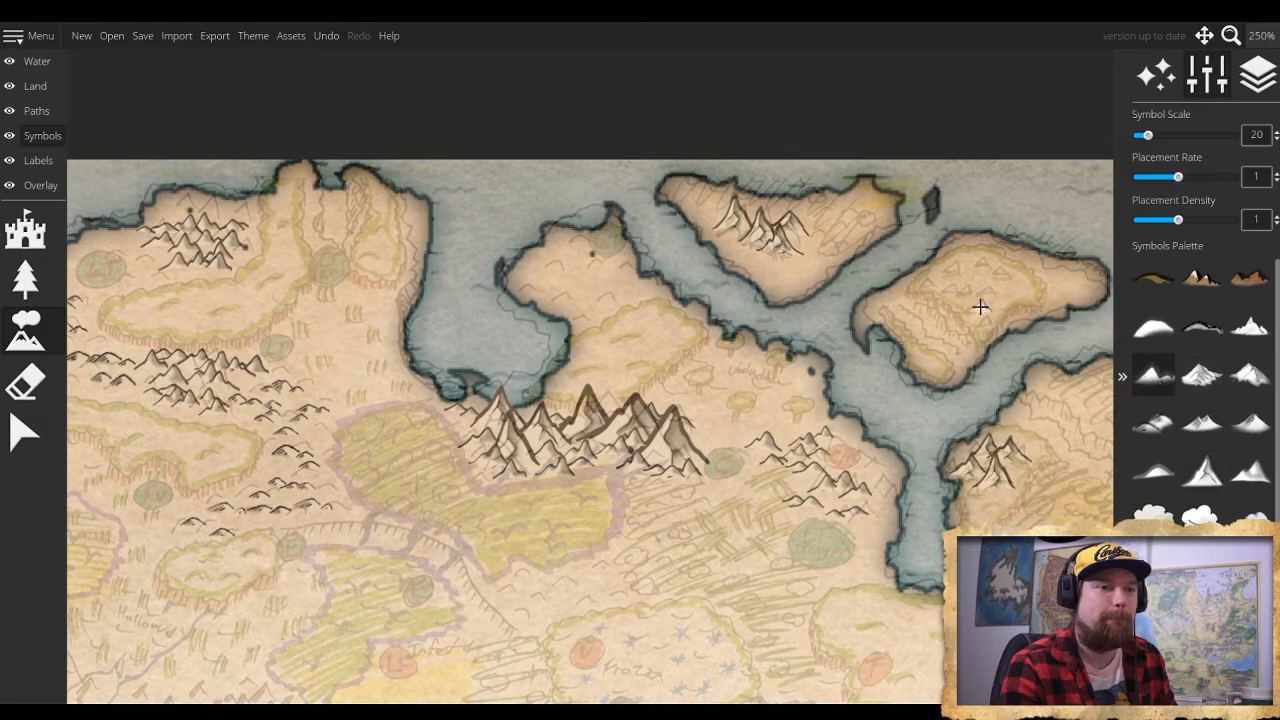
click(1250, 475)
mouse_move(975, 322)
mouse_down()
mouse_move(980, 306)
mouse_move(957, 277)
mouse_move(995, 268)
mouse_move(1005, 285)
mouse_move(985, 310)
mouse_move(942, 293)
mouse_up()
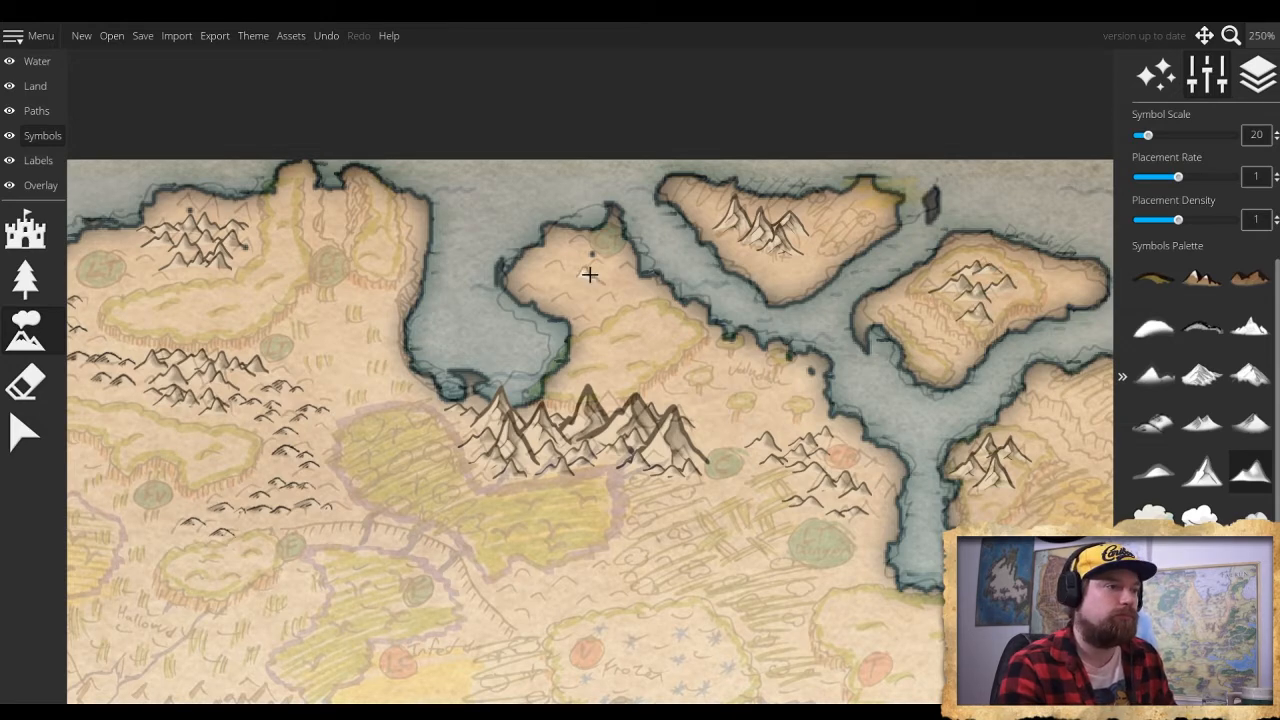
mouse_move(589, 272)
mouse_down()
mouse_move(615, 282)
mouse_move(586, 302)
mouse_move(555, 273)
mouse_move(537, 275)
mouse_move(662, 262)
mouse_move(554, 259)
mouse_move(545, 273)
mouse_move(598, 308)
mouse_move(593, 273)
mouse_up()
key(ctrl+z)
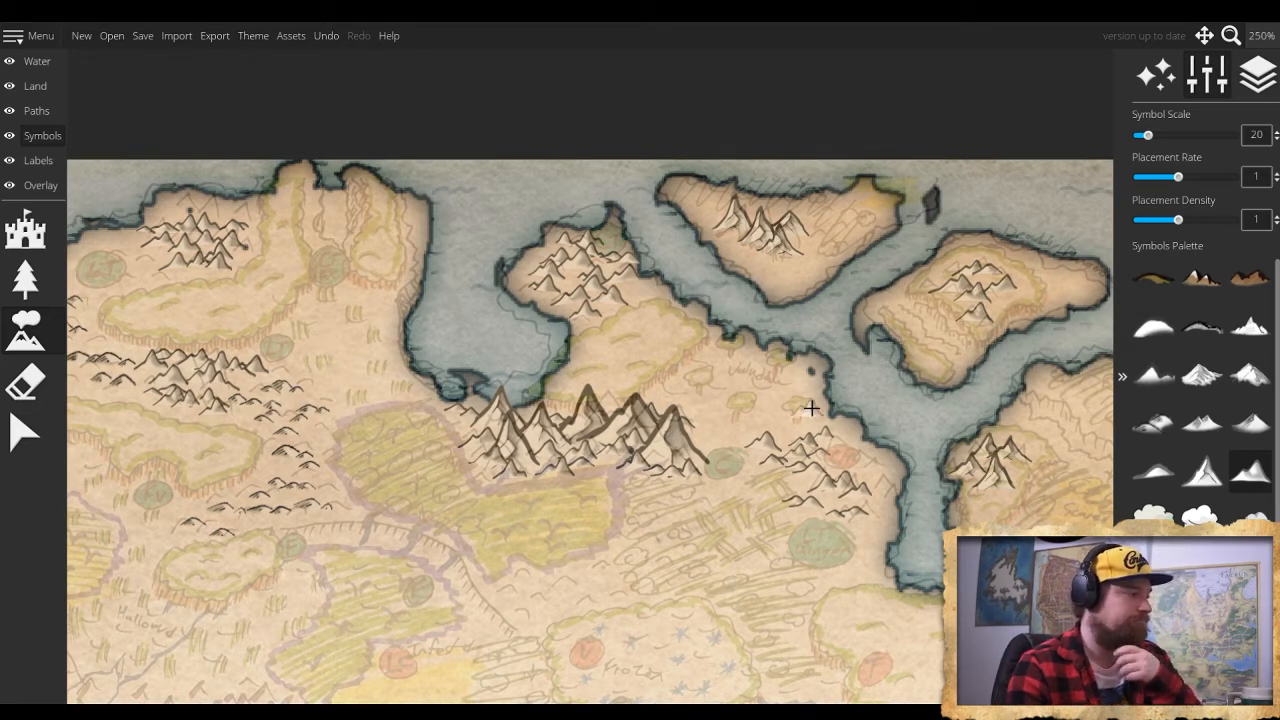
key(bracketleft)
key(bracketleft)
key(bracketright)
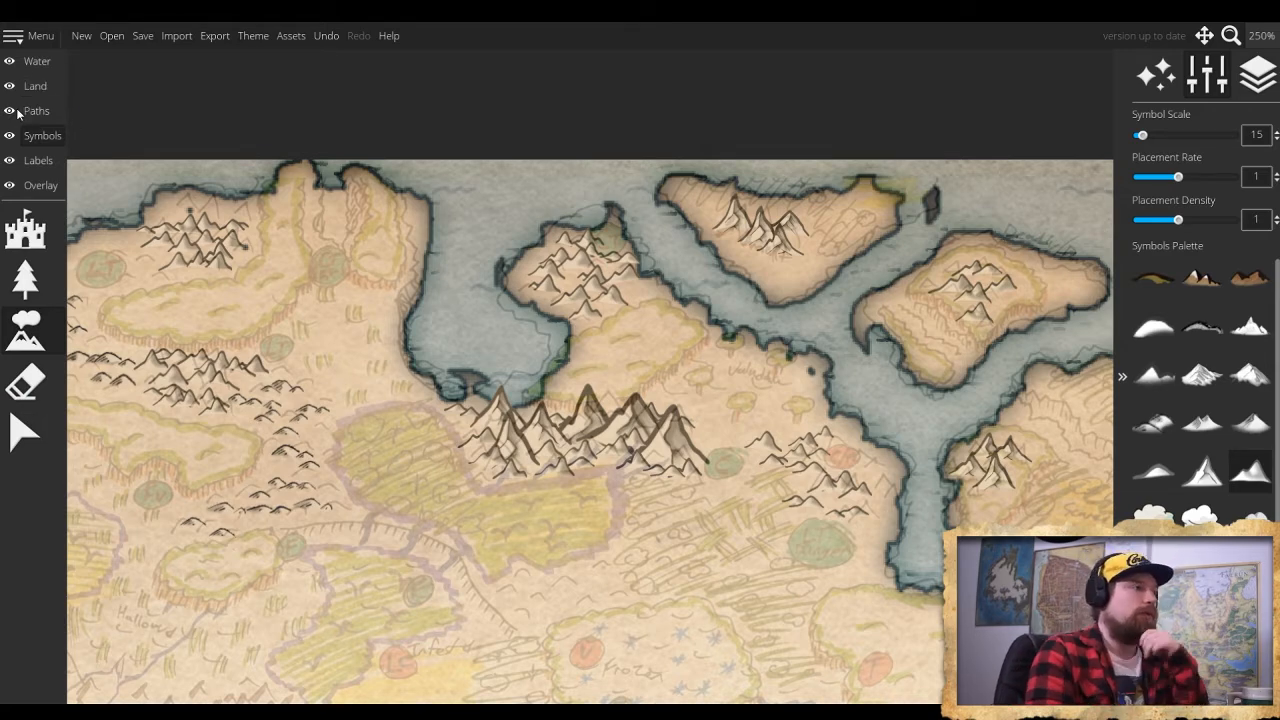
Reduce the land brush to size 20, and fill out the peninsula's northern tip with the raise-land brush at size 24
click(46, 87)
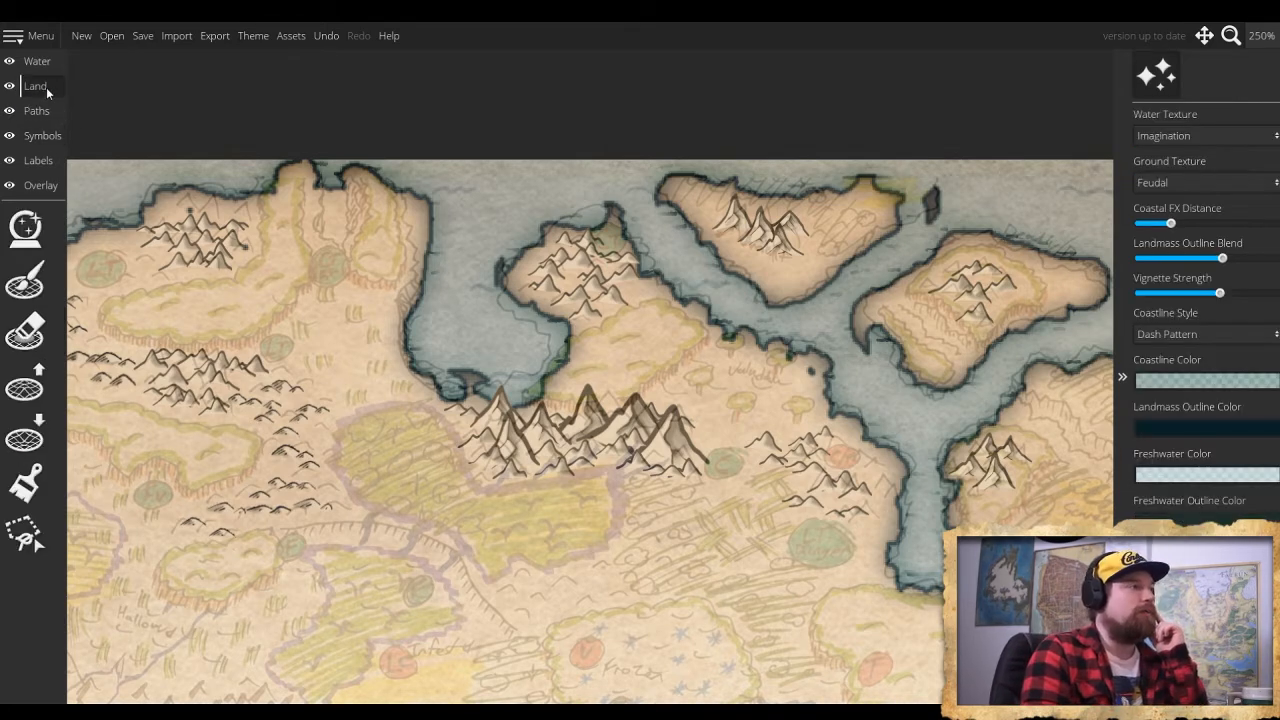
click(25, 280)
key(bracketleft)
key(bracketleft)
key(bracketleft)
key(bracketleft)
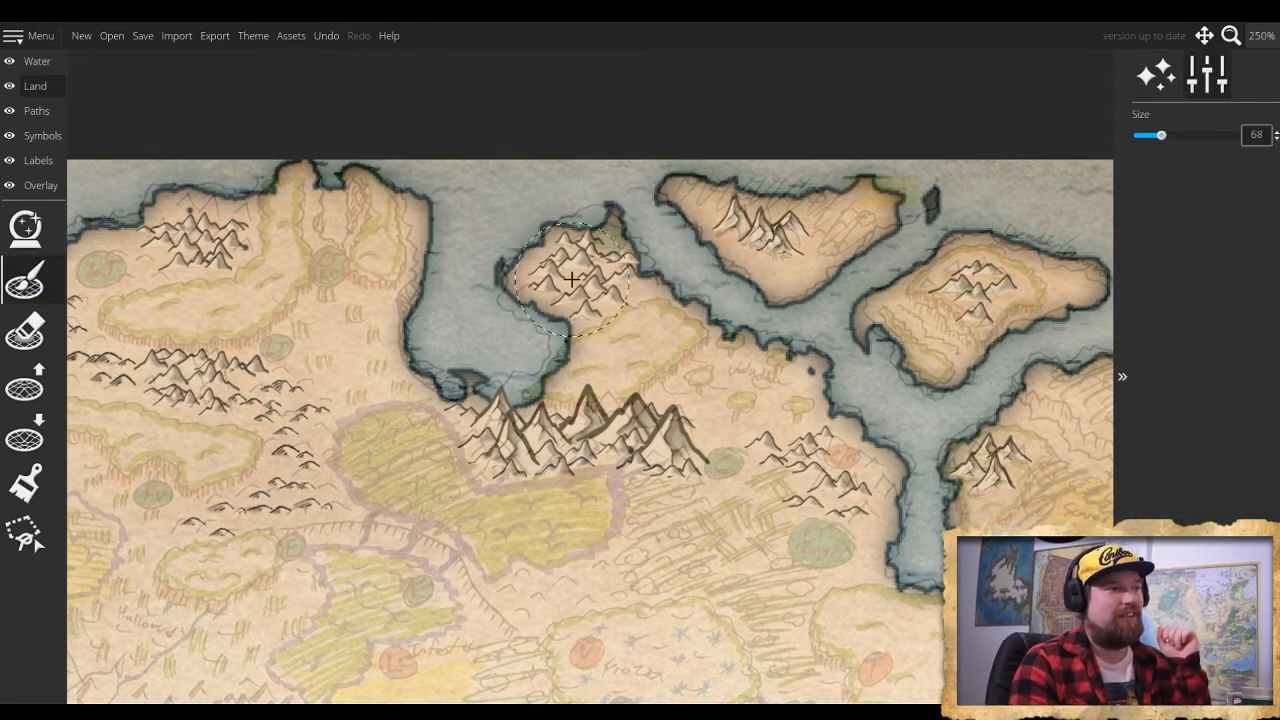
key(bracketleft)
key(bracketleft)
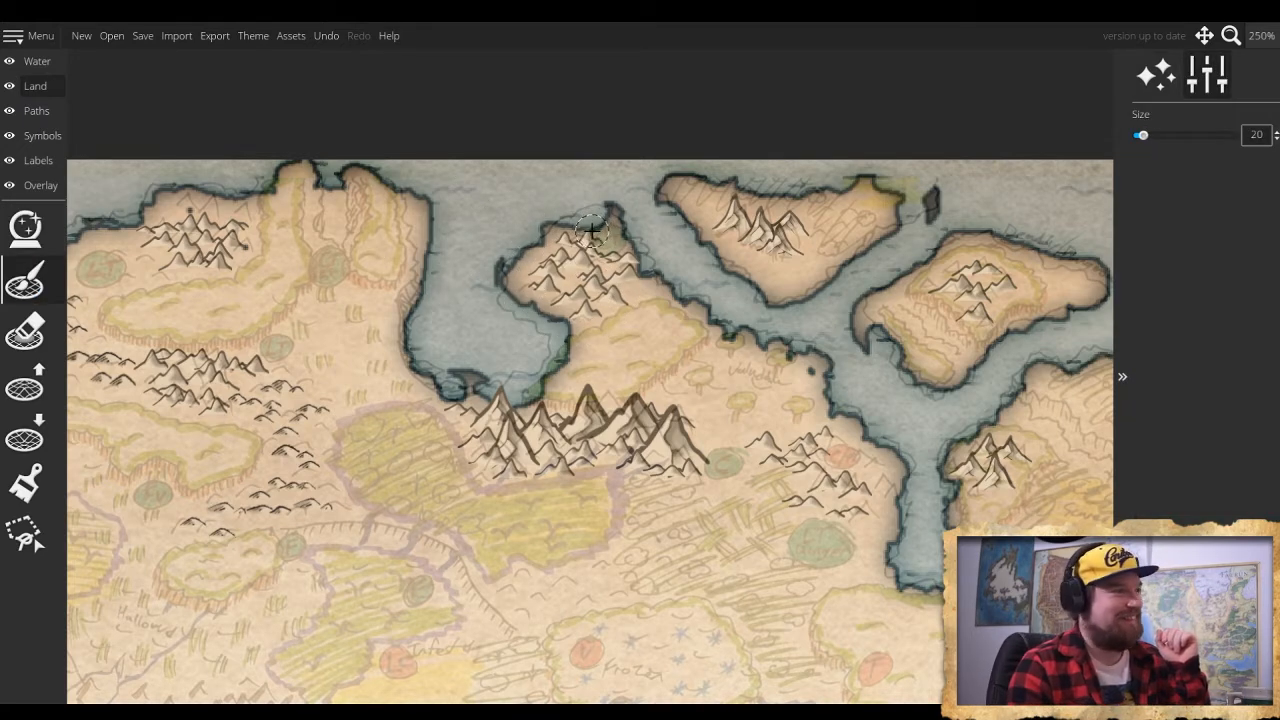
click(25, 385)
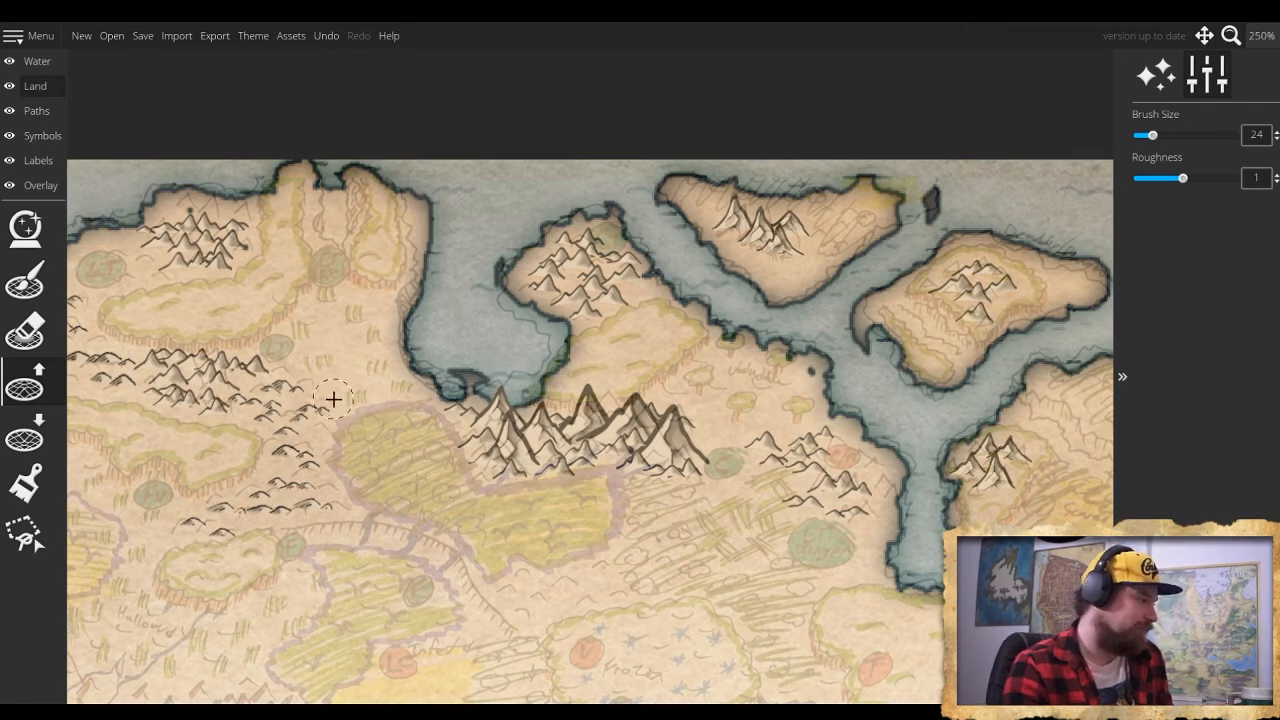
Place two steep scale 30 peaks on the southeastern part of the large eastern island
drag(659, 409, 416, 379)
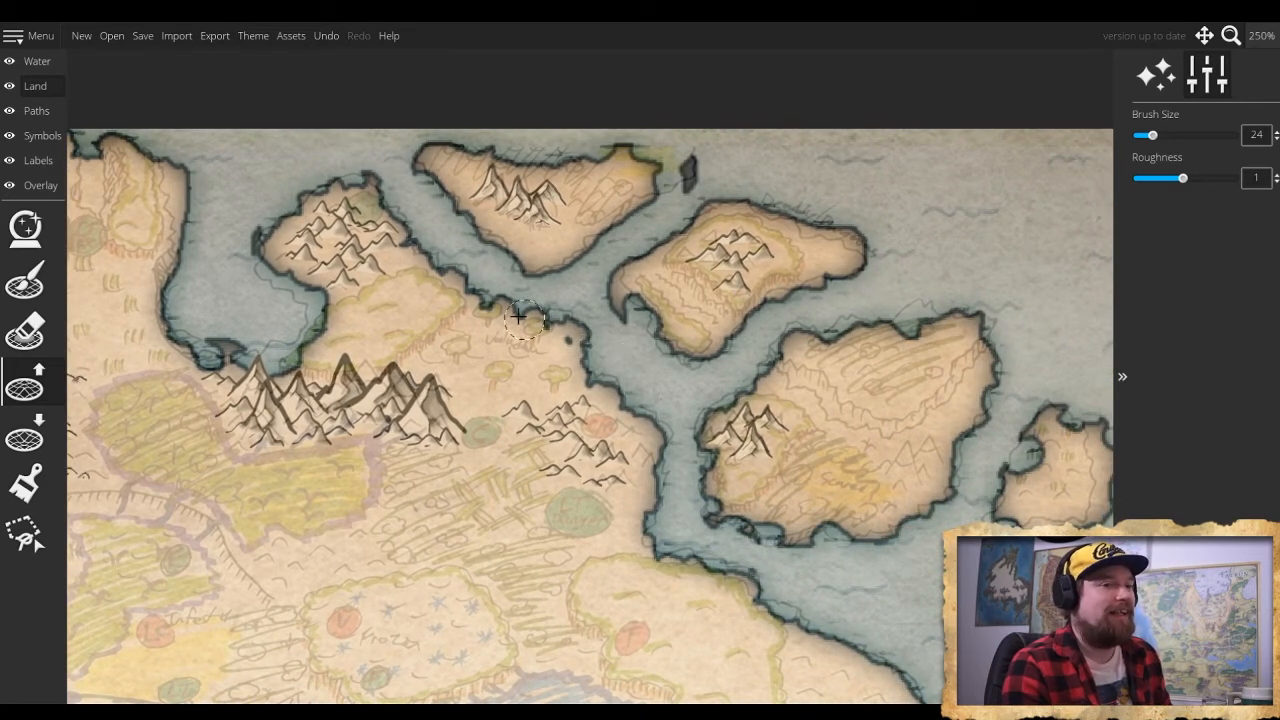
click(40, 87)
click(40, 135)
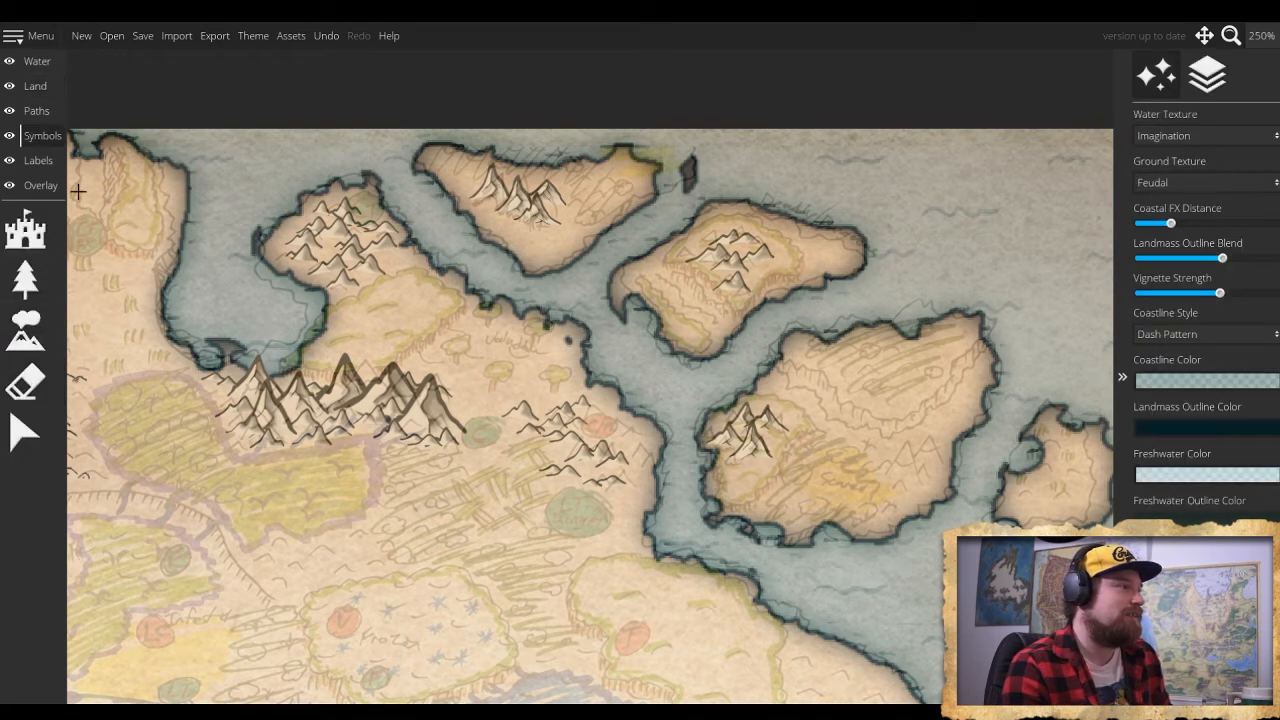
click(40, 340)
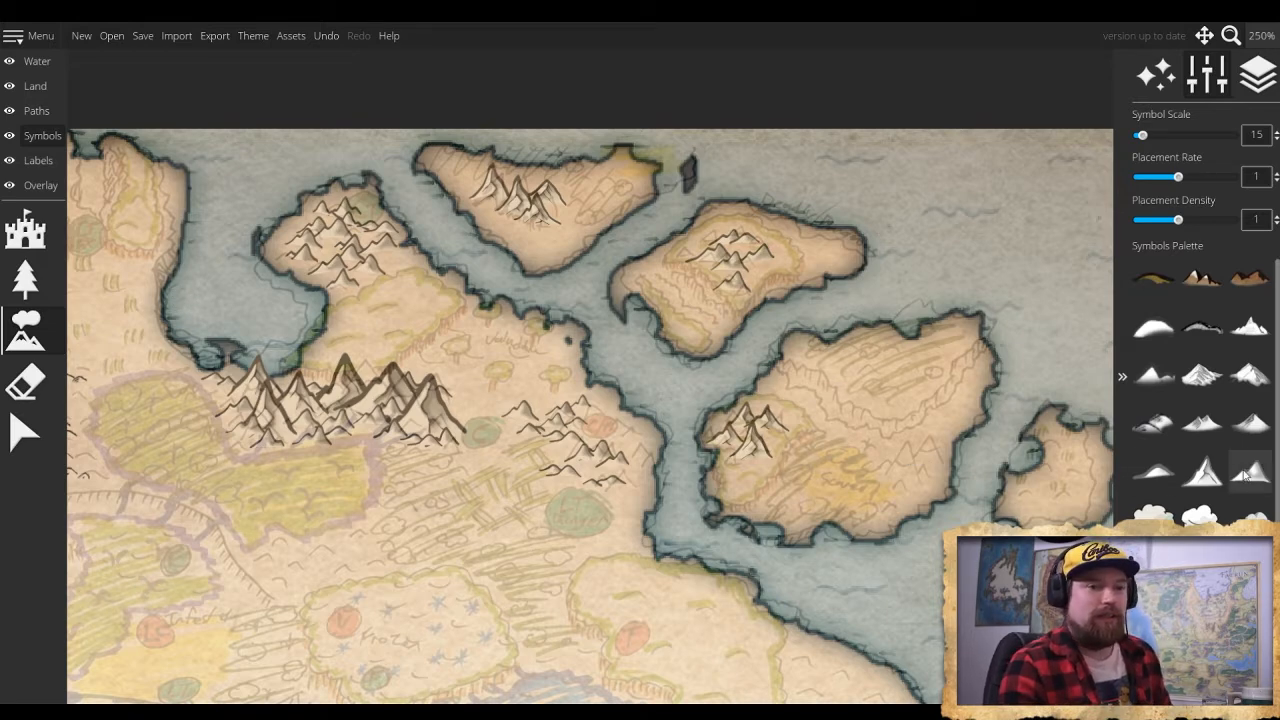
click(1202, 472)
scroll(895, 465, up, 4)
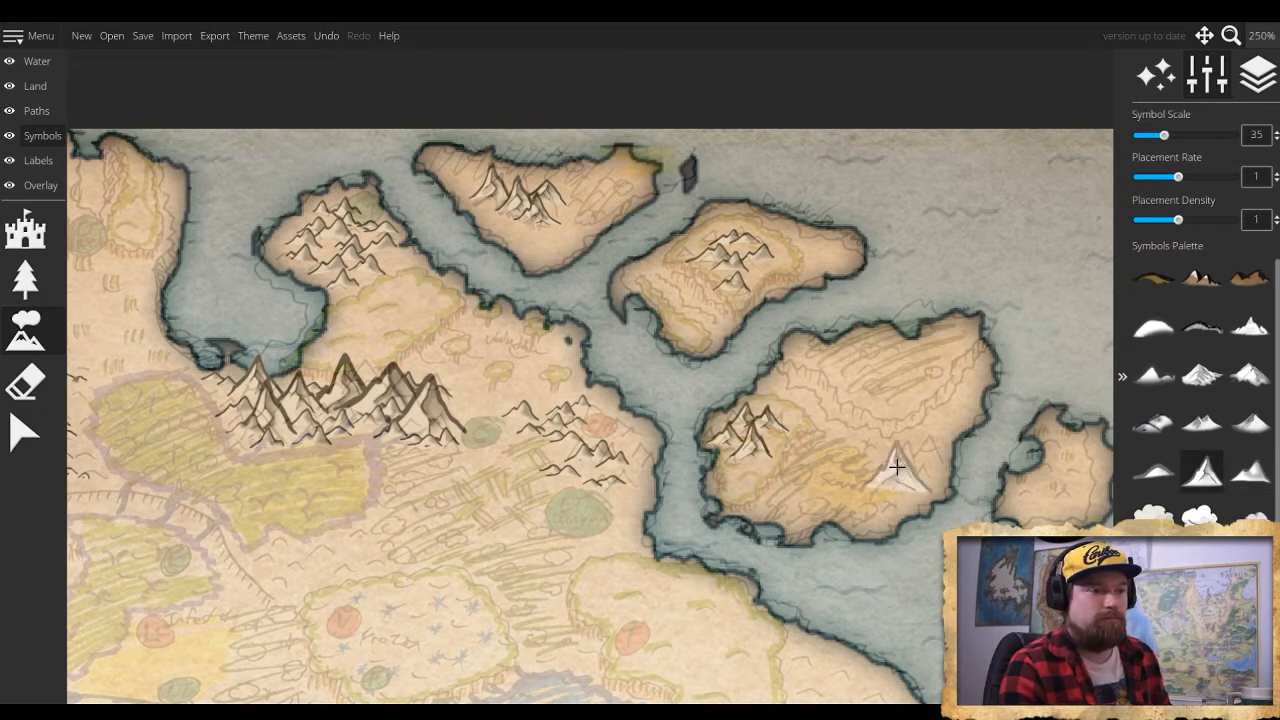
scroll(895, 465, down, 1)
click(900, 462)
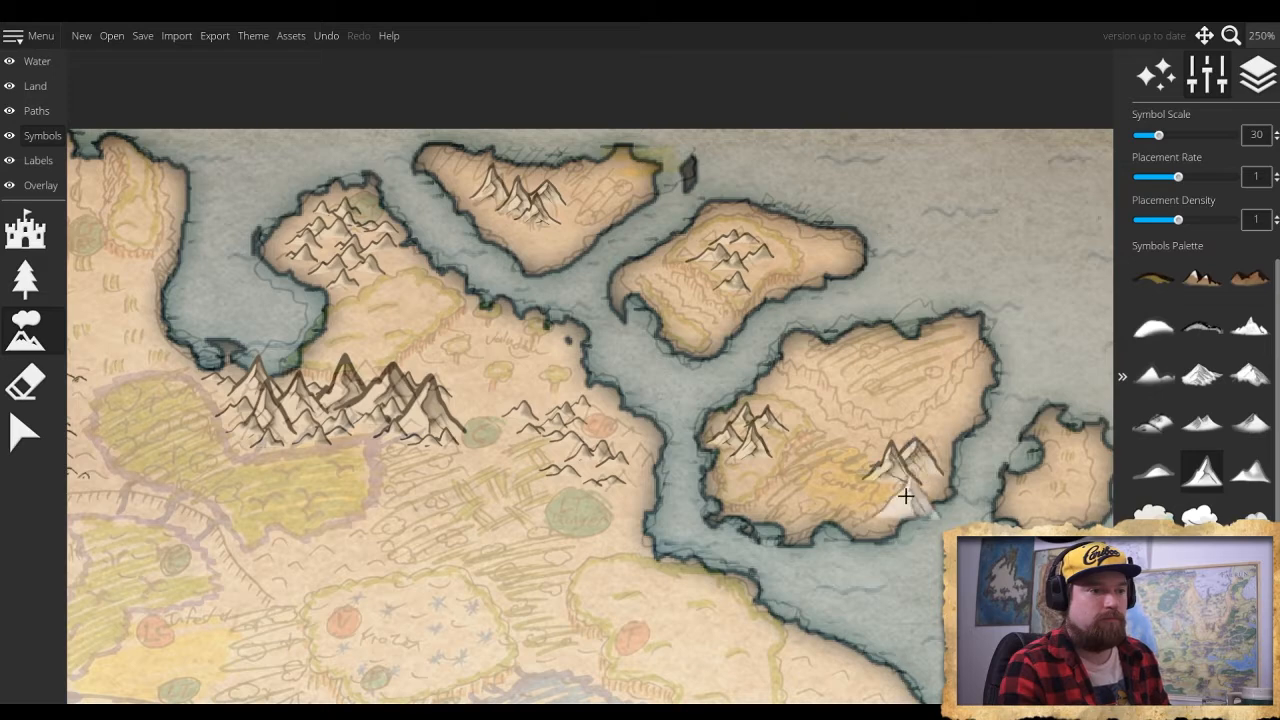
Surround the southeastern peaks of the large eastern island with broader scale 20 mountains
scroll(868, 512, down, 2)
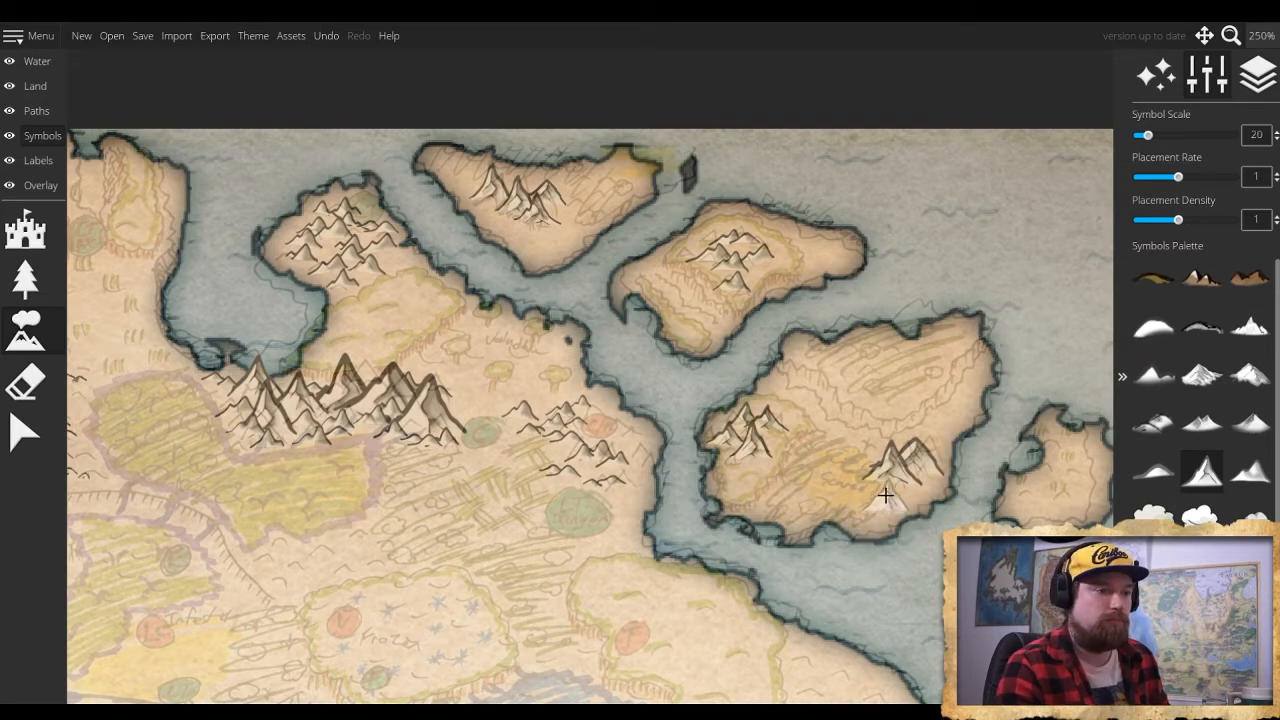
click(1250, 470)
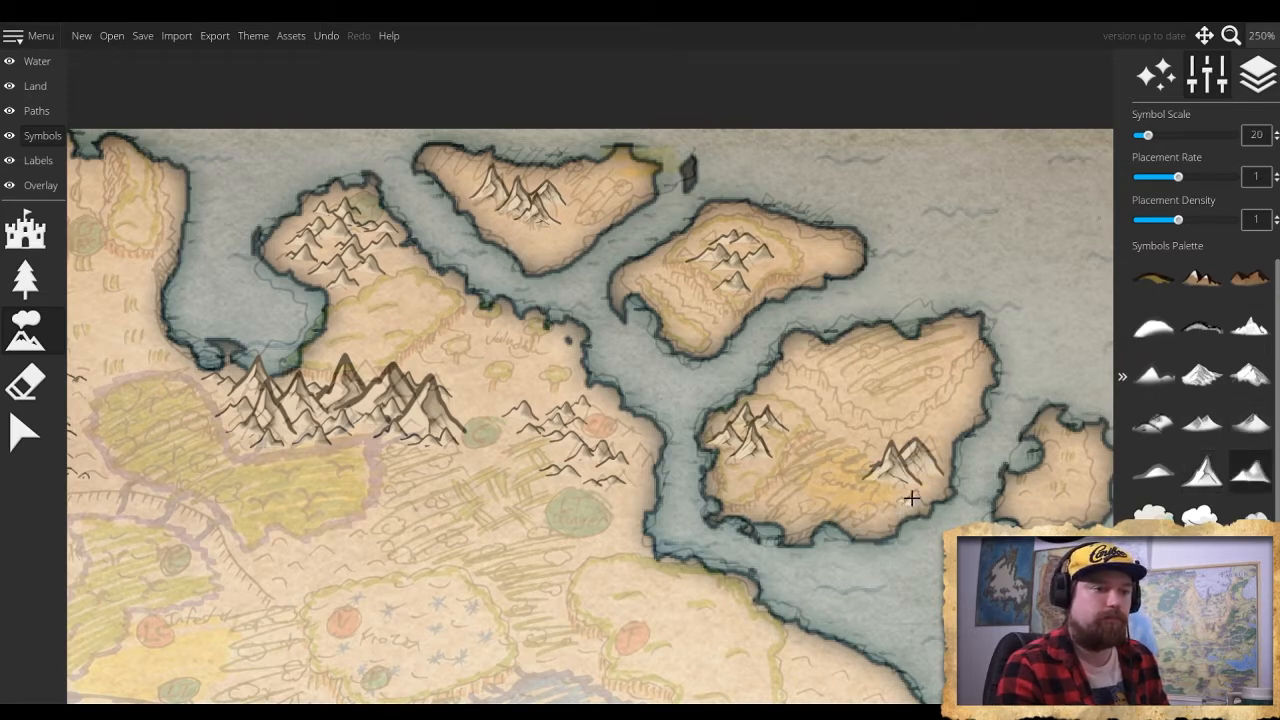
click(886, 504)
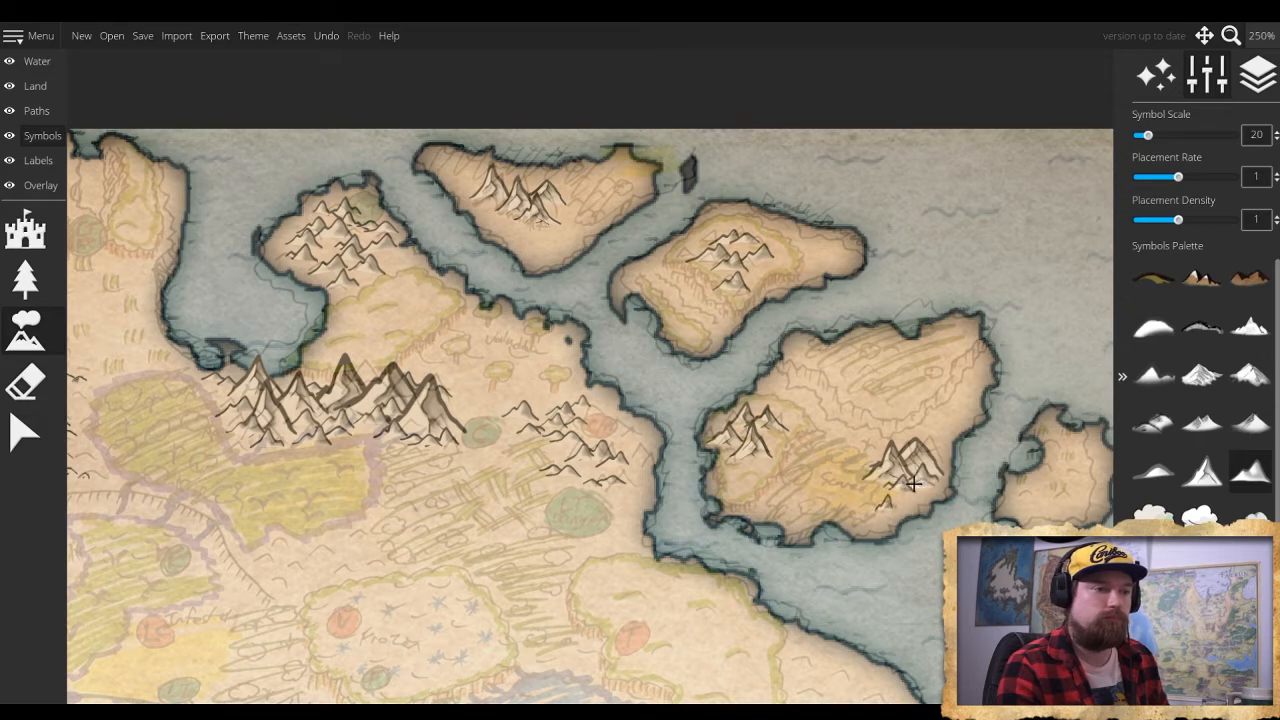
click(918, 474)
click(862, 464)
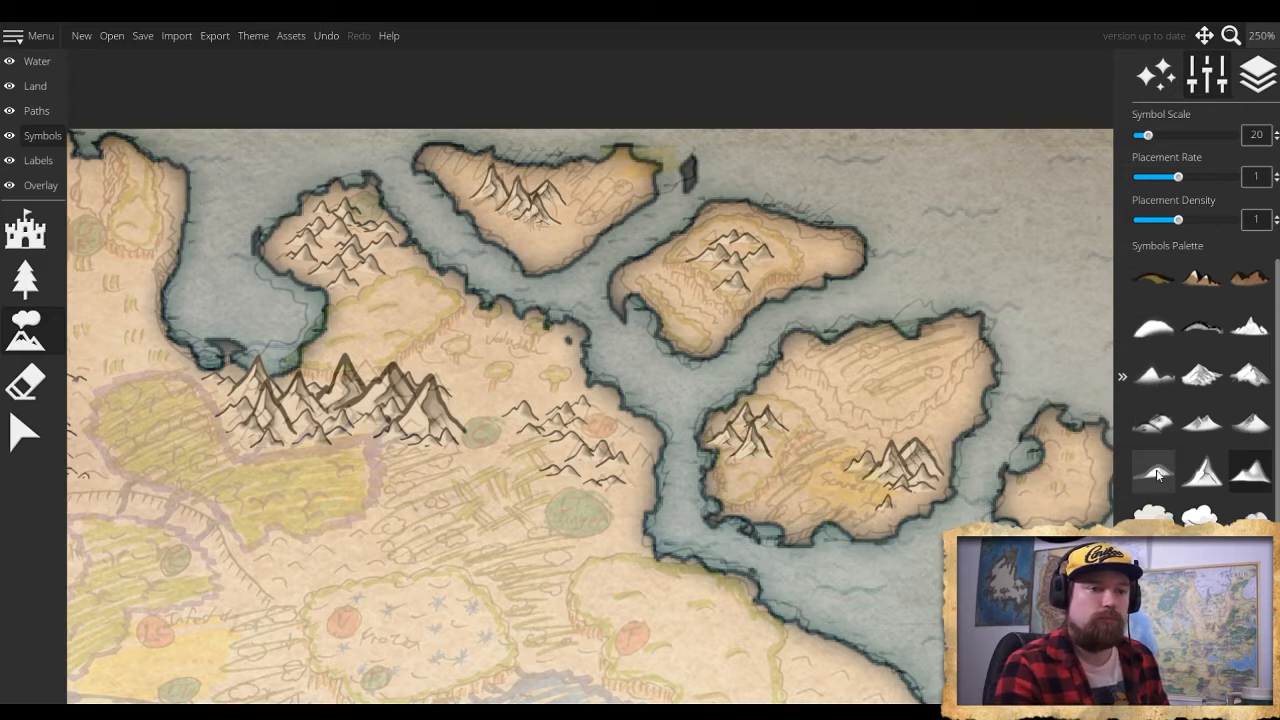
Scatter low scale 20 hills over the small easternmost island and the mainland's east coast just north of the river
click(1153, 428)
click(1153, 474)
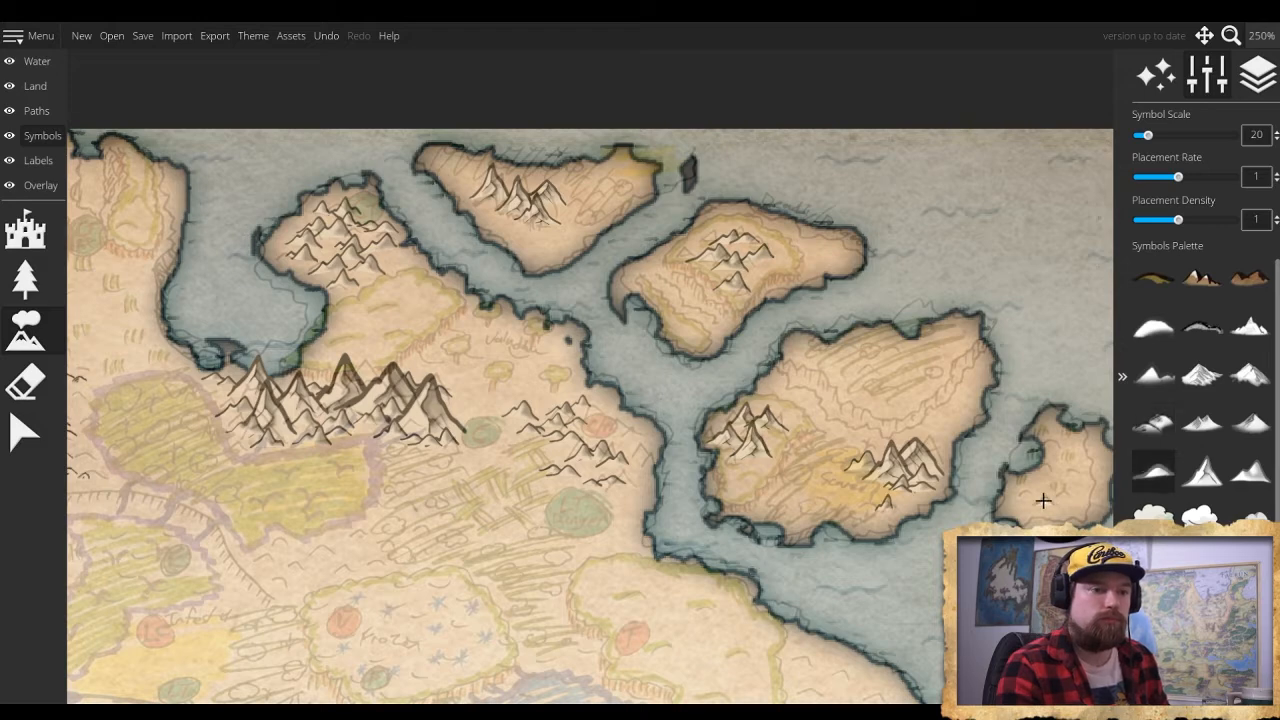
click(1043, 501)
click(1028, 499)
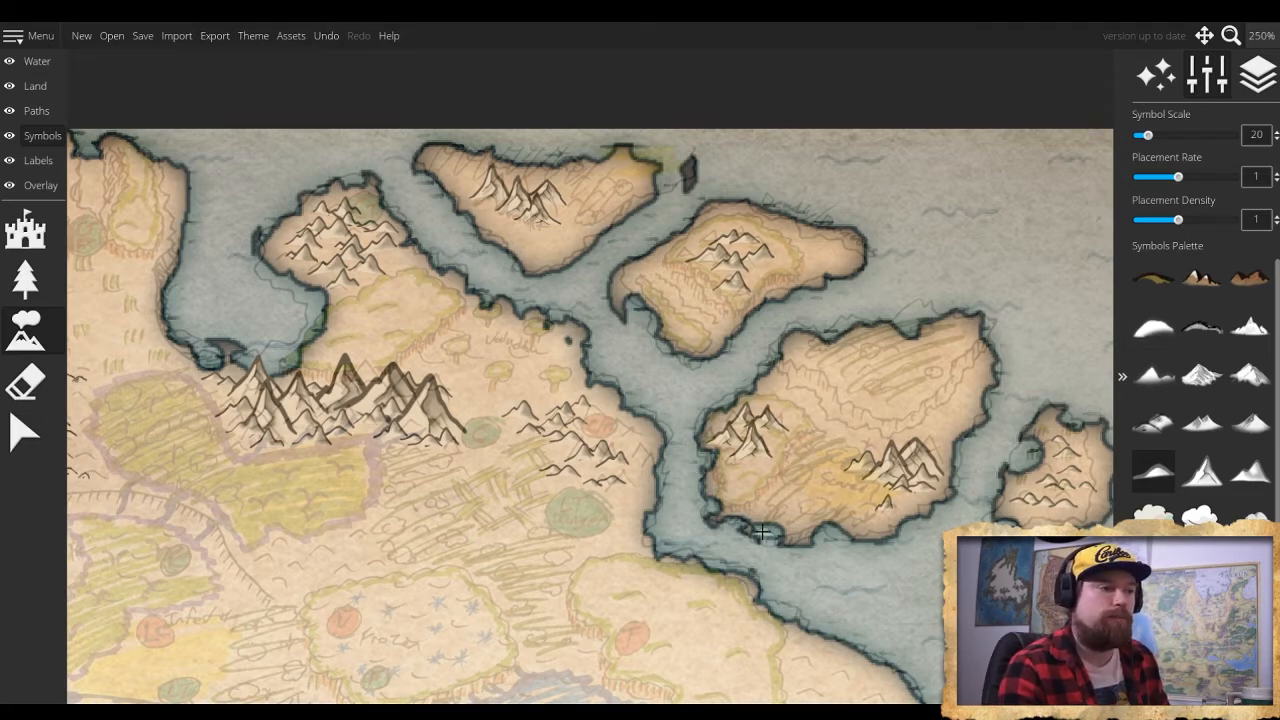
drag(761, 532, 495, 308)
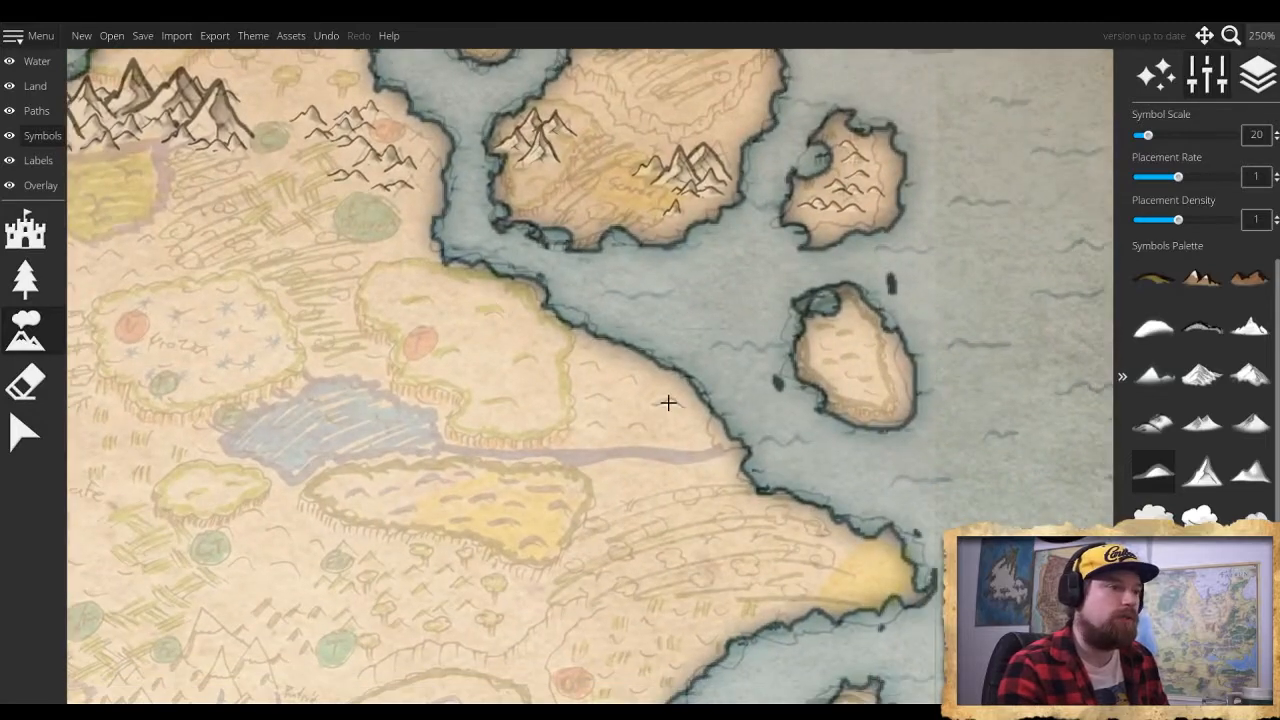
mouse_move(605, 399)
mouse_down()
mouse_move(649, 403)
mouse_move(666, 390)
mouse_move(689, 418)
mouse_move(678, 438)
mouse_move(626, 434)
mouse_up()
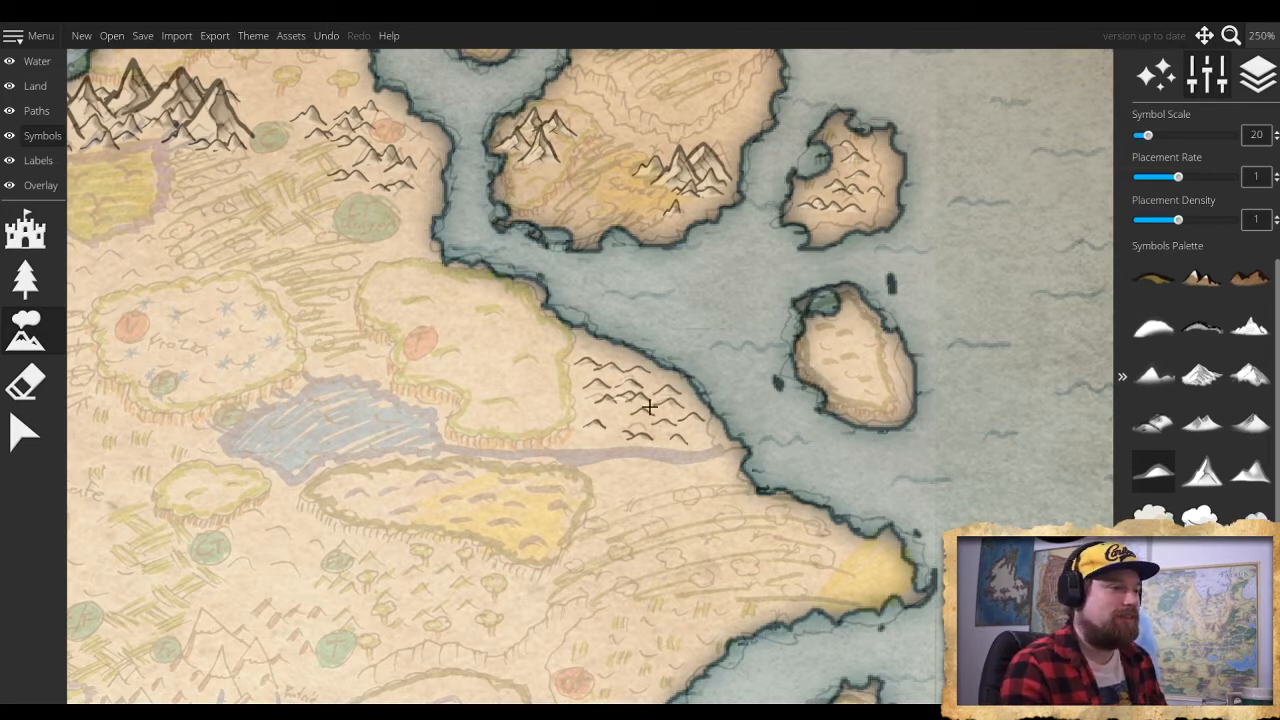
Place a small cluster of broad mountains, starting at scale 20, on the mainland's east coast west of the southern offshore island
drag(776, 481, 718, 353)
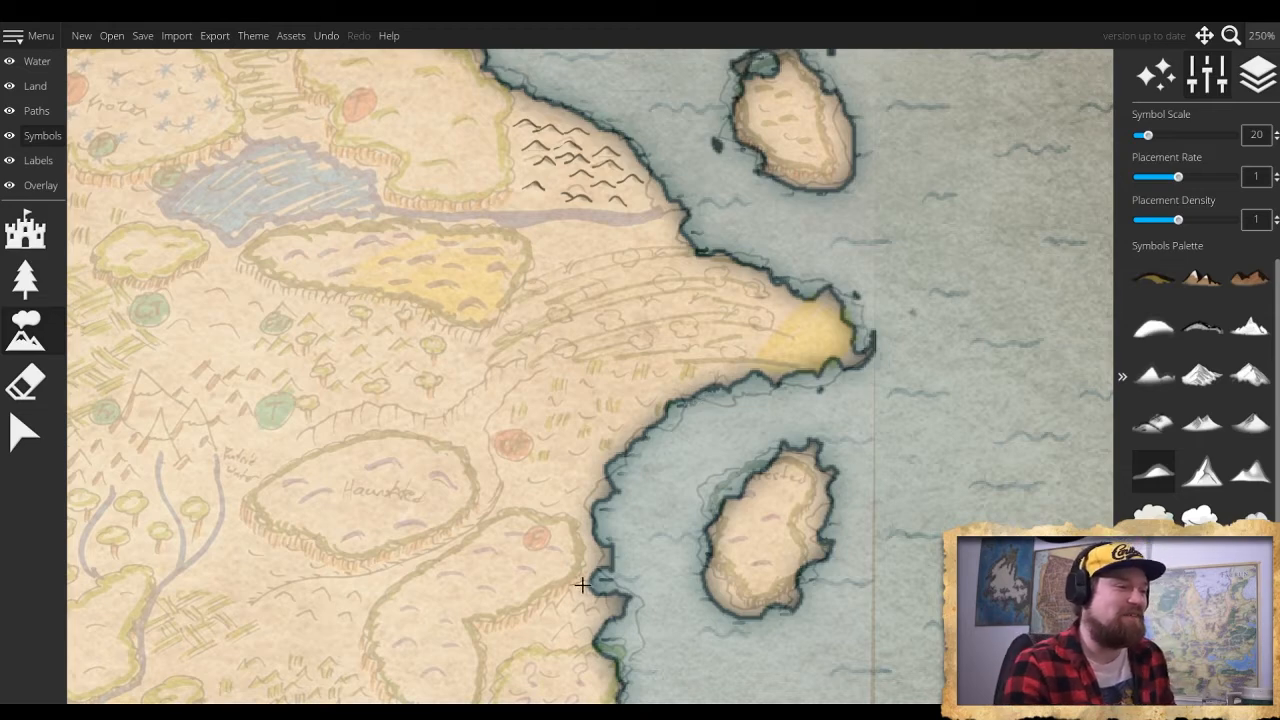
click(1250, 470)
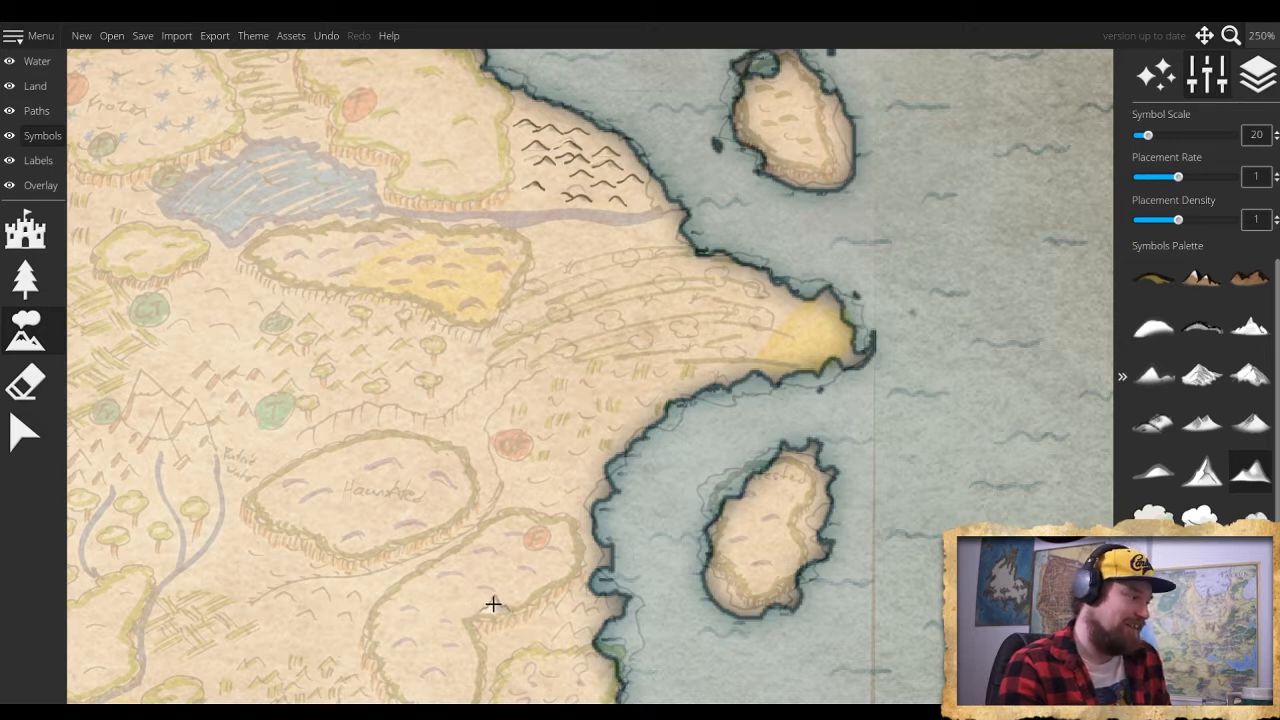
click(547, 609)
mouse_move(563, 603)
mouse_down()
mouse_move(551, 608)
mouse_move(586, 600)
mouse_move(540, 628)
mouse_move(537, 603)
mouse_move(678, 441)
mouse_move(635, 413)
mouse_up()
click(541, 629)
Reduce the symbol scale to 10 and scatter low hills just northwest of the yellow area on the mainland's east coast
scroll(514, 638, down, 1)
drag(629, 559, 514, 433)
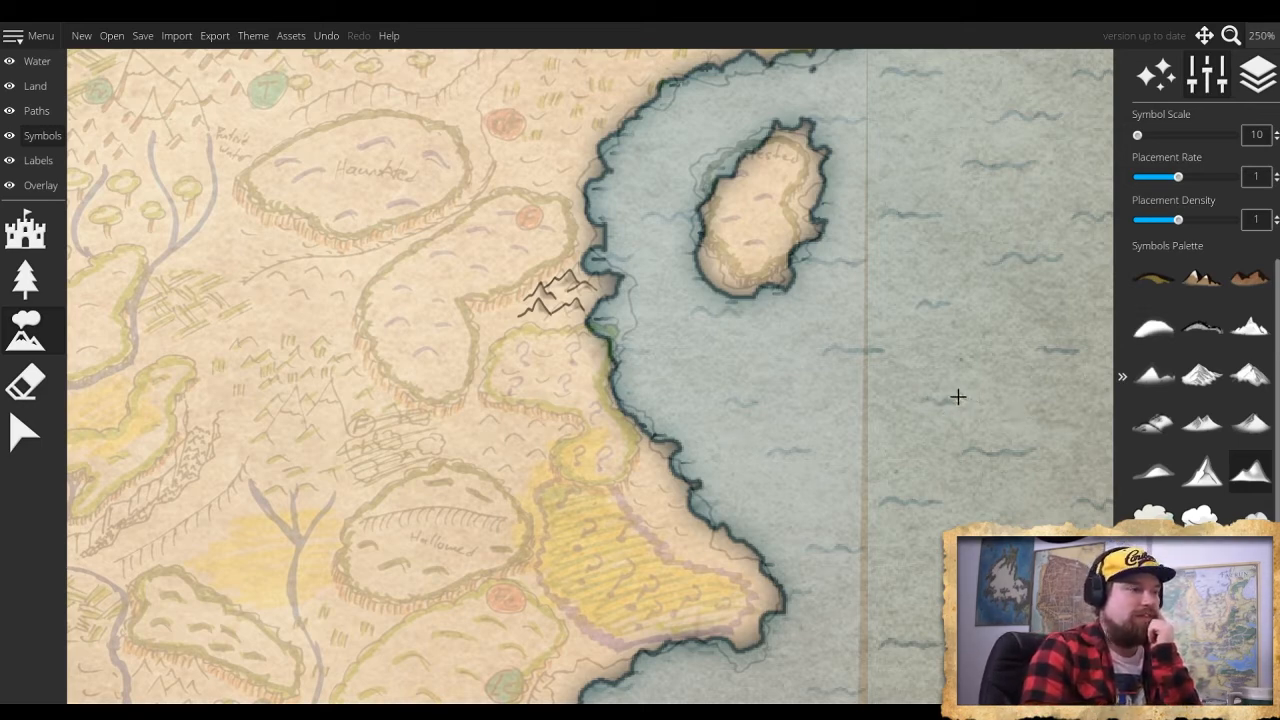
click(1168, 476)
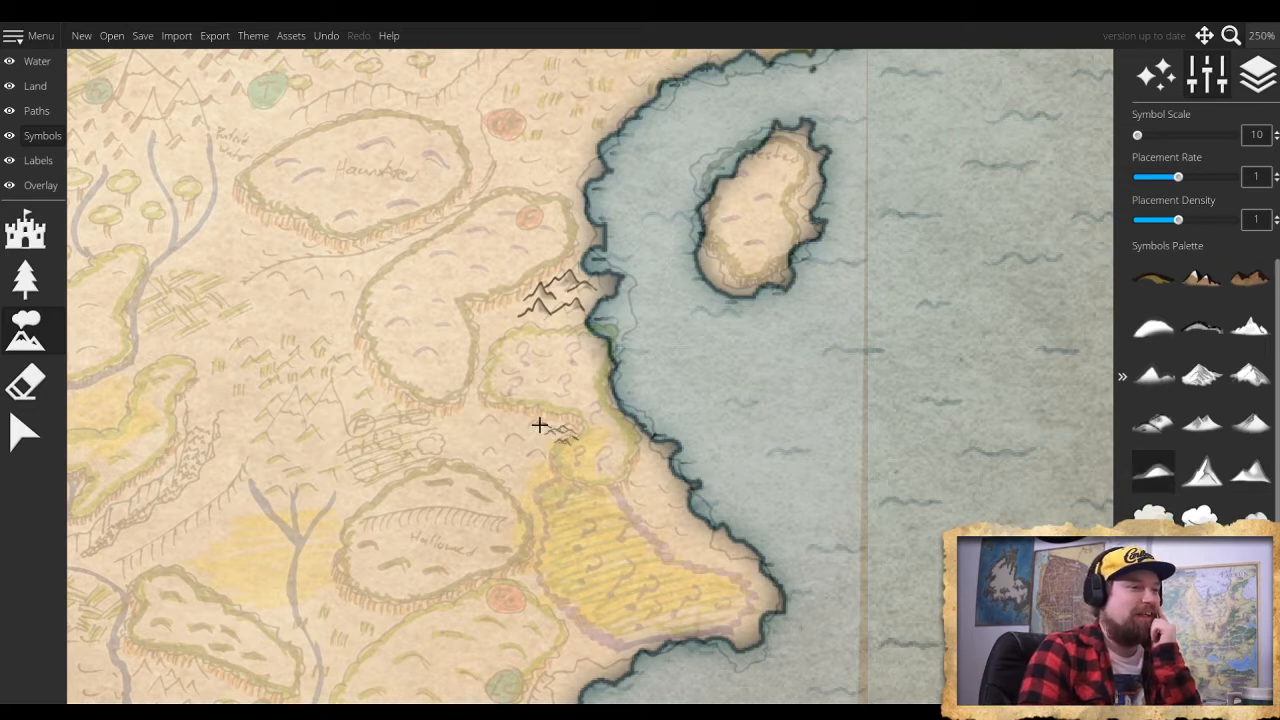
drag(539, 425, 474, 428)
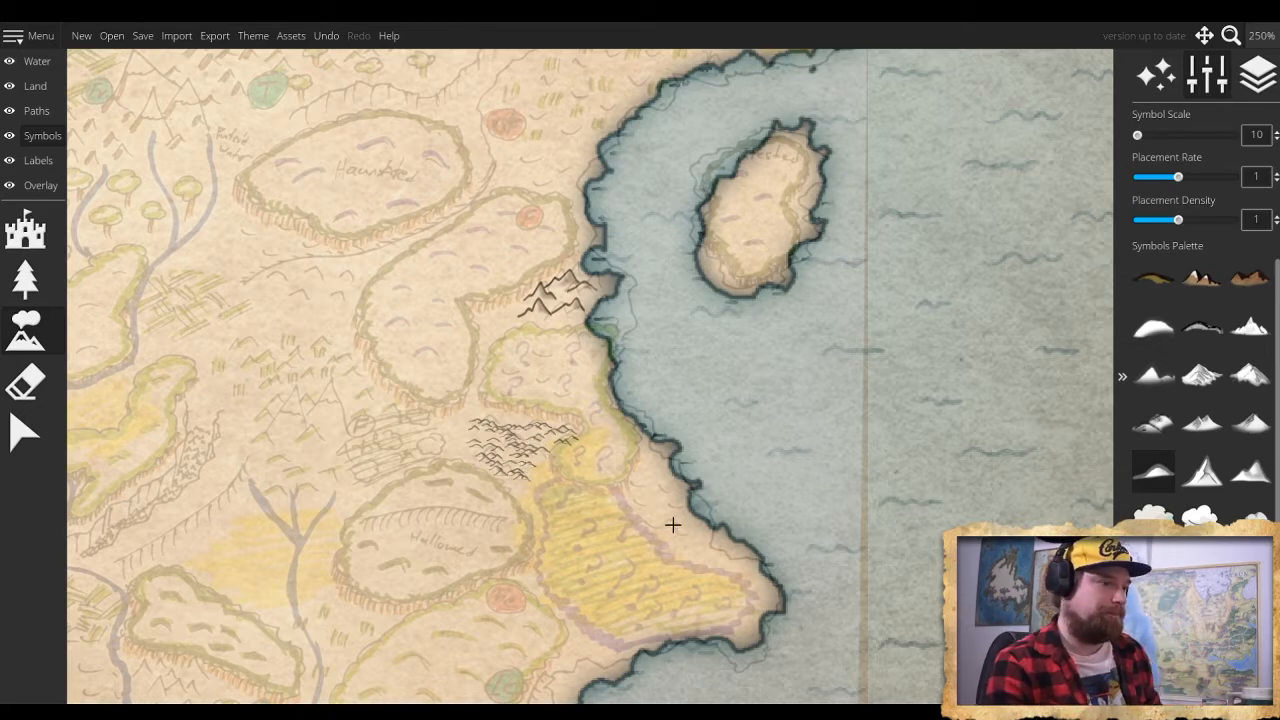
Extend the hooked southeastern peninsula's northern tip and fill in the bay's southwestern shore with the size 20 land brush
drag(654, 588, 827, 343)
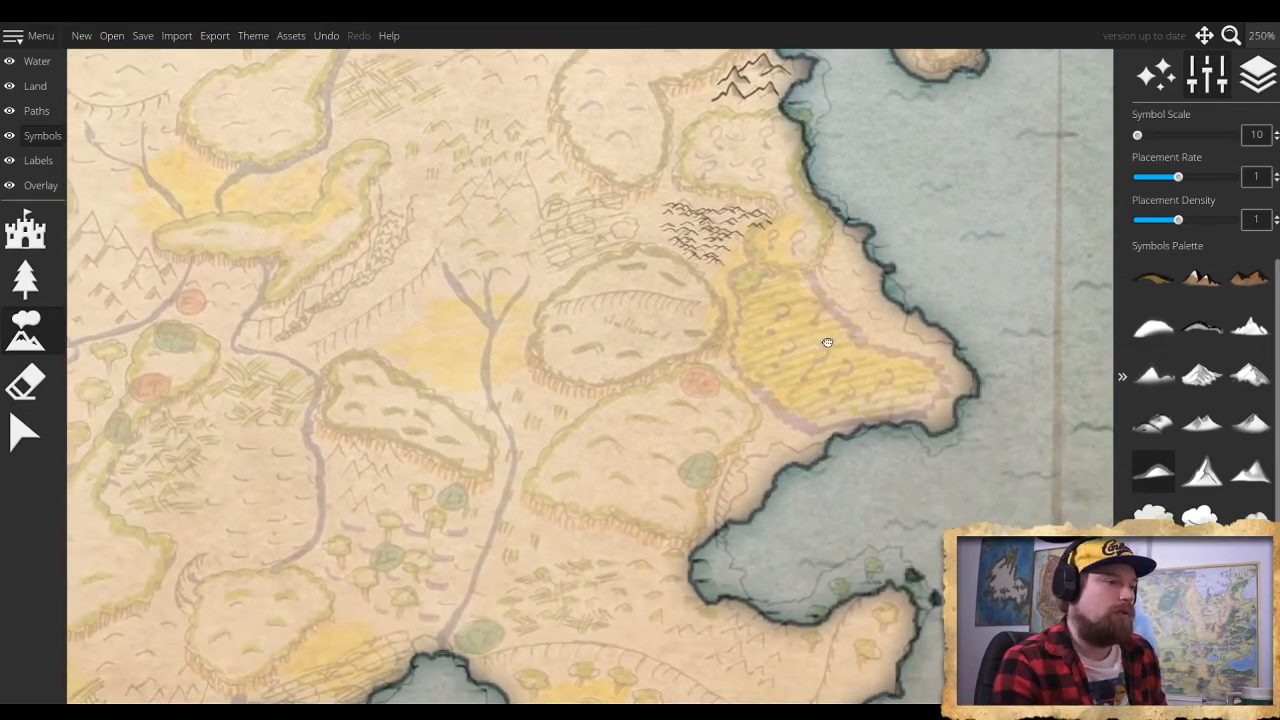
drag(815, 573, 694, 397)
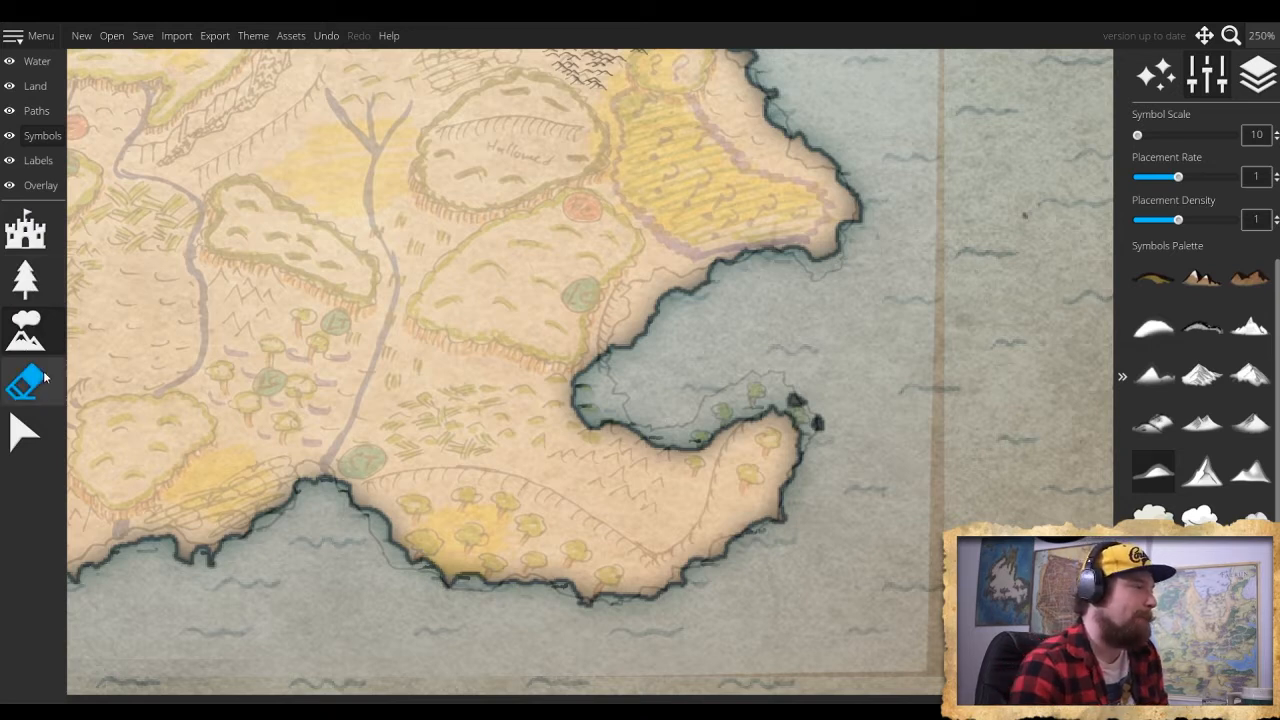
click(33, 87)
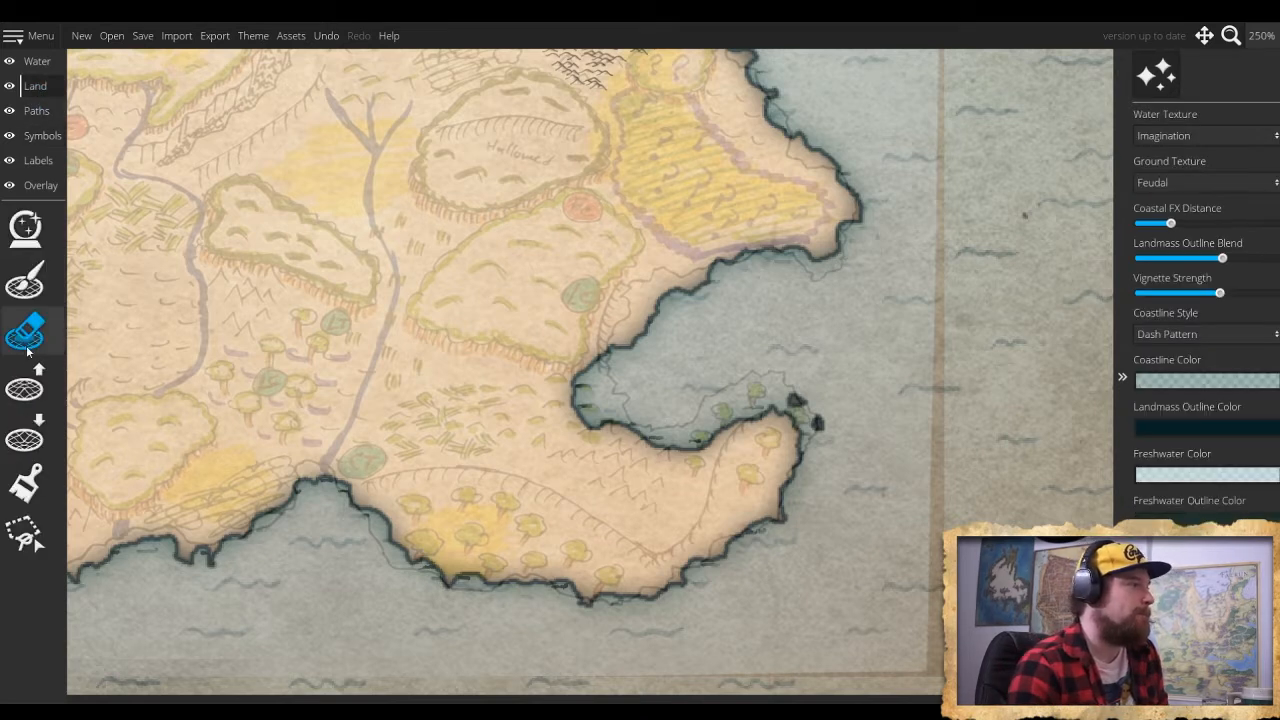
click(25, 281)
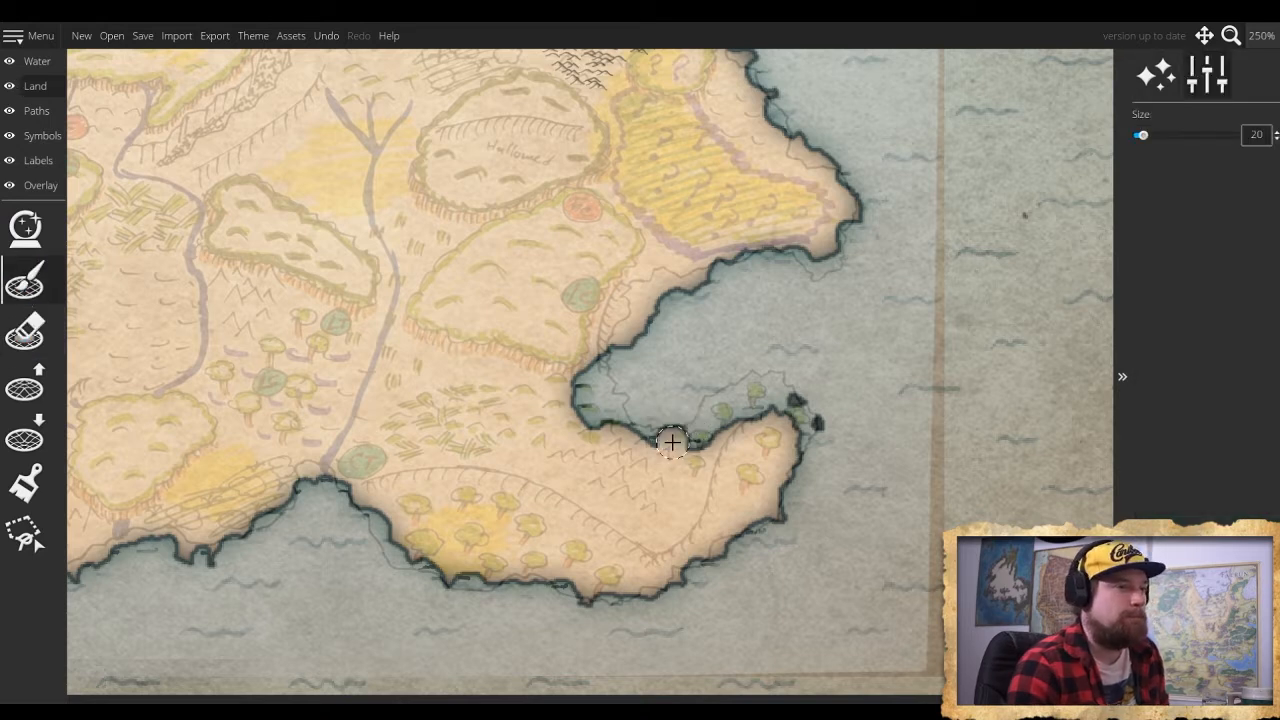
mouse_move(672, 441)
mouse_down()
mouse_move(729, 420)
mouse_move(720, 409)
mouse_move(757, 389)
mouse_move(753, 410)
mouse_move(794, 417)
mouse_move(797, 440)
mouse_up()
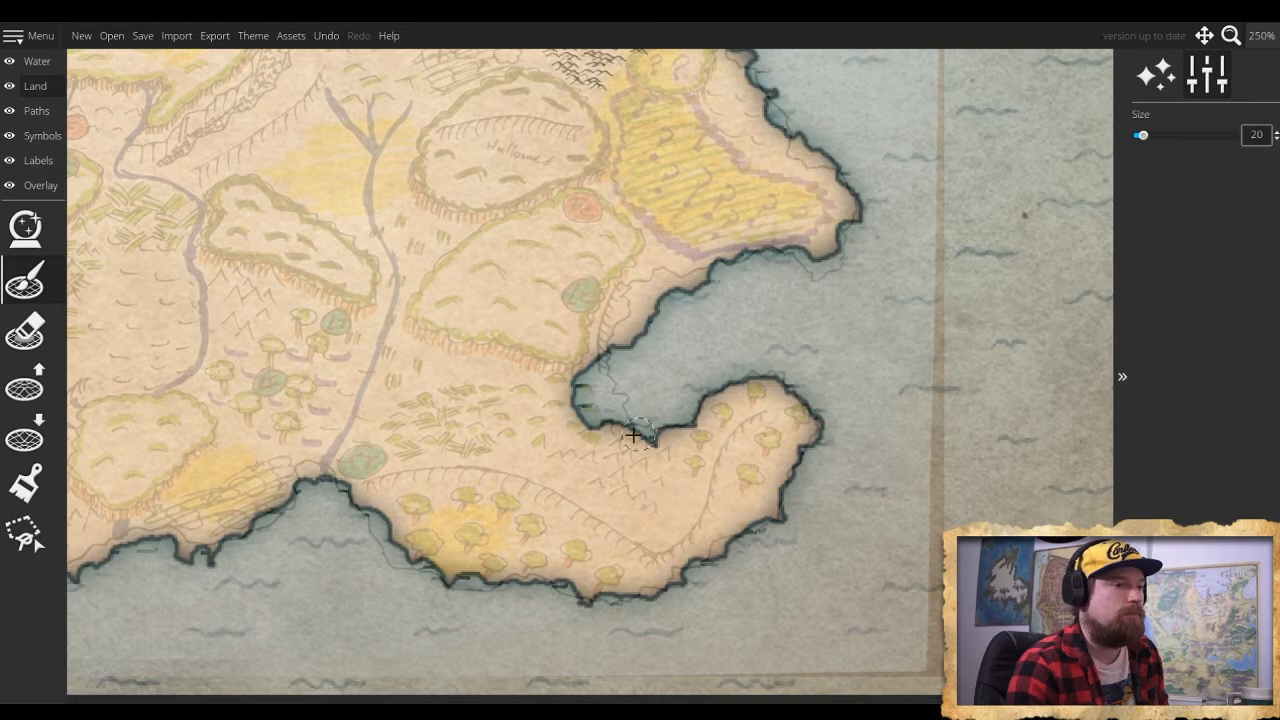
mouse_move(633, 435)
mouse_down()
mouse_move(592, 420)
mouse_move(575, 371)
mouse_move(596, 419)
mouse_move(584, 390)
mouse_up()
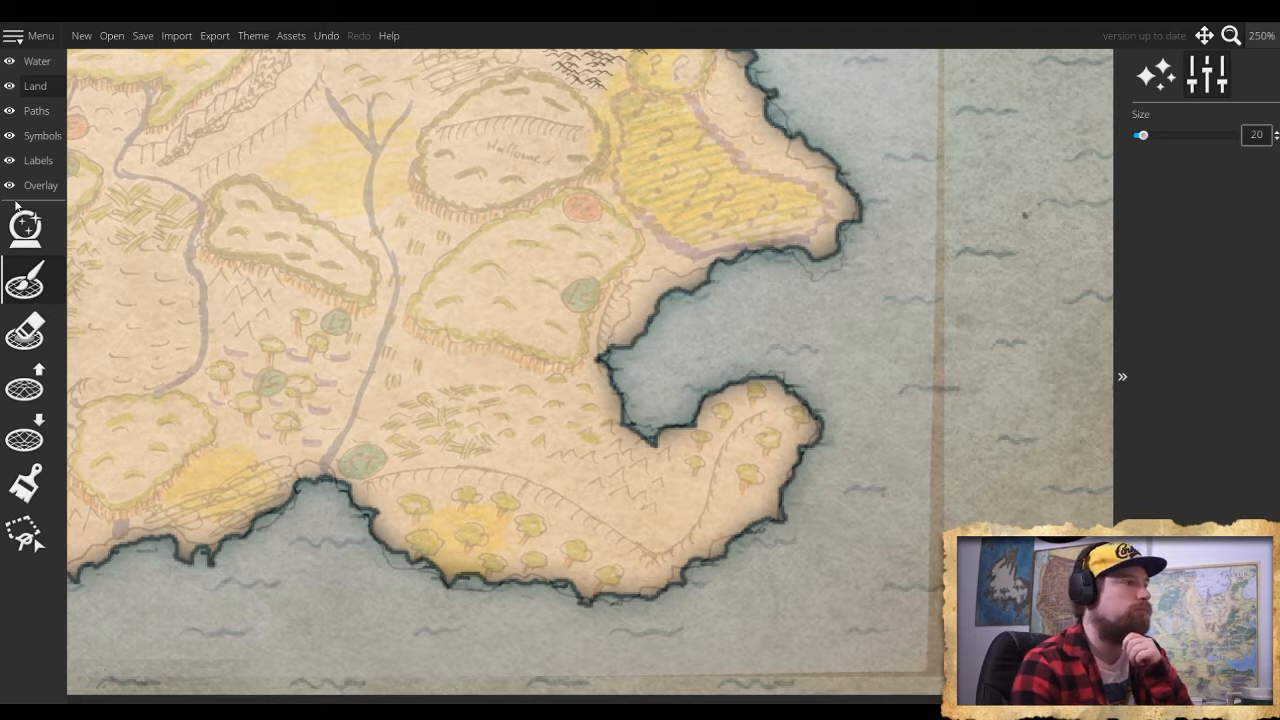
Carve back the southeastern bay's northwestern shore to the sketched coastline with the lower-land brush at size 24
click(25, 437)
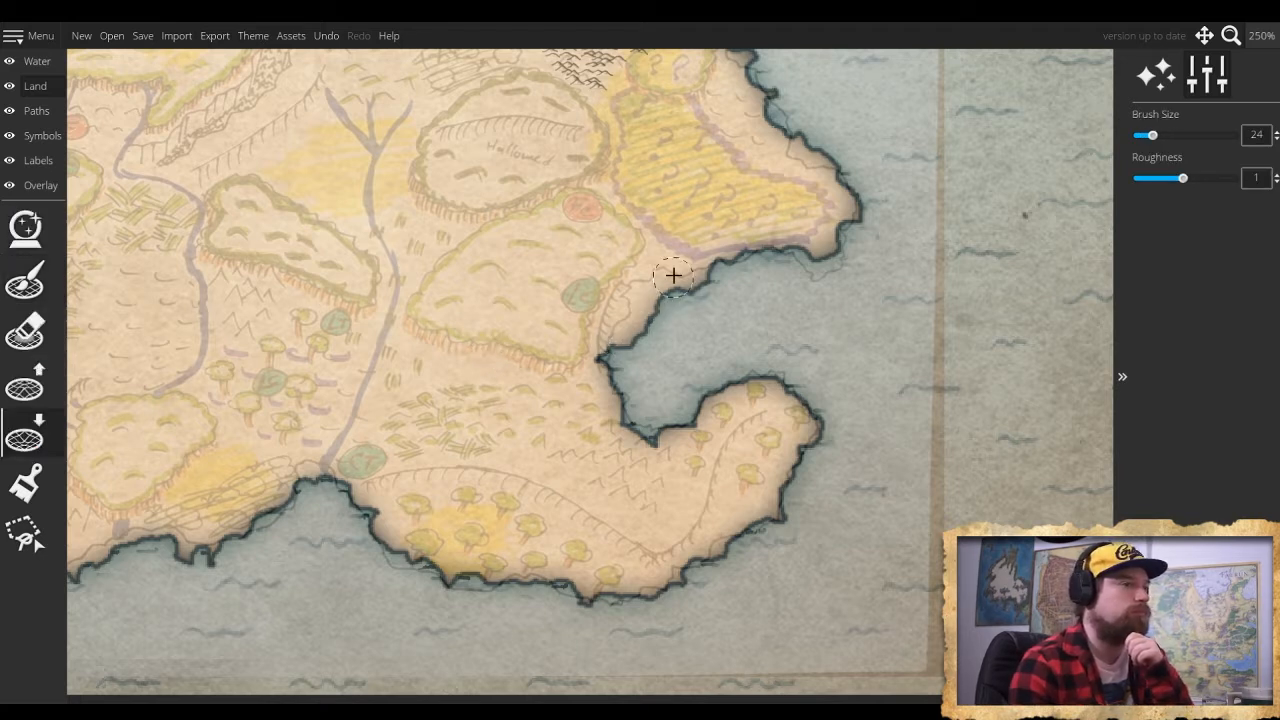
mouse_move(673, 274)
mouse_down()
mouse_move(680, 294)
mouse_move(662, 288)
mouse_move(686, 292)
mouse_move(628, 318)
mouse_move(705, 367)
mouse_up()
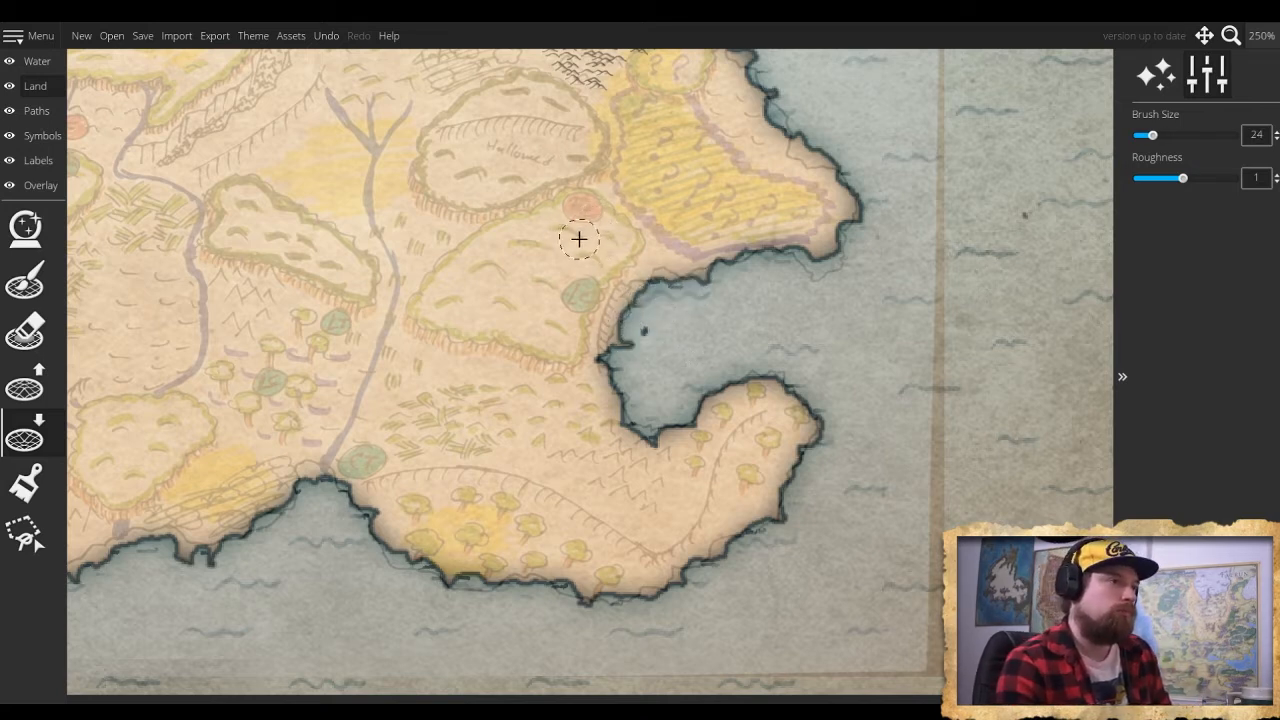
scroll(572, 238, down, 2)
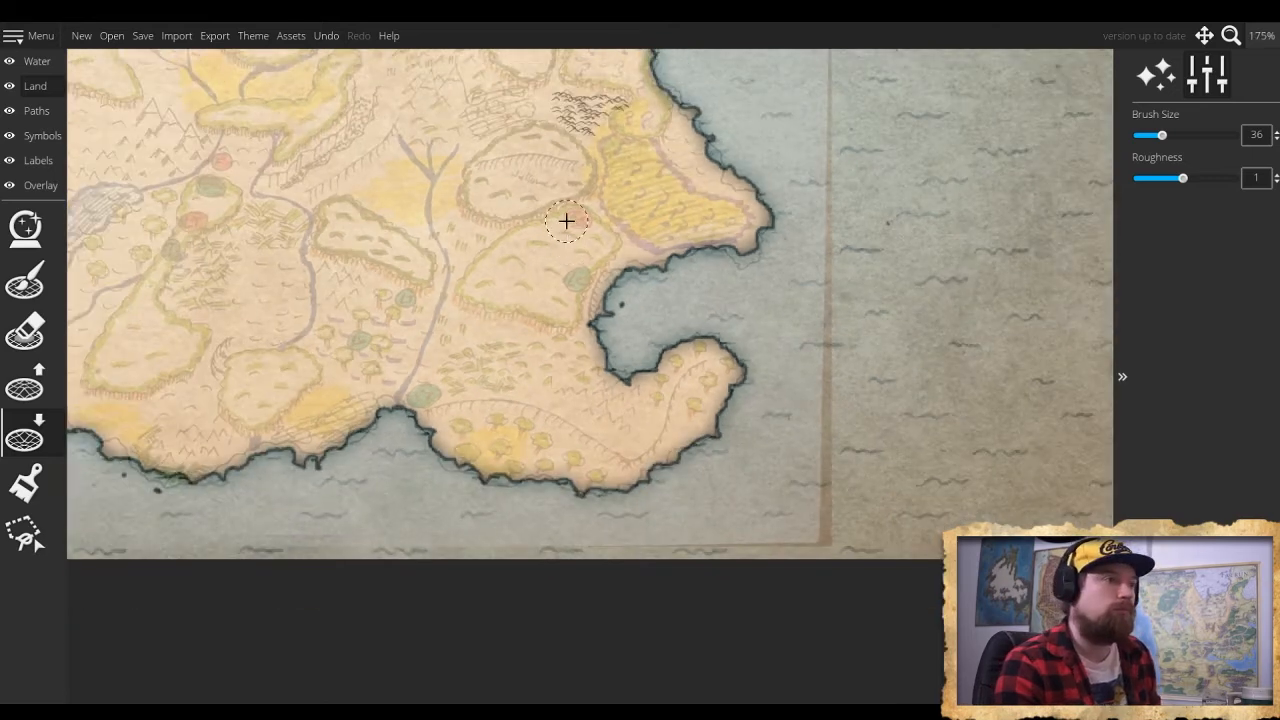
drag(566, 221, 640, 177)
scroll(600, 334, up, 2)
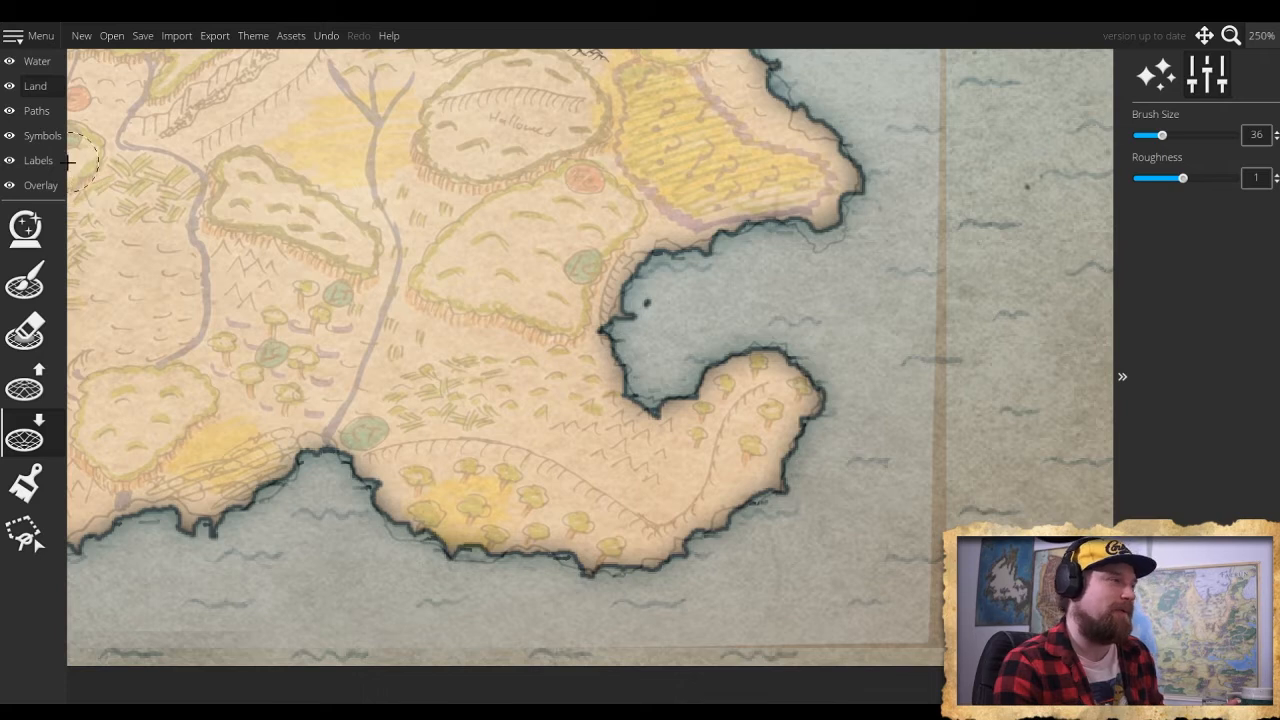
Place large broad mountains, starting at scale 35, along the southwestern shore of the southeastern bay
click(42, 137)
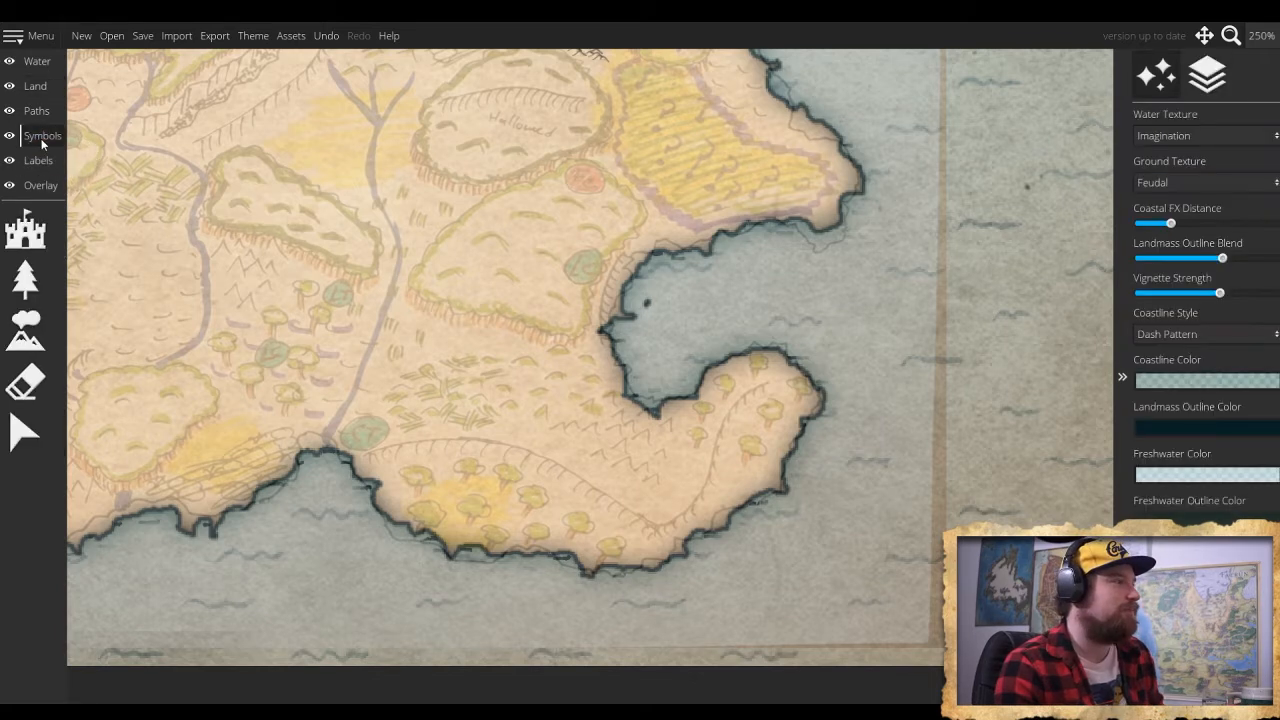
click(39, 341)
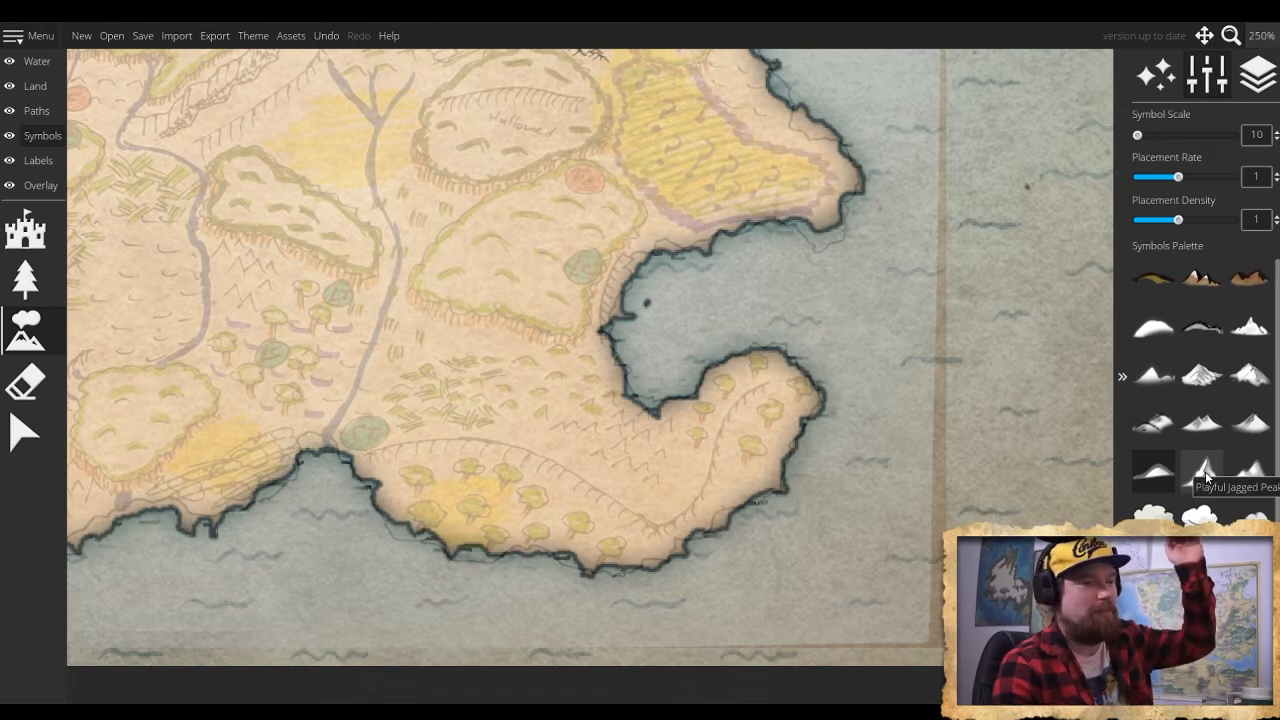
click(1250, 468)
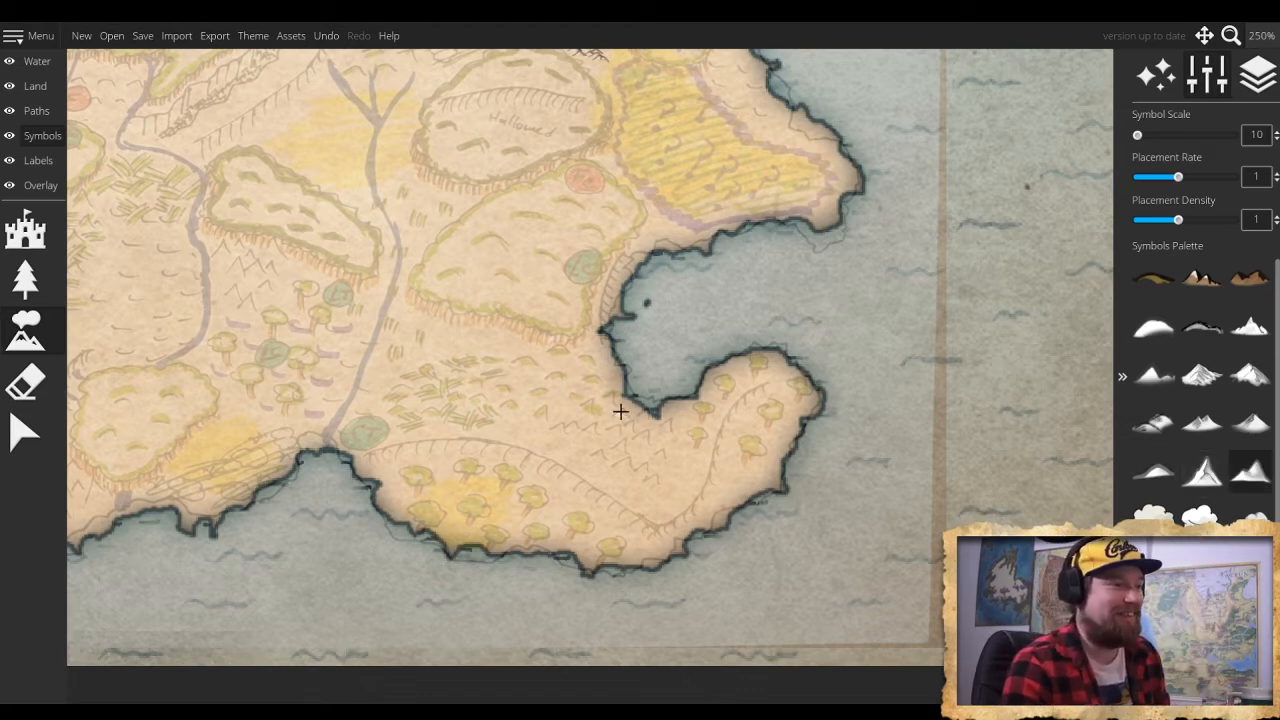
scroll(611, 415, up, 5)
click(594, 402)
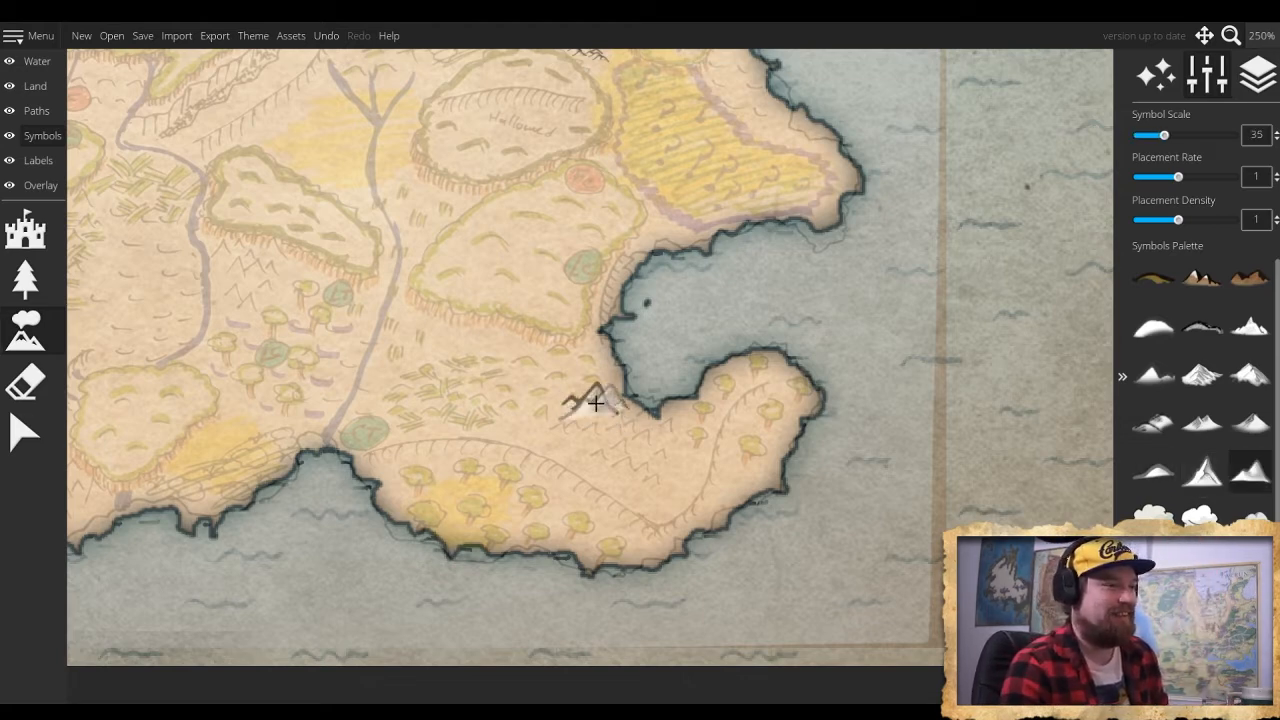
mouse_move(620, 410)
mouse_down()
mouse_move(654, 449)
mouse_move(621, 463)
mouse_move(576, 430)
mouse_up()
Add smaller scale 20 and 15 mountains south of the bay's large peaks, and scatter scale 15 low hills around the range
scroll(580, 435, down, 4)
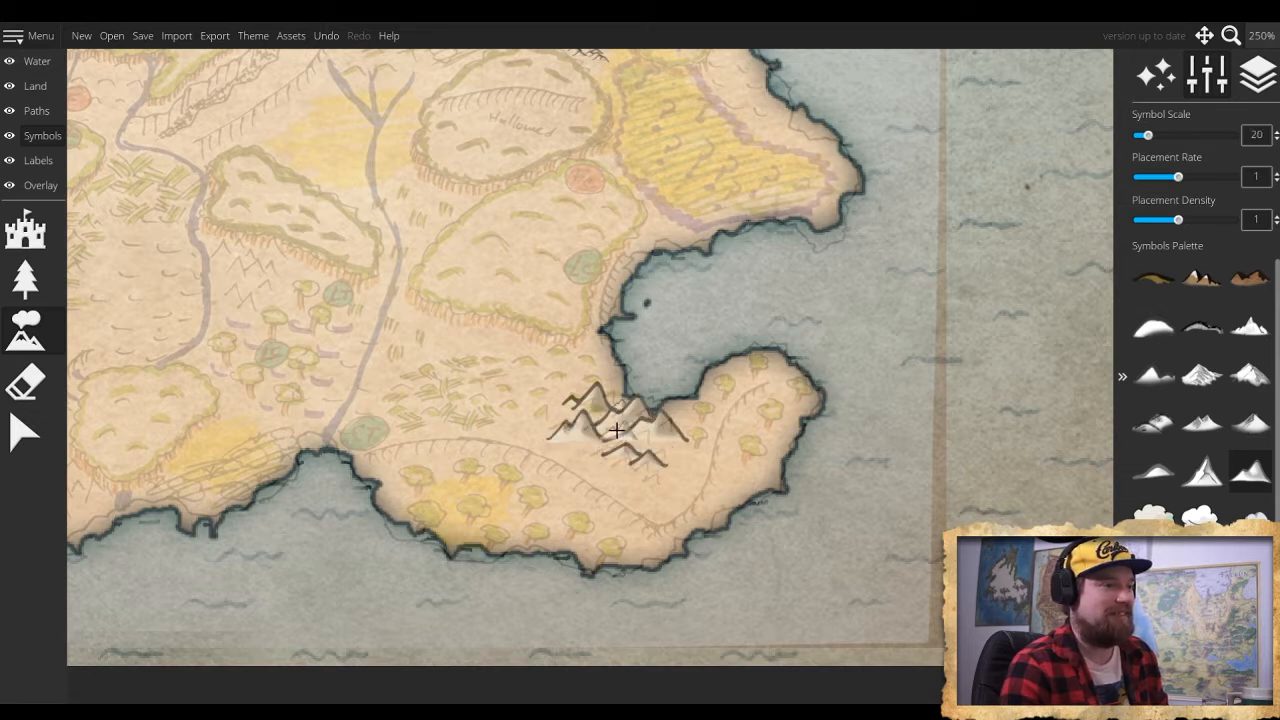
click(588, 447)
click(650, 473)
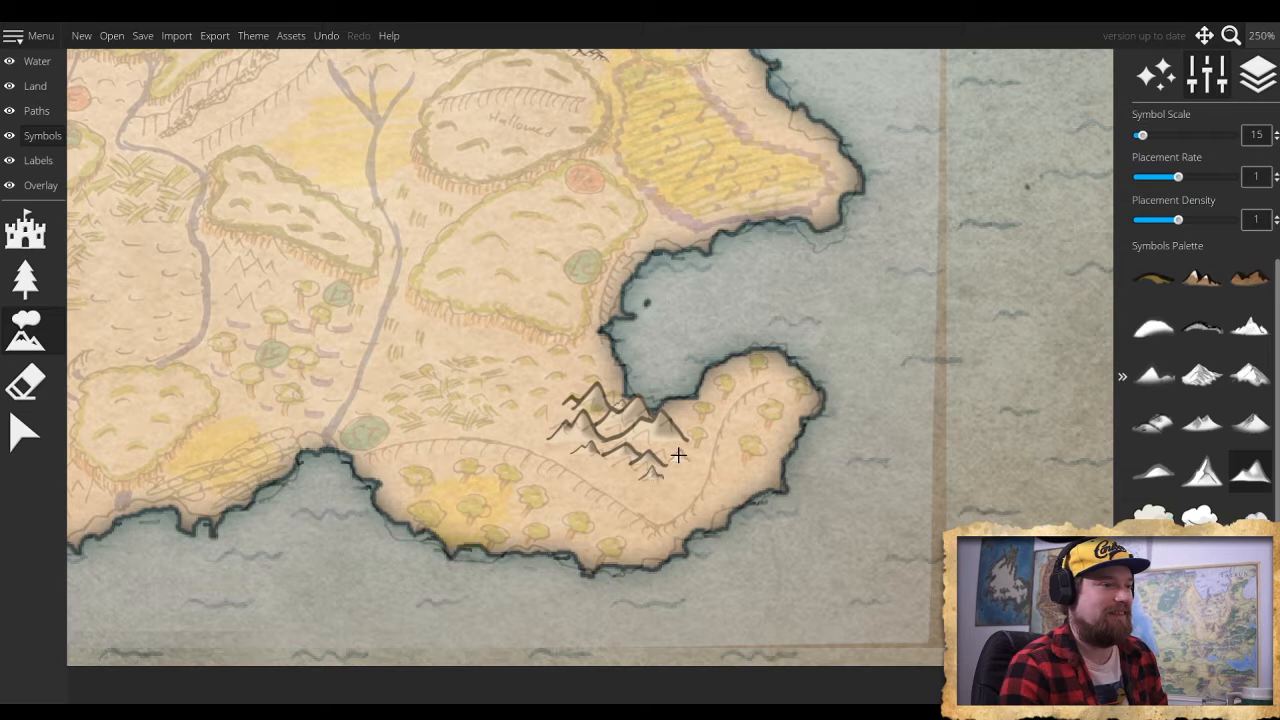
click(667, 455)
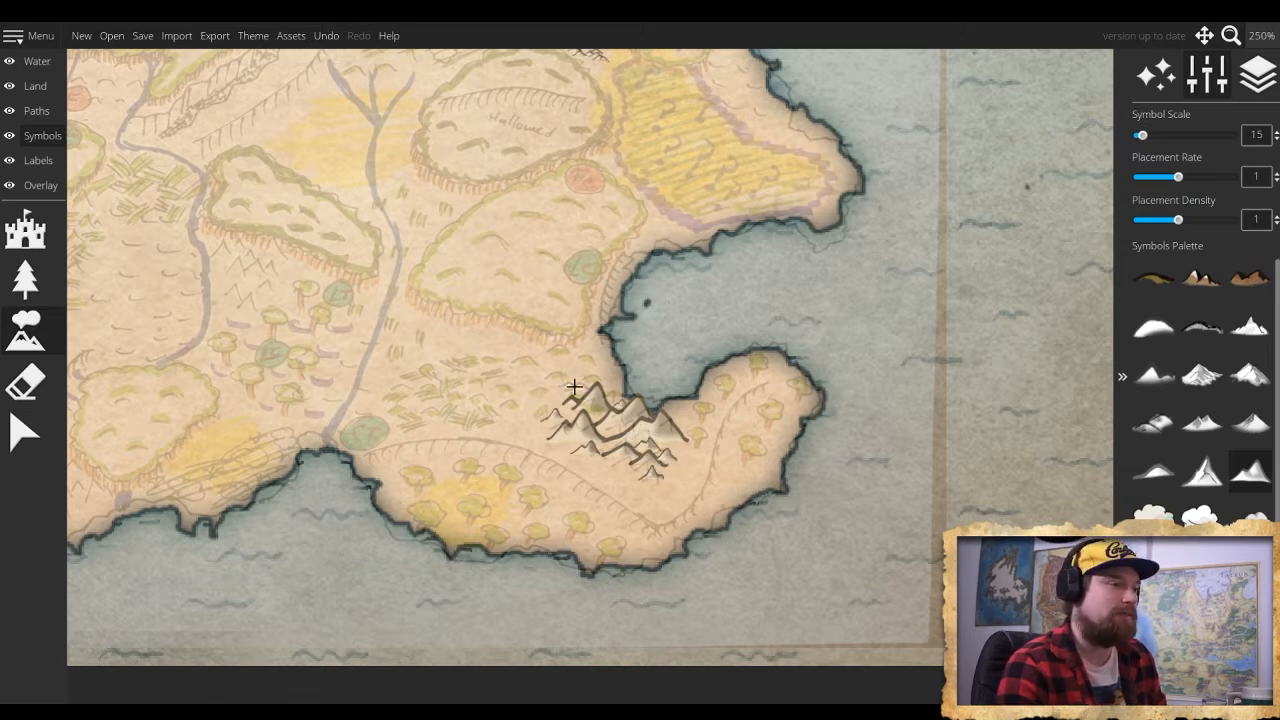
click(1156, 473)
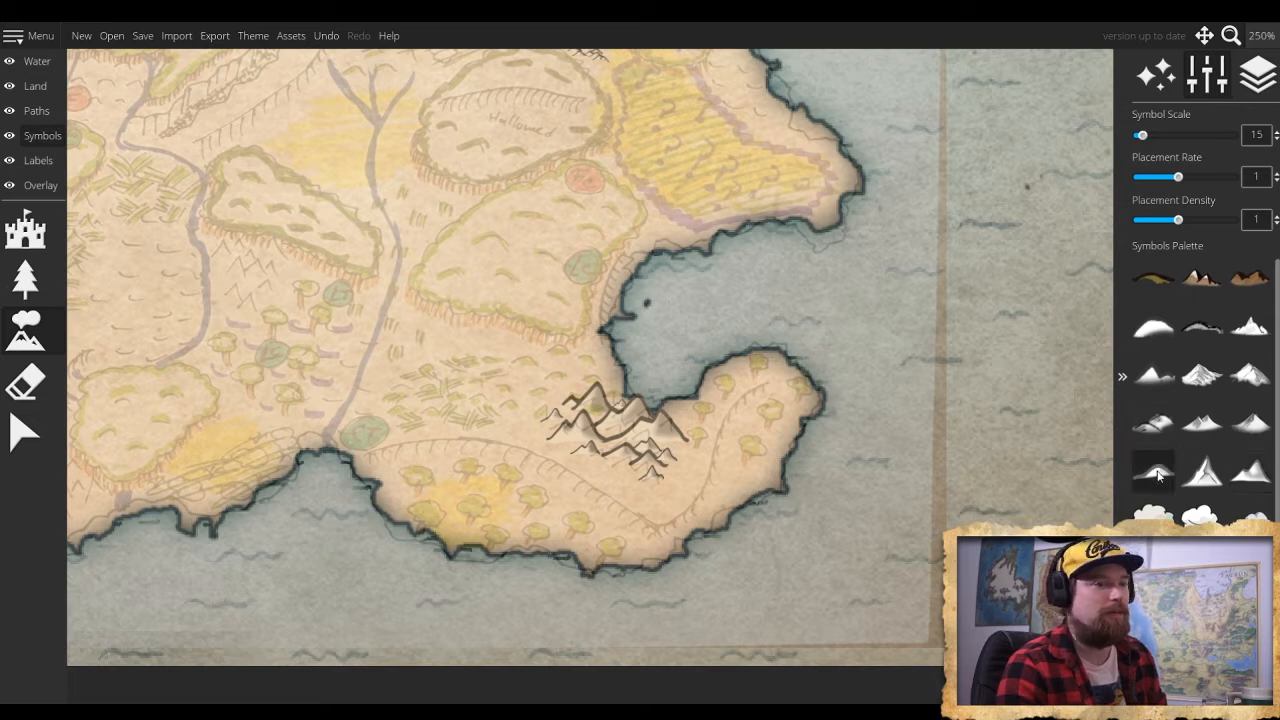
mouse_move(521, 400)
mouse_down()
mouse_move(526, 371)
mouse_move(572, 368)
mouse_move(587, 386)
mouse_up()
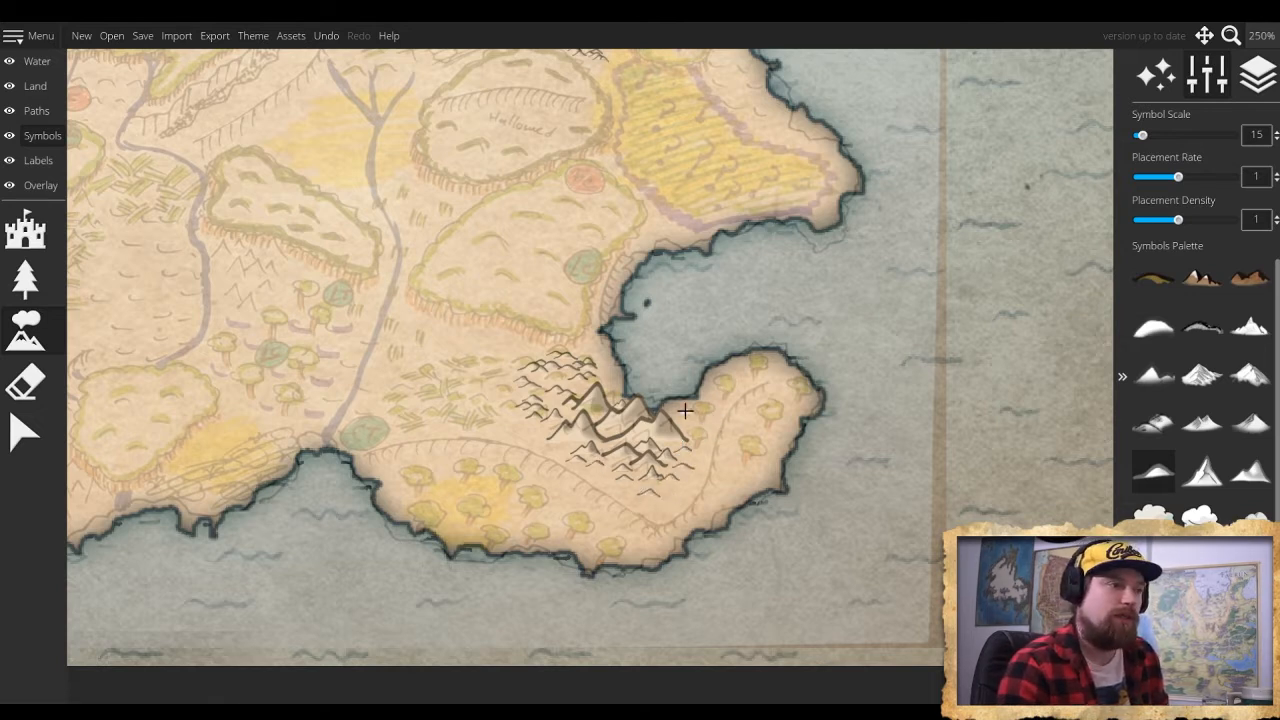
Place a cluster of scale 20 broad mountains between the two southern rivers, just below the elongated plateau
drag(590, 435, 875, 480)
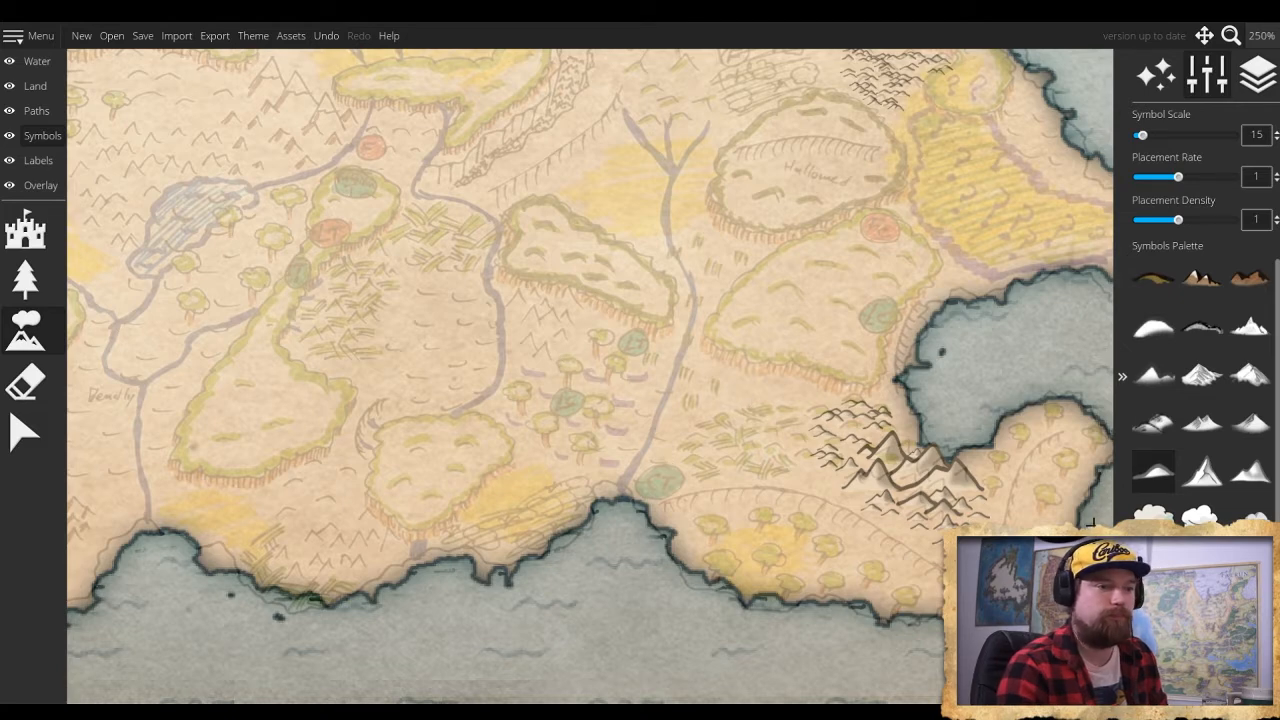
click(1250, 470)
scroll(557, 357, up, 5)
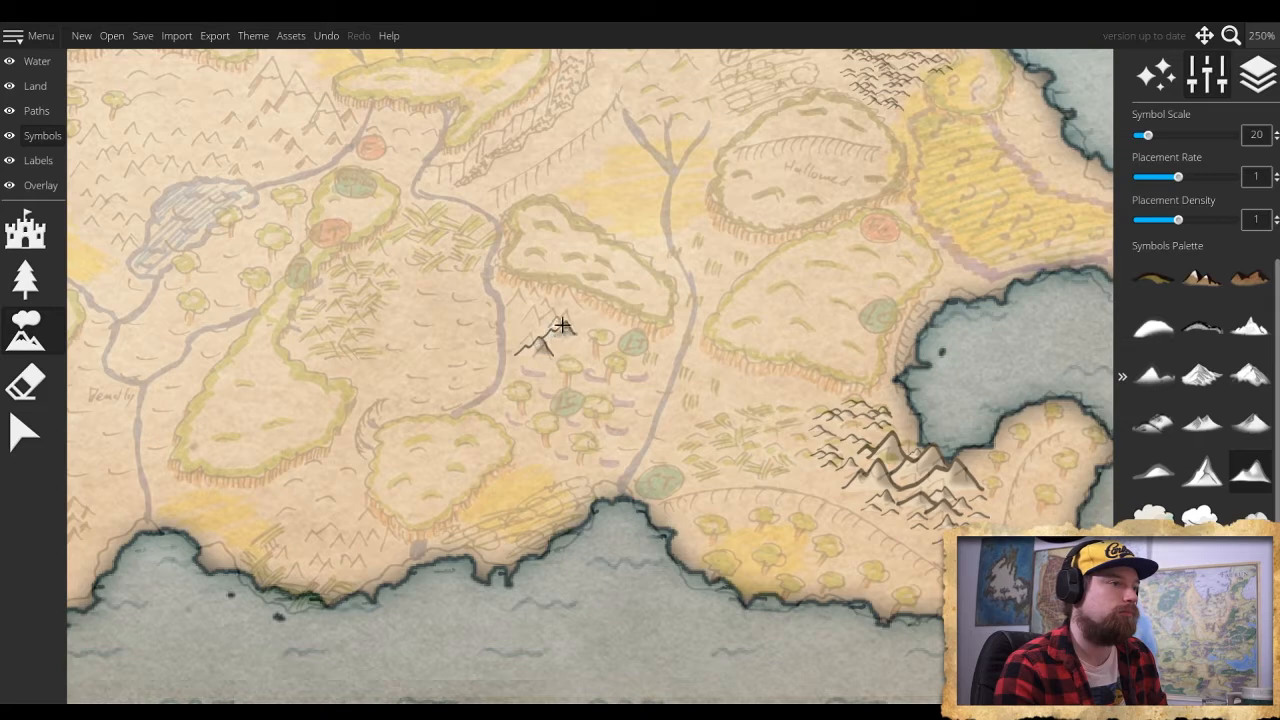
mouse_move(522, 297)
mouse_down()
mouse_move(526, 353)
mouse_move(567, 341)
mouse_up()
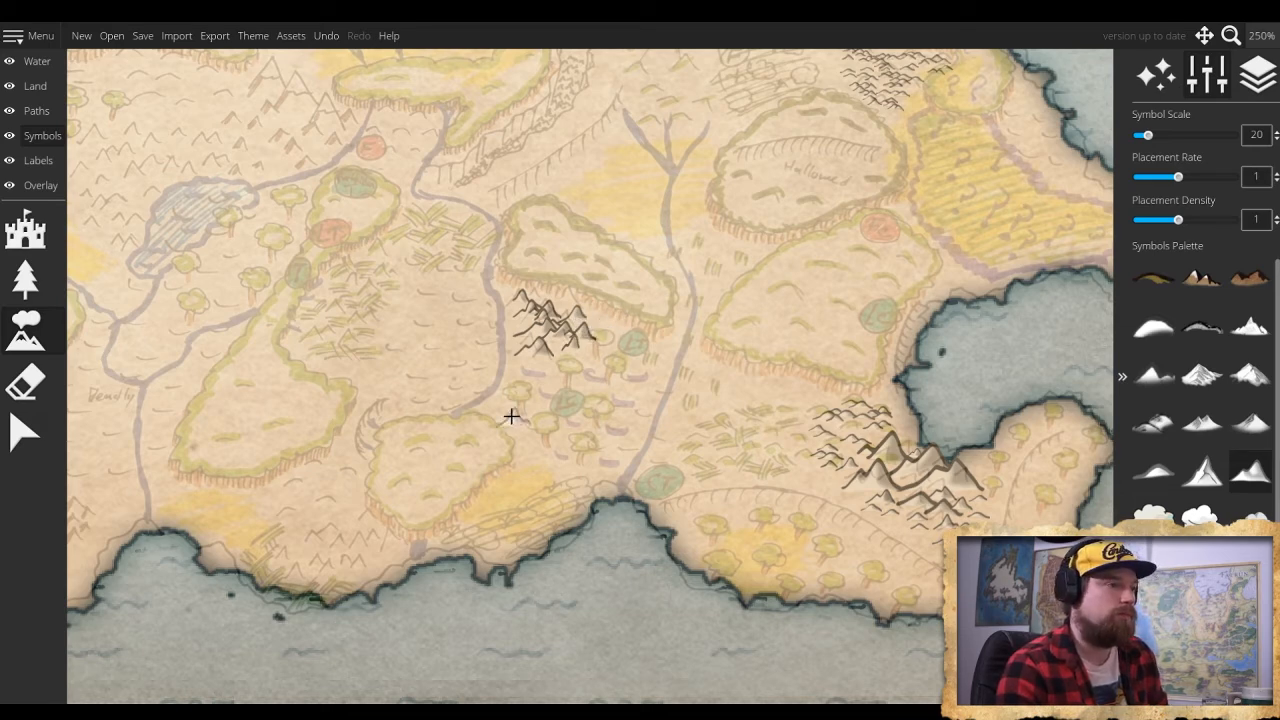
Cover the sketched range on the south coast with scale 20 mountains, filling the gaps with varied sizes down to scale 10
drag(500, 408, 671, 357)
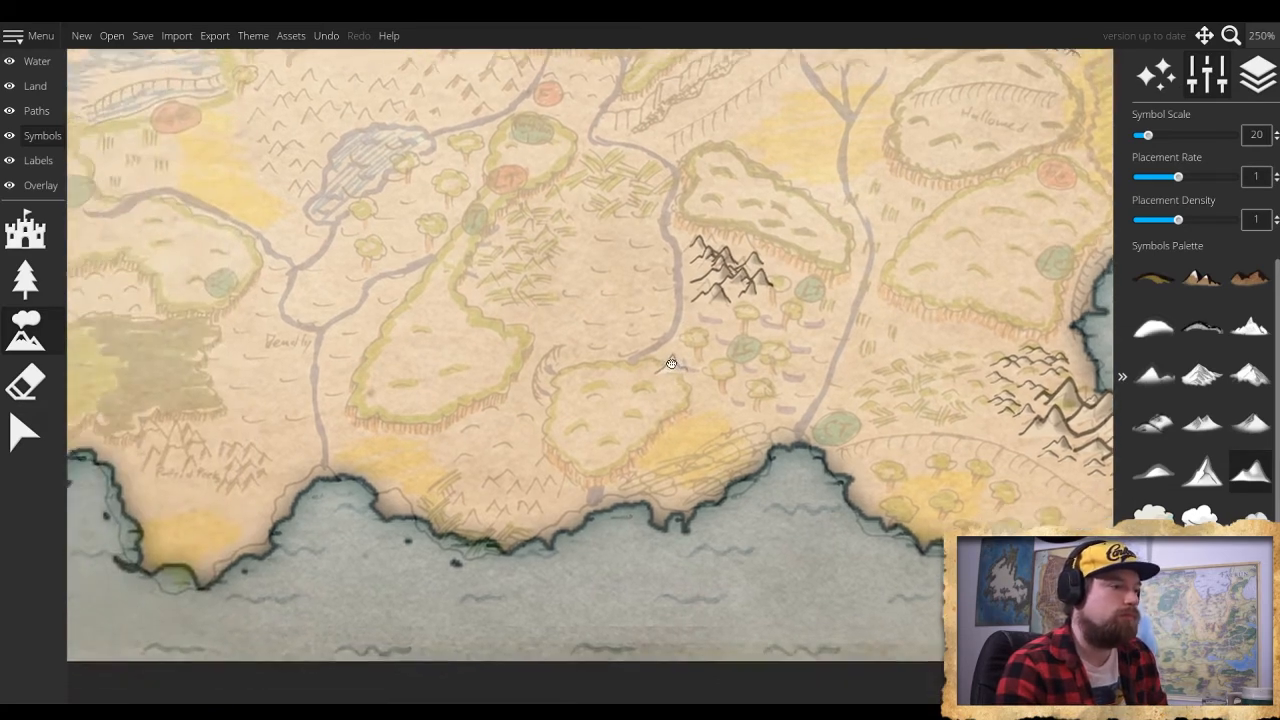
mouse_move(567, 482)
mouse_down()
mouse_move(533, 461)
mouse_move(501, 480)
mouse_move(520, 517)
mouse_up()
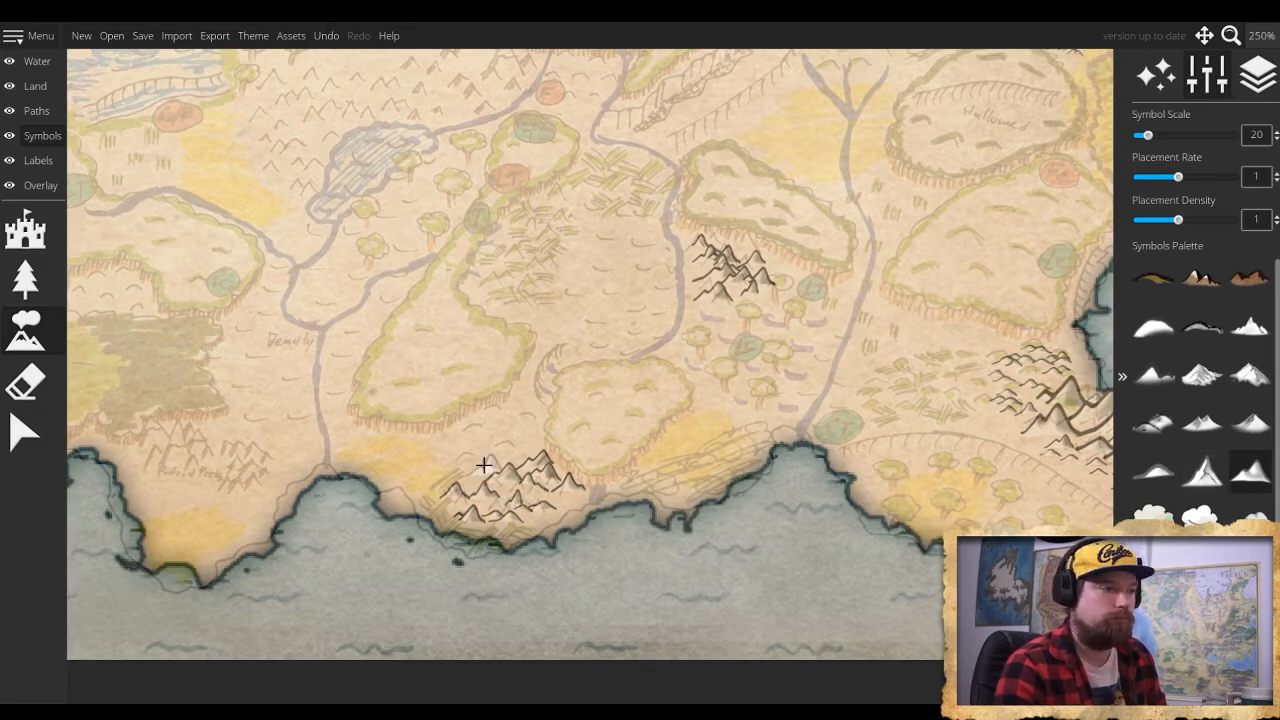
scroll(488, 473, up, 2)
scroll(504, 484, down, 3)
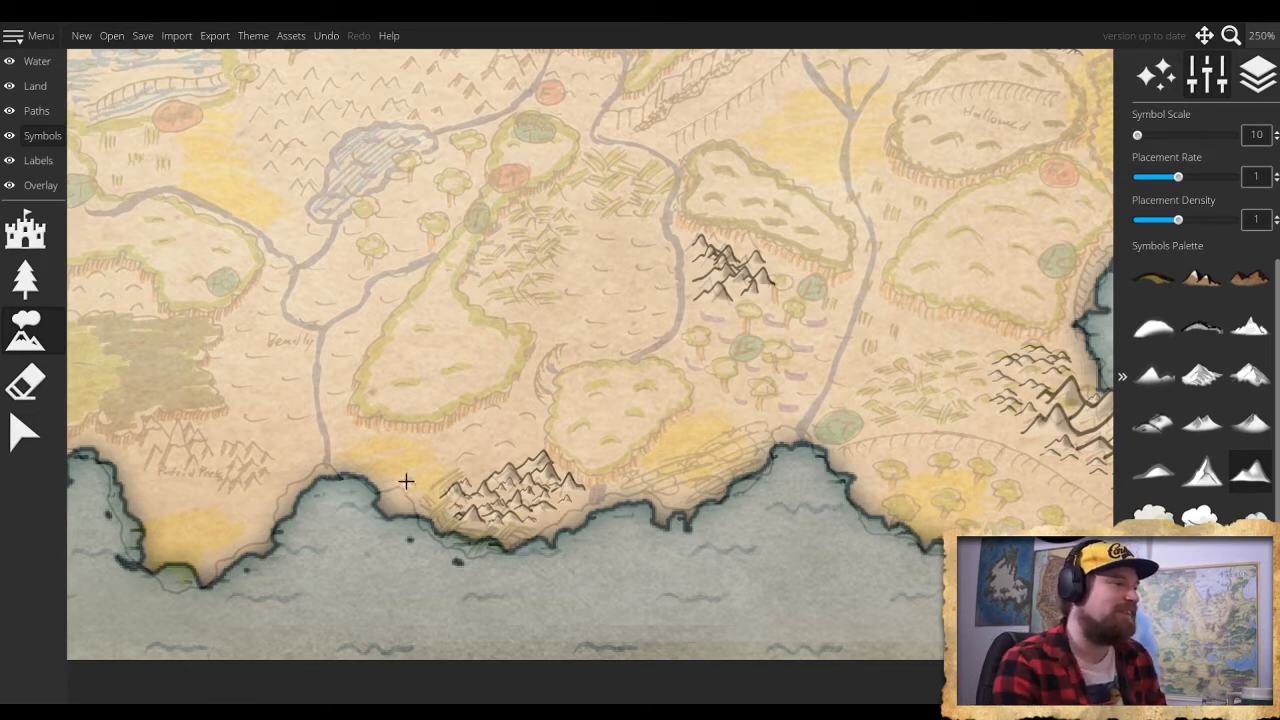
Place three scale 25 tall pointed peaks over the sketched mountains on the peninsula between the two southern bays
drag(406, 480, 773, 519)
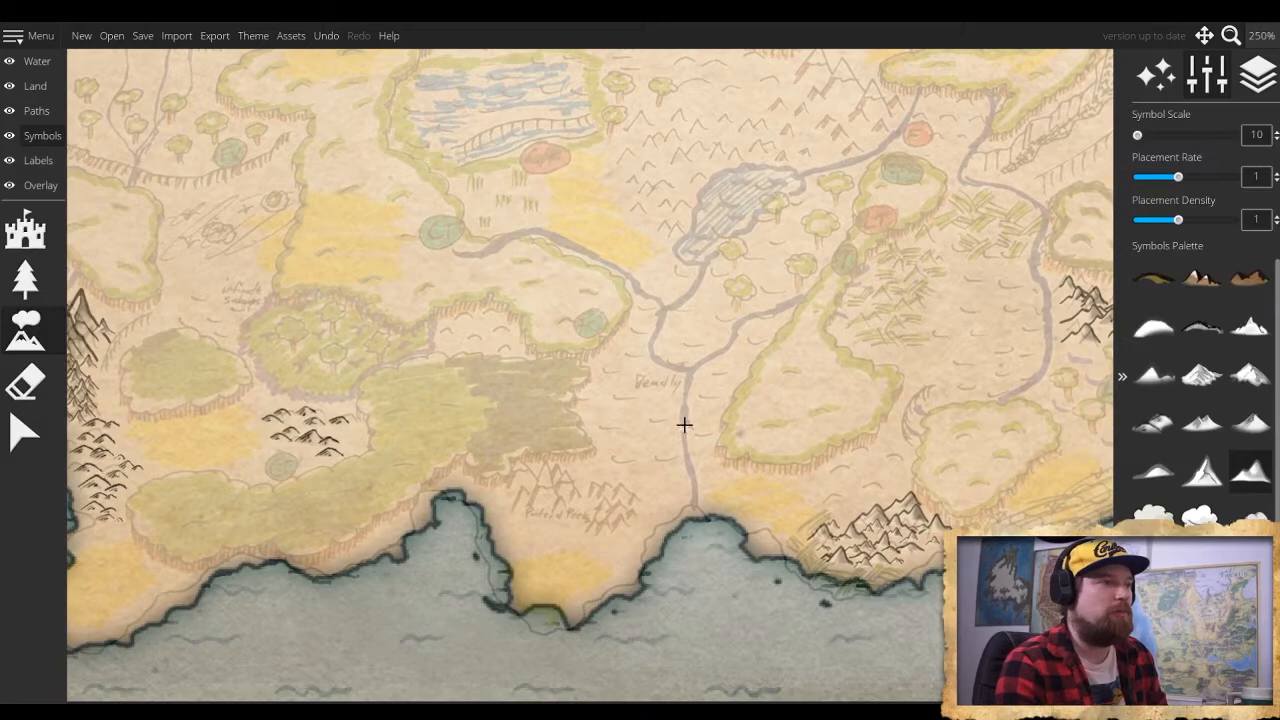
drag(683, 423, 742, 472)
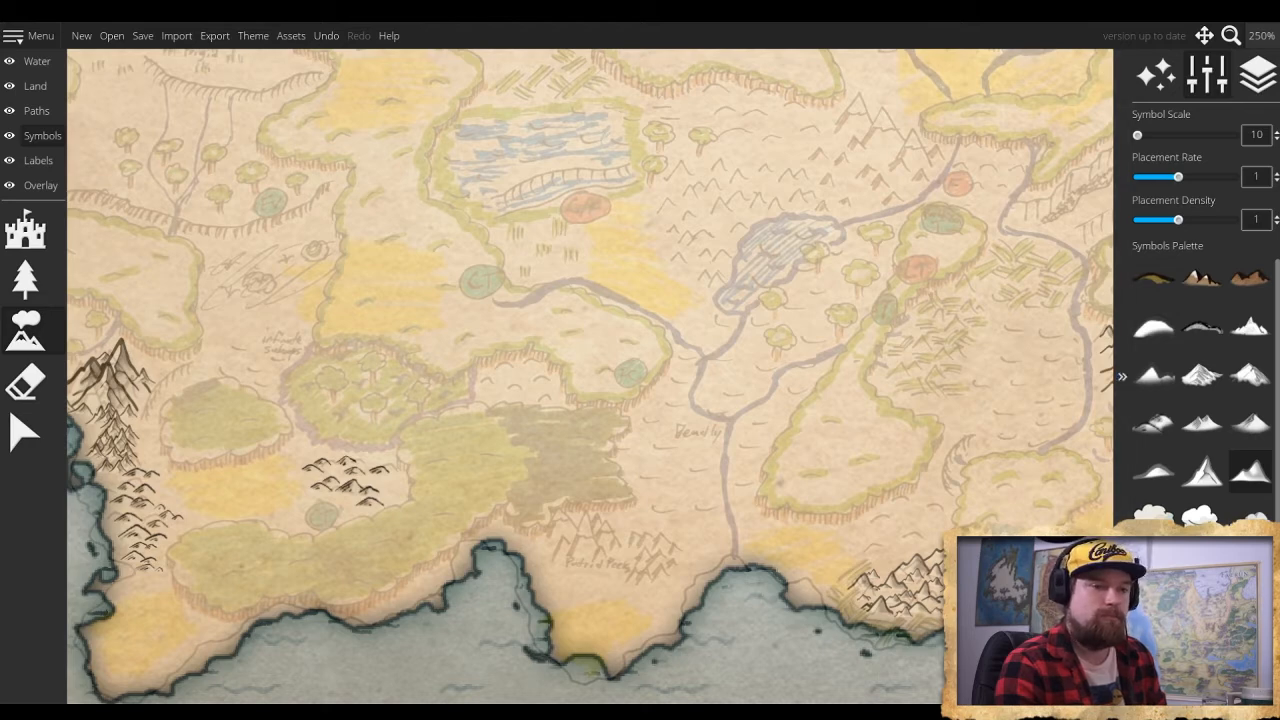
click(1202, 470)
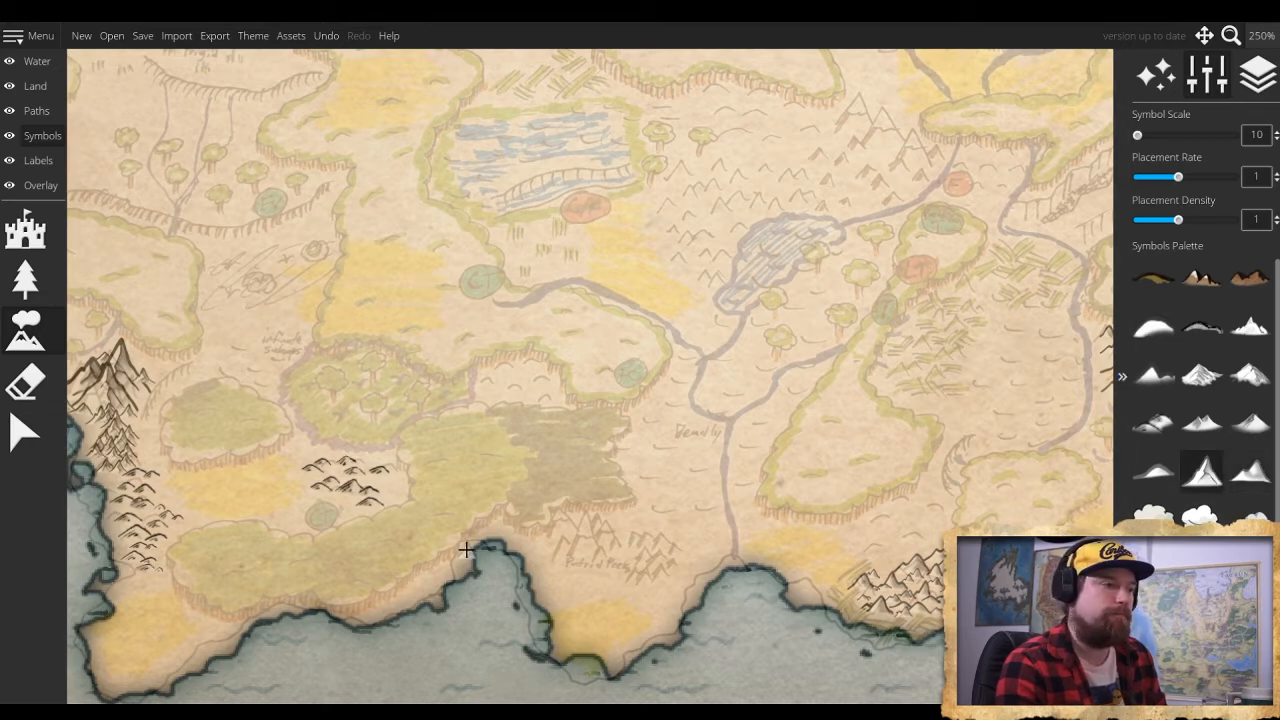
scroll(581, 538, up, 5)
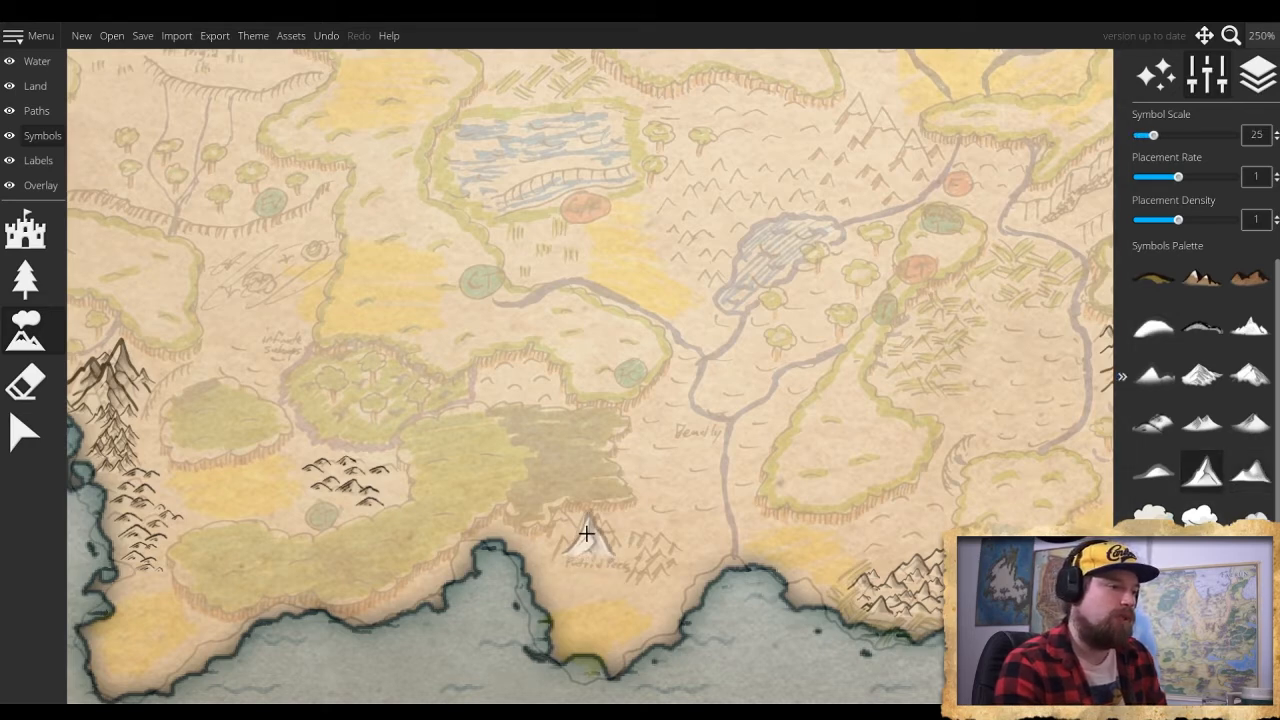
click(592, 540)
click(616, 535)
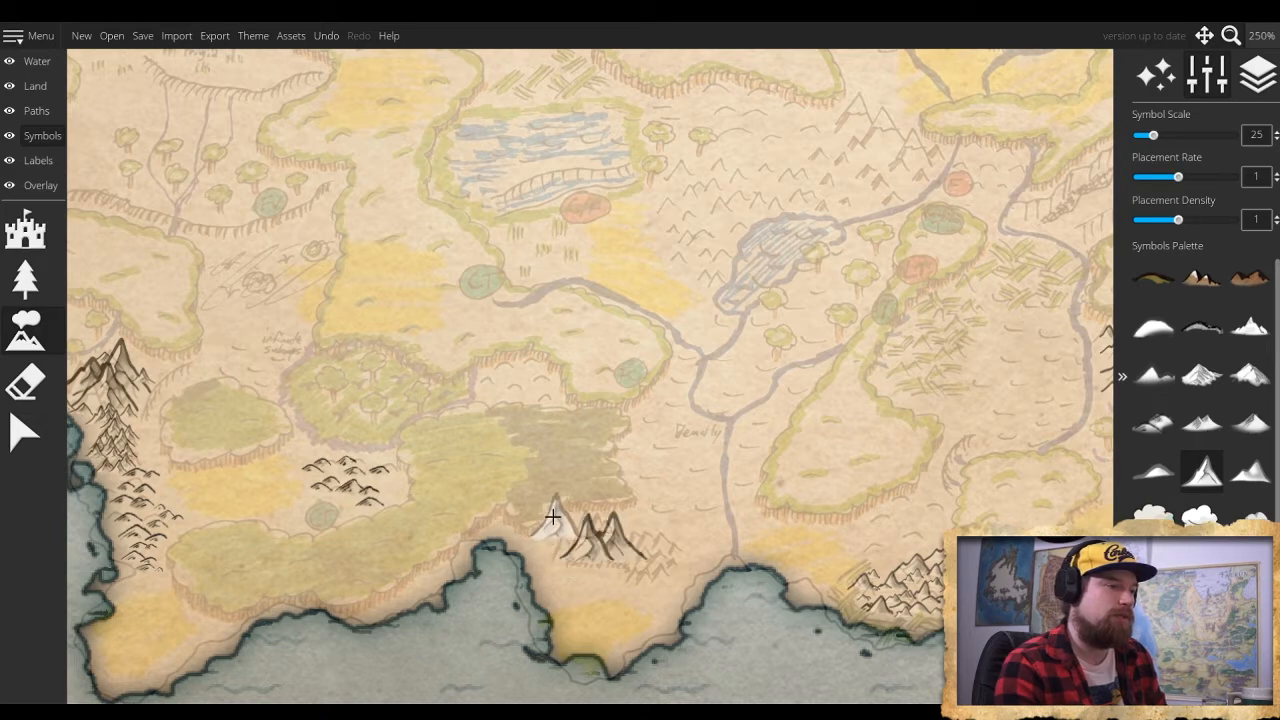
click(557, 512)
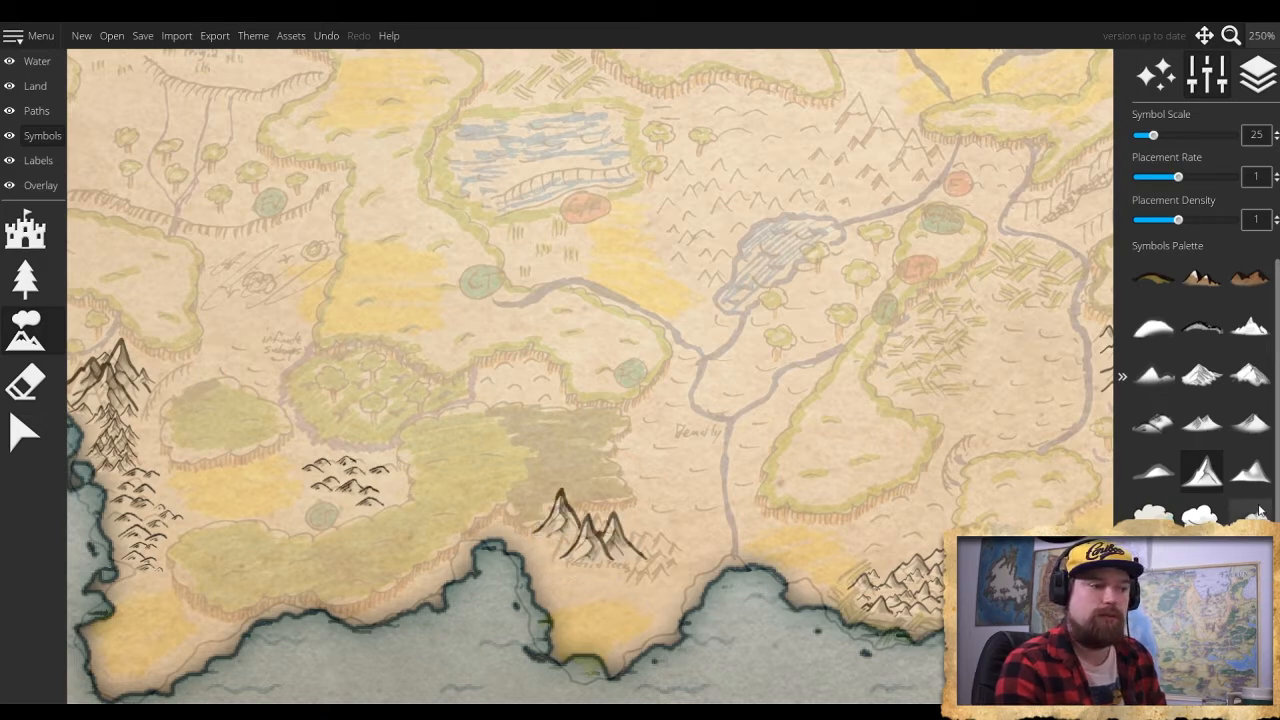
Surround the peninsula's tall peaks with broad mountains, extending the range east at scale 20 and filling gaps down to scale 10
click(1249, 472)
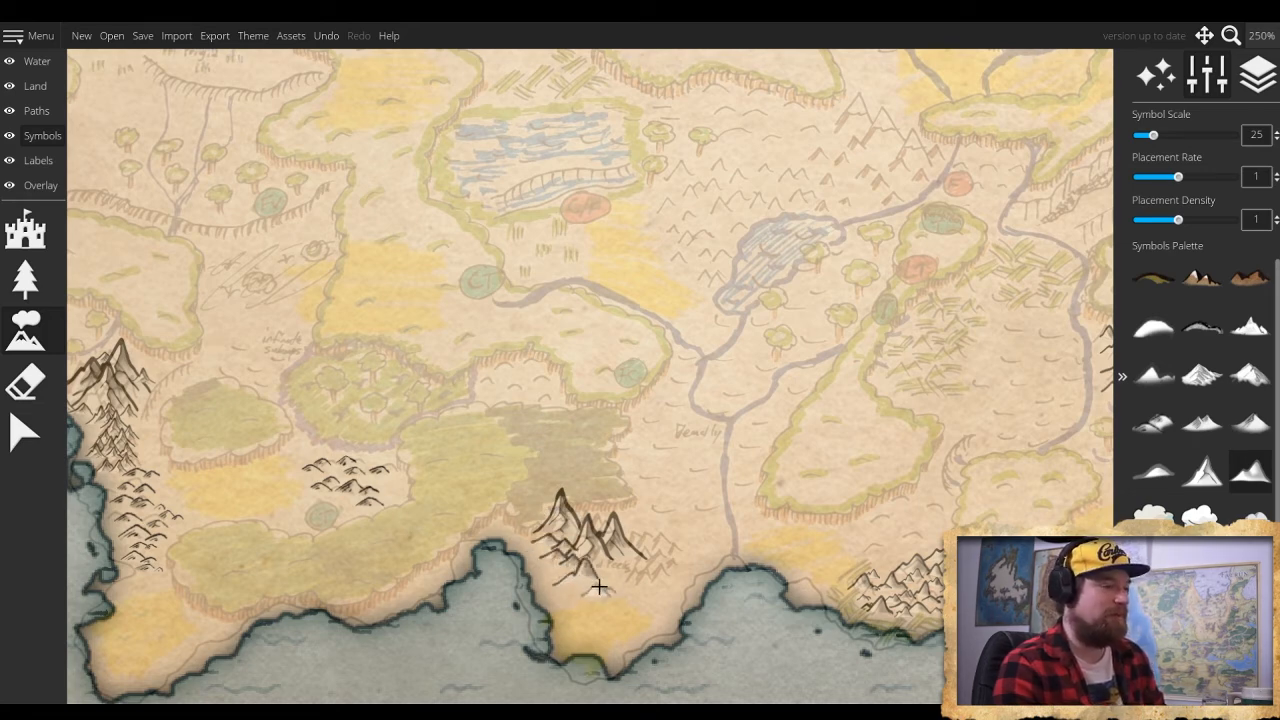
scroll(627, 577, up, 1)
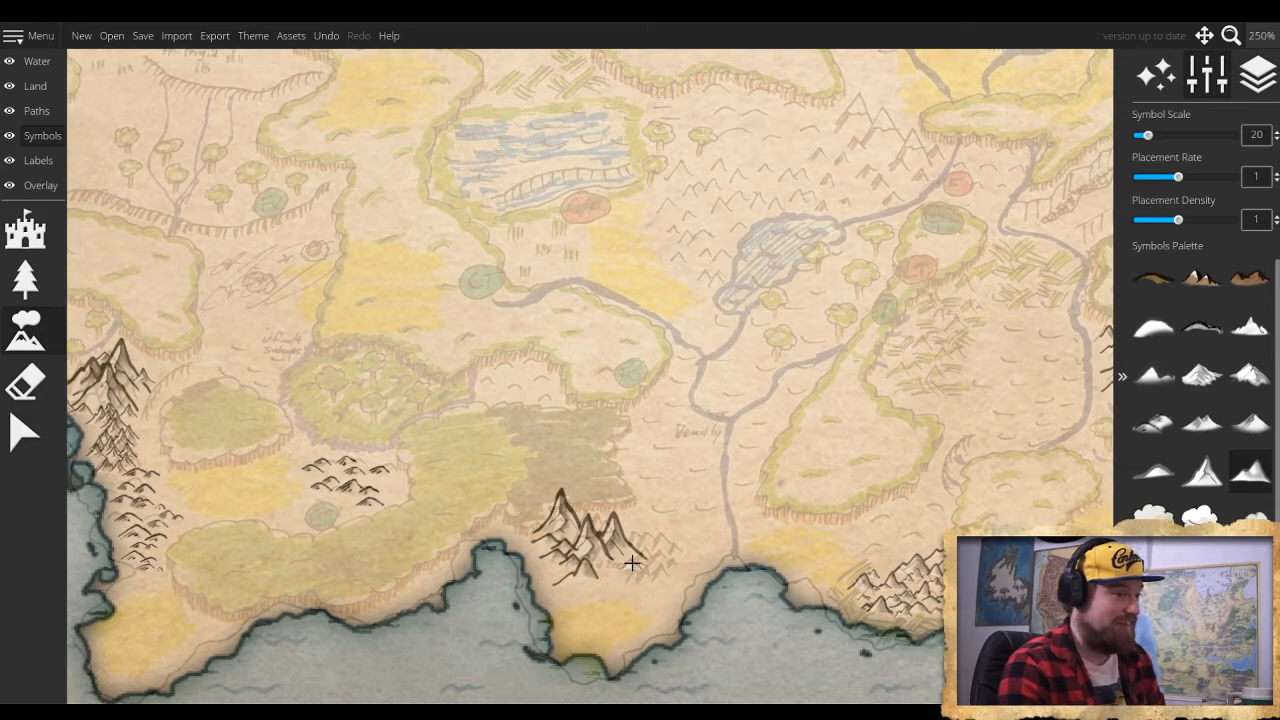
click(617, 565)
click(633, 588)
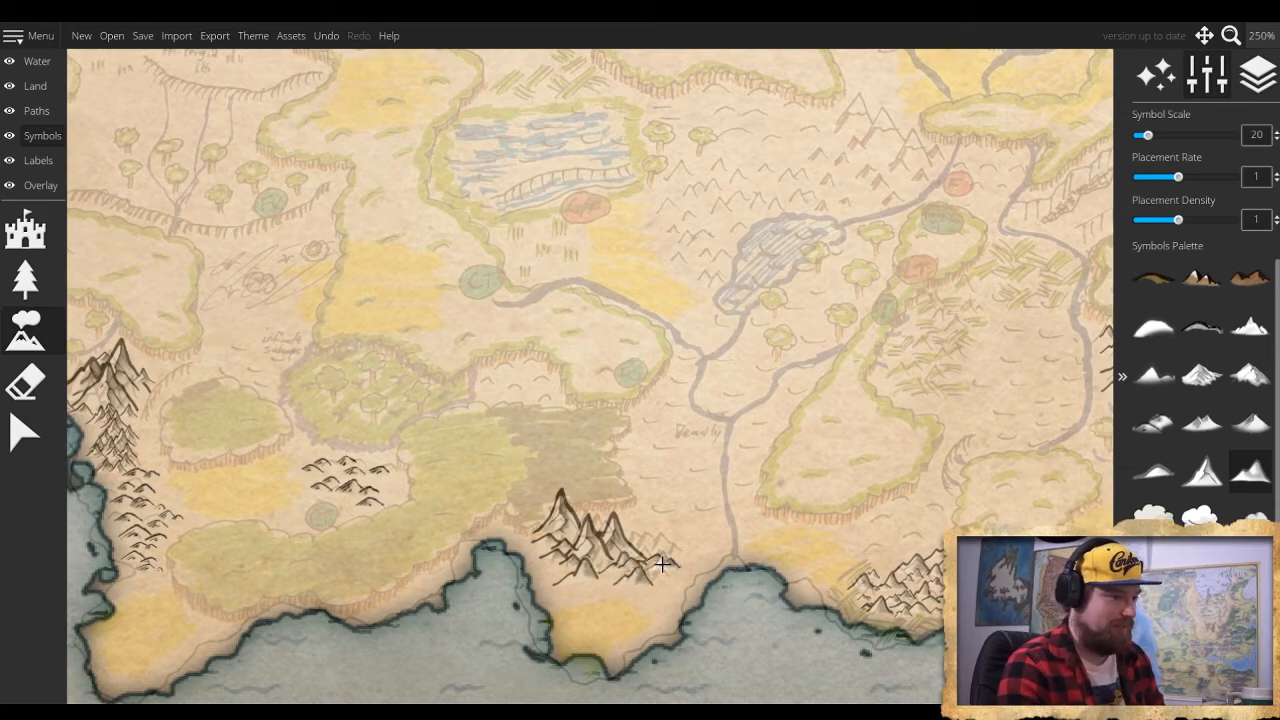
drag(662, 571, 657, 538)
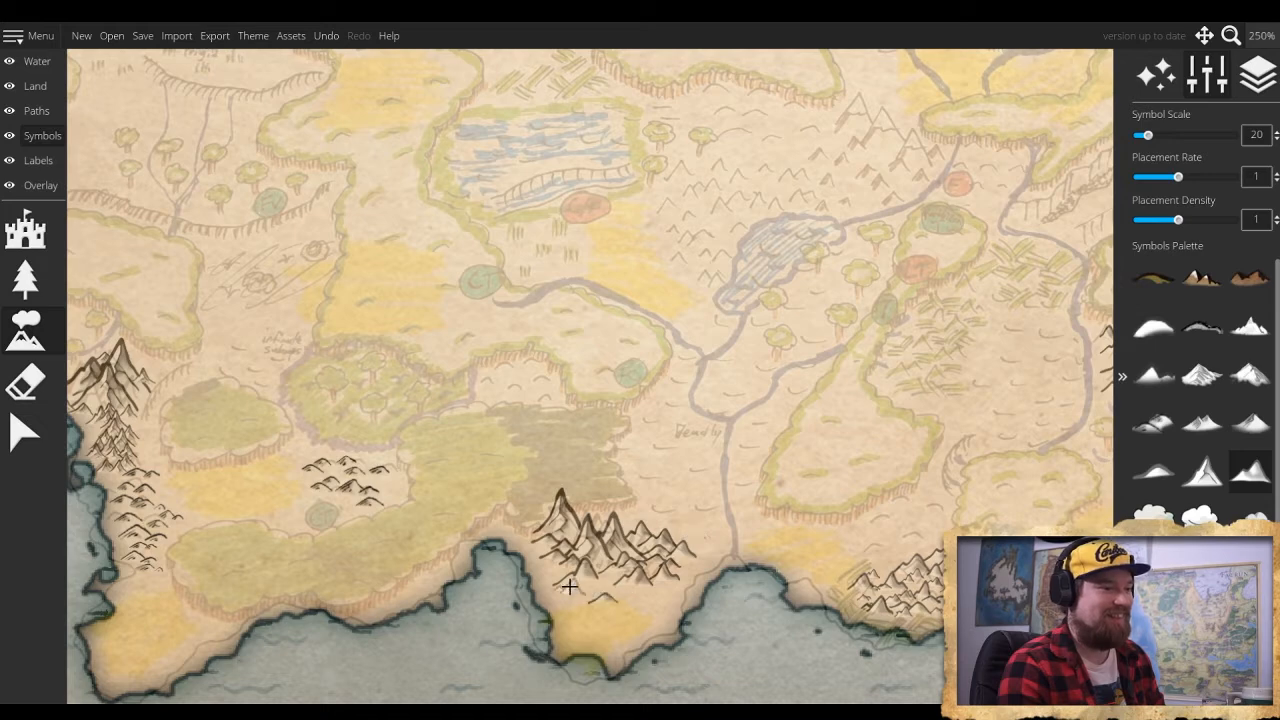
scroll(640, 595, down, 2)
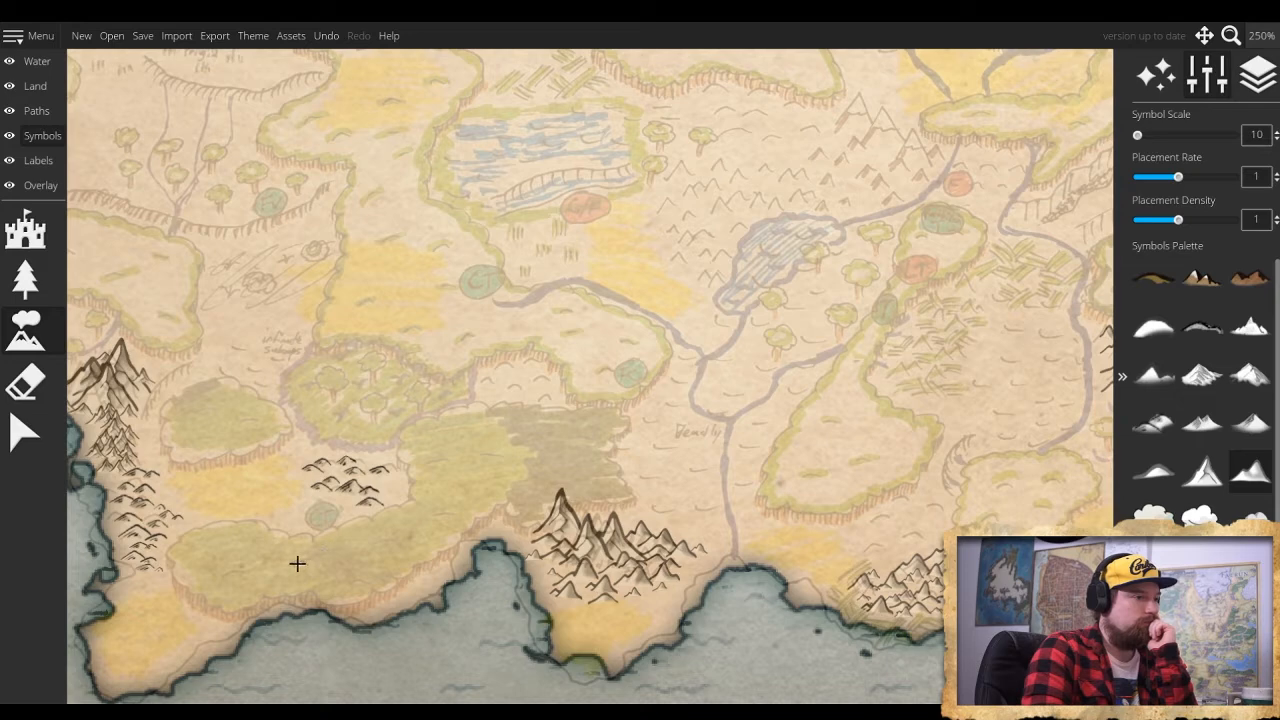
Paint extra land along the northern and western shore of the small round island in the northwest, using the size 20 land brush
drag(288, 552, 360, 513)
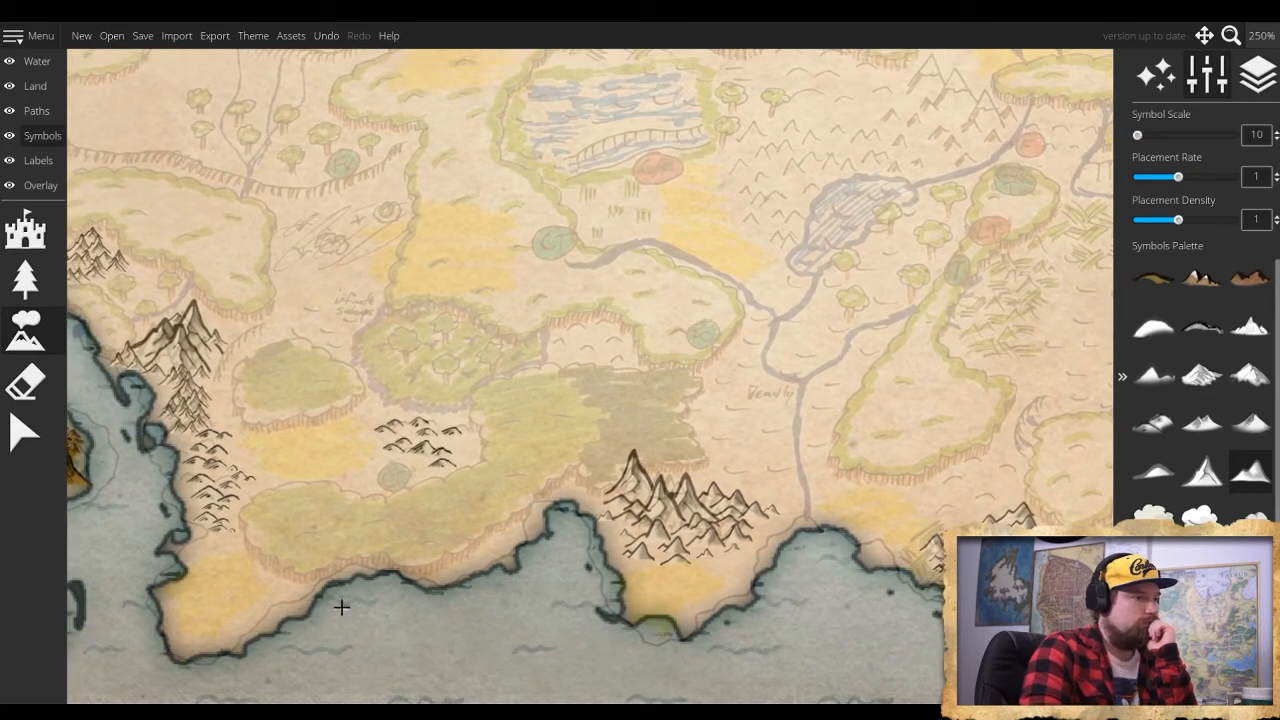
drag(335, 587, 578, 716)
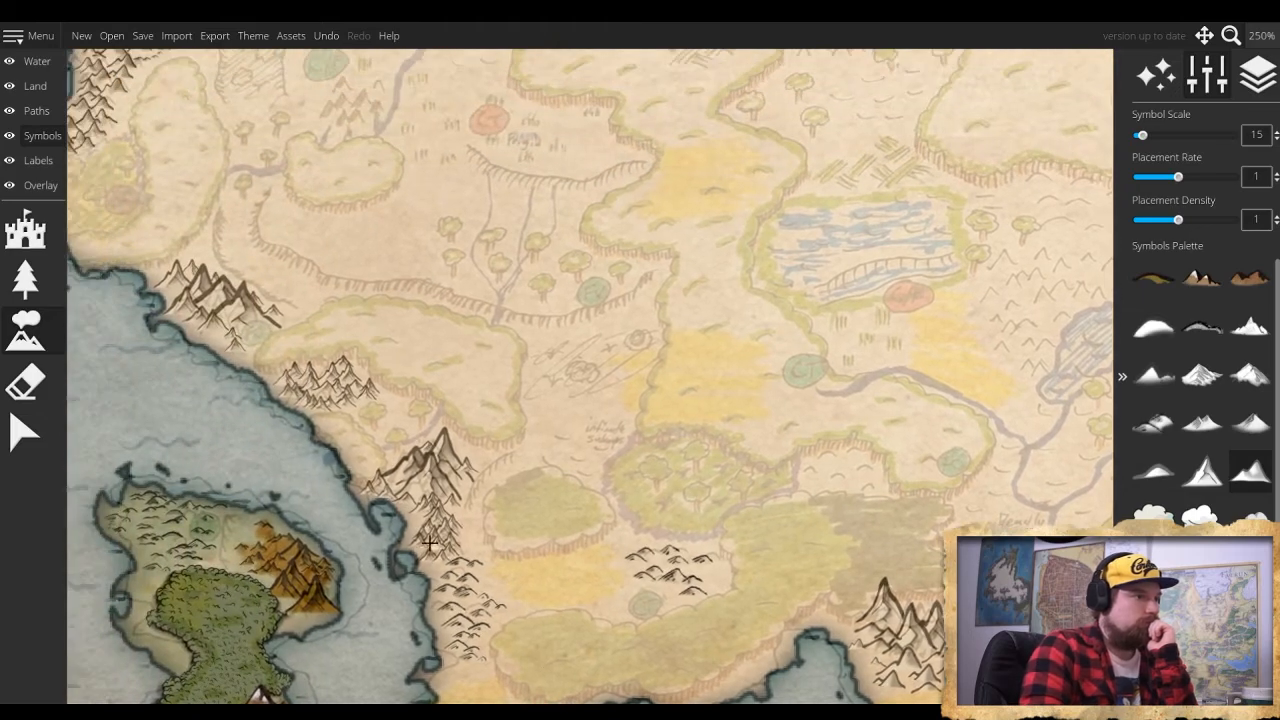
drag(430, 543, 636, 676)
drag(508, 476, 578, 656)
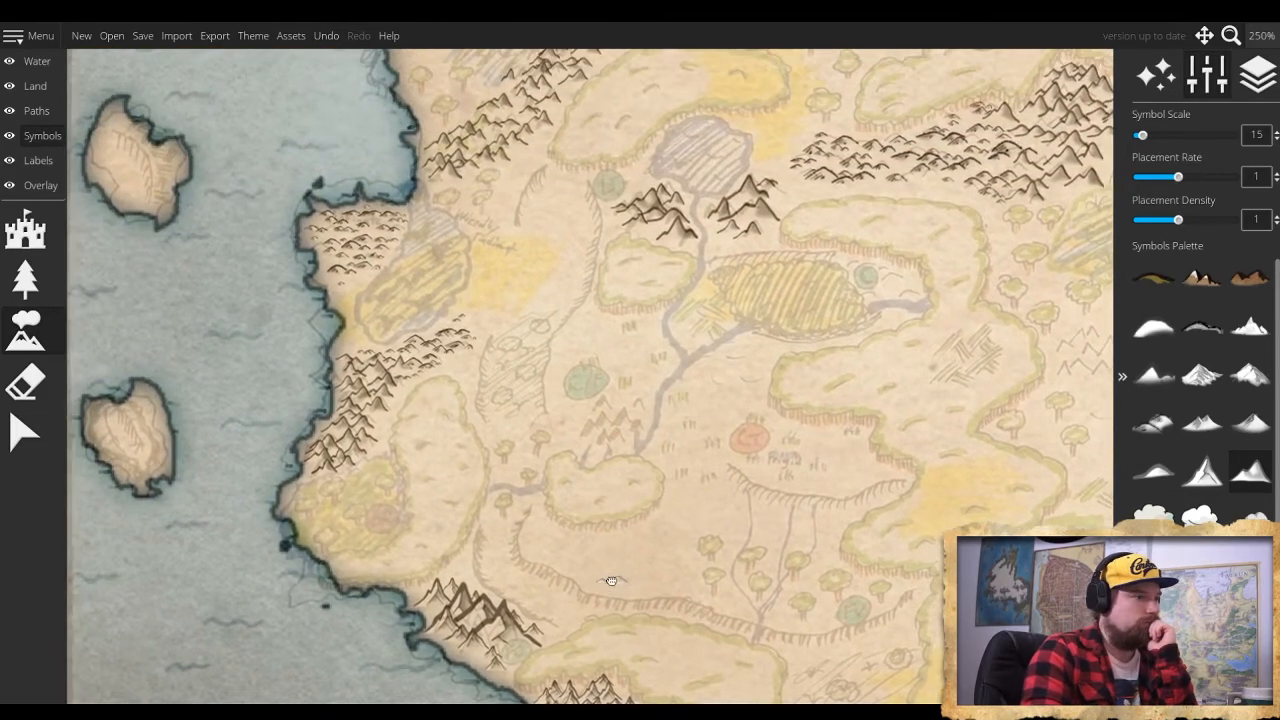
drag(517, 429, 490, 595)
drag(635, 310, 585, 560)
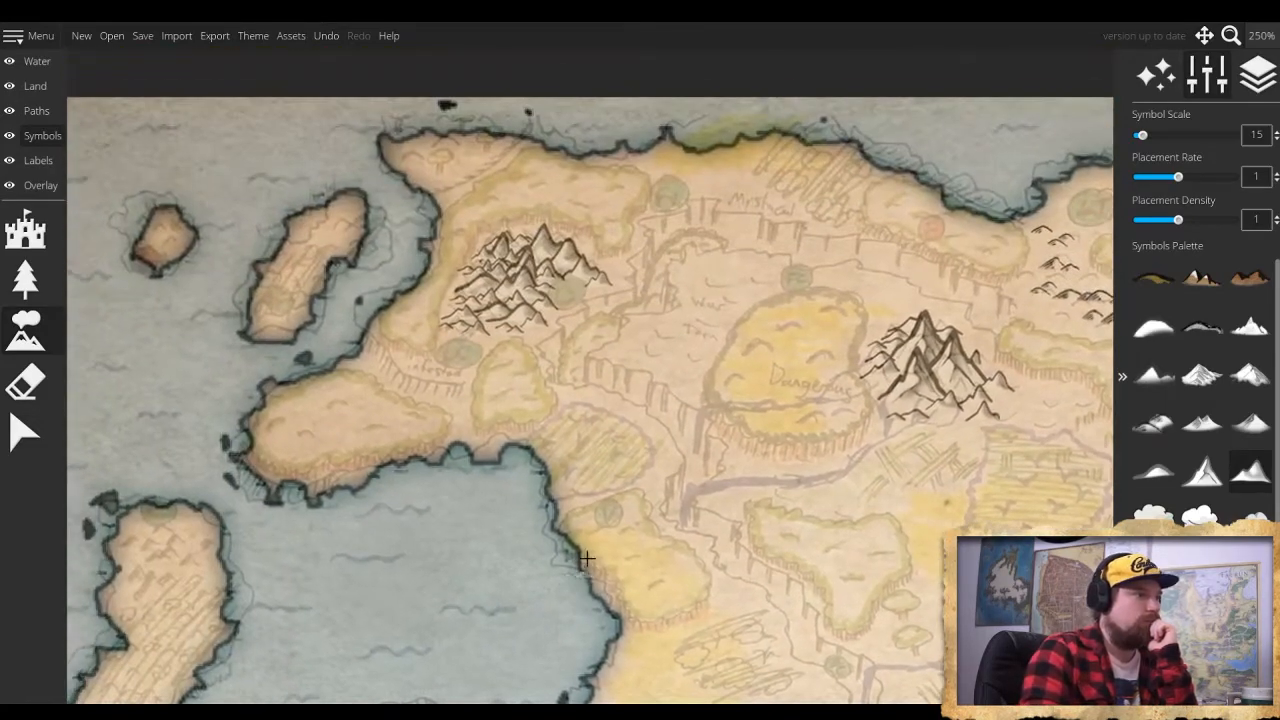
drag(578, 443, 711, 344)
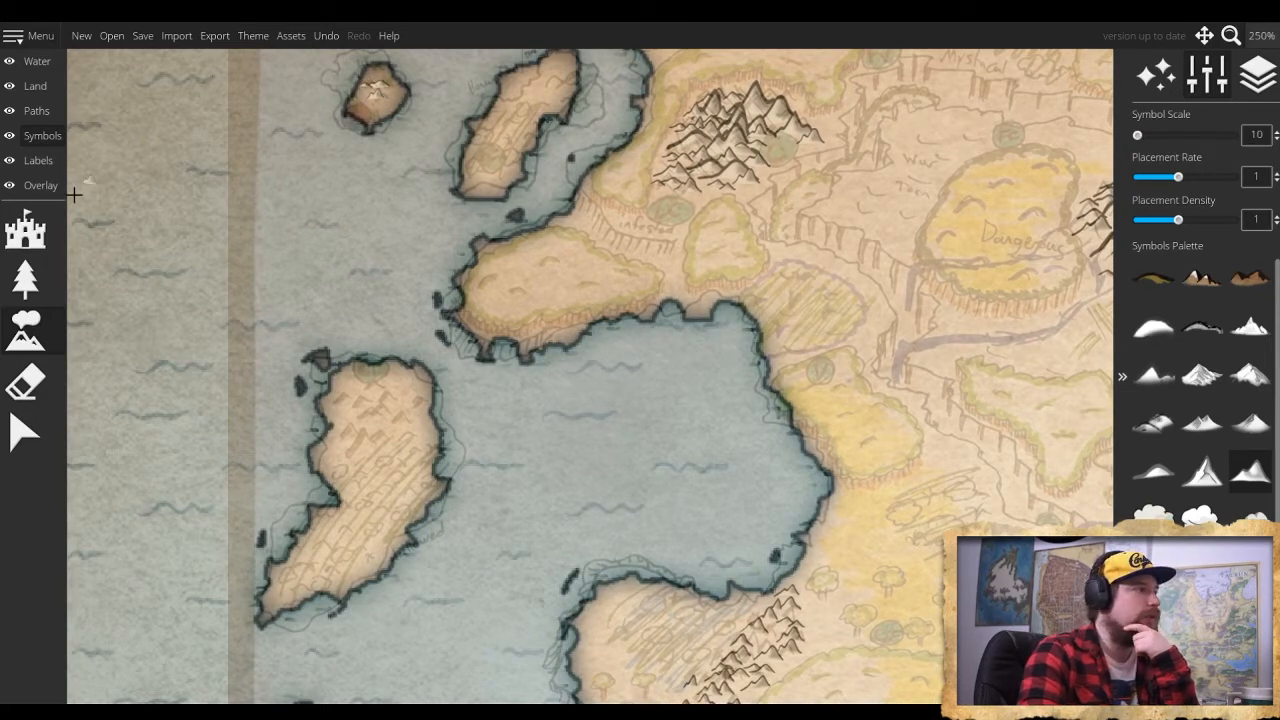
click(35, 86)
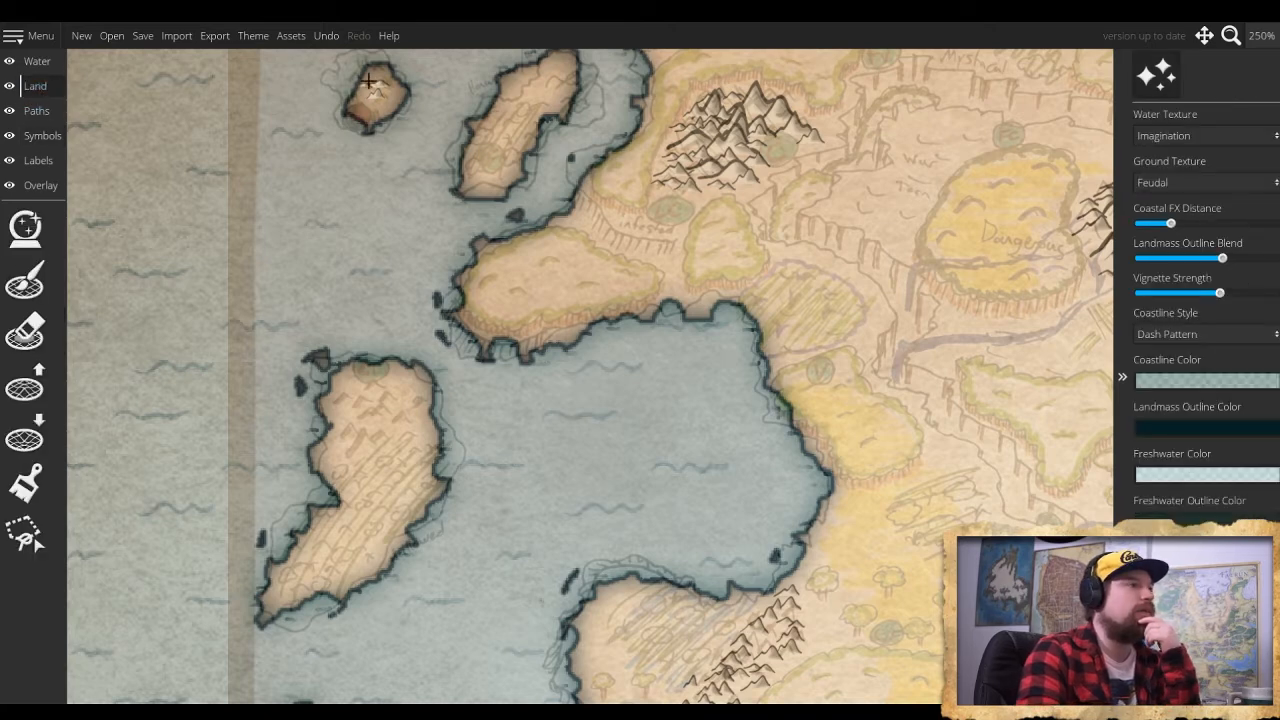
click(33, 294)
mouse_move(362, 93)
mouse_down()
mouse_move(336, 80)
mouse_move(346, 60)
mouse_move(368, 67)
mouse_up()
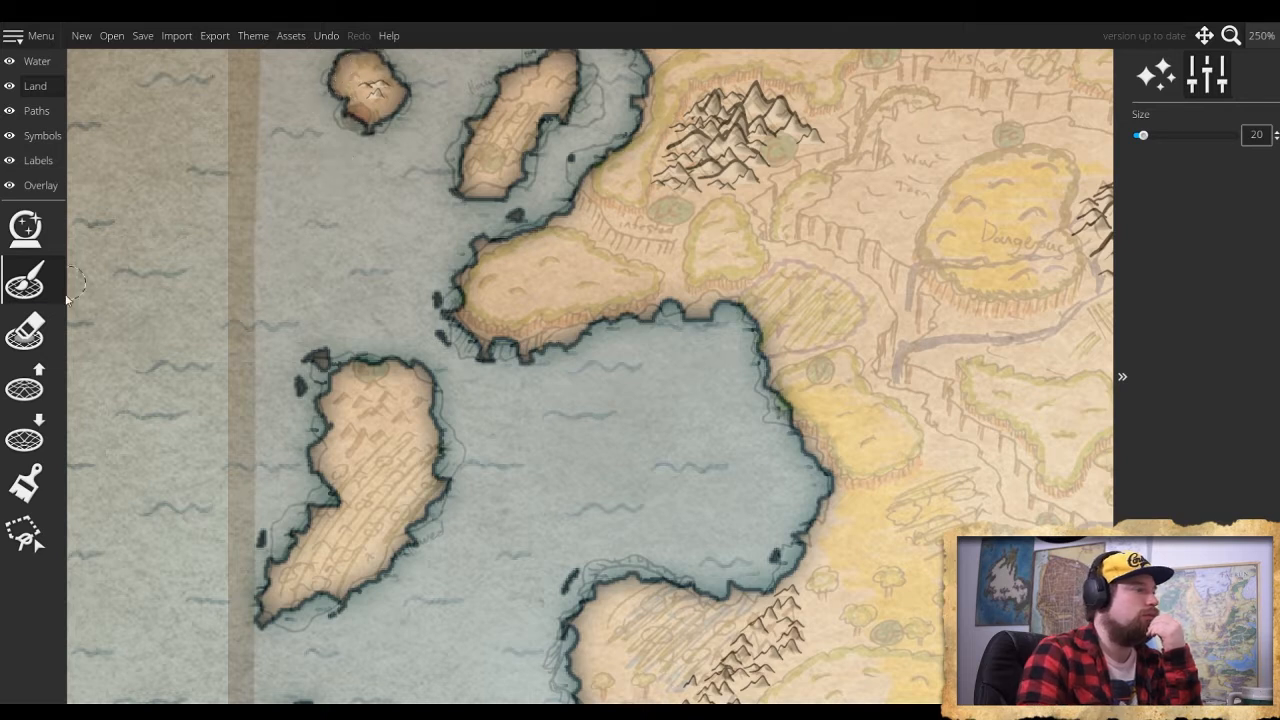
Raise land around the small northwestern island and extend the neighbouring elongated island eastward, using brush size 36 and roughness 1
click(24, 385)
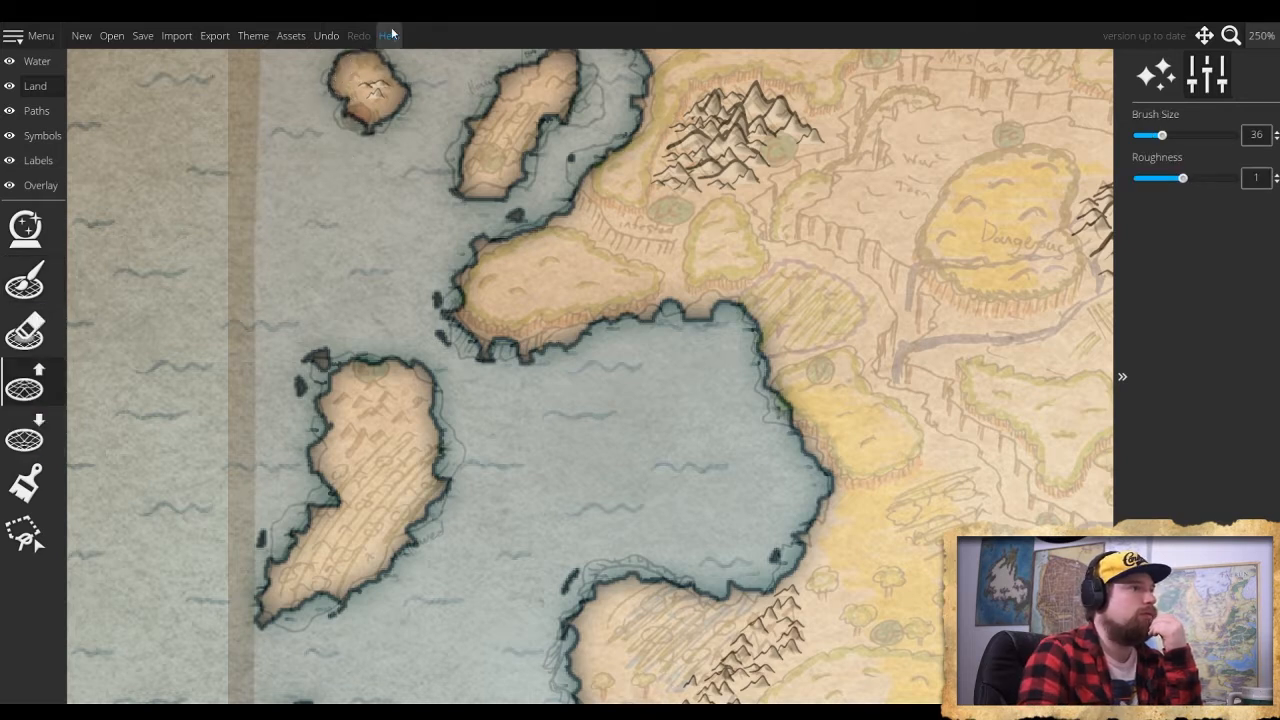
mouse_move(340, 82)
mouse_down()
mouse_move(330, 95)
mouse_move(342, 112)
mouse_move(368, 115)
mouse_move(397, 78)
mouse_up()
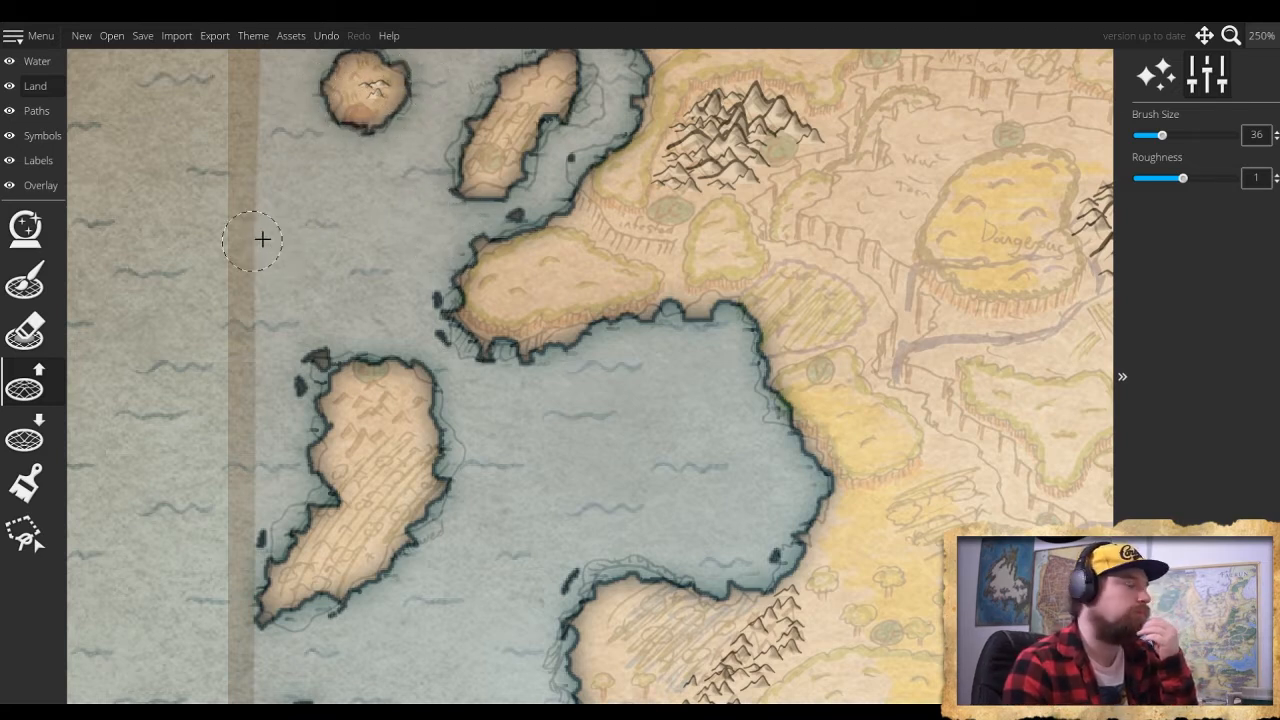
drag(354, 270, 280, 386)
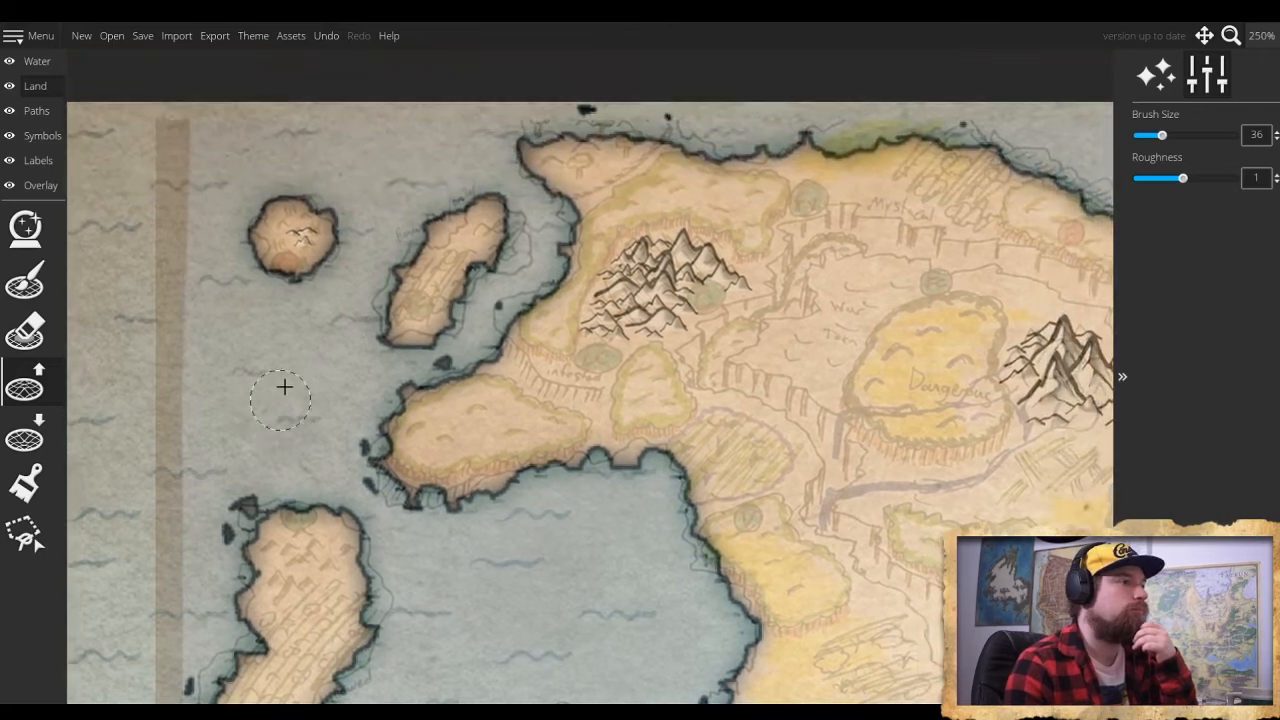
drag(396, 310, 511, 245)
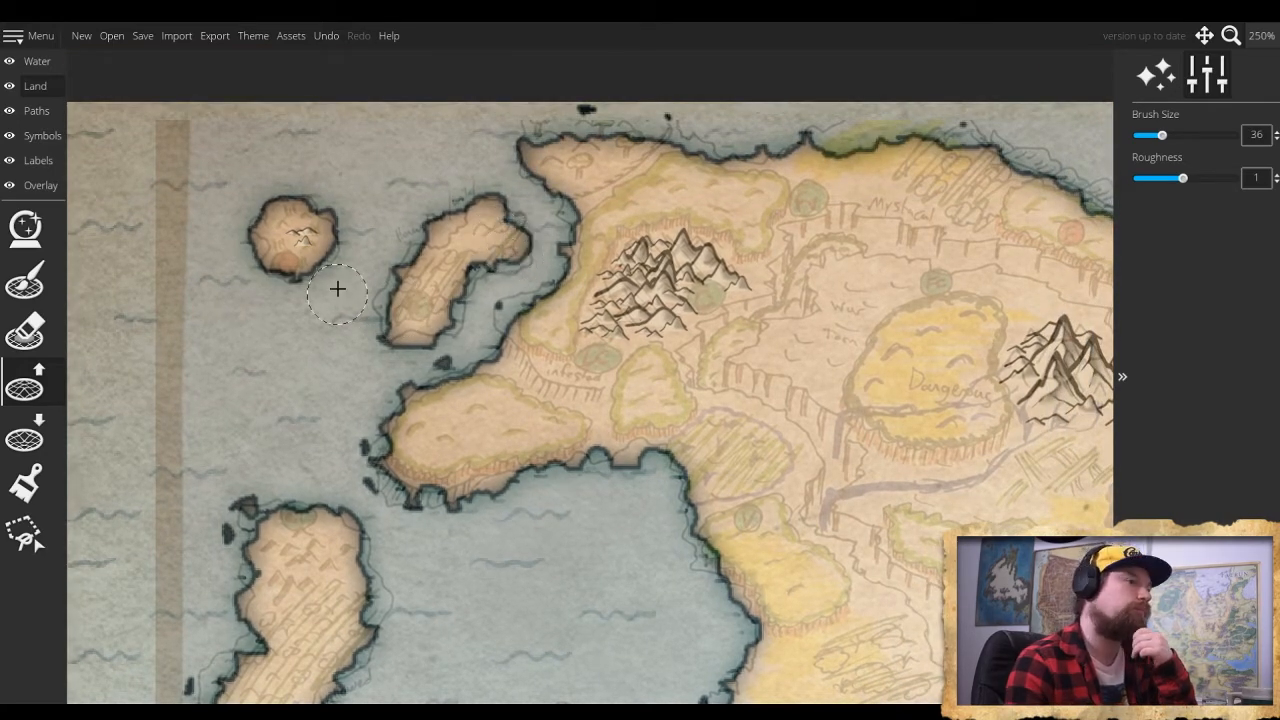
Place scale 25 tall pointed peaks on the eastern half of the bare southwestern island, filling in with smaller ones down to scale 15
drag(314, 409, 354, 151)
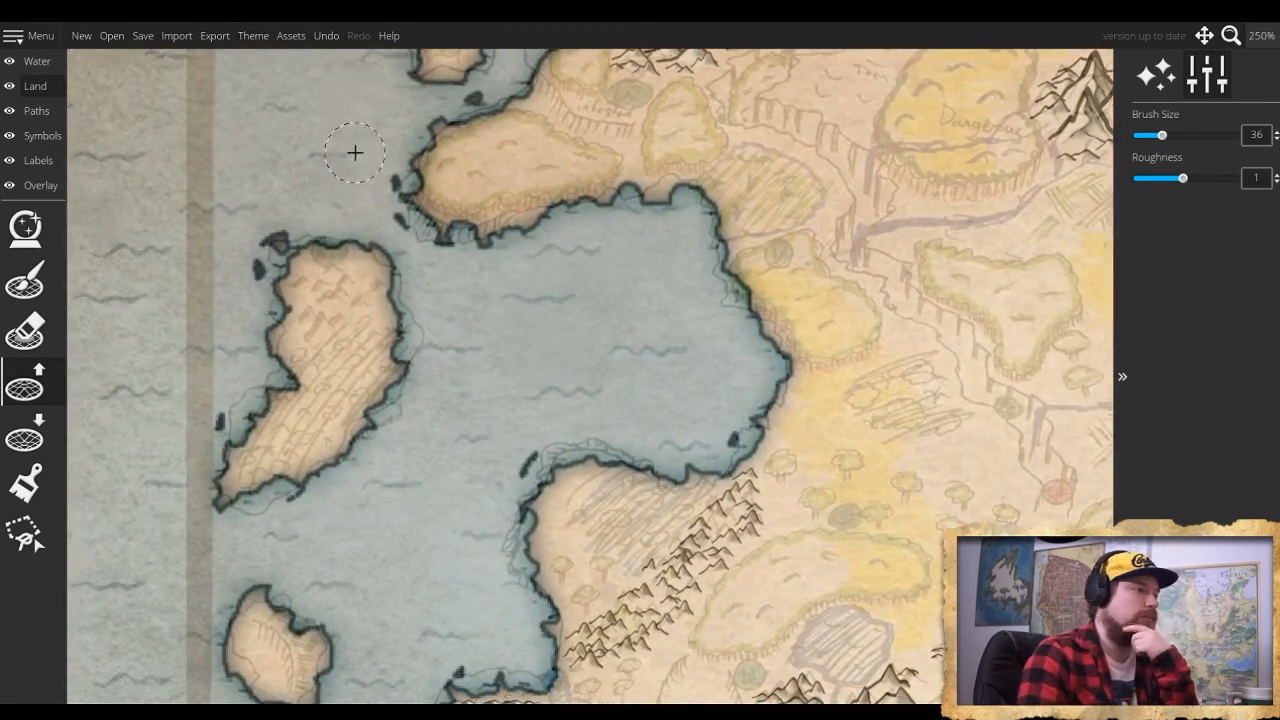
drag(480, 517, 497, 465)
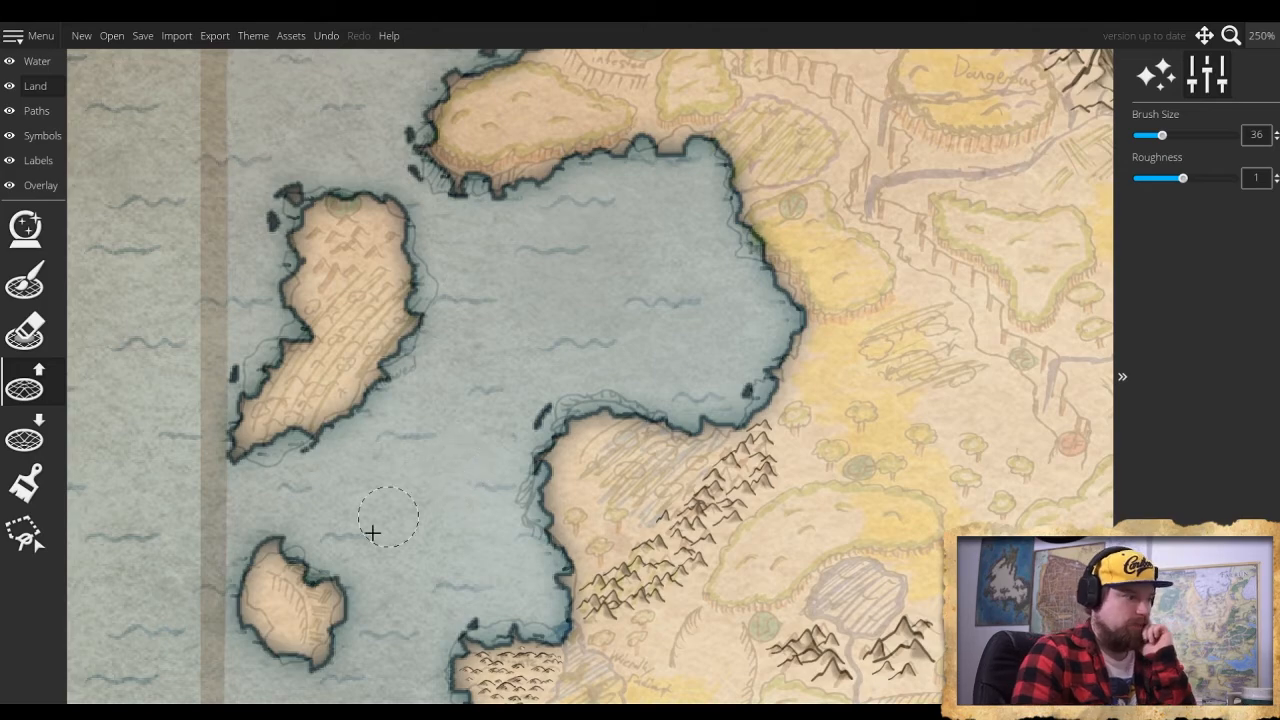
mouse_move(366, 568)
mouse_down()
mouse_move(386, 443)
mouse_move(295, 252)
mouse_up()
drag(361, 530, 314, 411)
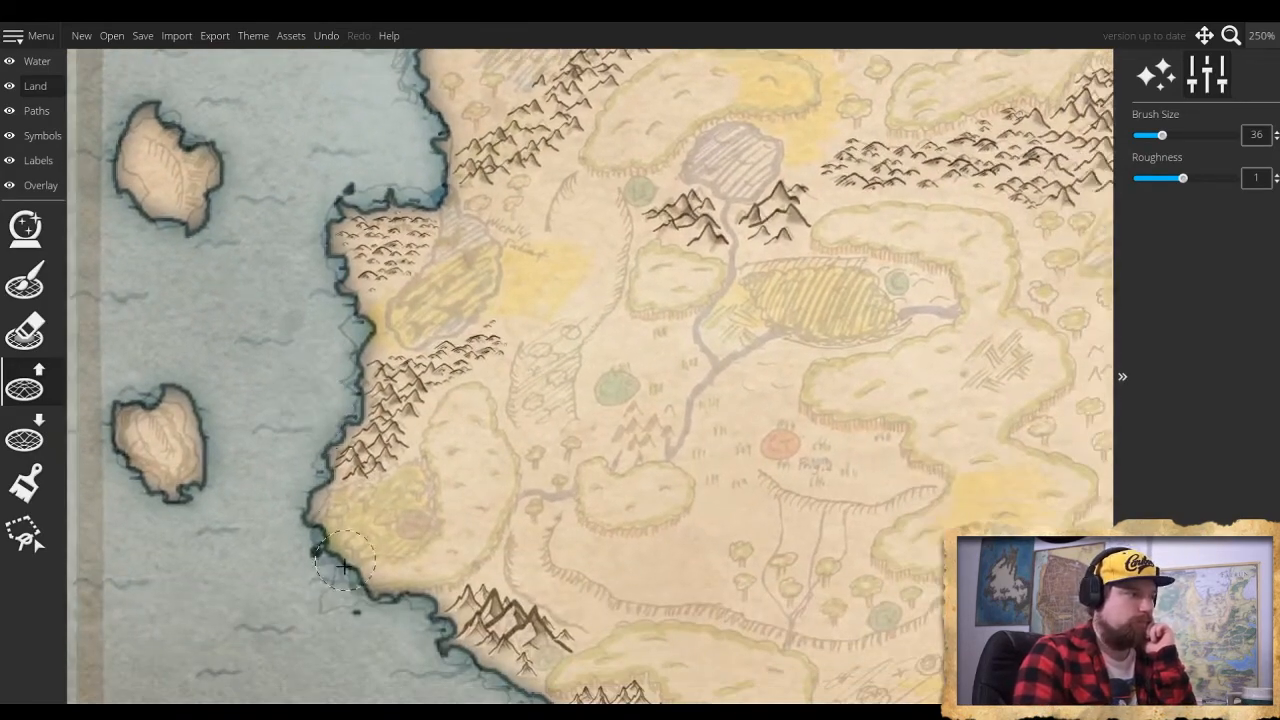
mouse_move(346, 590)
mouse_down()
mouse_move(302, 521)
mouse_move(494, 385)
mouse_move(586, 234)
mouse_up()
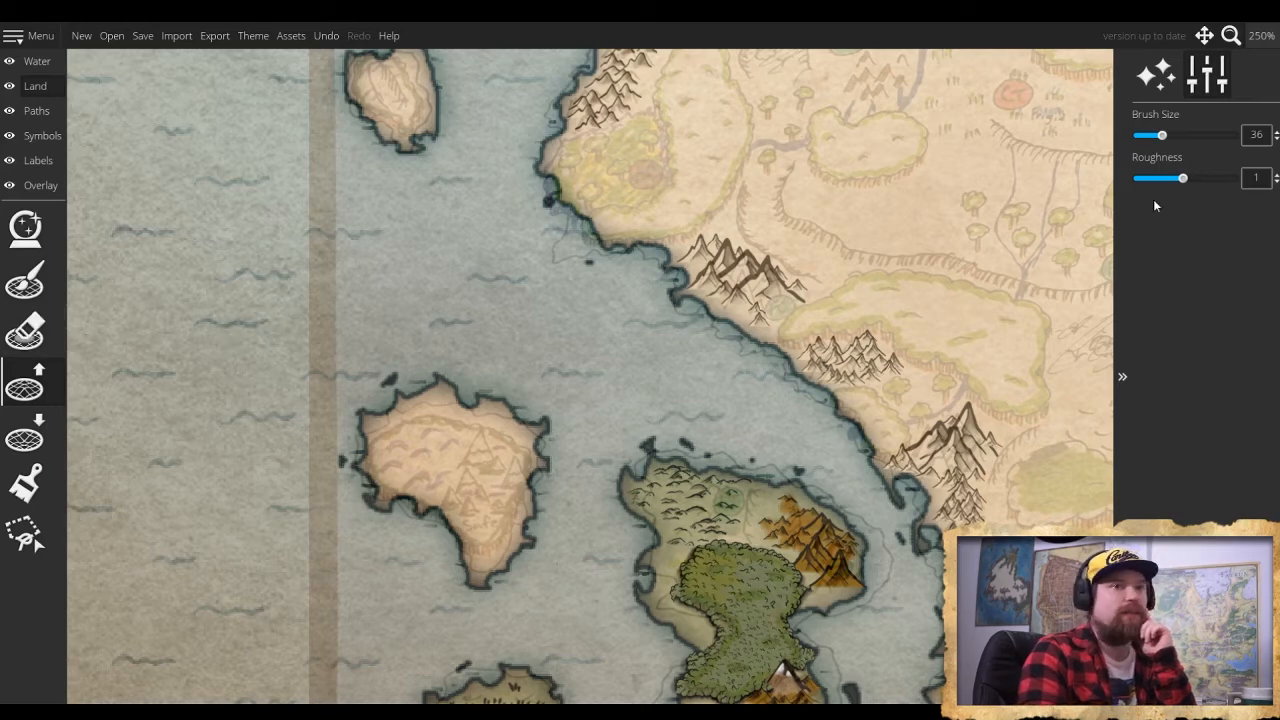
drag(715, 398, 477, 198)
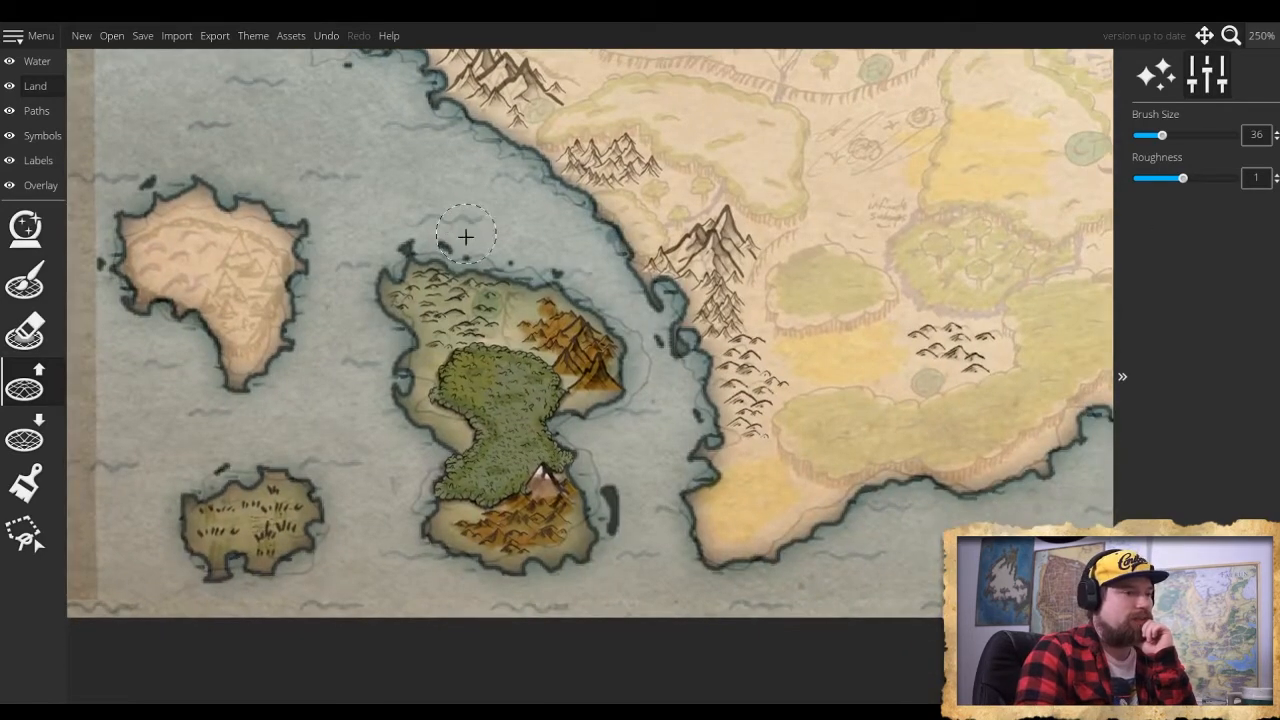
drag(453, 277, 520, 364)
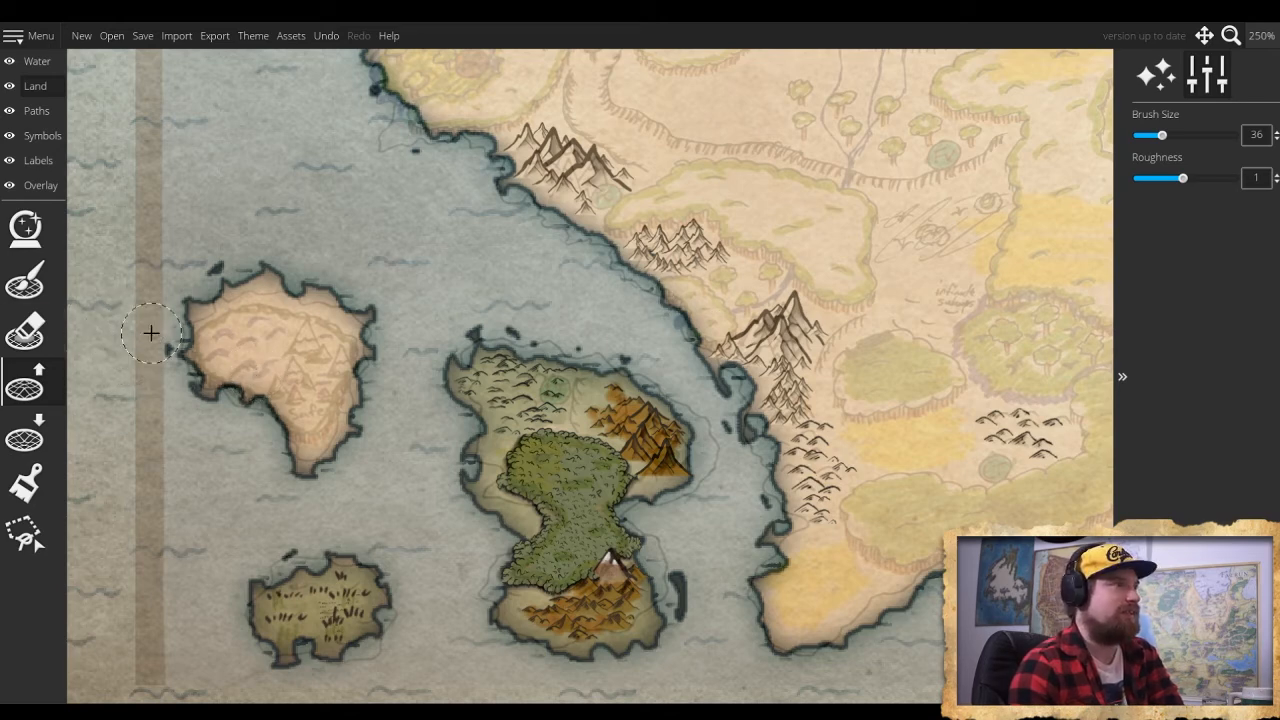
click(38, 135)
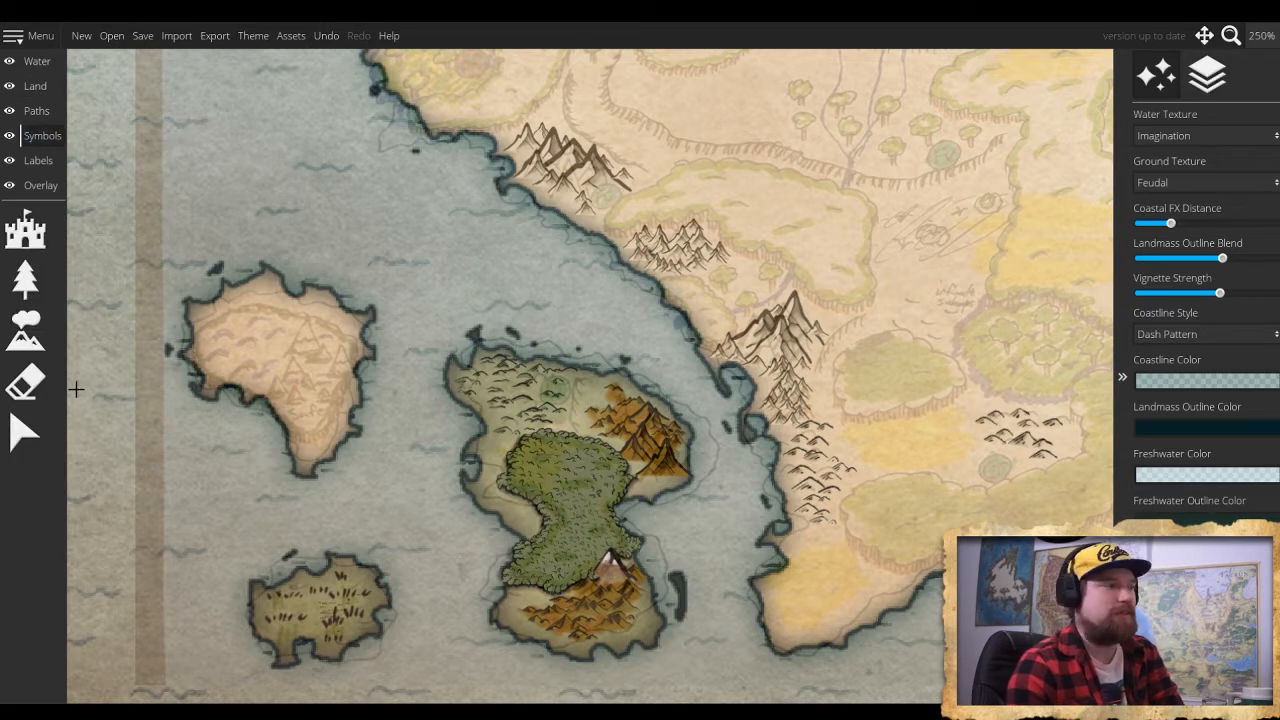
click(25, 330)
click(1201, 470)
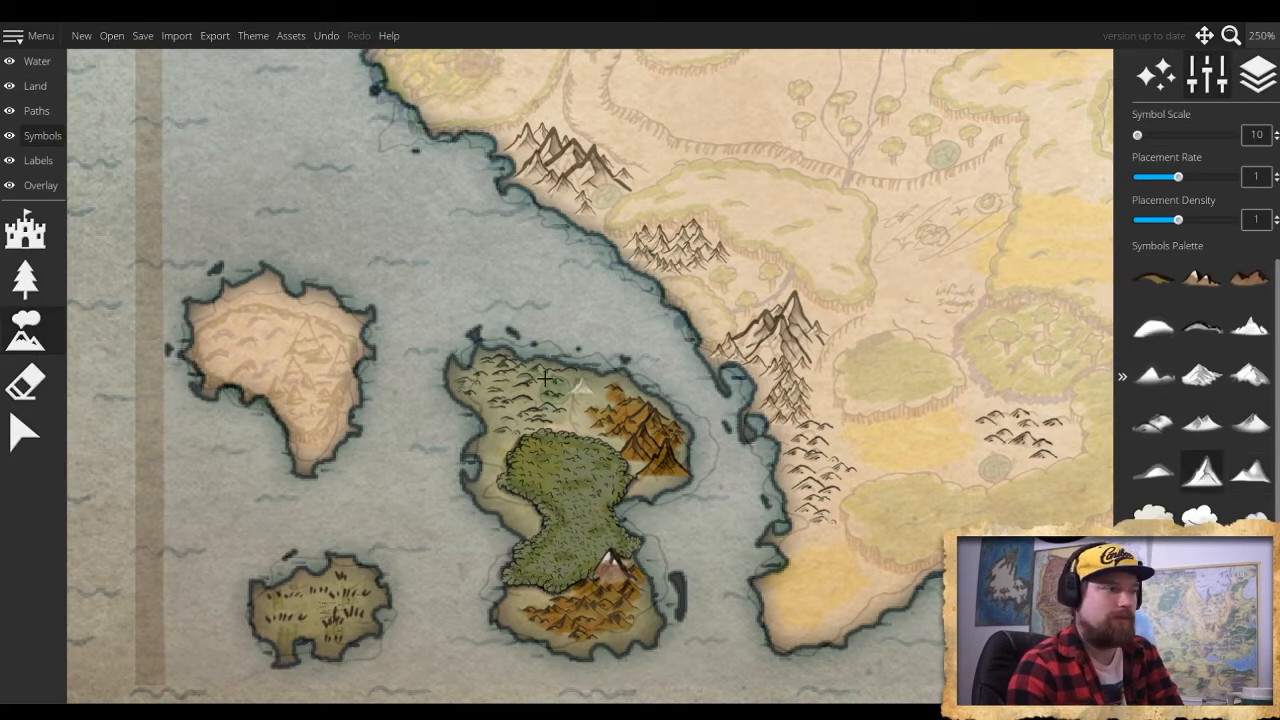
scroll(323, 355, up, 3)
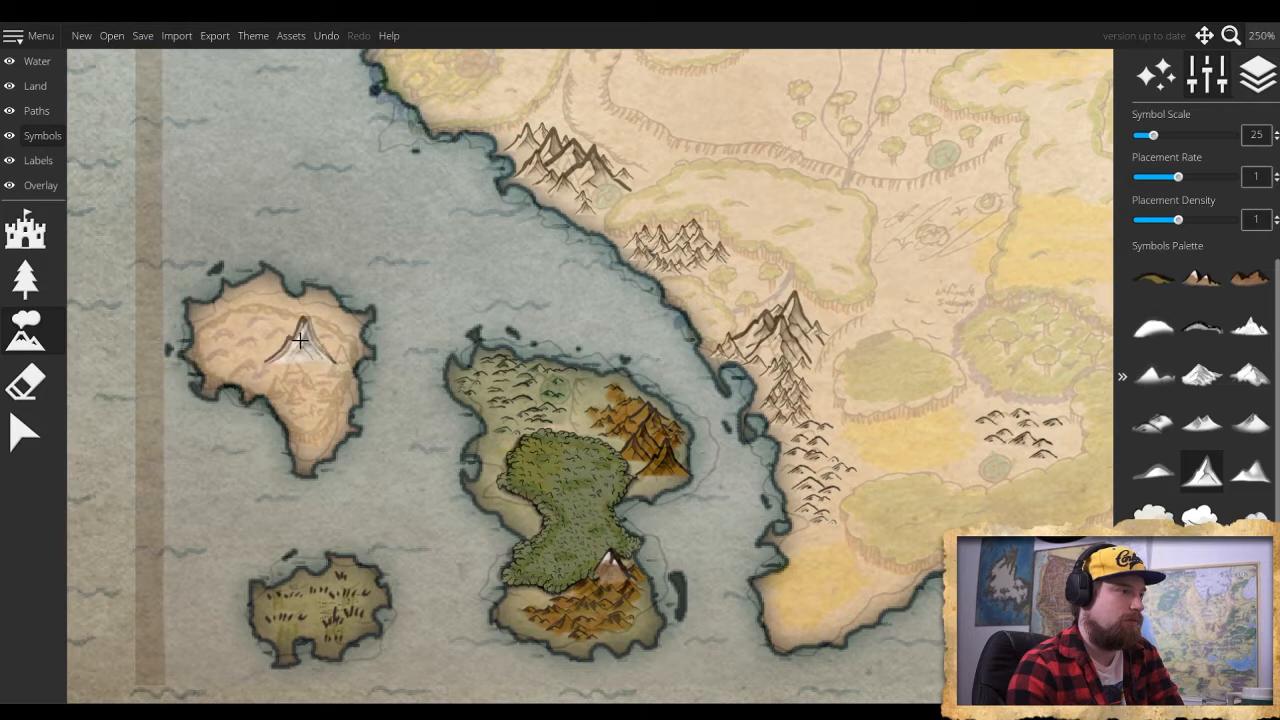
click(327, 358)
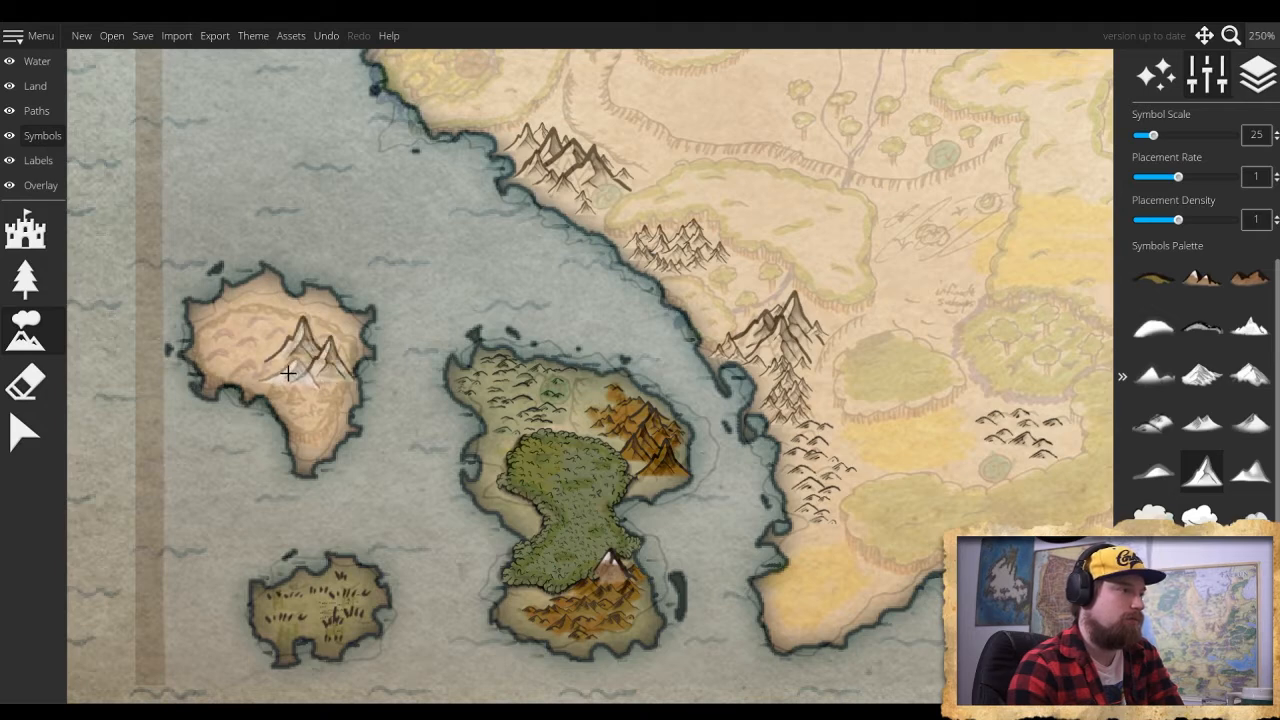
click(294, 375)
scroll(305, 391, down, 2)
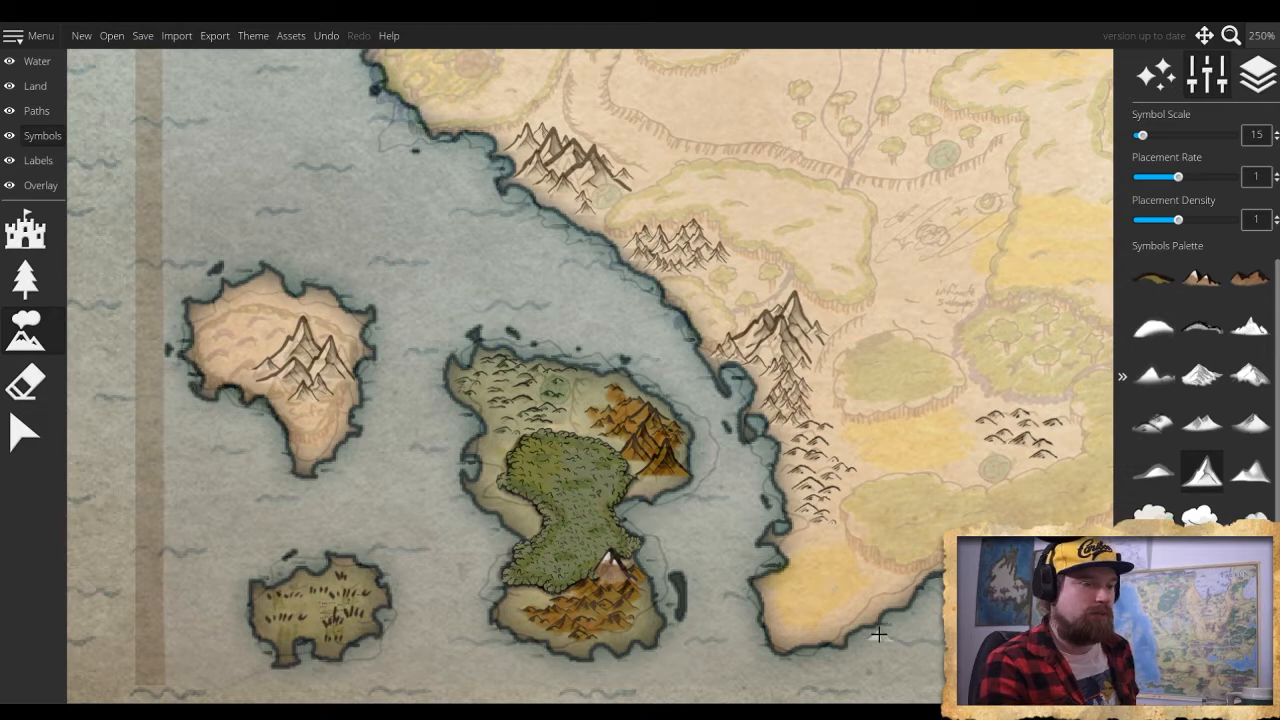
Switch to placing structure and object symbols, and show the symbols of all sets in the palette
drag(892, 597, 596, 562)
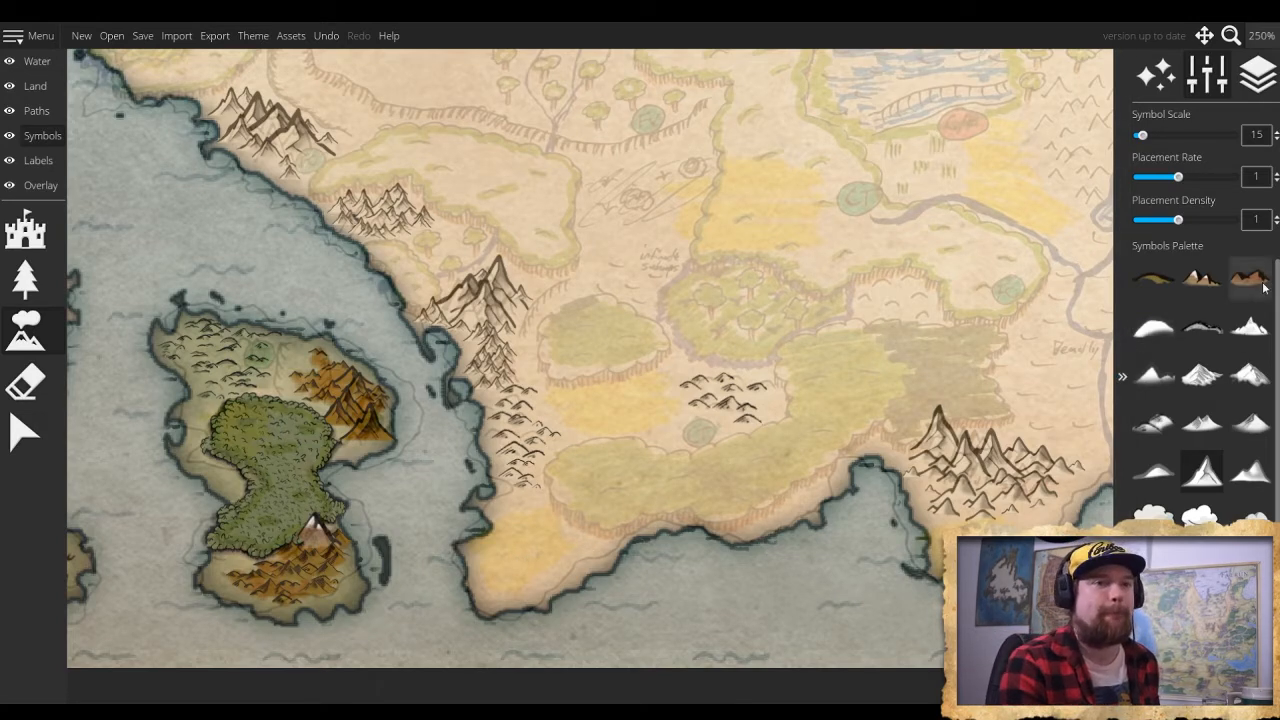
click(25, 279)
click(33, 236)
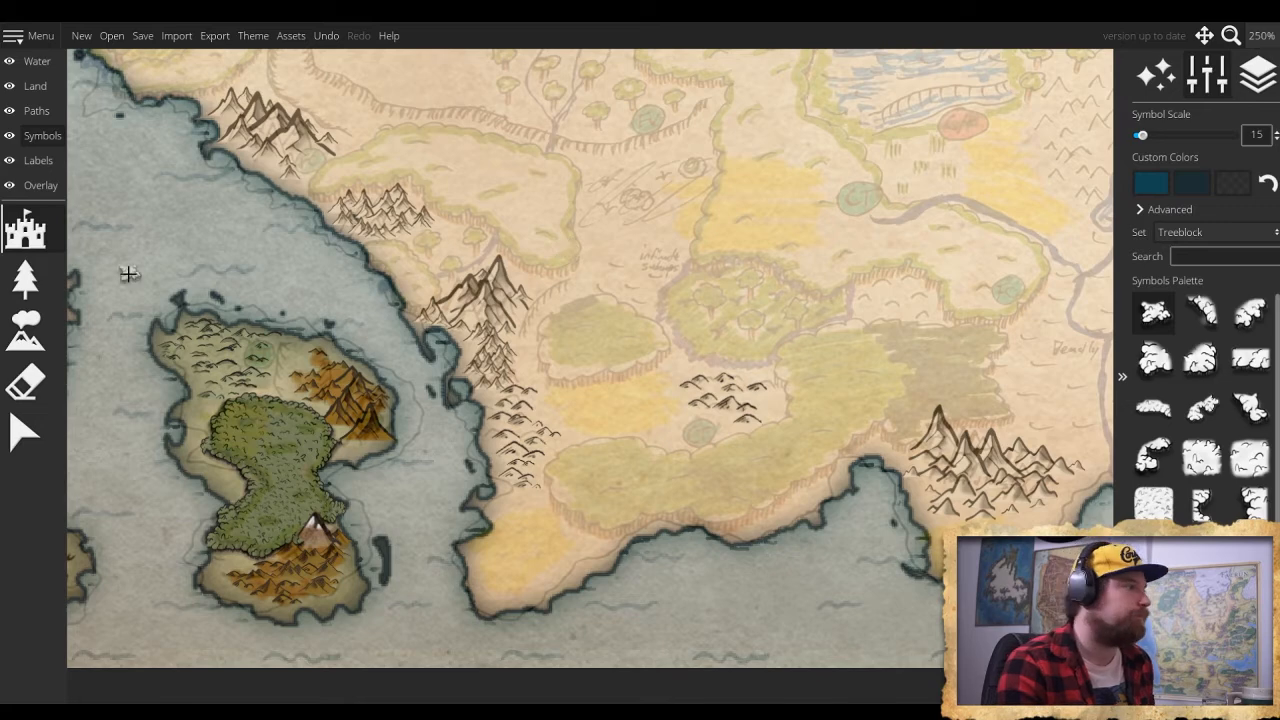
click(25, 278)
click(31, 247)
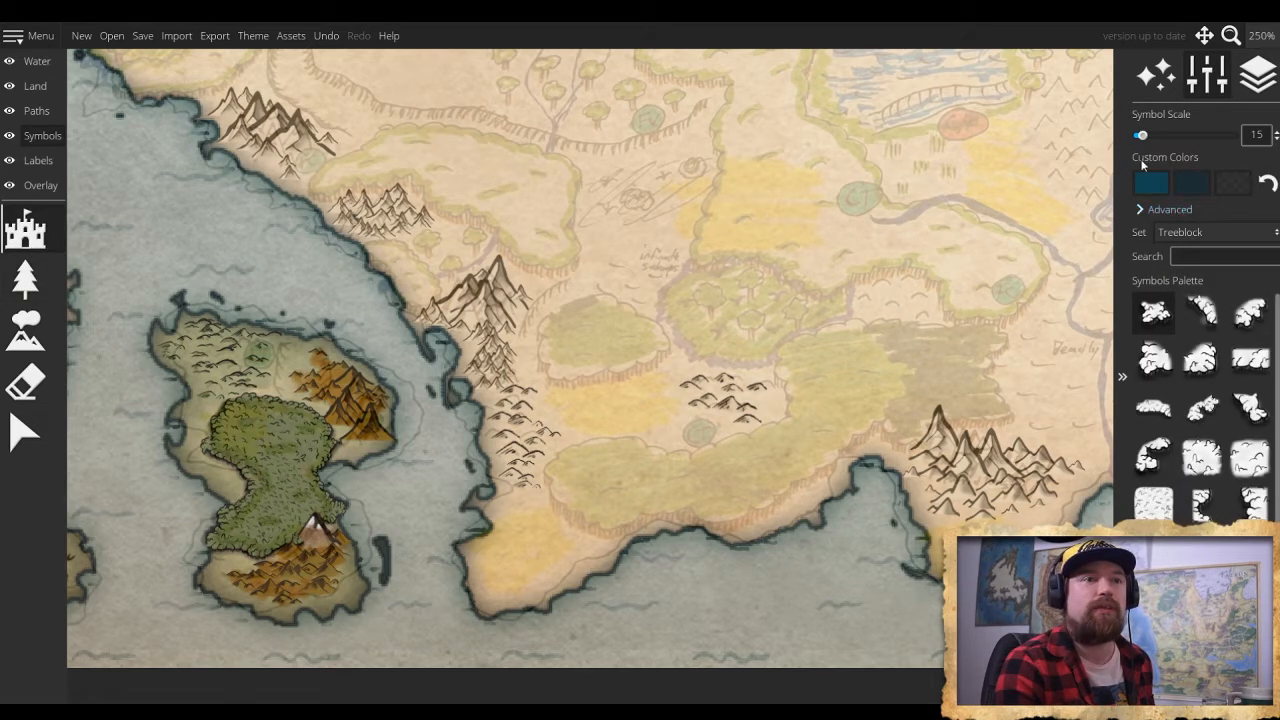
click(1171, 232)
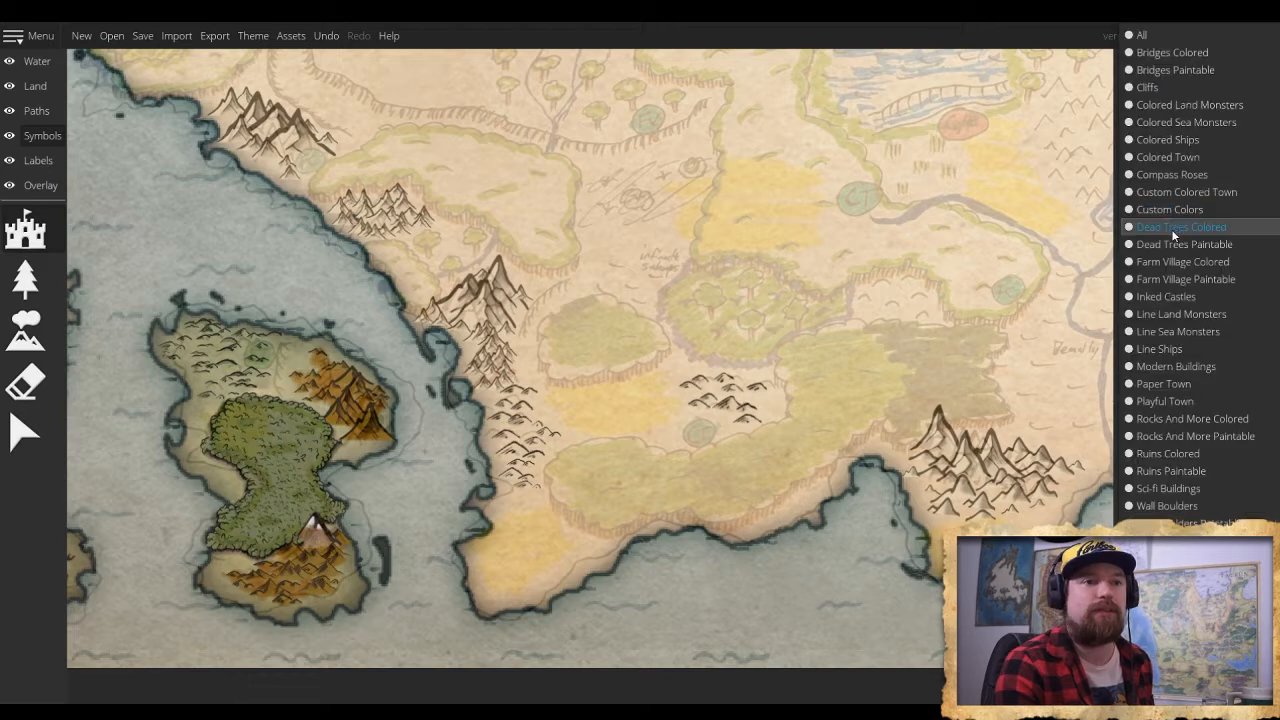
scroll(1173, 306, down, 3)
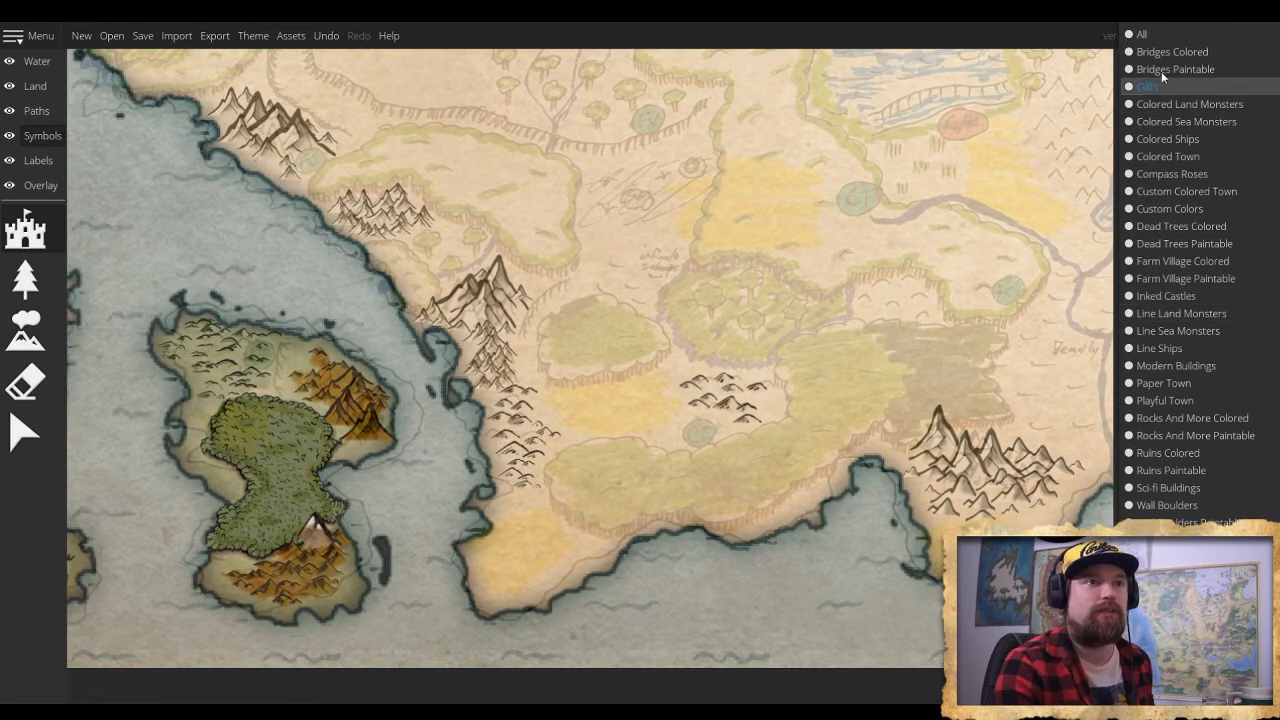
click(1152, 36)
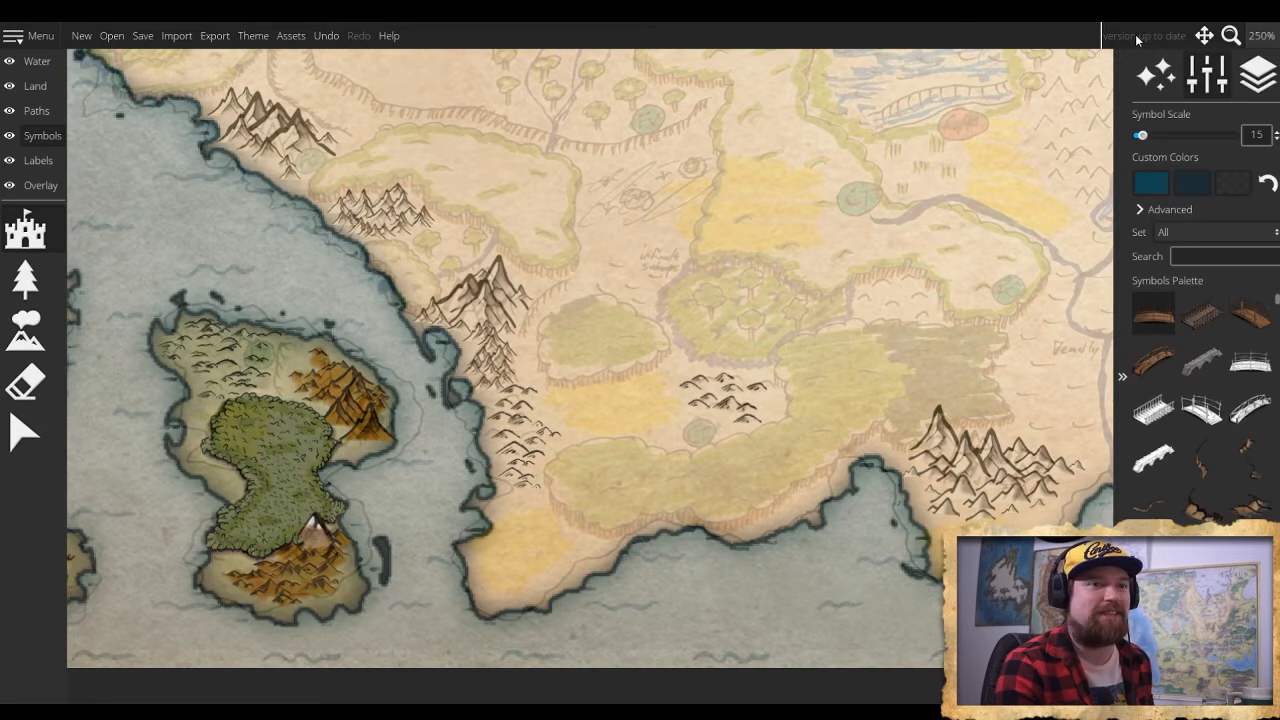
Look through the full symbol palette, examining the ships, compass roses, towns, dead trees, farm fields, monsters and rocks on offer
scroll(1230, 357, down, 10)
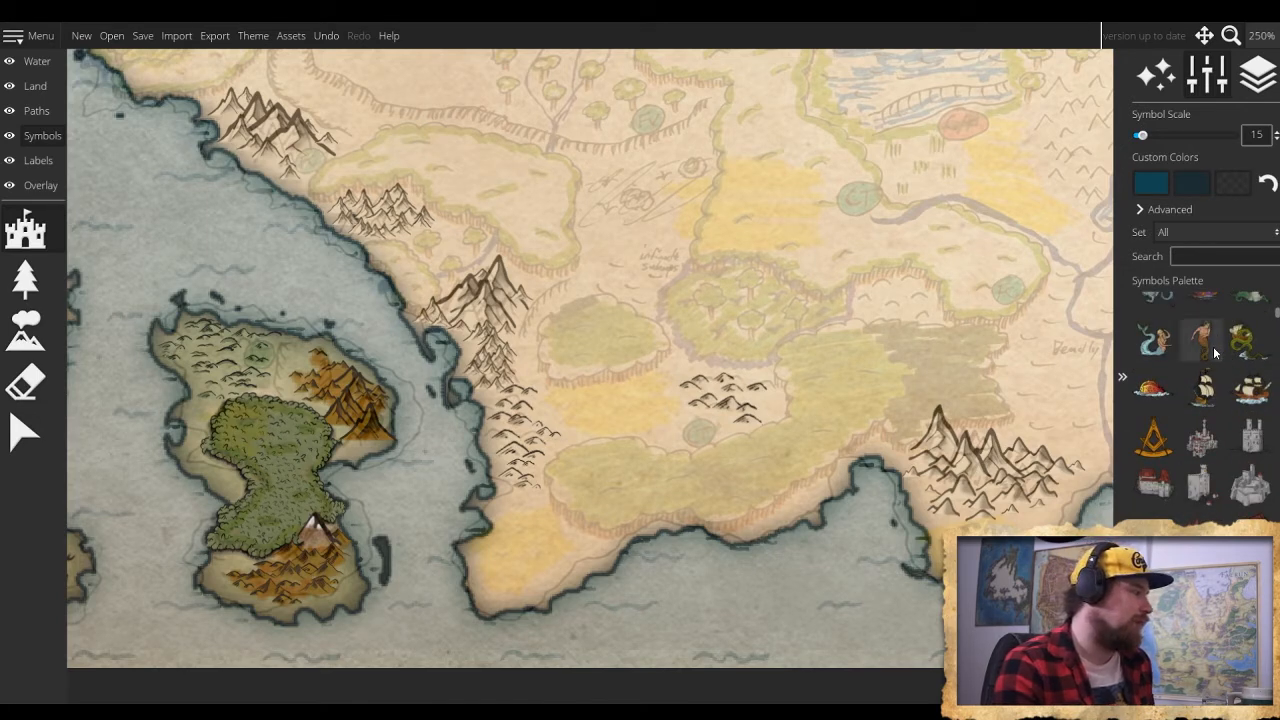
scroll(1213, 346, down, 1)
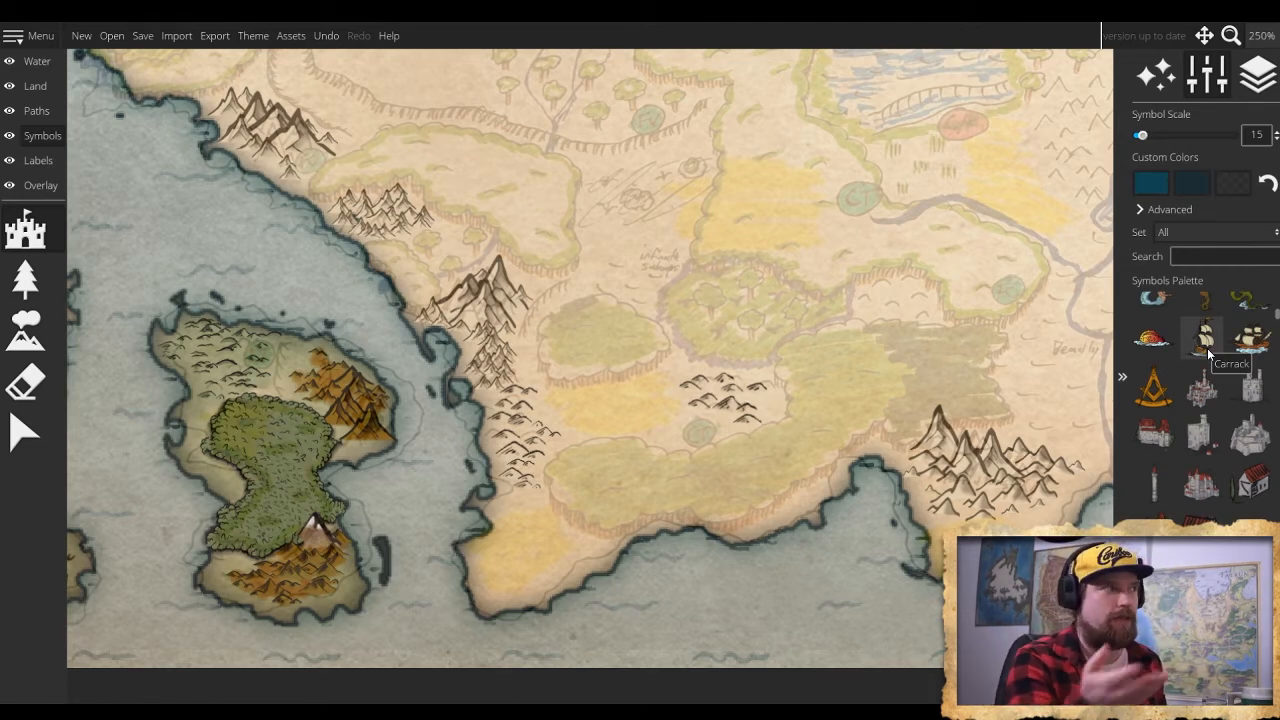
scroll(1195, 400, down, 3)
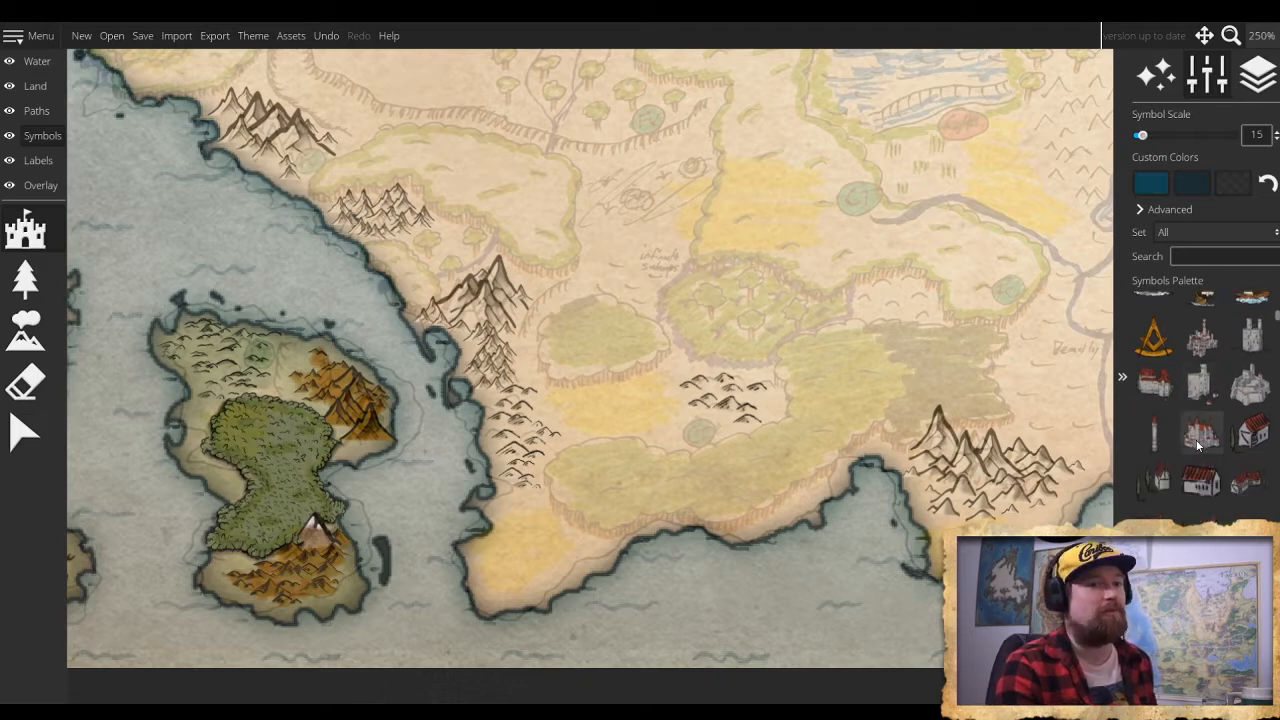
scroll(1187, 437, down, 4)
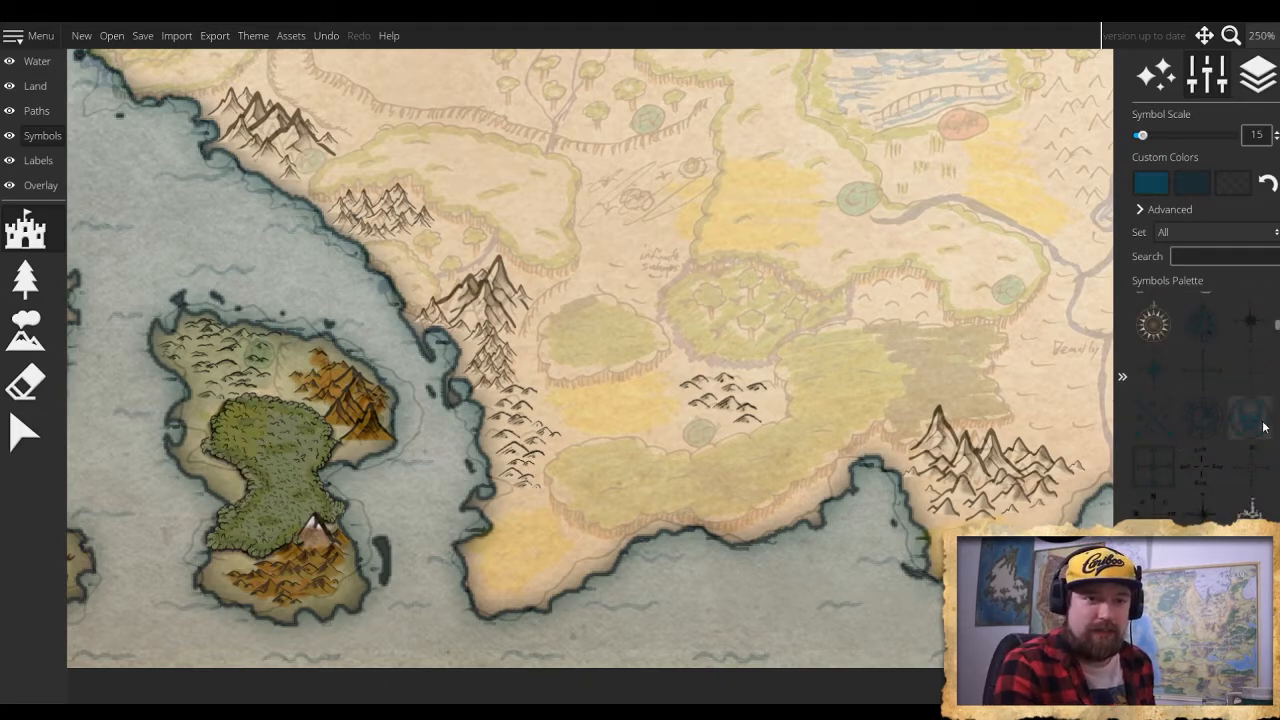
click(1245, 427)
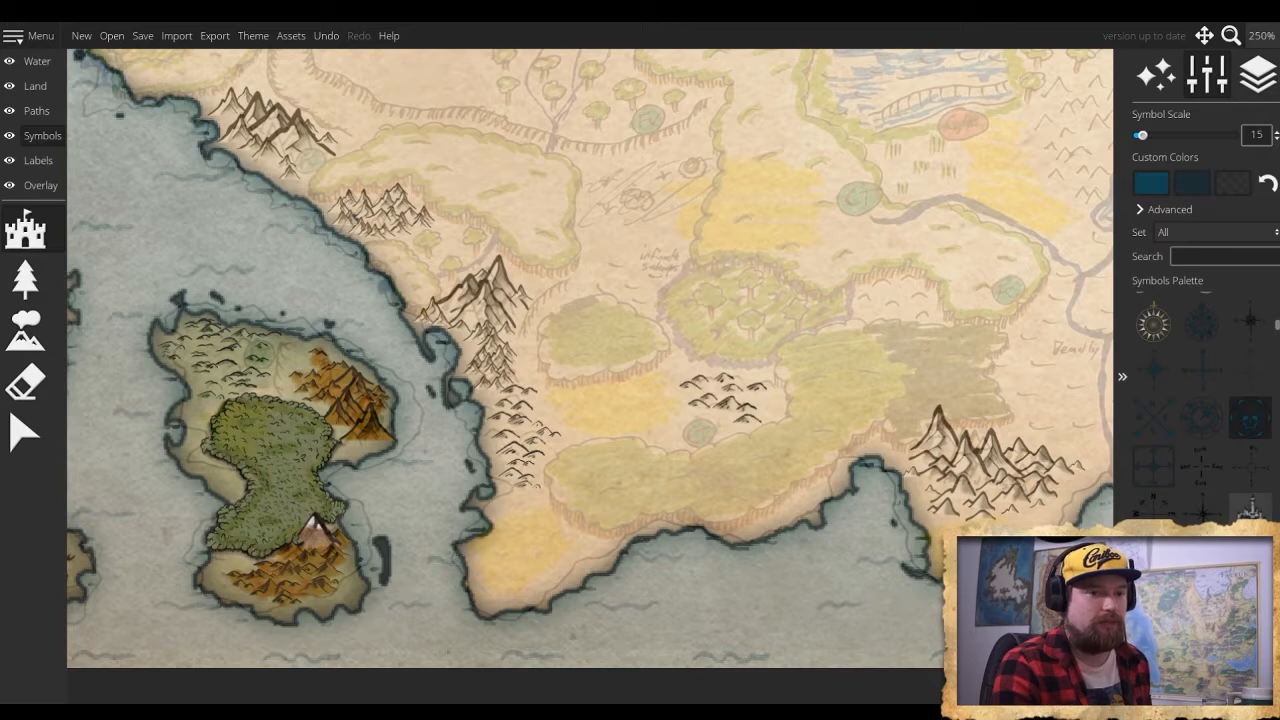
scroll(1250, 505, down, 5)
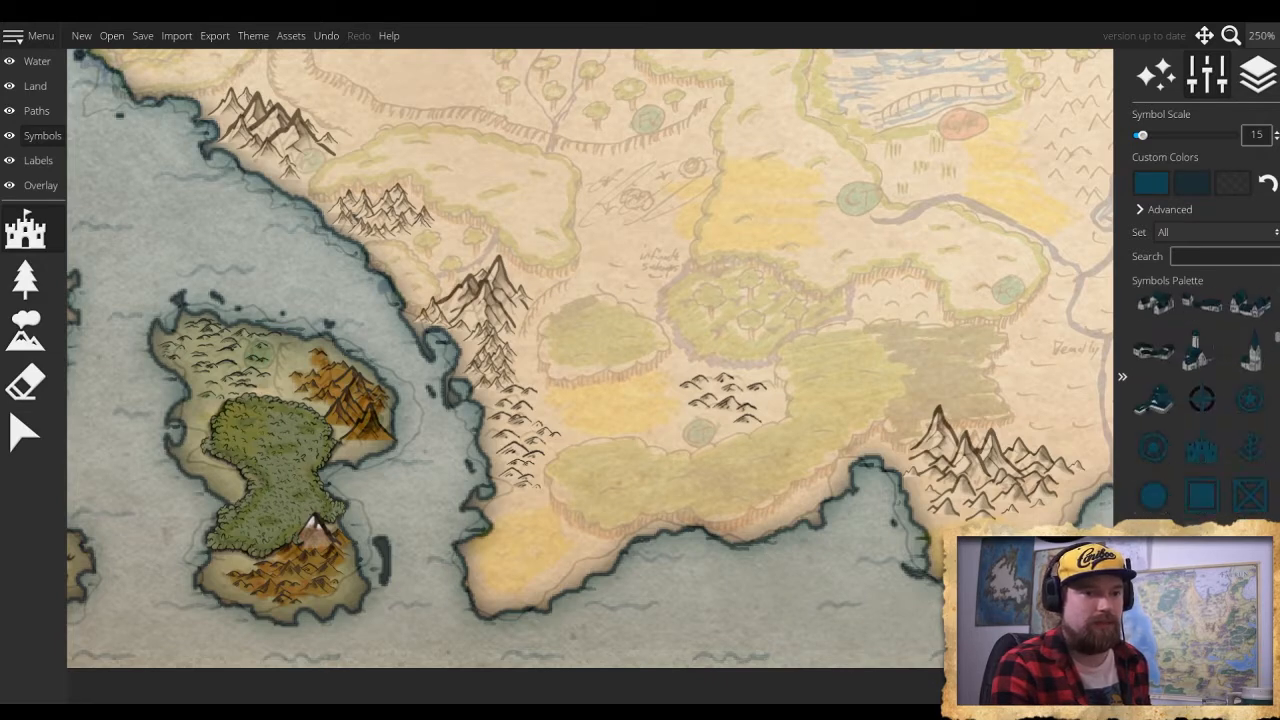
scroll(1202, 400, down, 5)
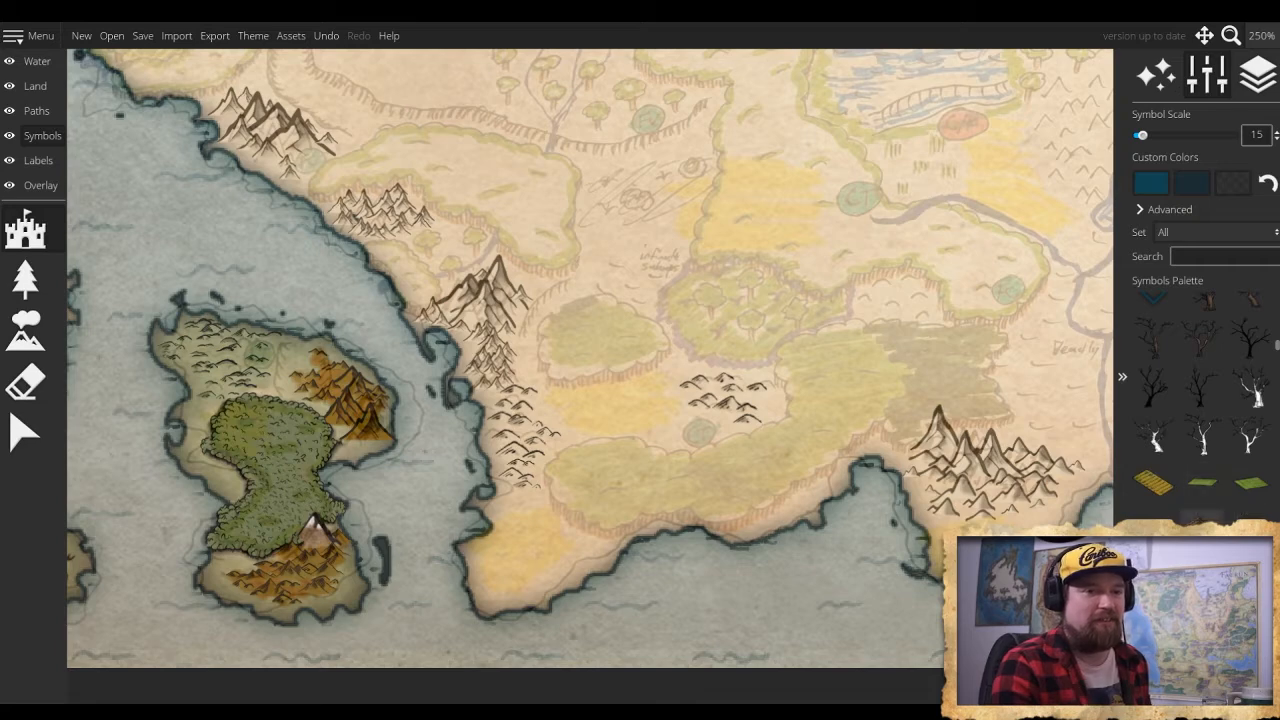
scroll(1202, 400, down, 3)
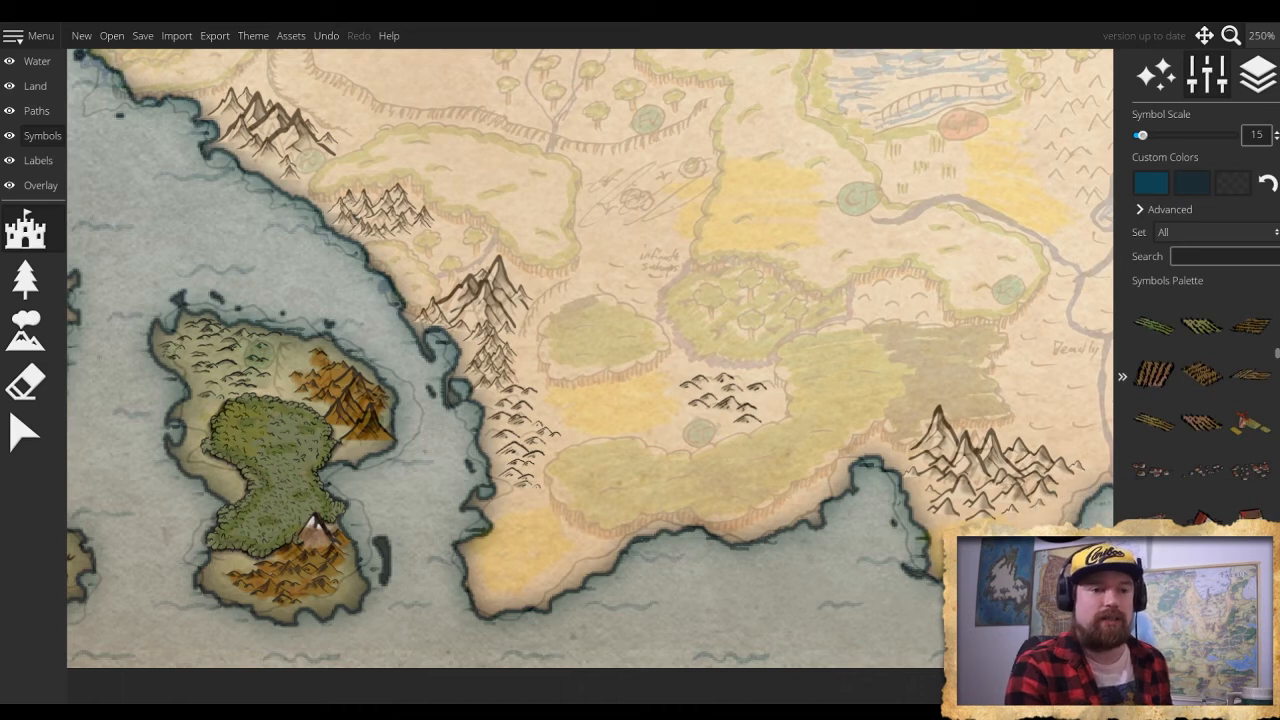
scroll(1203, 450, down, 3)
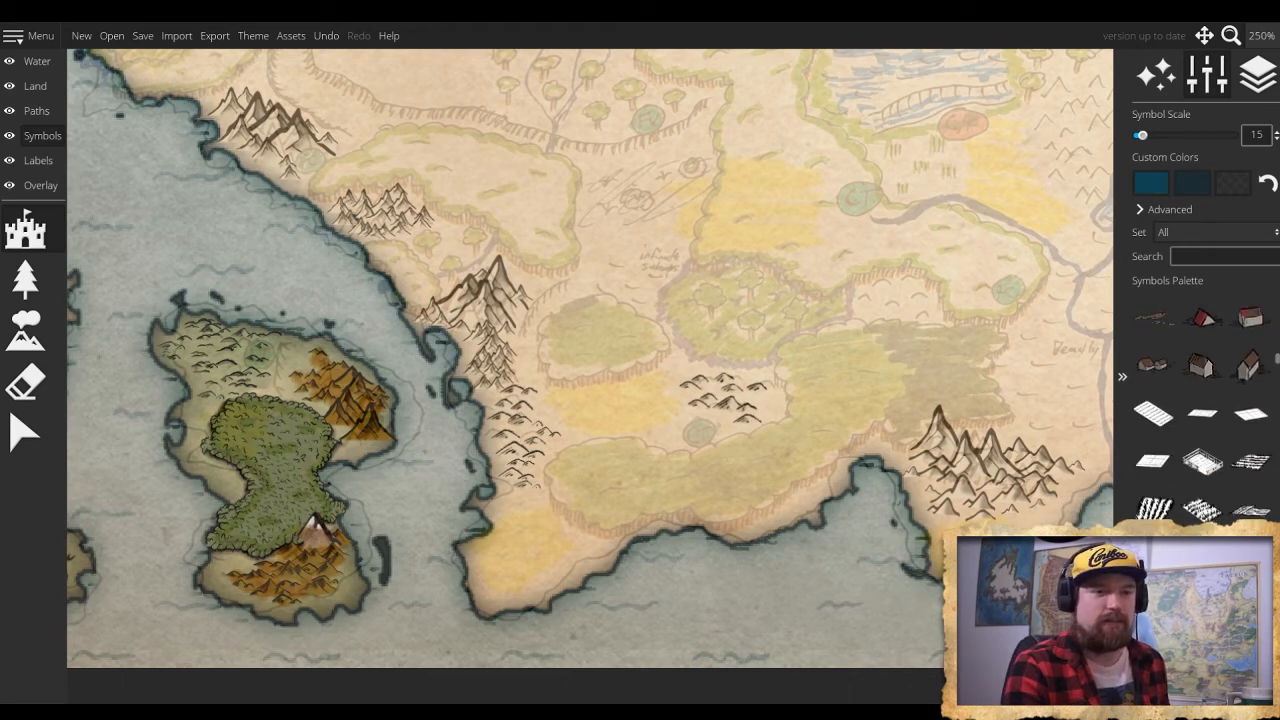
scroll(1153, 460, down, 3)
scroll(1200, 460, down, 6)
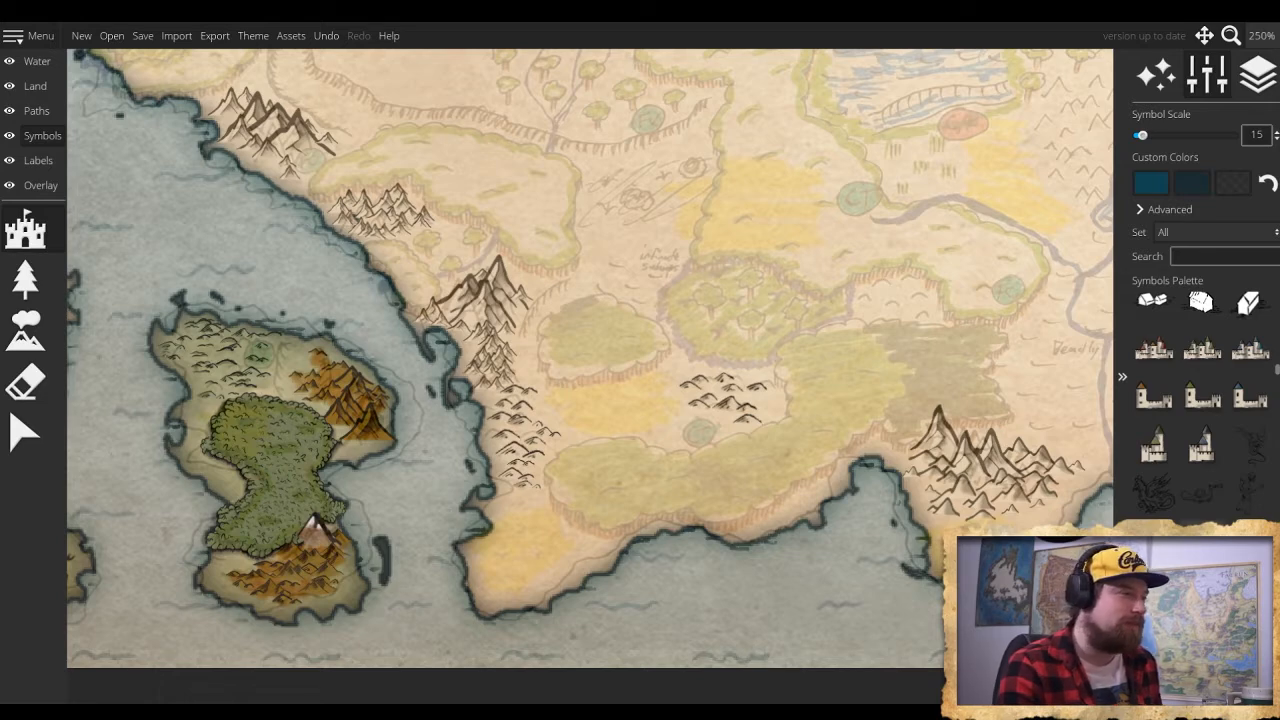
scroll(1200, 400, down, 2)
scroll(1200, 400, down, 1)
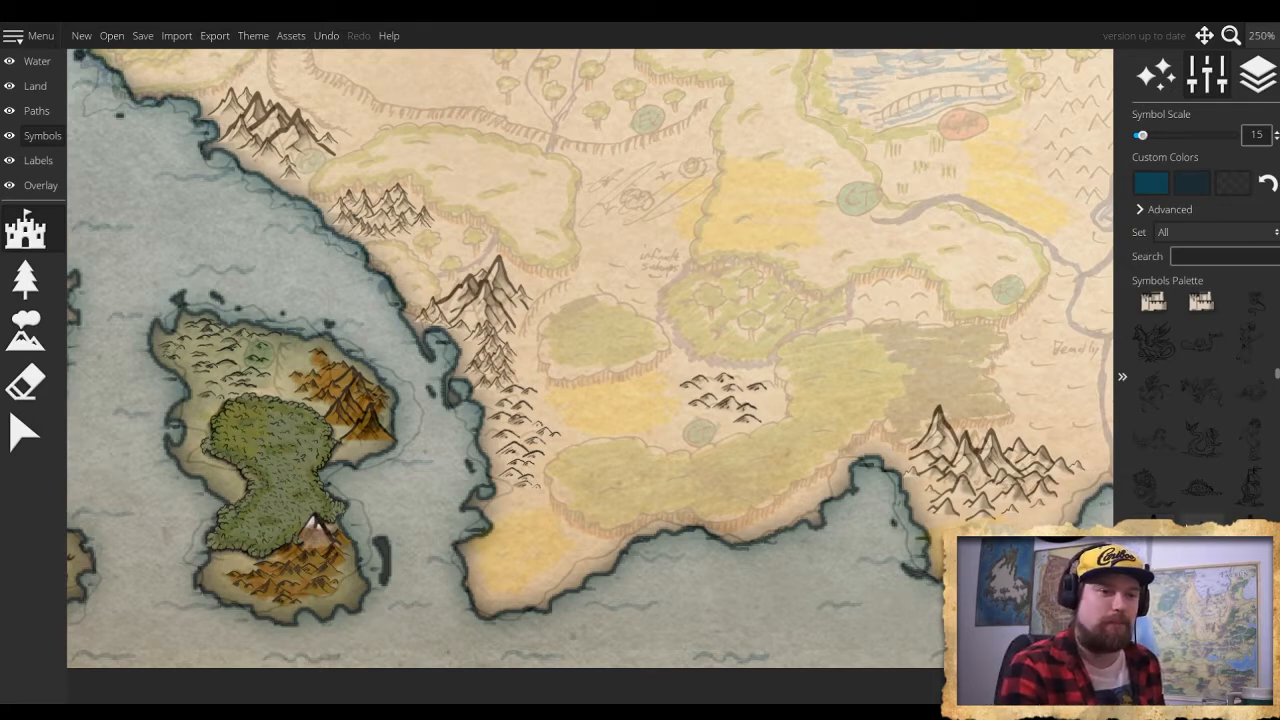
scroll(1200, 400, down, 2)
scroll(1200, 480, down, 1)
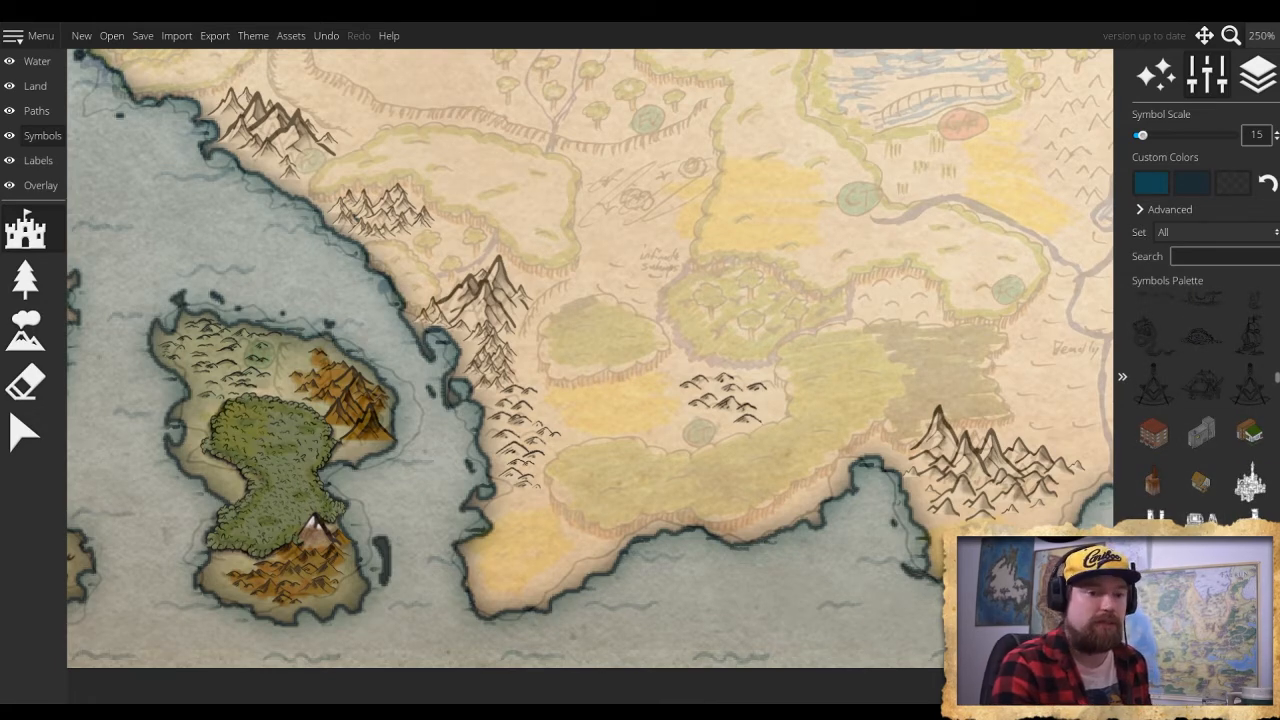
scroll(1200, 430, down, 4)
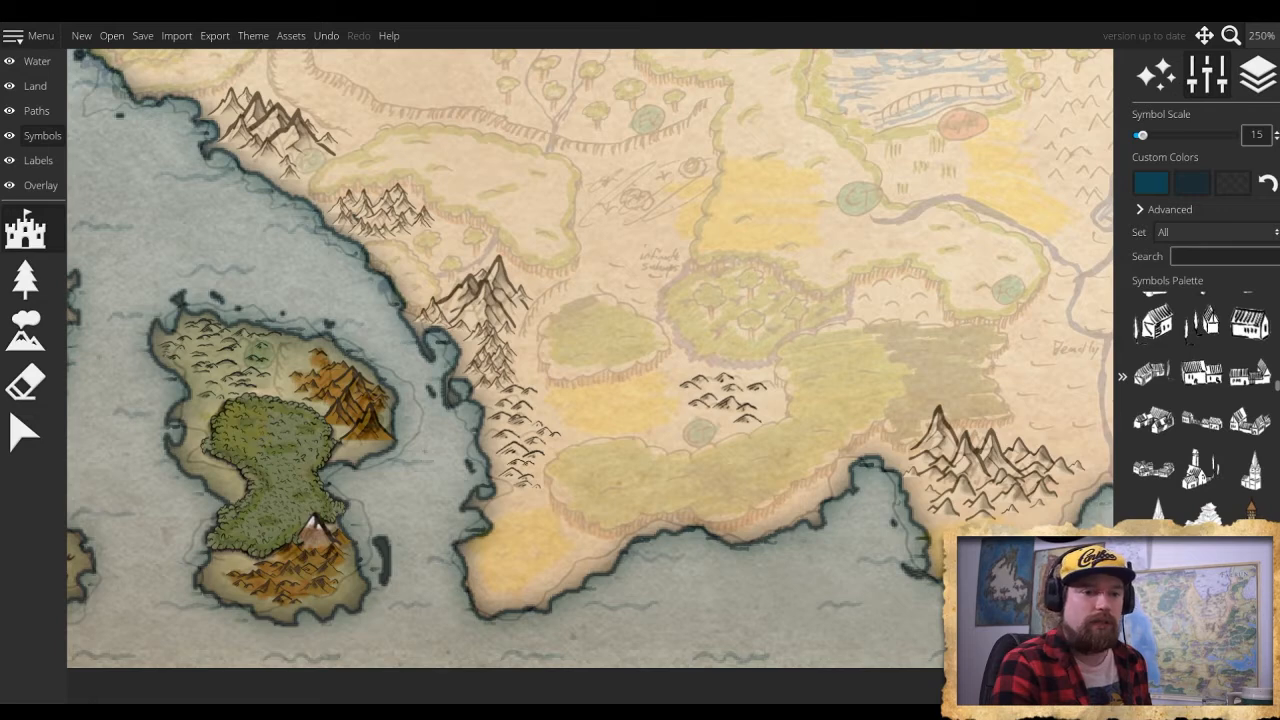
scroll(1200, 410, down, 5)
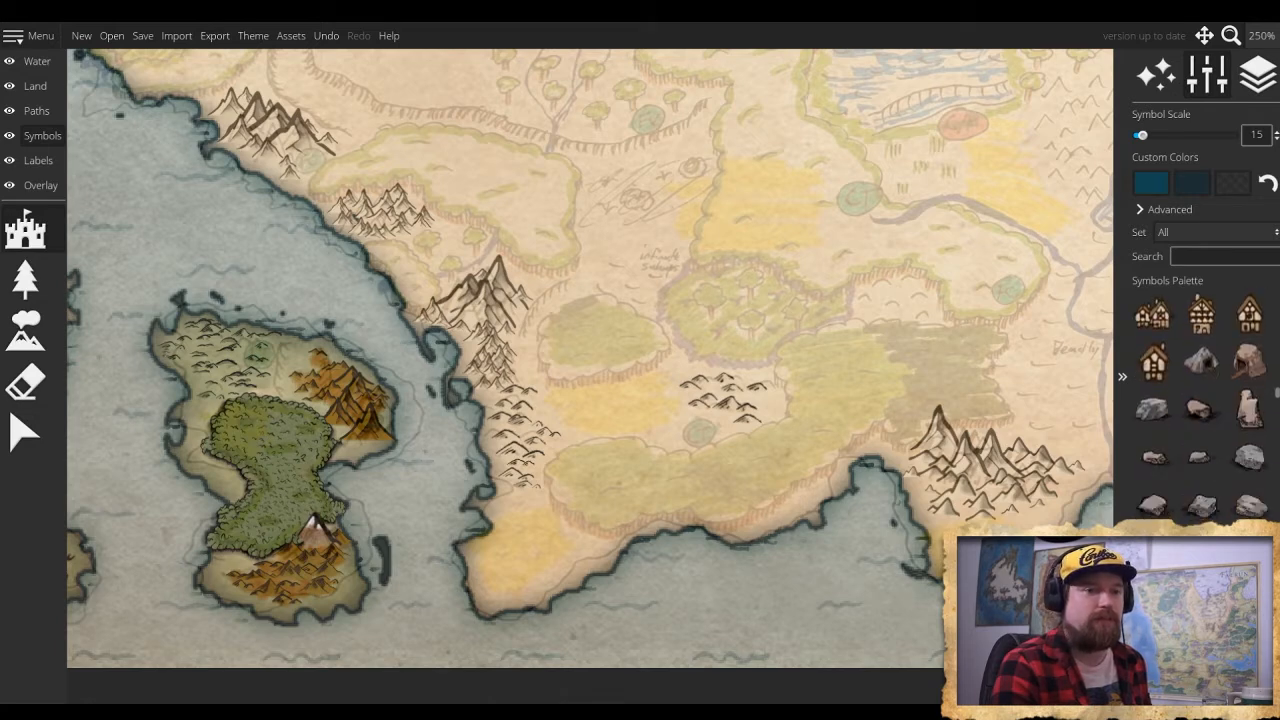
scroll(1200, 410, down, 1)
scroll(1200, 410, down, 1)
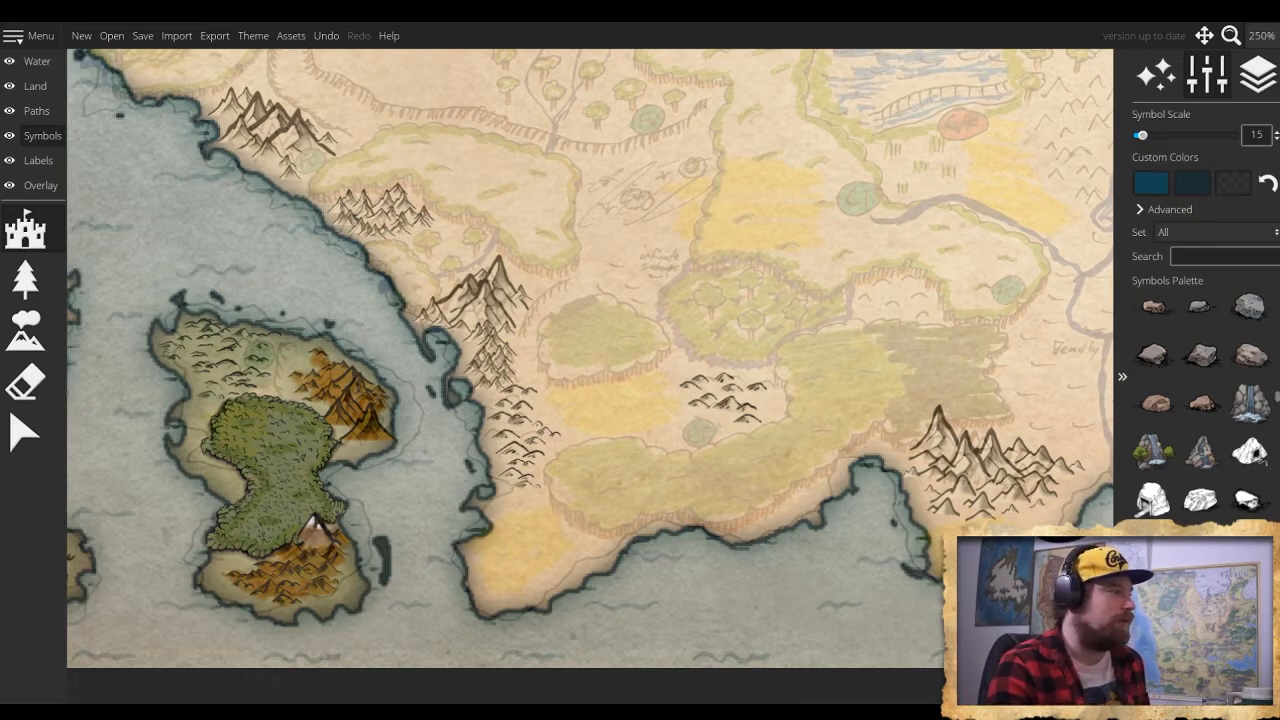
scroll(1200, 410, down, 2)
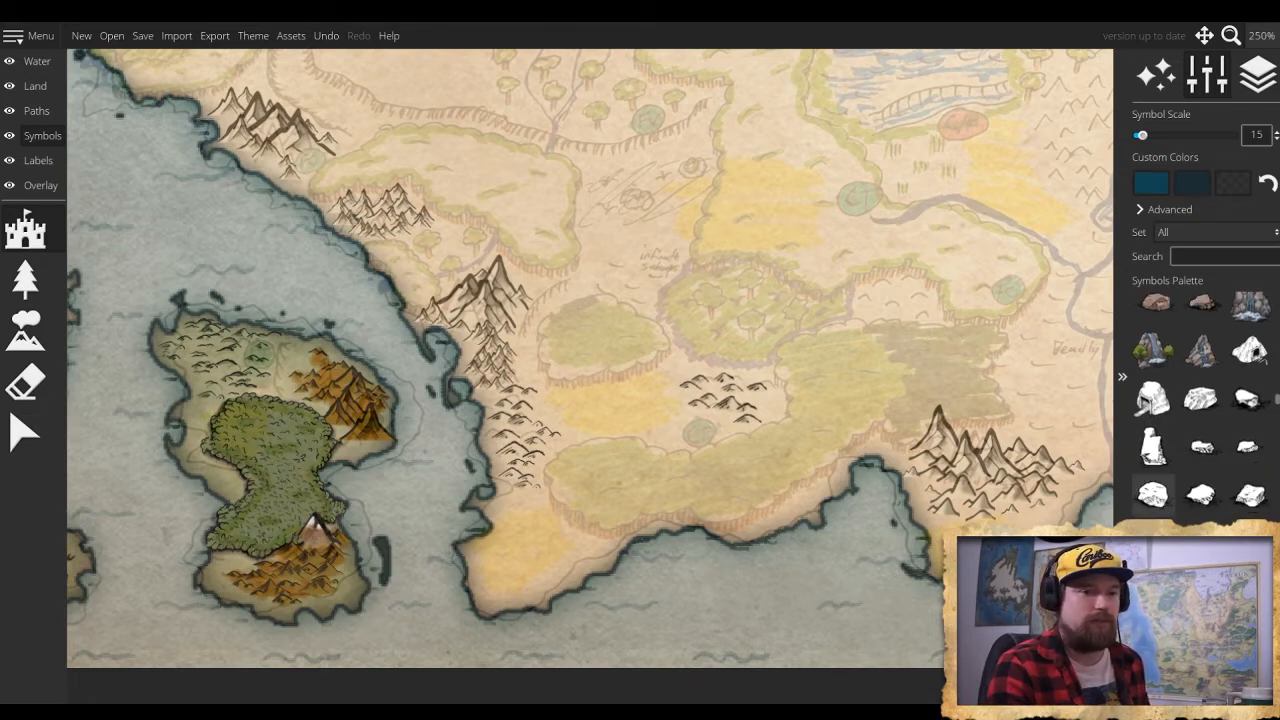
Preview a ruined tower symbol at scale 30 over the mountains east of the southern bay
scroll(1200, 410, down, 3)
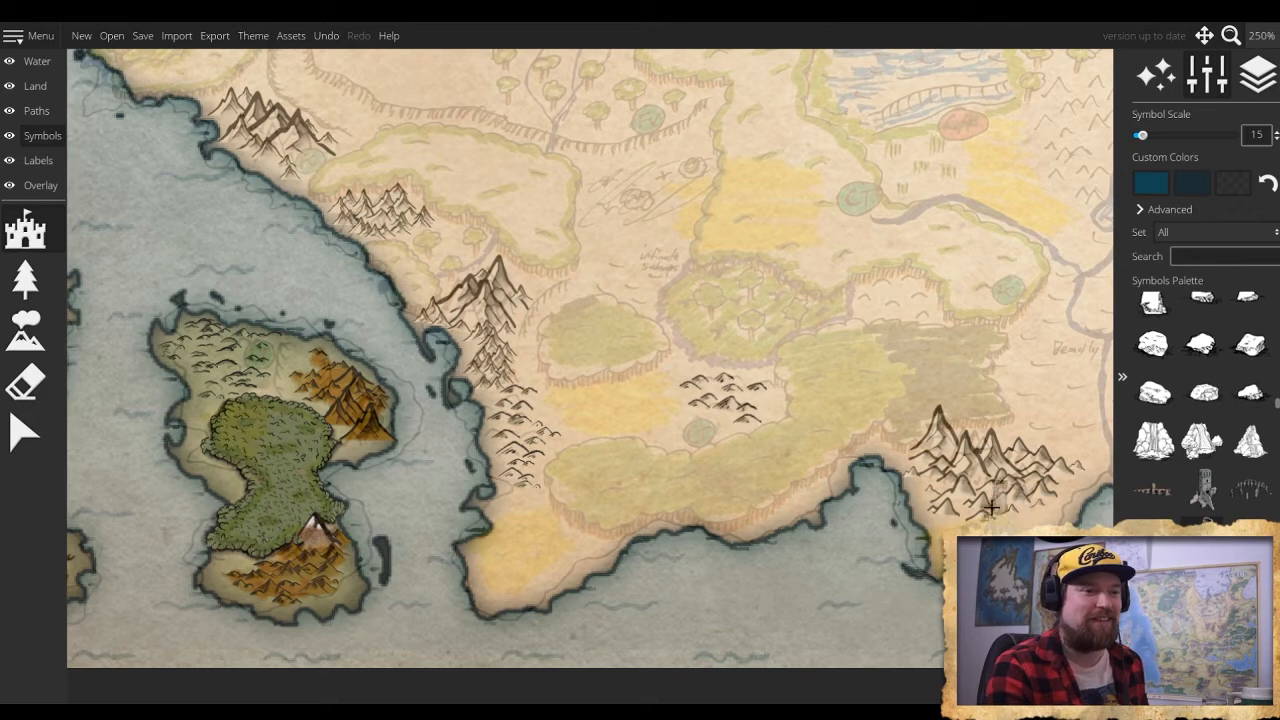
scroll(991, 517, down, 1)
scroll(991, 517, up, 6)
scroll(991, 517, down, 2)
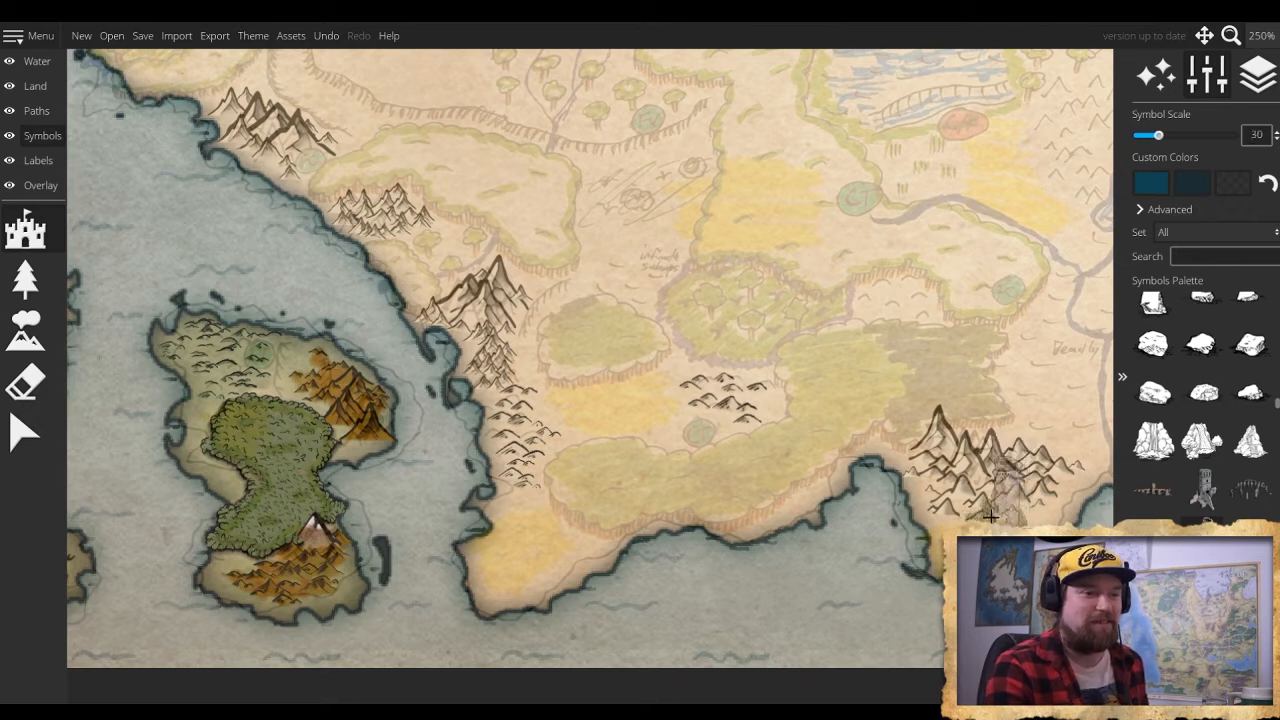
Examine the remaining palette symbols, from ruins, sci-fi objects and walls to desert buildings and paintable cliffs
scroll(1200, 410, down, 5)
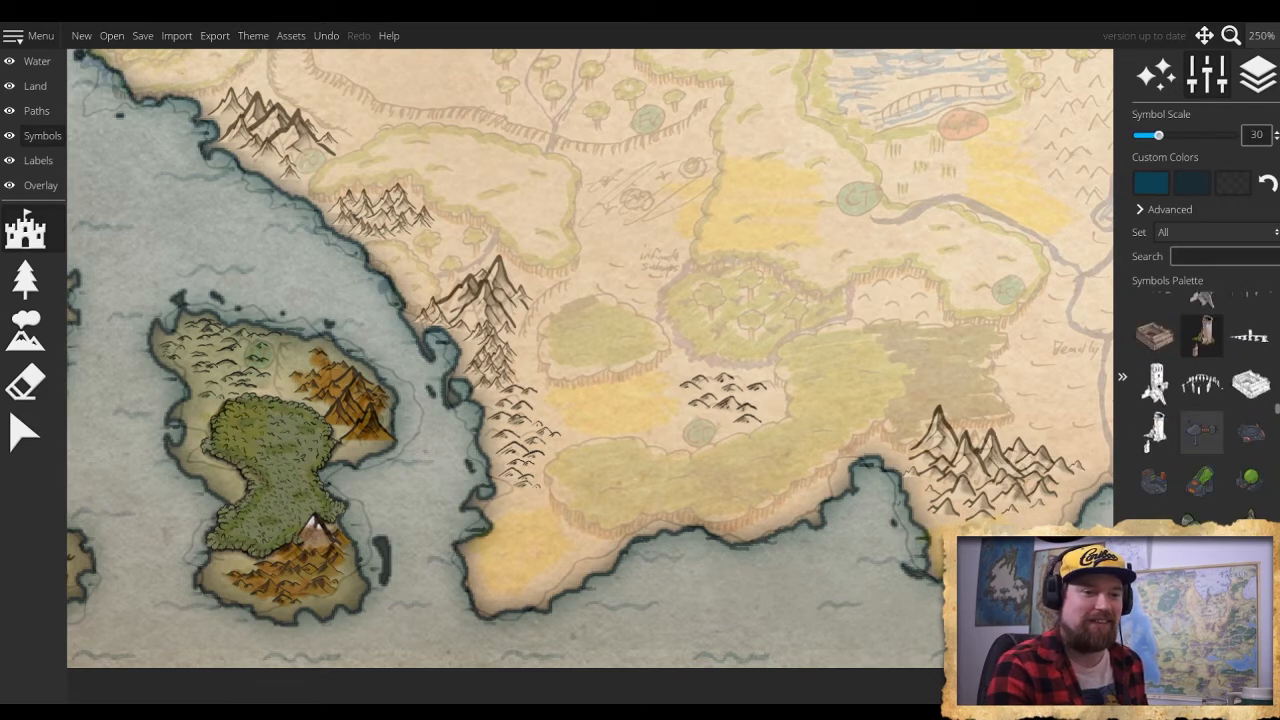
scroll(1200, 410, down, 4)
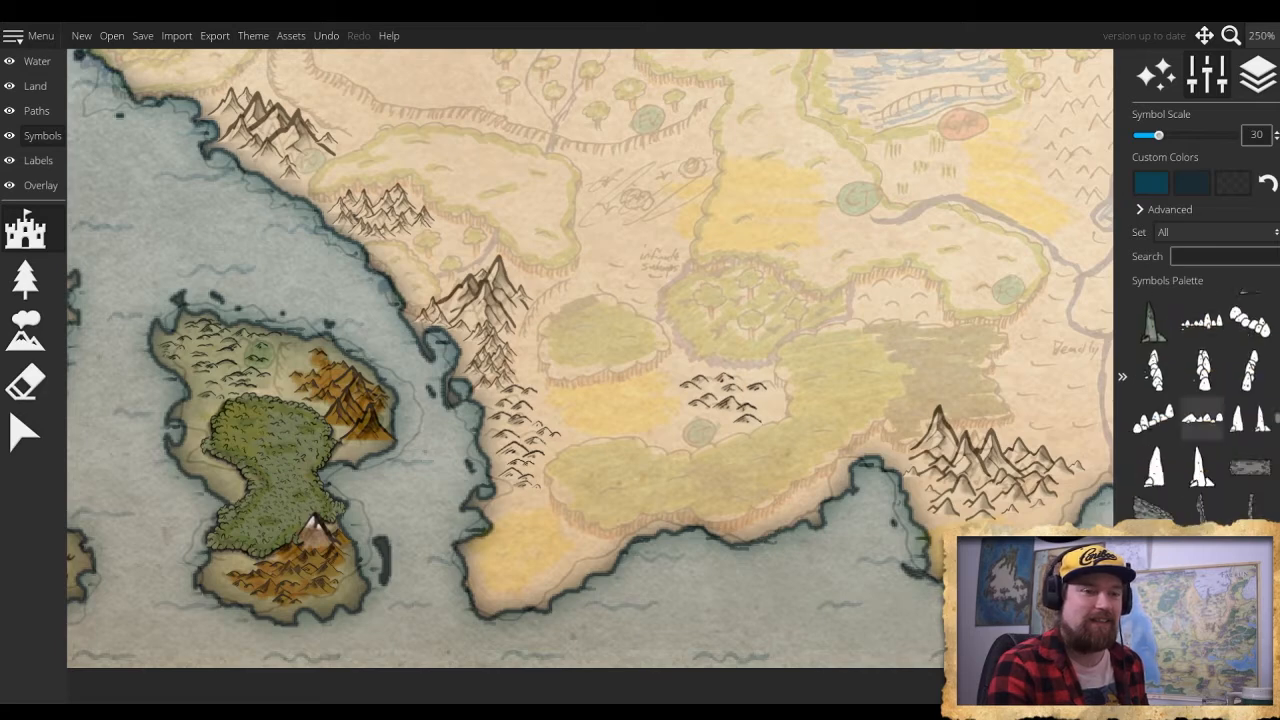
scroll(1200, 410, down, 6)
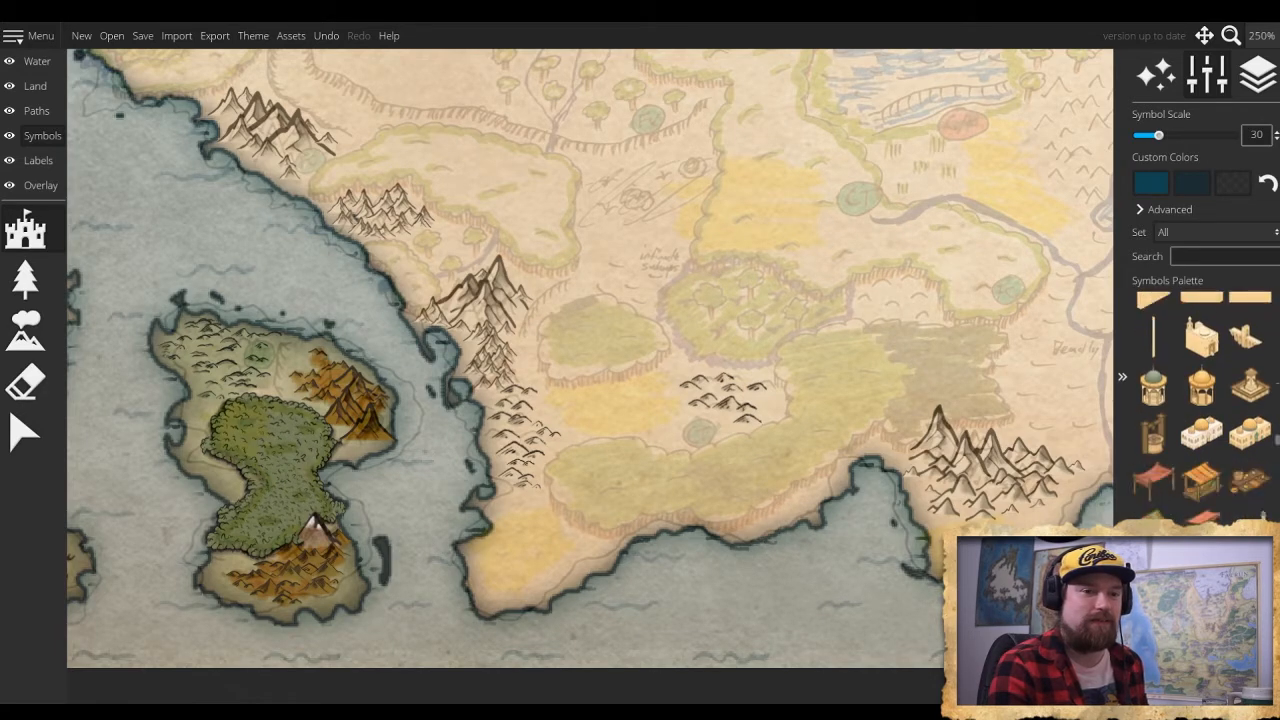
scroll(1200, 410, down, 6)
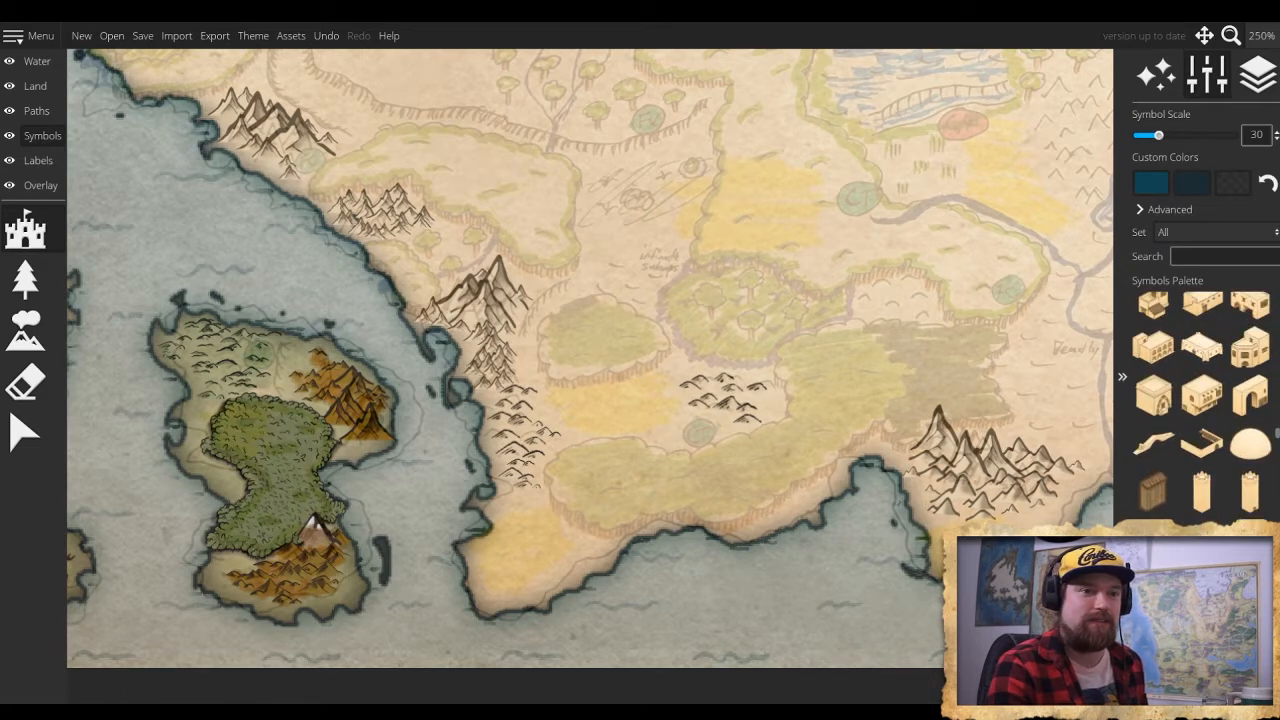
scroll(1200, 410, down, 6)
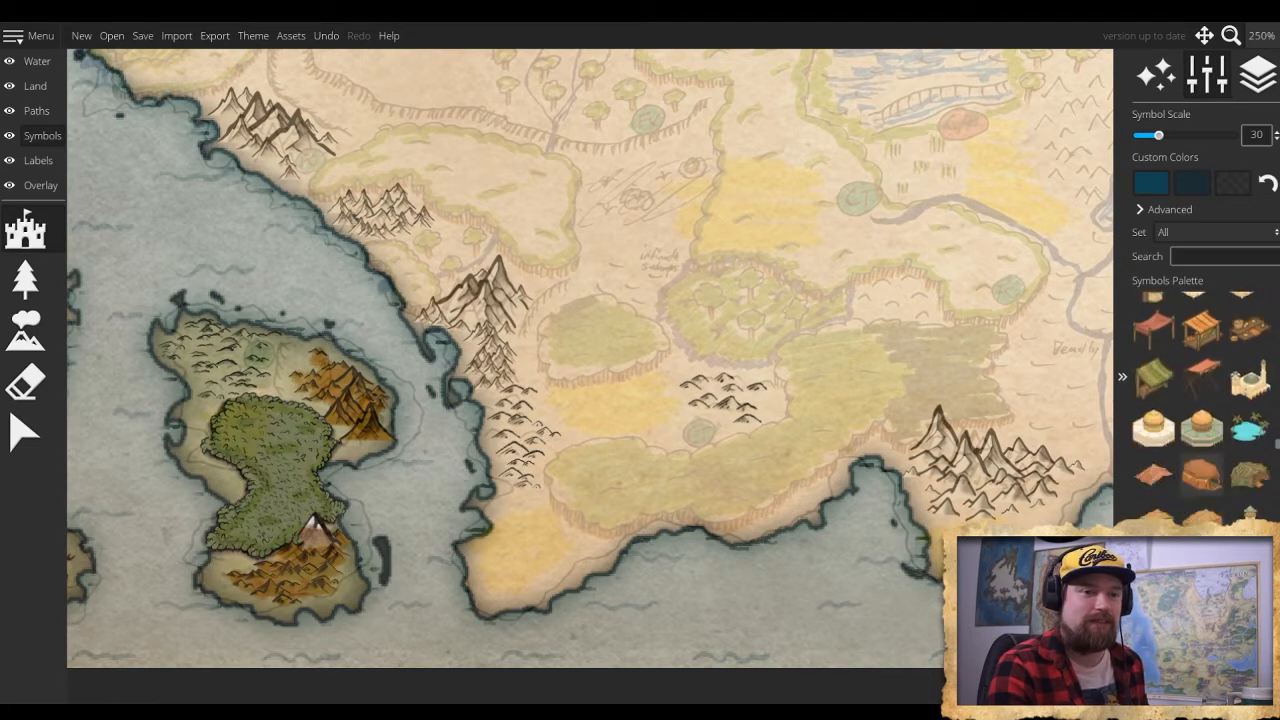
scroll(1200, 410, down, 6)
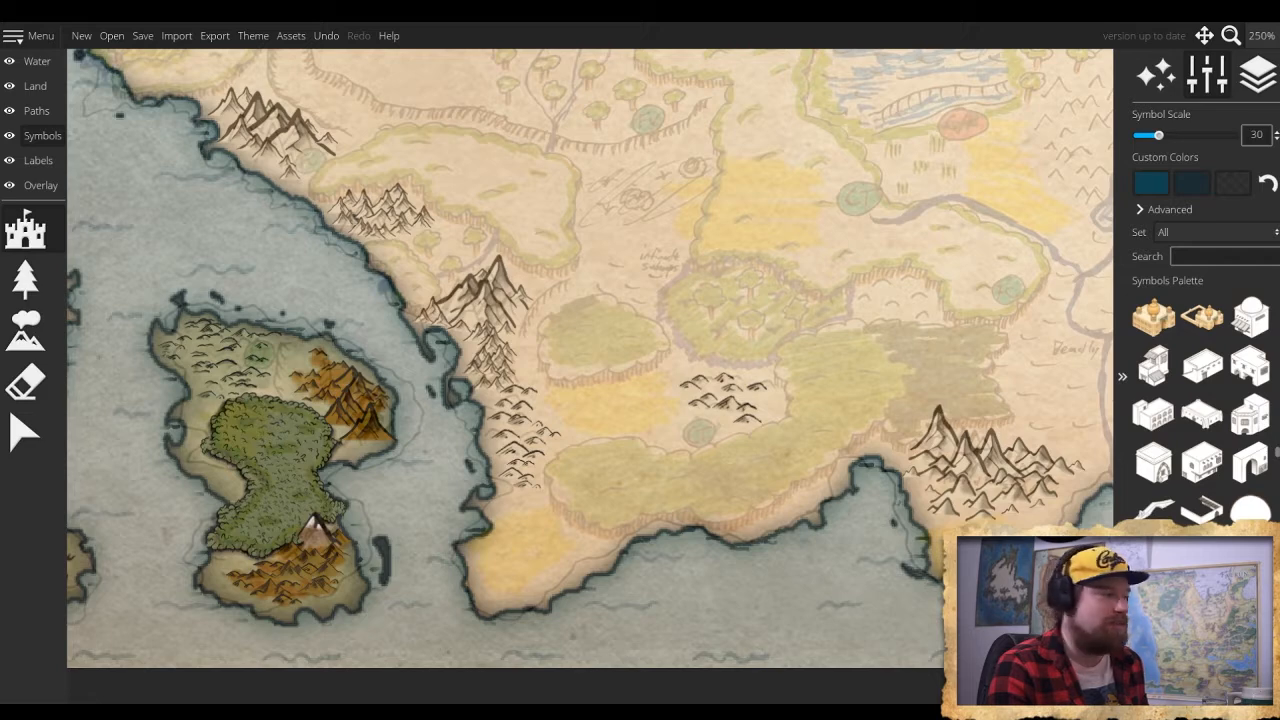
scroll(1200, 410, down, 1)
scroll(1200, 410, down, 8)
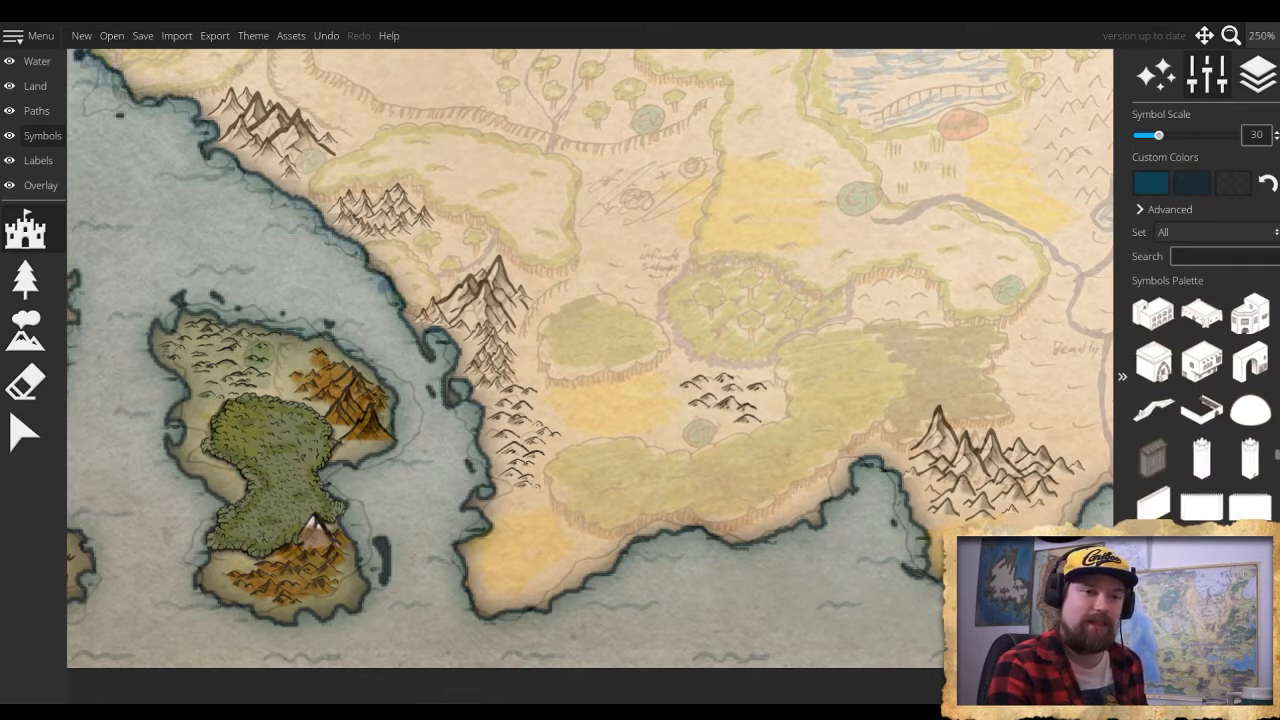
scroll(1200, 410, down, 5)
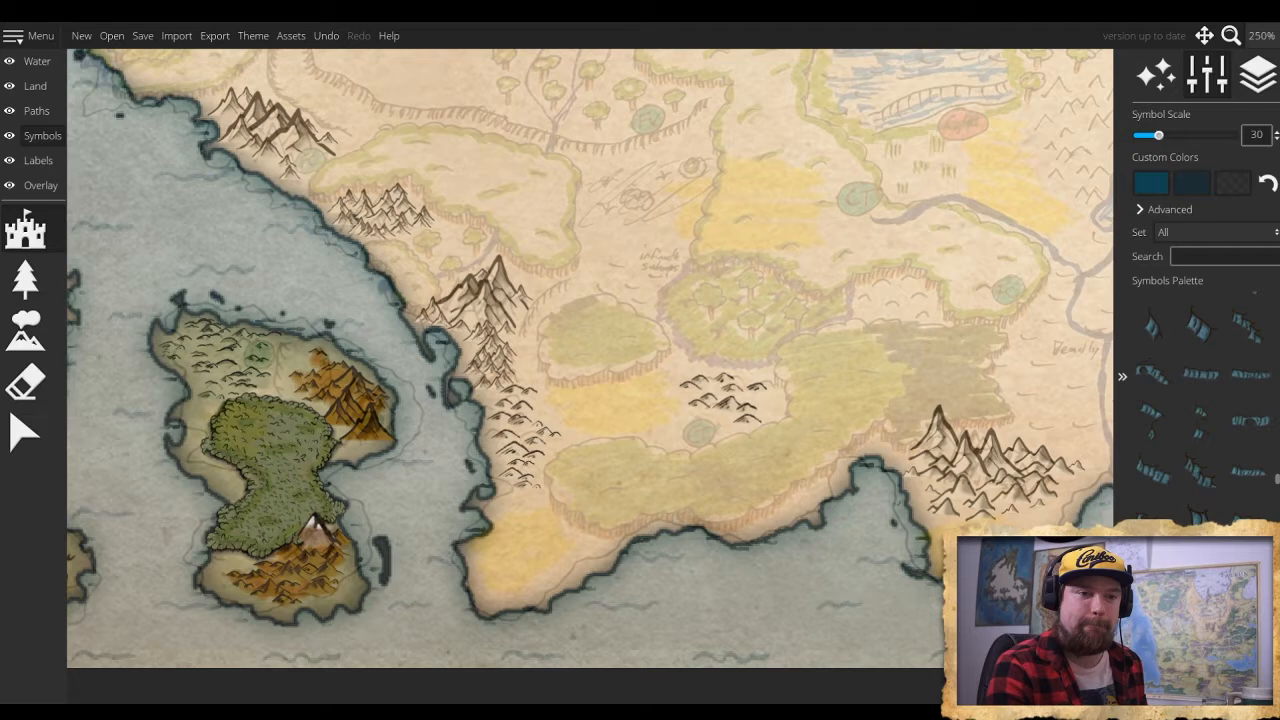
Choose a paintable cliff symbol, preview it beside the southern bay, and set its scale to 15
click(1153, 468)
scroll(850, 482, up, 3)
scroll(850, 483, down, 6)
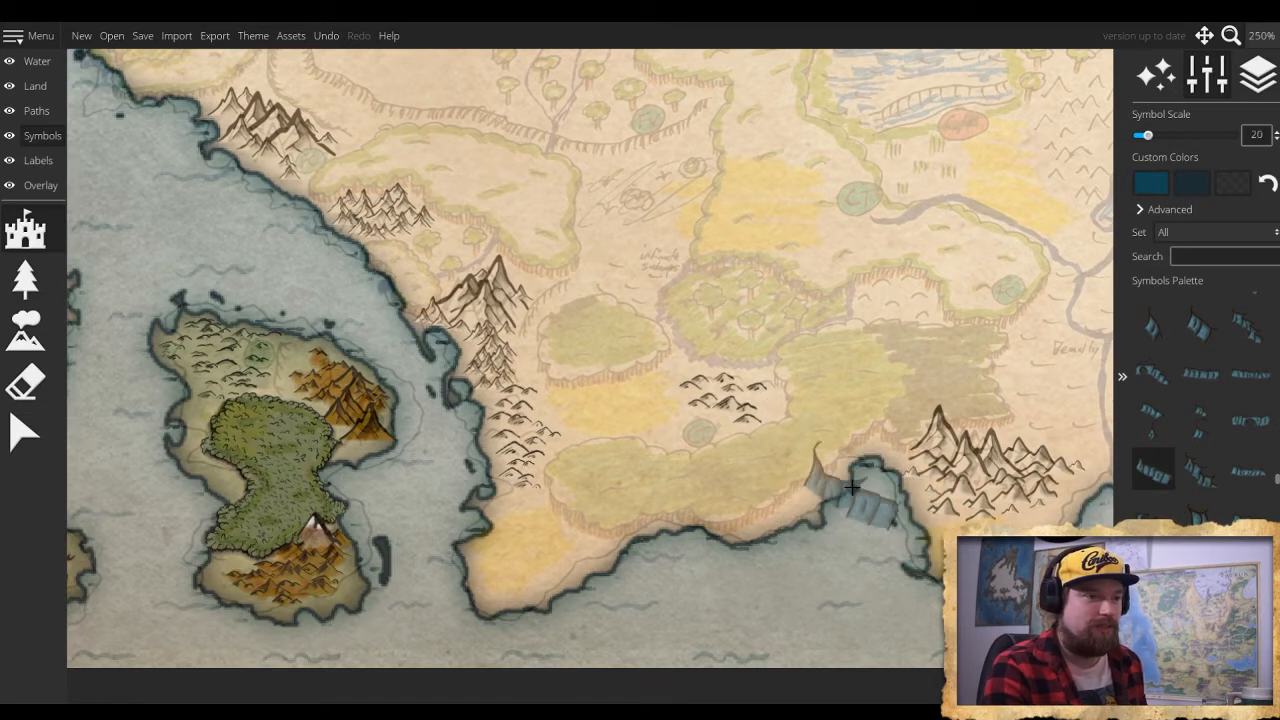
scroll(1200, 410, up, 2)
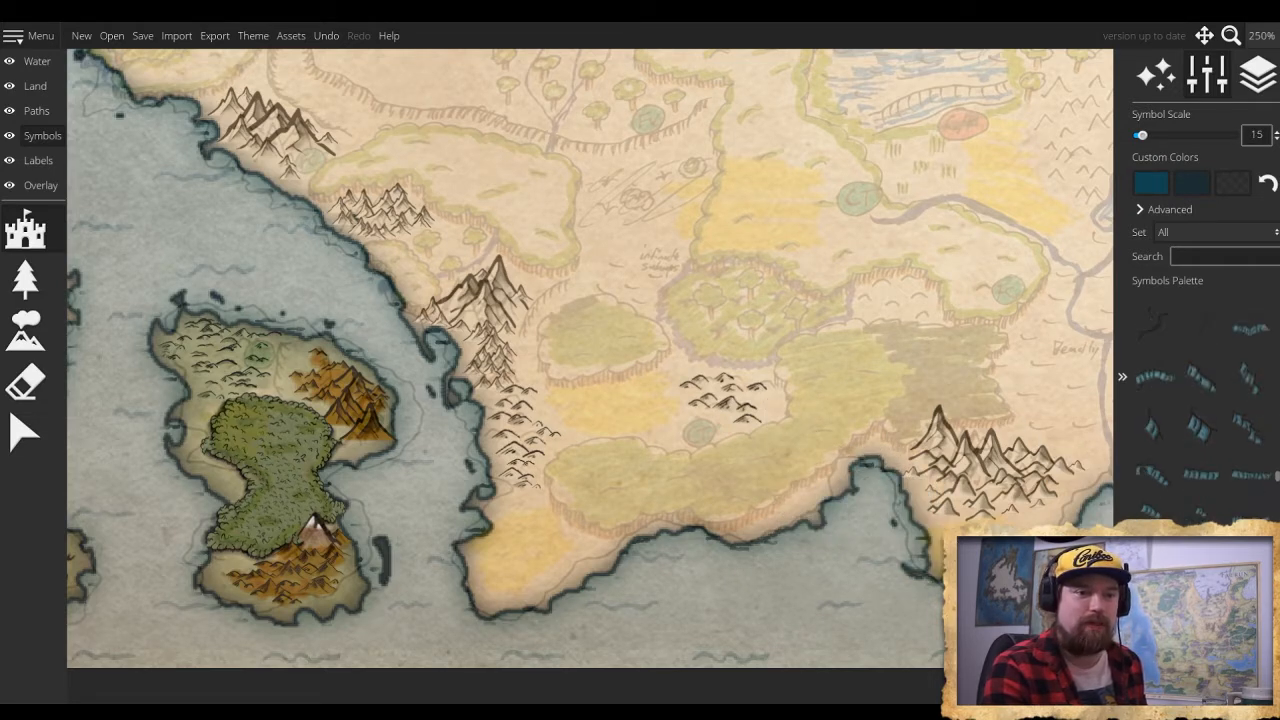
scroll(1200, 460, down, 3)
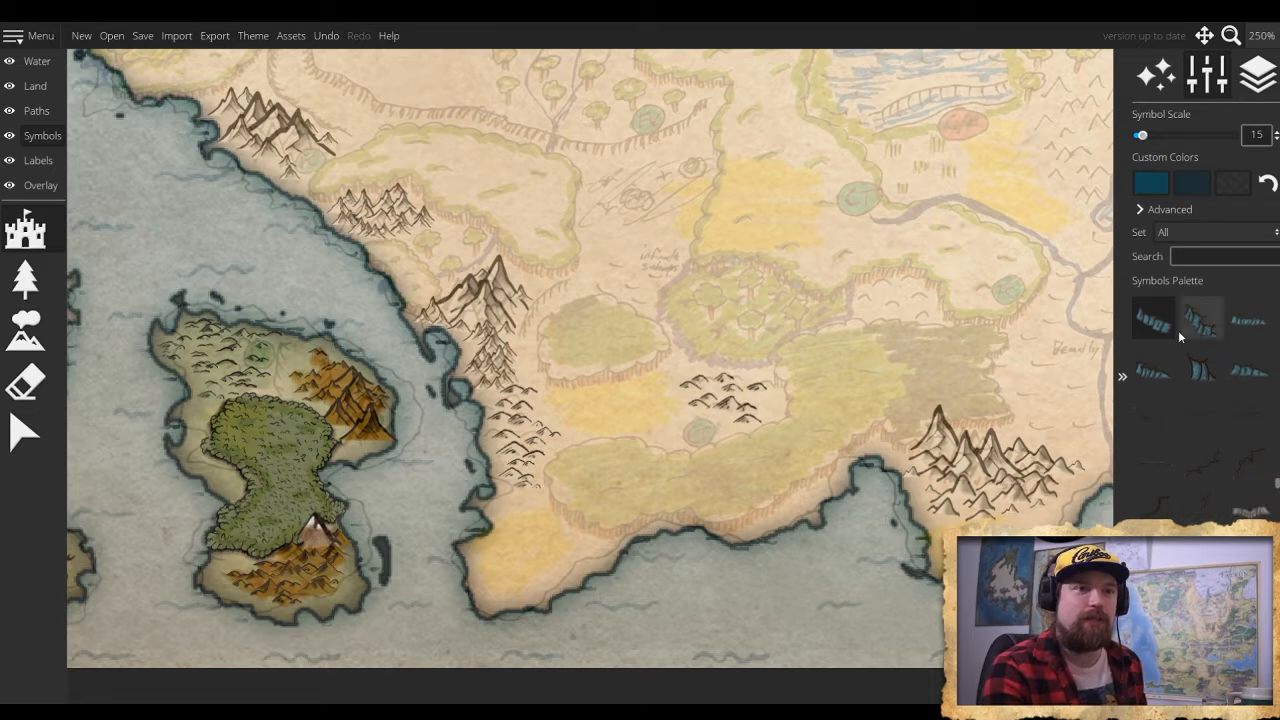
Set the first custom color to a dark yellow-brown, test-place the cliff symbol beside the central hills, and undo the placement
click(1153, 186)
click(1123, 69)
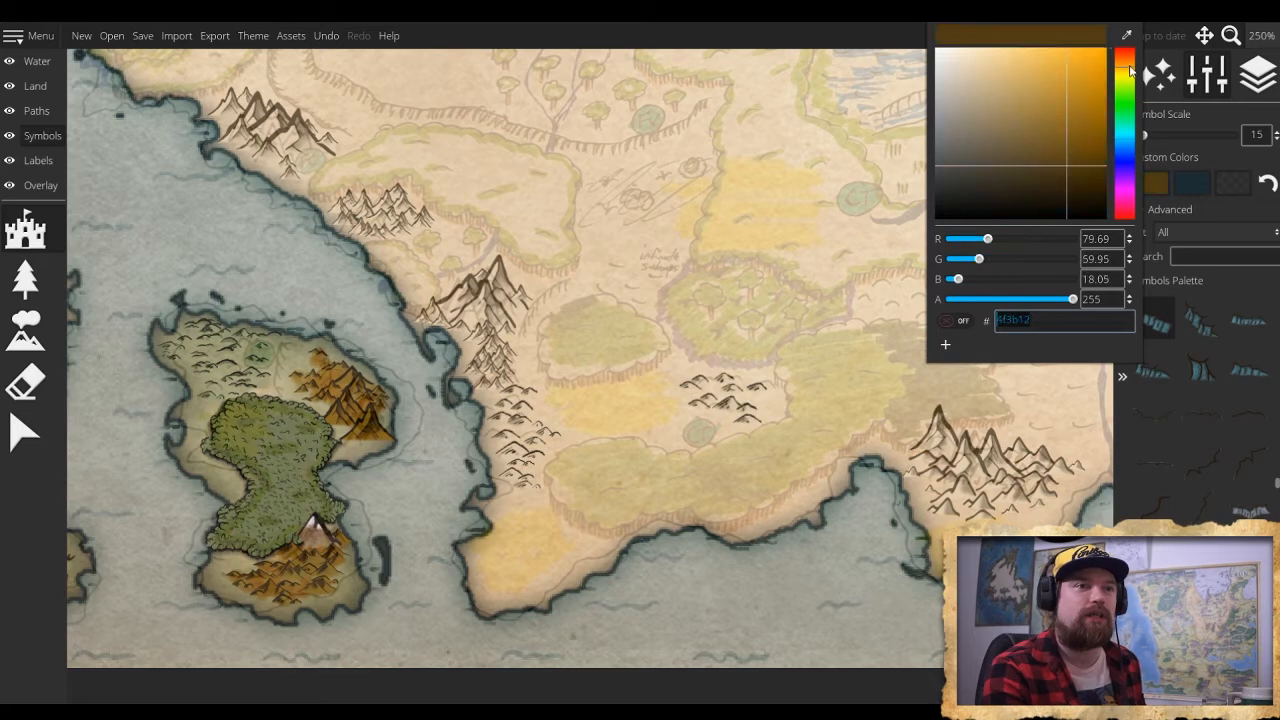
drag(1124, 67, 1124, 74)
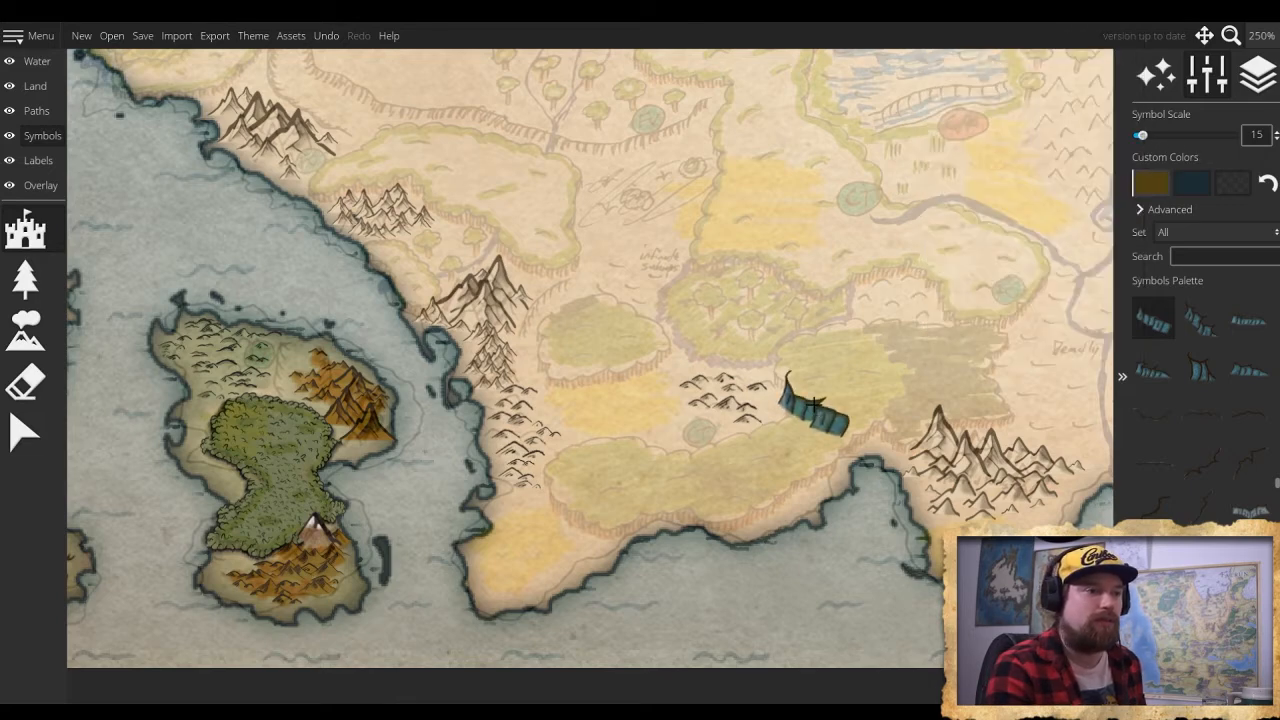
click(815, 405)
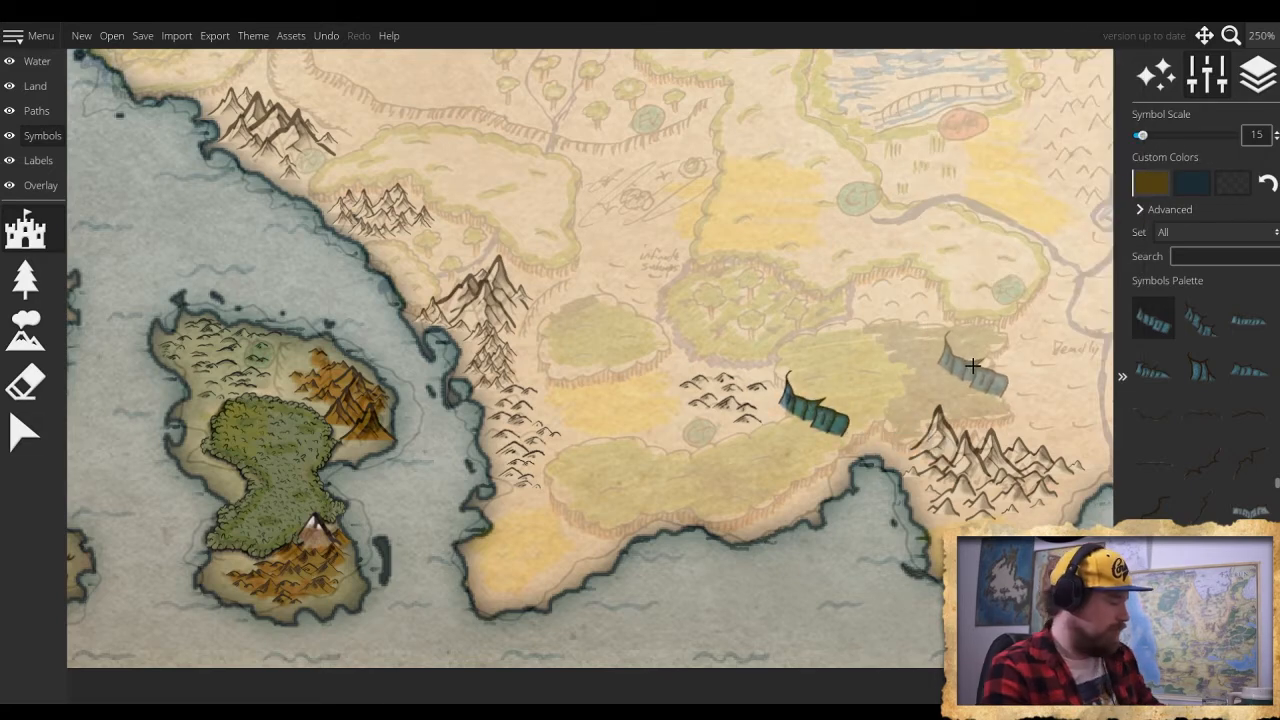
key(ctrl+z)
Set the second custom color to golden #b78d10, test-place the cliff symbol north of the southern bay, and undo the placement
click(1193, 184)
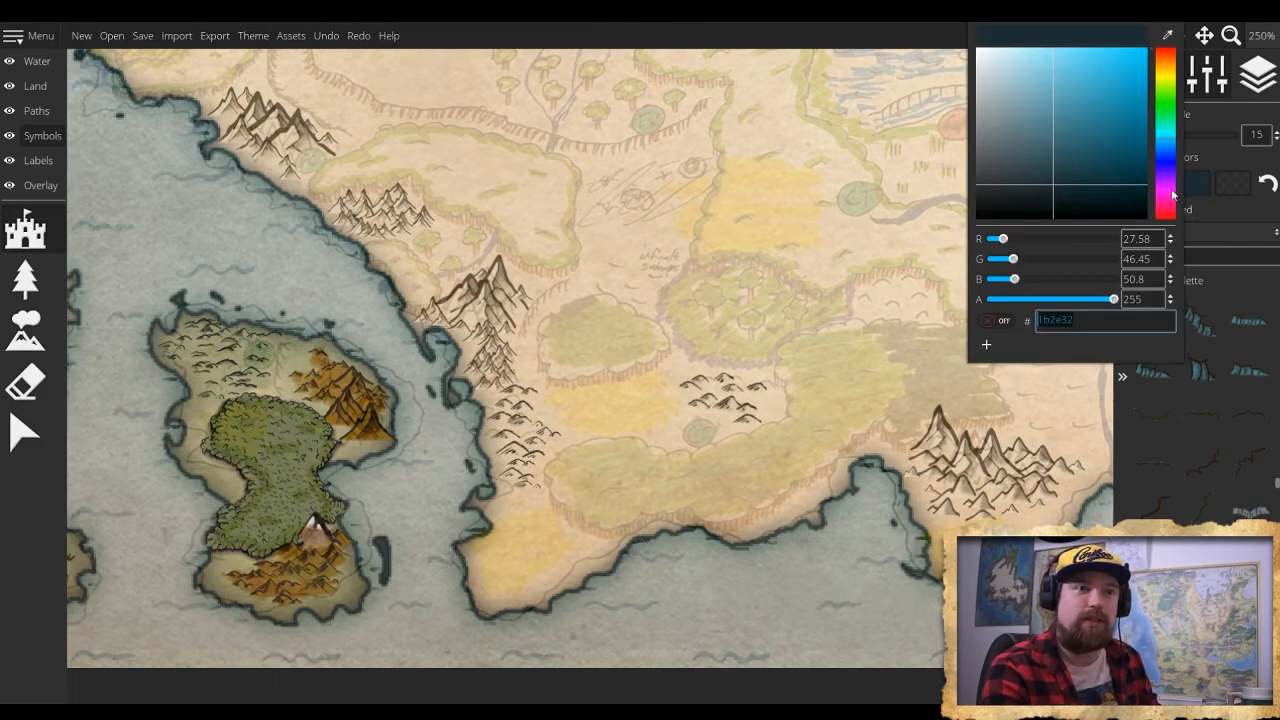
drag(1098, 167, 1132, 110)
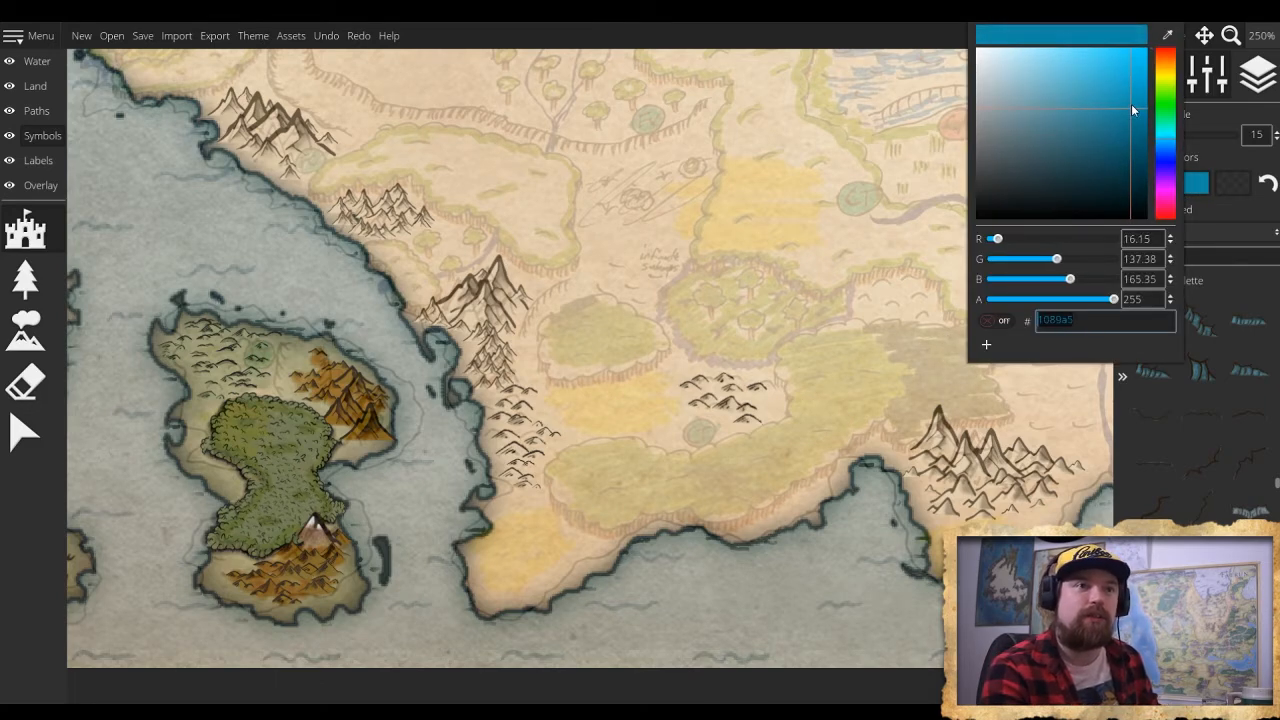
click(1166, 68)
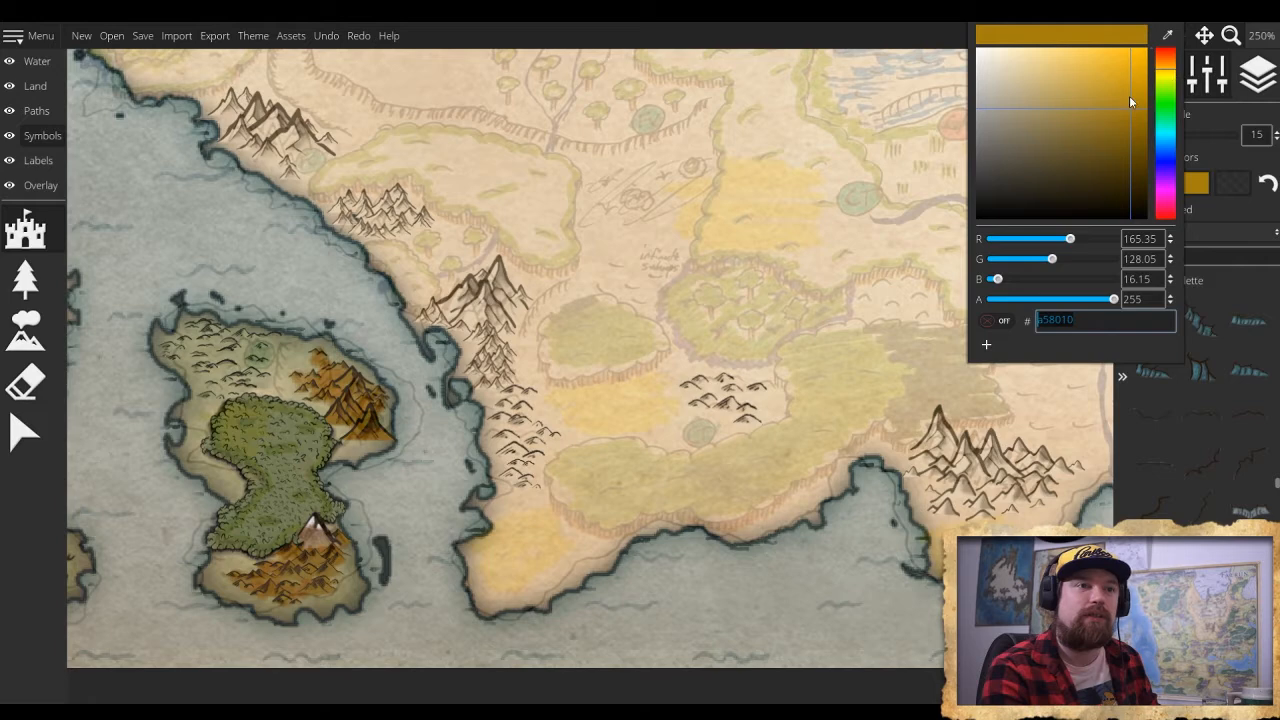
click(1130, 96)
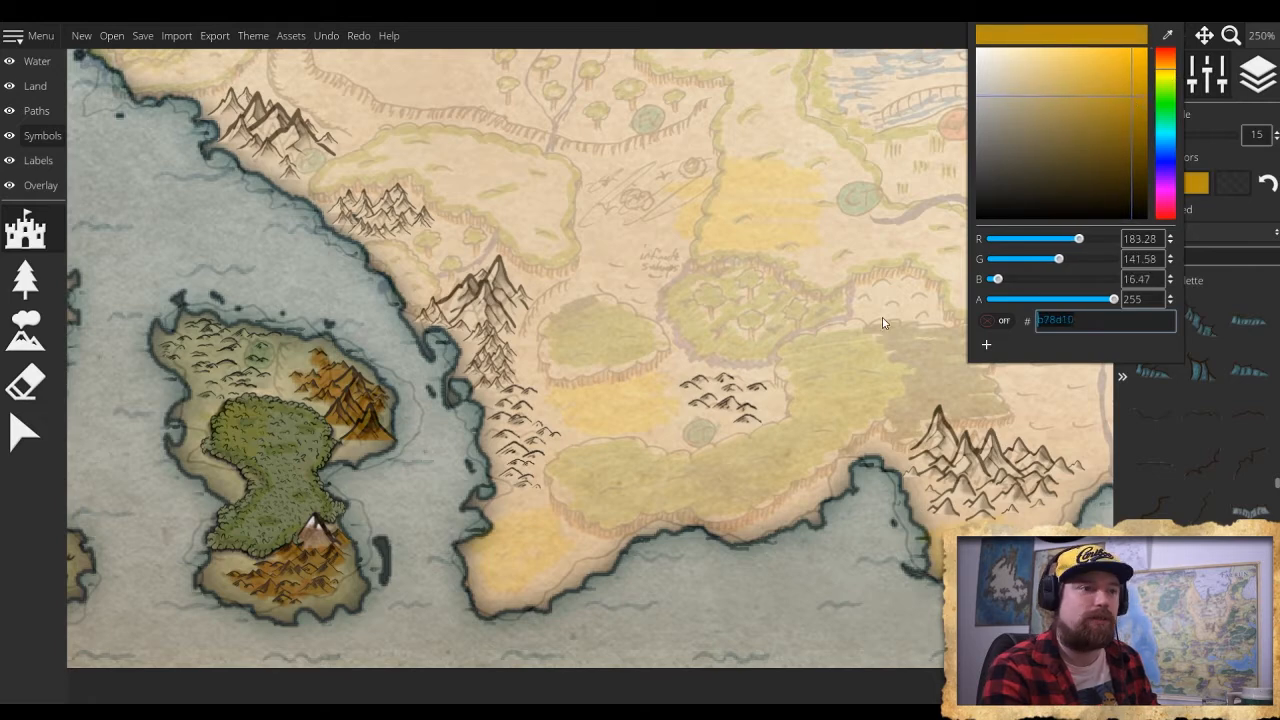
click(842, 377)
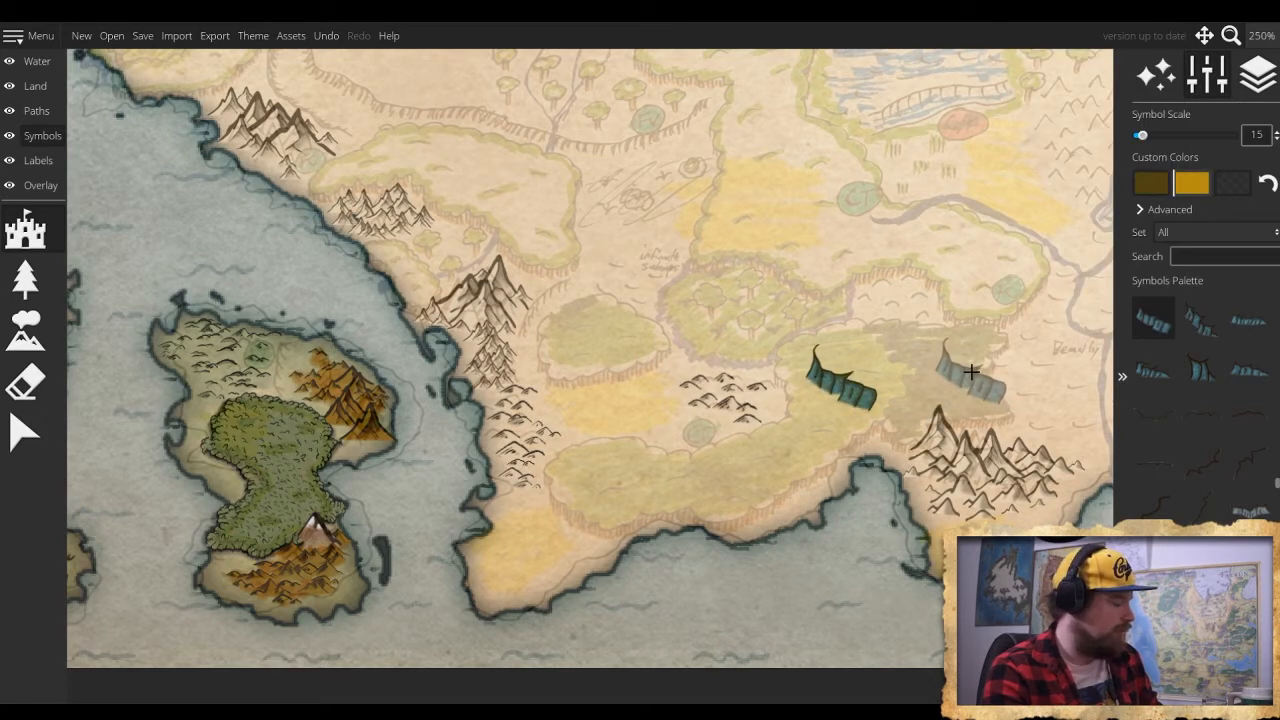
key(ctrl+z)
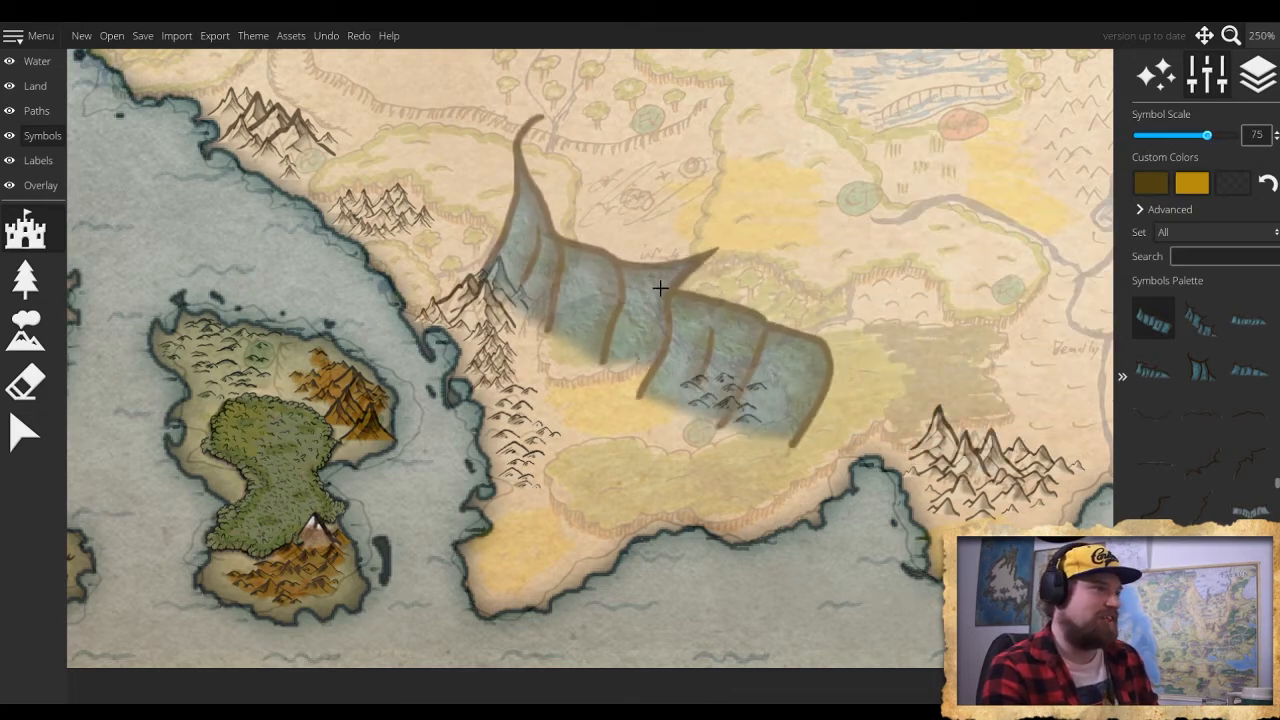
Return the symbol scale to 15 and choose a paintable cliff symbol that takes on the golden custom color
scroll(662, 285, down, 3)
scroll(696, 300, down, 10)
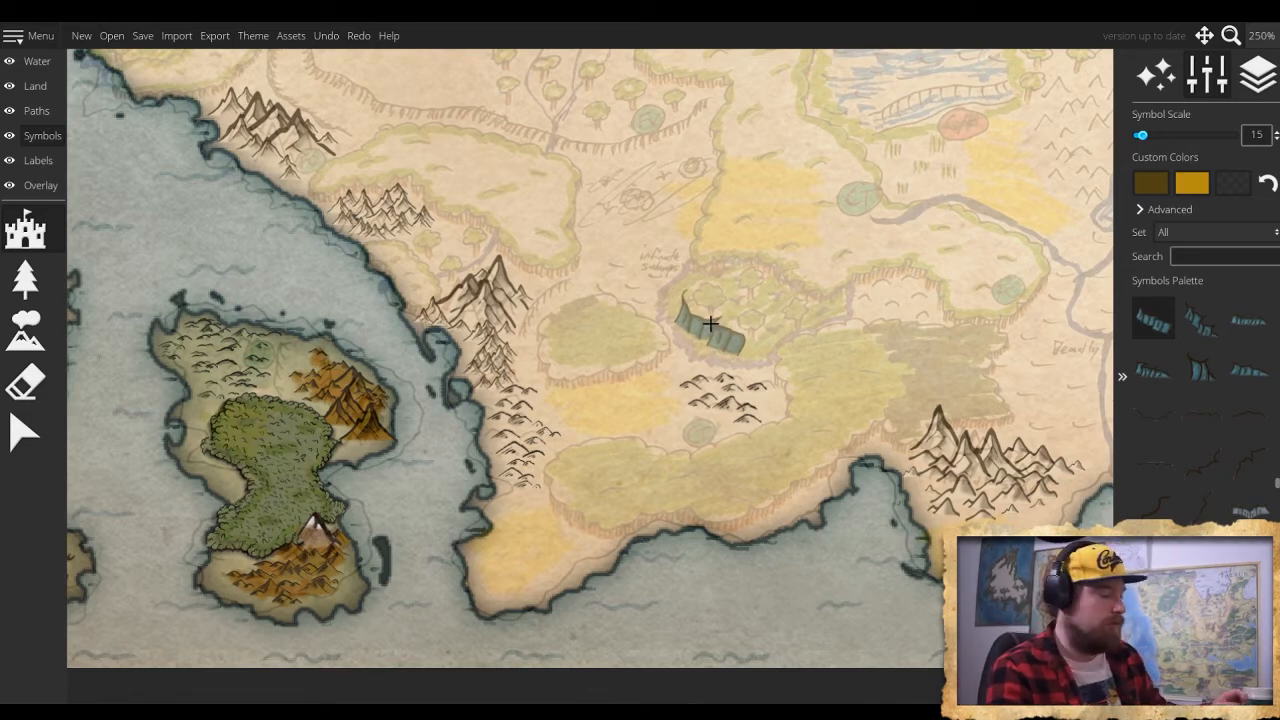
click(1165, 463)
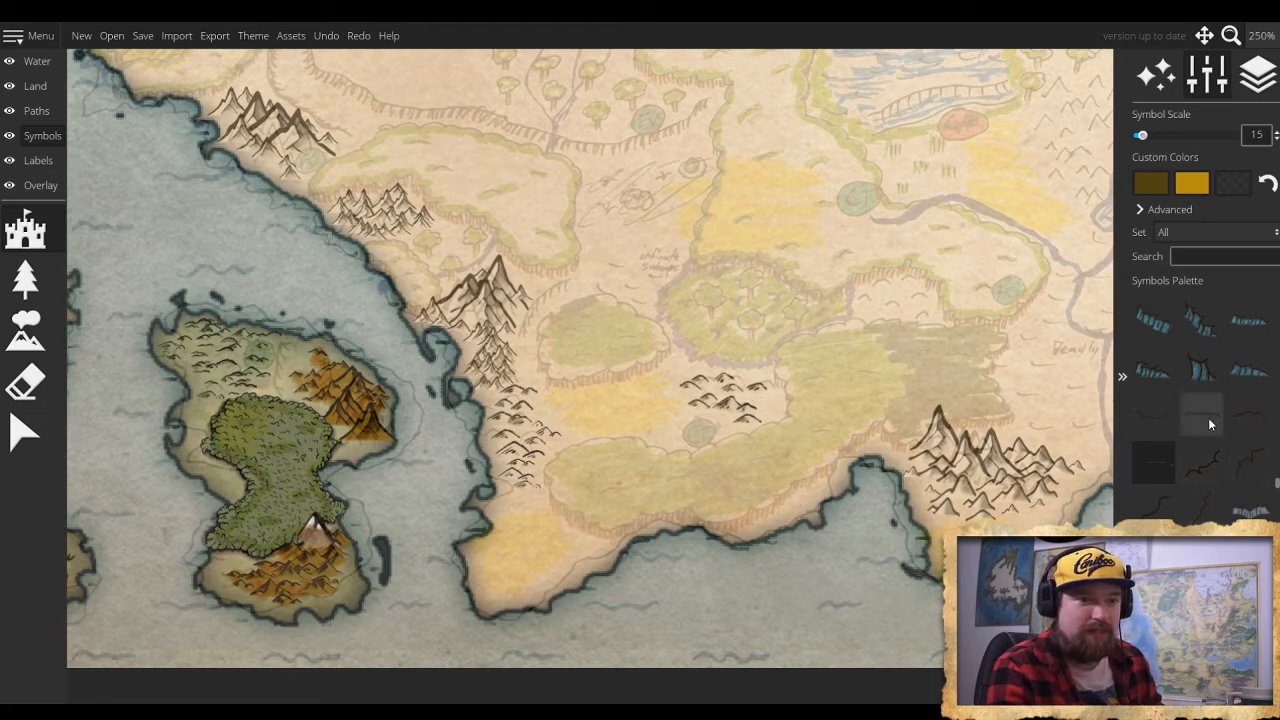
scroll(1198, 474, down, 8)
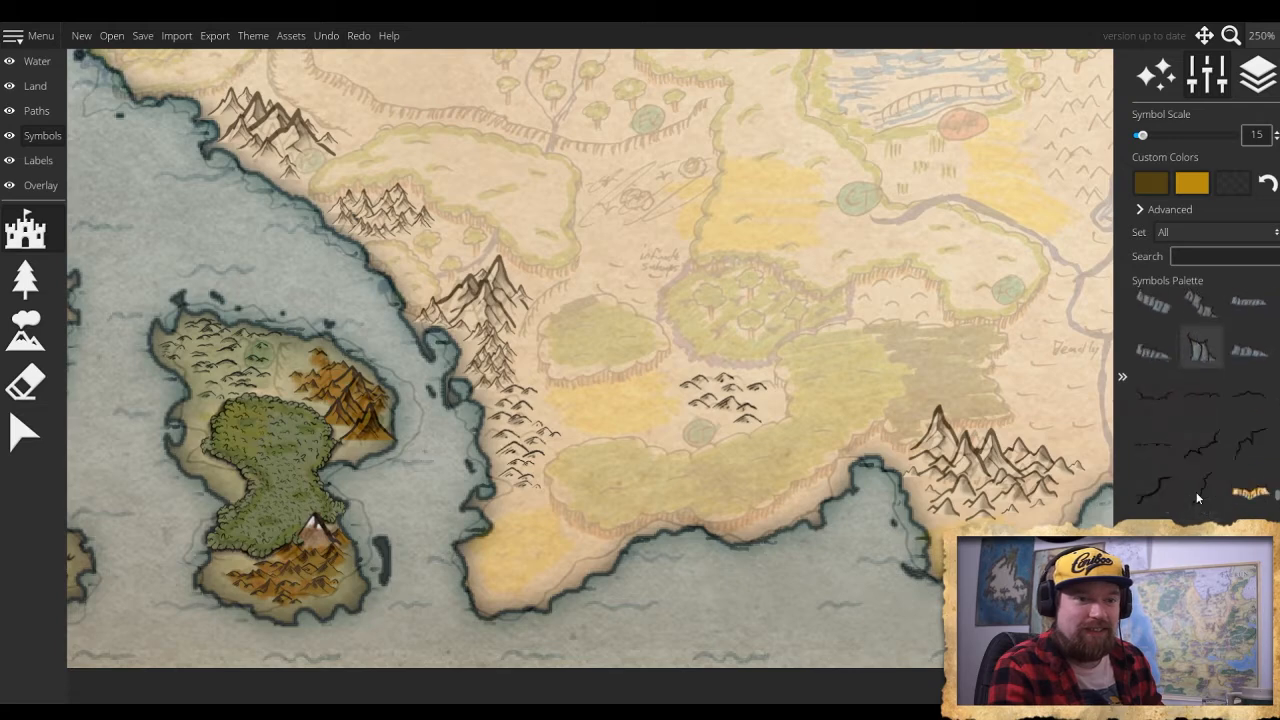
click(1196, 492)
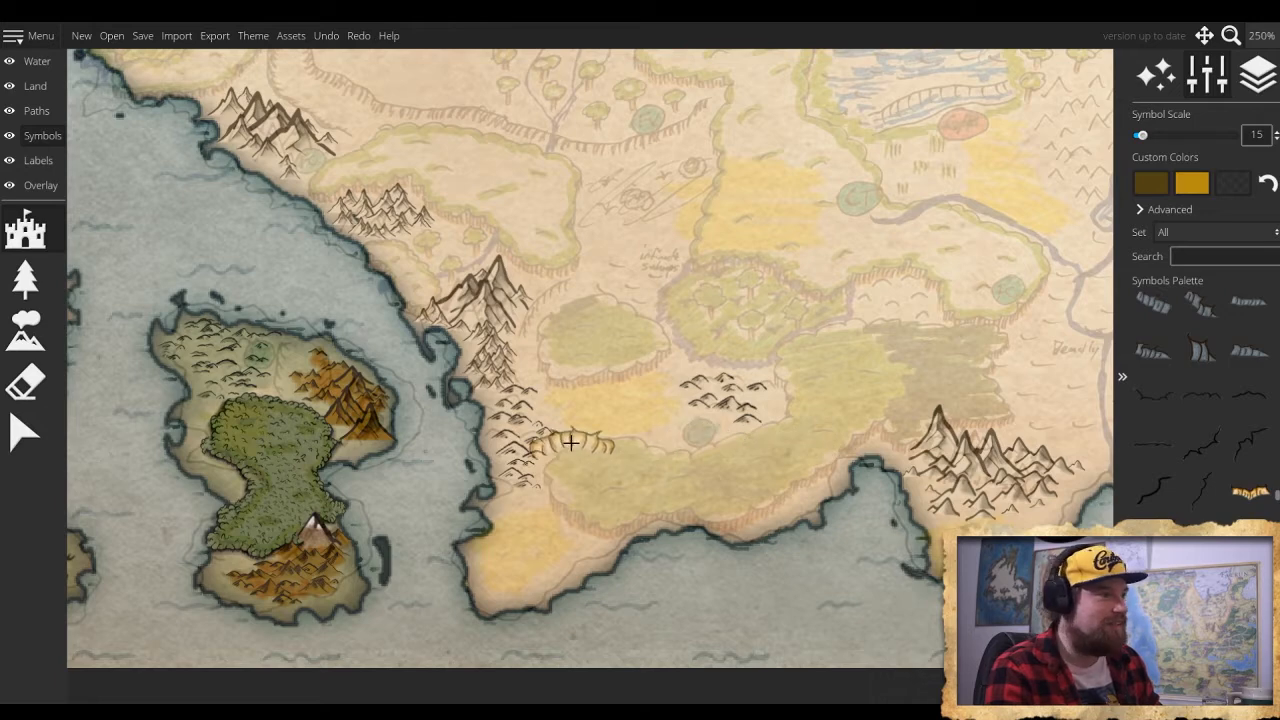
Try a golden cliff at scale 15 on the sketched cliff line north of the western plateau, and undo it
drag(548, 428, 909, 668)
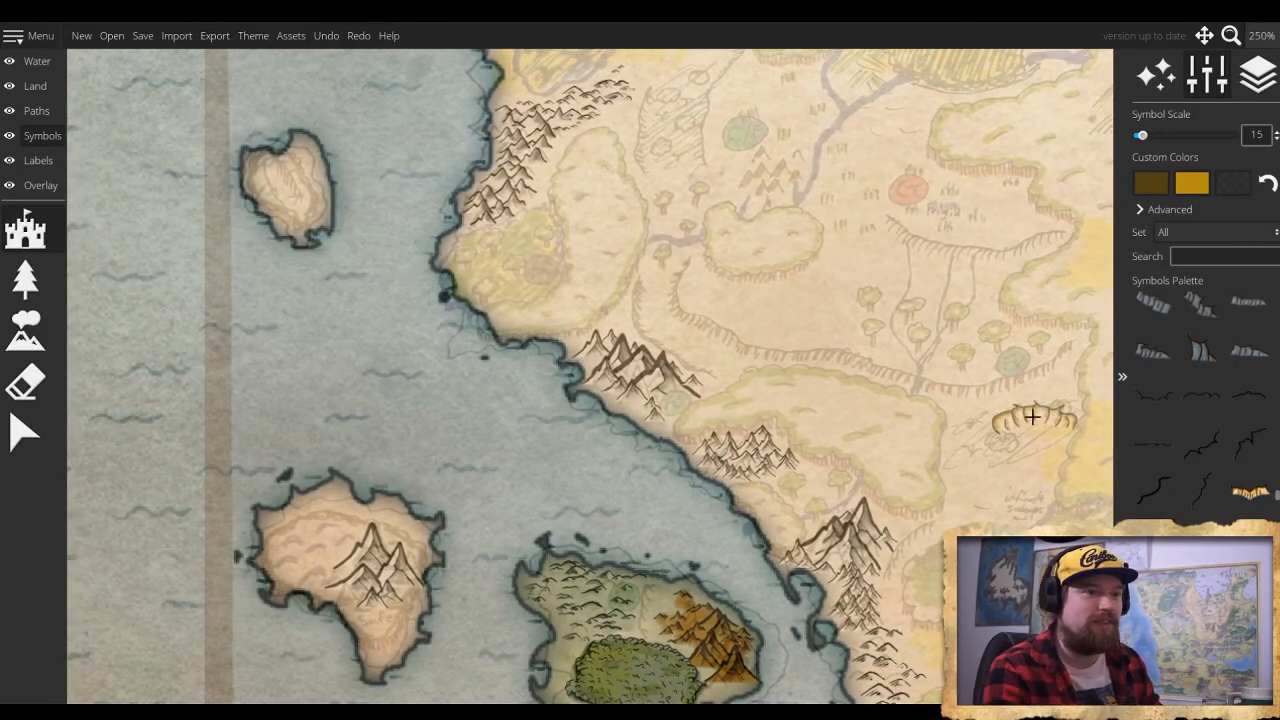
drag(1034, 418, 889, 459)
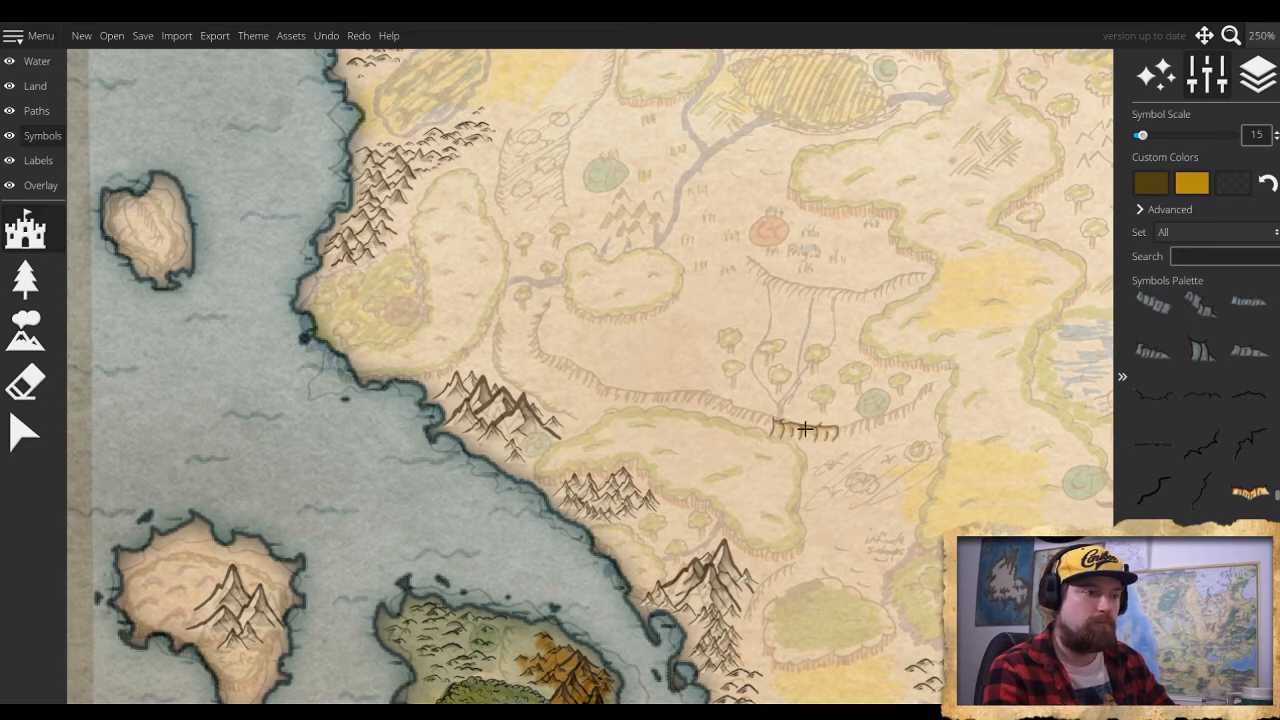
click(805, 428)
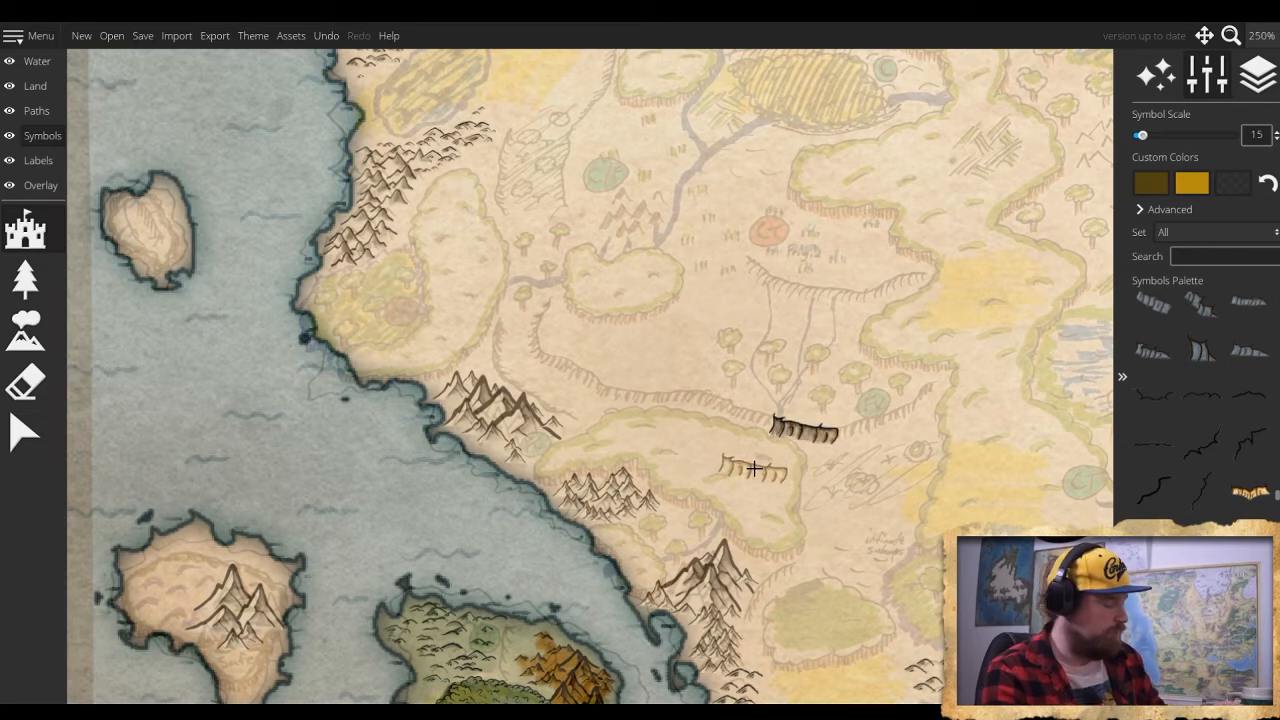
key(ctrl+z)
Place three cliff segments at scale 10 along the sketched cliff line east of the western coastal mountains
scroll(795, 440, down, 5)
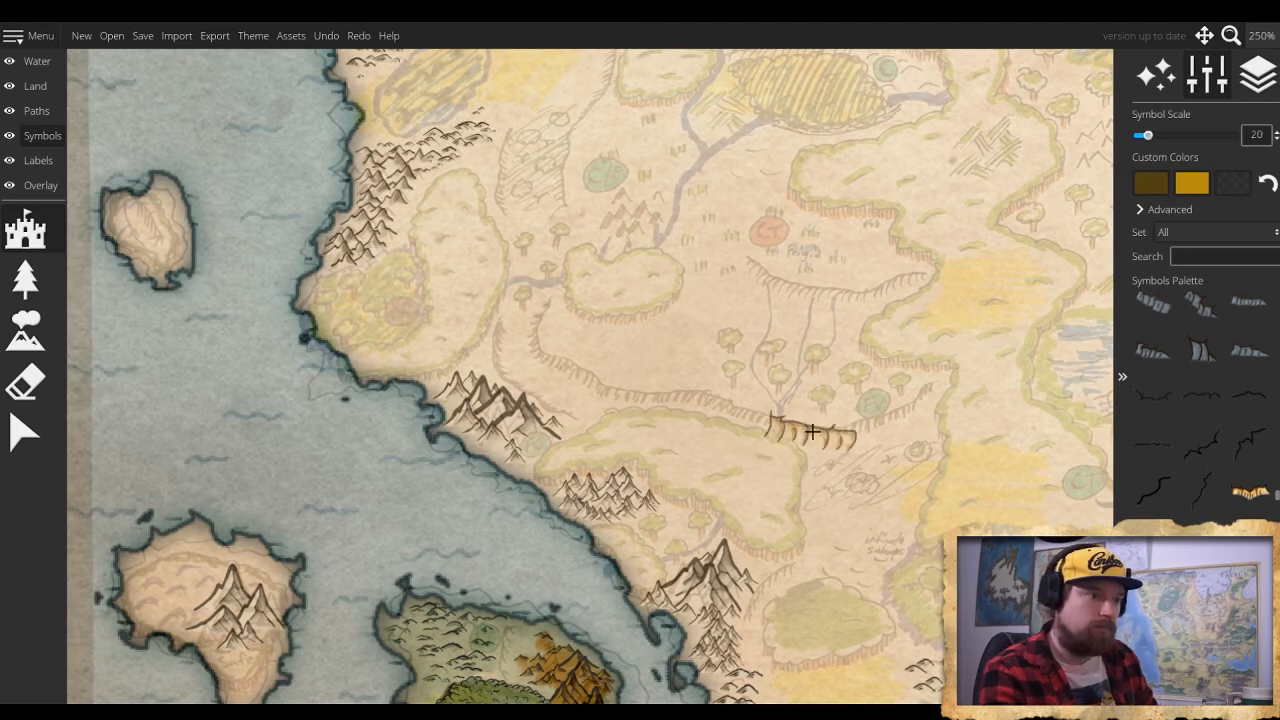
click(797, 428)
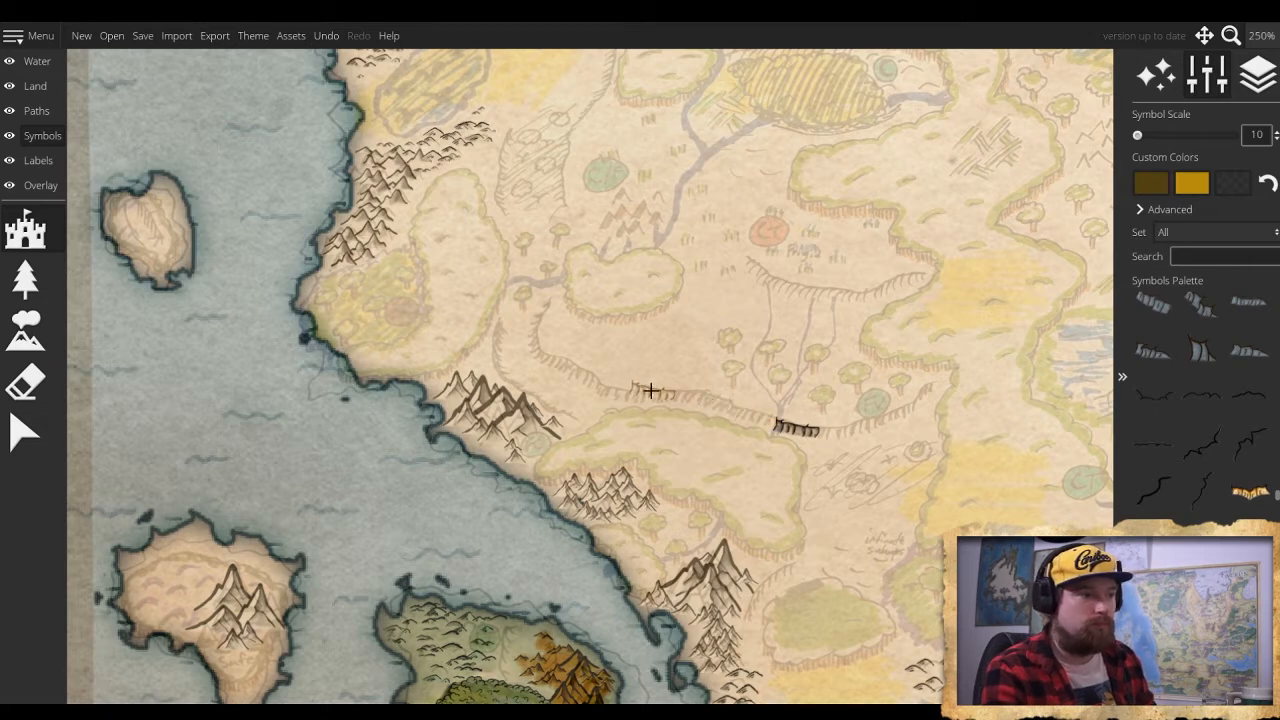
click(619, 391)
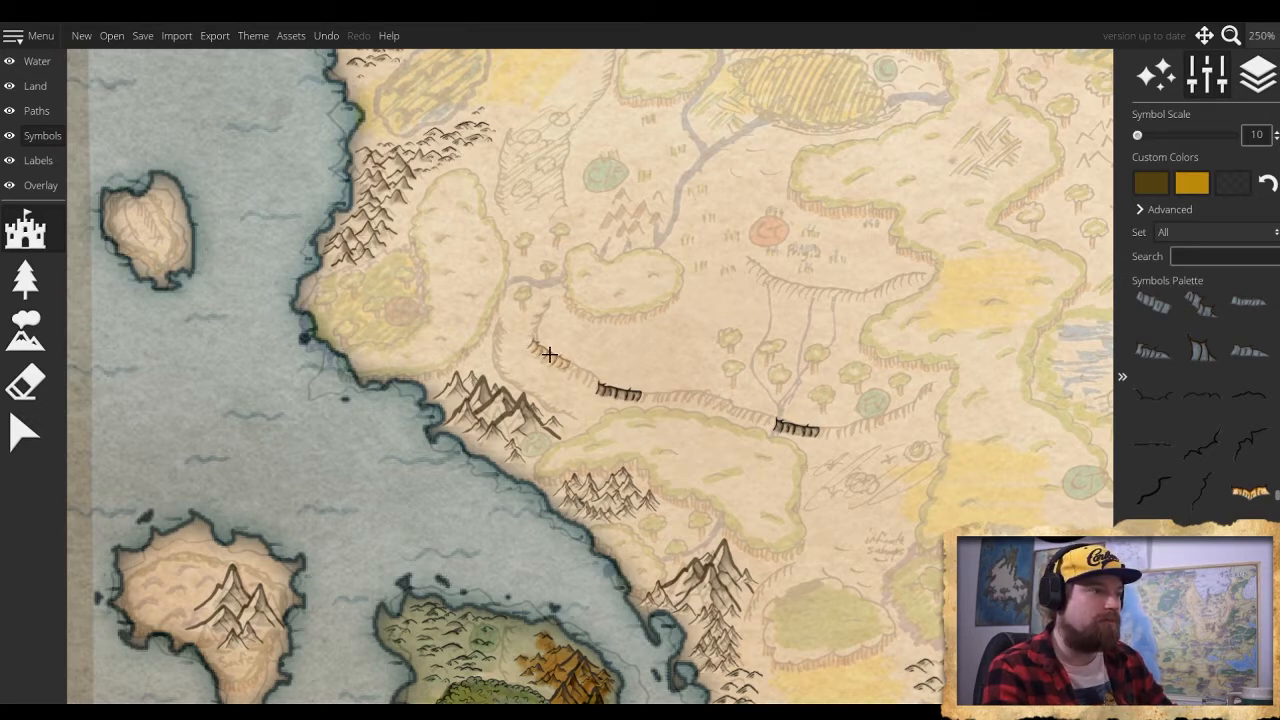
click(896, 412)
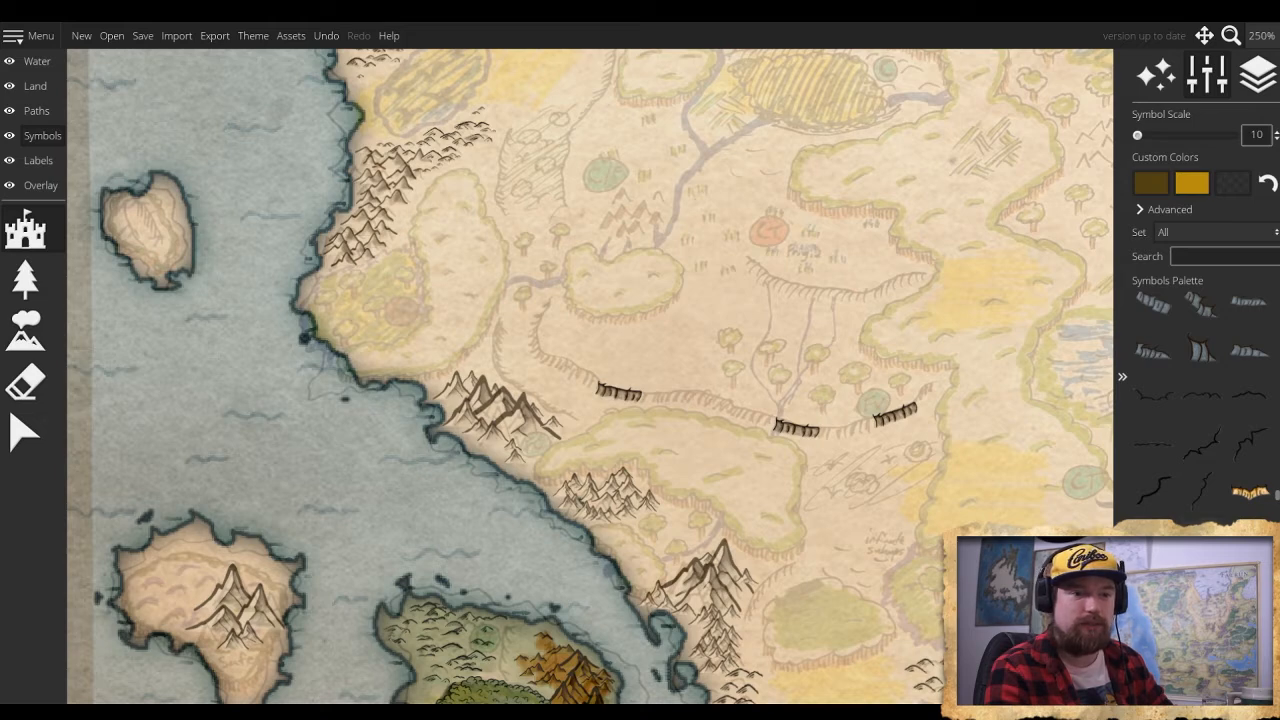
Place three more cliff segments along the sketched southern cliff line, extending the existing pieces westward on both sides of the river
scroll(1200, 400, down, 1)
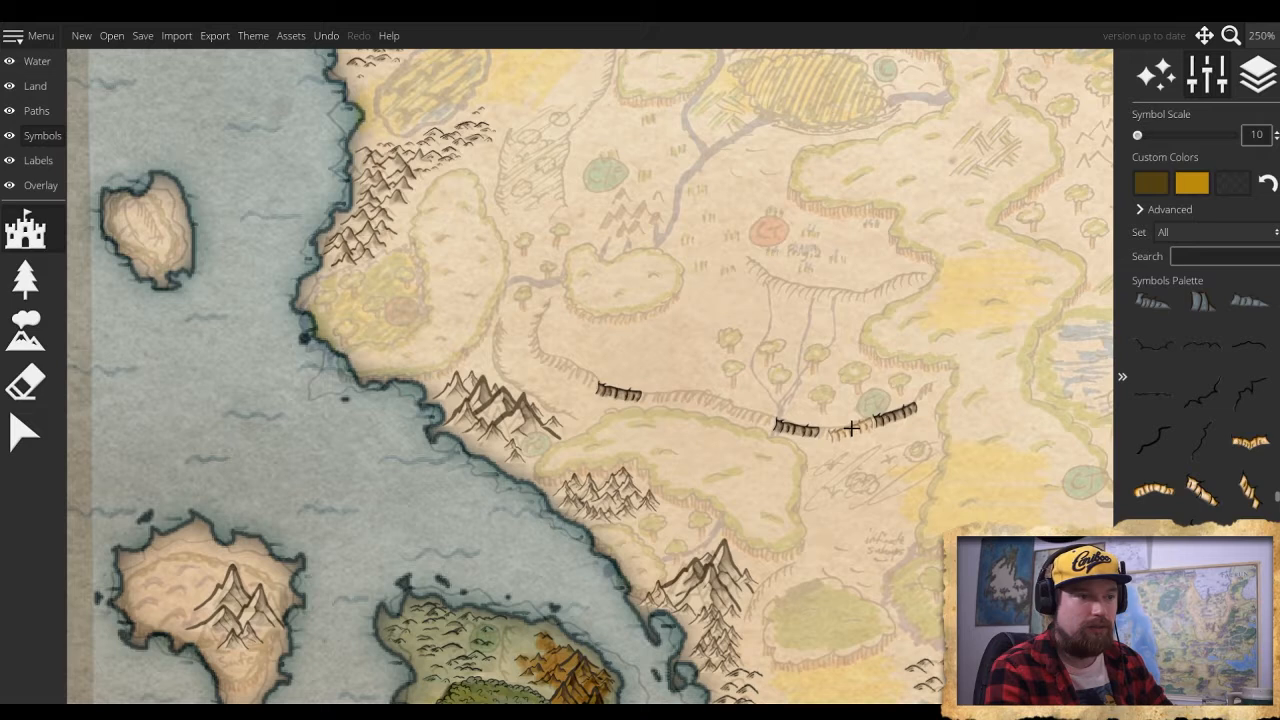
click(850, 428)
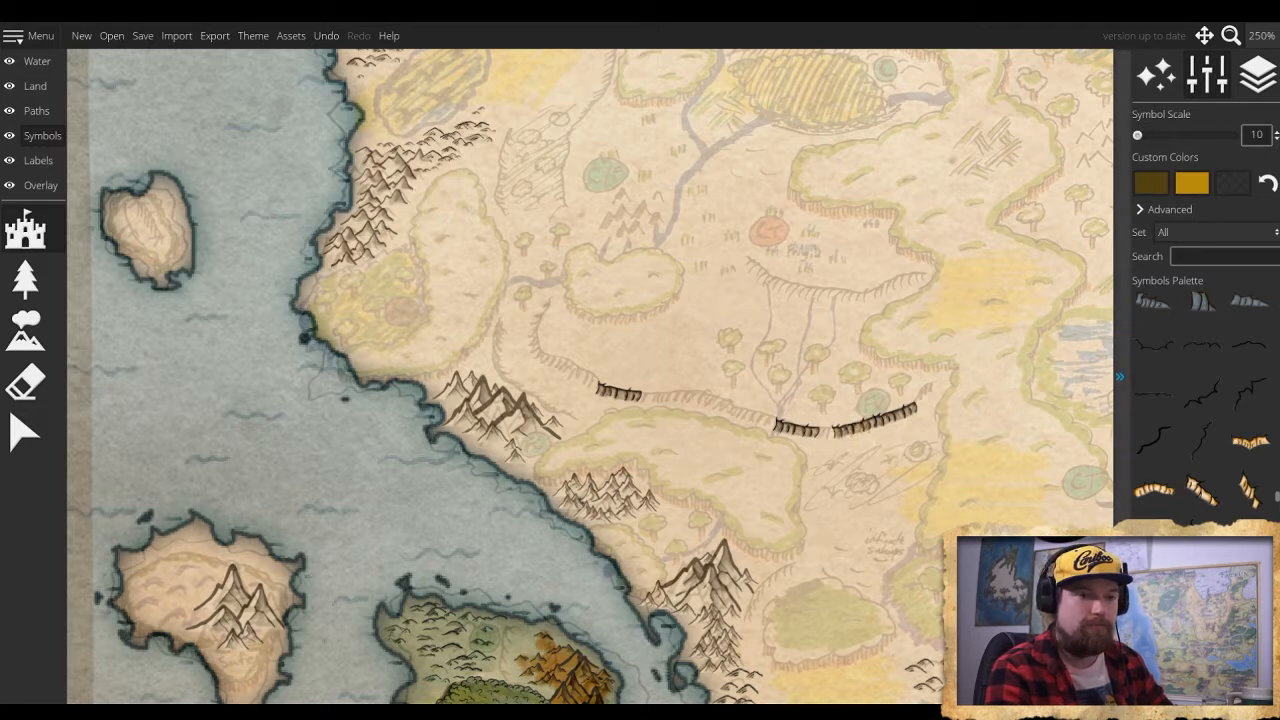
click(758, 417)
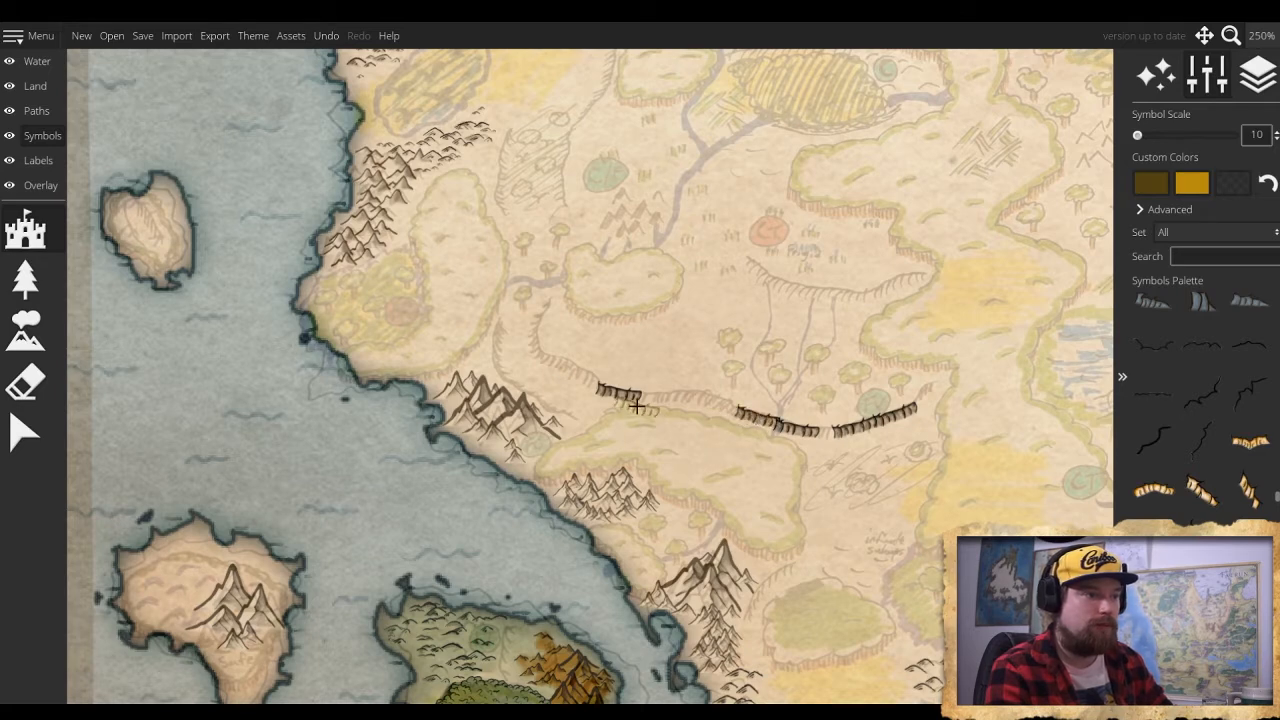
click(717, 402)
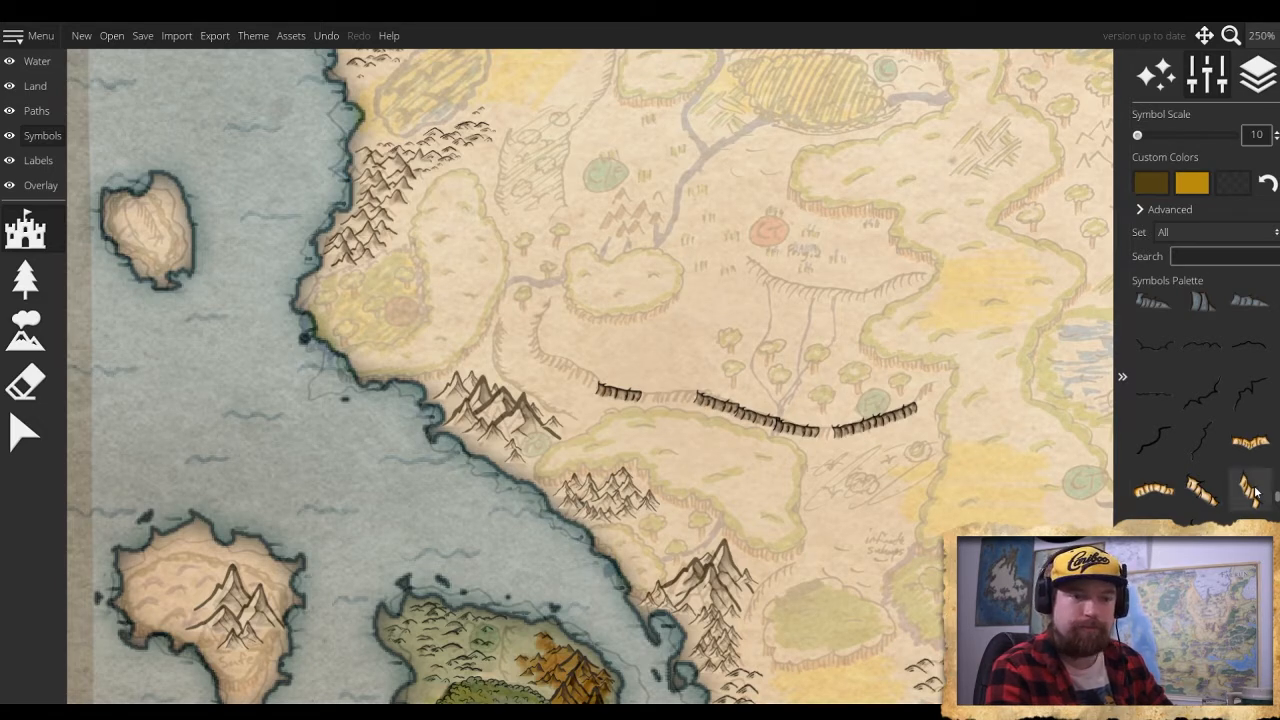
Fill the gap in the western half of the cliff line with the V-shaped cliff symbol at scale 12
click(1250, 441)
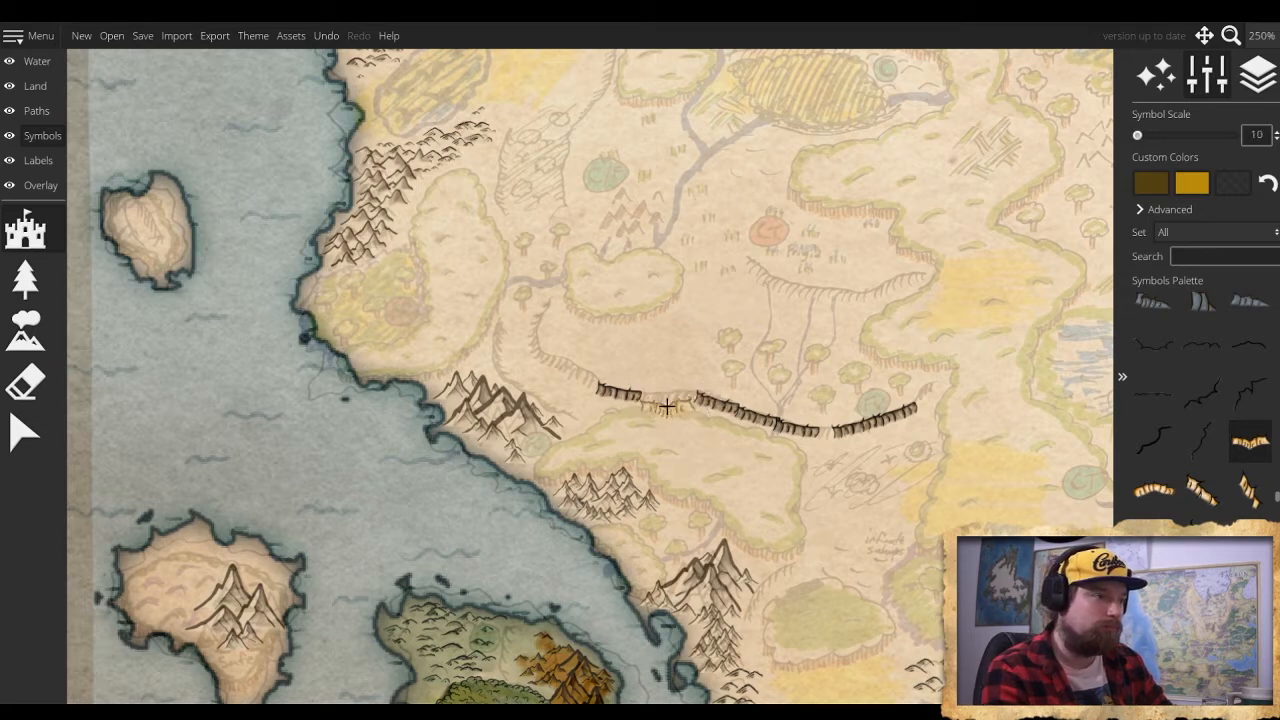
scroll(664, 399, up, 5)
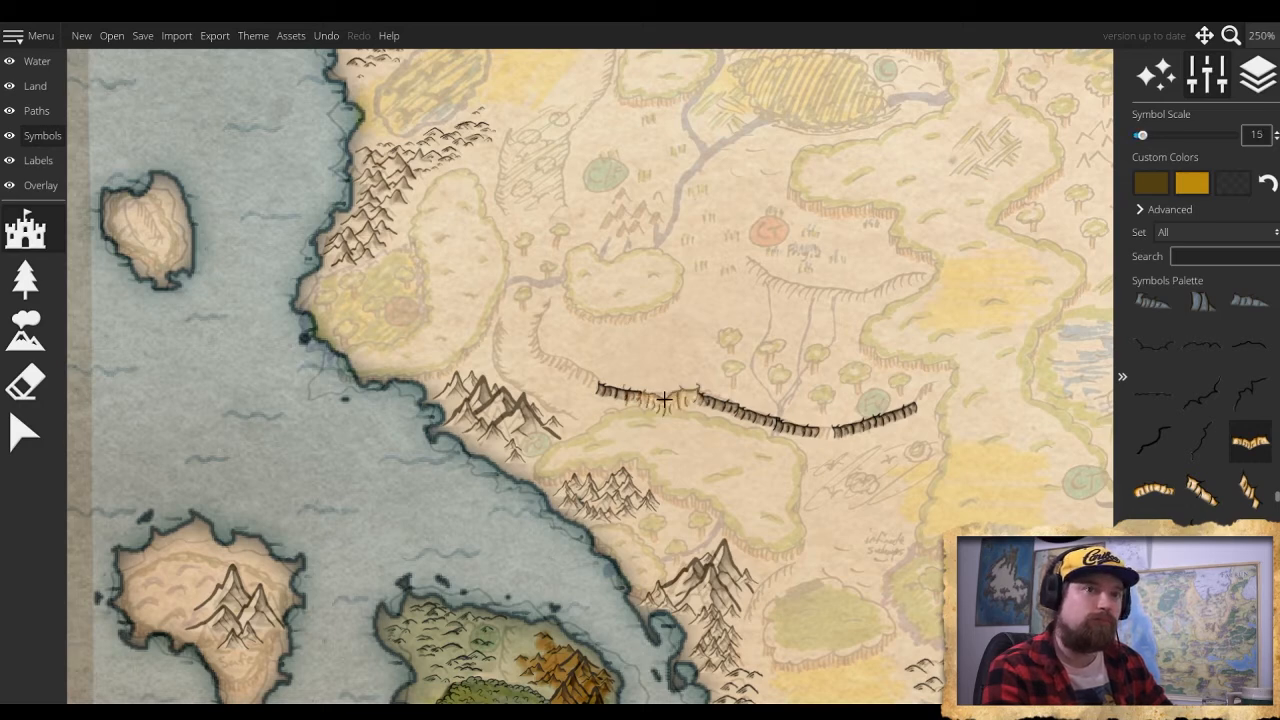
scroll(664, 399, down, 5)
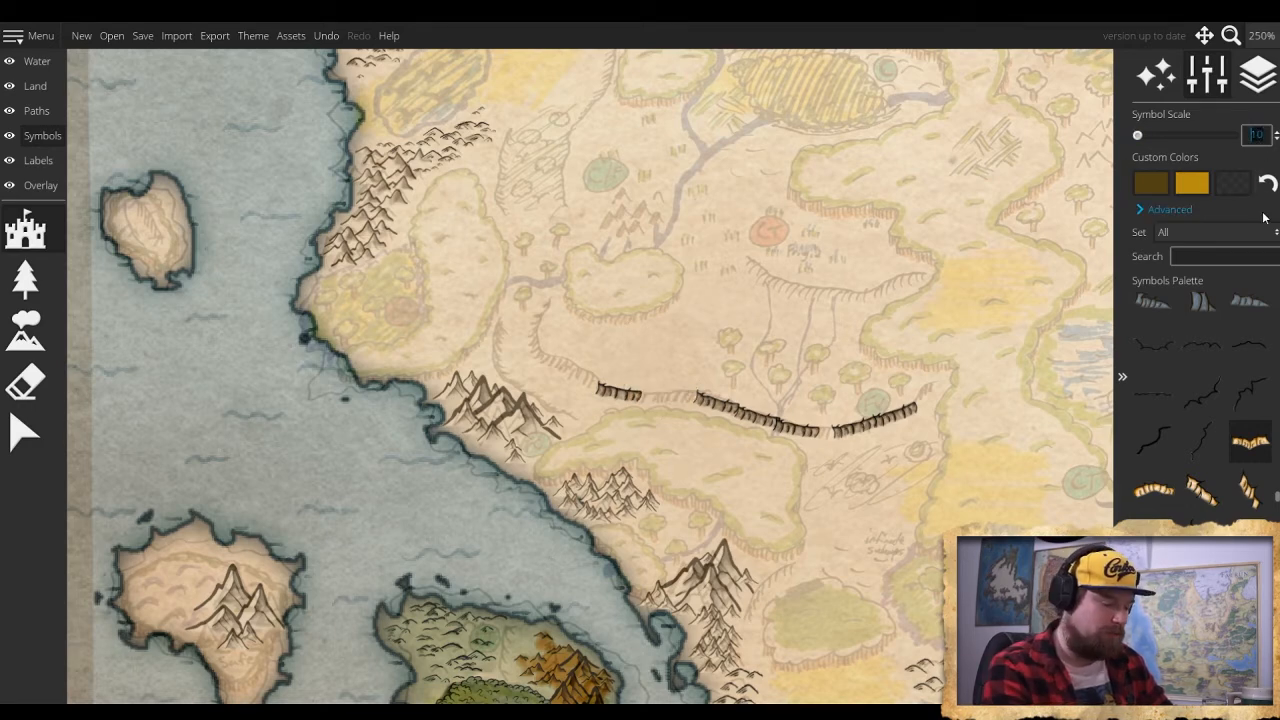
text(102)
key(BackSpace)
key(BackSpace)
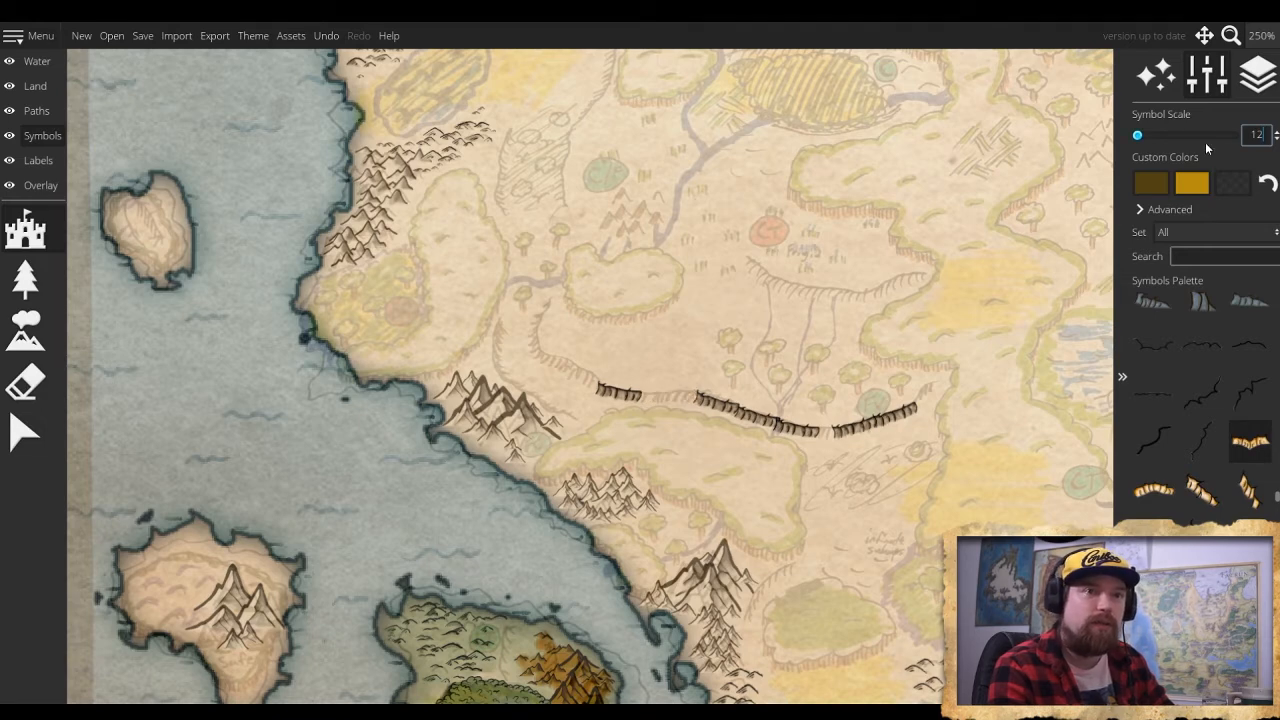
key(BackSpace)
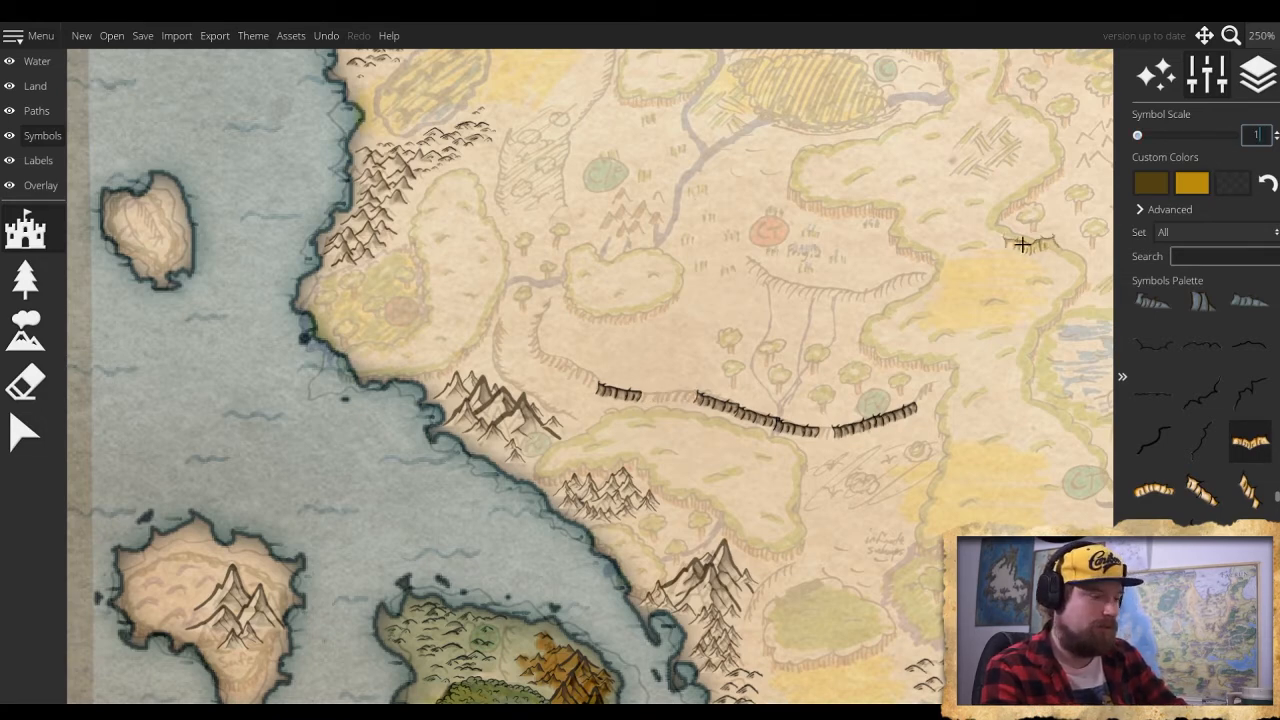
text(3)
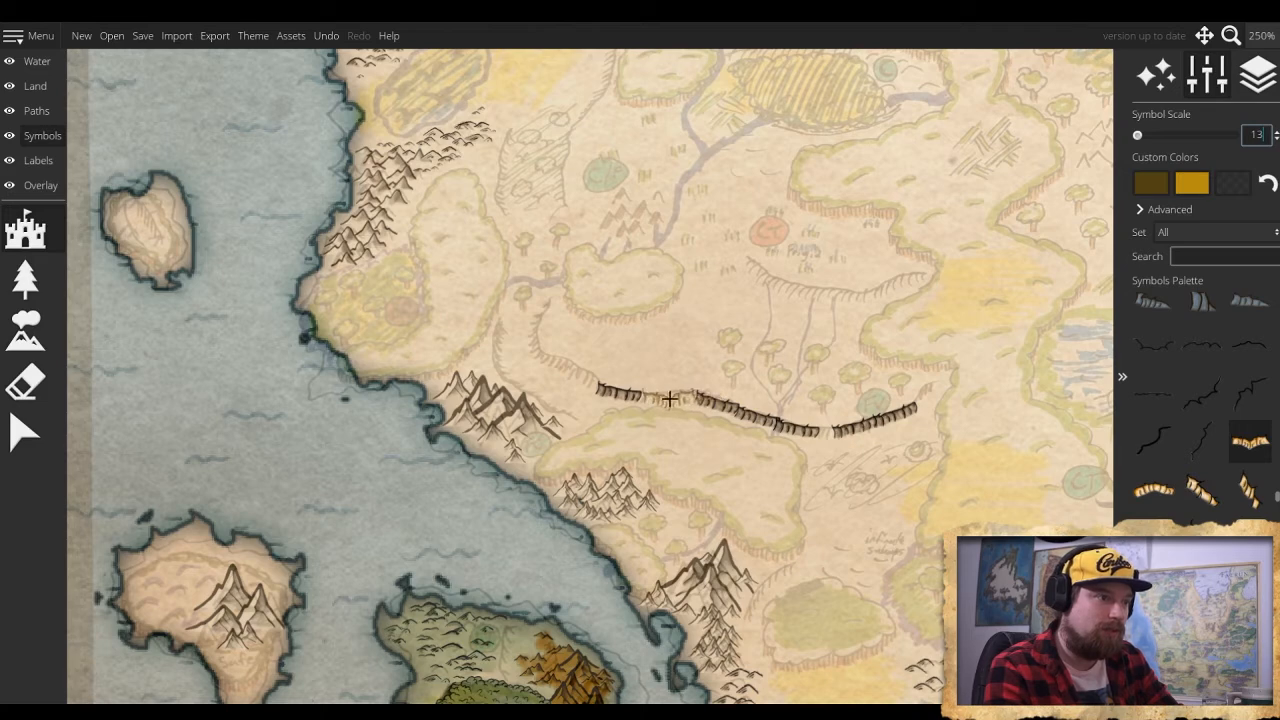
key(BackSpace)
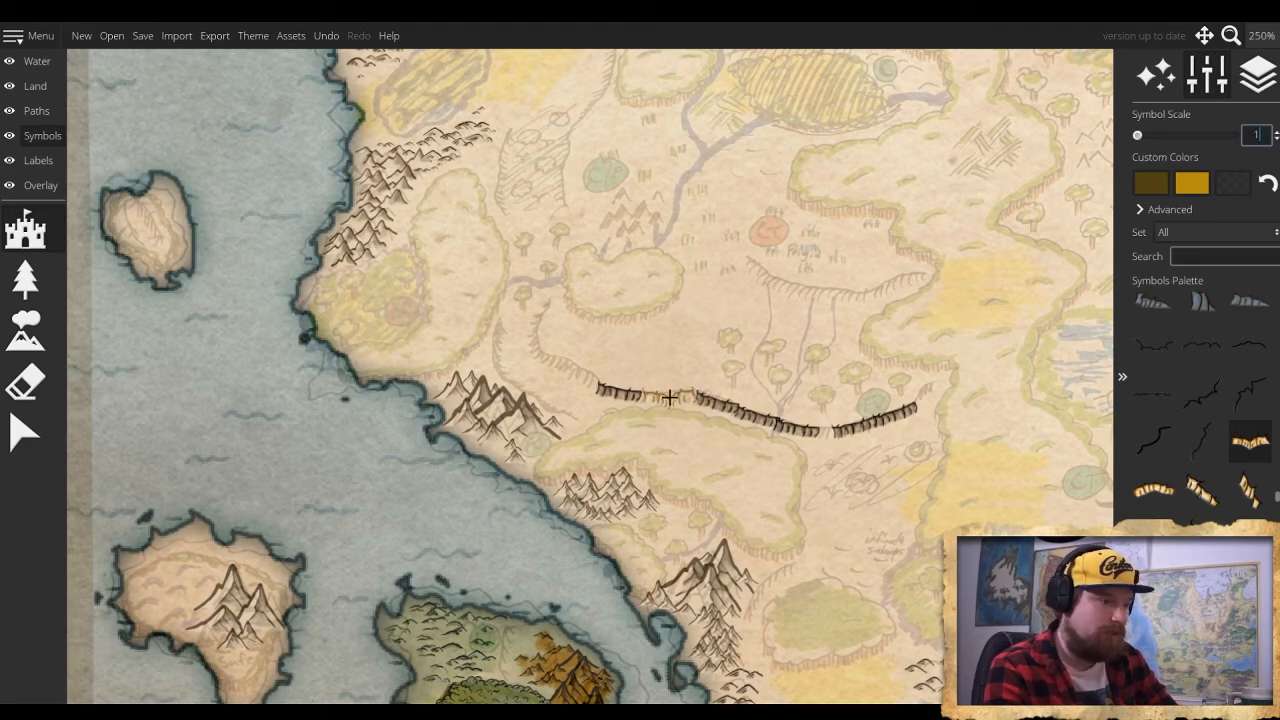
key(Return)
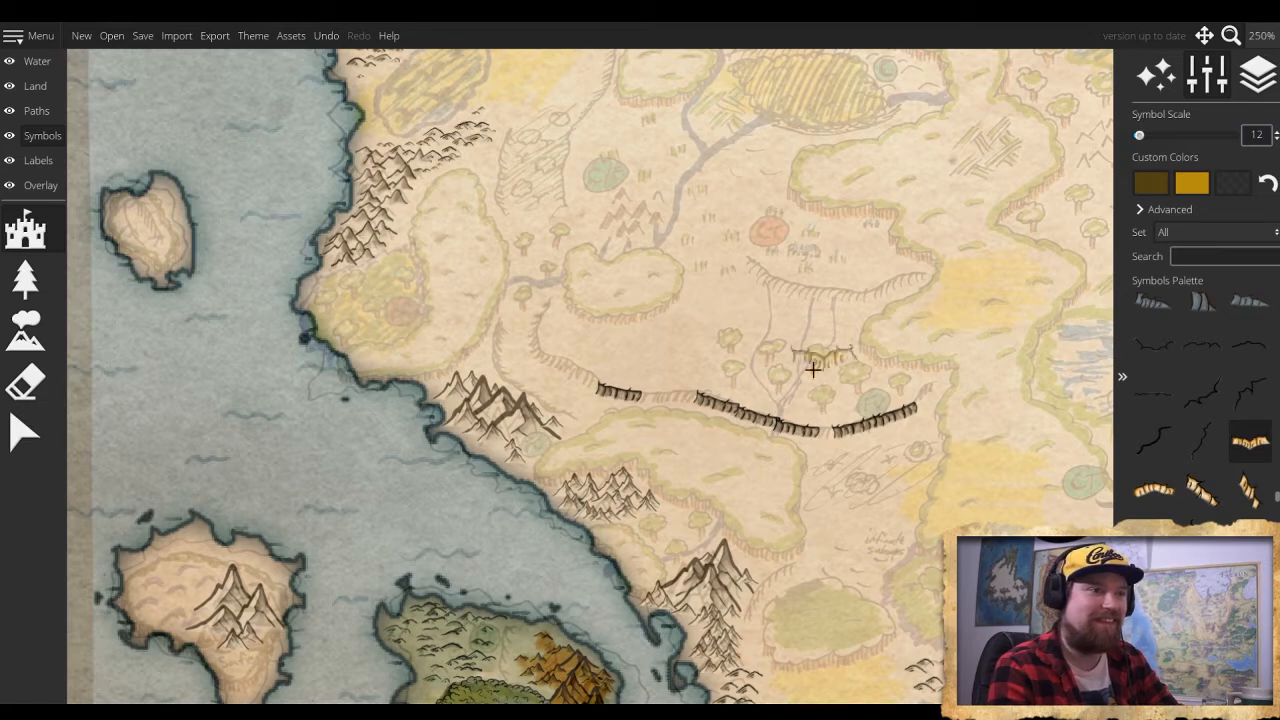
click(670, 400)
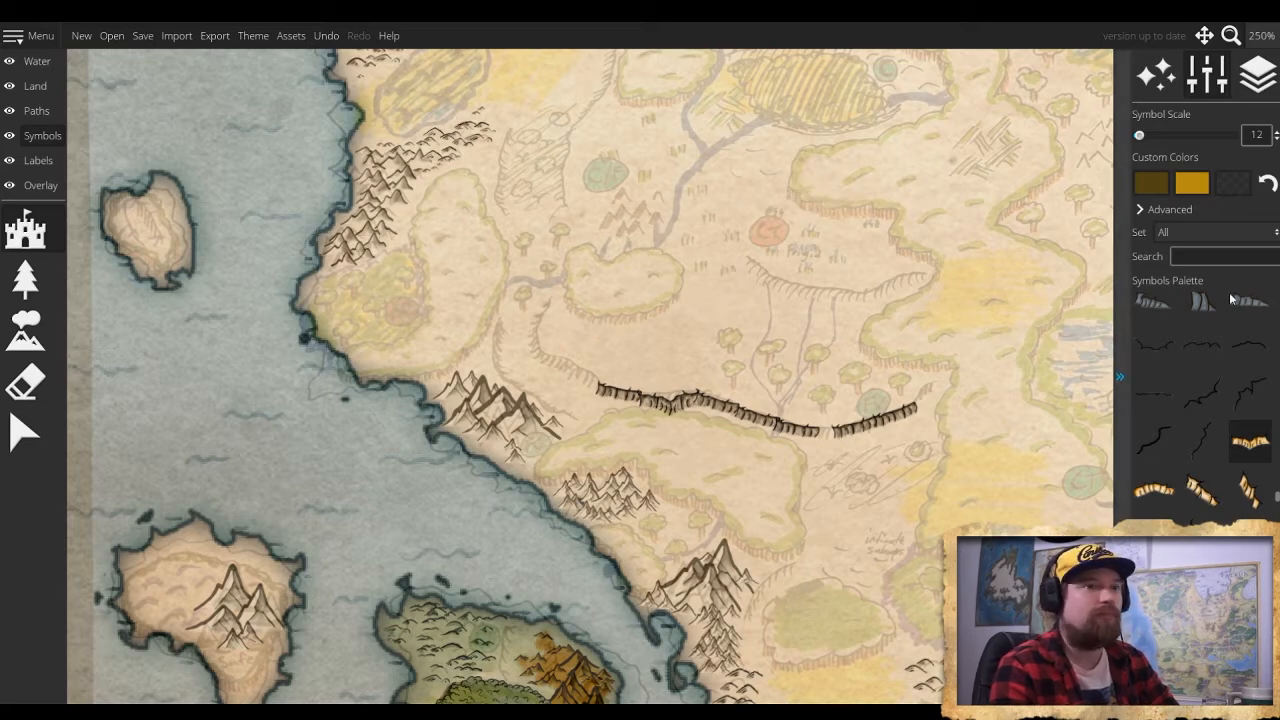
Extend the cliff line northwest along the sketch with two more angled cliff segments, the second at symbol scale 10
scroll(1200, 400, down, 3)
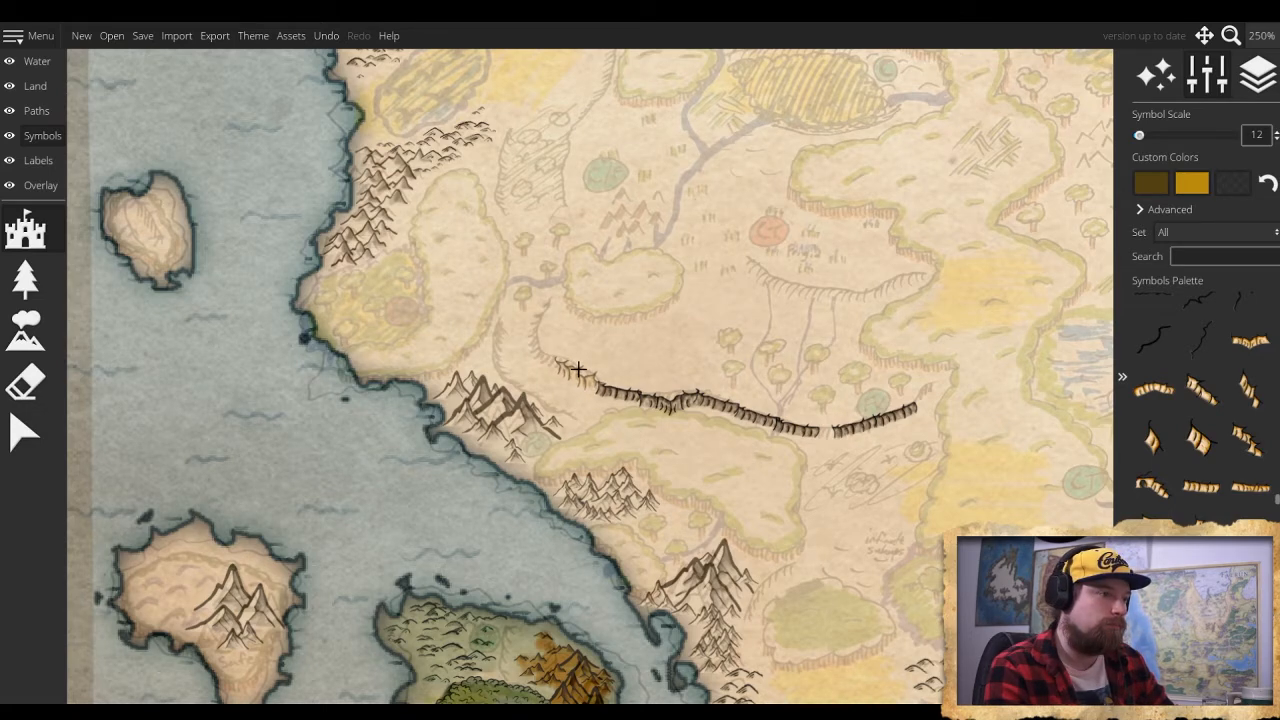
click(578, 370)
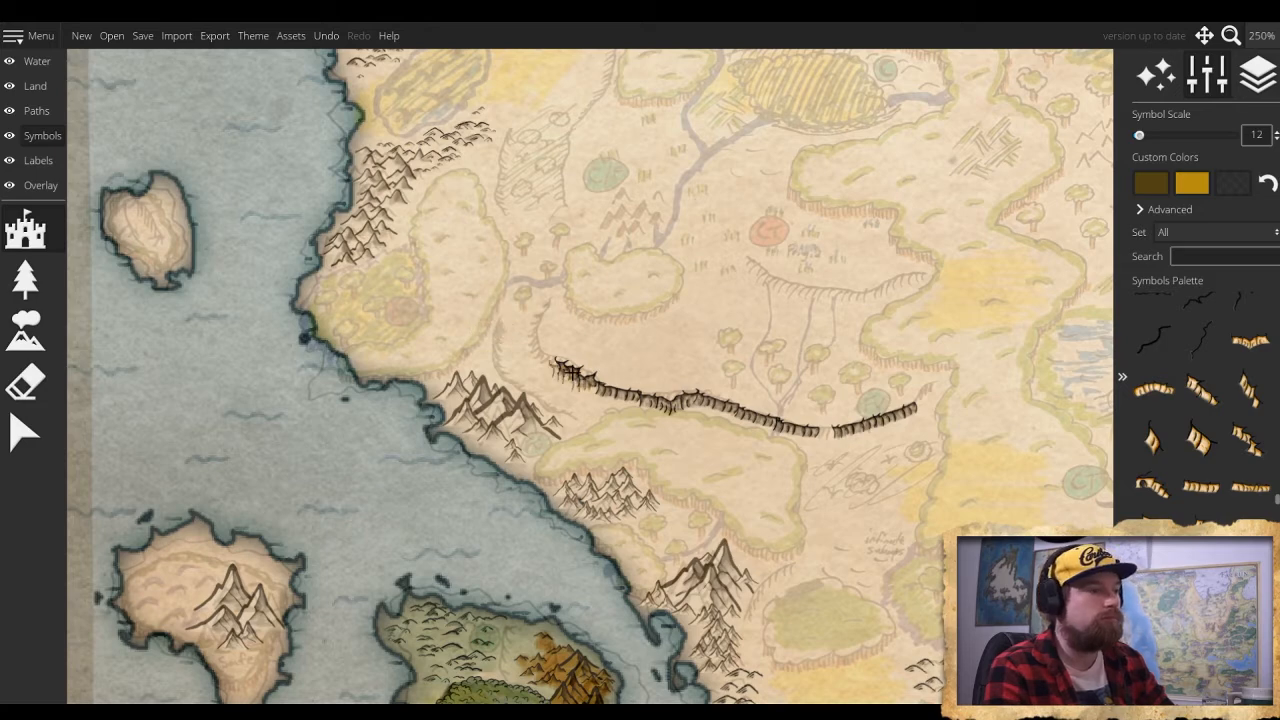
scroll(566, 370, down, 2)
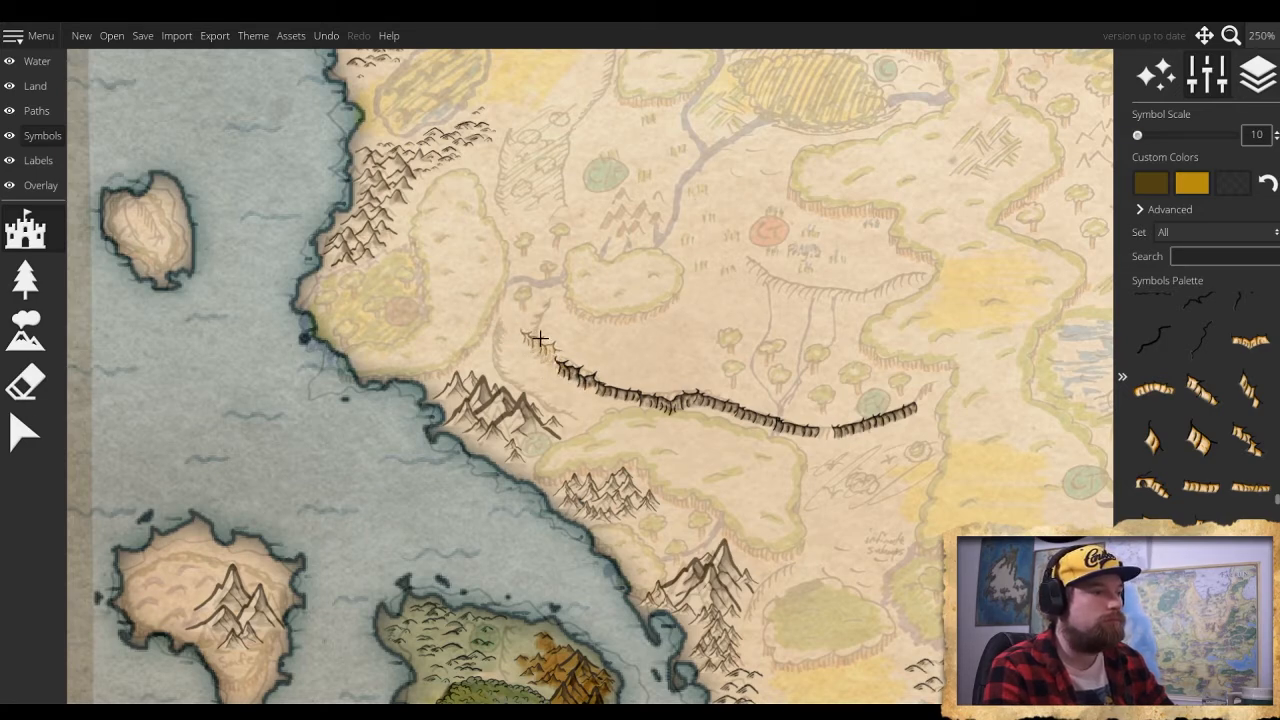
click(1202, 398)
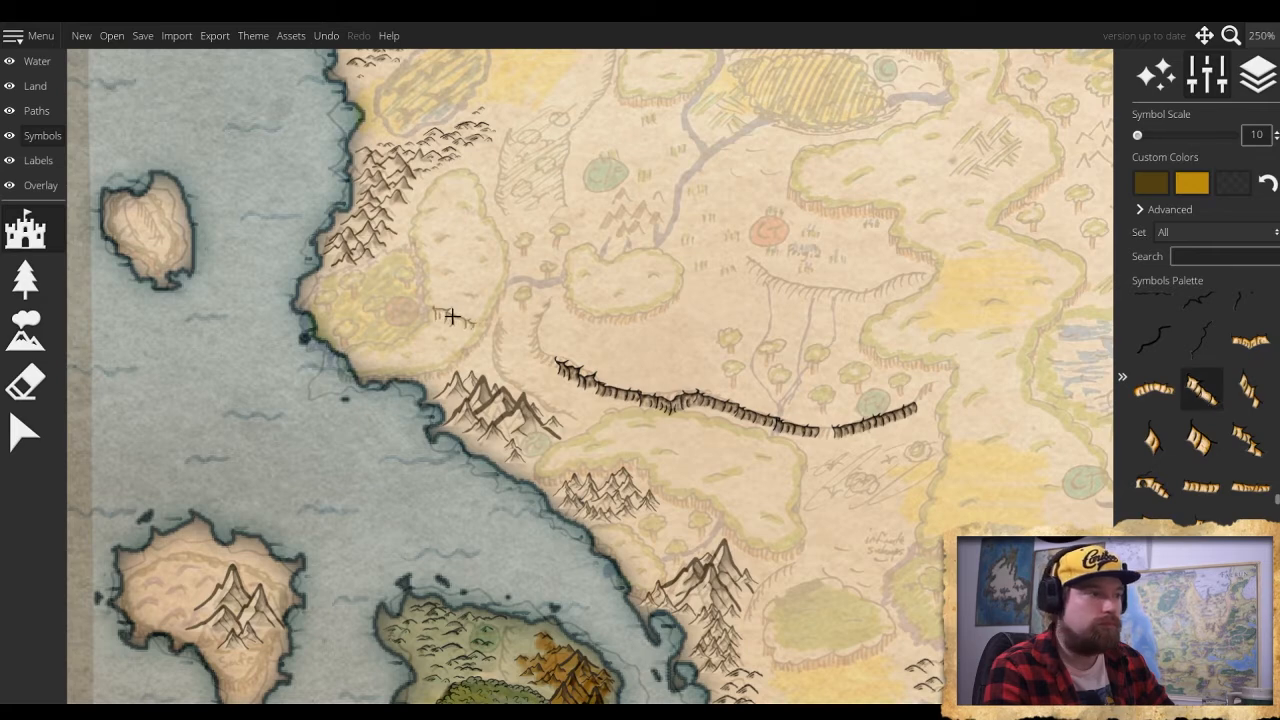
click(538, 352)
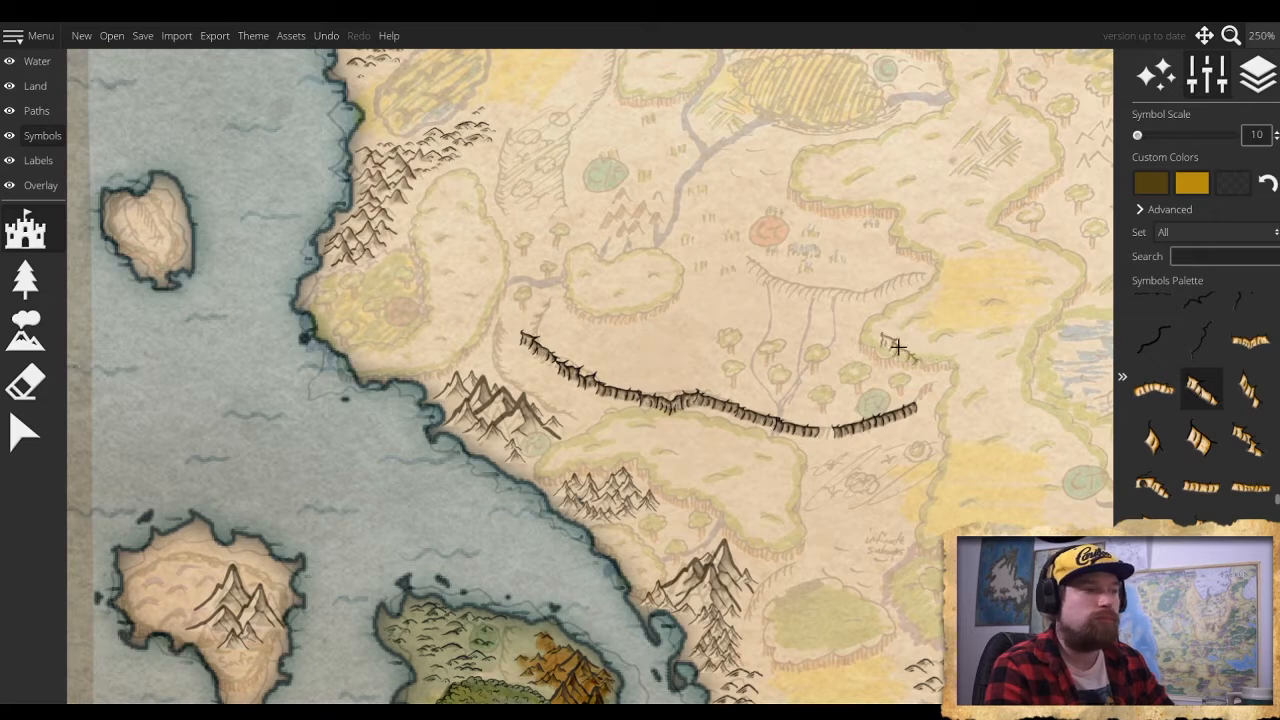
Undo the thin ridge line above the cliff's northwestern end and place one rotated to follow the sketch northward
scroll(1202, 410, down, 3)
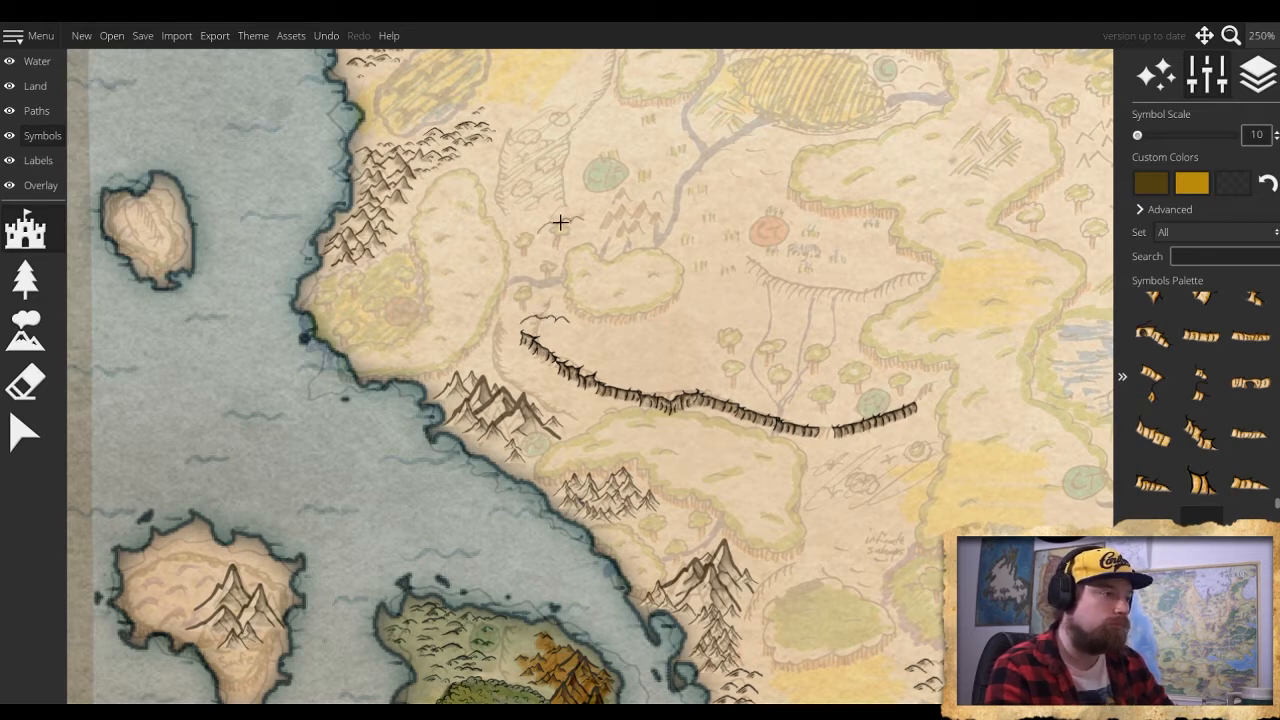
key(ctrl+z)
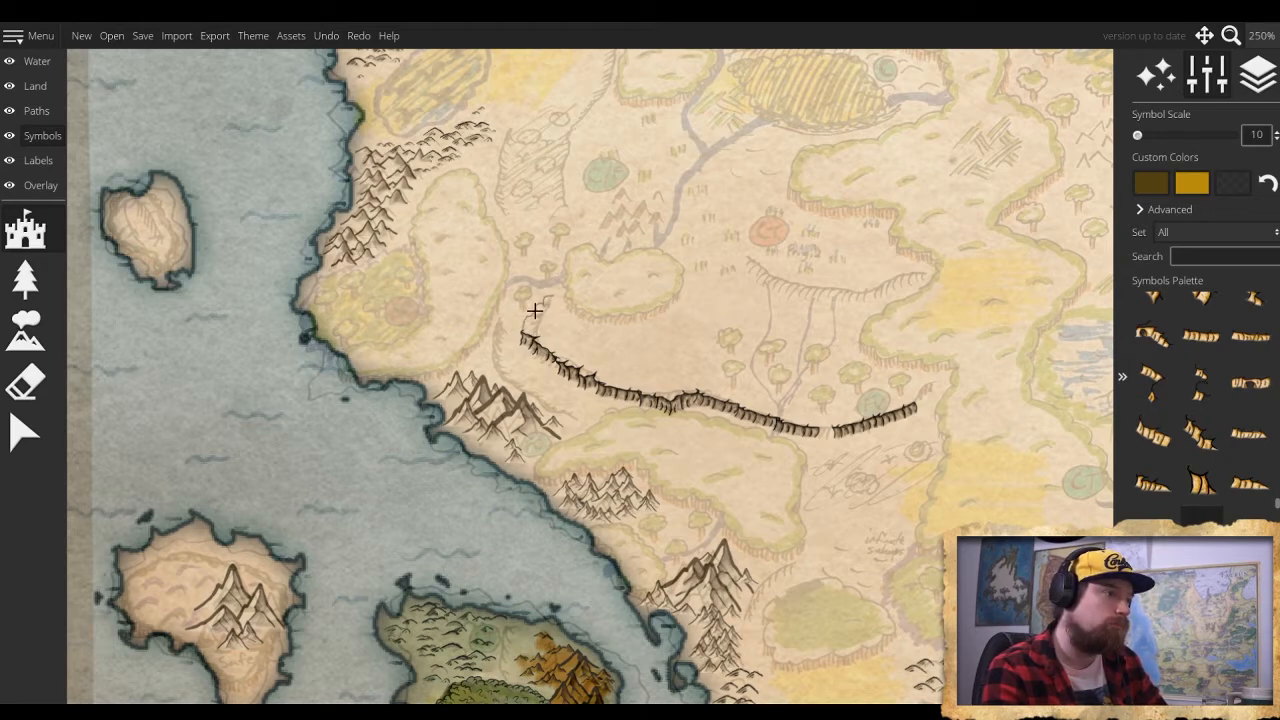
click(534, 311)
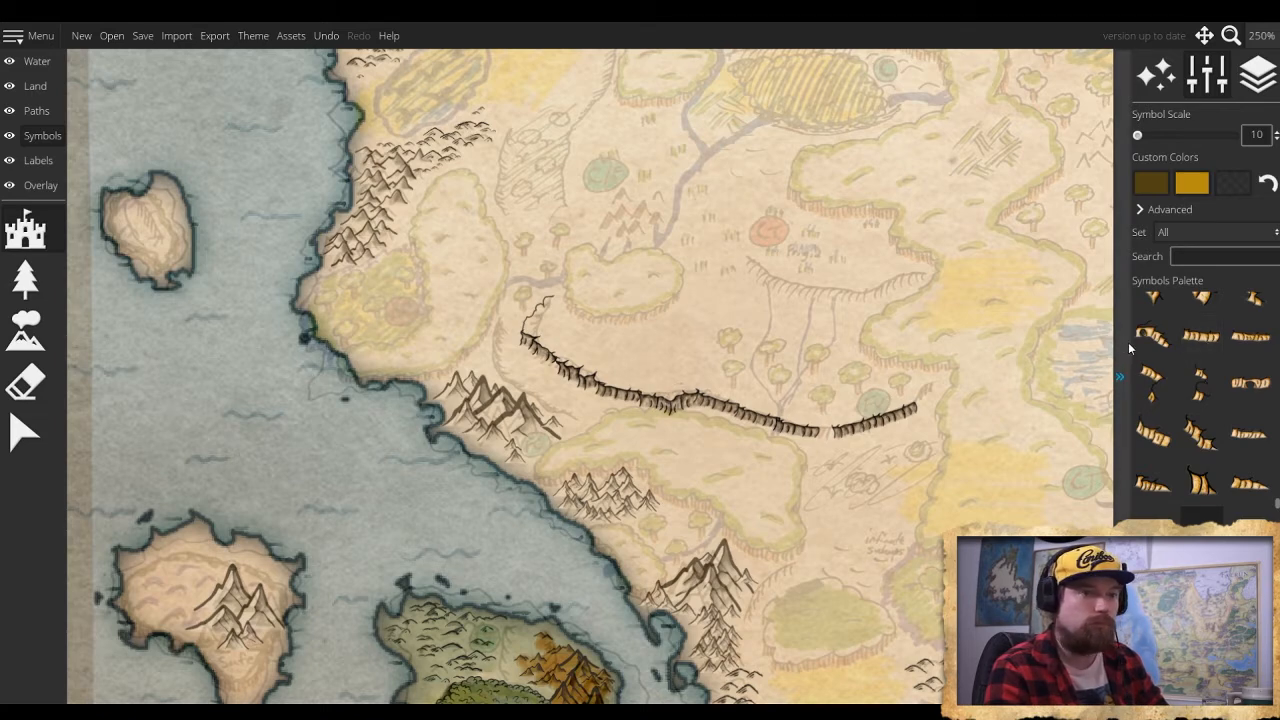
Place a vertical cliff segment just west of the cliff line's northwestern end, and undo the thin lines placed below it
click(1195, 336)
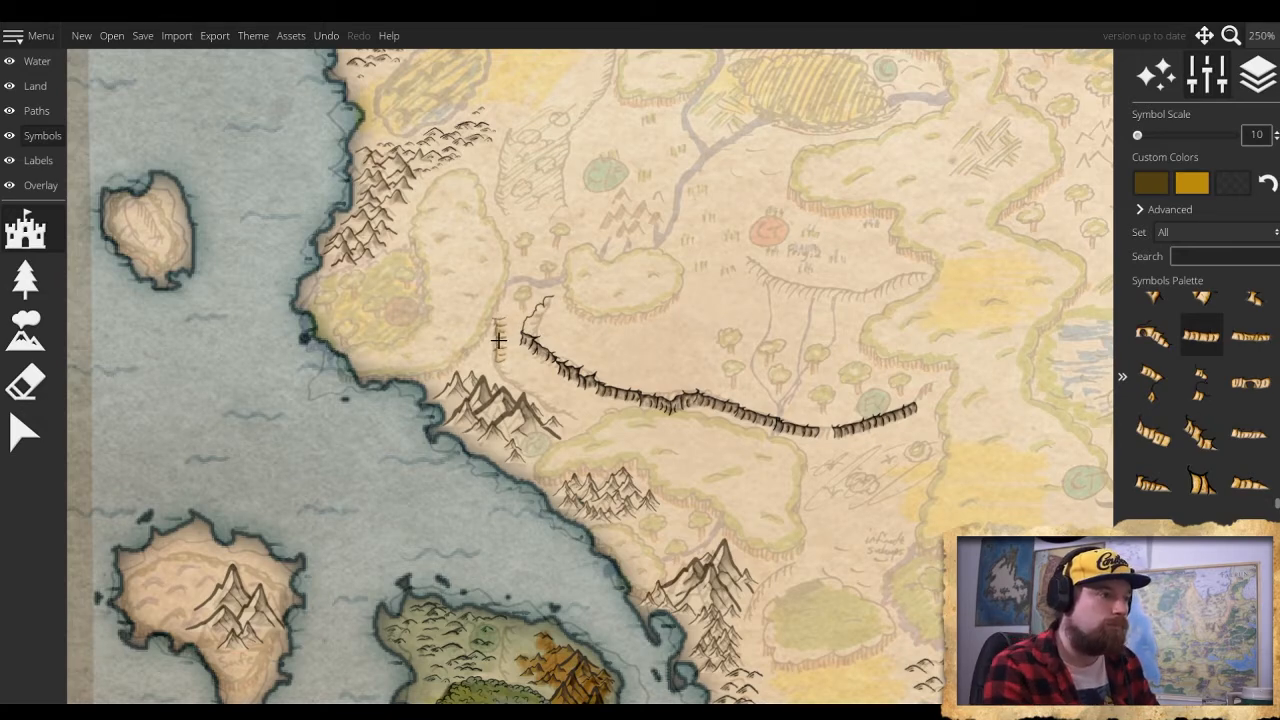
click(498, 343)
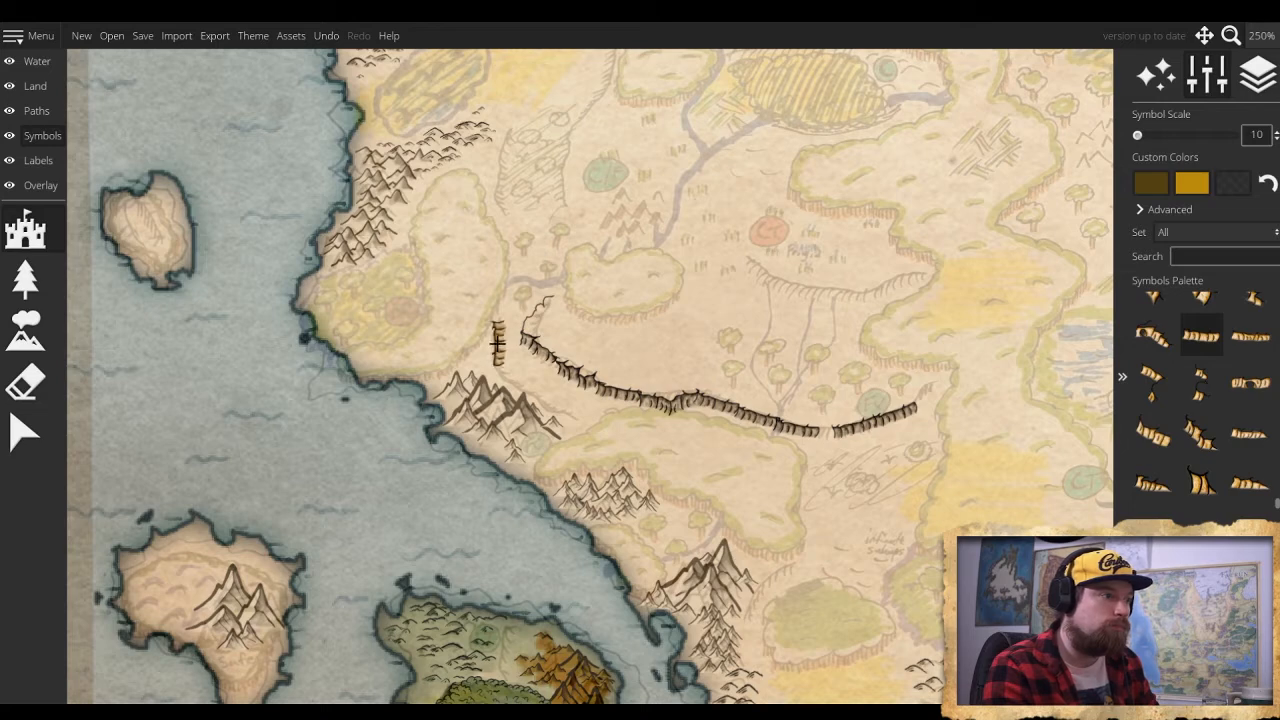
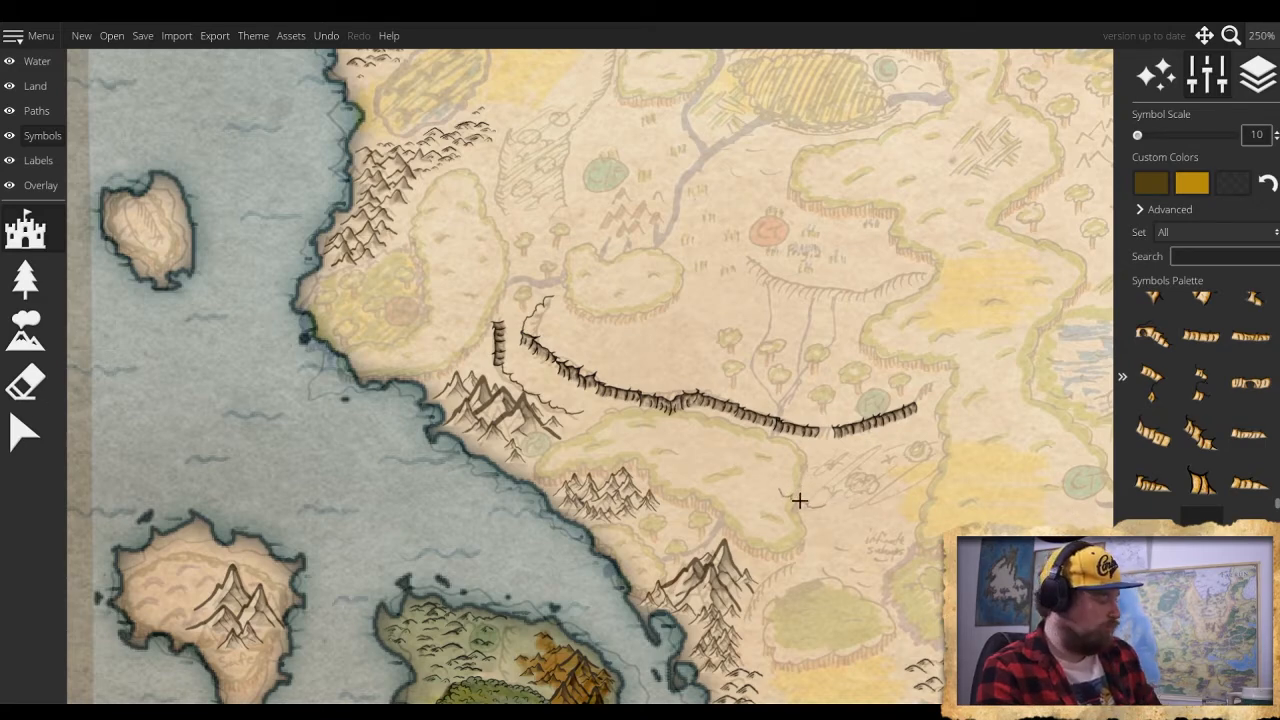
key(ctrl+z)
key(ctrl+z)
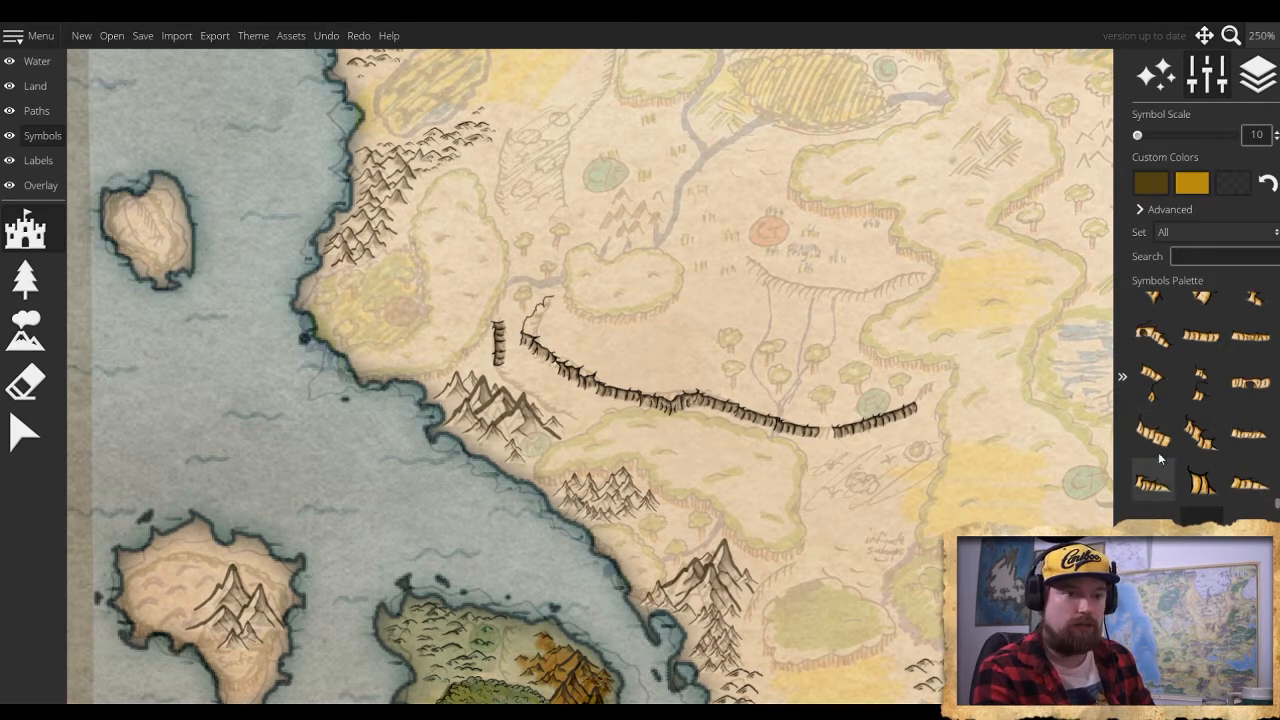
click(1250, 337)
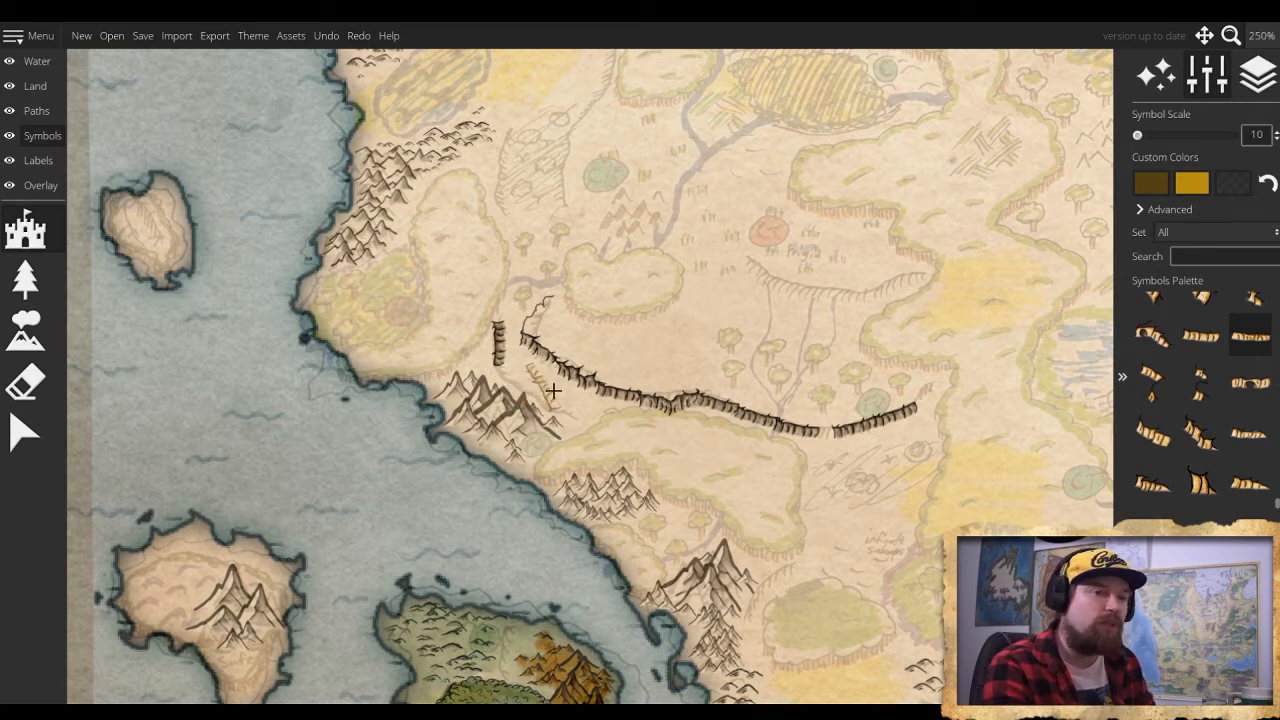
click(1203, 381)
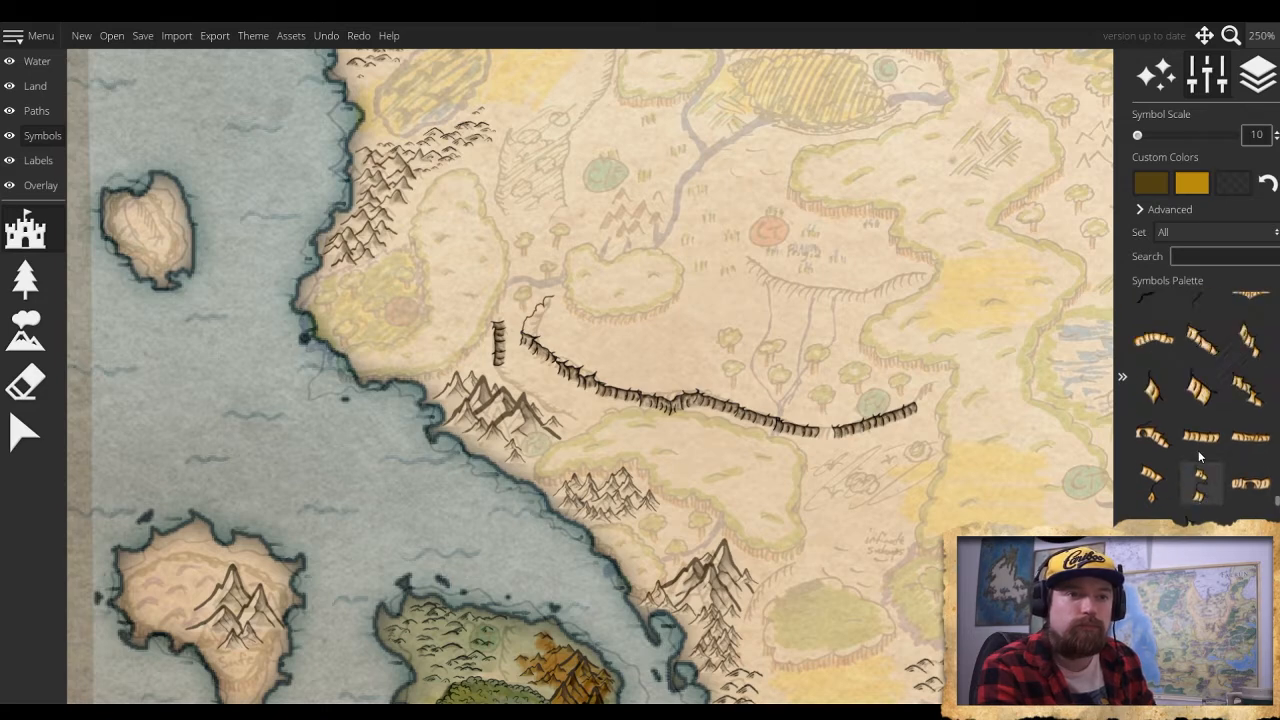
scroll(1198, 450, up, 2)
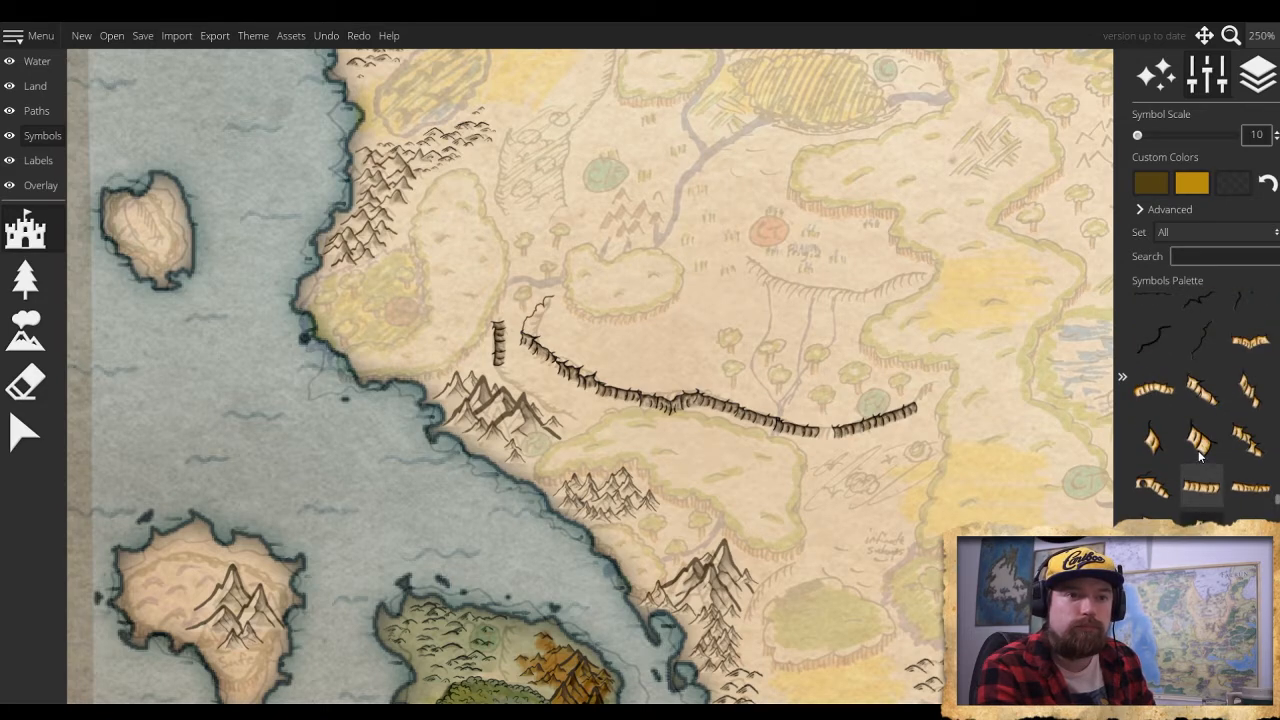
click(1201, 397)
scroll(548, 402, up, 3)
scroll(548, 402, down, 3)
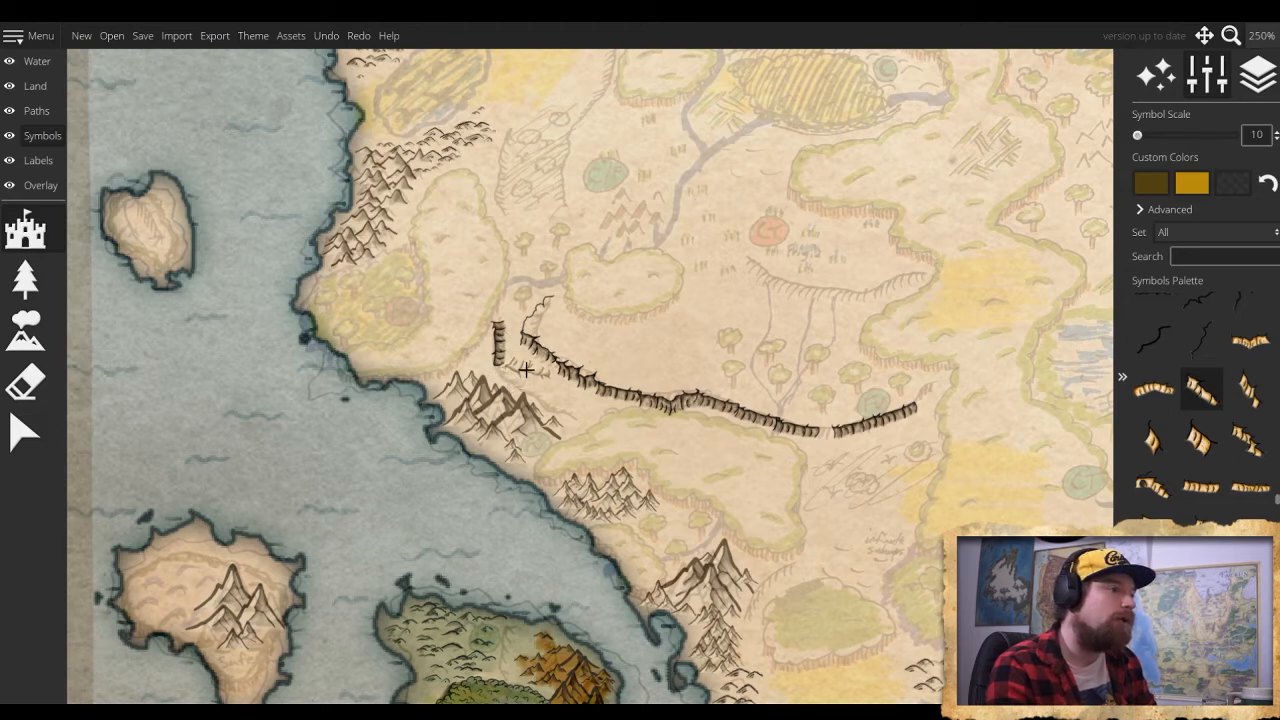
Trace the sketched slope southeast of the vertical cliff segment with thin ridge lines, and cap its northern end with a narrow cliff piece
scroll(1200, 470, down, 3)
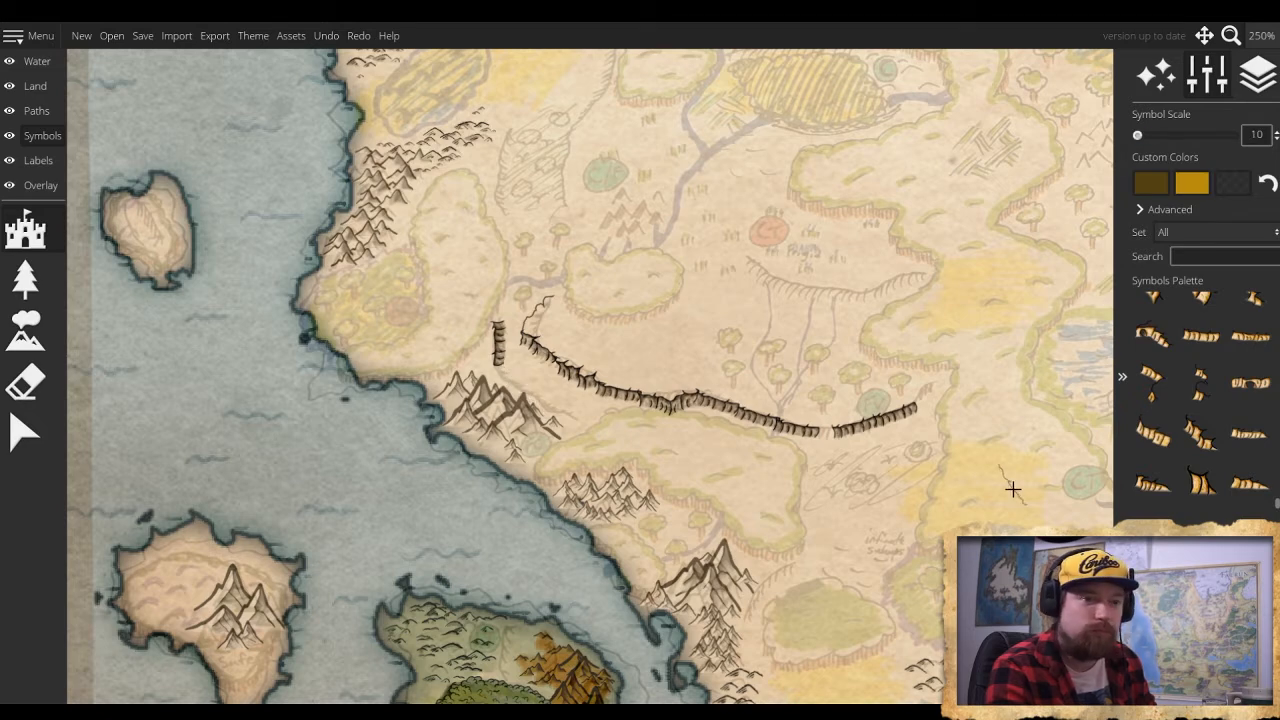
click(520, 381)
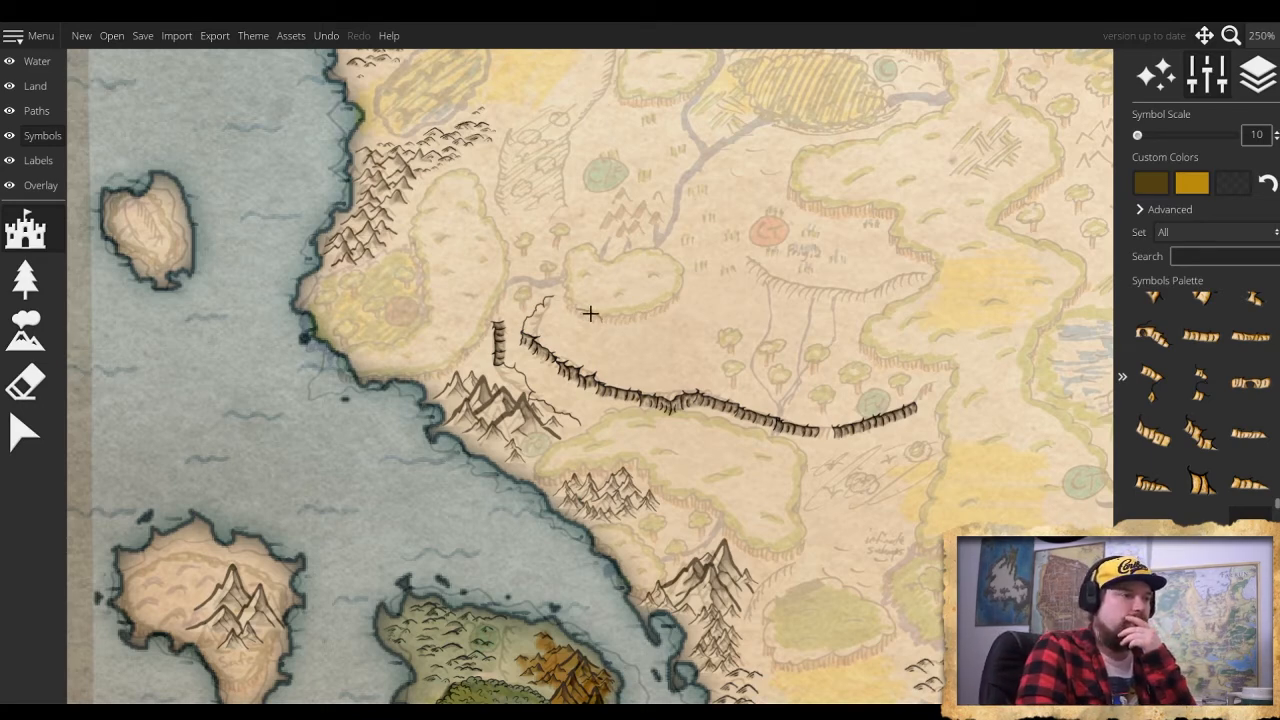
click(1209, 487)
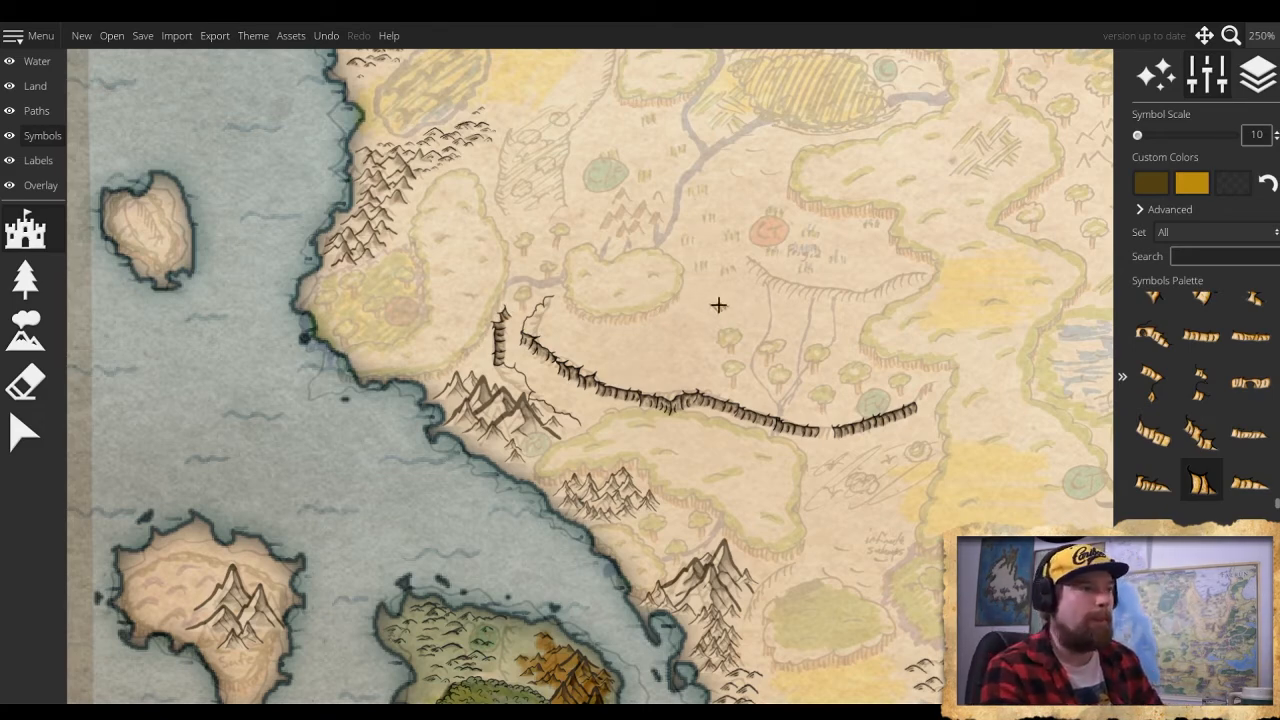
Try fitting different cliff symbols into the gap near the eastern end of the cliff line, at symbol scales from 10 to 20
drag(650, 298, 788, 346)
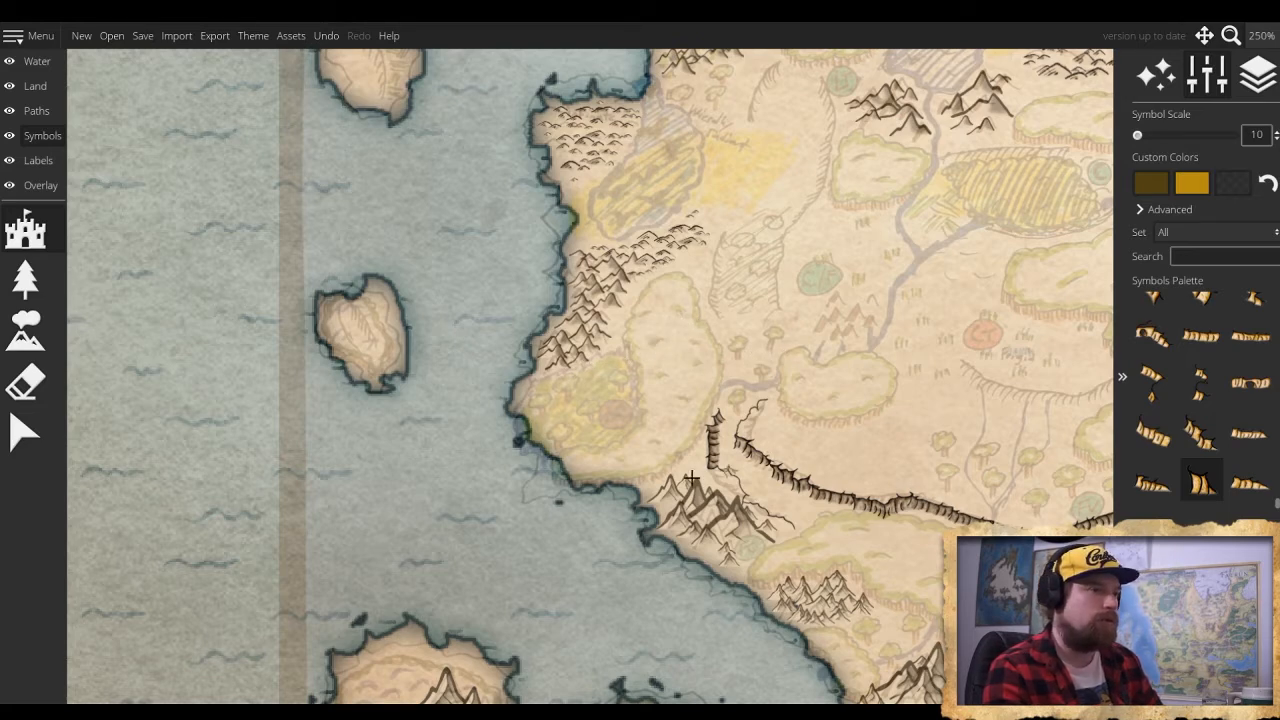
drag(859, 419, 665, 408)
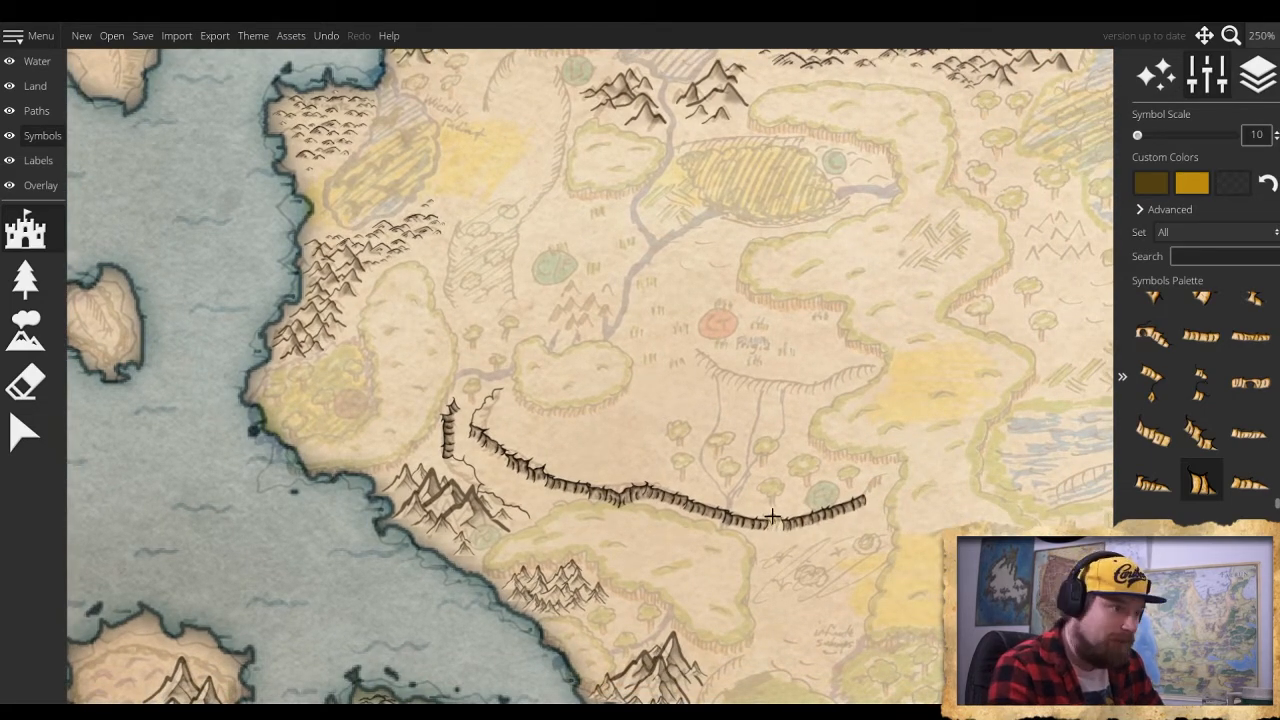
key(bracketright)
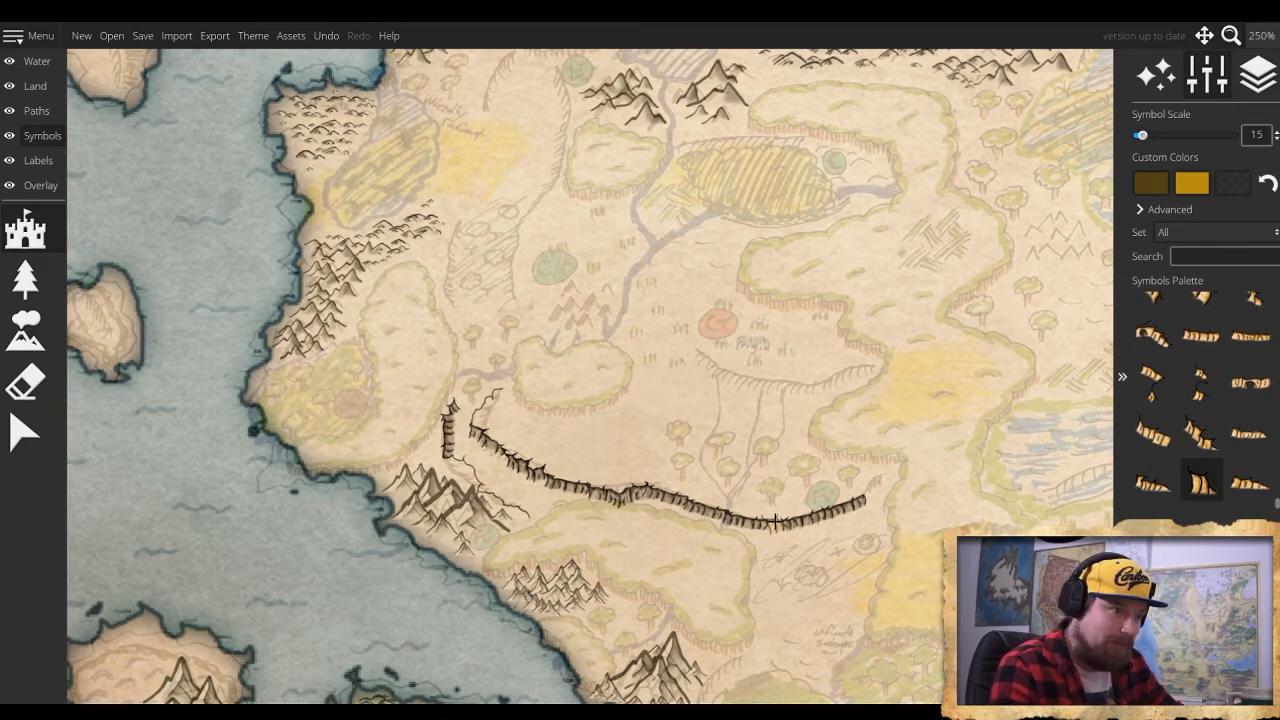
key(bracketright)
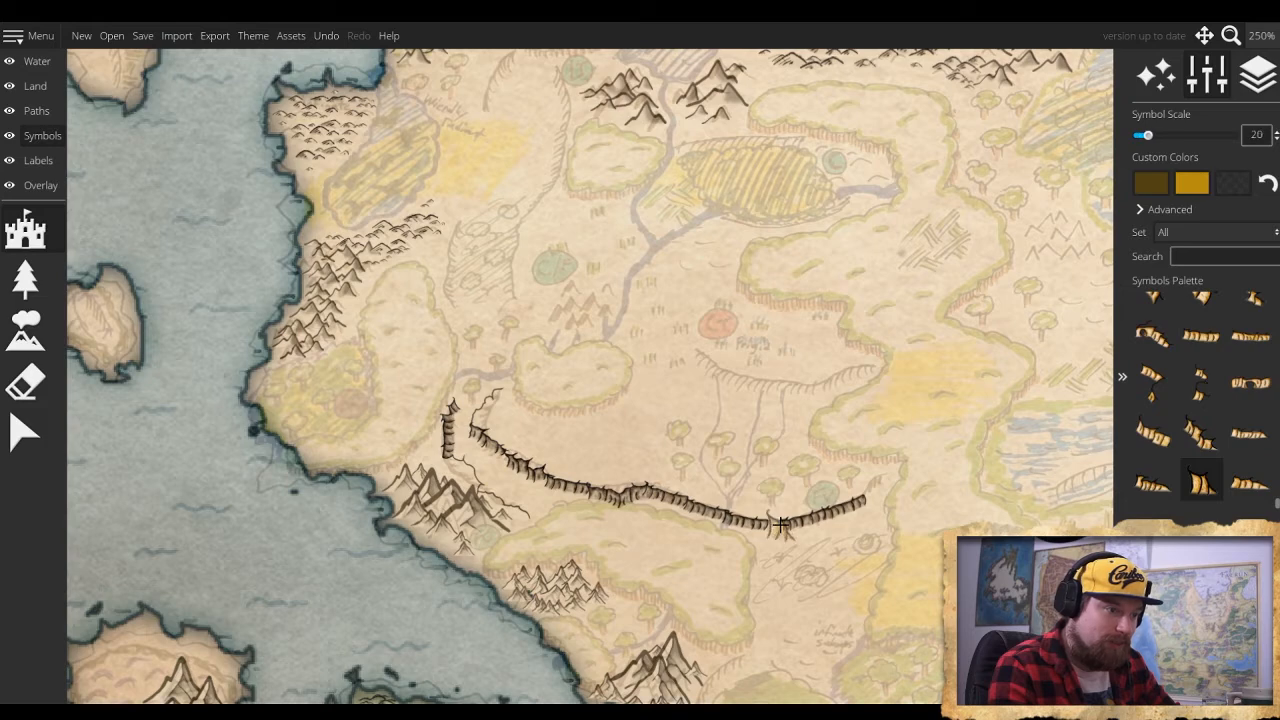
key(bracketleft)
key(bracketleft)
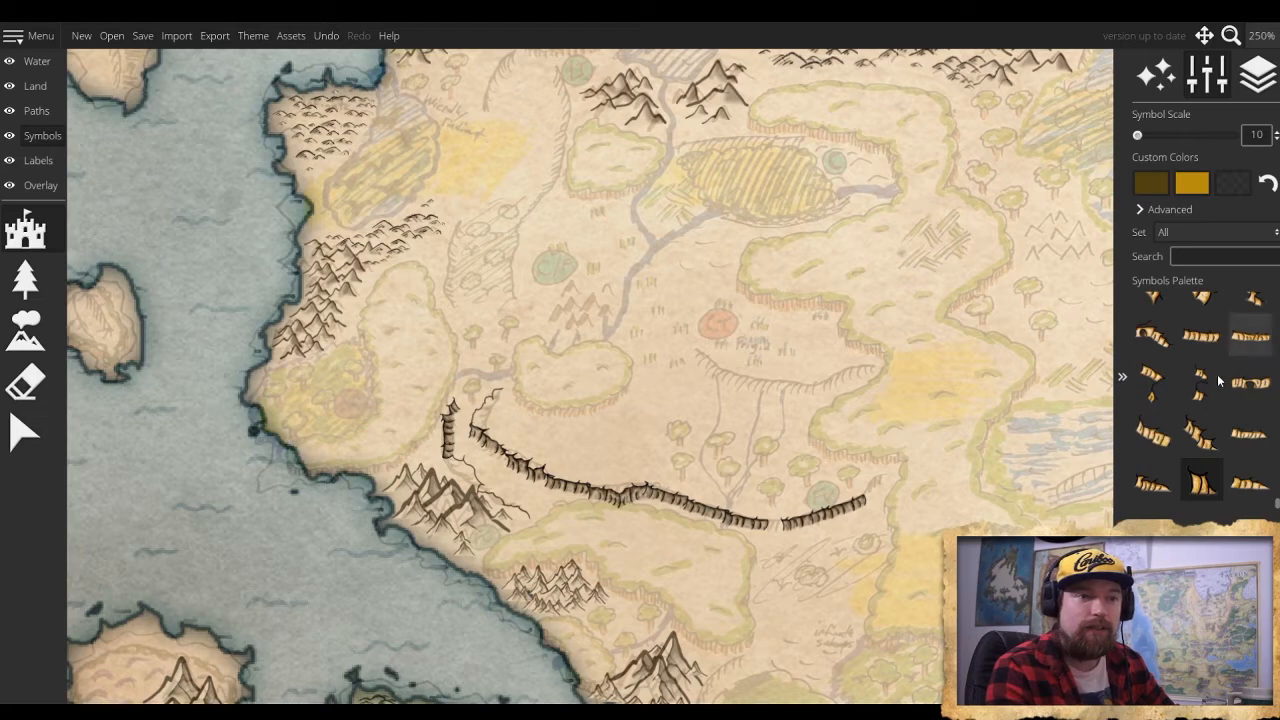
click(1155, 383)
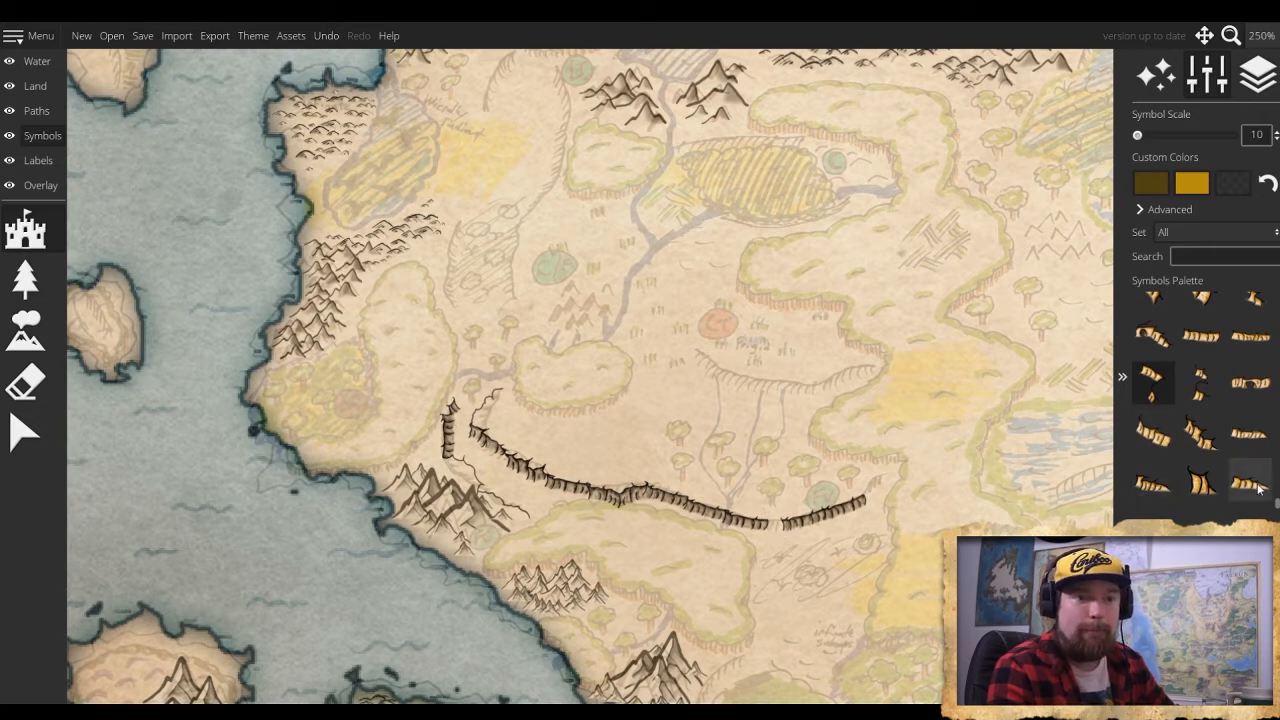
click(1153, 483)
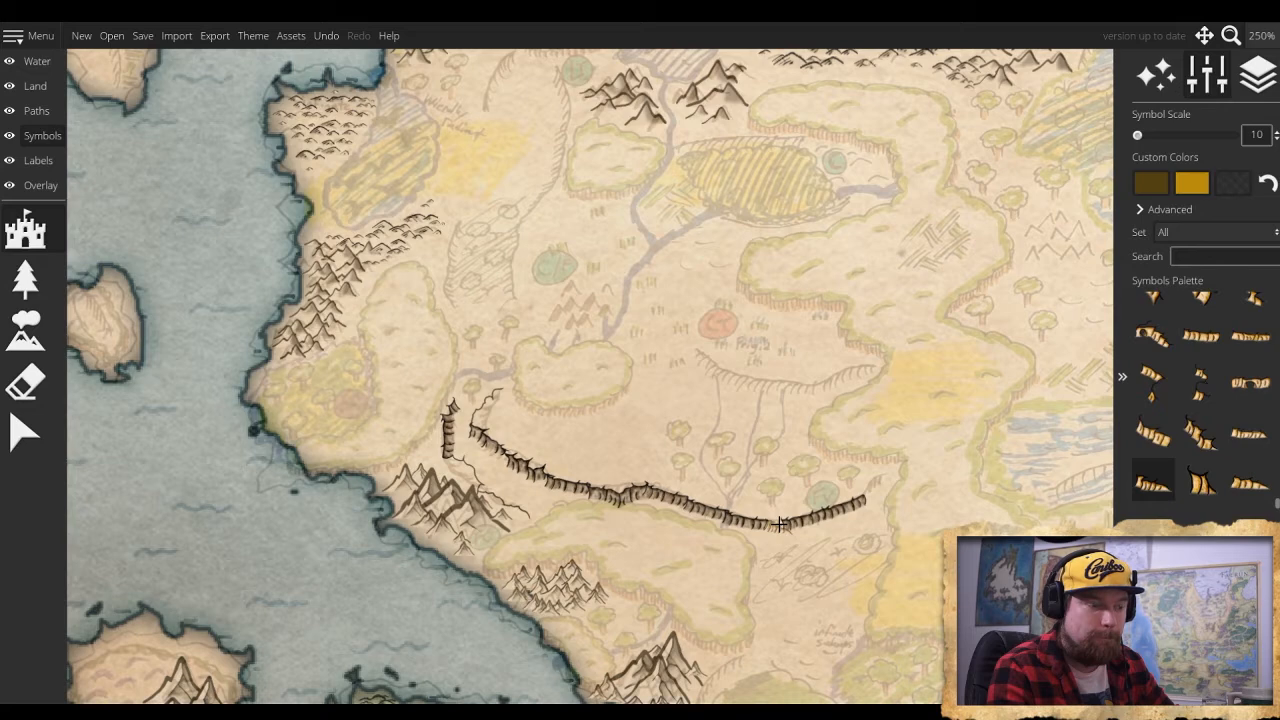
click(1250, 336)
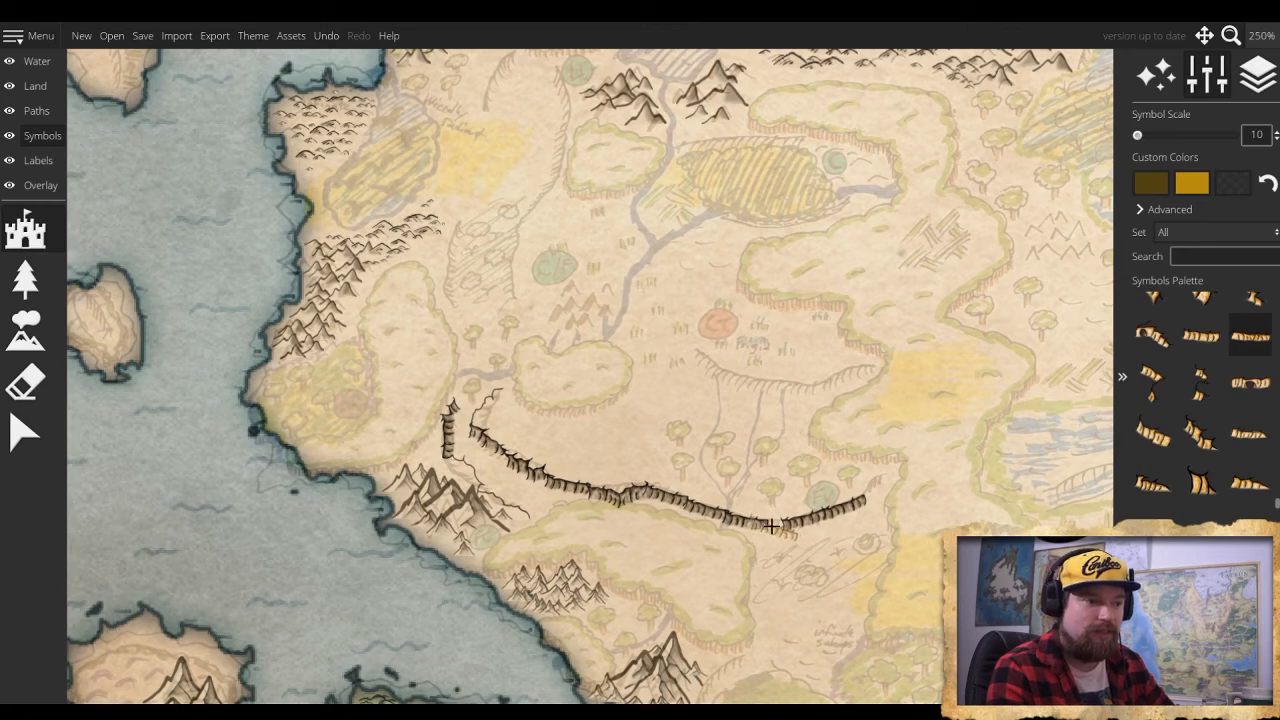
key(3)
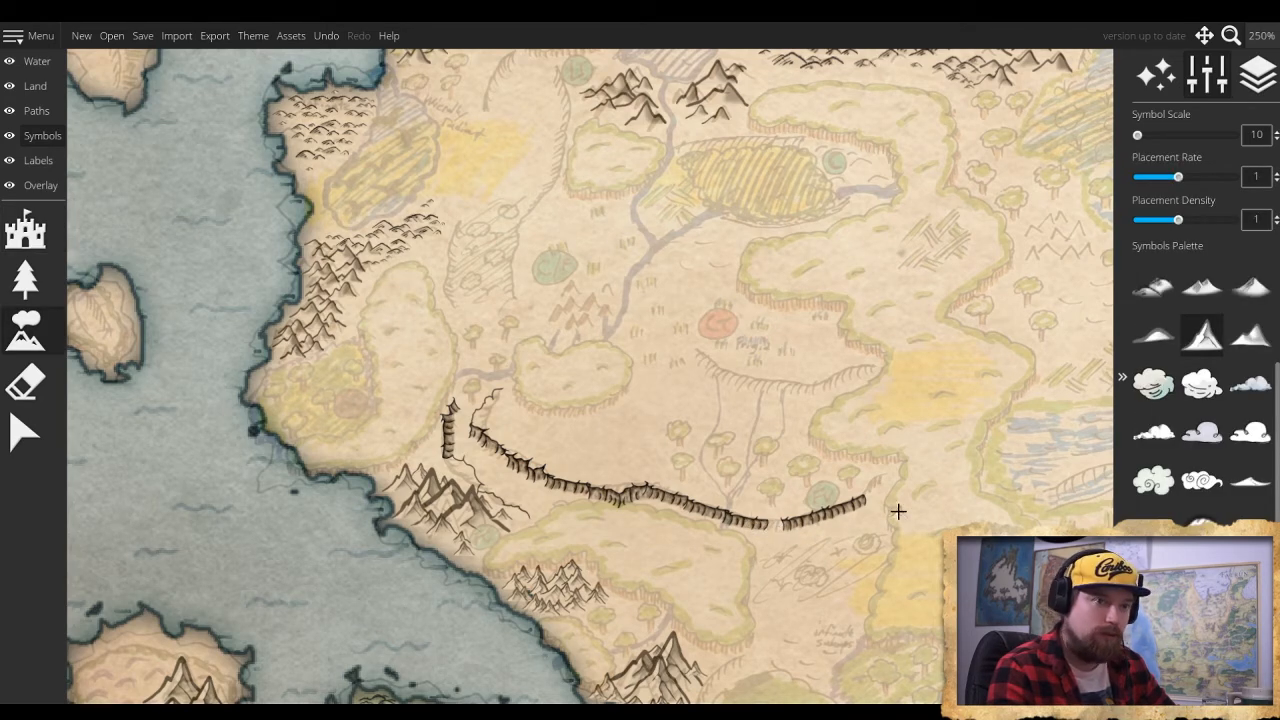
click(1203, 308)
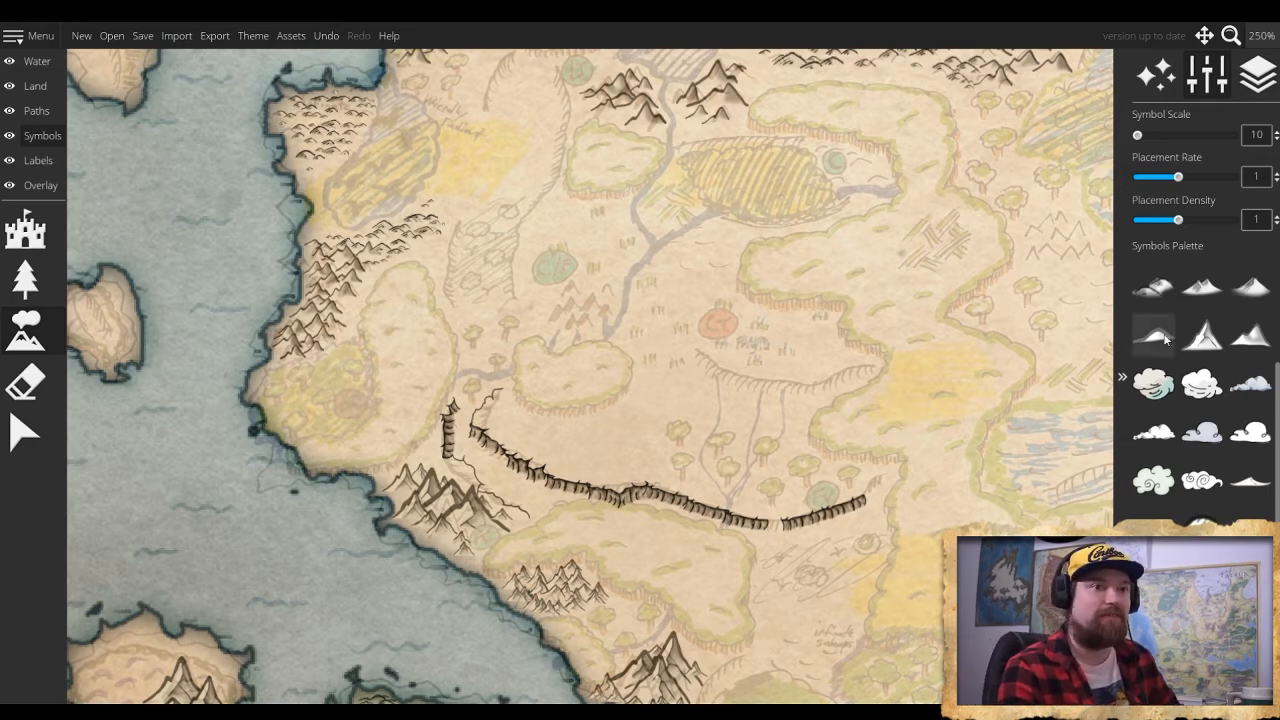
scroll(1205, 410, up, 1)
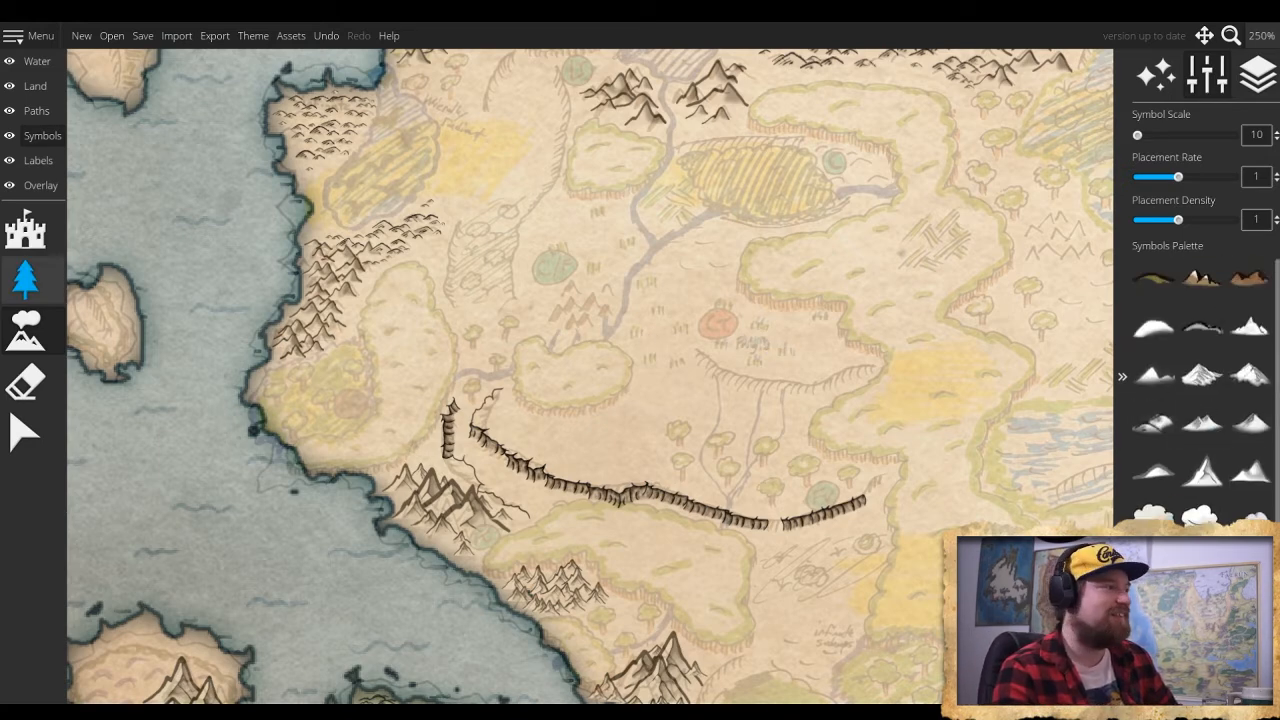
Close the gap near the cliff line's eastern end with a short straight cliff segment at symbol scale 10
click(41, 244)
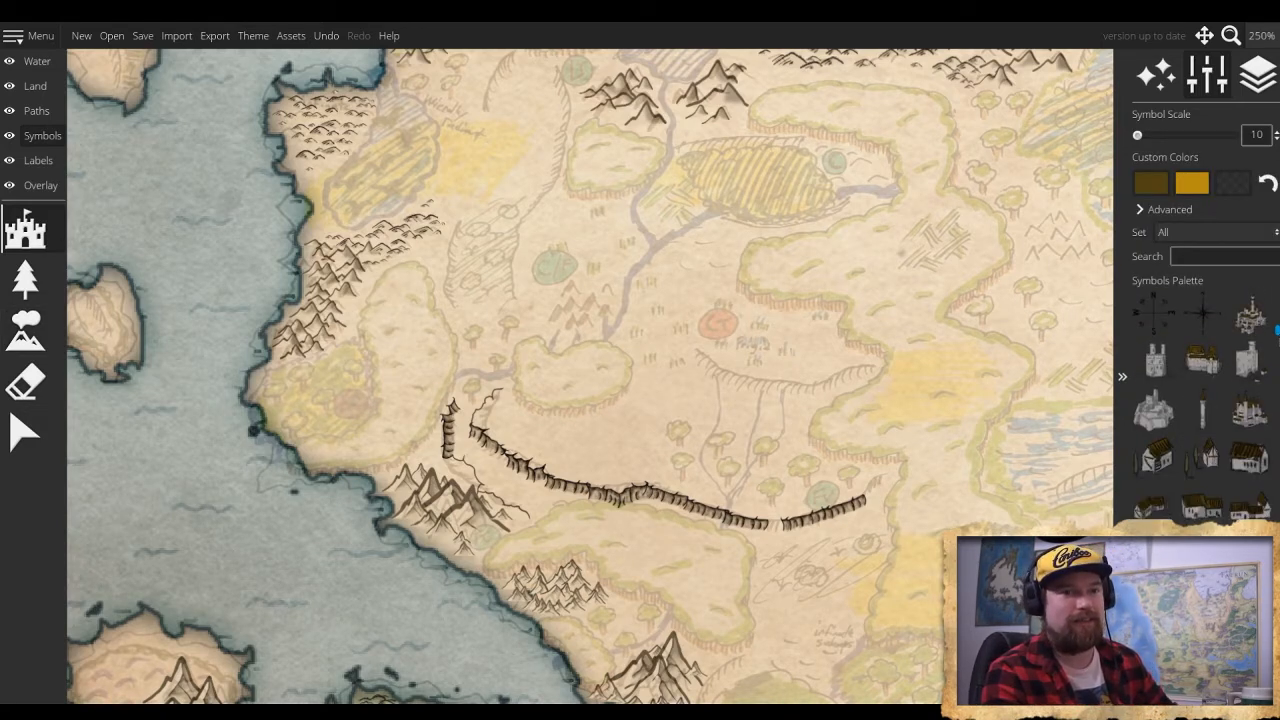
drag(1278, 331, 1278, 499)
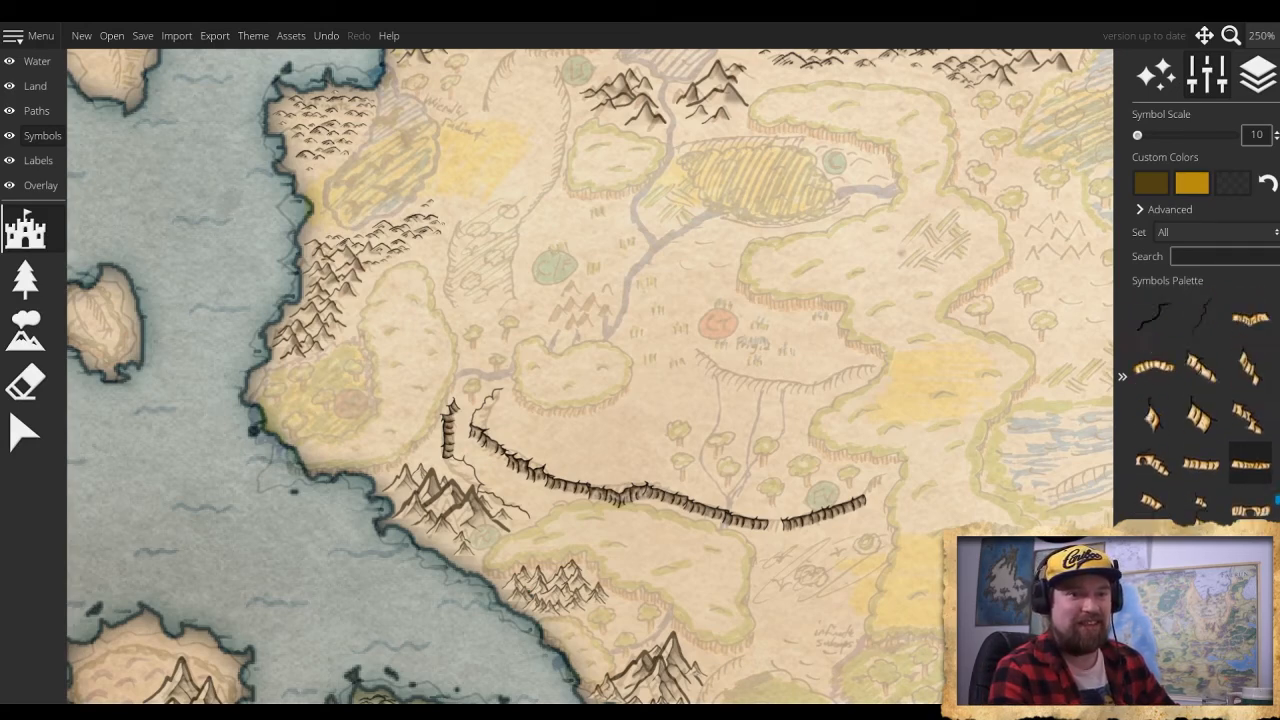
click(1201, 465)
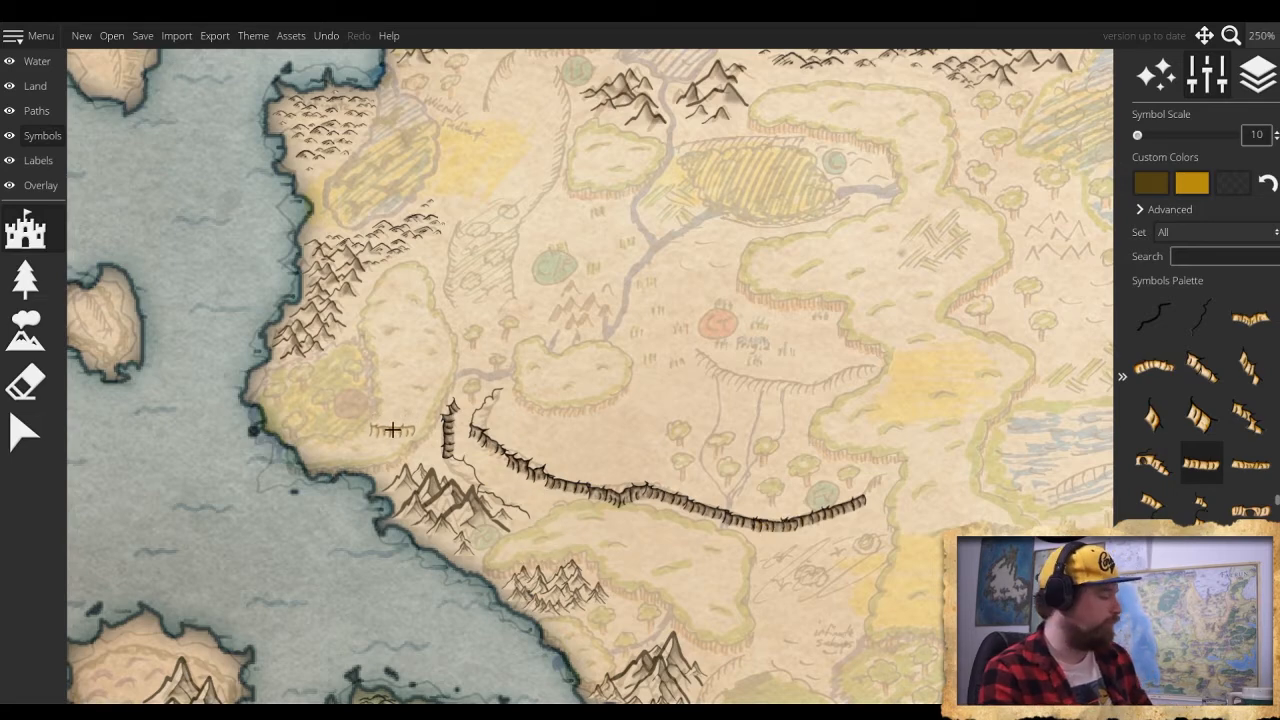
Reduce the trace image's opacity to 0 to check the cliffs without the sketch, and set it to 0.18 for further tracing
click(41, 187)
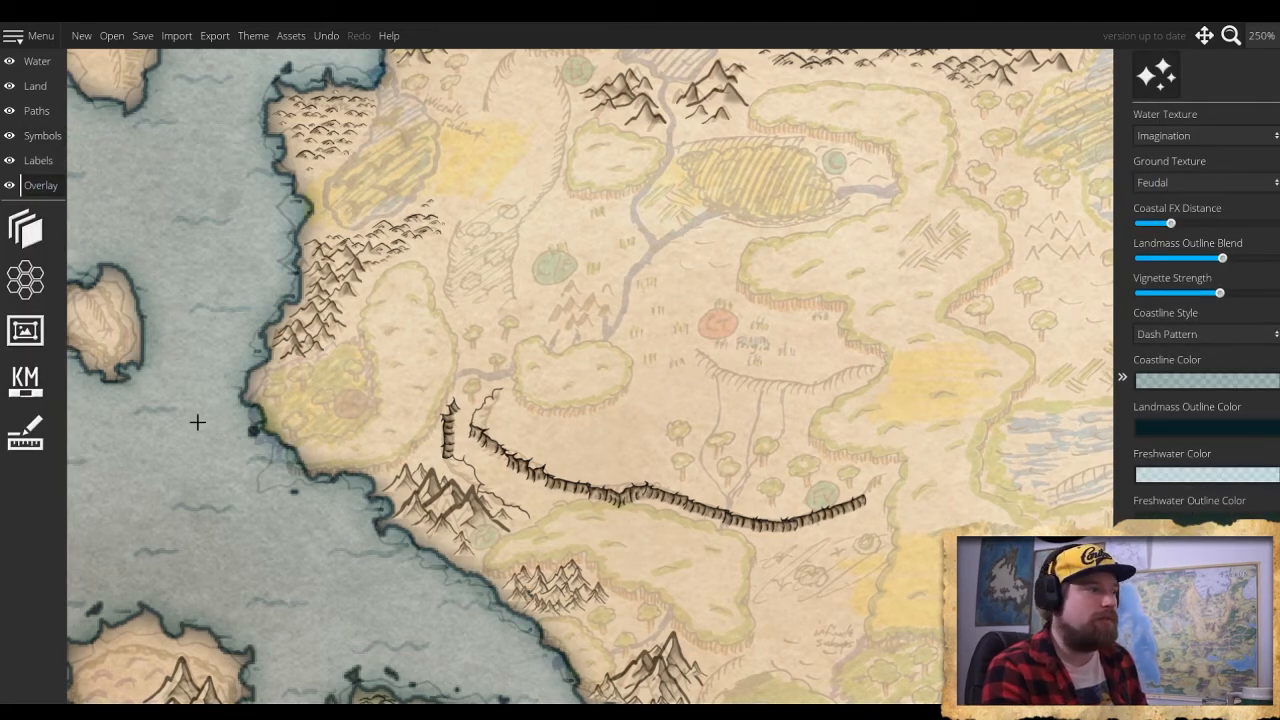
click(25, 229)
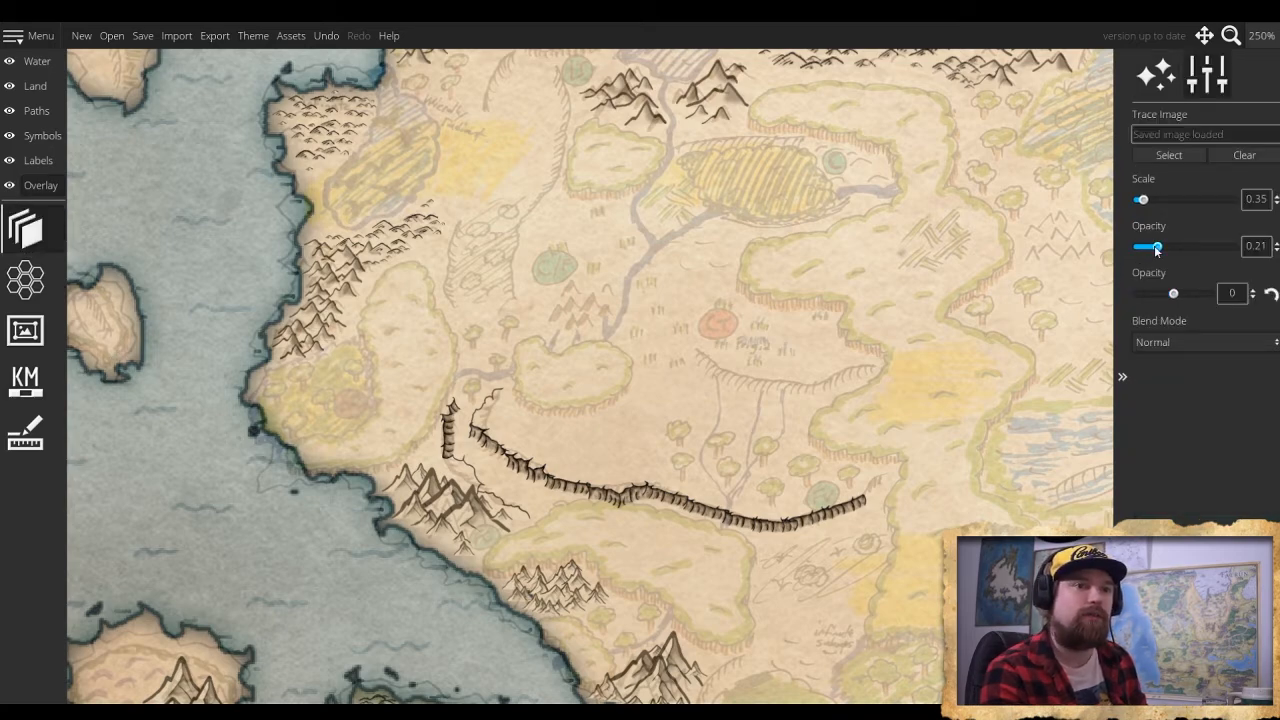
drag(1157, 250, 1131, 256)
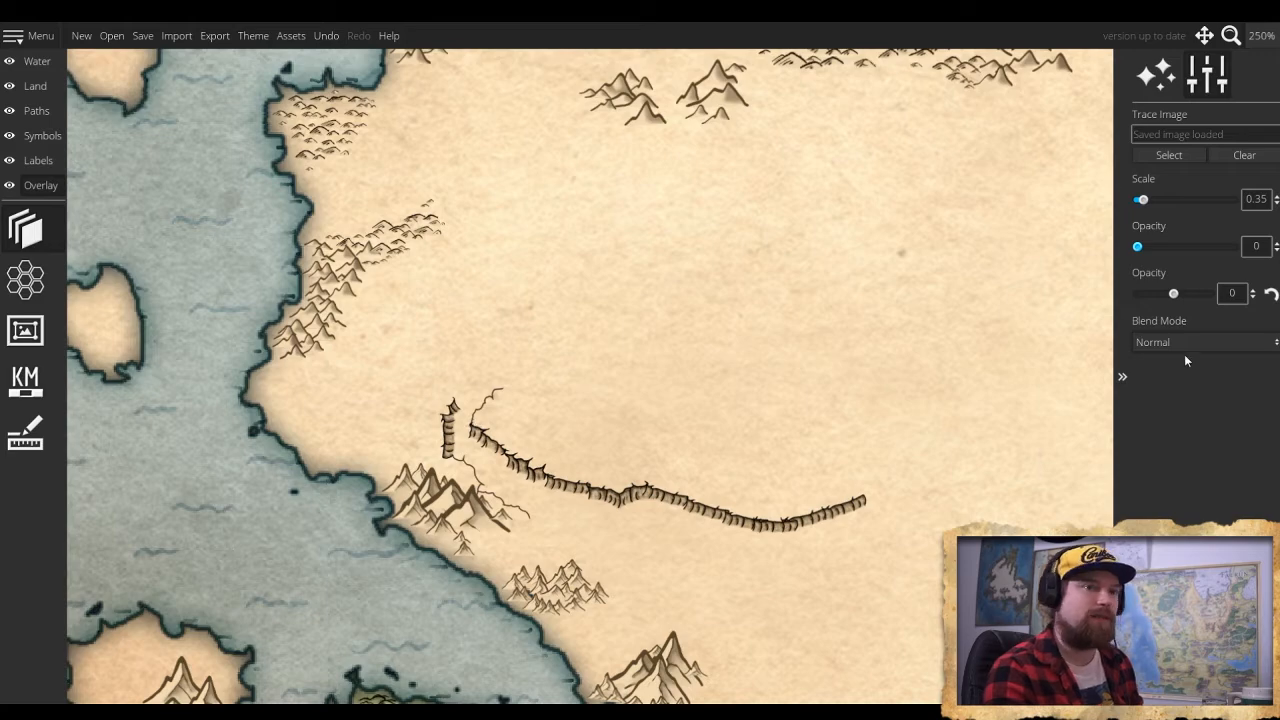
mouse_move(1139, 246)
mouse_down()
mouse_move(1179, 248)
mouse_move(1155, 250)
mouse_up()
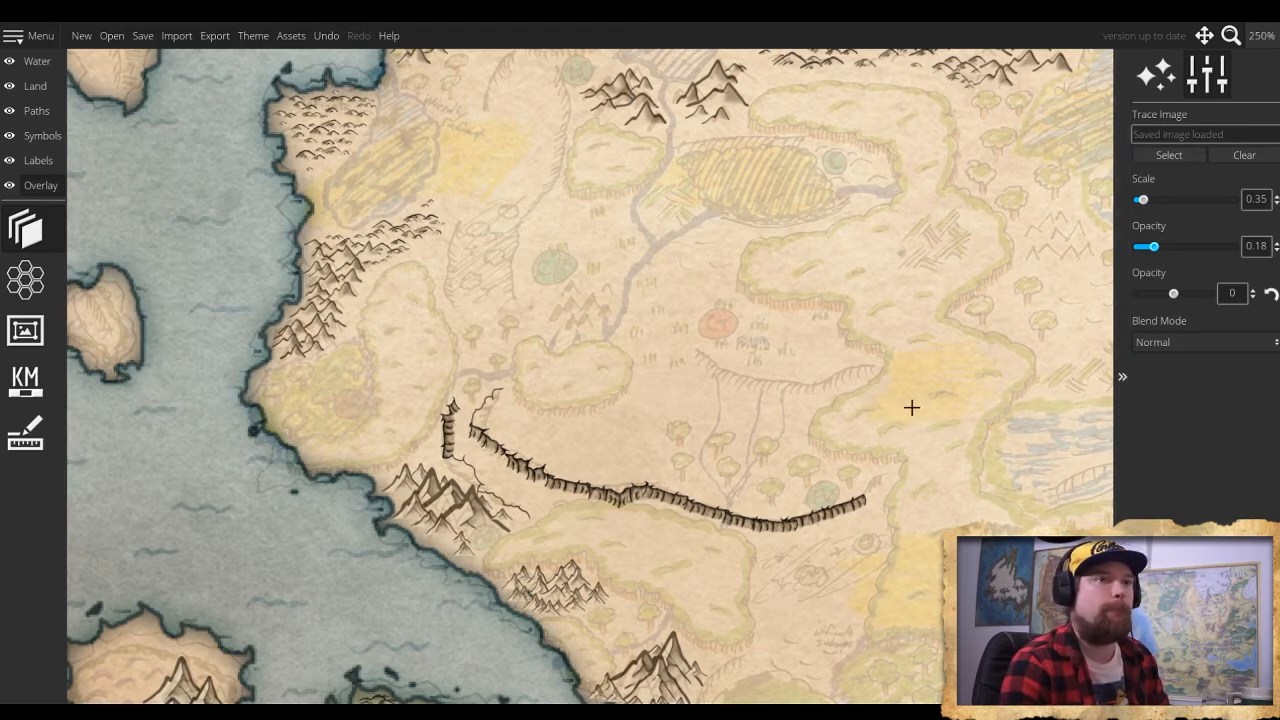
Place an uncoloured outline cliff symbol at scale 10 on the eastern end of the sketched cliff southeast of the red circle
click(35, 113)
click(42, 136)
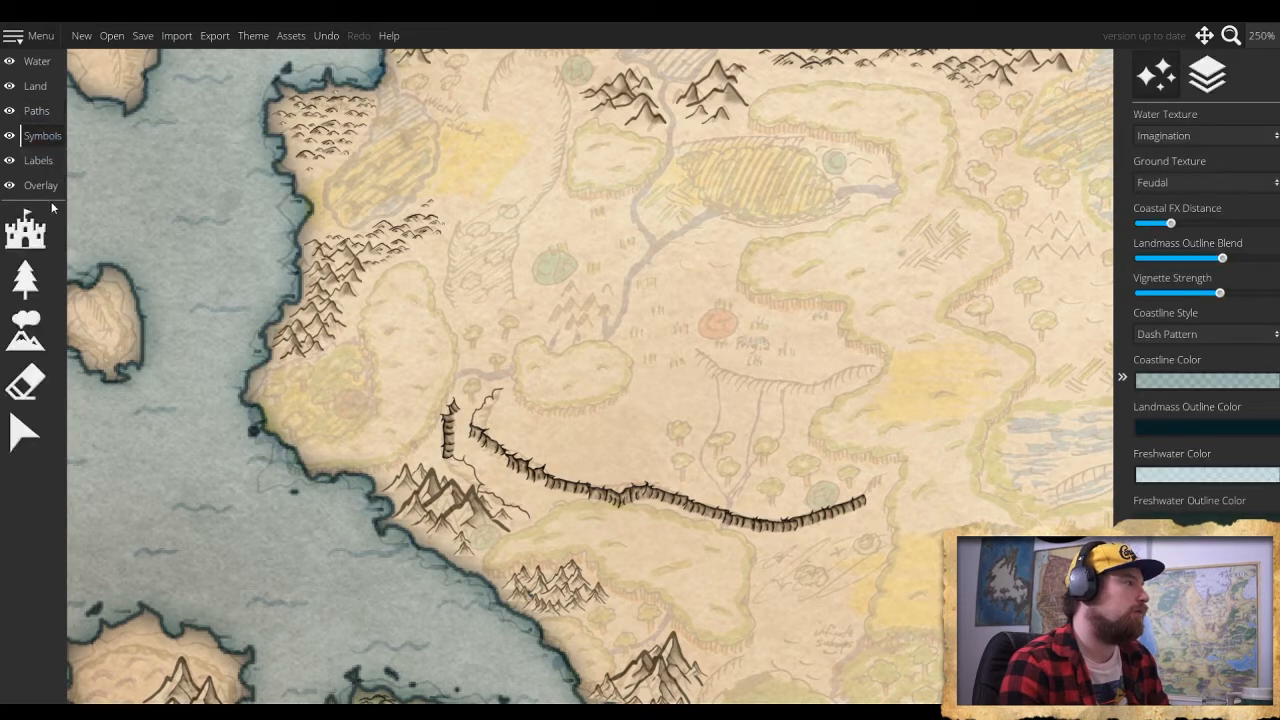
click(30, 228)
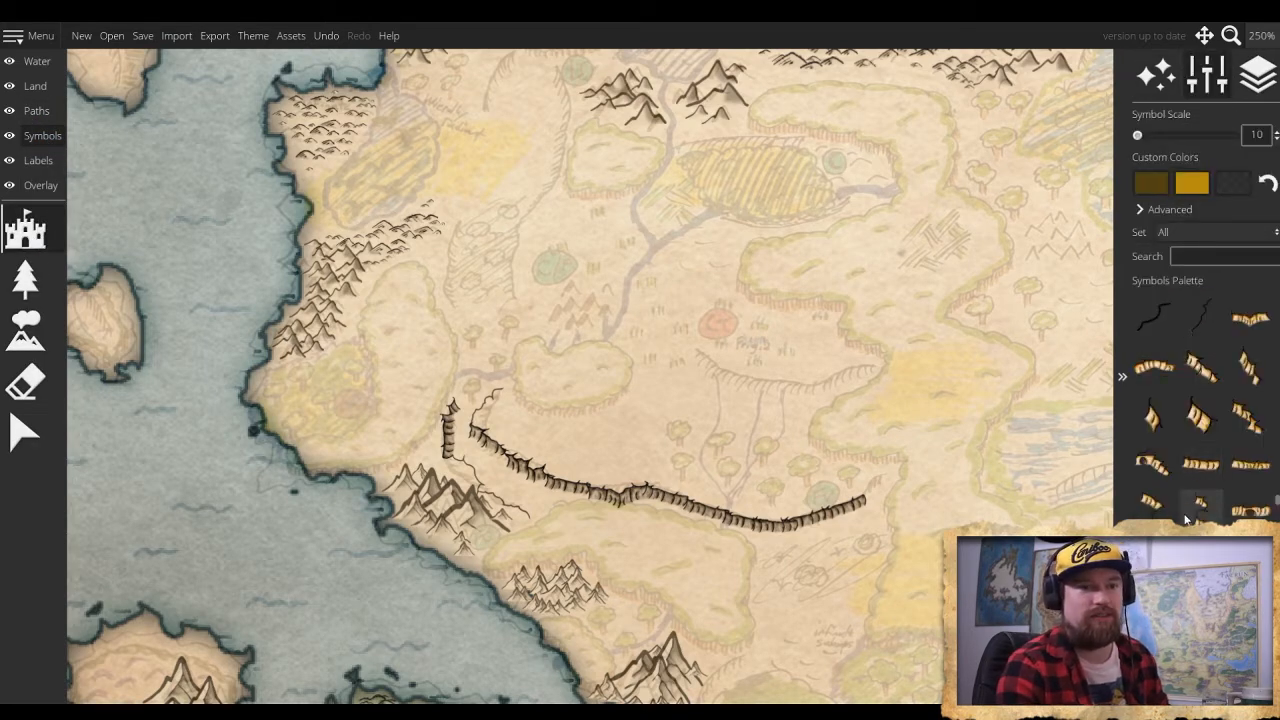
scroll(1186, 519, down, 3)
scroll(1168, 516, down, 3)
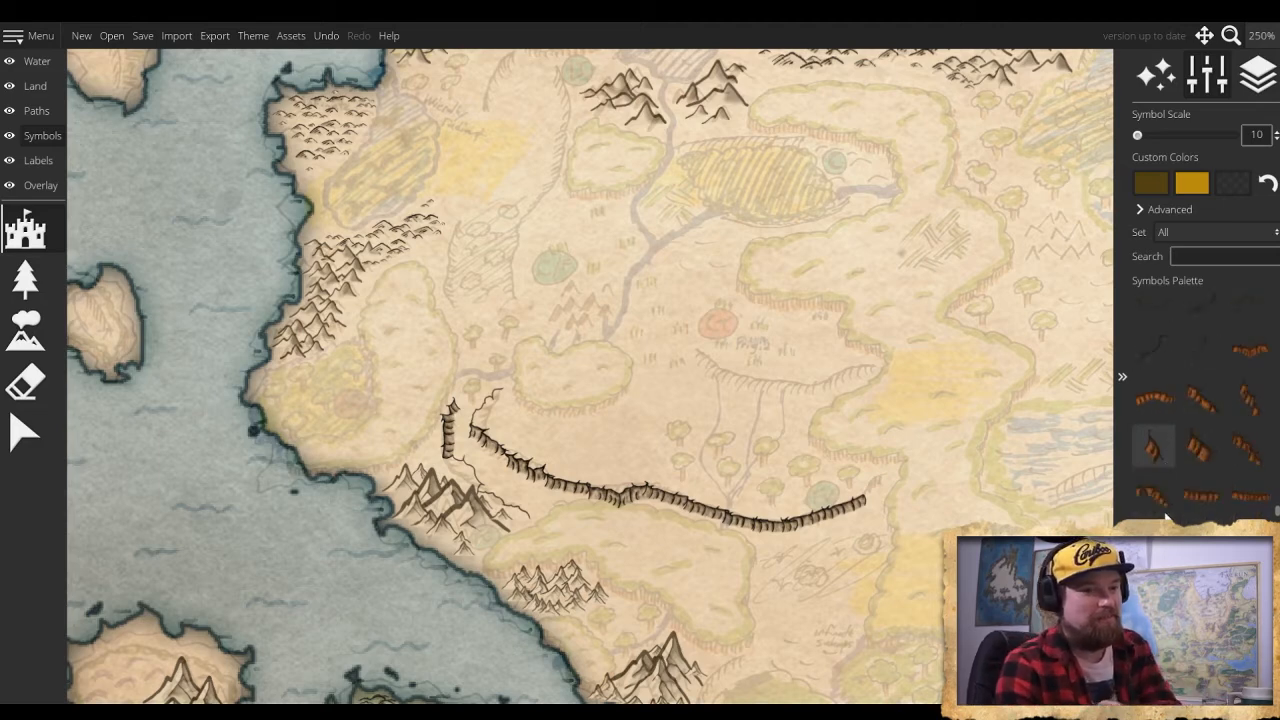
scroll(1166, 516, down, 3)
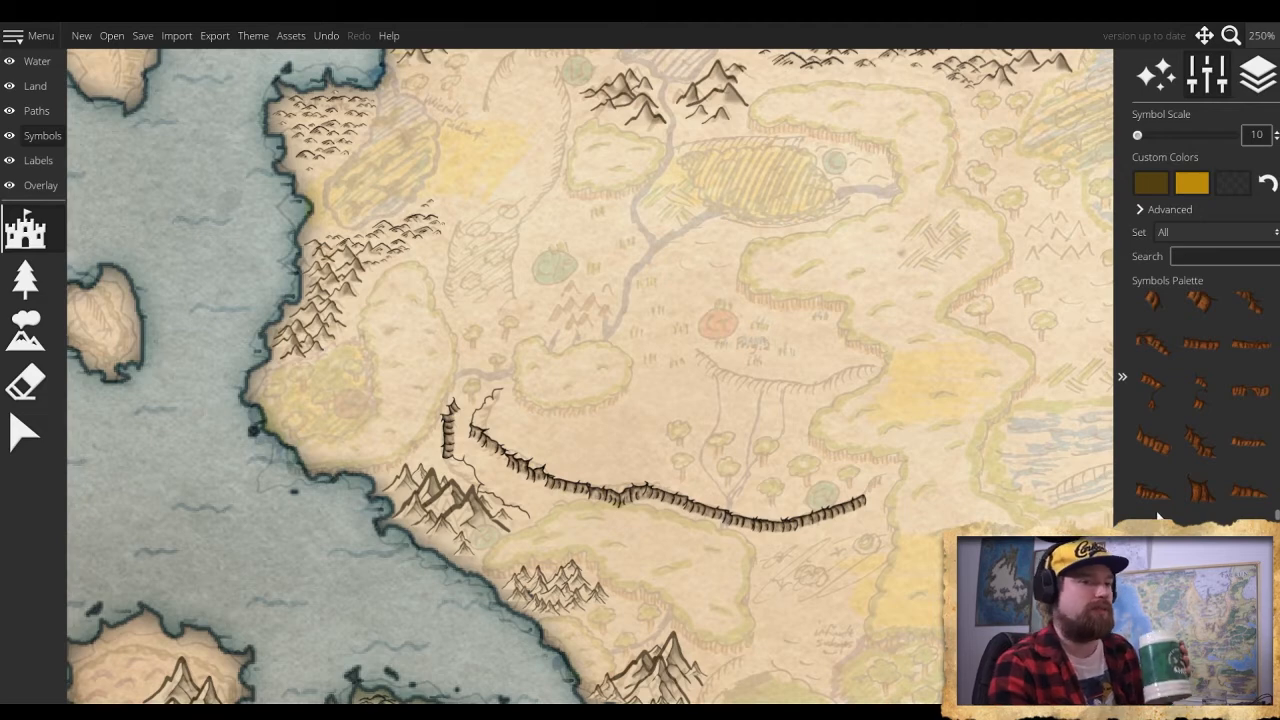
scroll(1160, 514, down, 10)
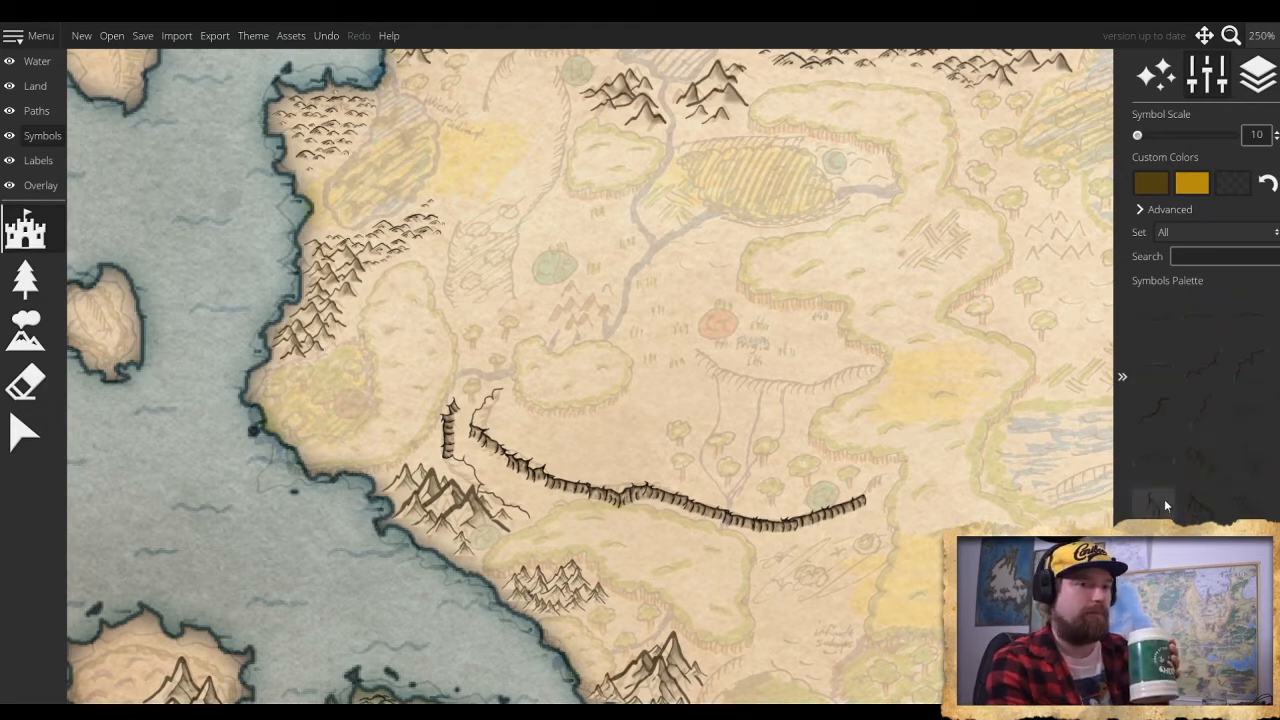
scroll(1164, 505, up, 5)
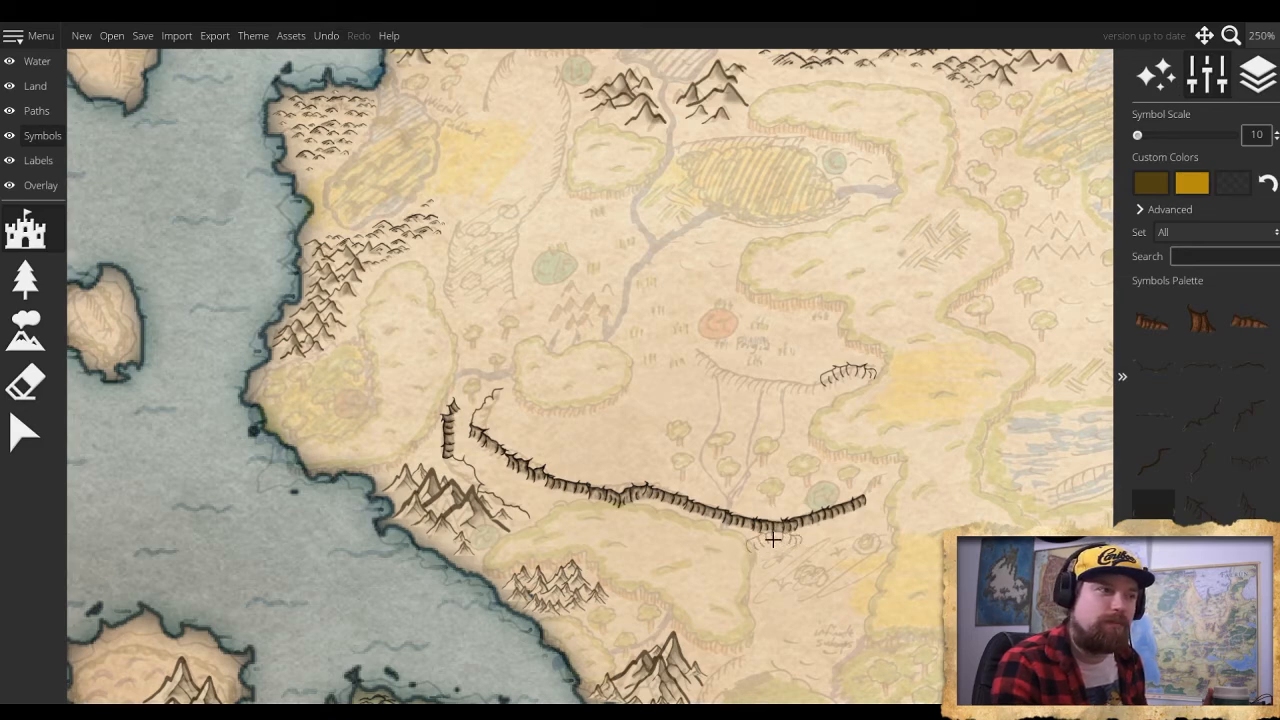
drag(779, 484, 729, 625)
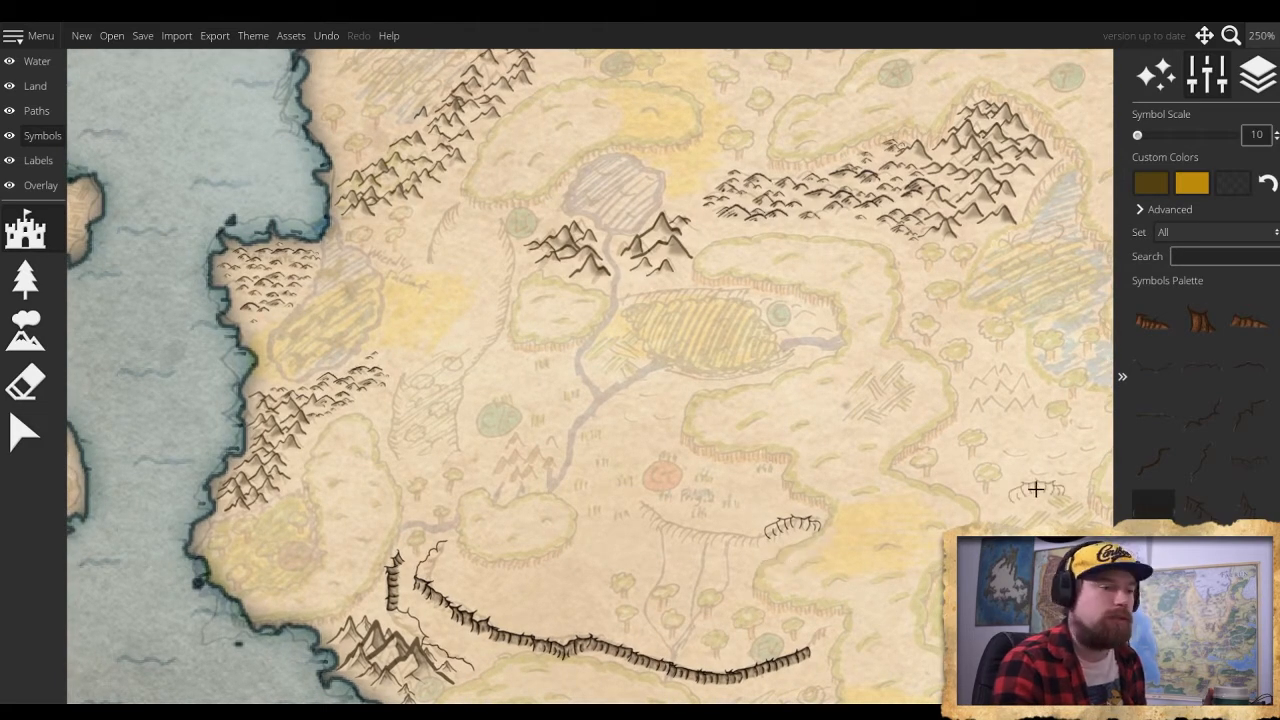
click(818, 532)
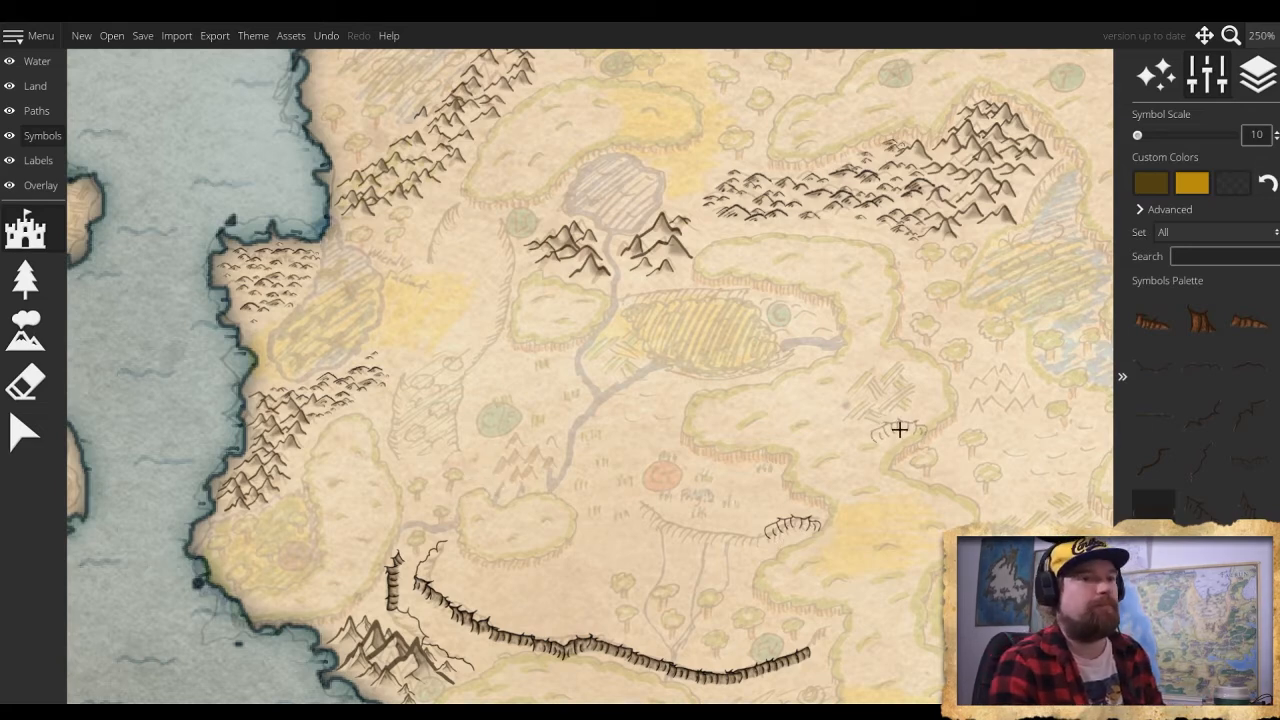
Preview the tall jagged rock ridge symbol at scale 100, and place it at scale 10 on the plain southeast of the northern bay
scroll(1227, 450, down, 4)
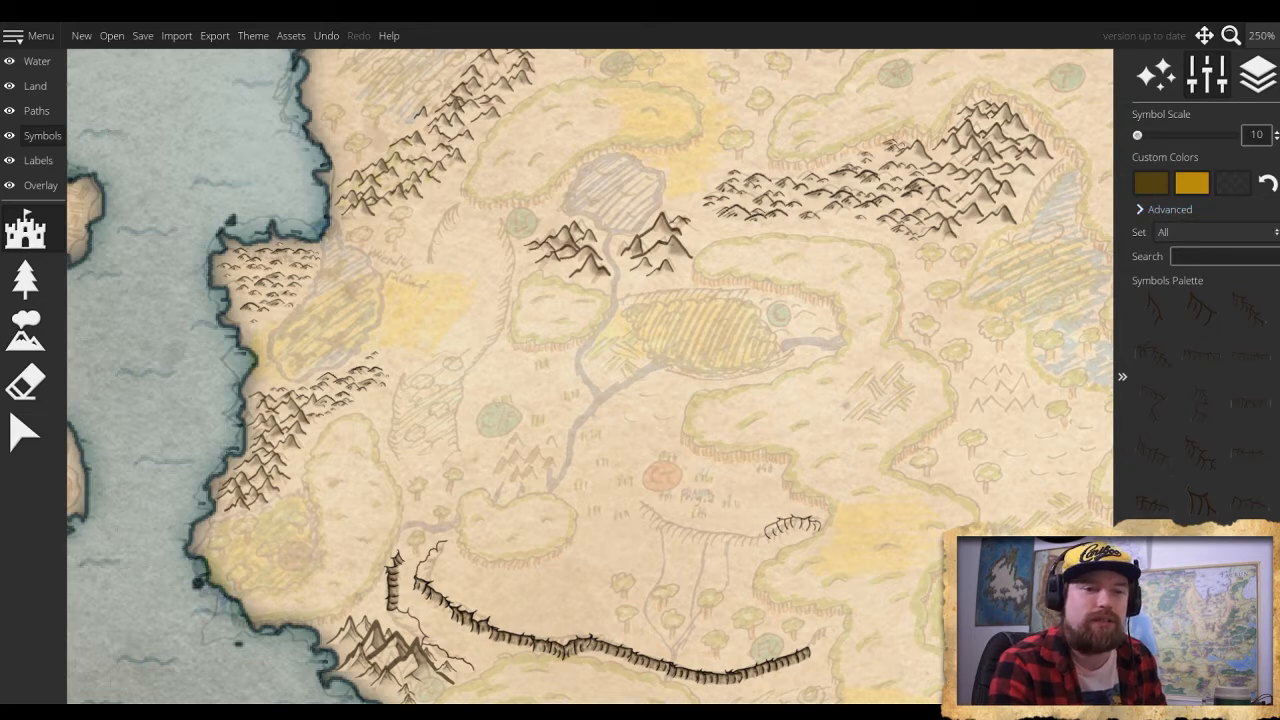
scroll(1178, 471, down, 3)
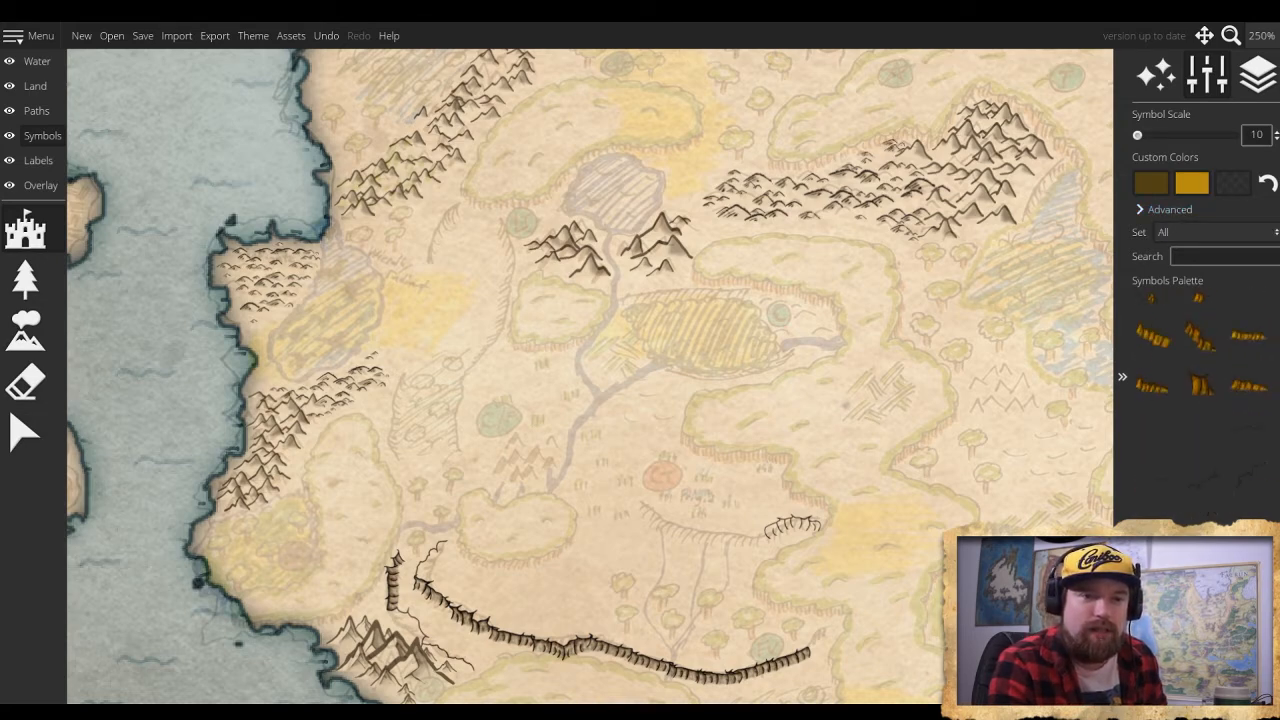
scroll(1200, 410, down, 3)
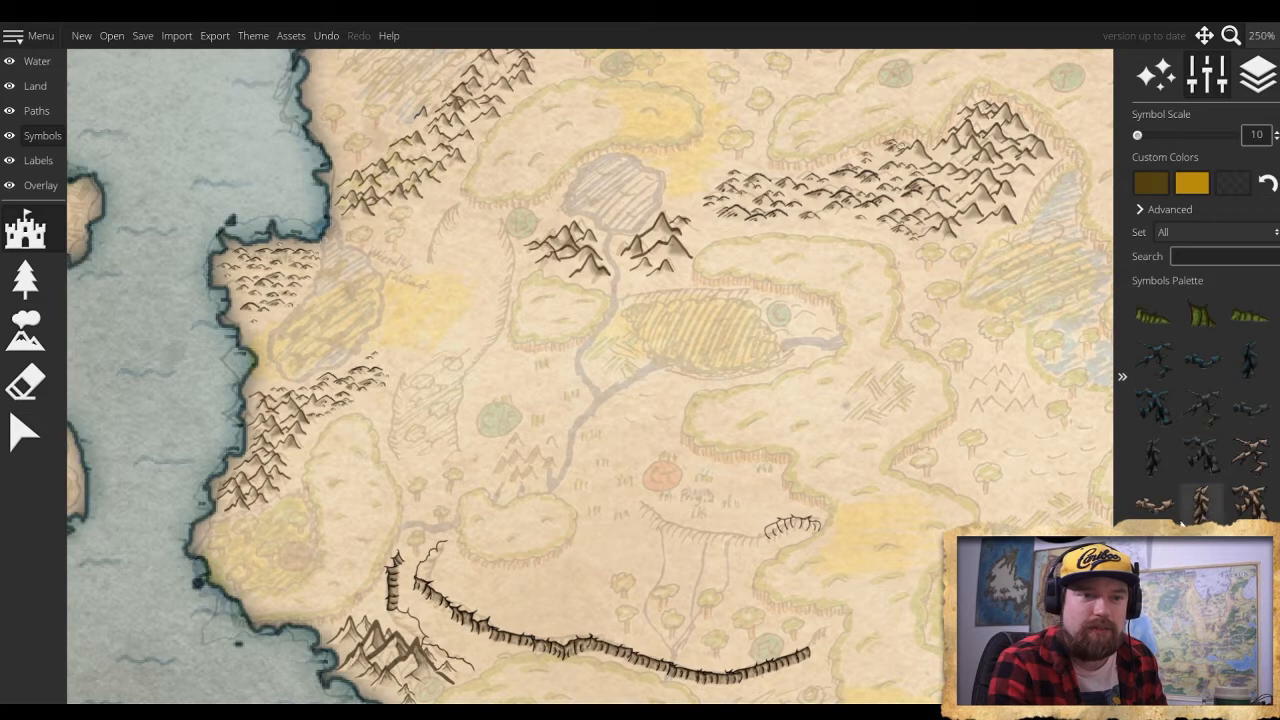
click(1200, 505)
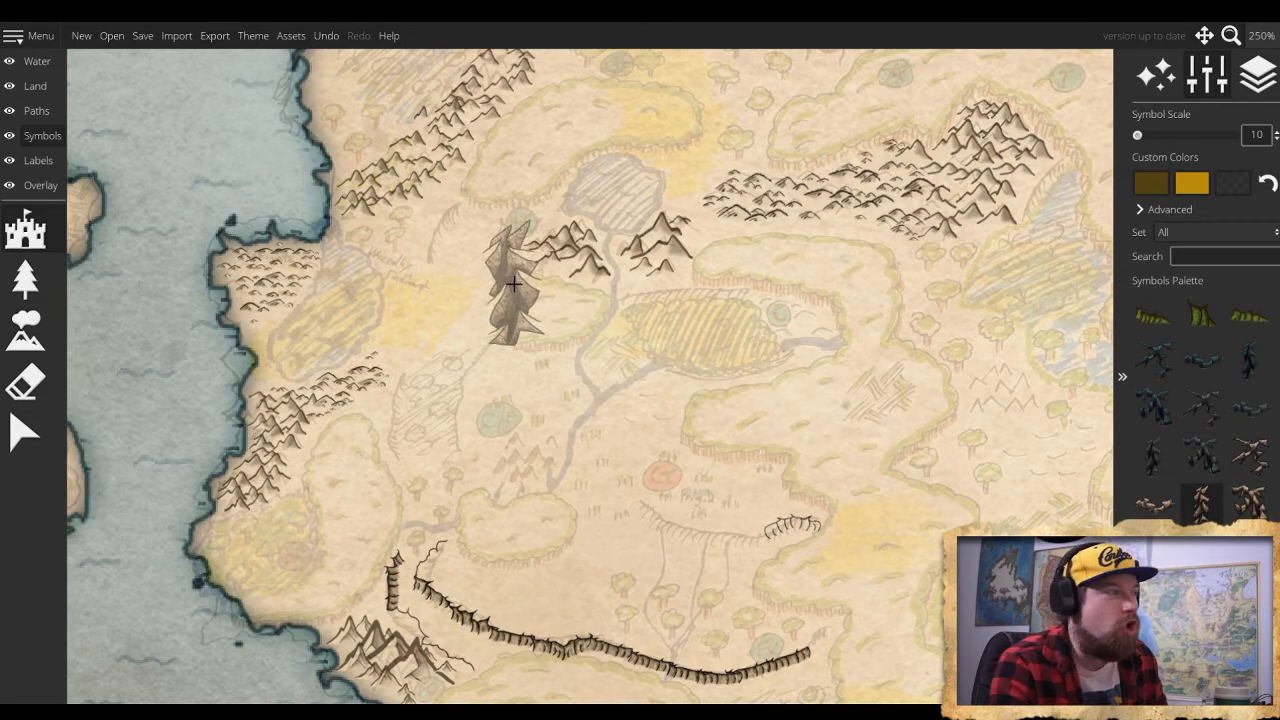
drag(550, 287, 682, 704)
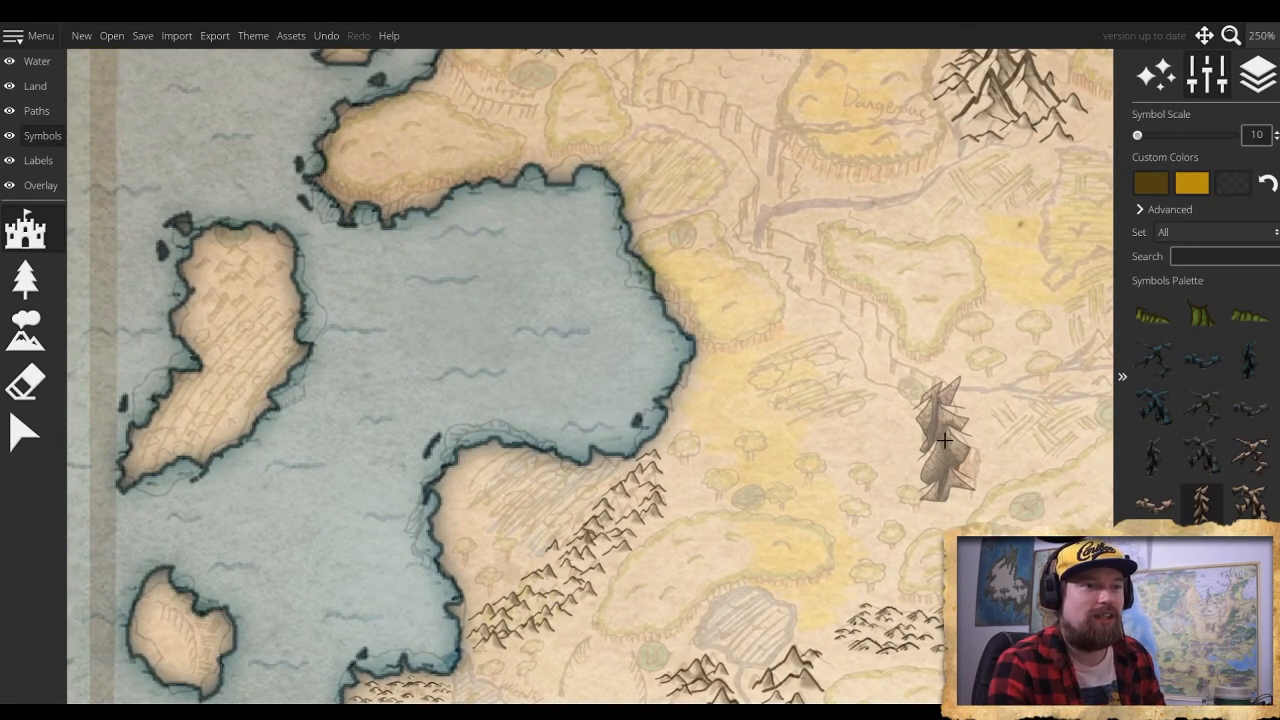
scroll(944, 440, up, 15)
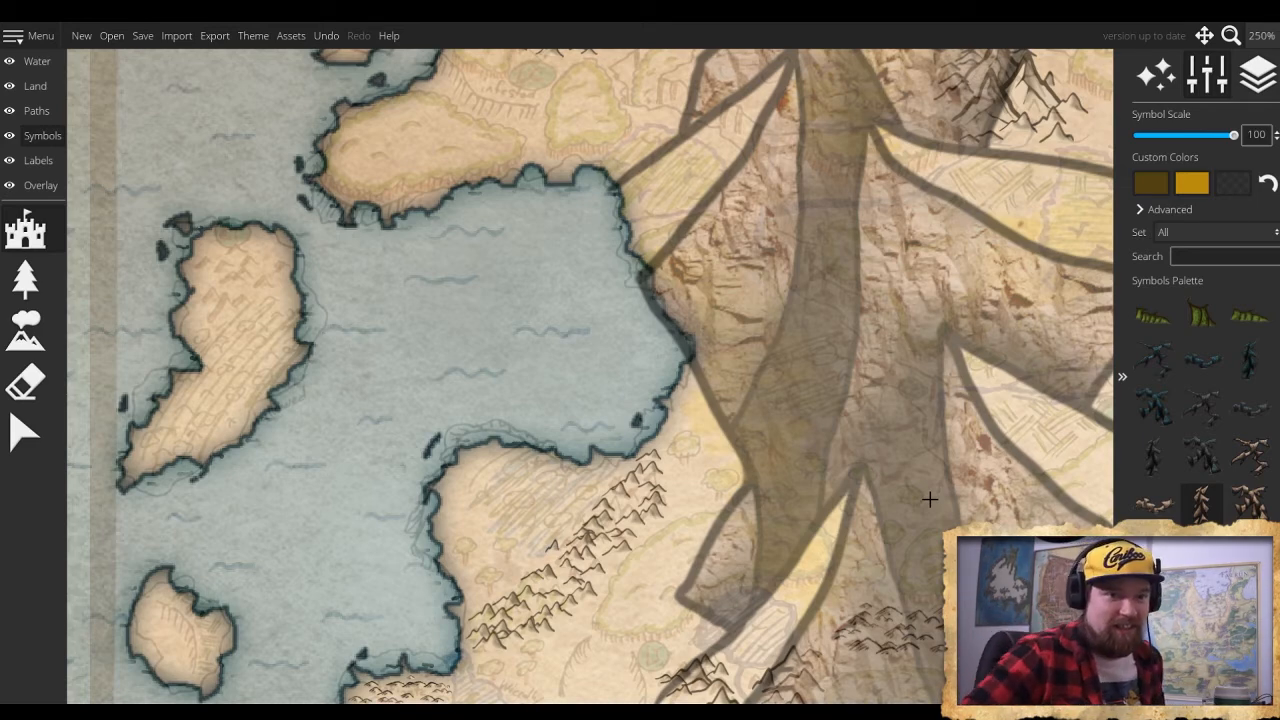
scroll(929, 499, down, 5)
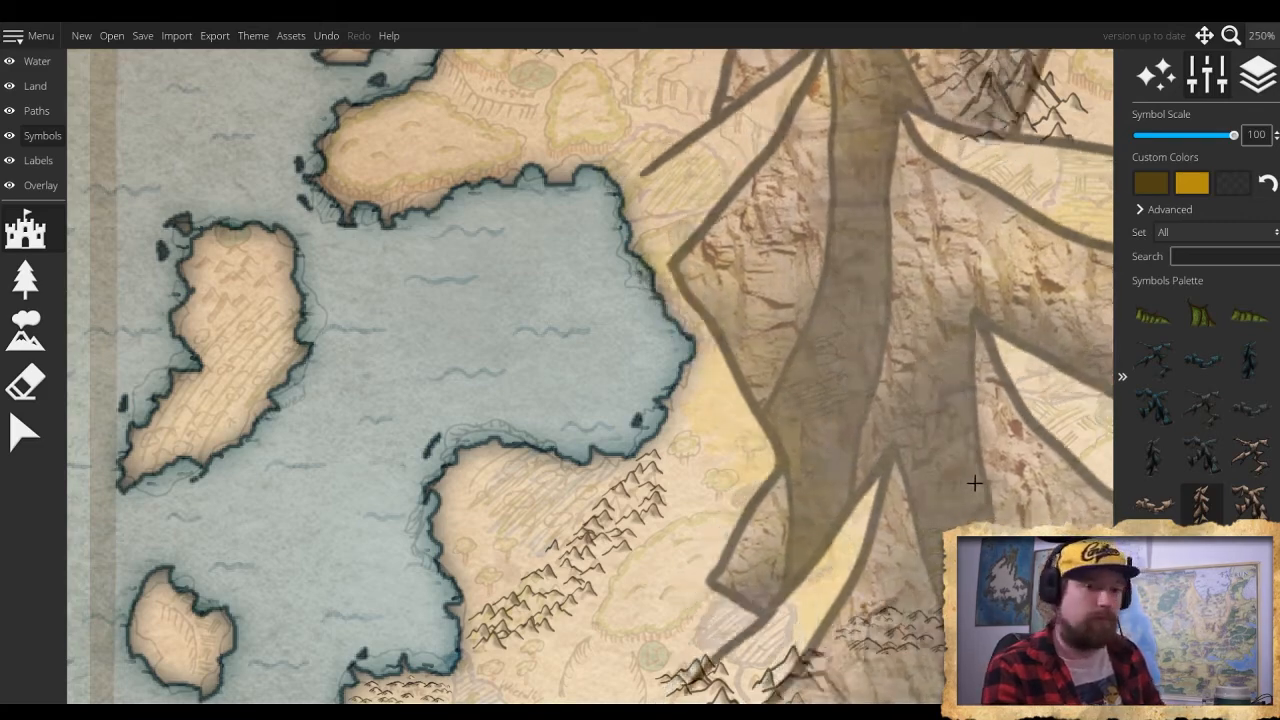
scroll(923, 463, down, 13)
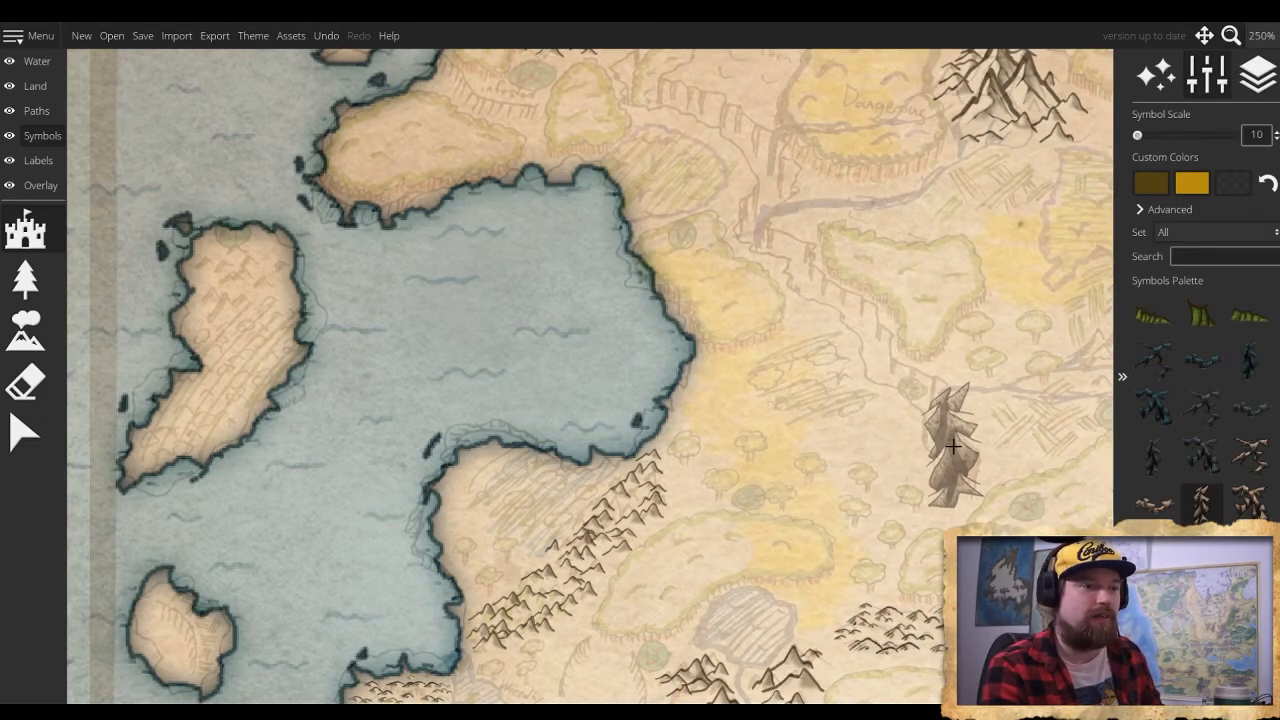
click(952, 445)
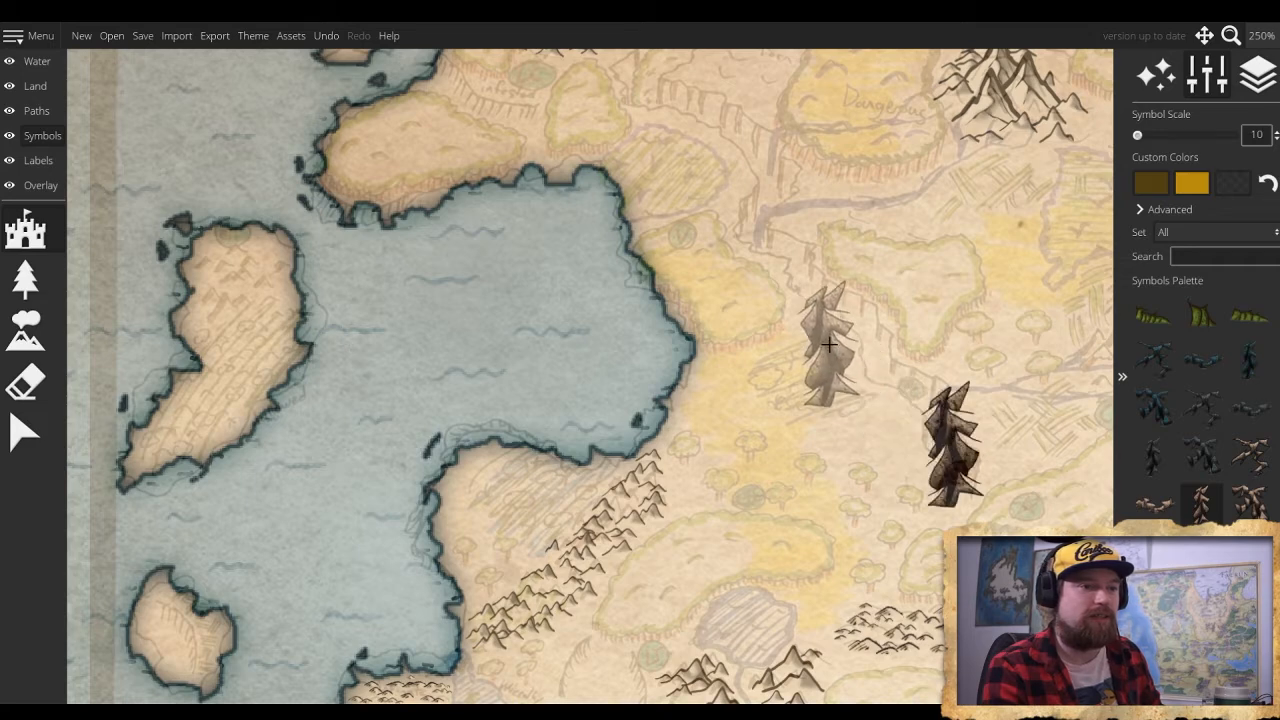
Try extending the jagged rock ridge northwest across the plain with ridge symbols at scale 15, and undo the ridge placements
click(1239, 509)
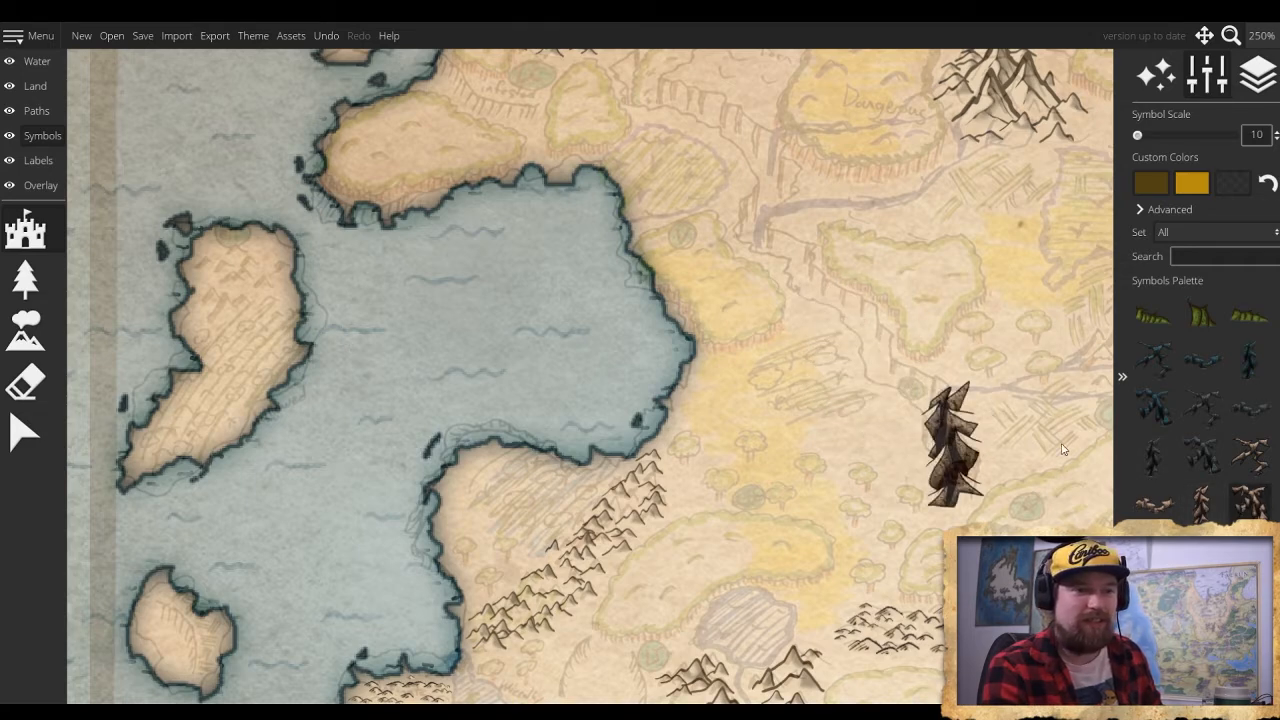
click(1203, 515)
scroll(900, 370, up, 5)
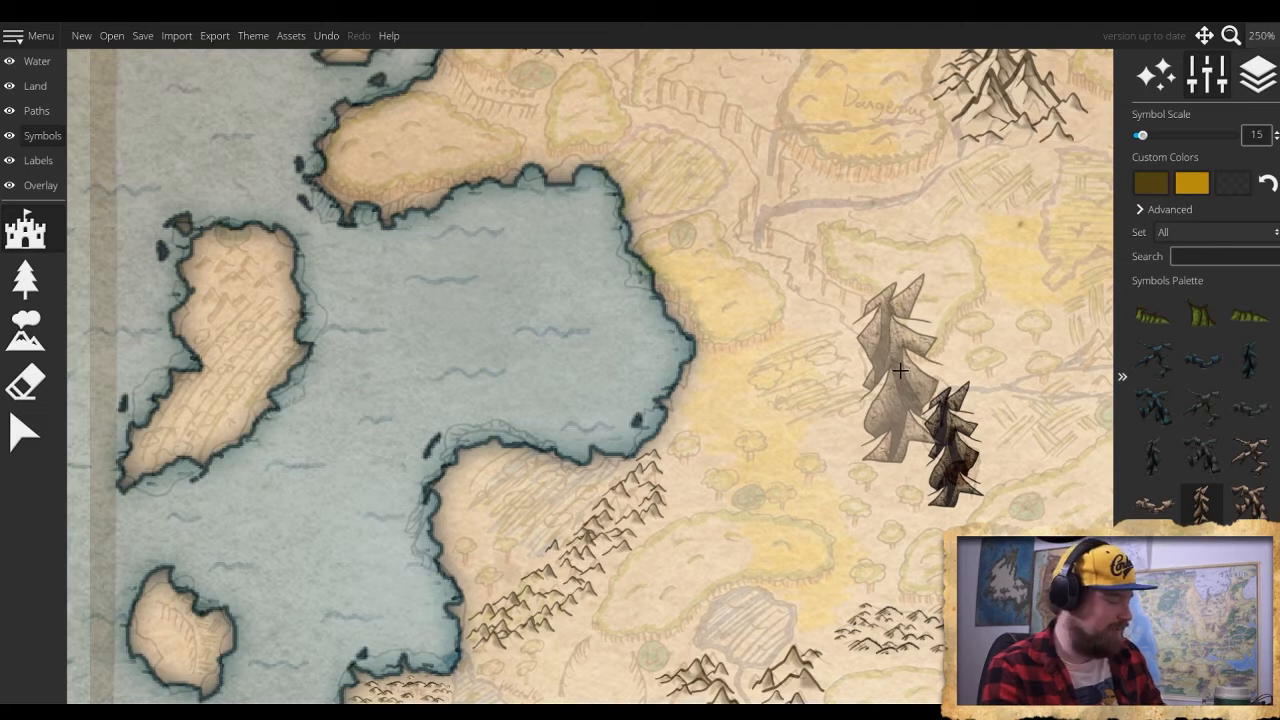
scroll(900, 370, up, 5)
scroll(903, 360, down, 9)
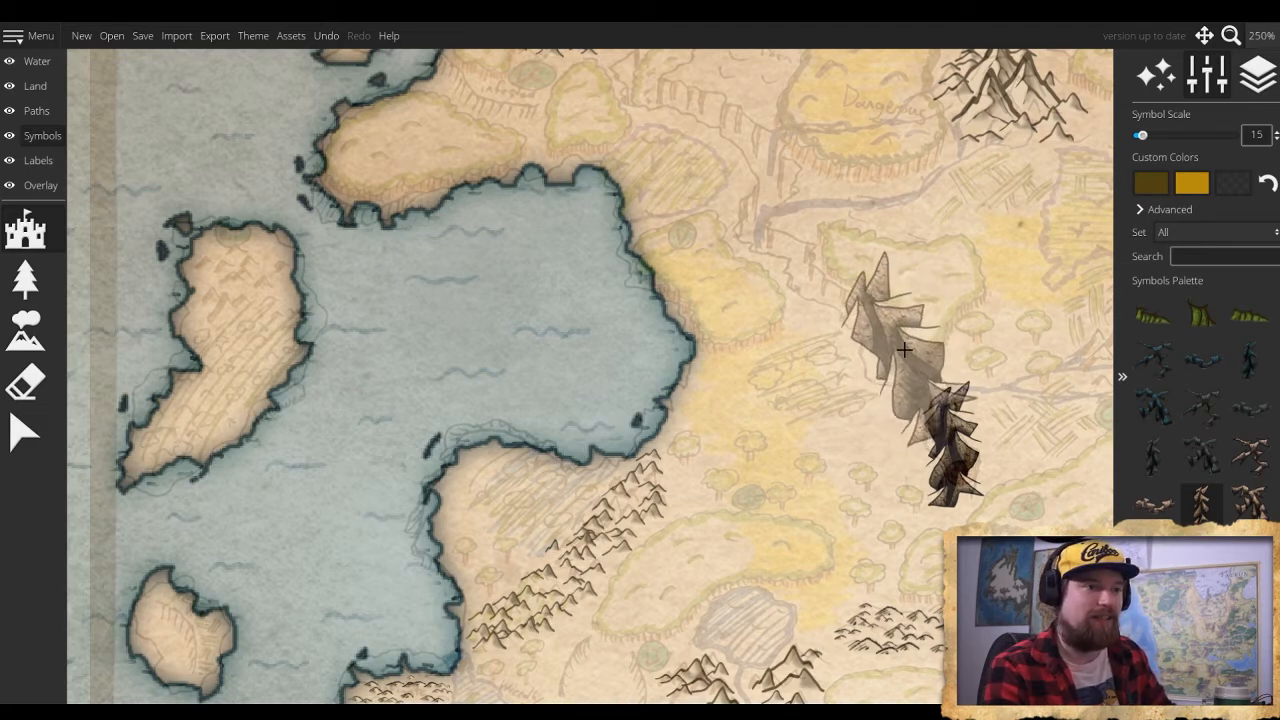
click(898, 355)
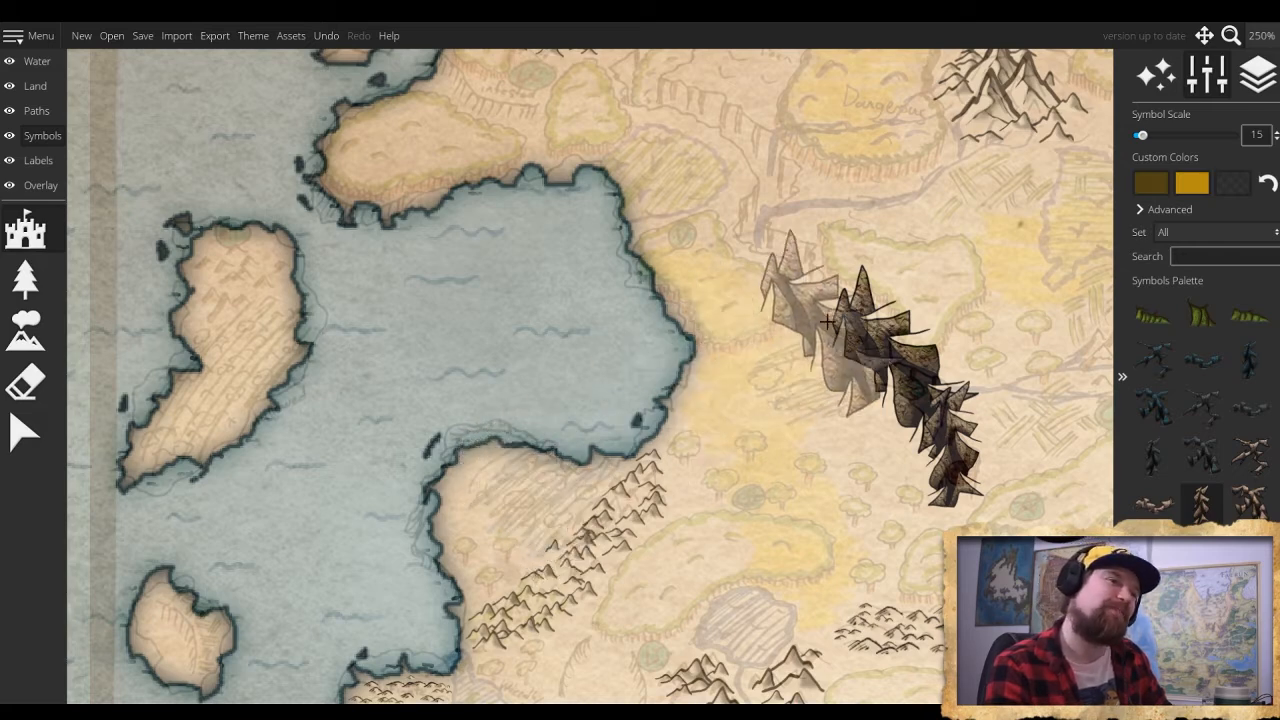
click(800, 272)
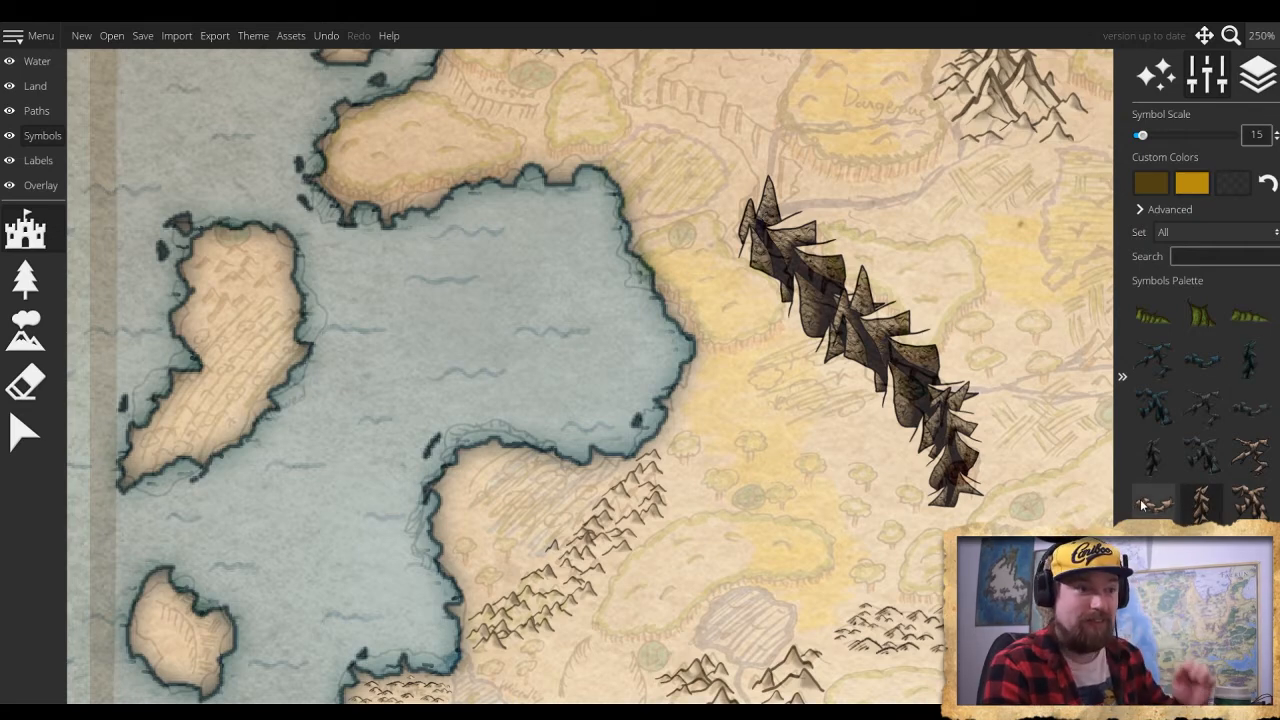
key(ctrl+z)
key(ctrl+z)
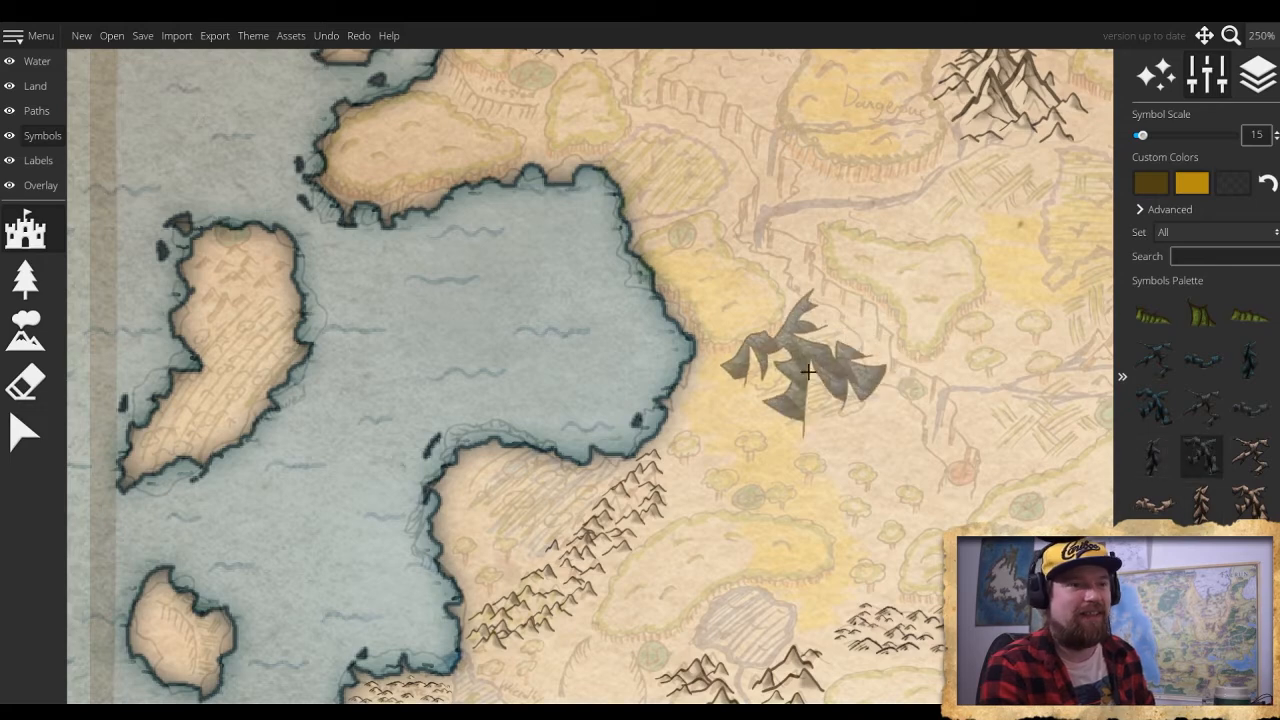
Preview the differently coloured jagged ridge symbols and a blue mountain symbol on the plain at scale 15
click(1166, 403)
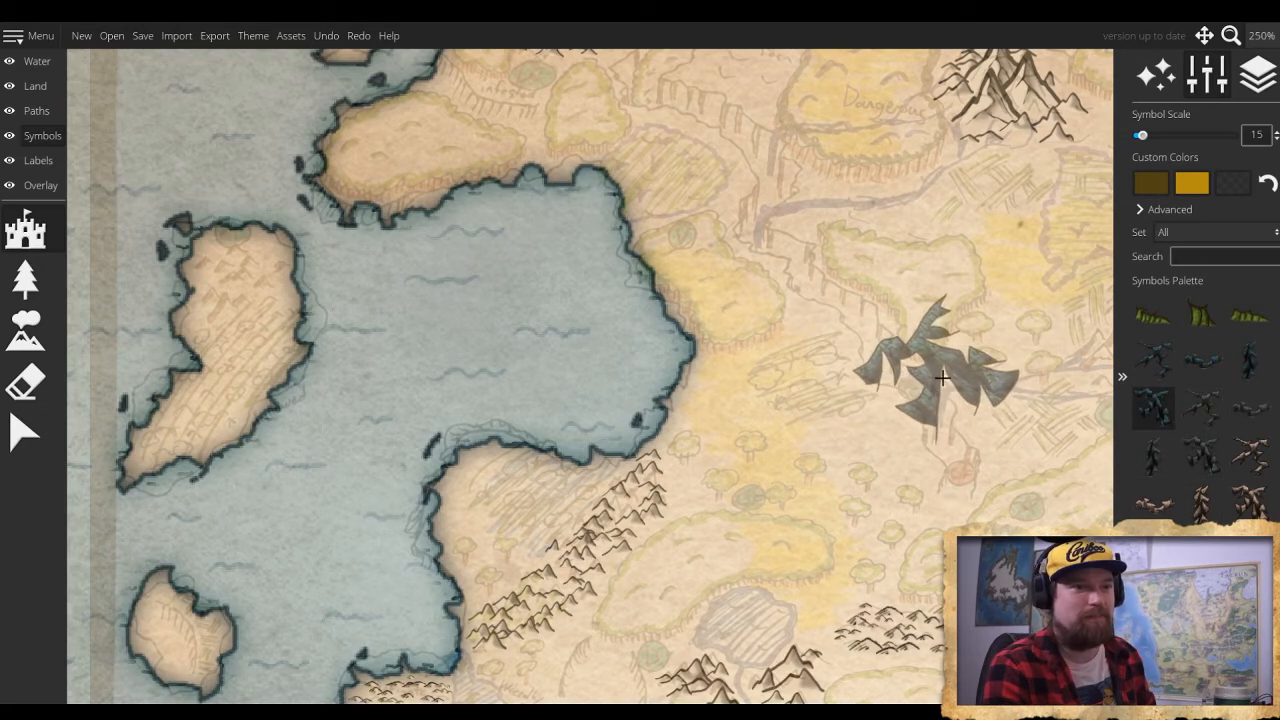
click(1256, 415)
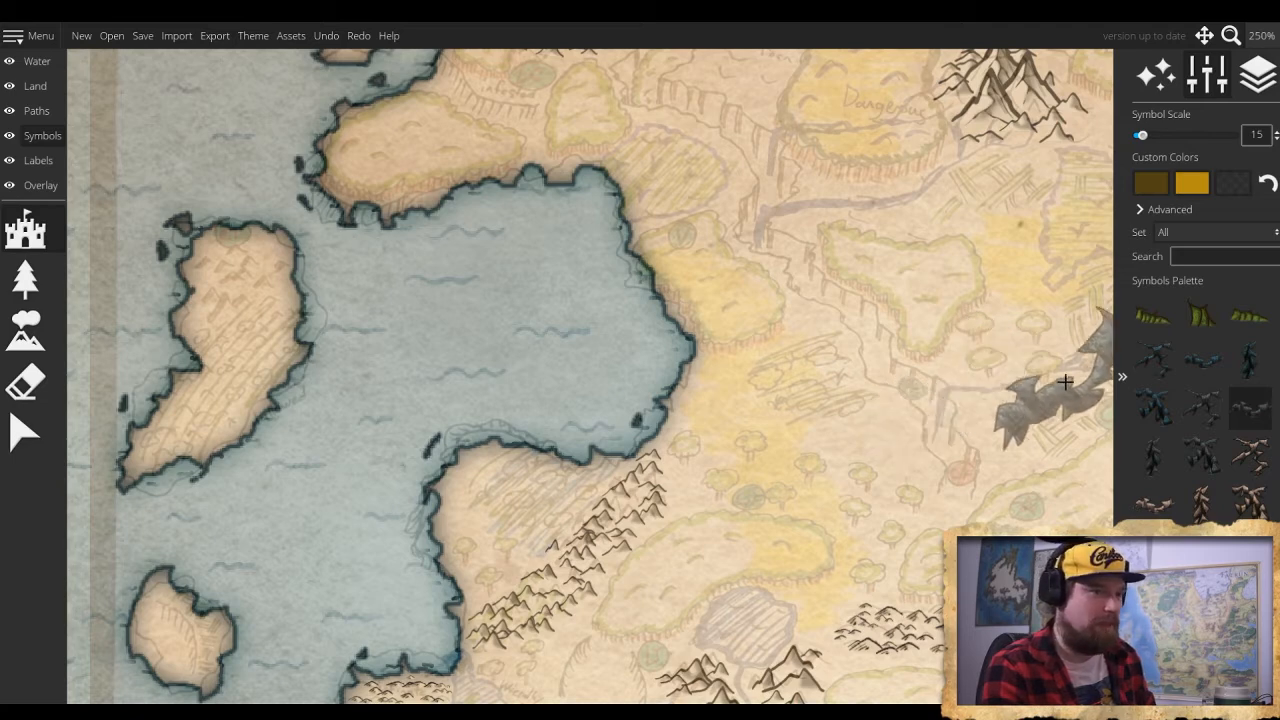
scroll(1201, 480, down, 3)
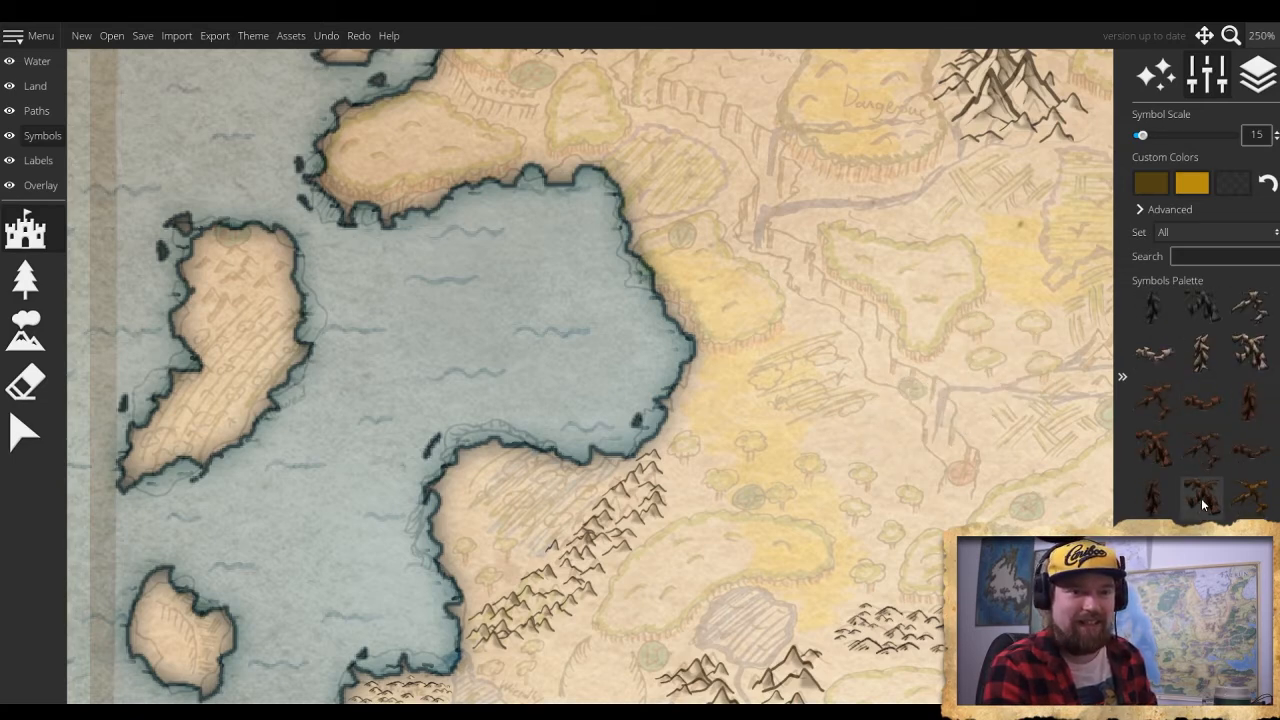
click(1250, 495)
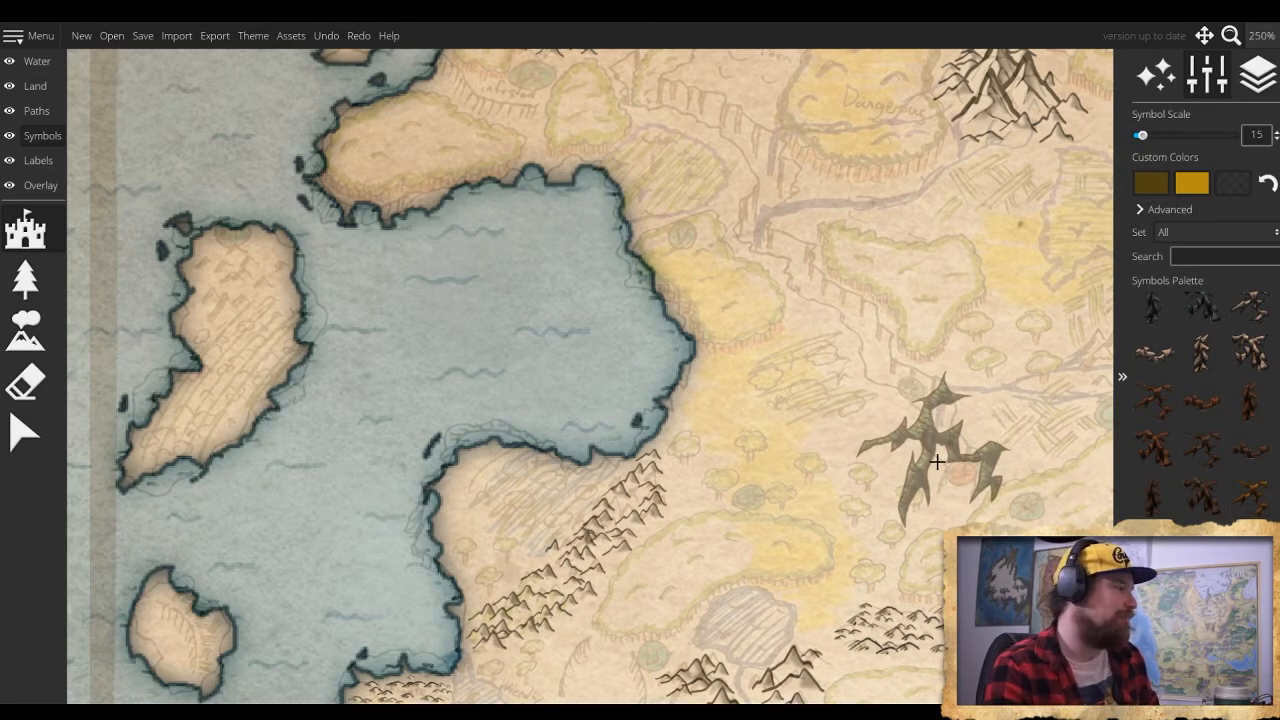
scroll(1153, 400, down, 4)
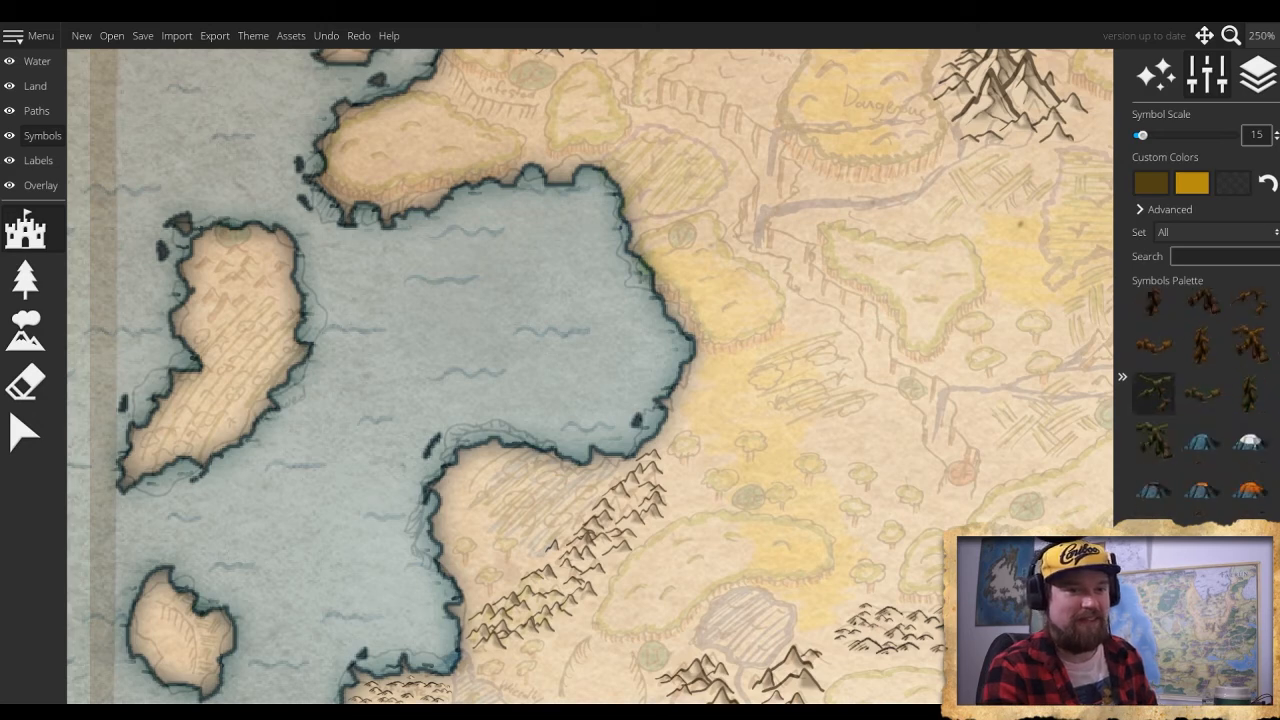
scroll(1200, 400, down, 1)
click(1200, 498)
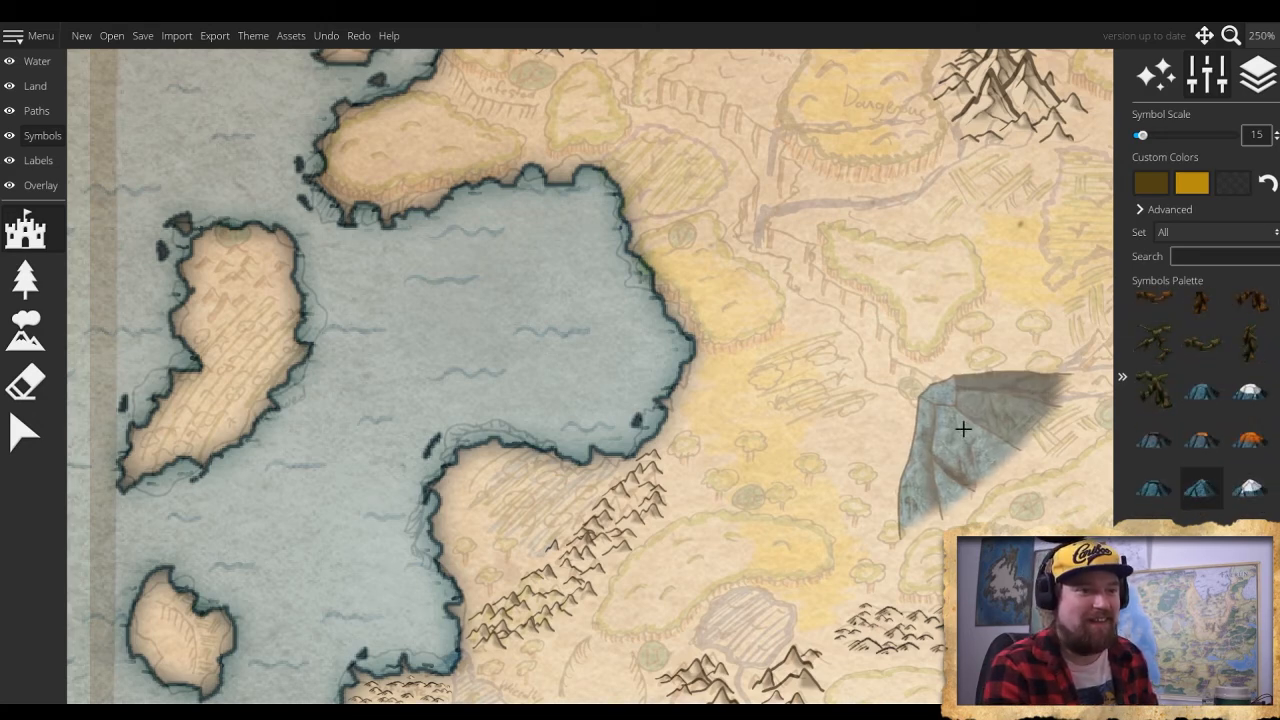
Look through the coloured mountain symbols in the palette down to the geometric marker shapes
scroll(1250, 336, down, 4)
scroll(1250, 336, down, 3)
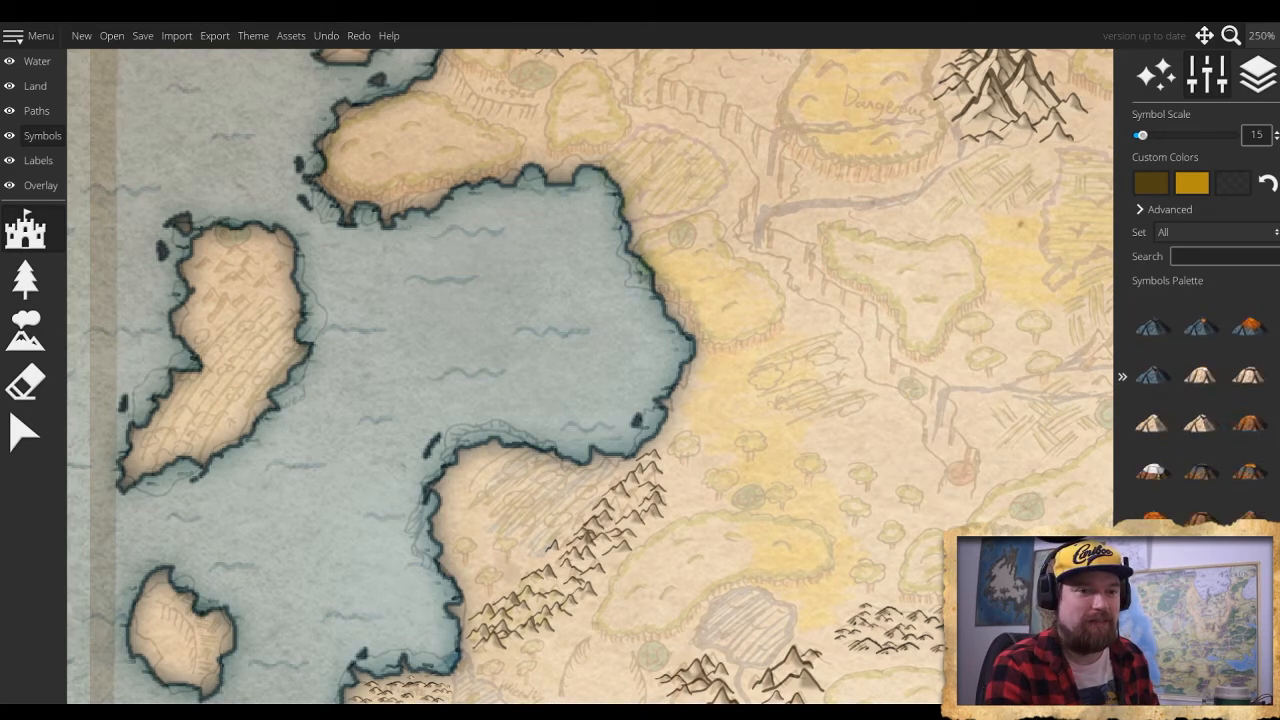
scroll(1200, 400, down, 3)
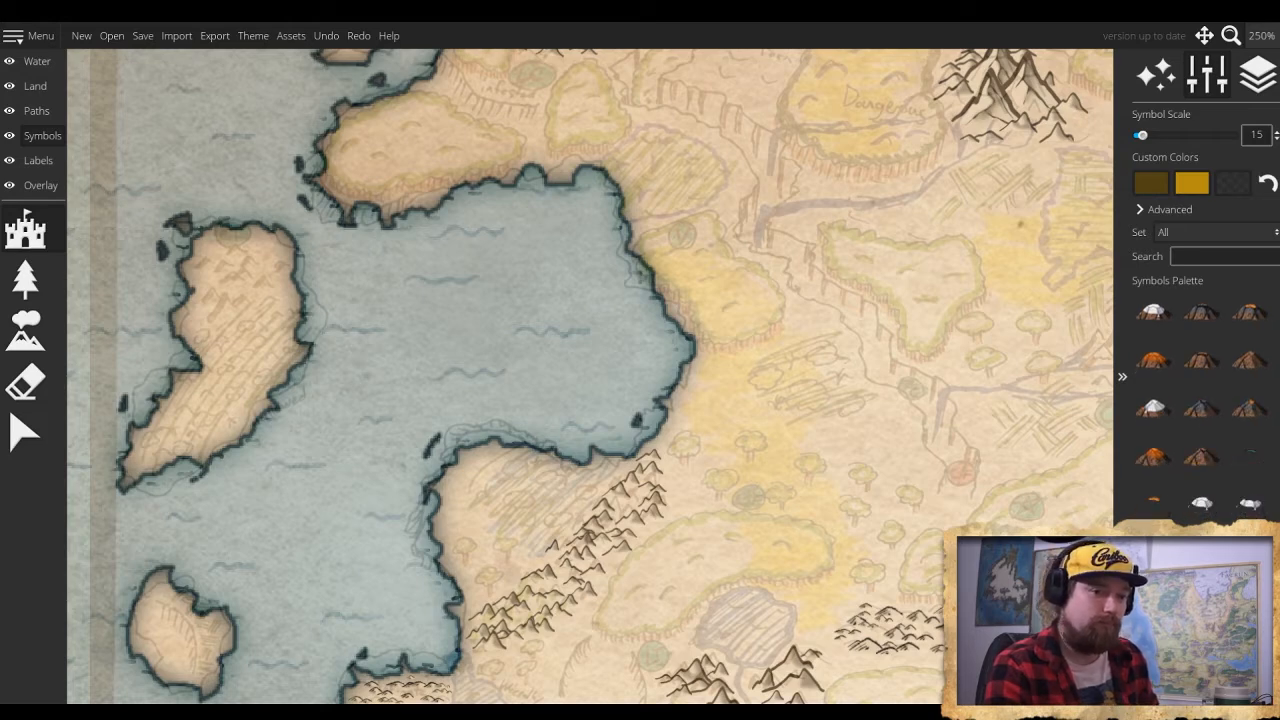
scroll(1200, 400, down, 3)
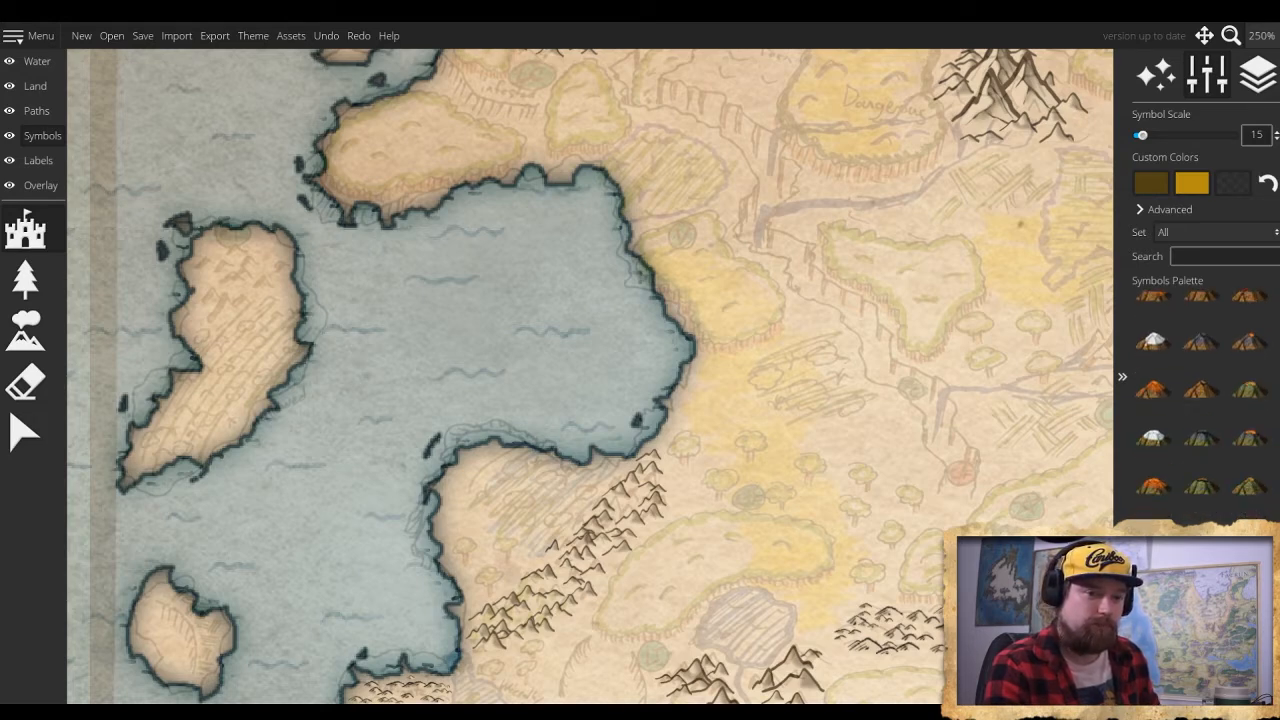
scroll(1200, 400, down, 3)
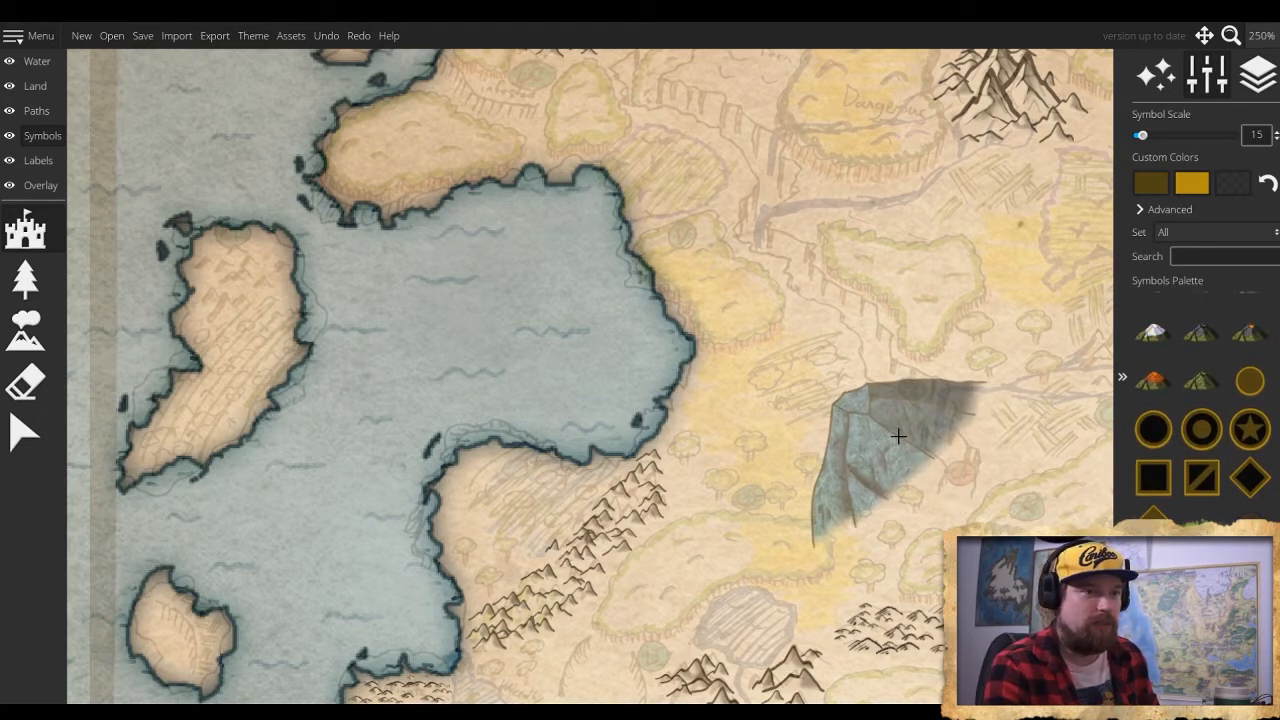
scroll(1189, 497, up, 3)
click(1188, 498)
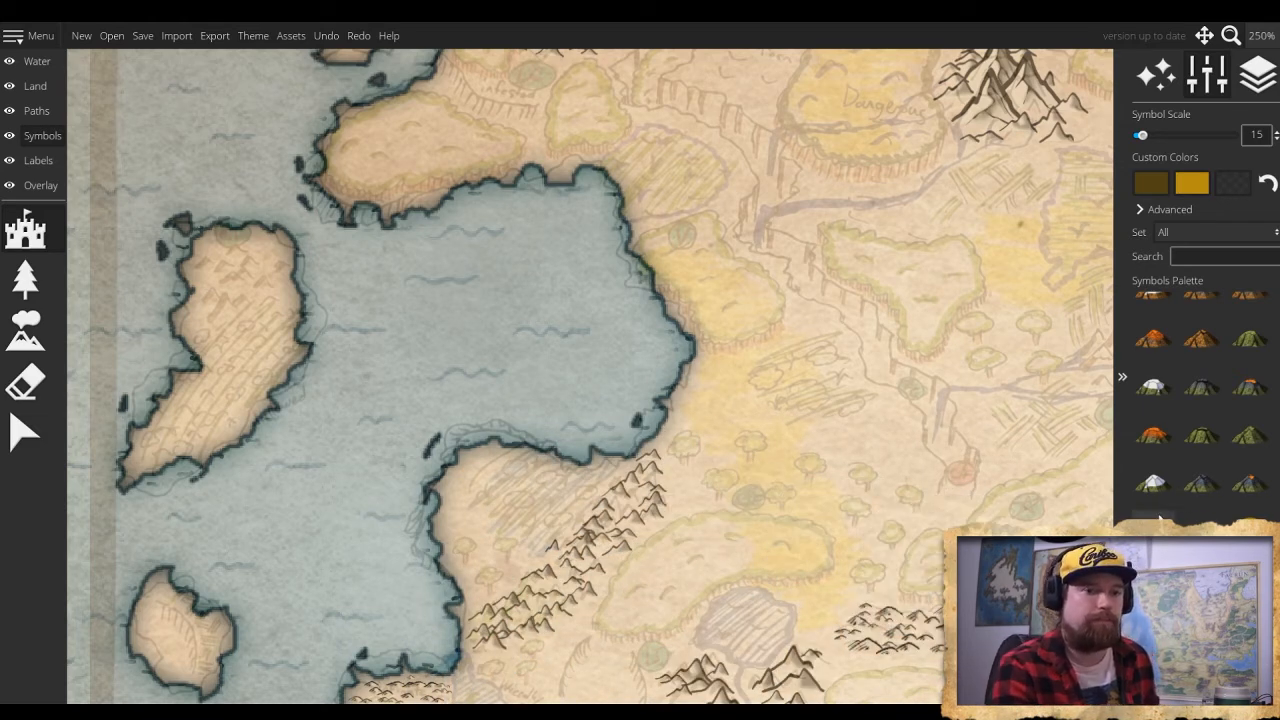
scroll(1200, 460, down, 2)
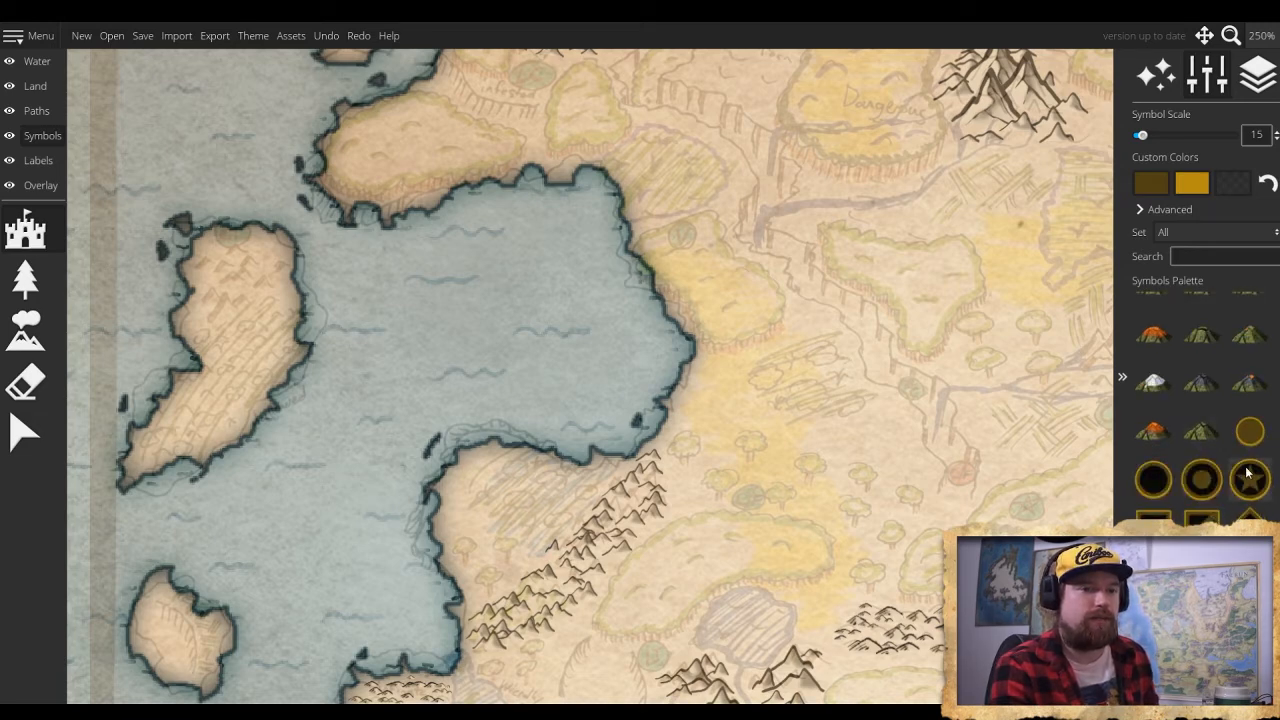
Place the circled star marker symbol at scale 20 on the northern part of the green forested island
scroll(704, 425, down, 1)
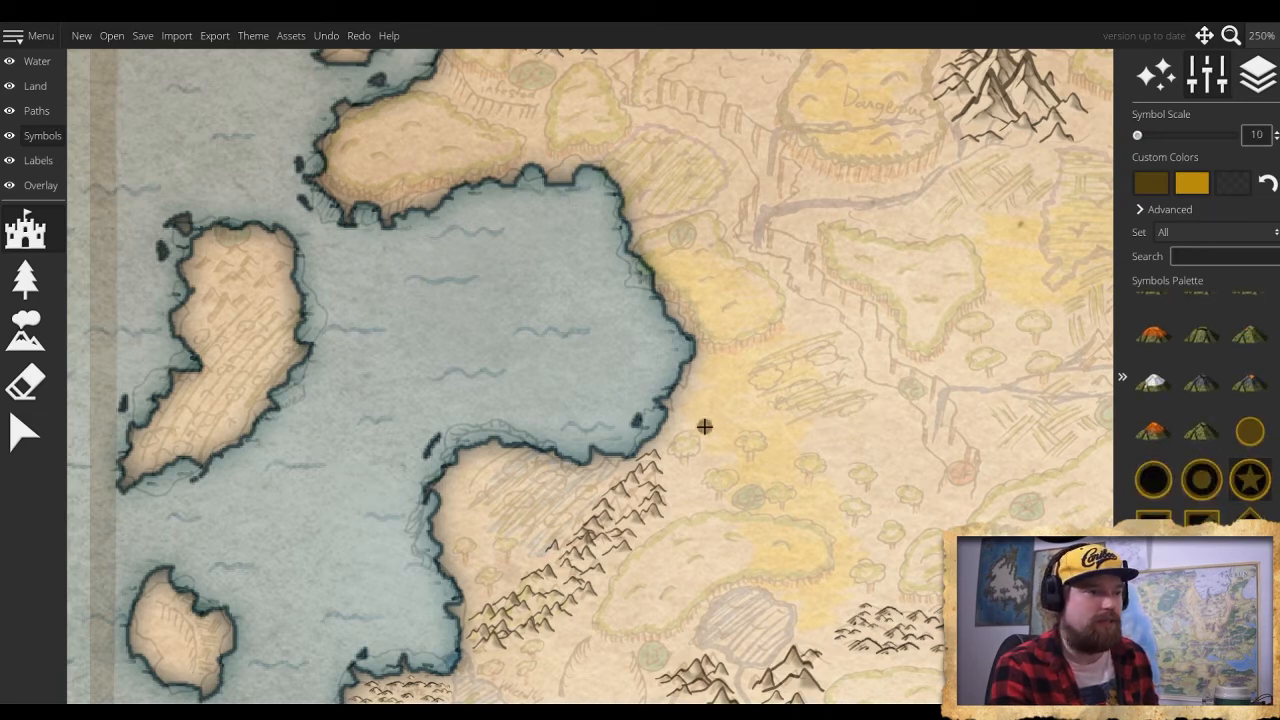
scroll(701, 441, up, 11)
scroll(711, 438, up, 1)
scroll(715, 436, down, 6)
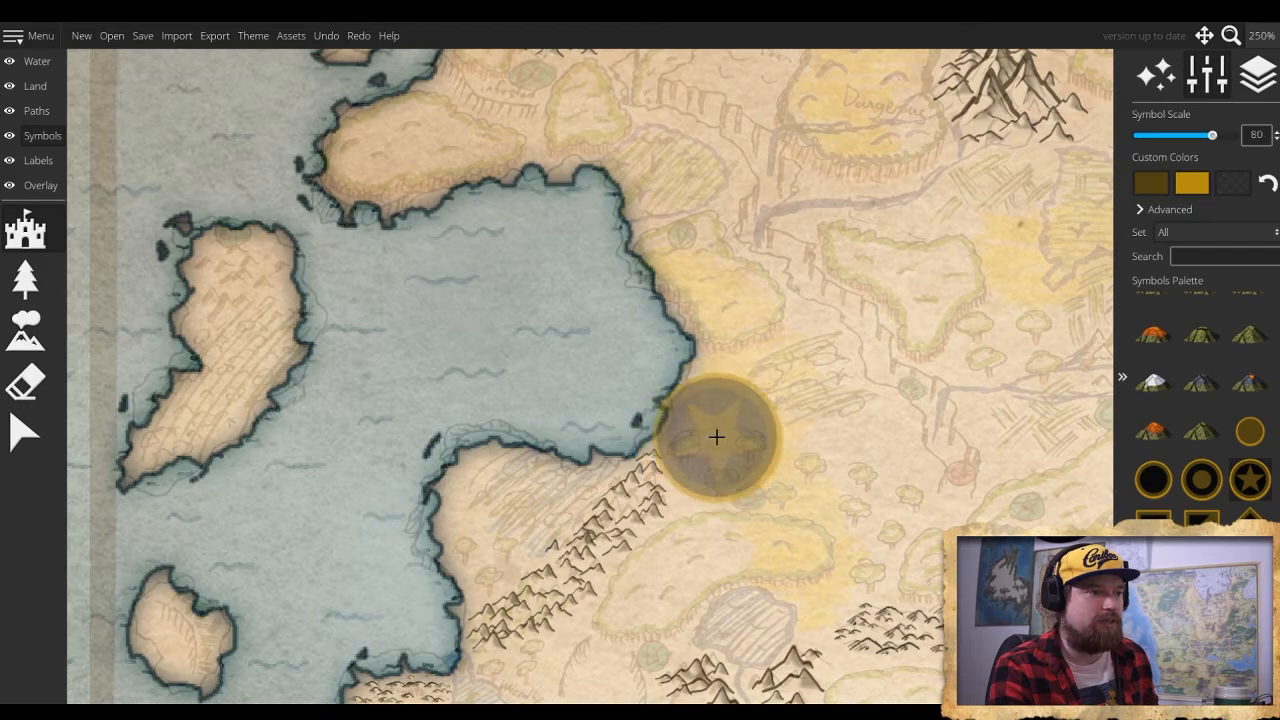
drag(723, 434, 1049, 8)
drag(734, 543, 794, 36)
drag(755, 317, 566, 371)
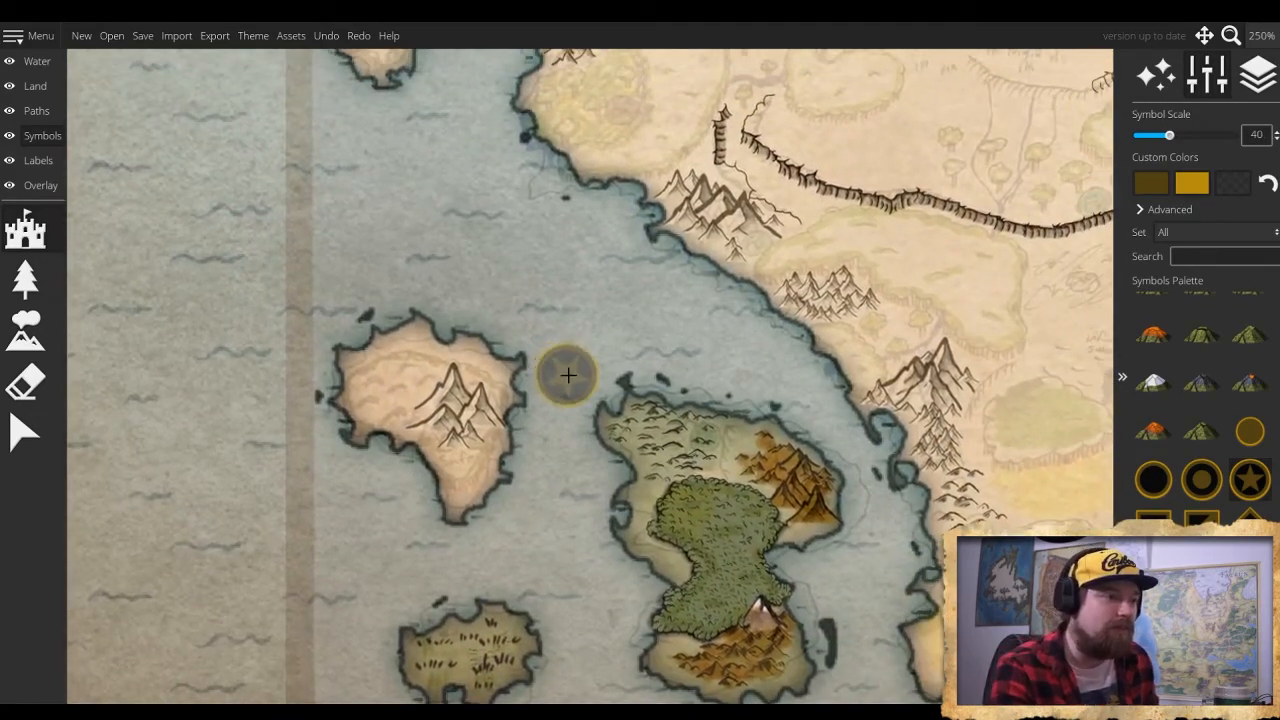
scroll(704, 434, down, 4)
click(708, 436)
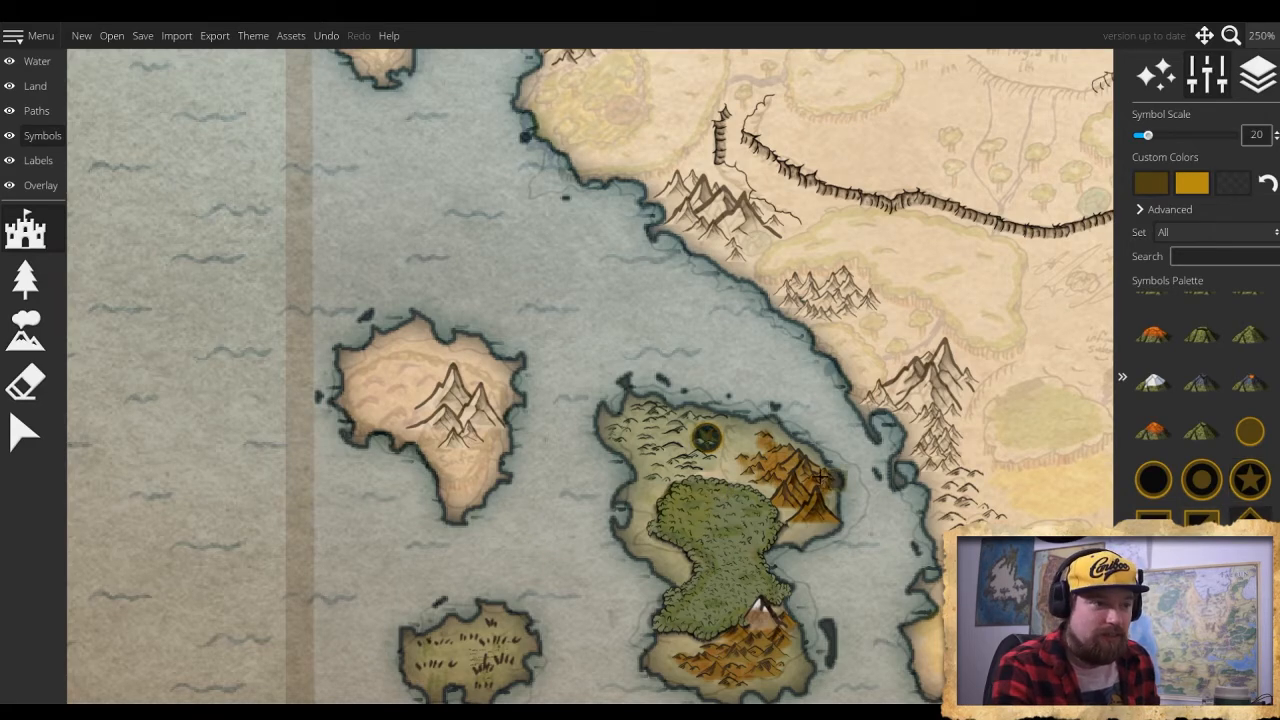
Place diamond marker symbols at scale 15 on the green island's northern brown mountains and on the mountain of the island west of it
scroll(766, 470, up, 2)
scroll(766, 470, down, 1)
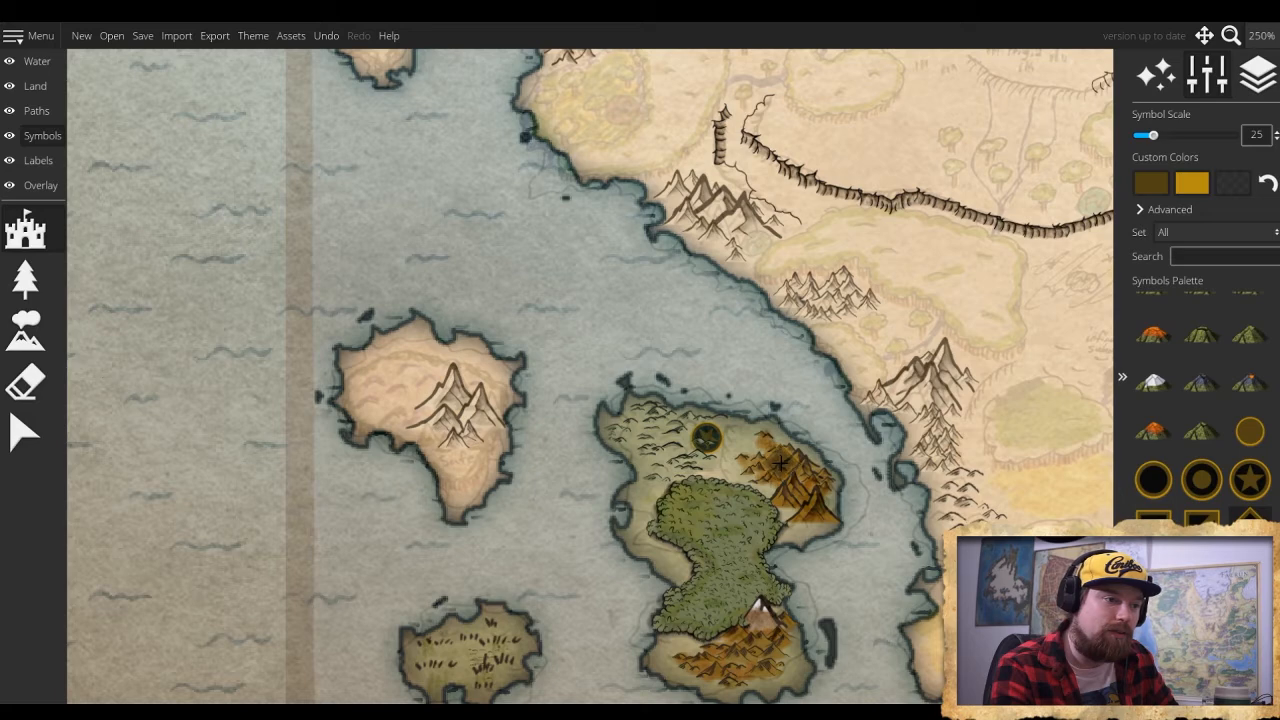
scroll(778, 462, down, 1)
scroll(780, 462, down, 1)
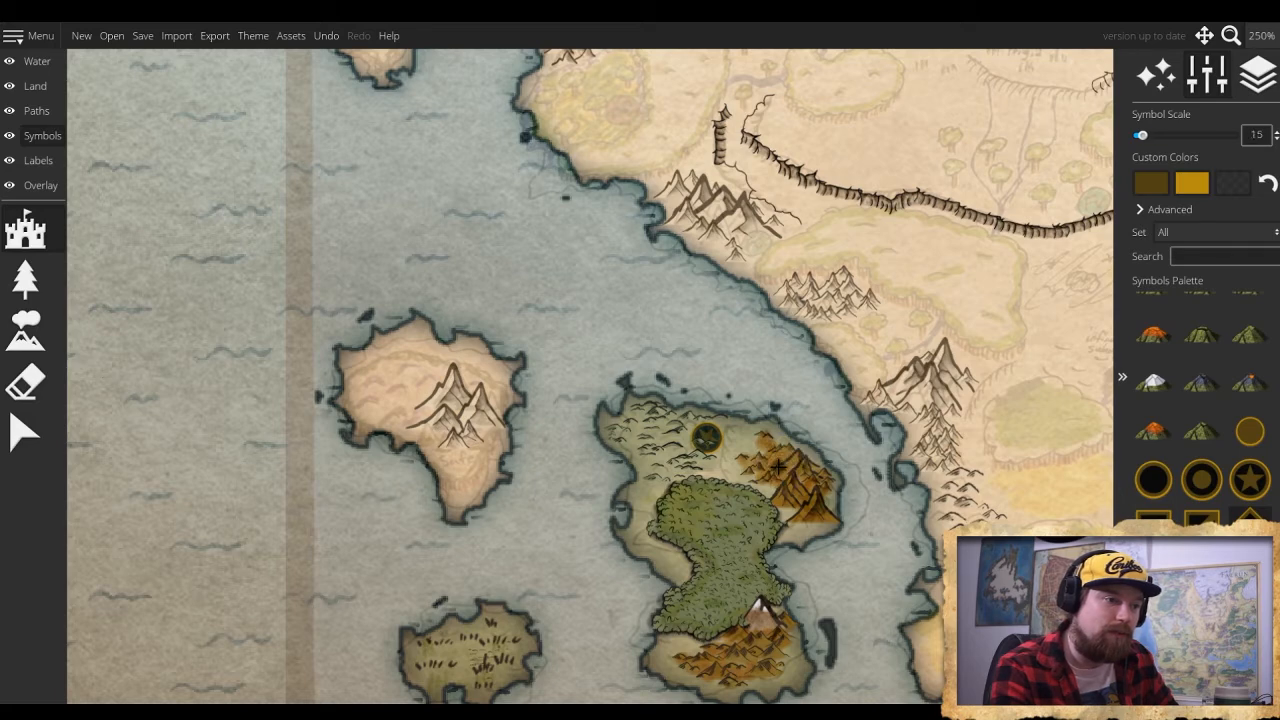
scroll(780, 465, down, 1)
scroll(782, 465, up, 1)
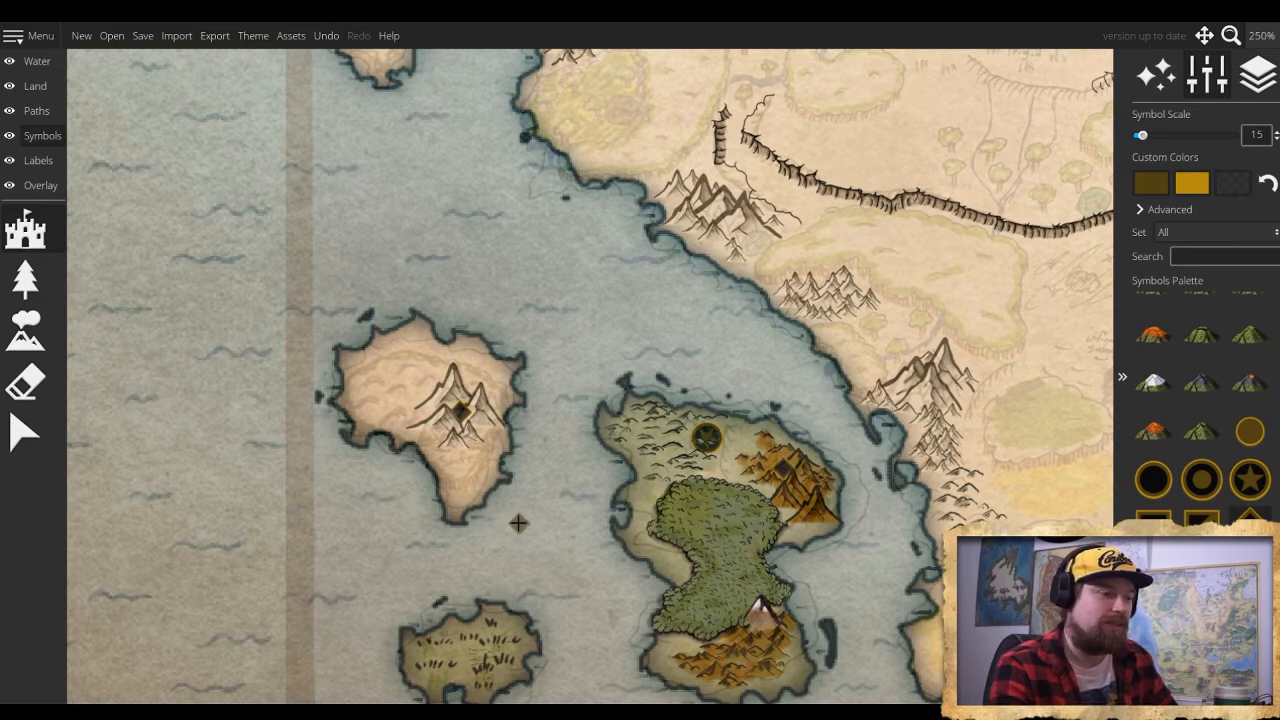
click(551, 533)
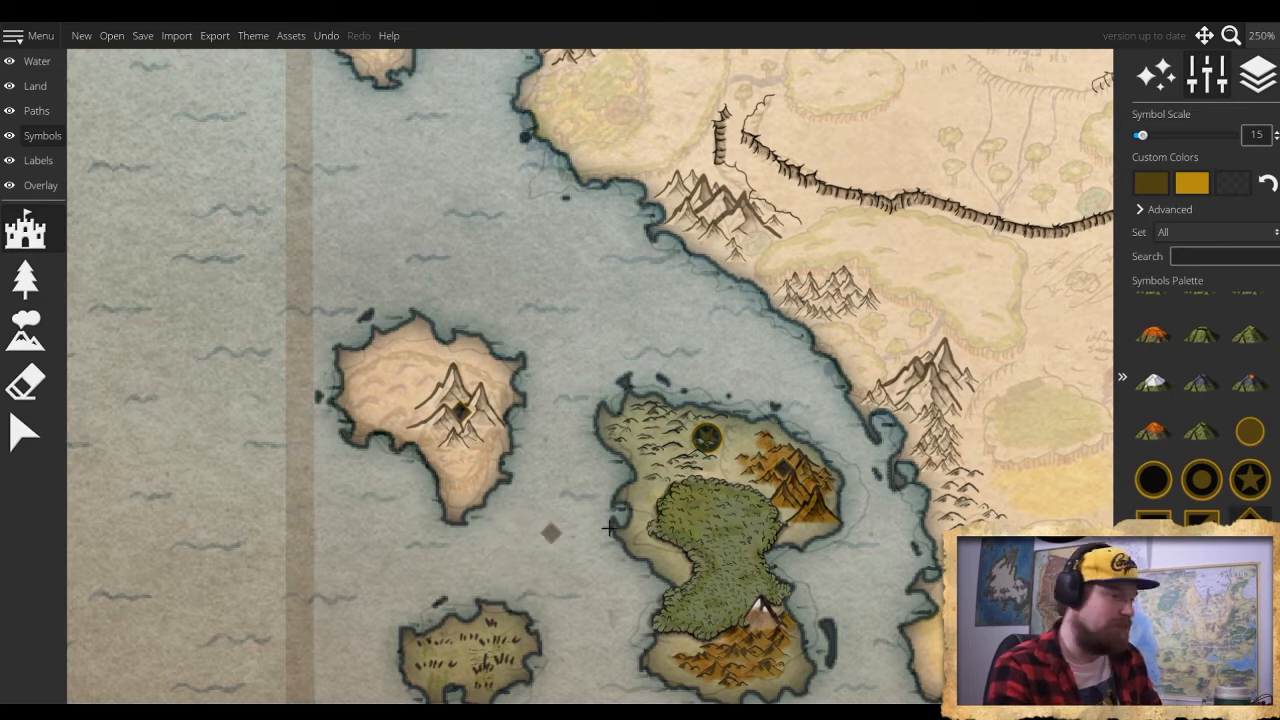
Set the trace image's opacity to 0 to view the islands without the sketch
click(40, 185)
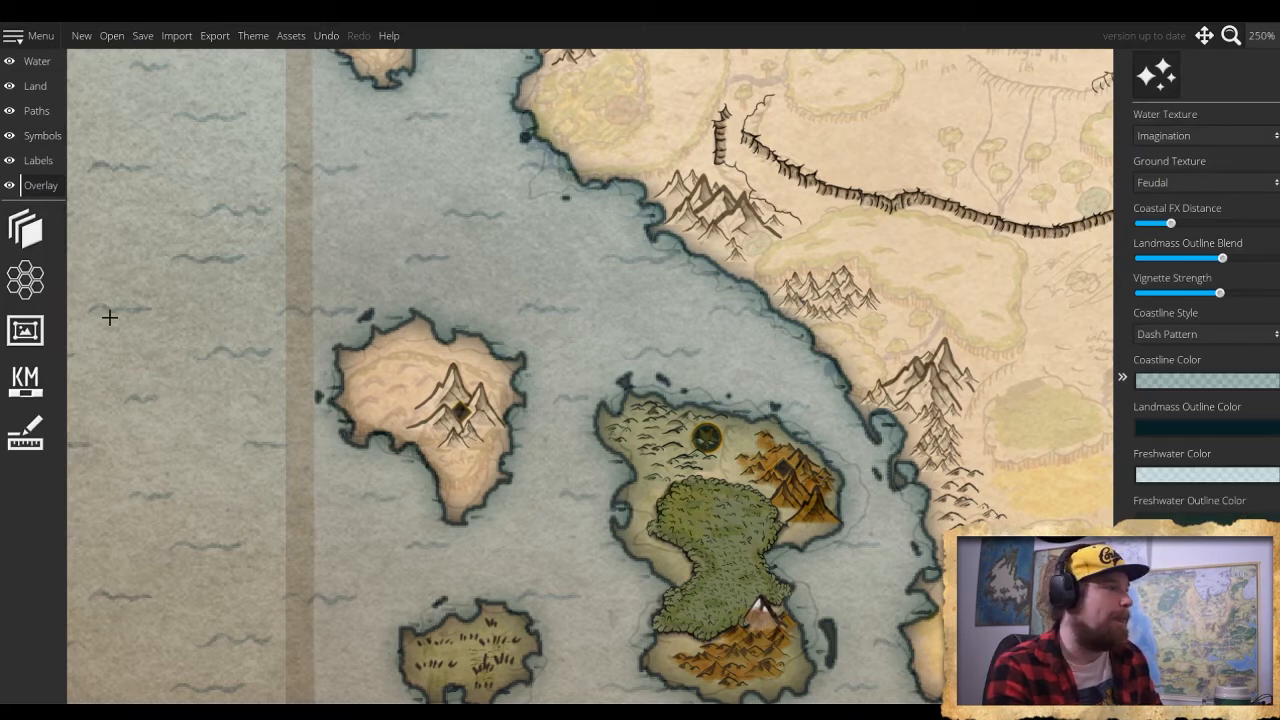
click(44, 231)
drag(1155, 247, 1080, 253)
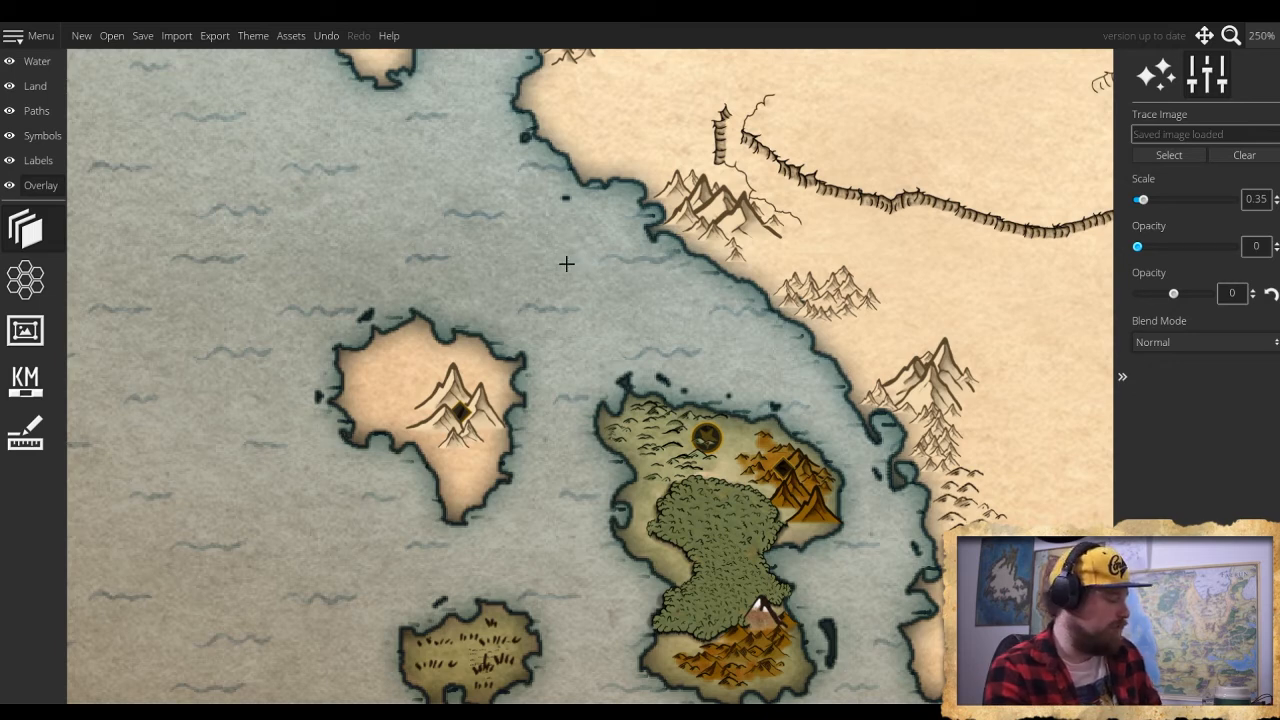
Undo the star and diamond marker placements on the two islands
key(ctrl+z)
key(ctrl+z)
key(ctrl+z)
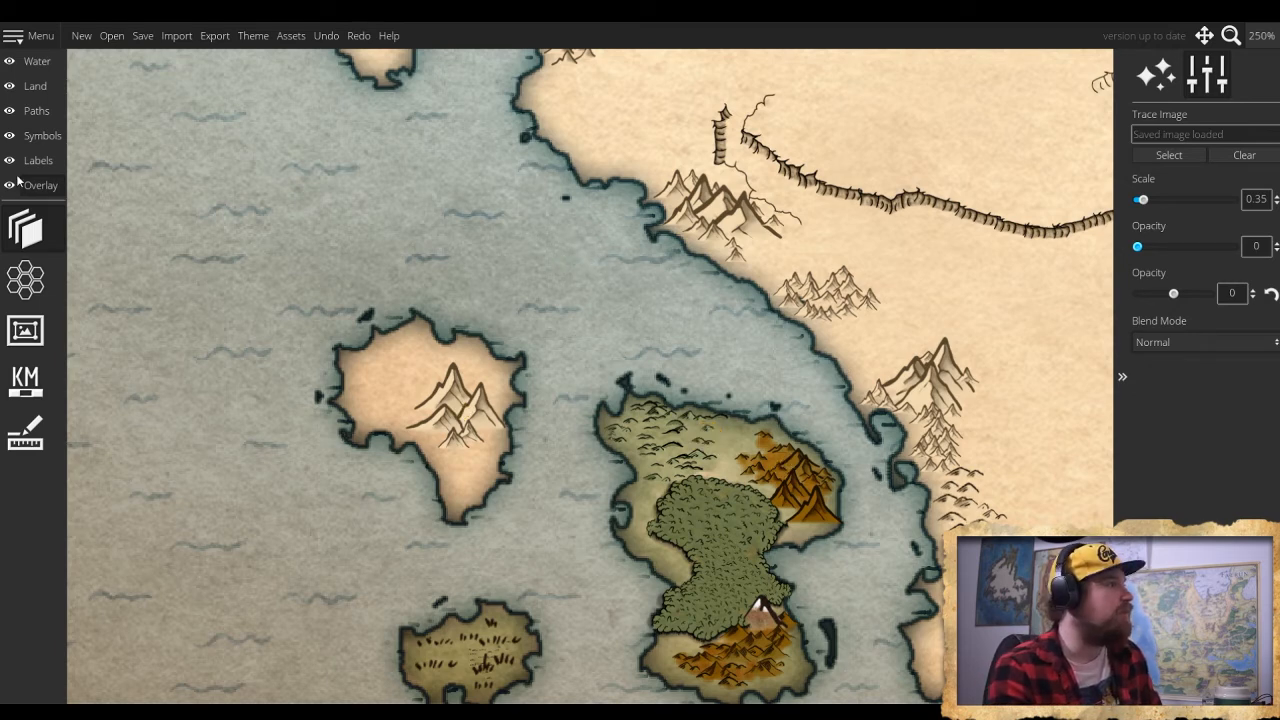
Browse the full structure symbols palette, examining the markers, tree blocks, walls, ruins and buildings
click(39, 138)
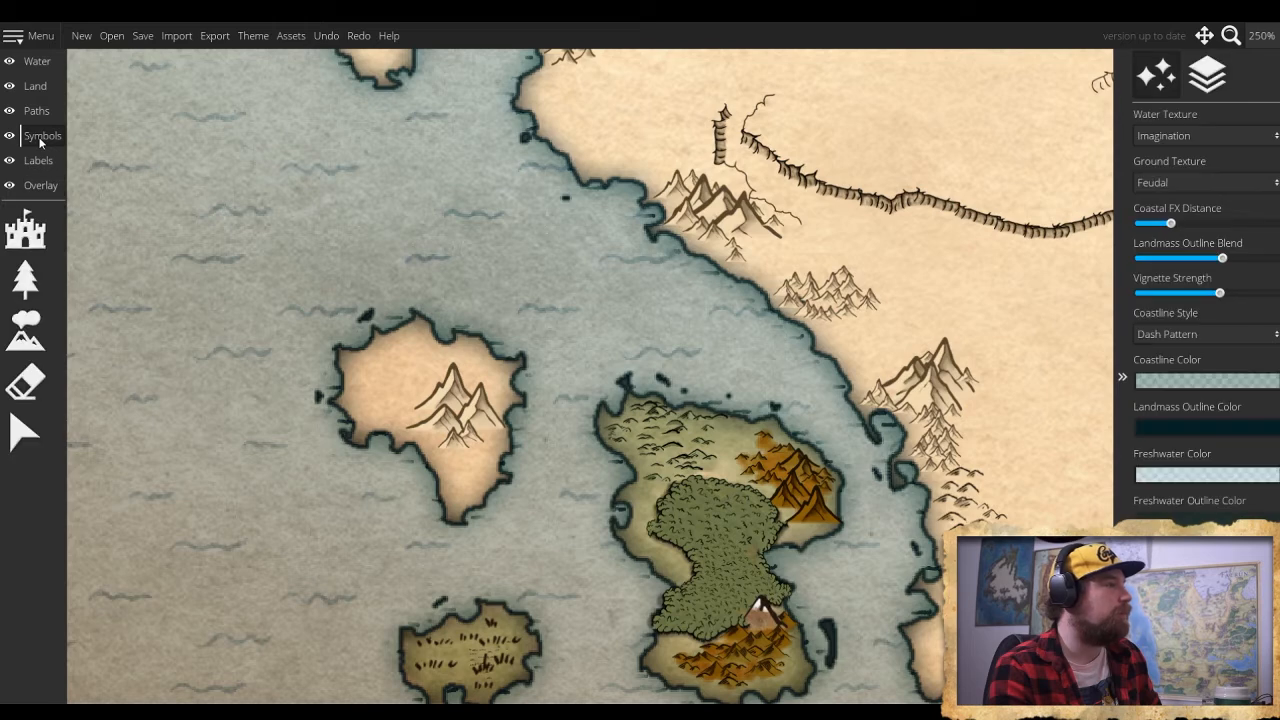
click(46, 238)
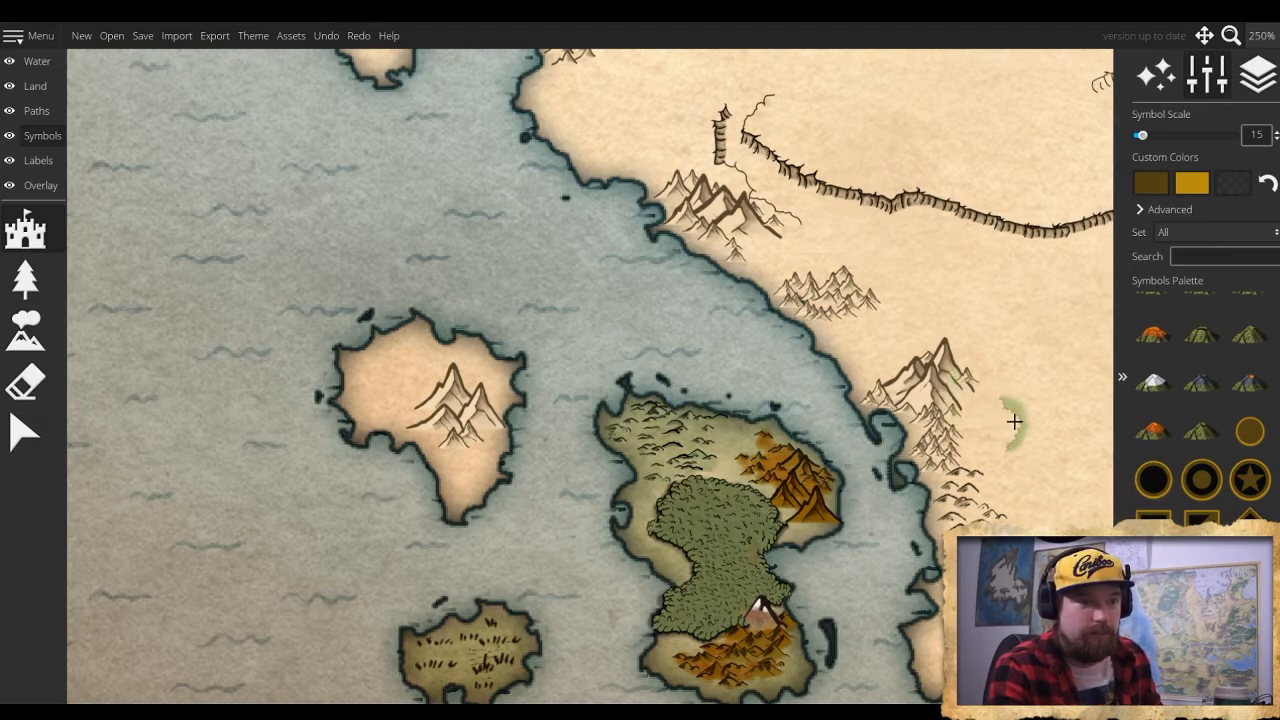
scroll(1200, 400, down, 5)
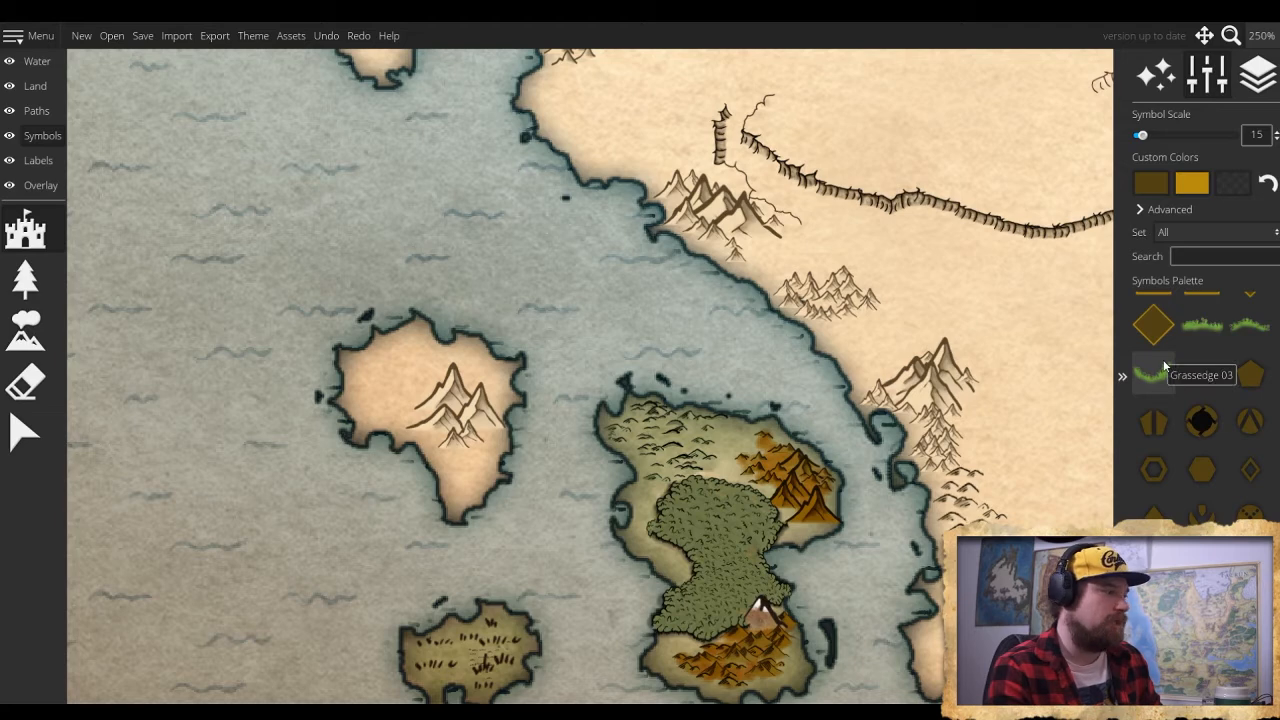
scroll(1205, 380, down, 3)
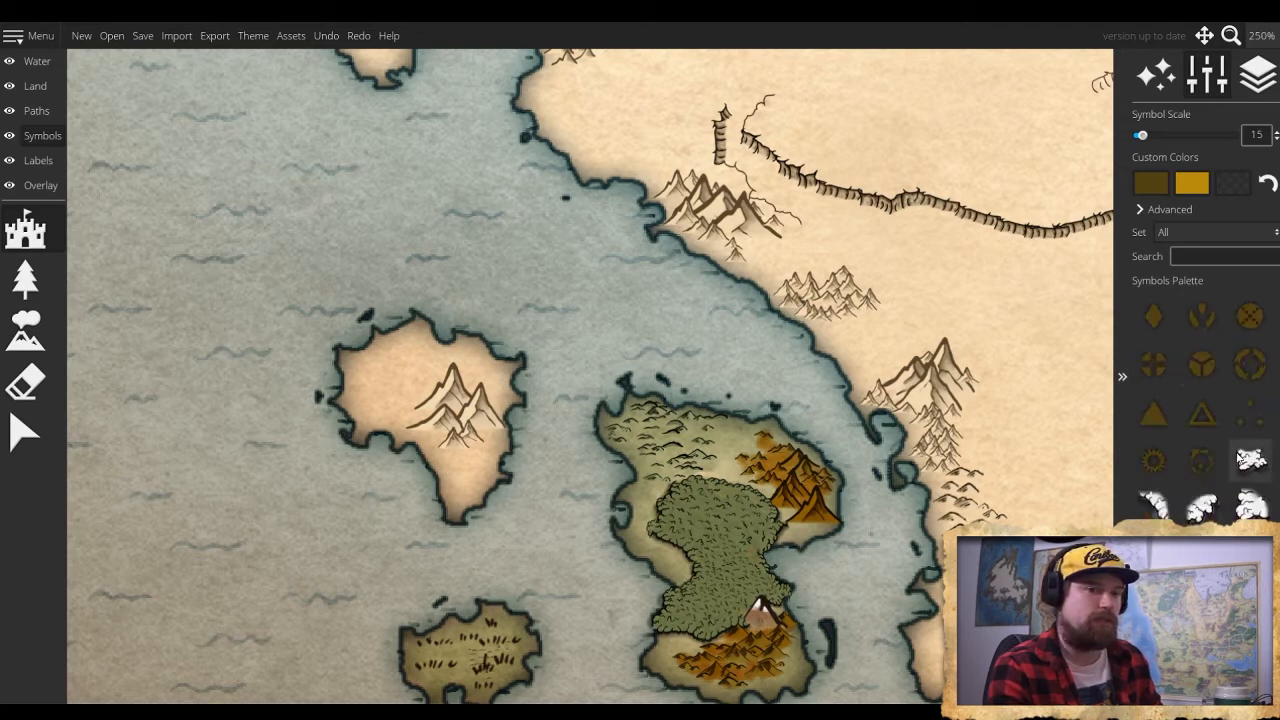
scroll(1201, 365, down, 4)
scroll(1201, 400, down, 5)
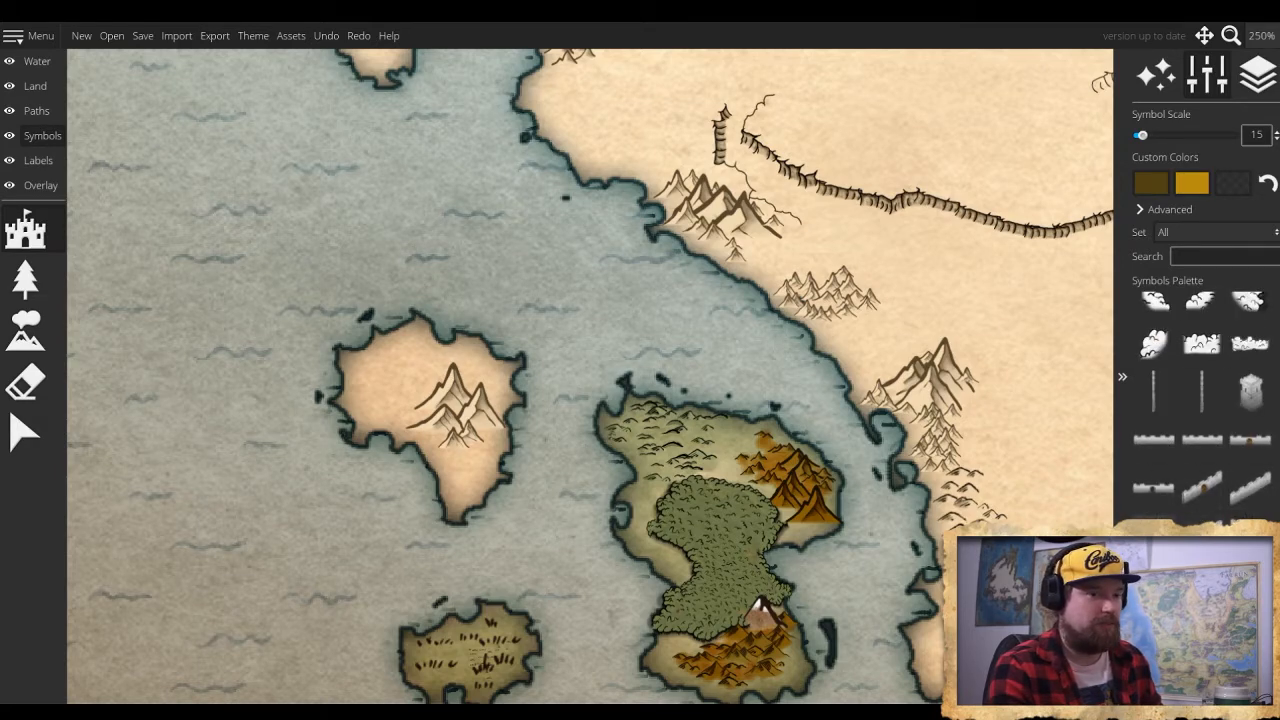
scroll(1258, 372, down, 2)
scroll(1201, 400, down, 10)
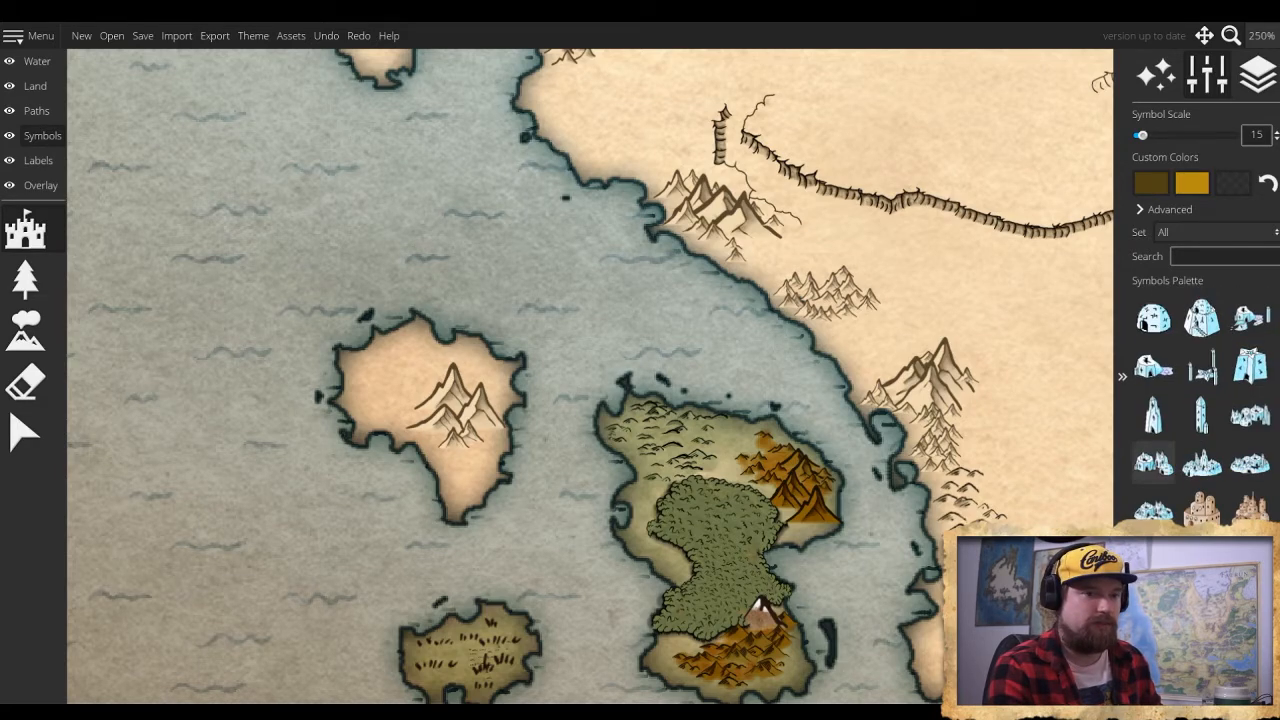
scroll(1201, 400, down, 4)
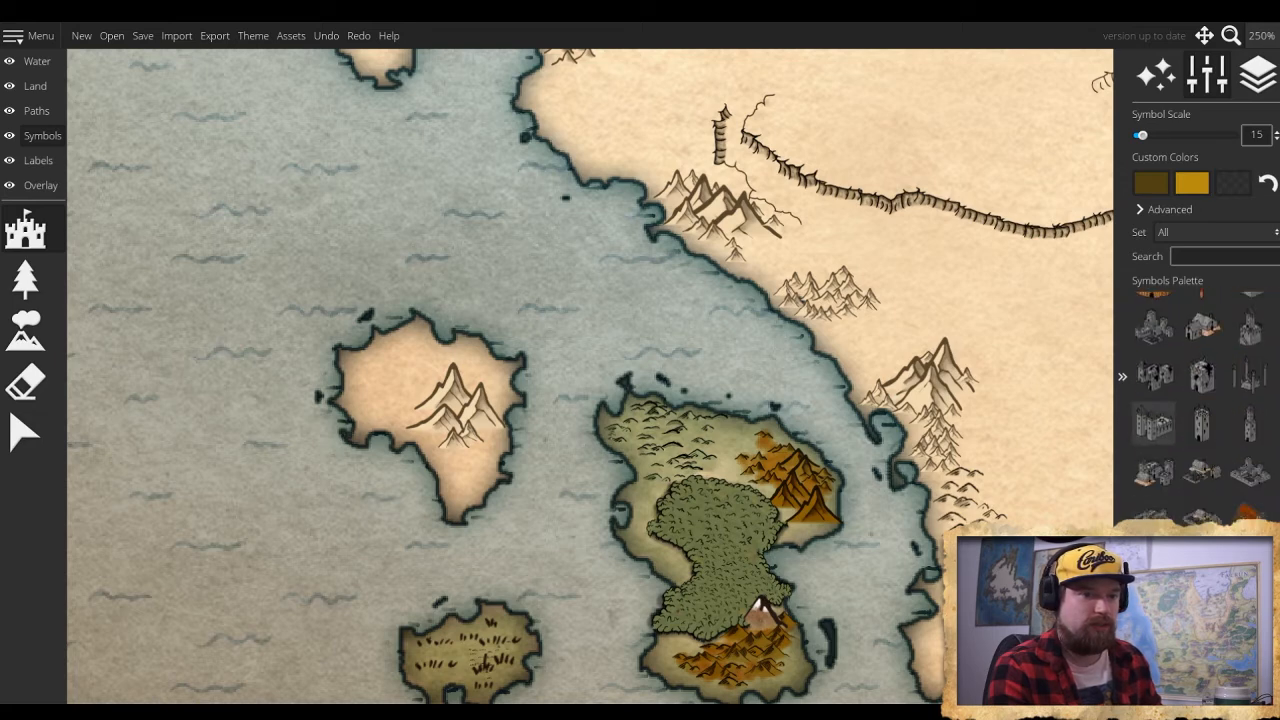
scroll(1201, 400, up, 3)
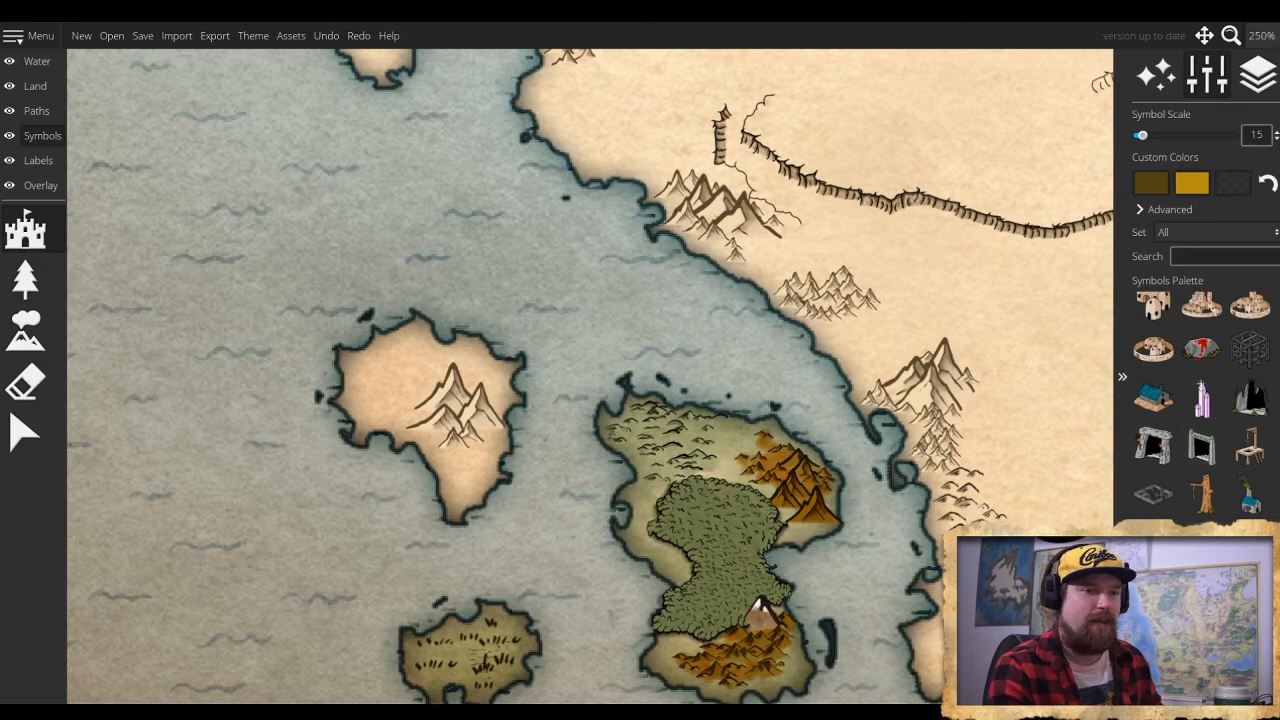
scroll(1201, 400, down, 4)
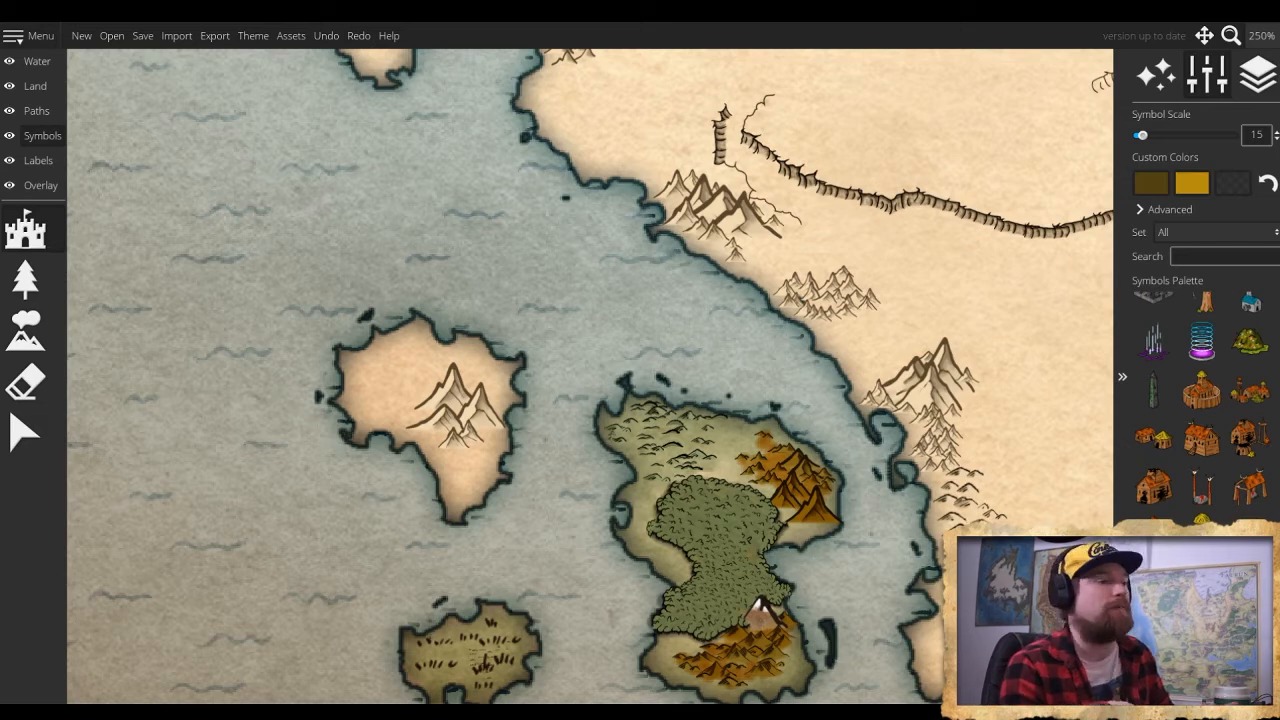
scroll(1250, 483, down, 2)
scroll(1250, 483, down, 4)
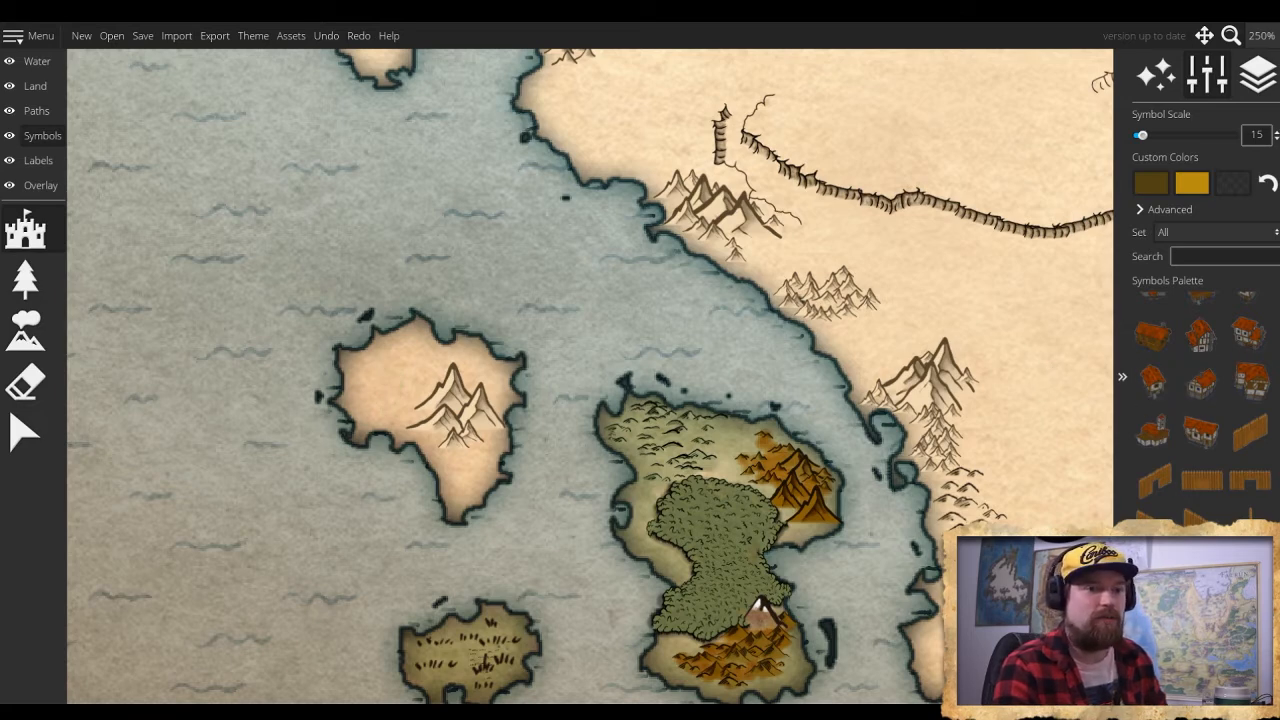
scroll(1200, 400, down, 8)
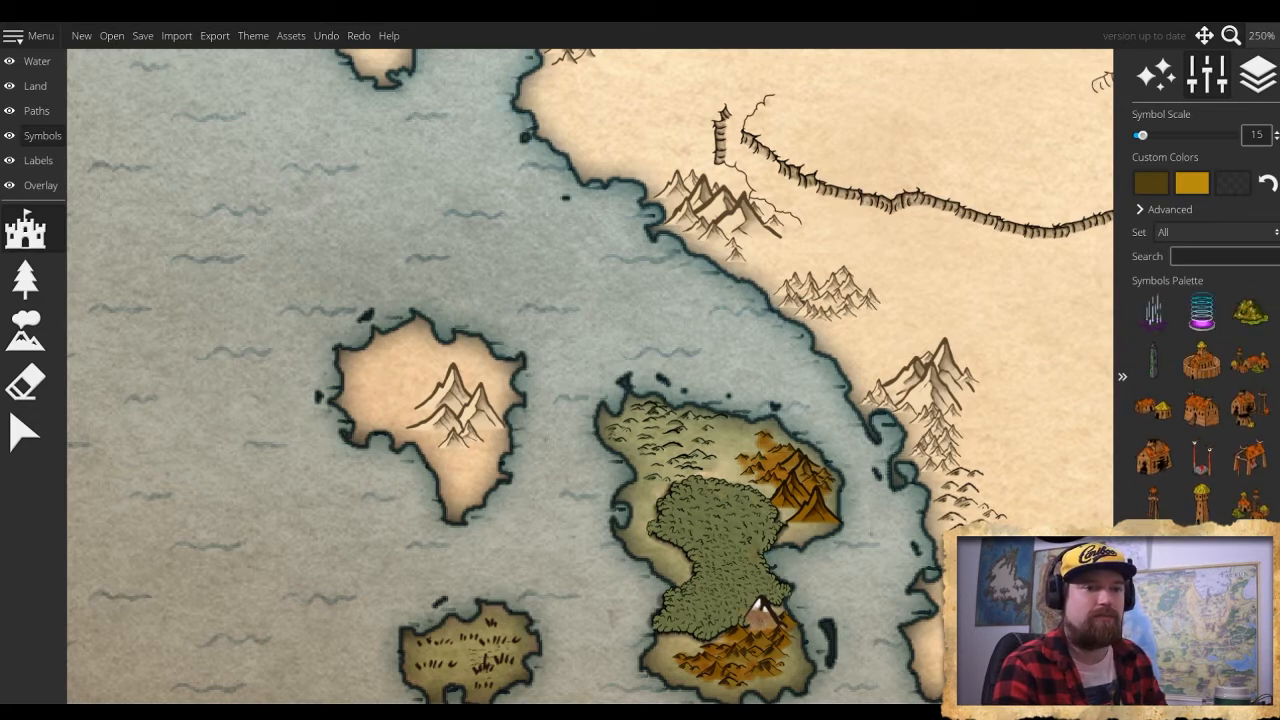
scroll(1277, 345, down, 8)
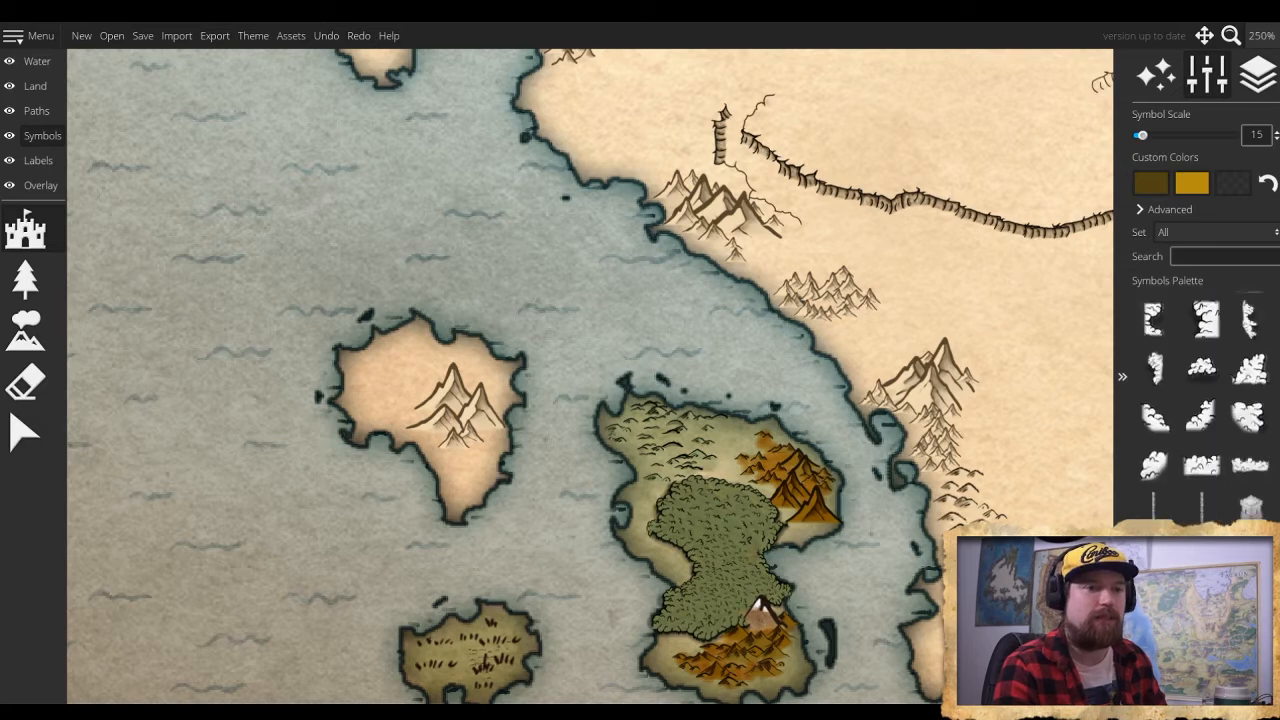
Filter the structure symbols palette to the Treeblock set
click(1264, 237)
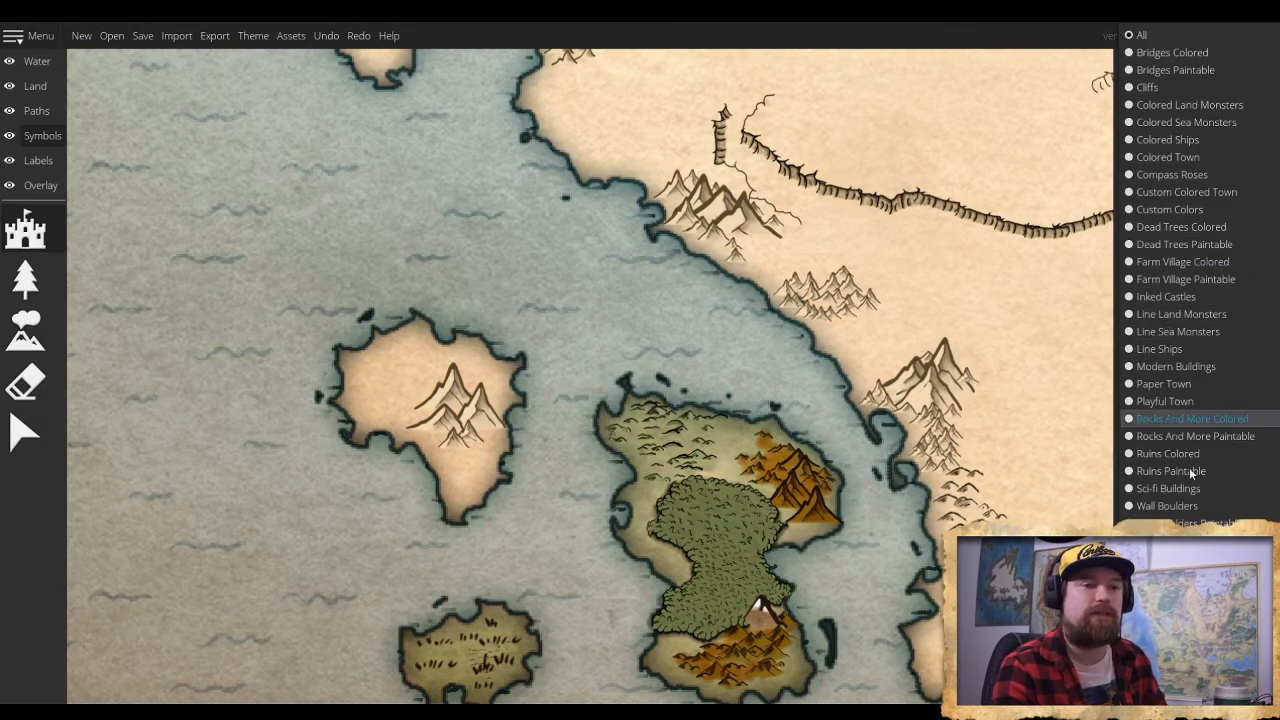
scroll(1200, 410, down, 5)
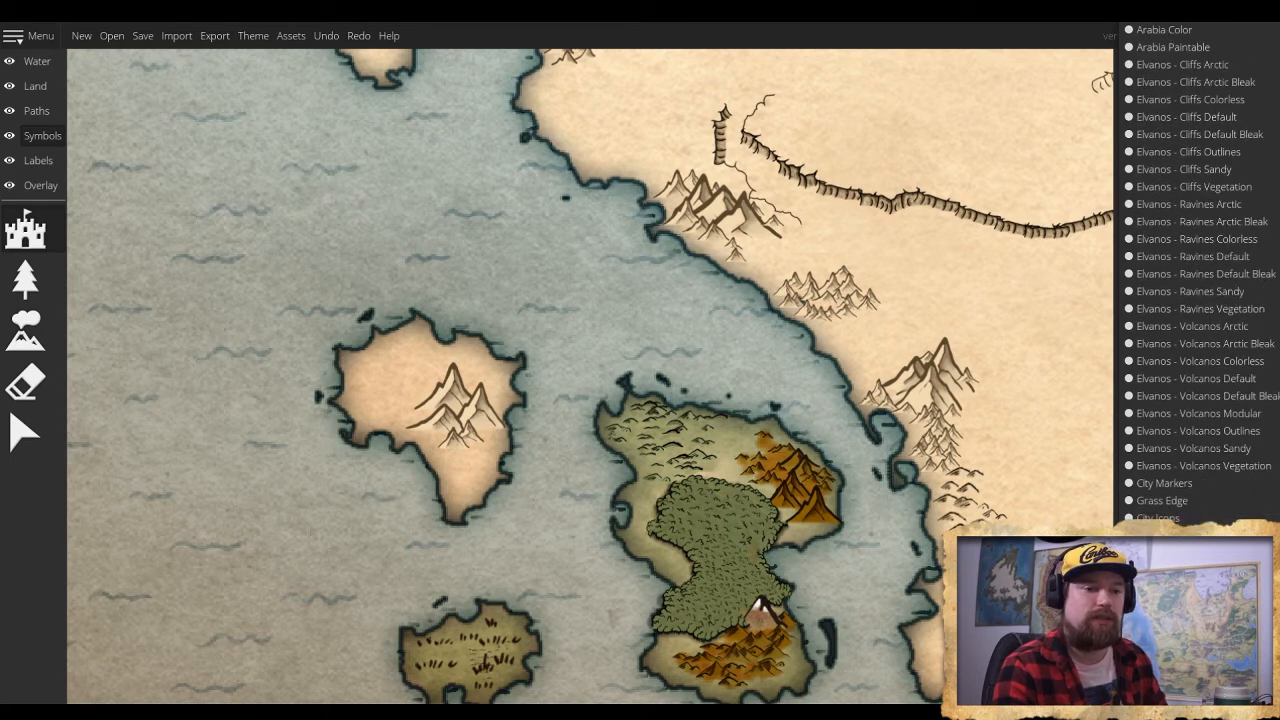
click(1195, 553)
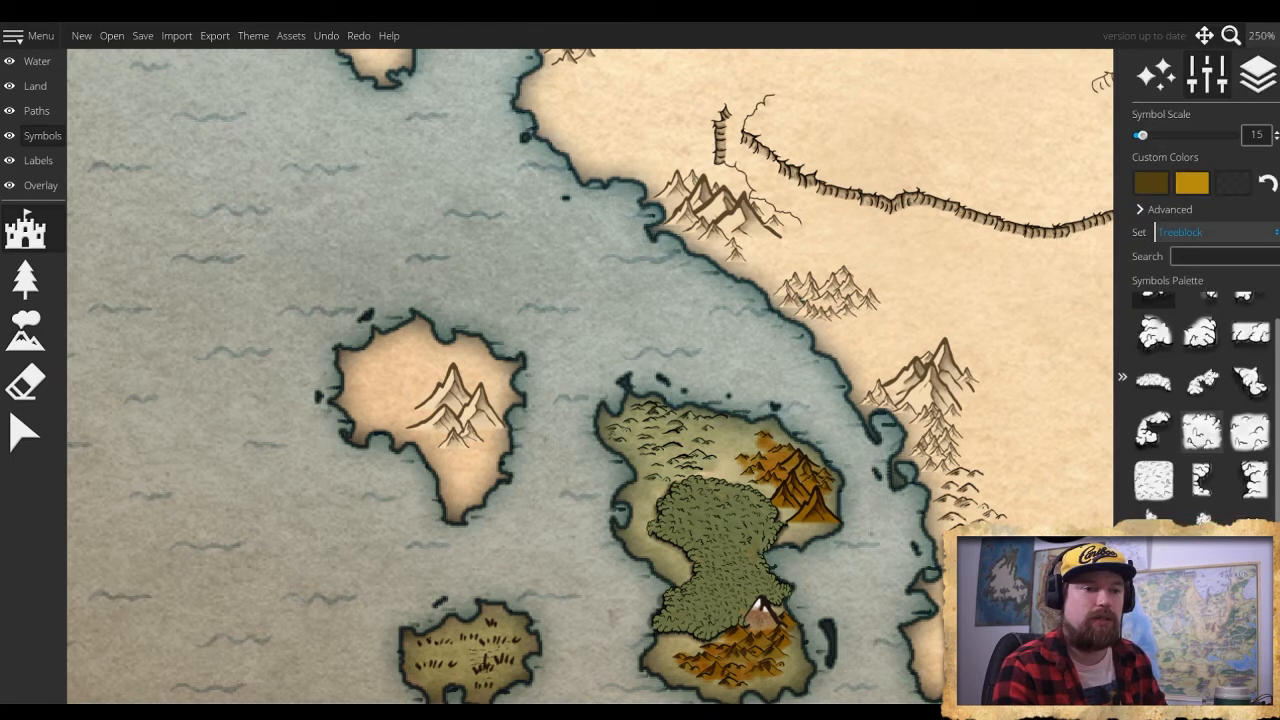
Set the trace image's opacity to 0.25 to show the sketch over the map again
drag(968, 322, 810, 432)
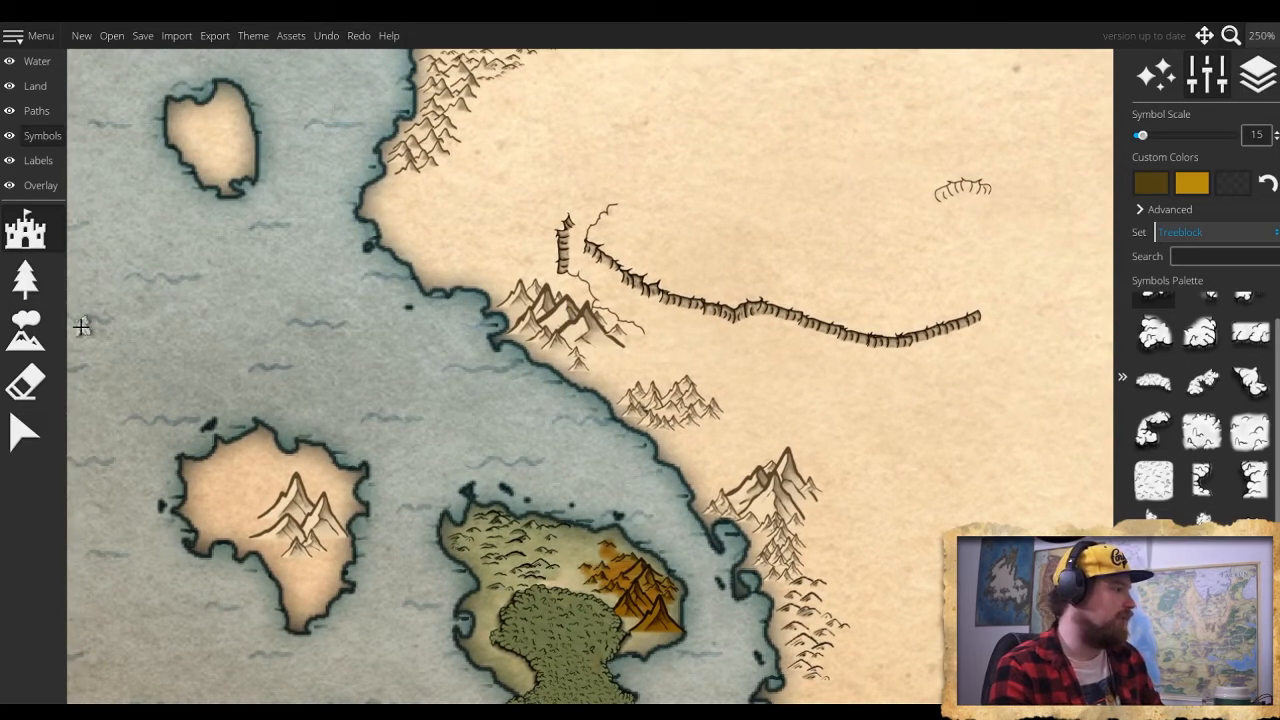
click(38, 185)
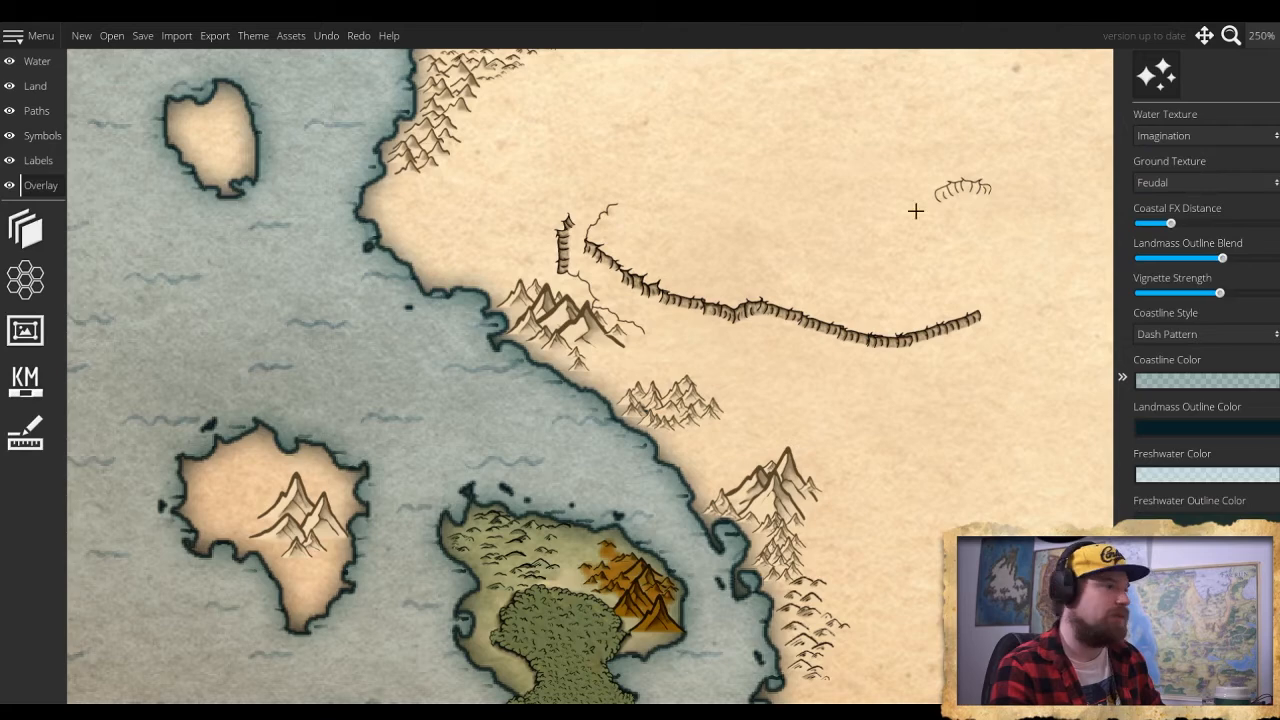
click(38, 236)
click(41, 190)
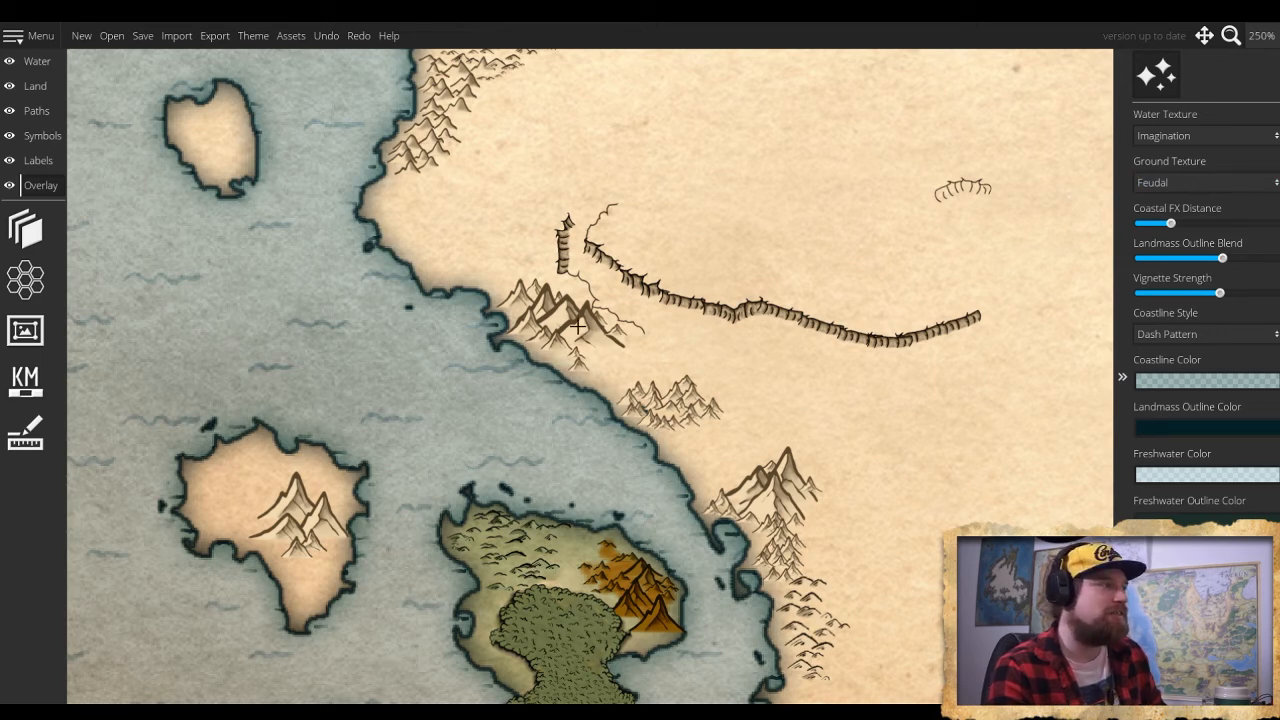
click(25, 229)
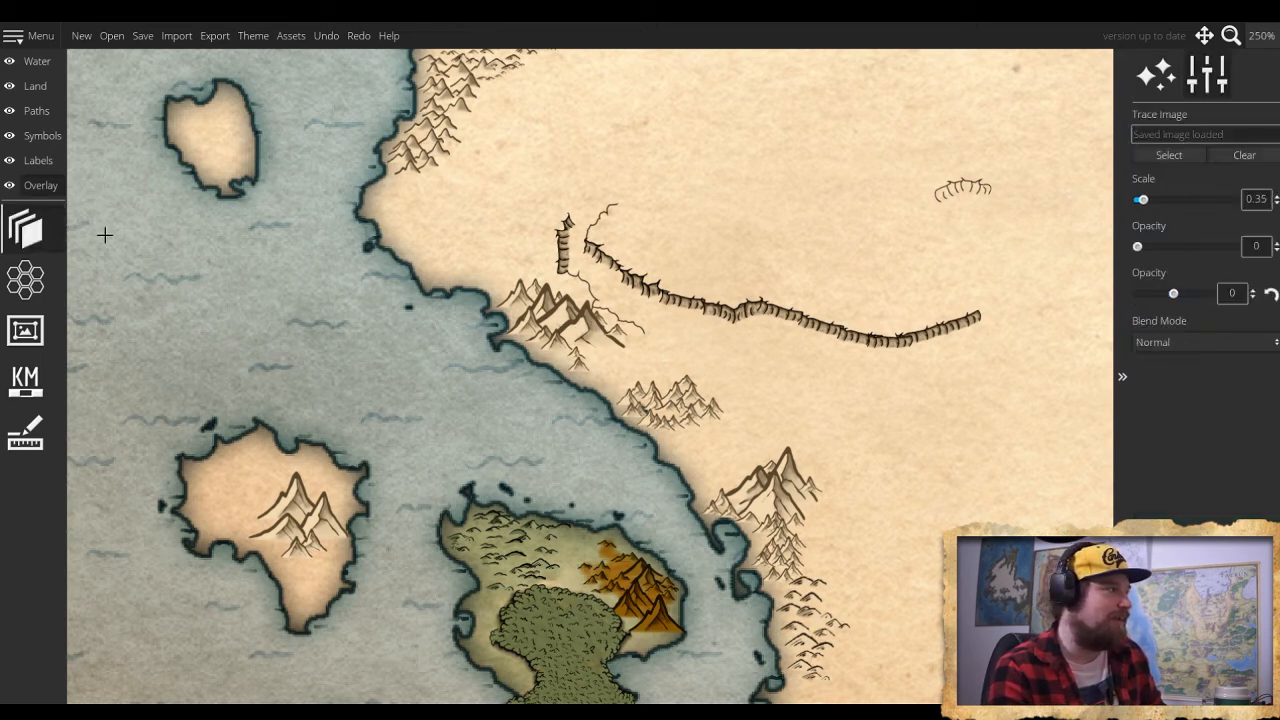
drag(1138, 247, 1160, 252)
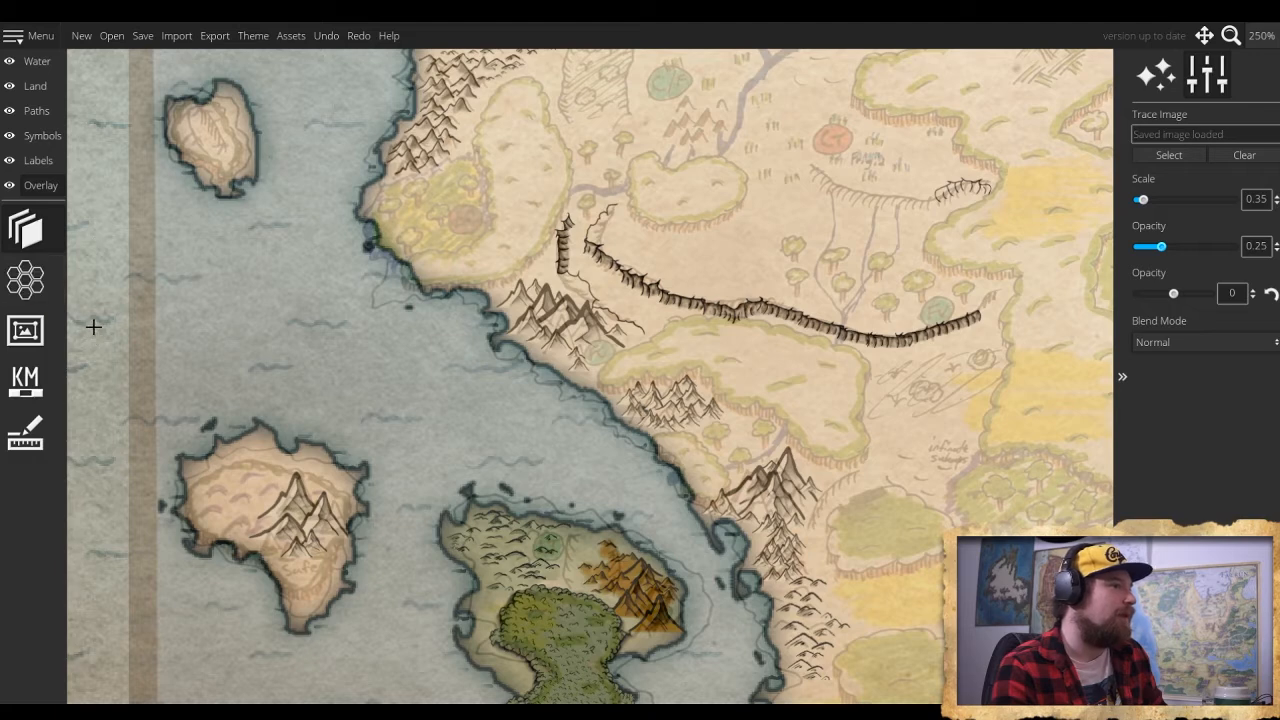
drag(372, 337, 505, 483)
drag(408, 372, 373, 458)
scroll(609, 396, down, 5)
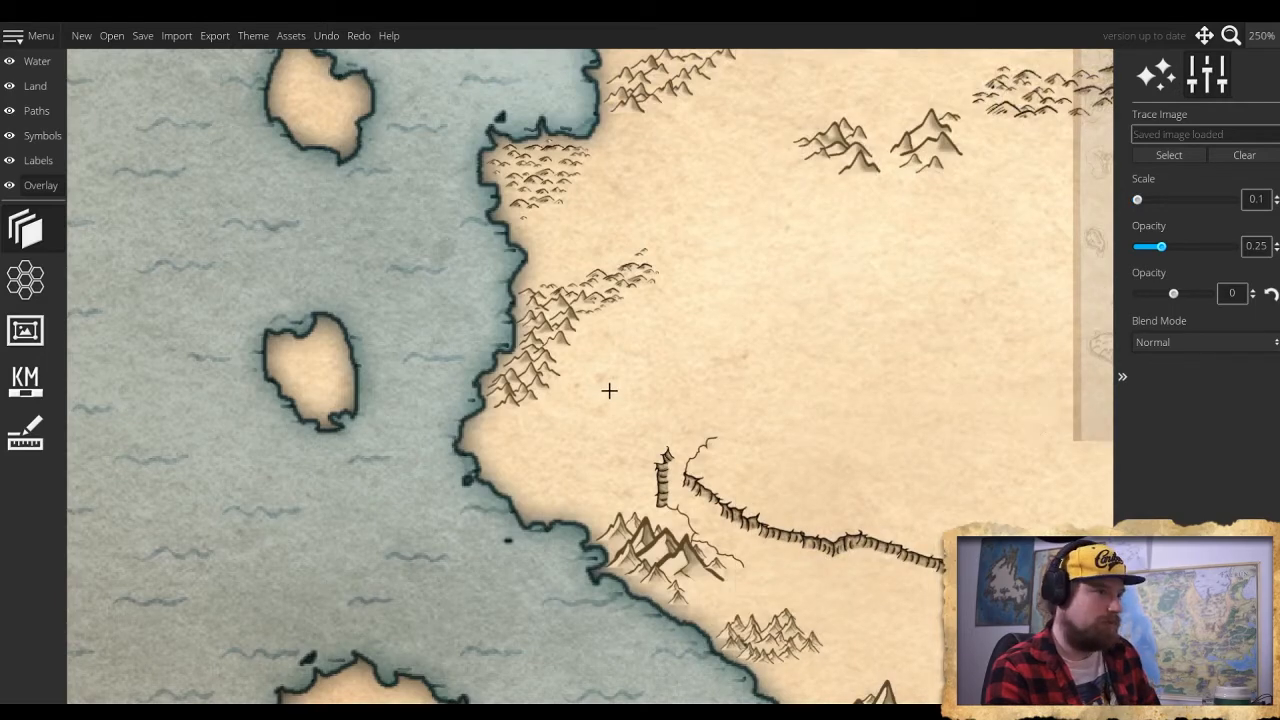
scroll(609, 390, up, 4)
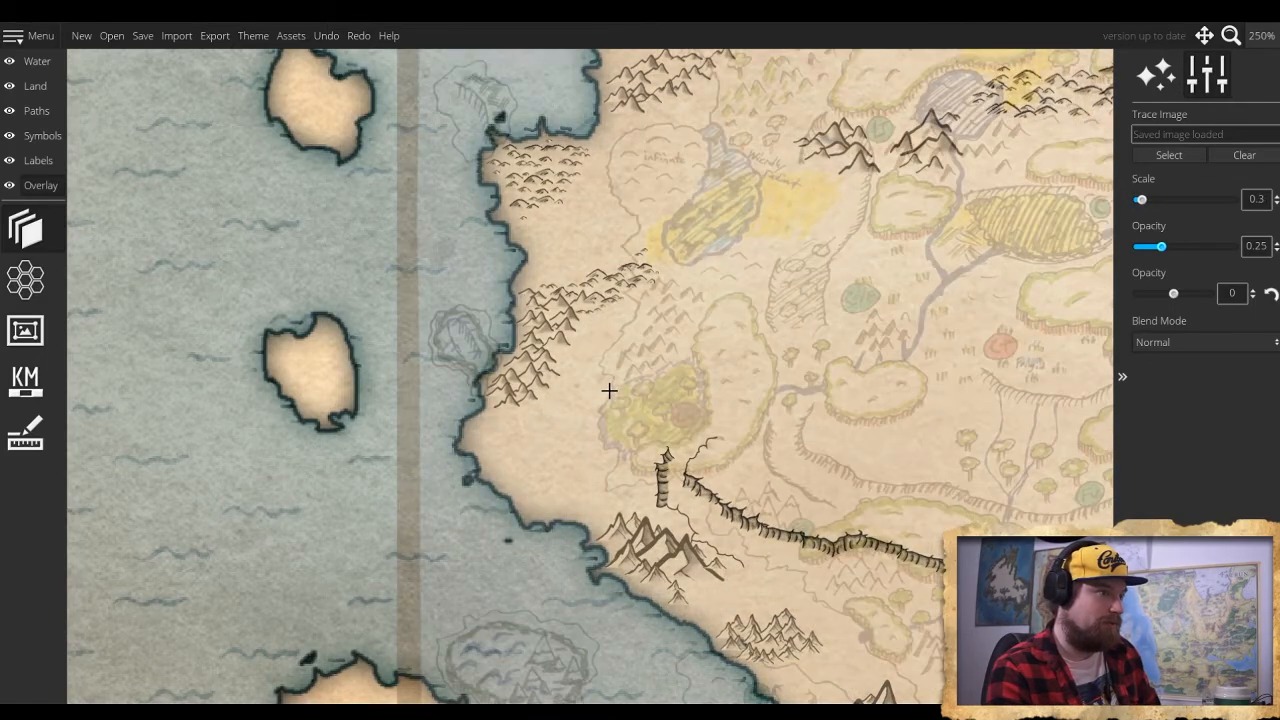
scroll(609, 390, up, 1)
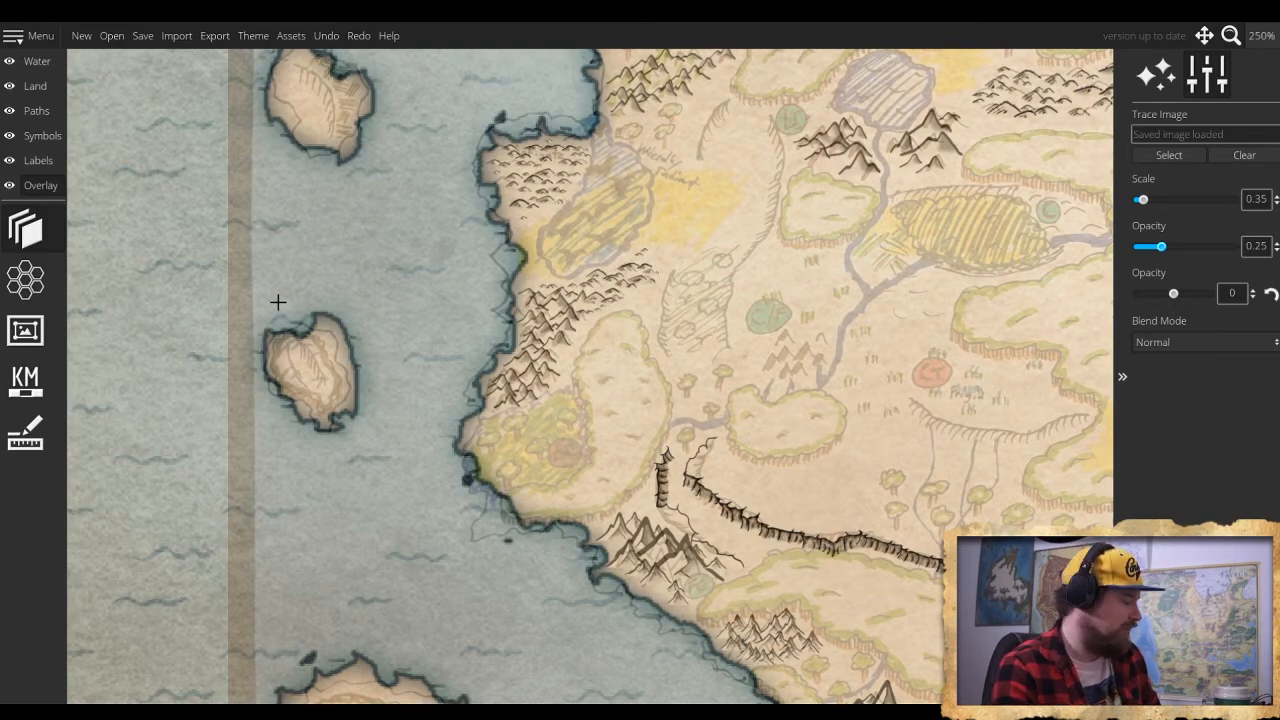
Examine the whole map against the trace sketch, including the western coast and the southwestern islands
scroll(278, 301, down, 10)
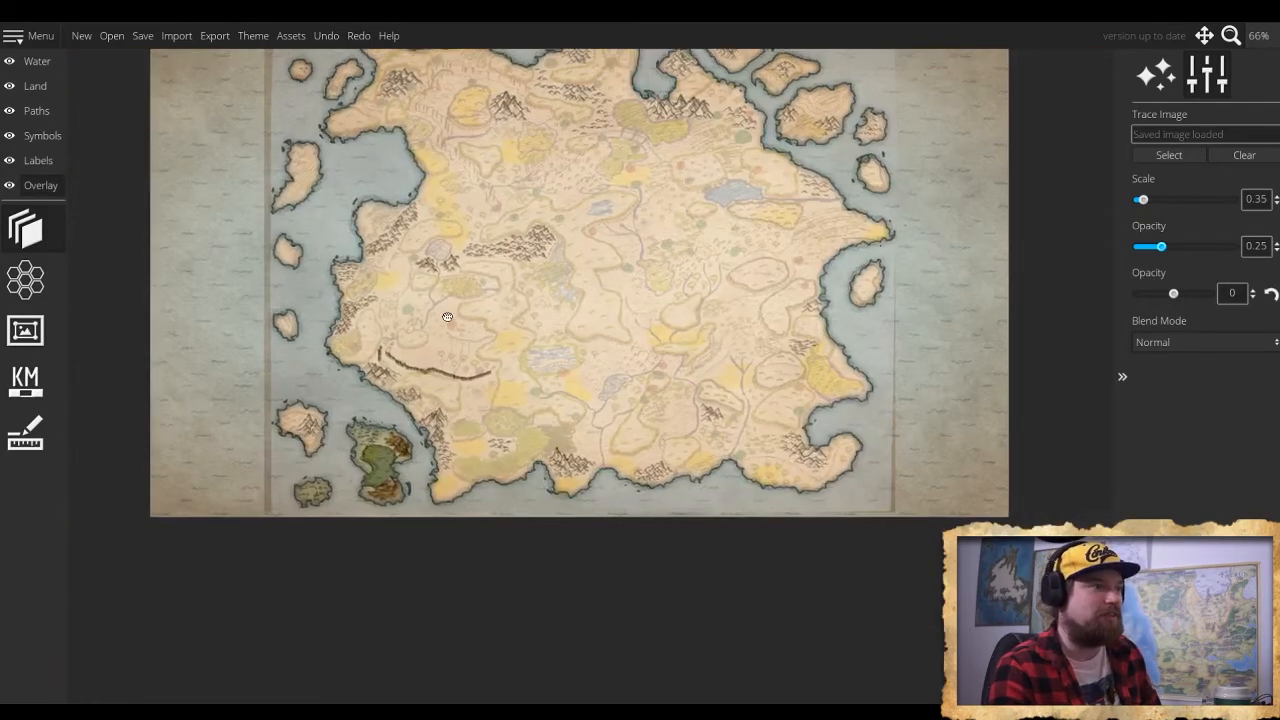
drag(447, 316, 480, 449)
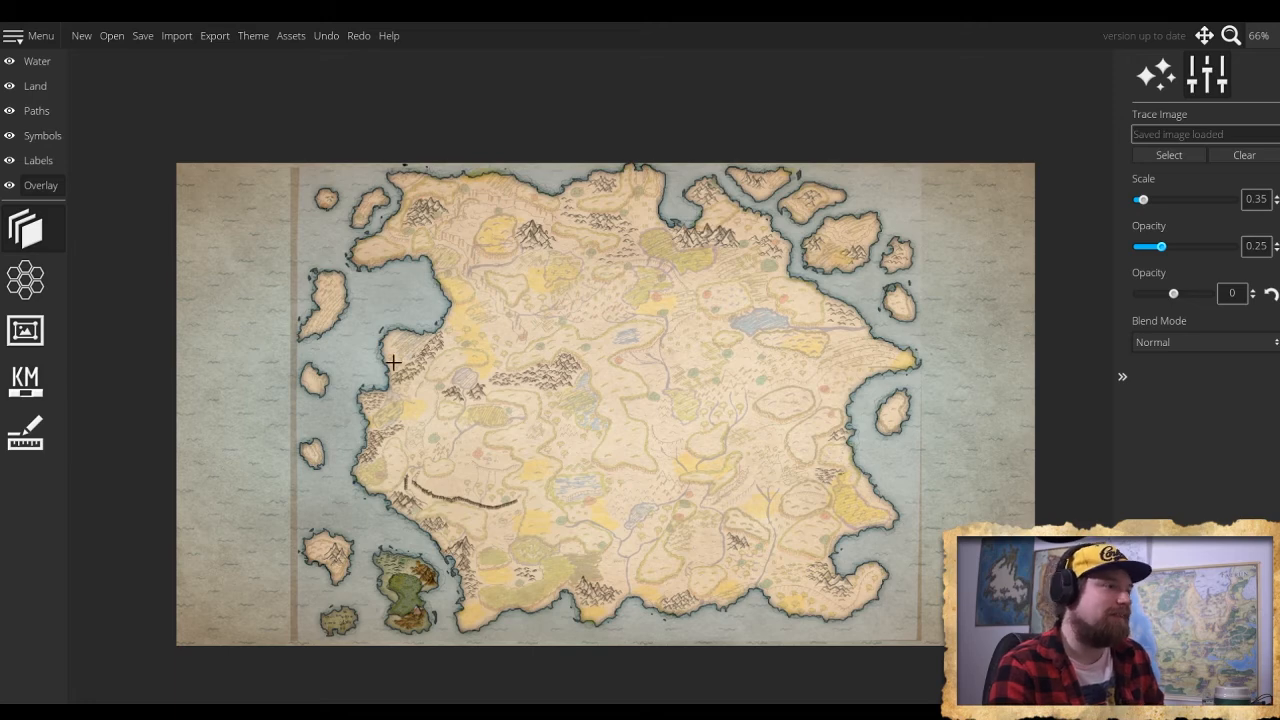
drag(510, 375, 586, 420)
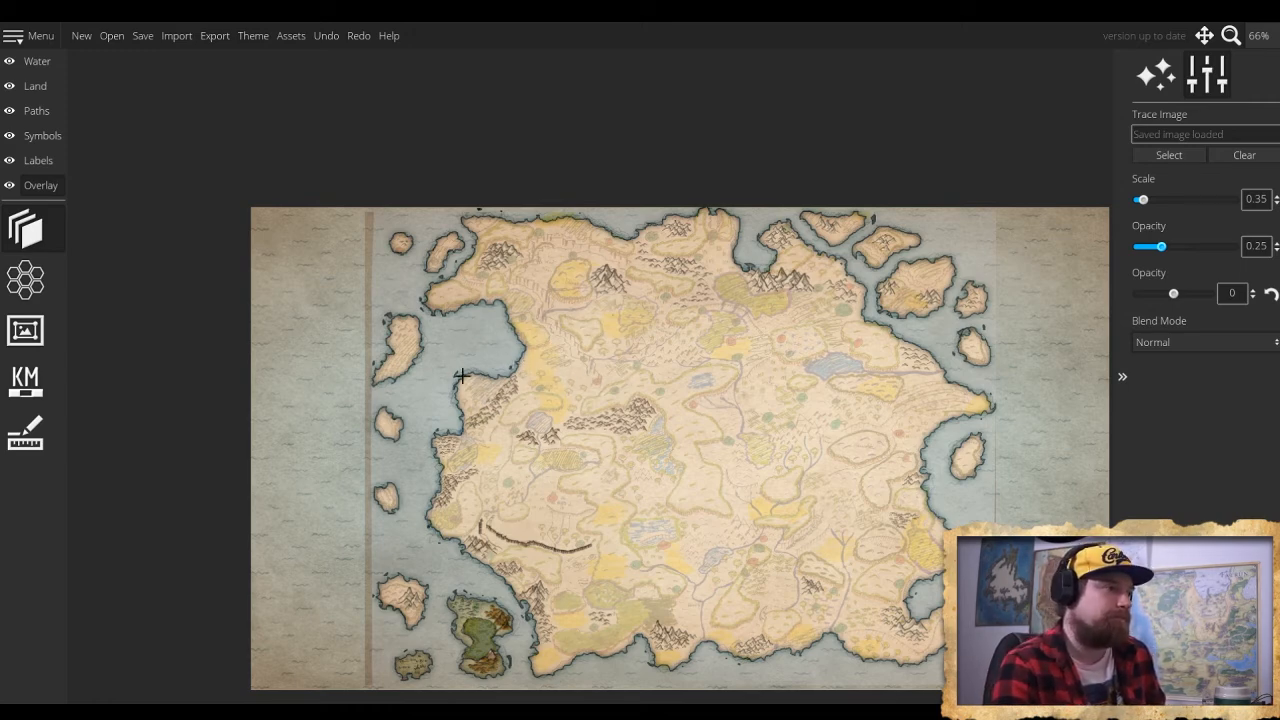
drag(448, 368, 490, 357)
scroll(470, 364, up, 1)
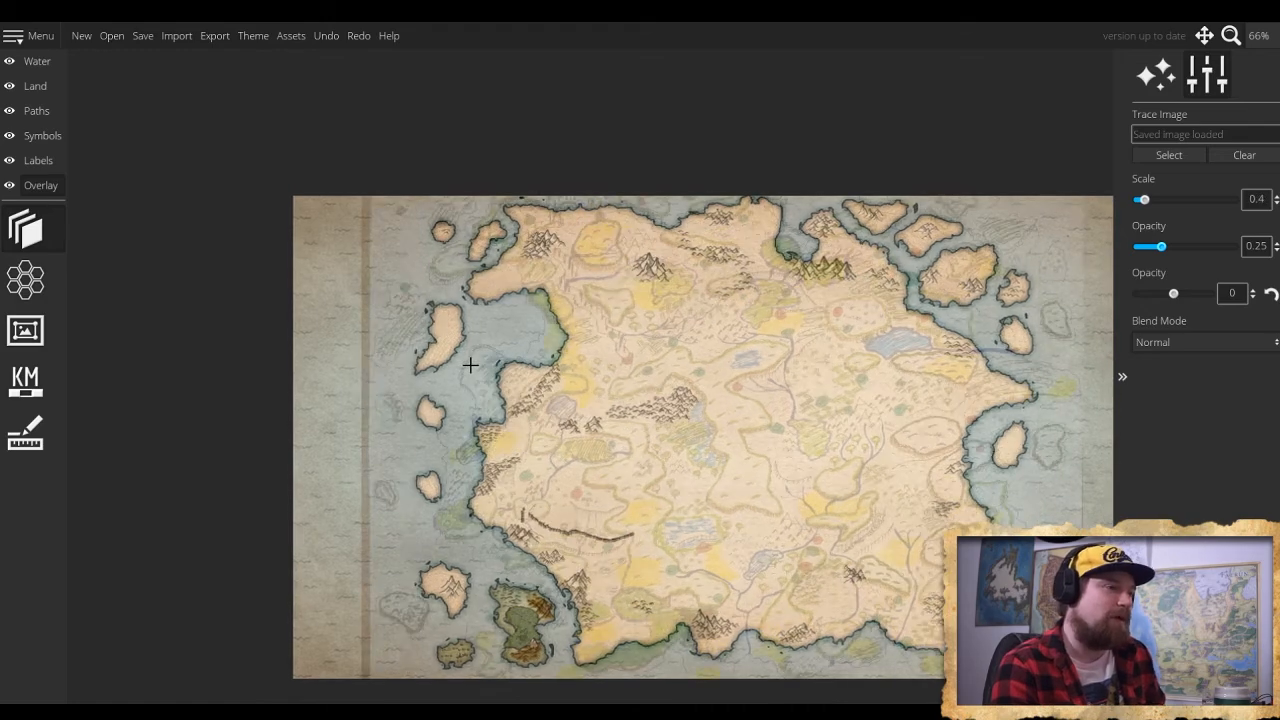
scroll(470, 364, down, 1)
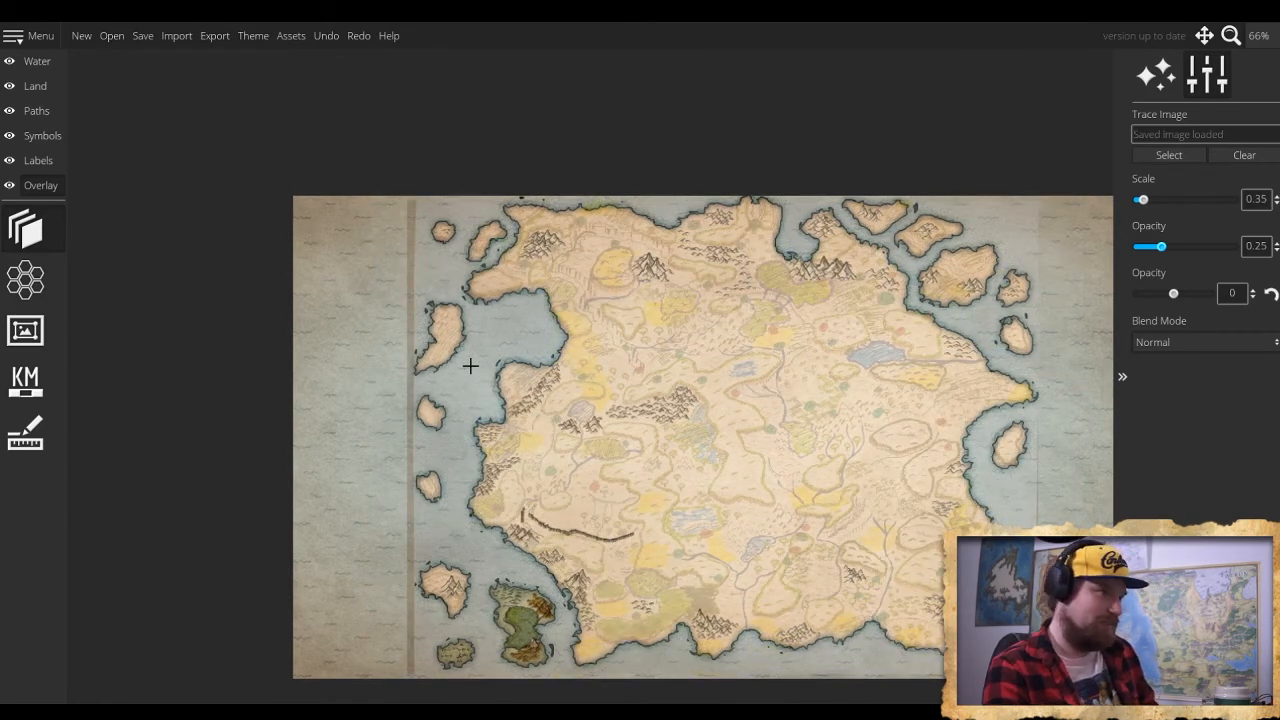
scroll(470, 366, up, 3)
scroll(470, 366, up, 1)
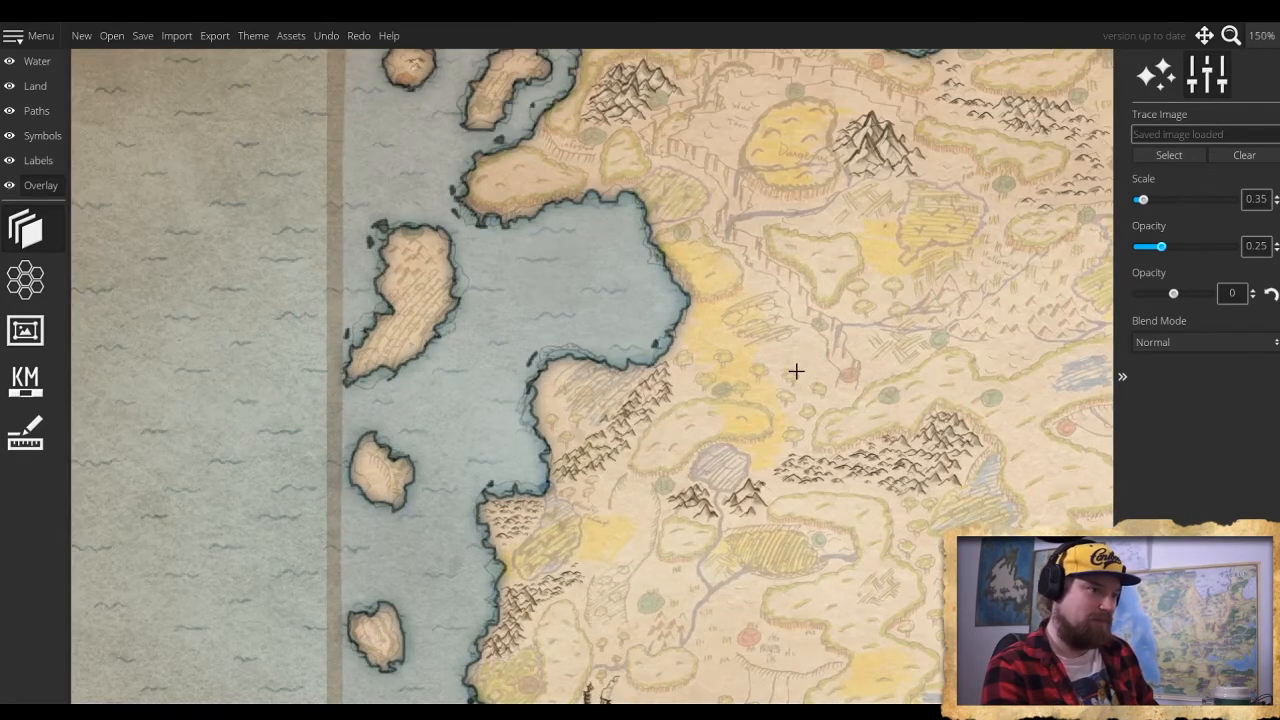
drag(692, 368, 560, 299)
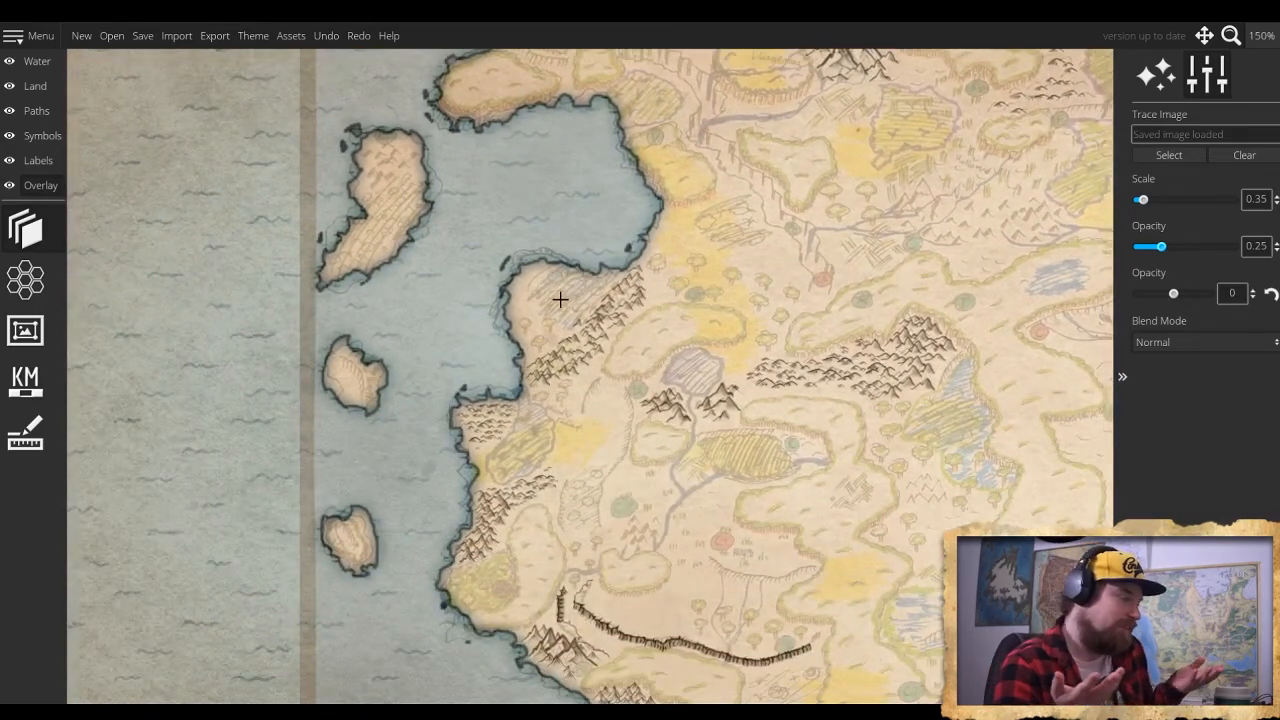
drag(537, 387, 576, 178)
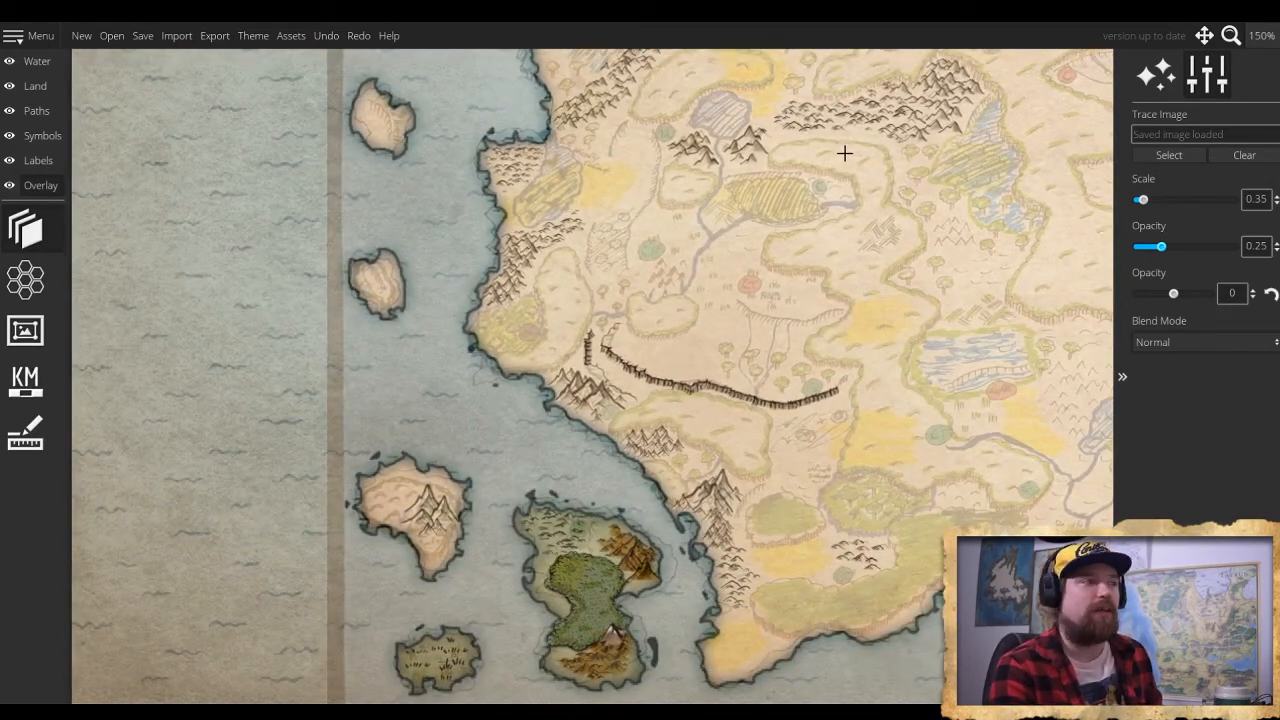
Place curved Treeblock edge symbols at scale 20 along the southern edge of the sketched forest on the western coast
click(39, 137)
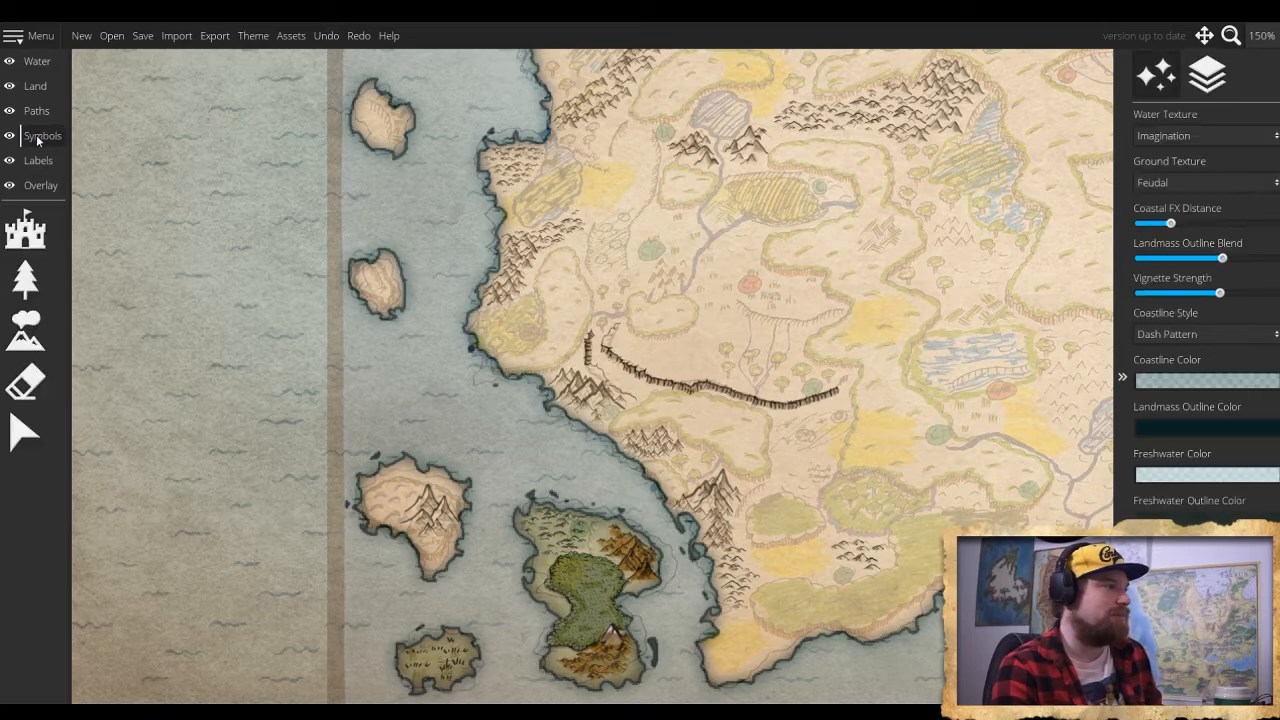
click(25, 228)
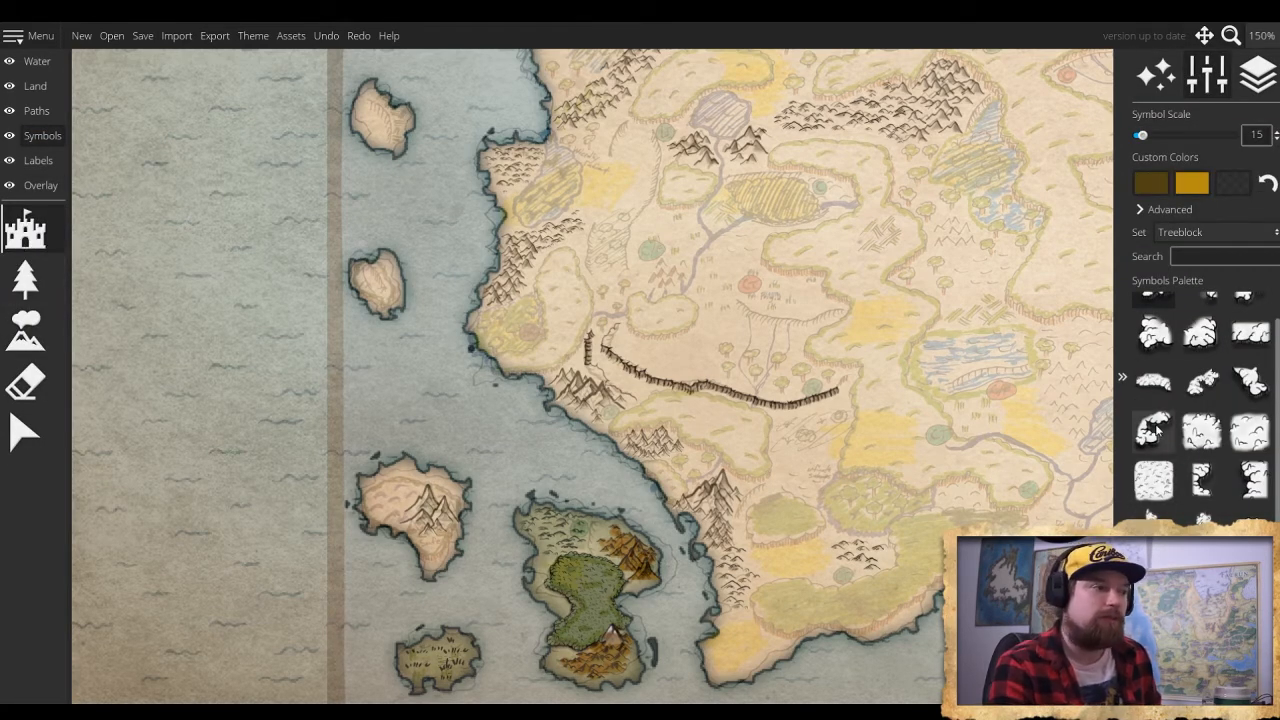
mouse_move(487, 407)
mouse_down()
mouse_move(483, 434)
mouse_move(483, 423)
mouse_up()
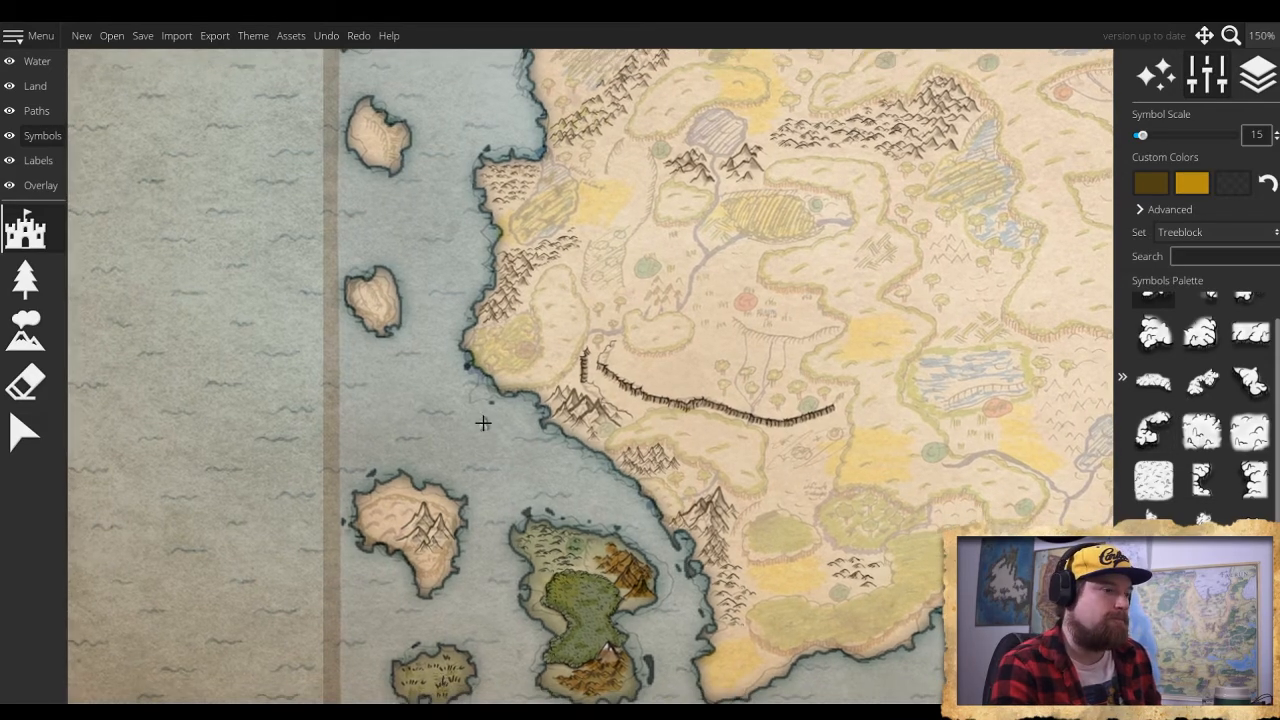
scroll(481, 421, up, 5)
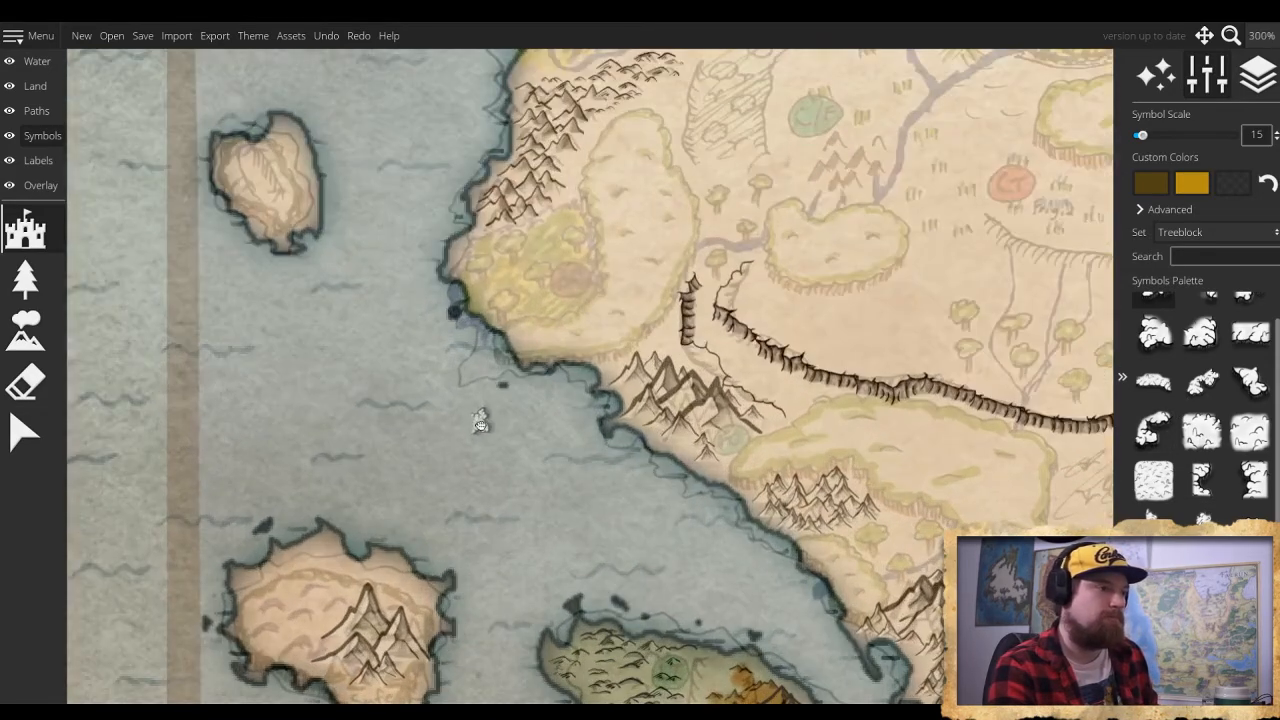
scroll(404, 550, down, 2)
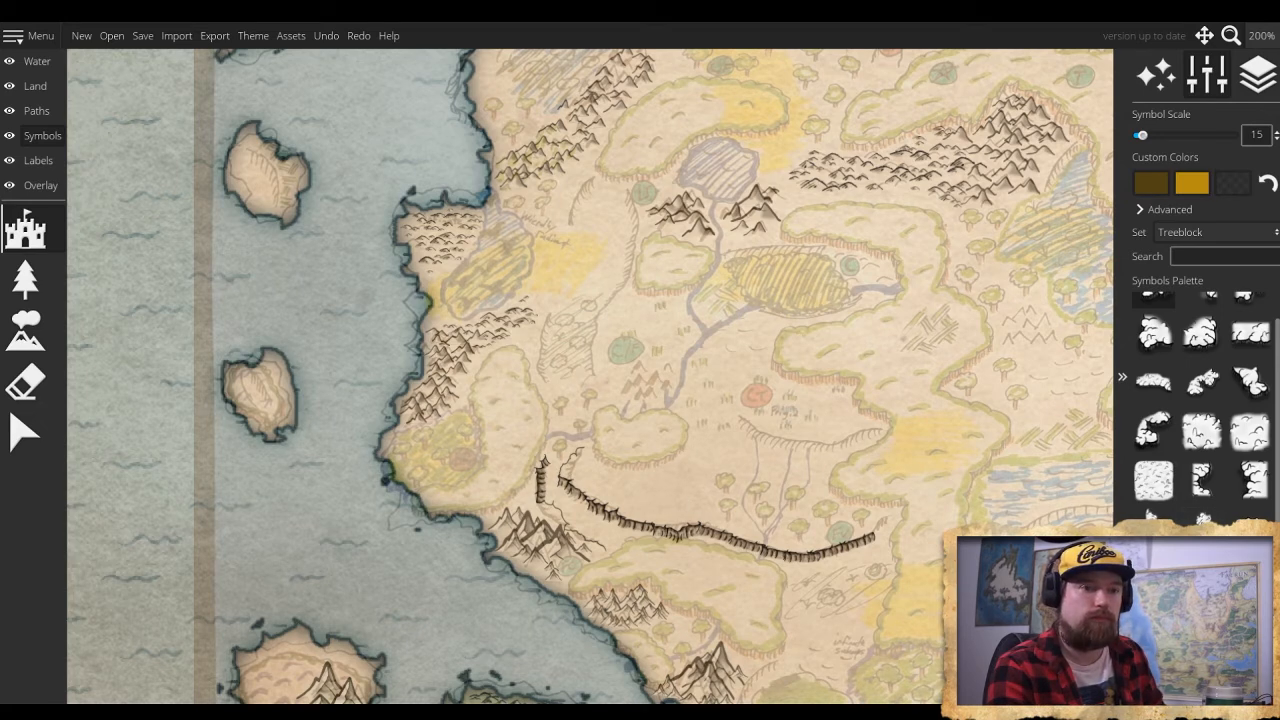
click(1153, 381)
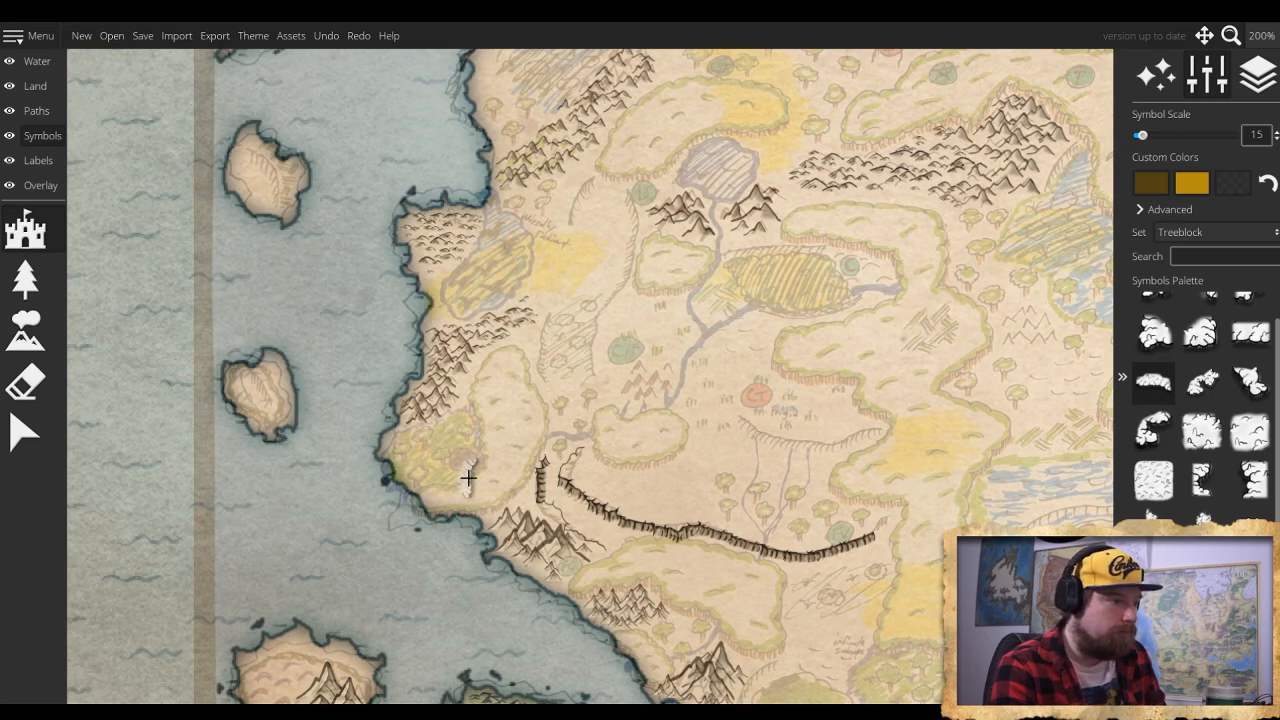
scroll(505, 498, down, 1)
scroll(504, 495, up, 3)
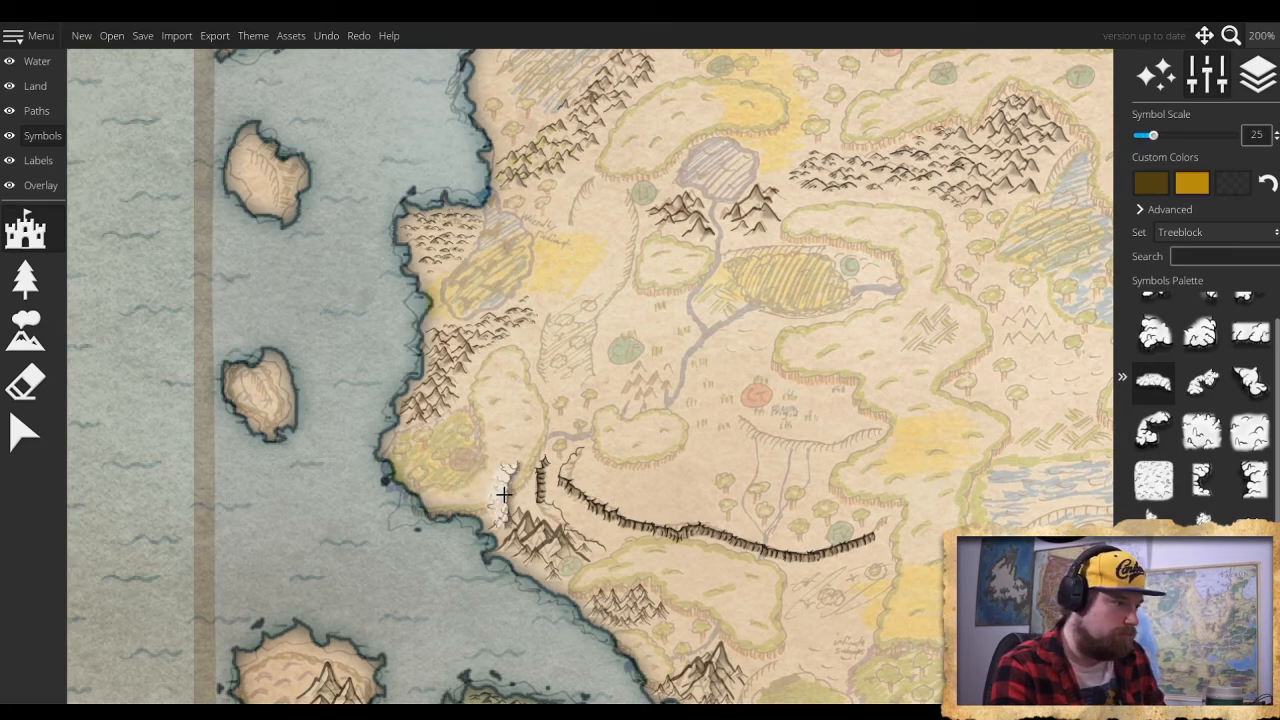
scroll(504, 494, down, 1)
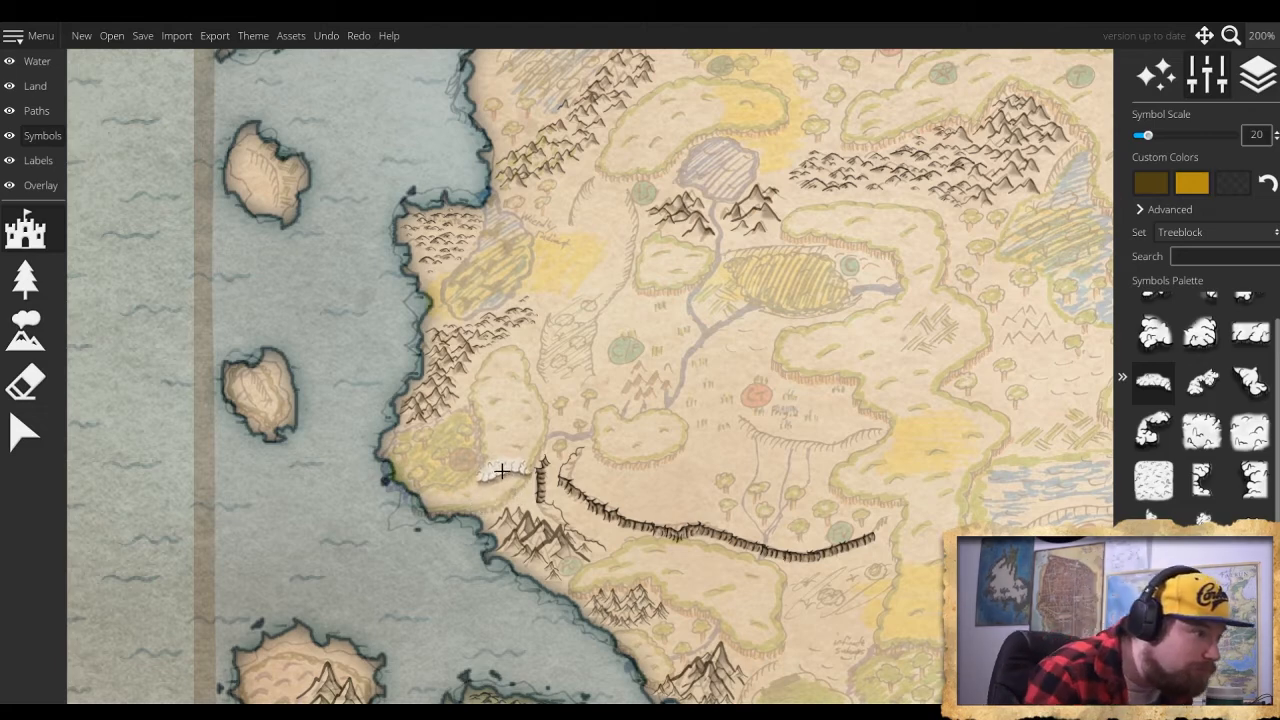
click(458, 511)
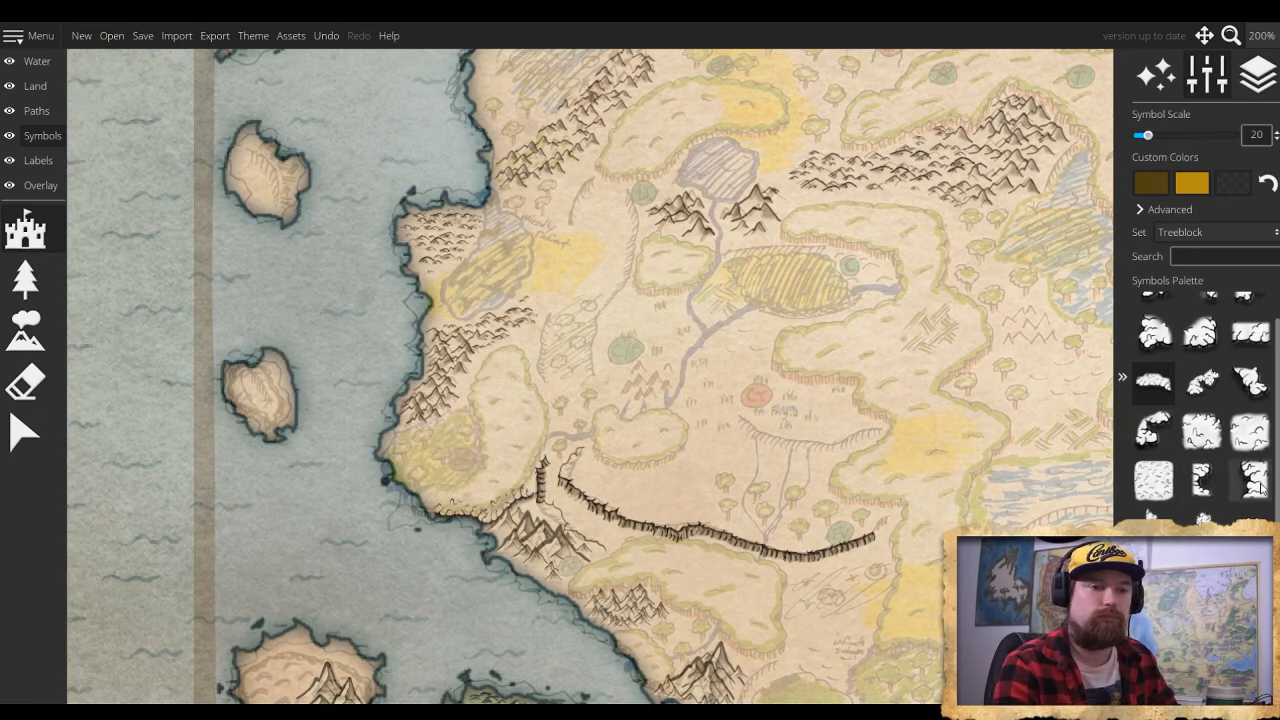
Line the inner edge of the forest's southwestern arm with tree blocks at scales 20 and 15, undoing one misplaced block
click(1240, 494)
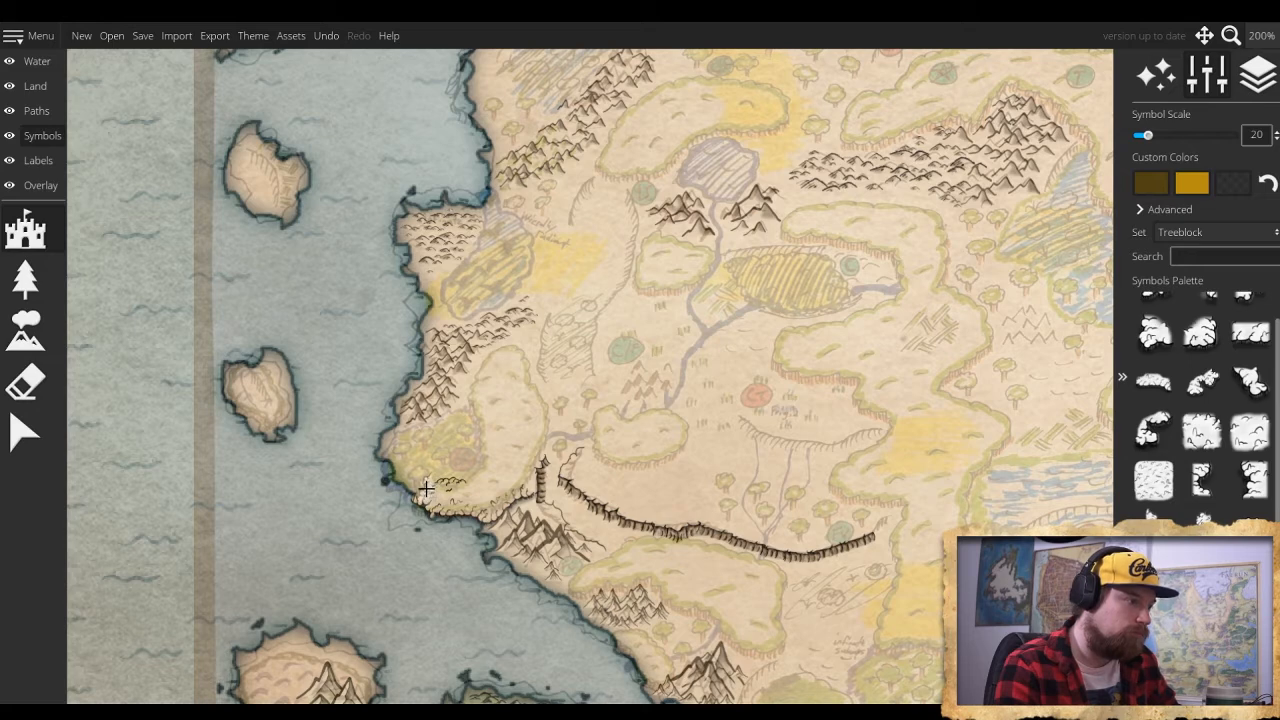
scroll(426, 490, up, 1)
scroll(426, 491, down, 2)
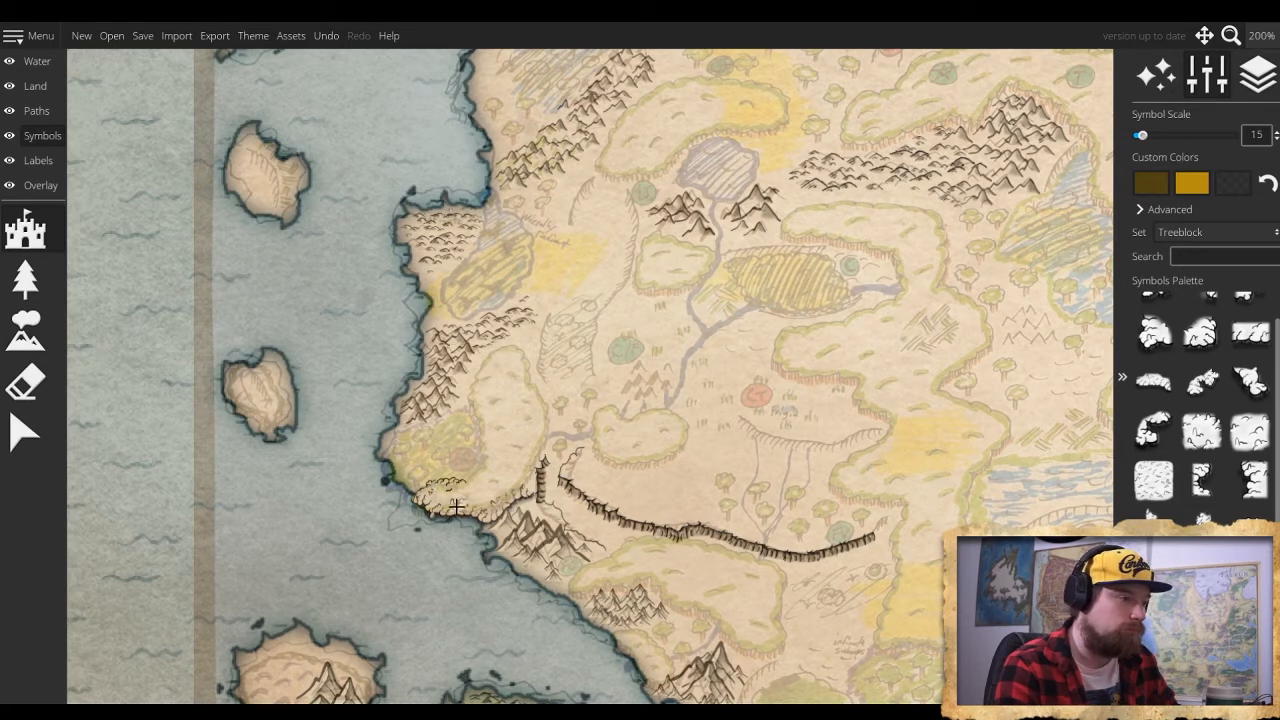
click(538, 558)
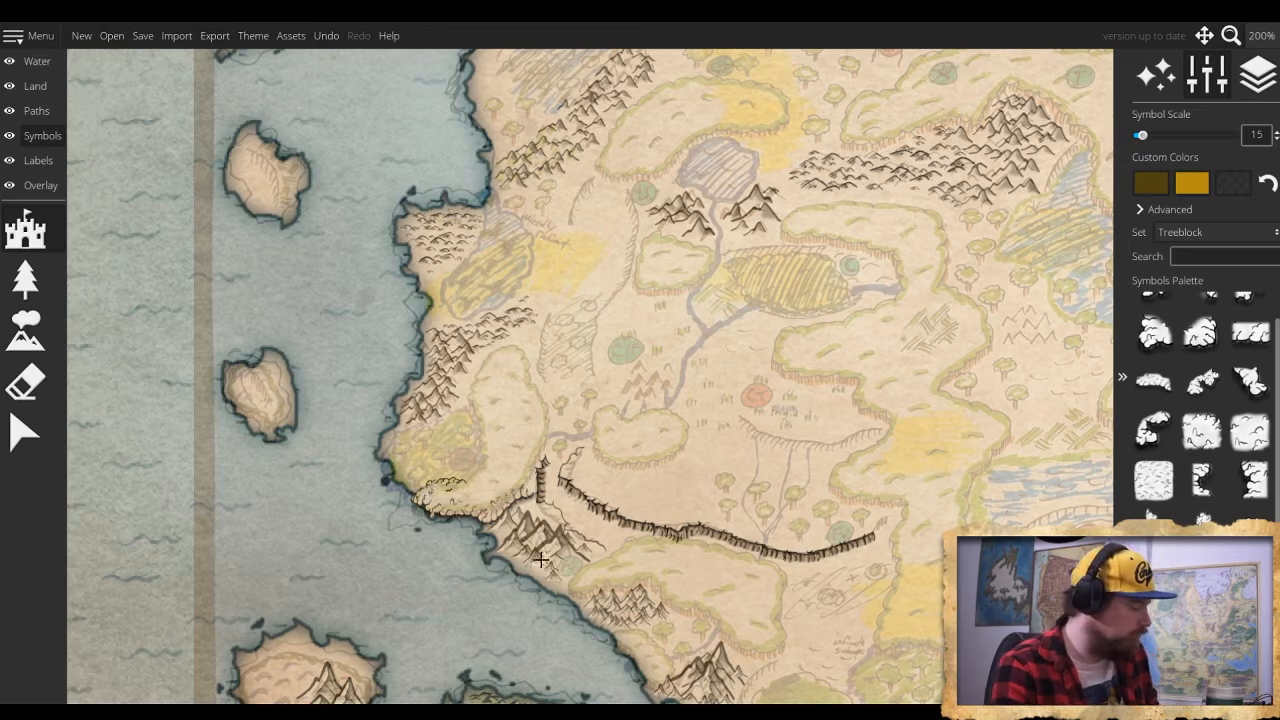
key(ctrl+z)
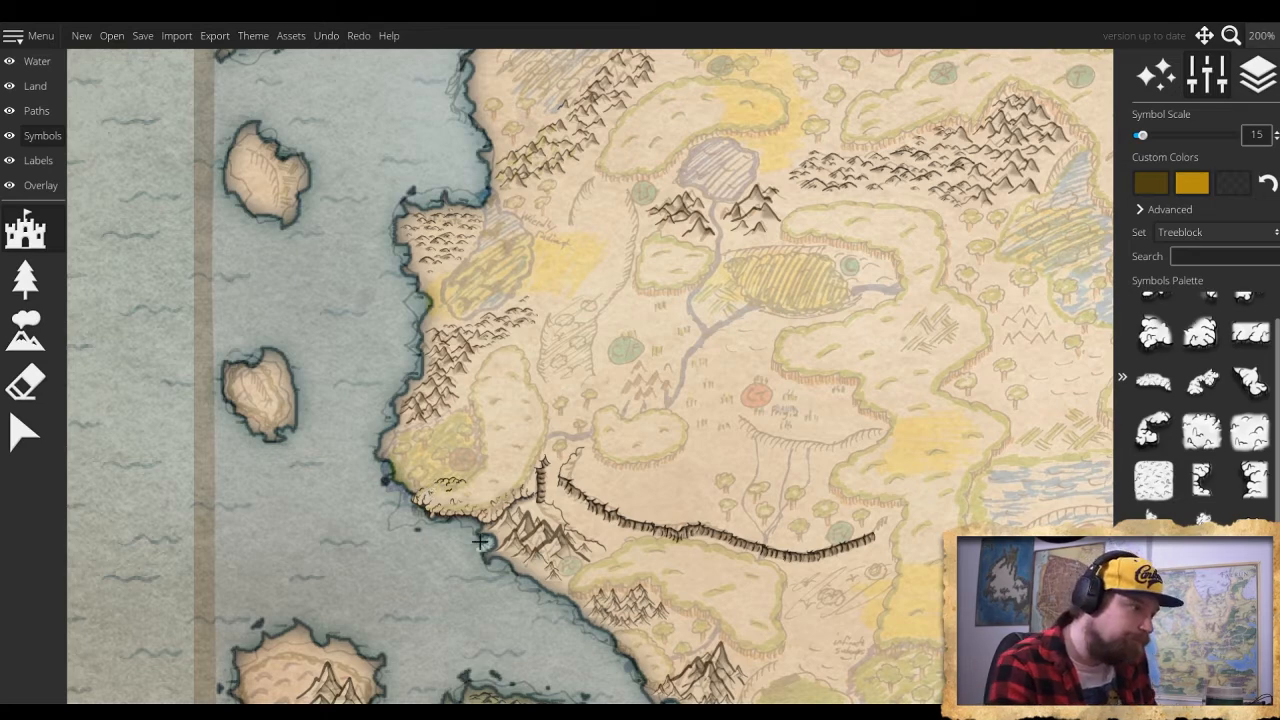
click(425, 490)
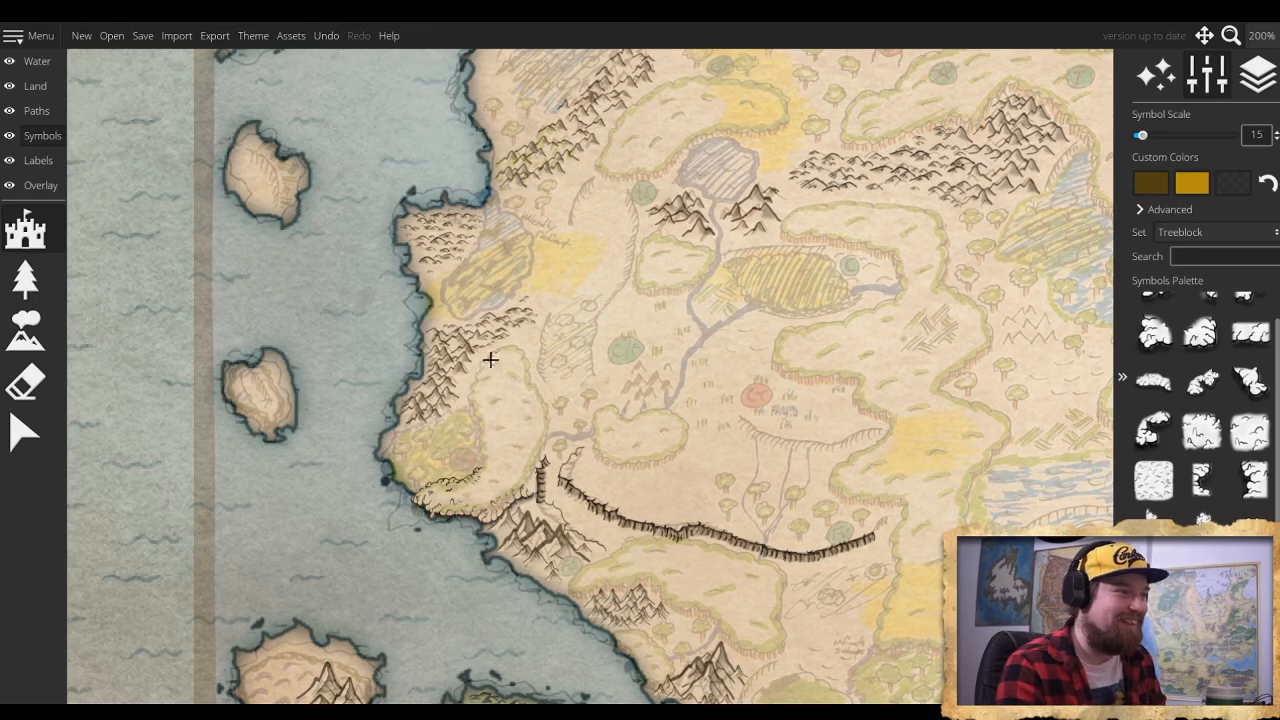
Outline the forest's northern tip and upper eastern edge with tree block symbols, starting at scale 25
key(bracketright)
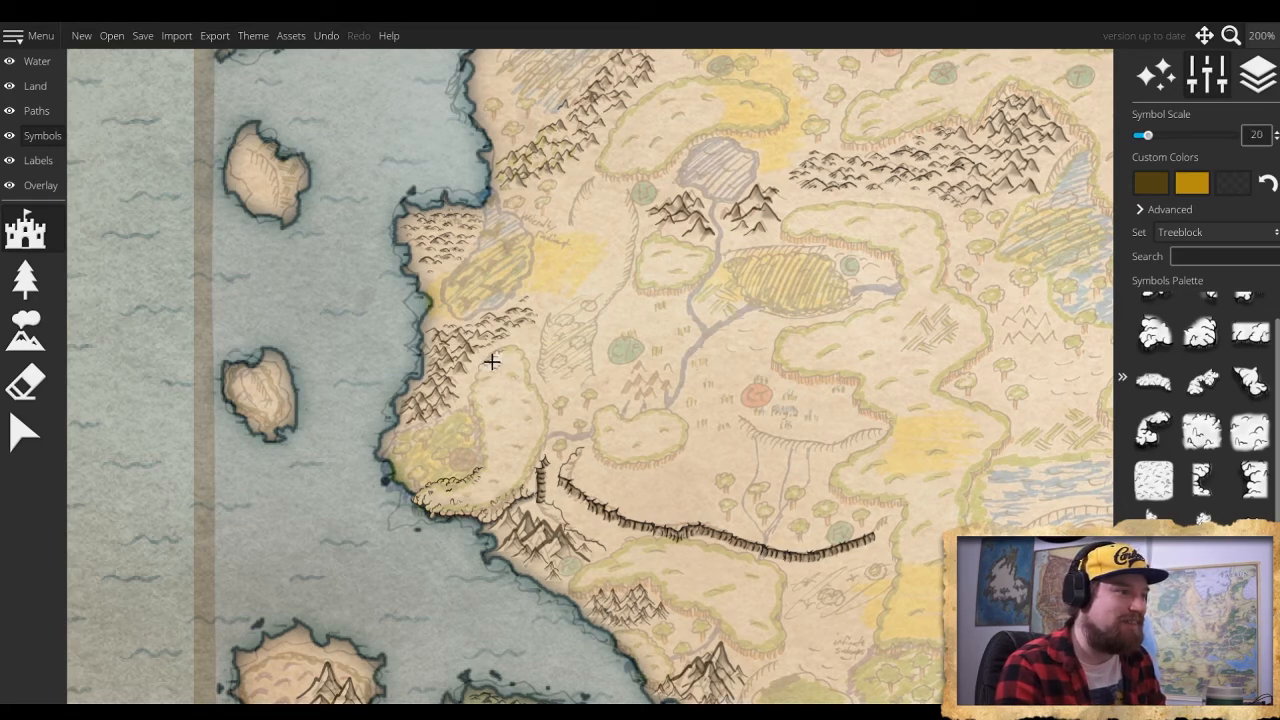
key(bracketright)
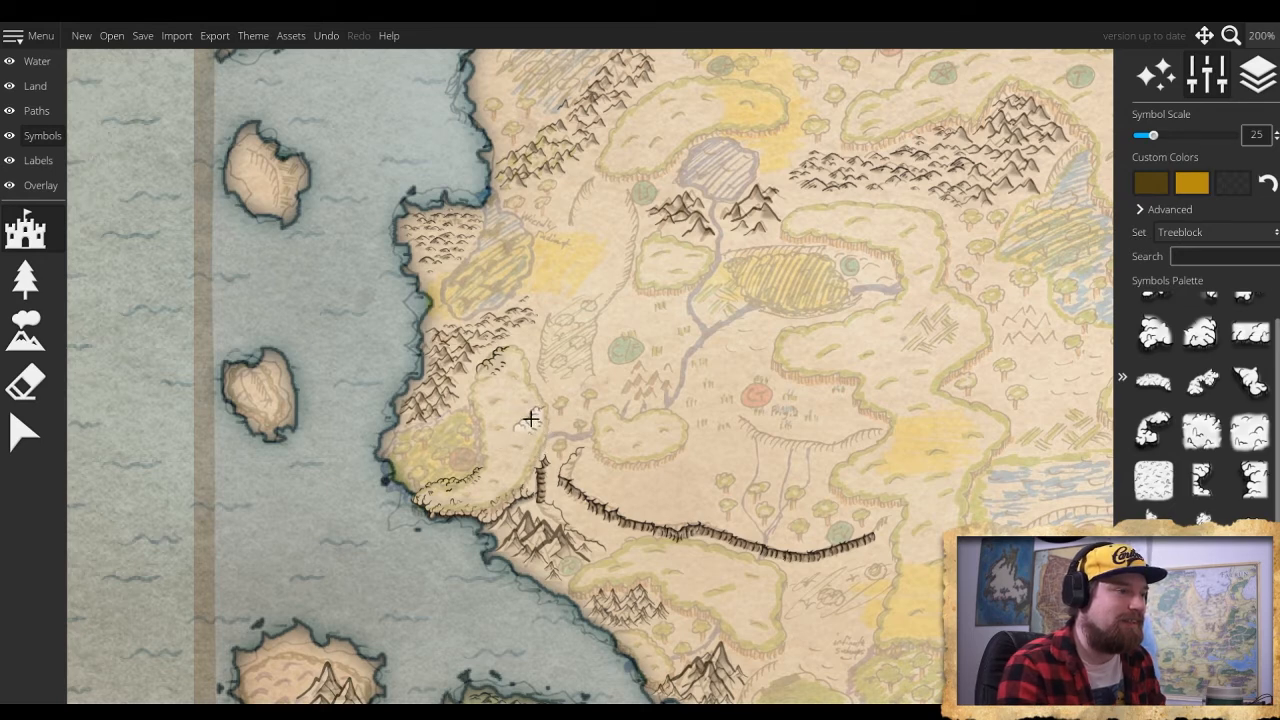
click(524, 365)
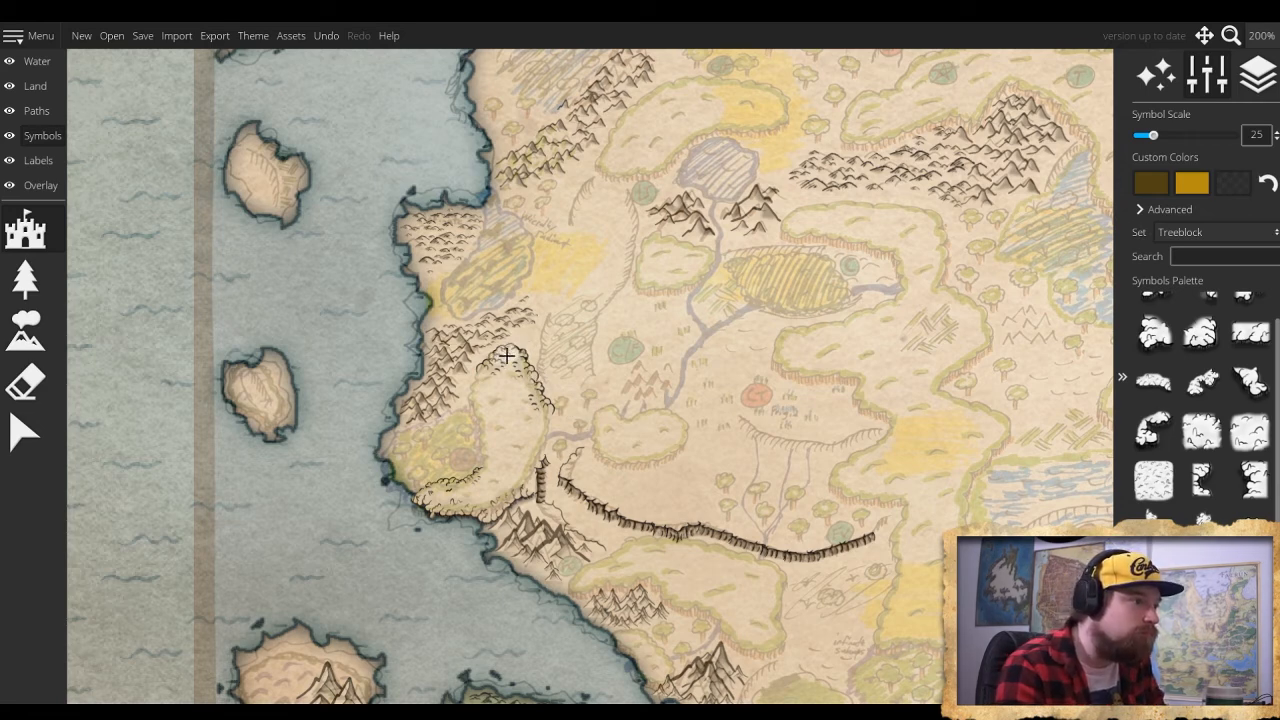
scroll(515, 353, down, 5)
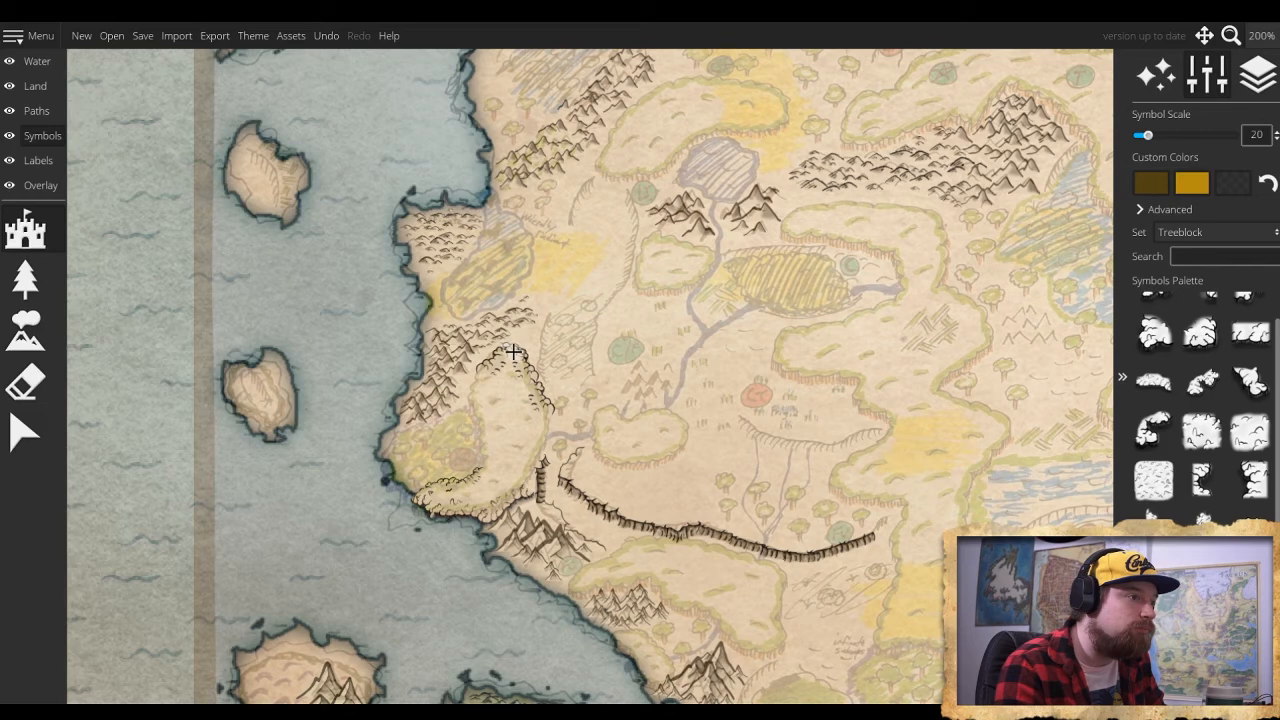
key(m)
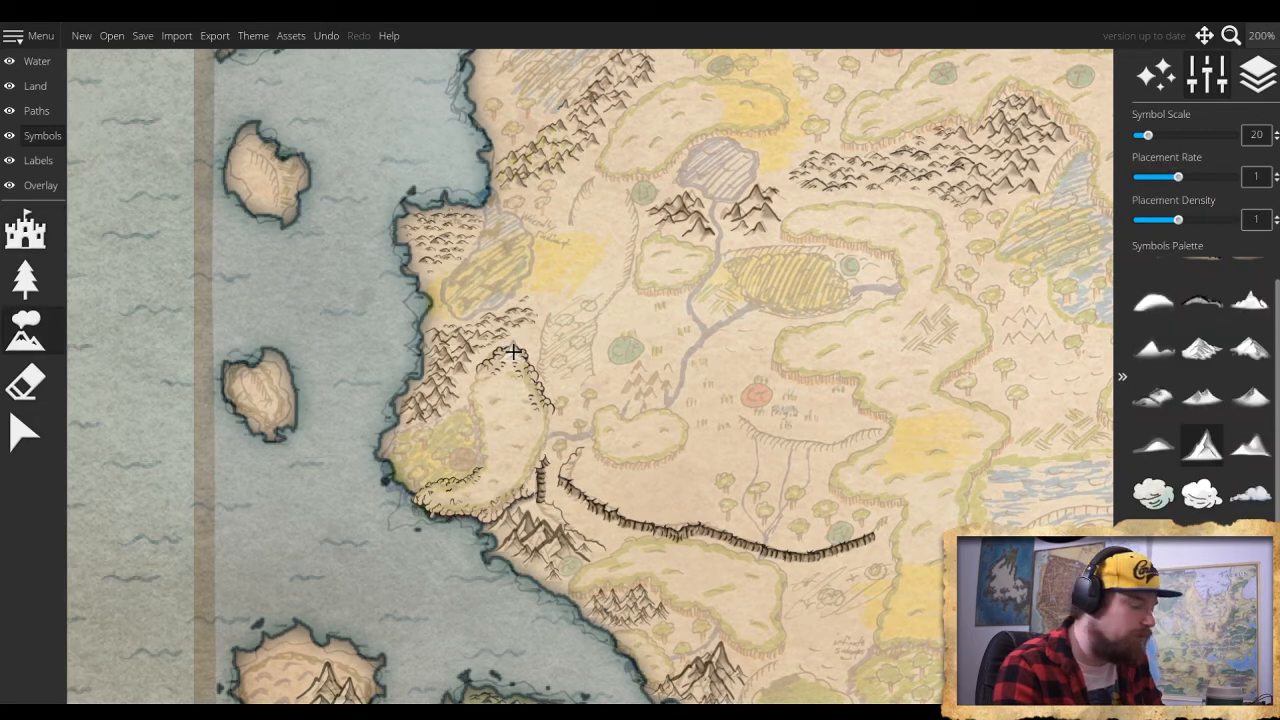
click(60, 240)
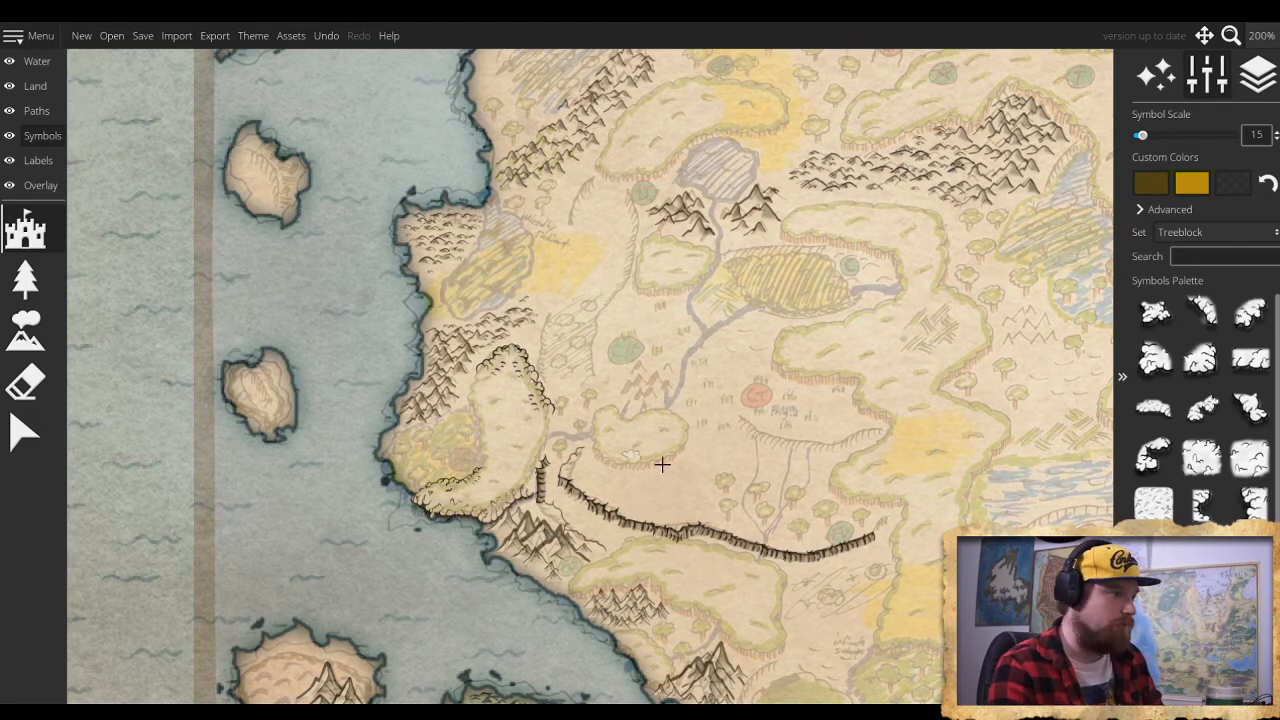
Continue the forest's eastern edge down past the short cliff to the southern edge with tree blocks at scales 25 and 15
click(1200, 505)
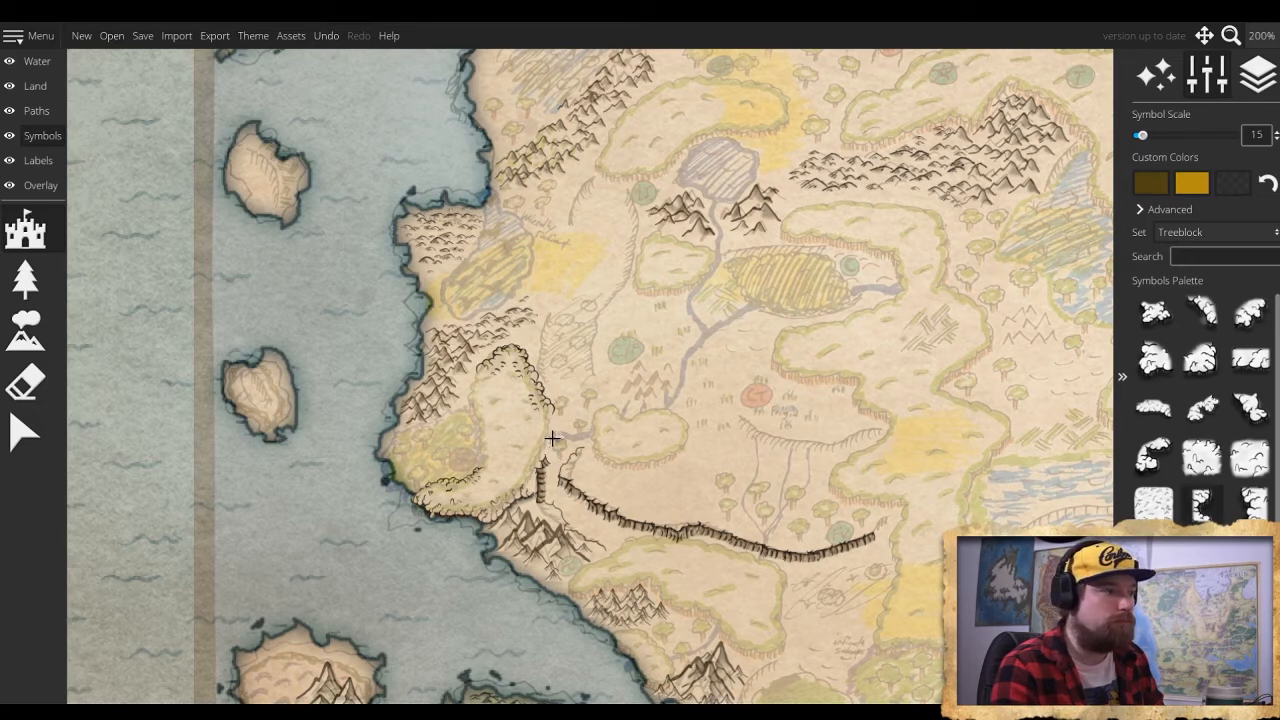
scroll(540, 430, up, 2)
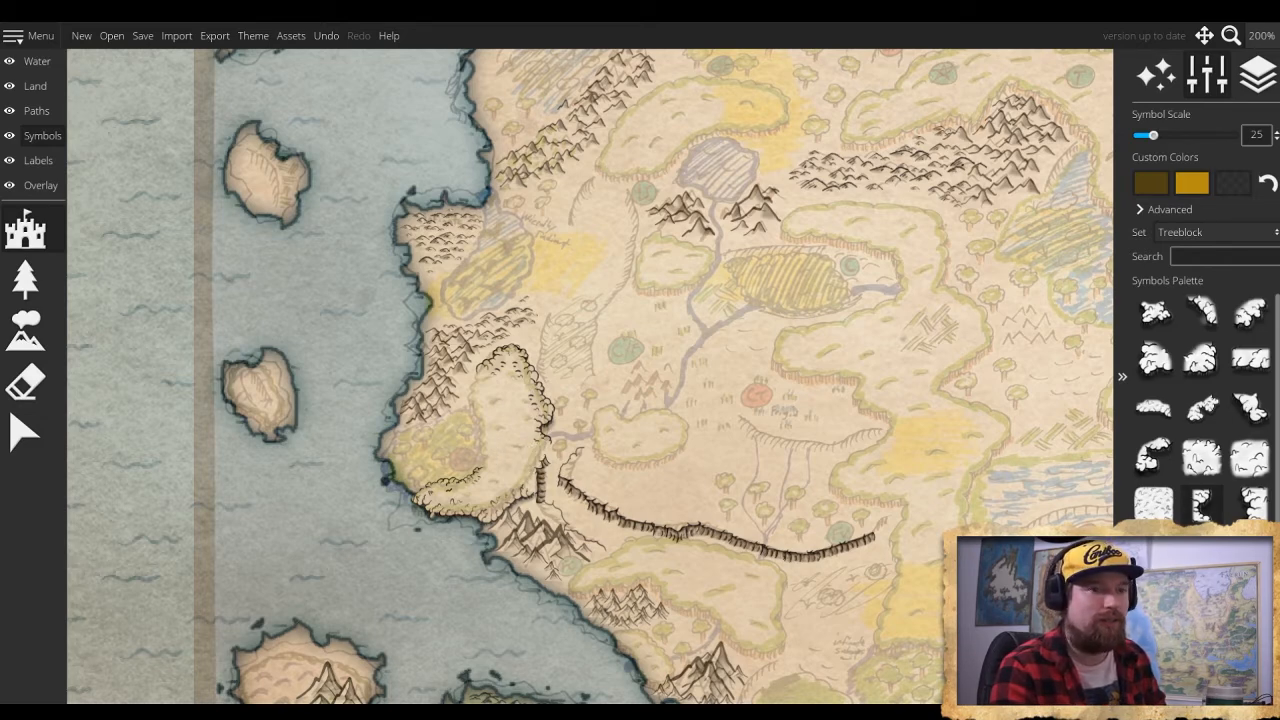
click(1202, 407)
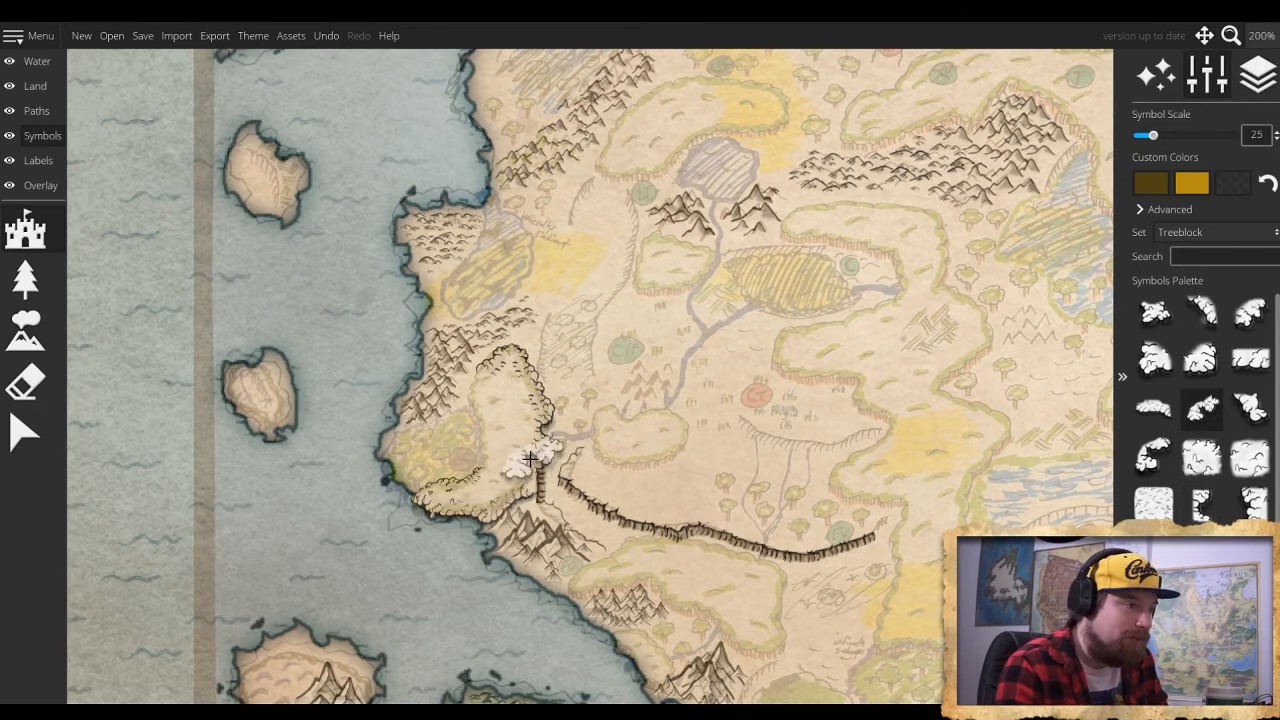
scroll(531, 459, down, 3)
scroll(536, 460, up, 1)
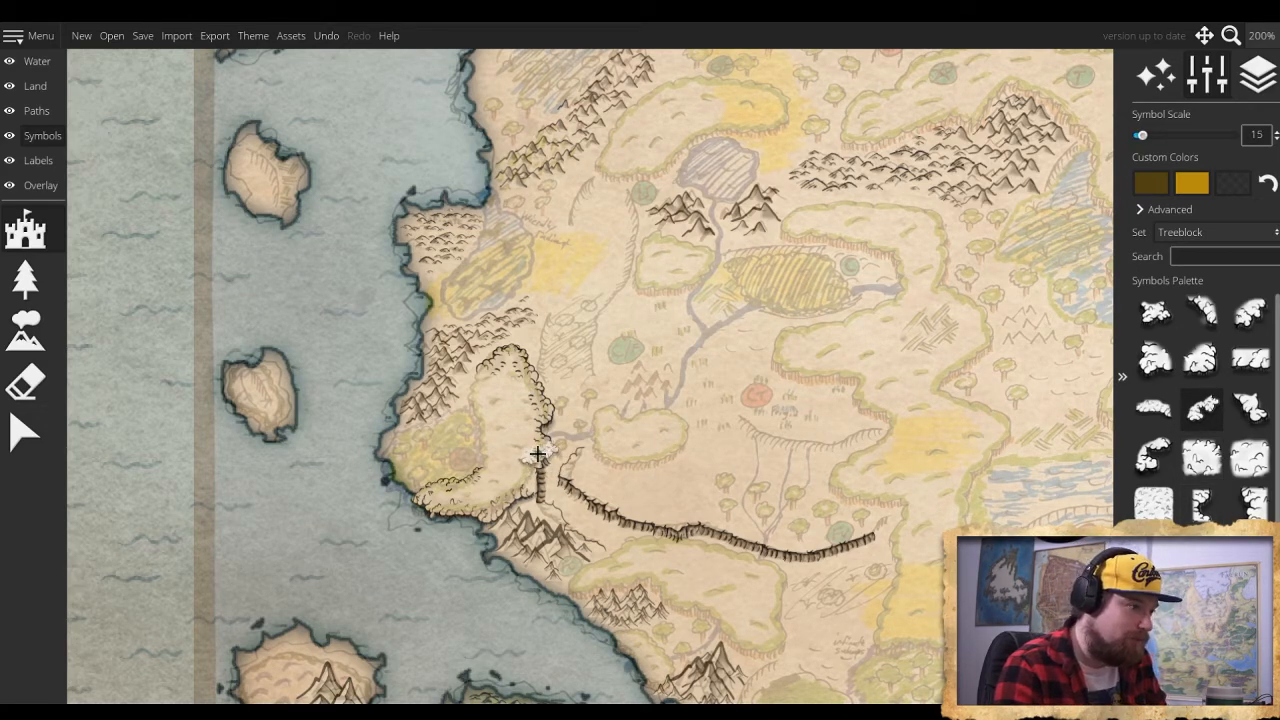
click(538, 456)
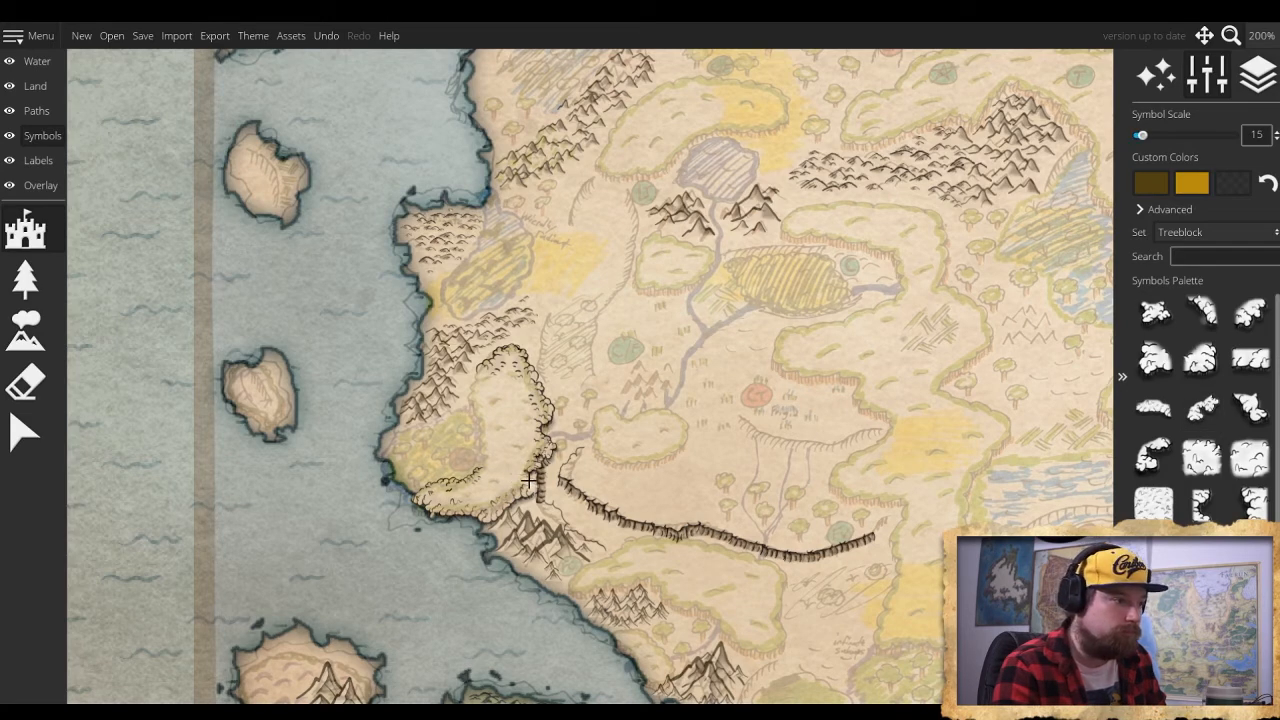
key([)
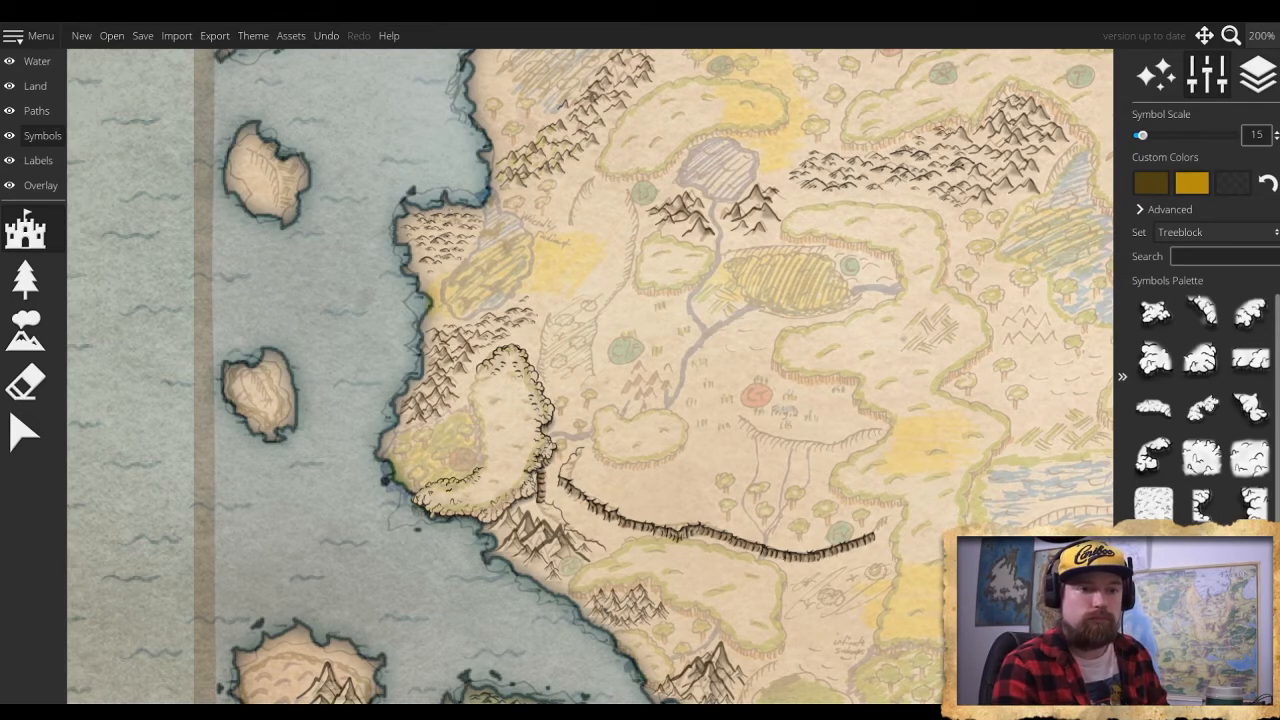
Close the forest outline along its western side down to the southwestern arm with tree blocks at scale 15
click(836, 441)
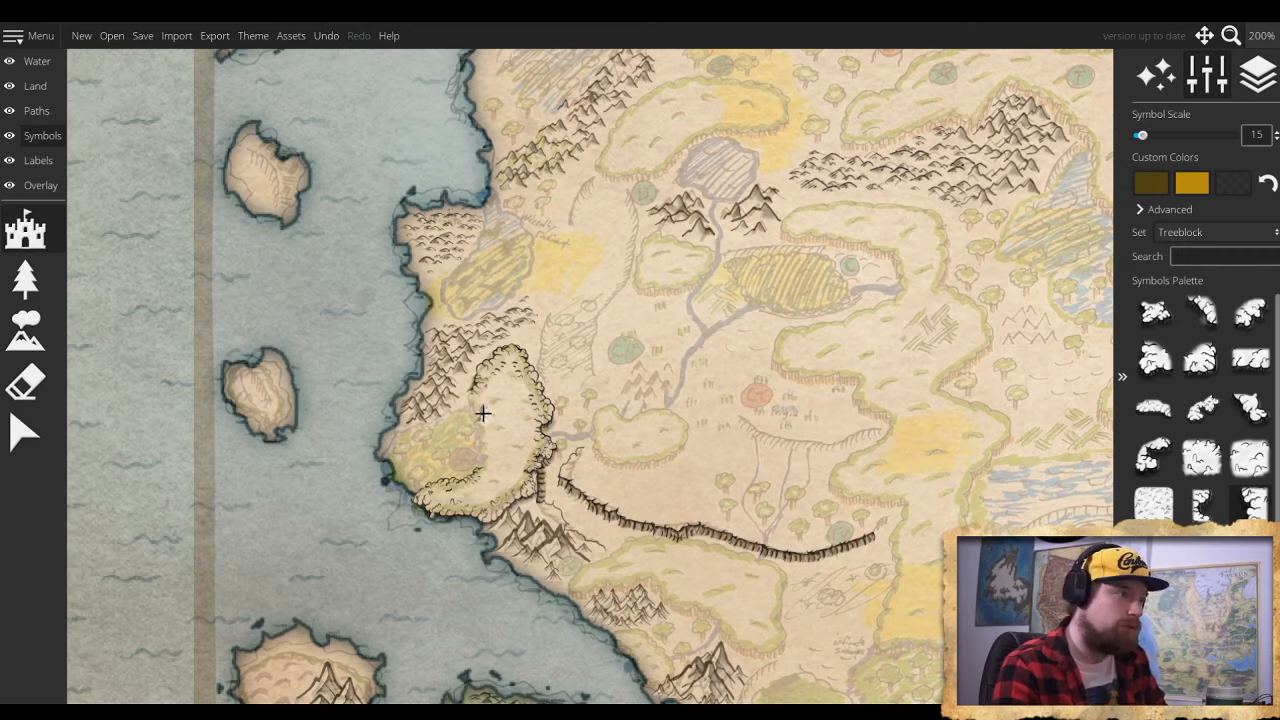
mouse_move(472, 401)
mouse_down()
mouse_move(487, 455)
mouse_move(462, 486)
mouse_up()
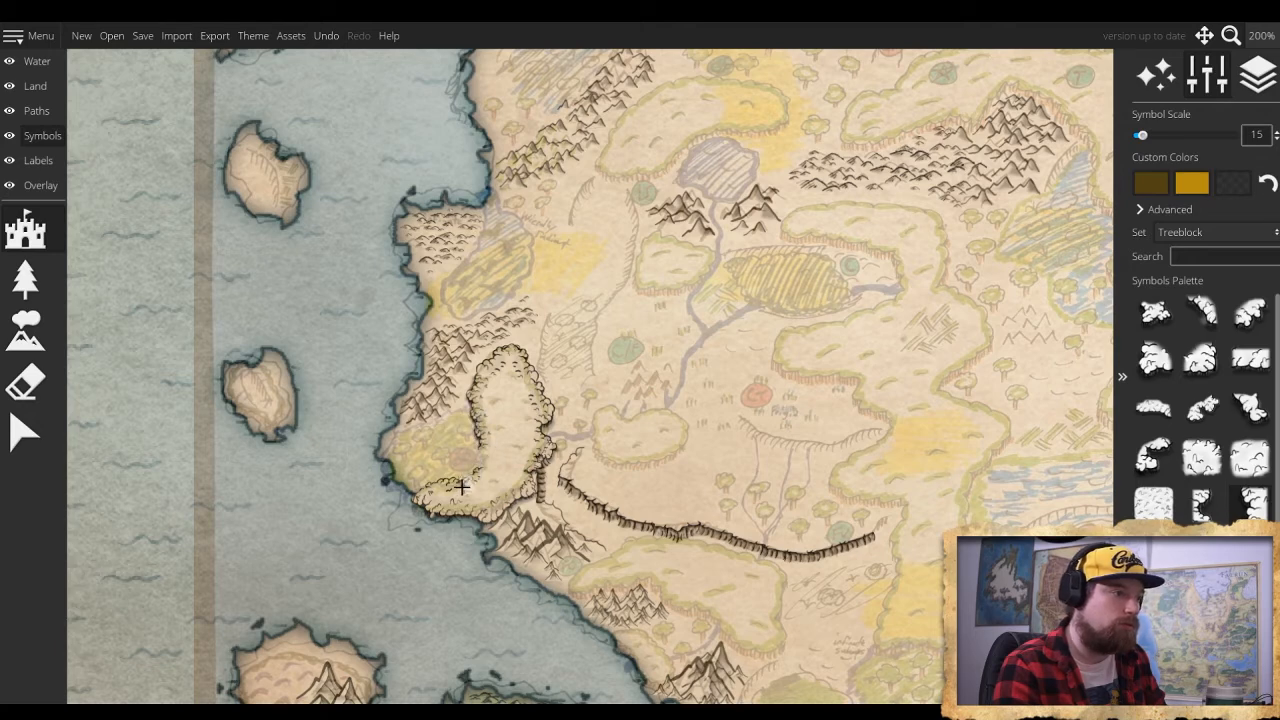
Fill the inside of the outlined forest and its southwestern arm with the two solid tree block symbols at scale 15
scroll(1200, 410, down, 1)
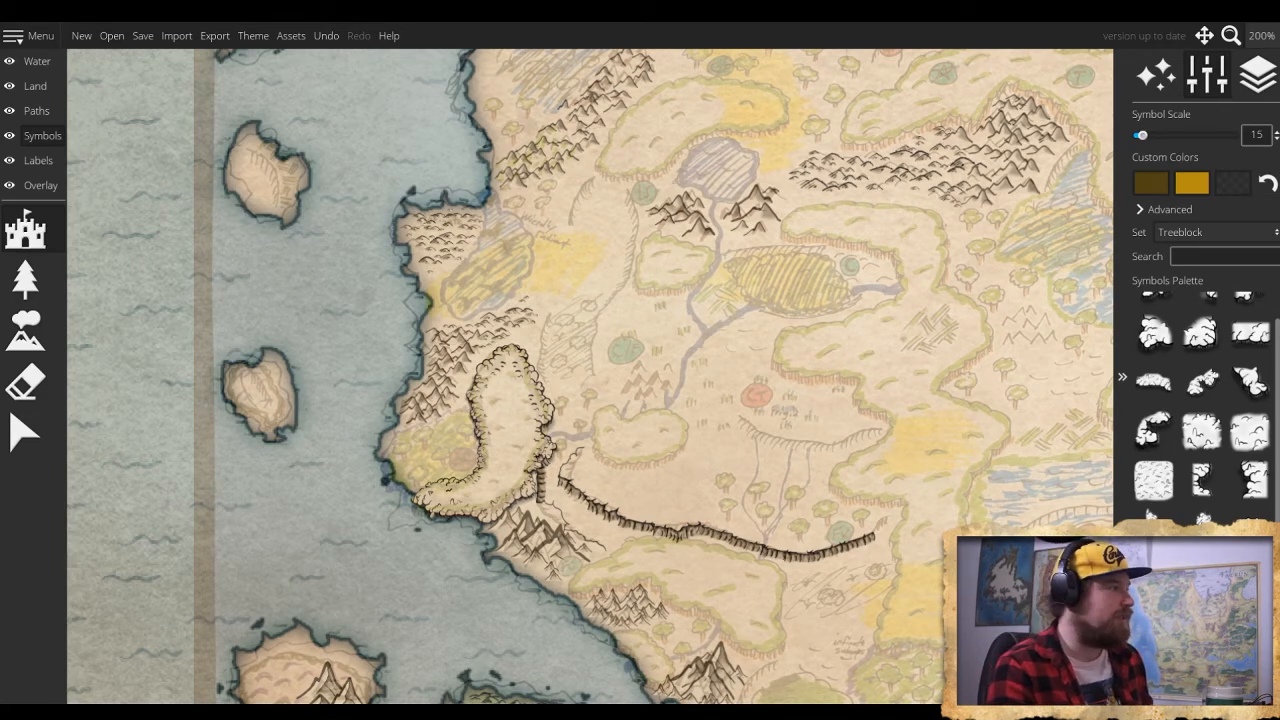
click(1207, 432)
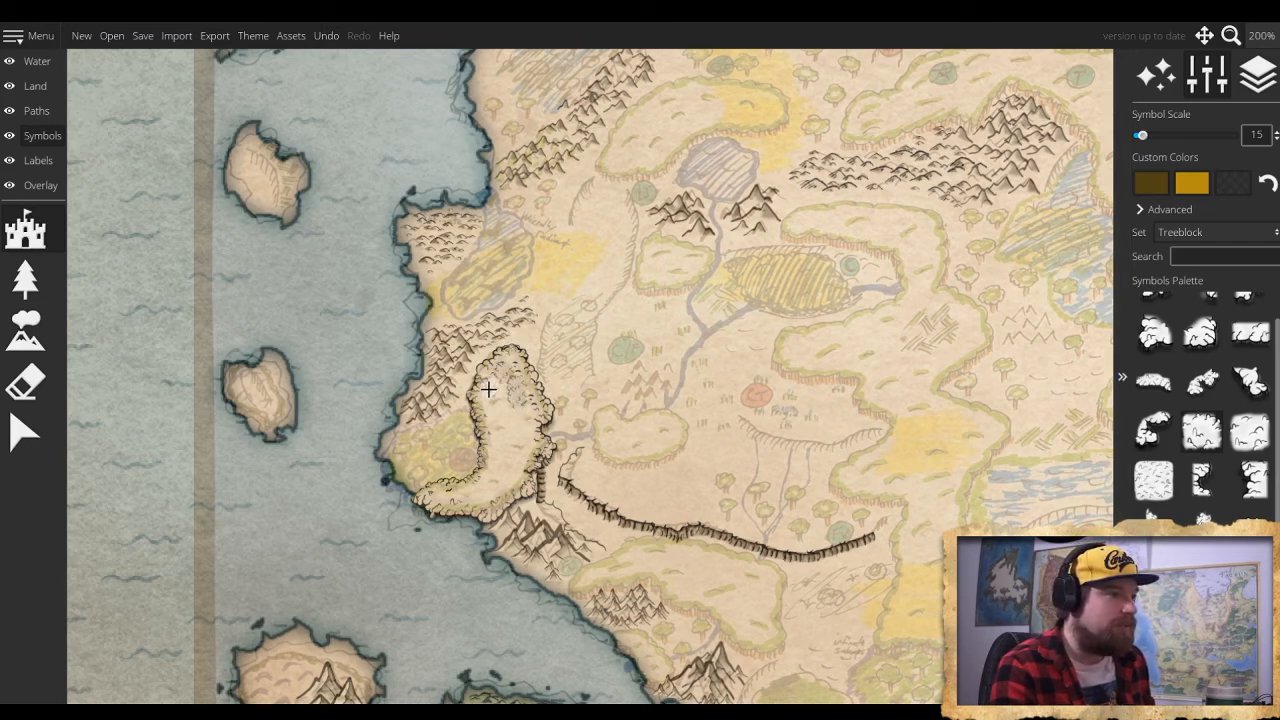
mouse_move(503, 393)
mouse_down()
mouse_move(508, 409)
mouse_move(534, 411)
mouse_move(509, 361)
mouse_move(488, 440)
mouse_move(531, 423)
mouse_move(531, 440)
mouse_move(492, 422)
mouse_move(497, 443)
mouse_up()
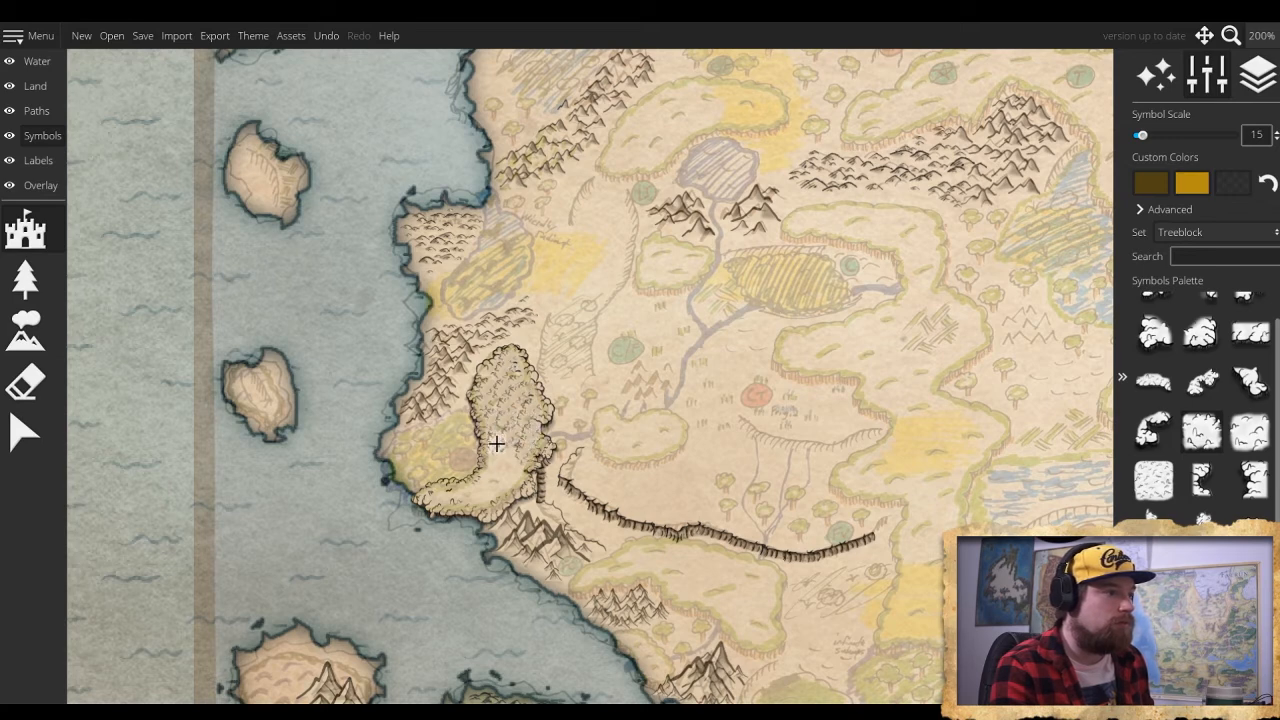
click(1250, 432)
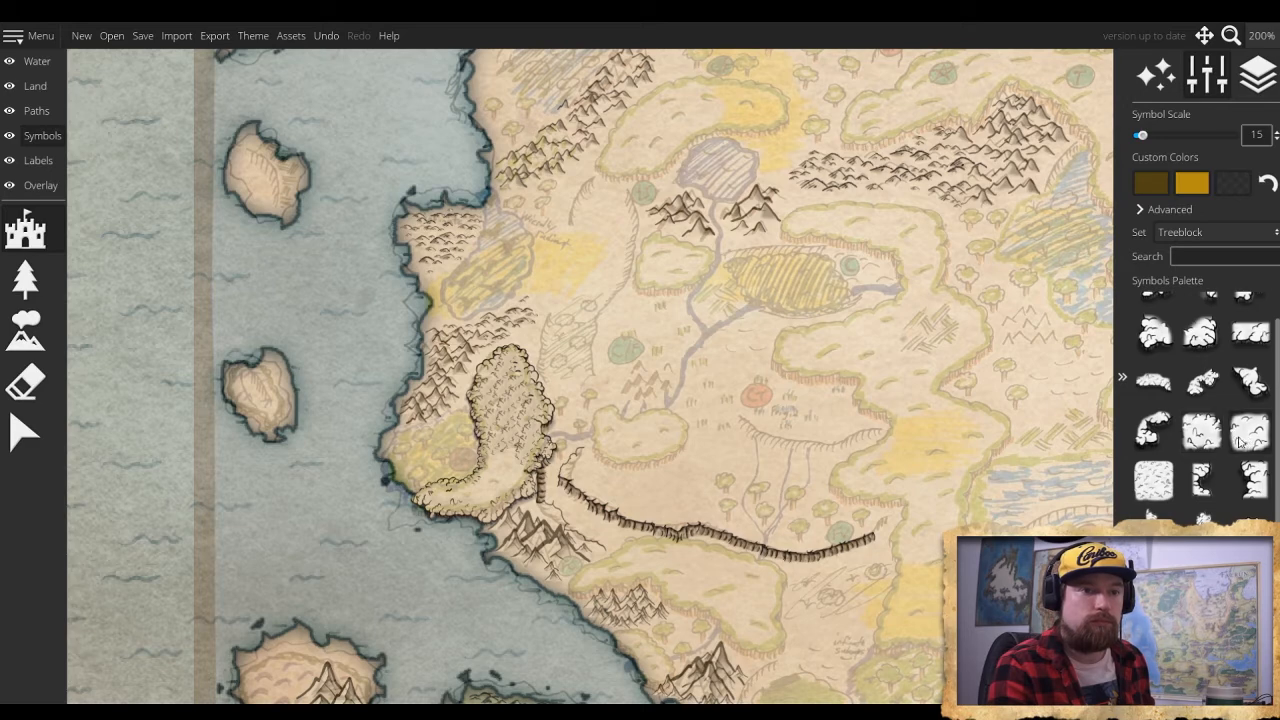
mouse_move(499, 459)
mouse_down()
mouse_move(482, 485)
mouse_move(499, 485)
mouse_move(462, 520)
mouse_move(627, 500)
mouse_move(422, 501)
mouse_move(491, 484)
mouse_up()
click(501, 485)
click(482, 492)
click(475, 496)
click(437, 499)
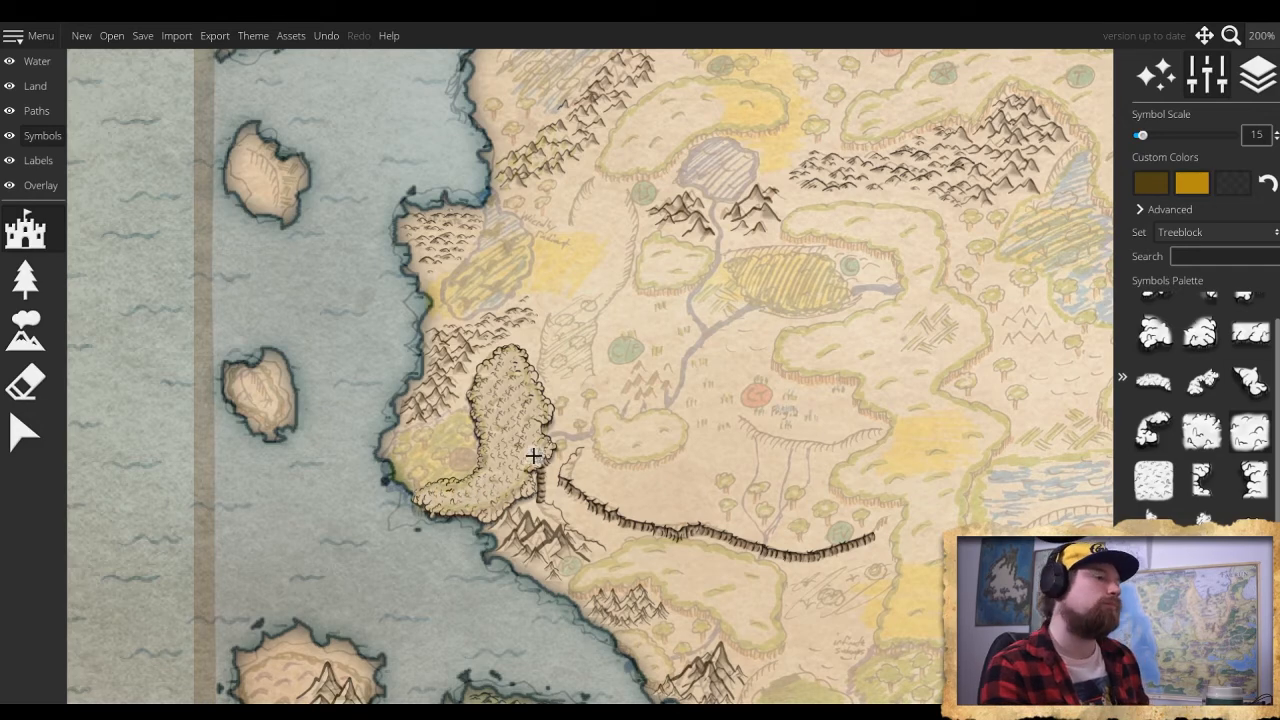
drag(490, 408, 711, 432)
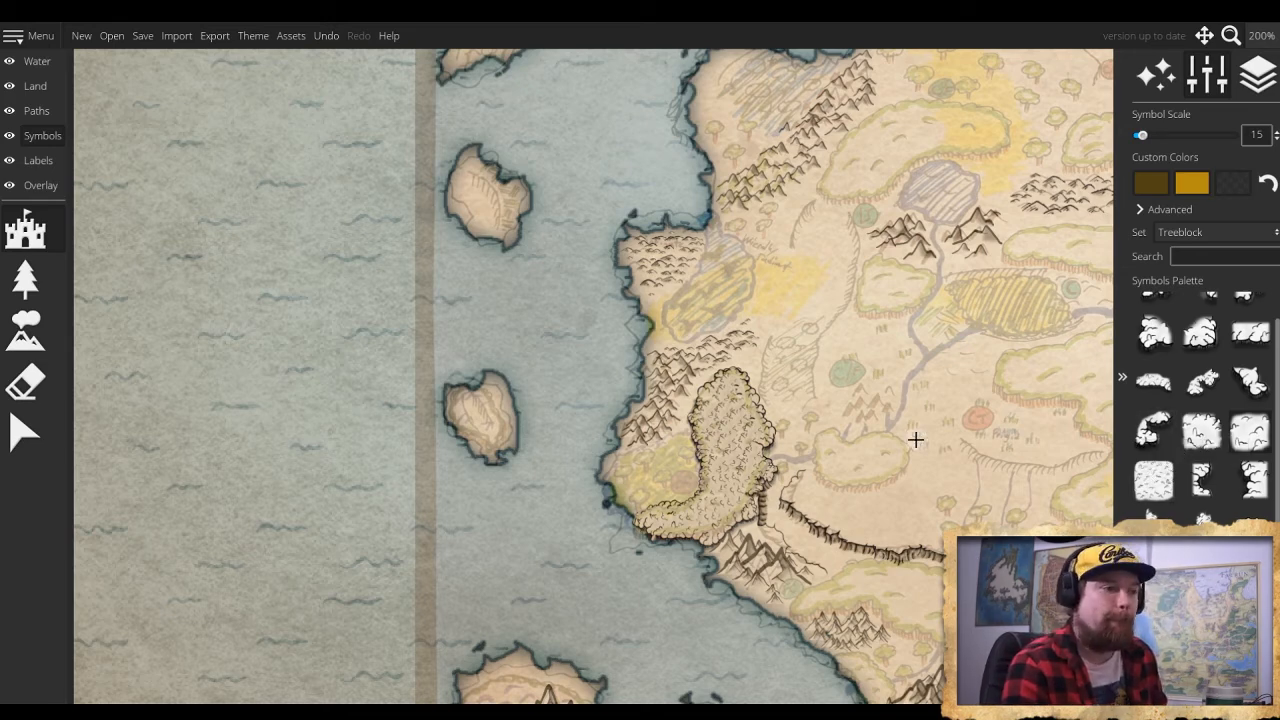
drag(914, 437, 782, 484)
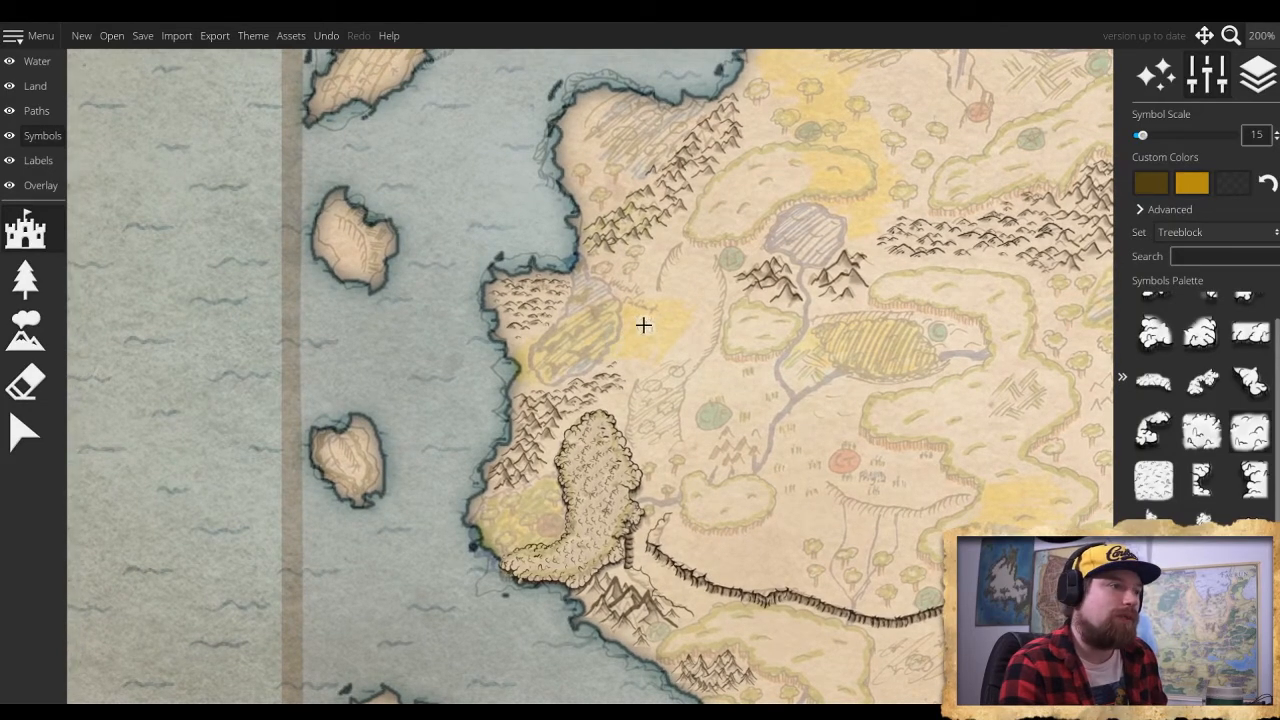
Outline the eastern end and western coastal edge of the small forest on the northern bay's east shore with tree blocks at scale 15
drag(642, 325, 500, 510)
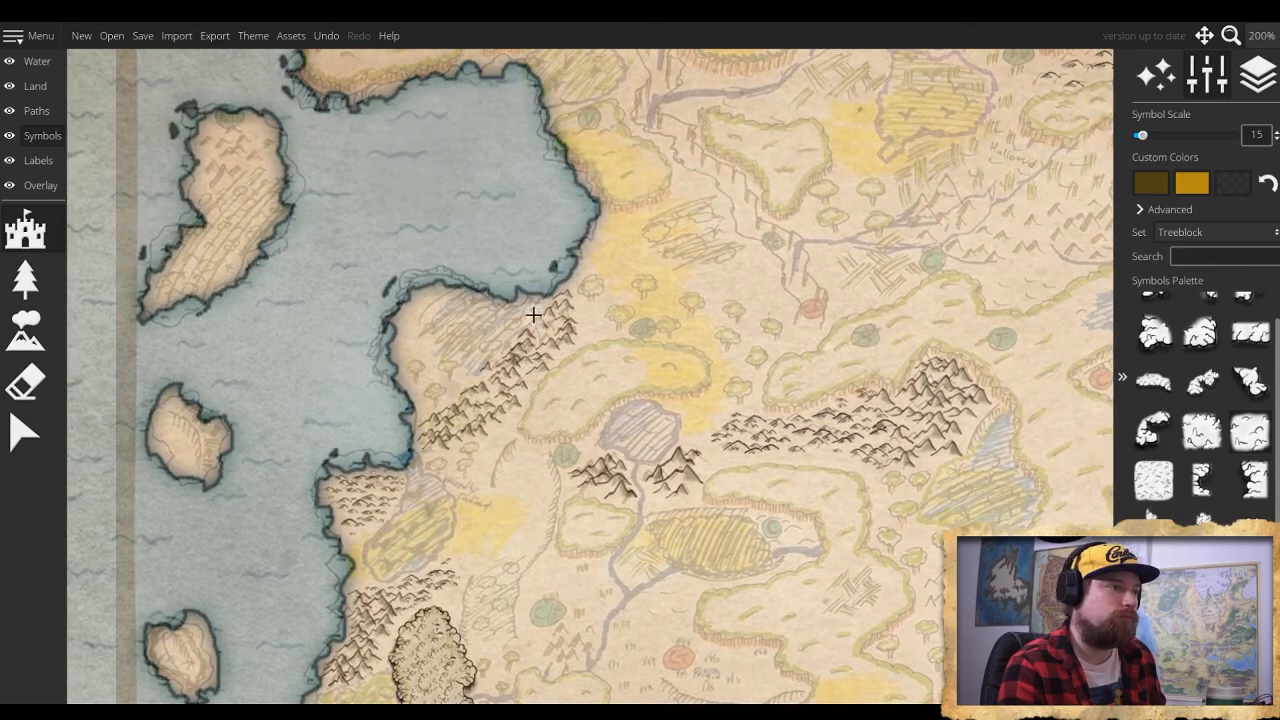
drag(542, 320, 592, 538)
drag(667, 377, 626, 438)
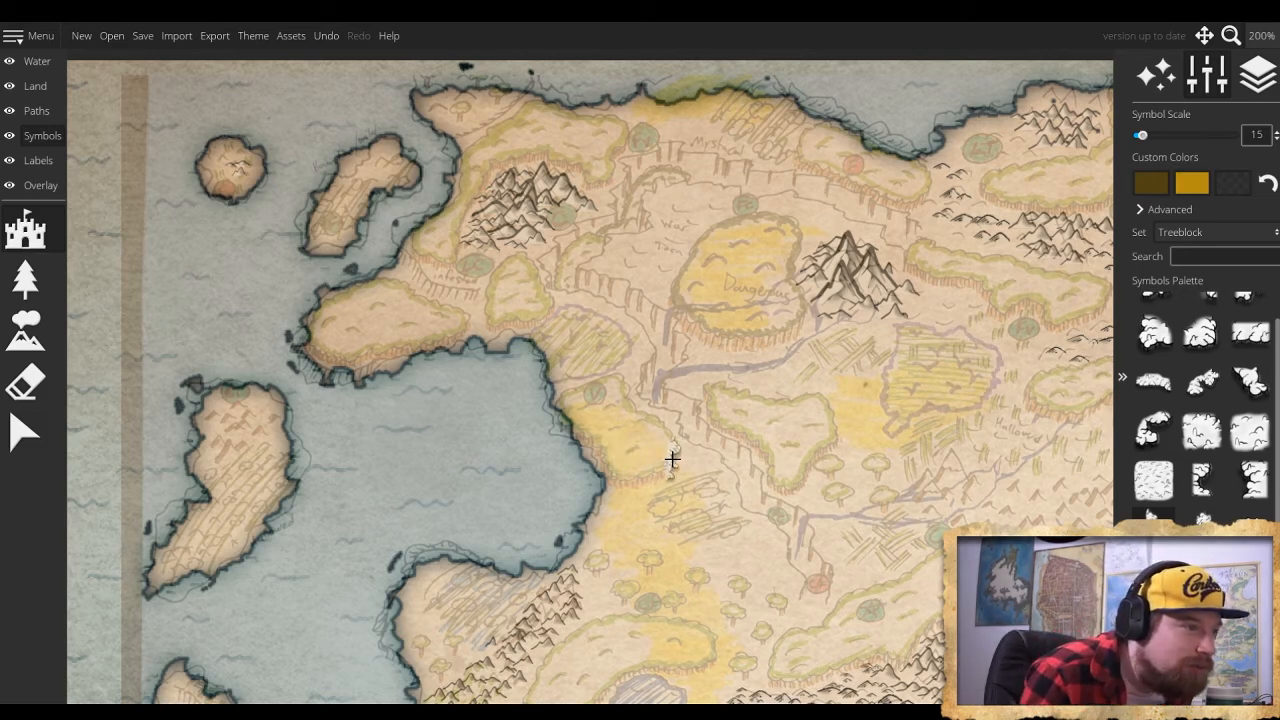
click(671, 454)
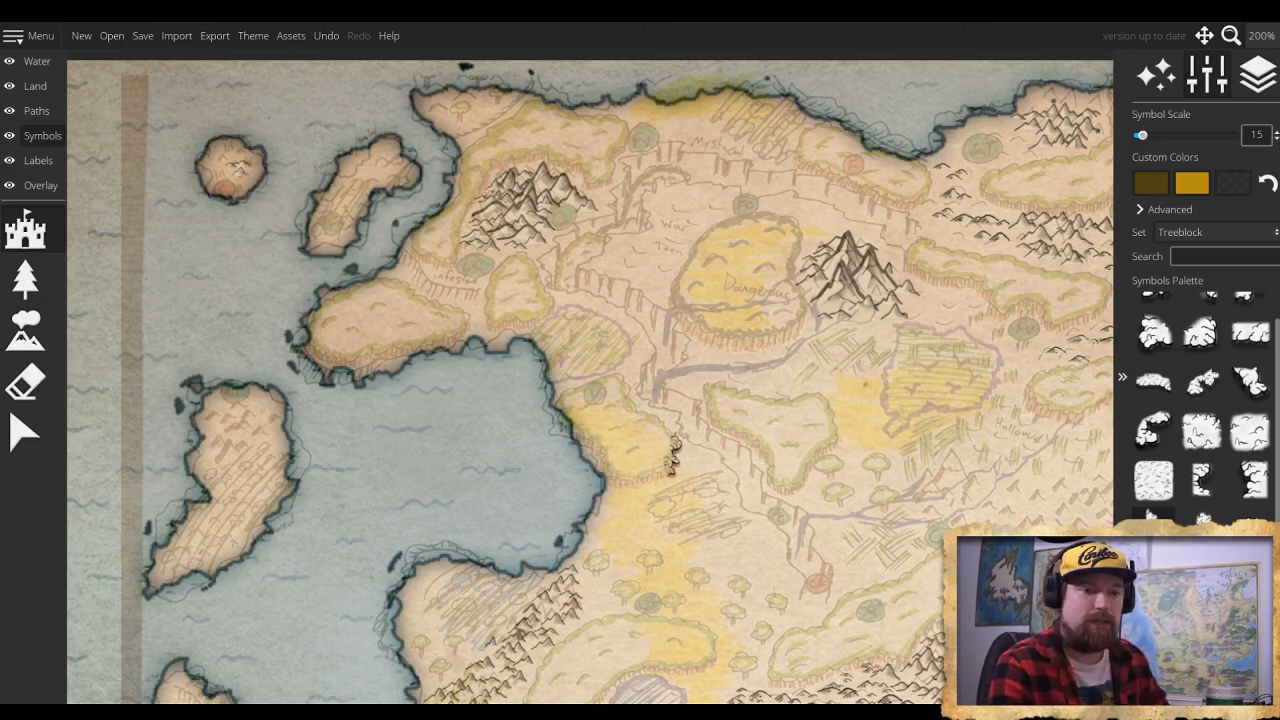
click(1250, 480)
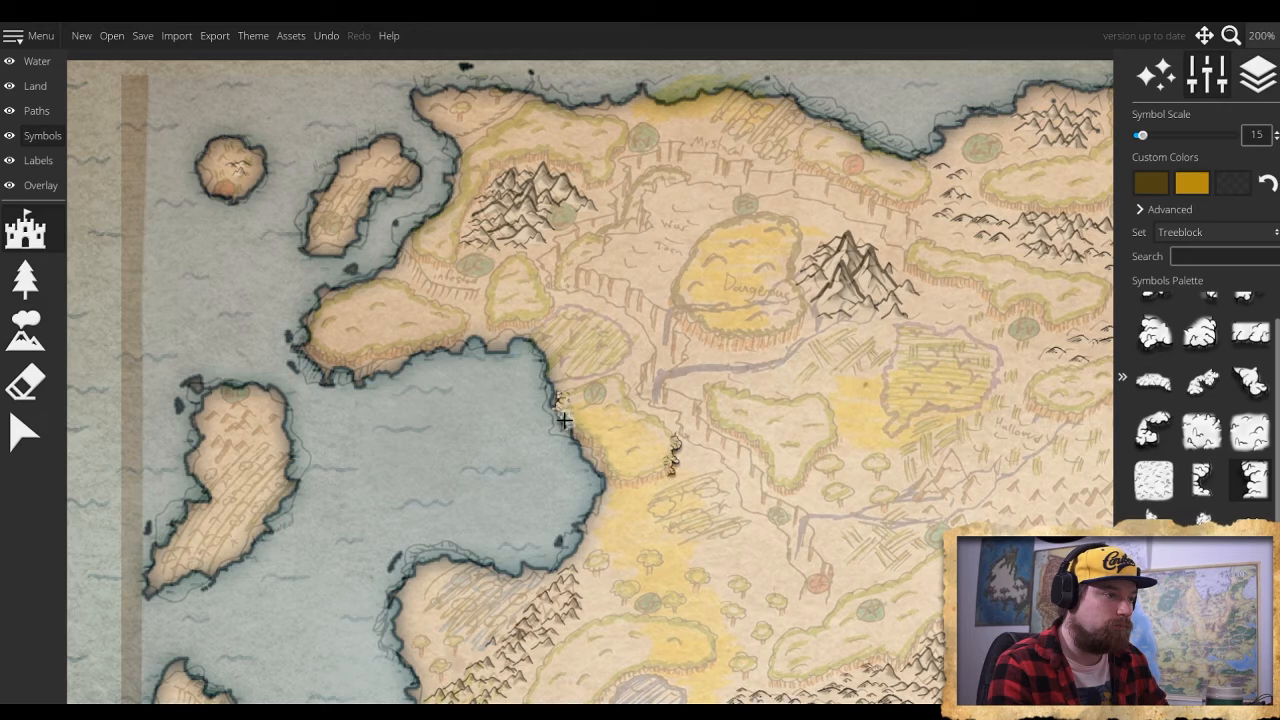
drag(561, 416, 591, 449)
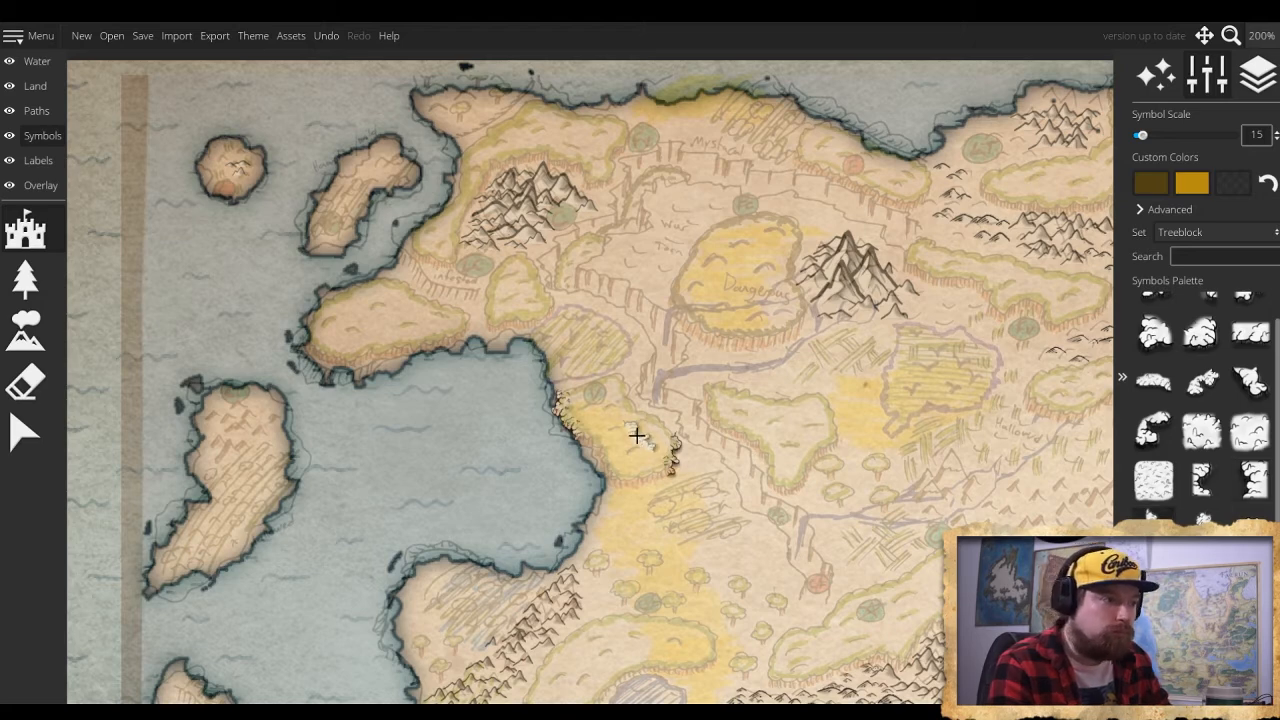
click(585, 452)
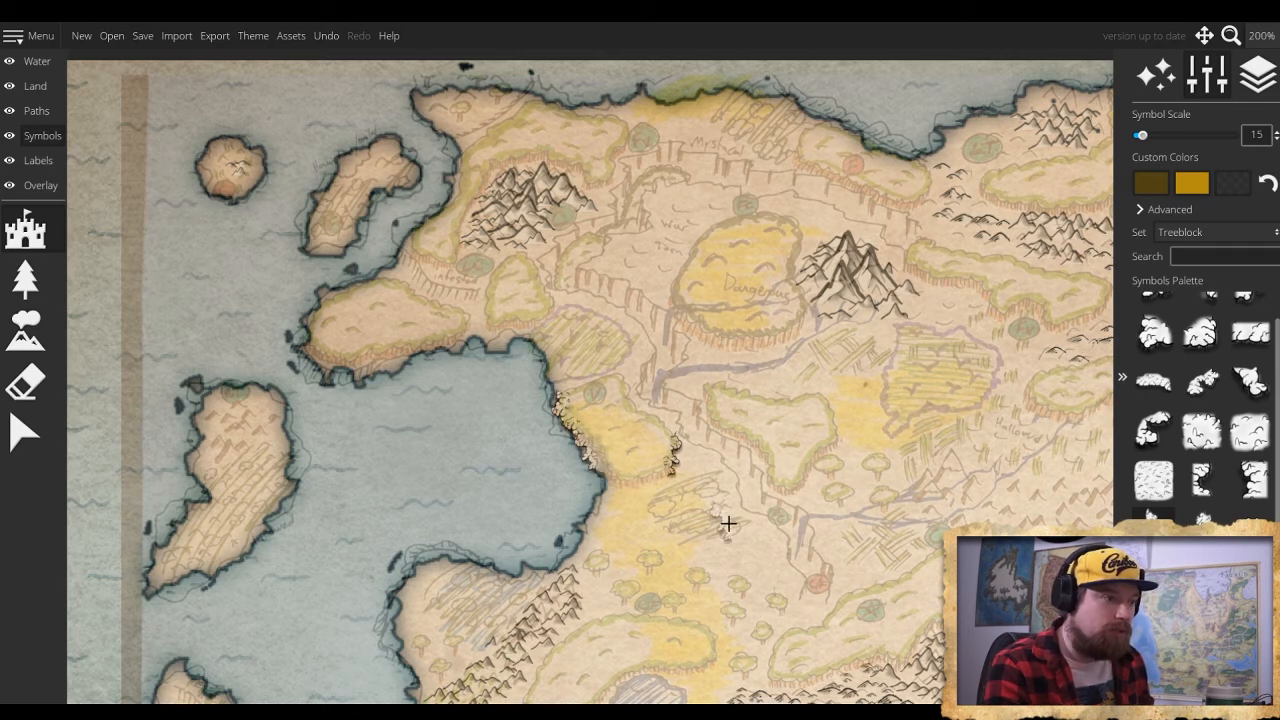
Close the small bay forest's outline along its southern, eastern and northern edges with tree blocks at scale 15
click(1205, 390)
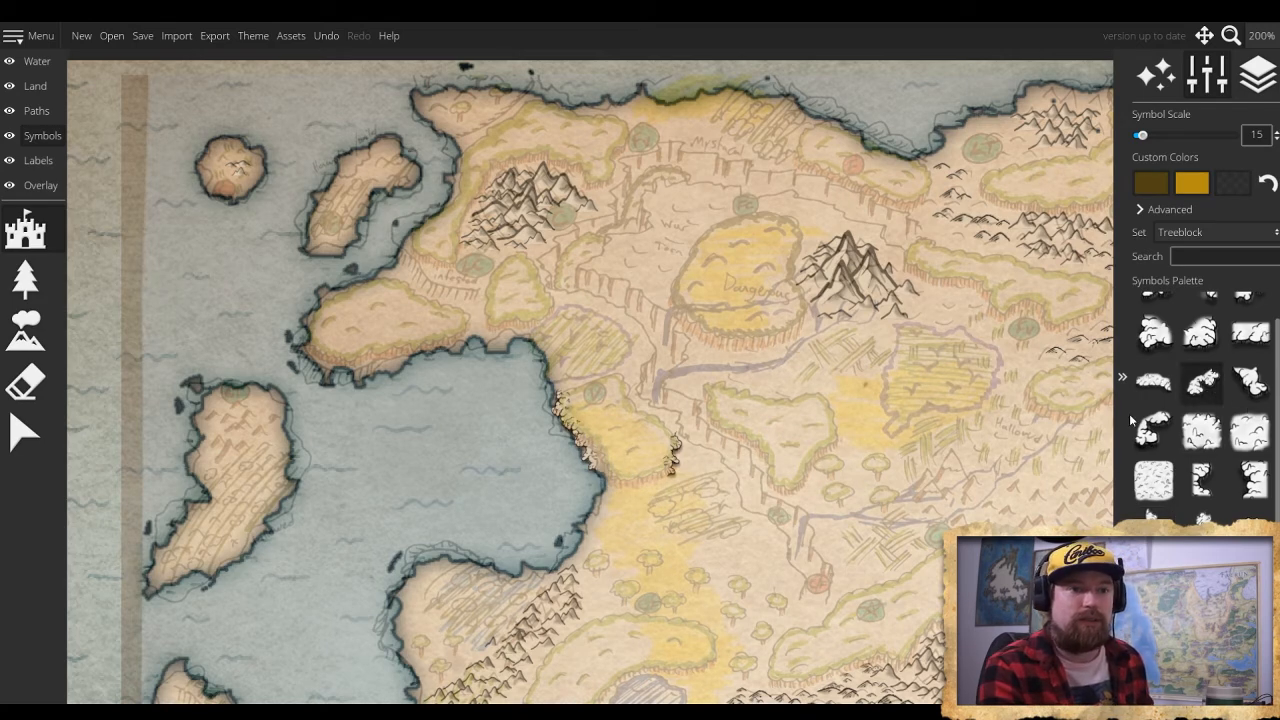
click(648, 484)
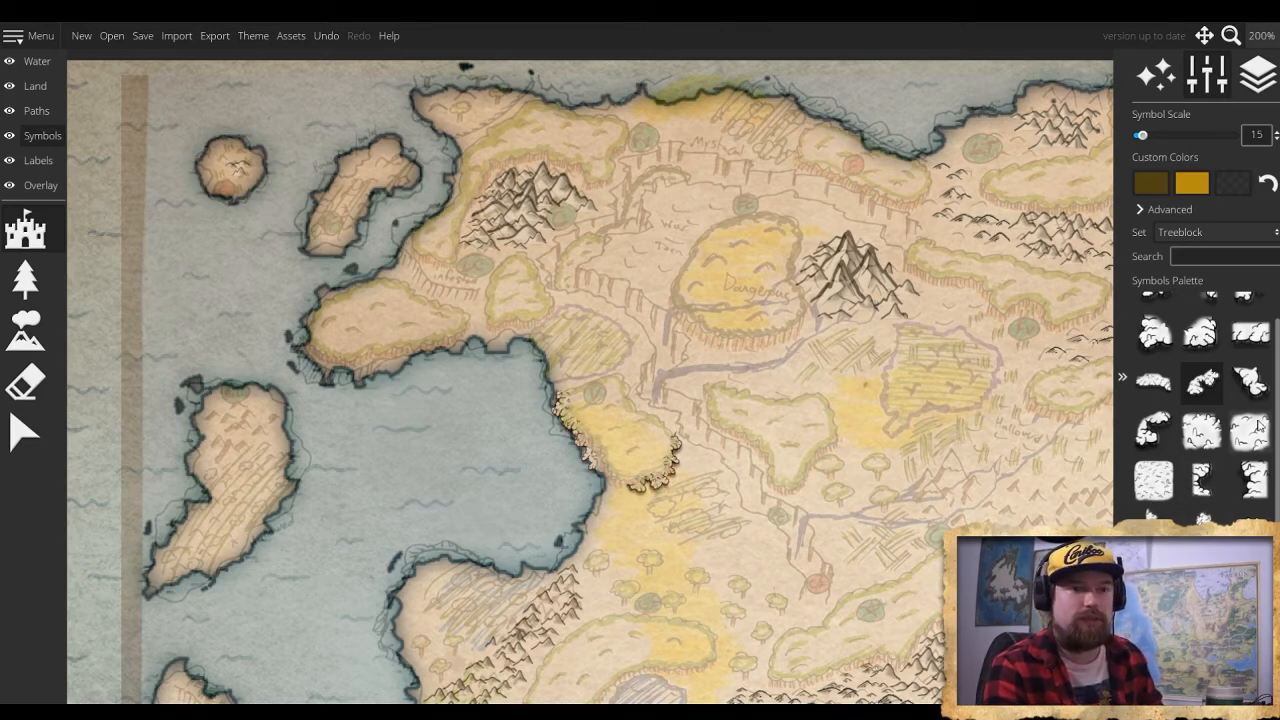
click(1250, 381)
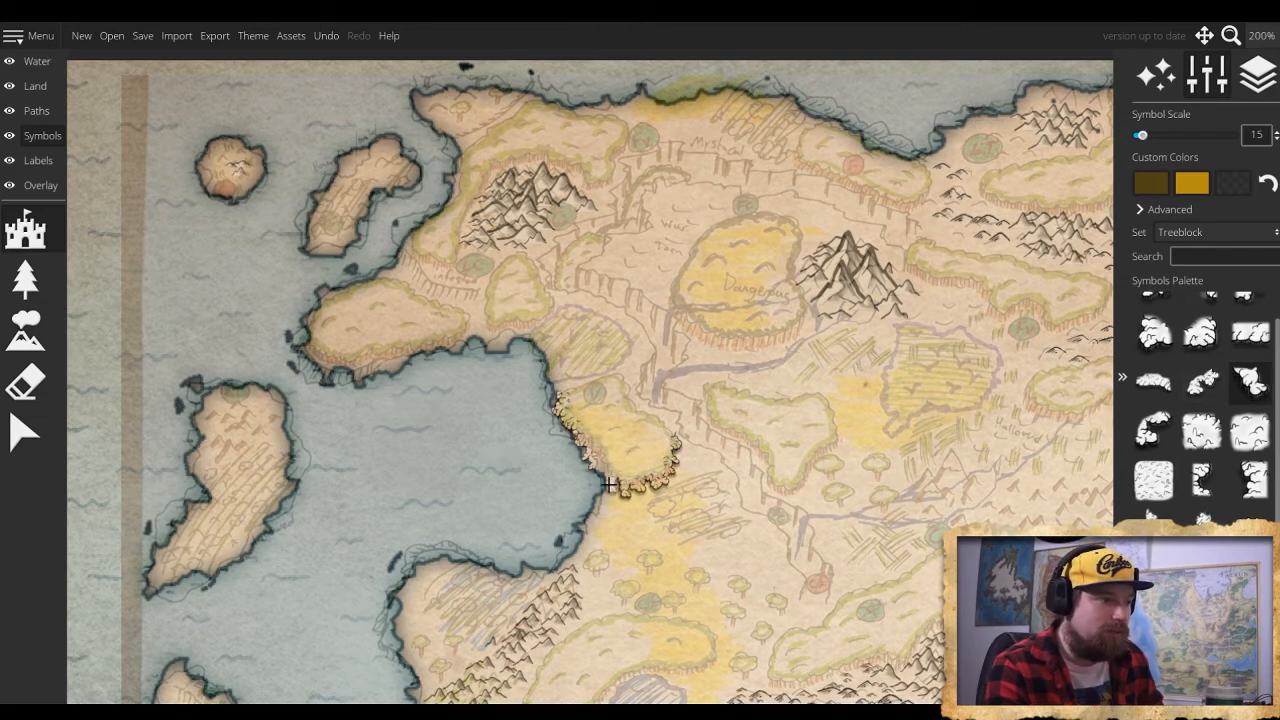
click(1250, 482)
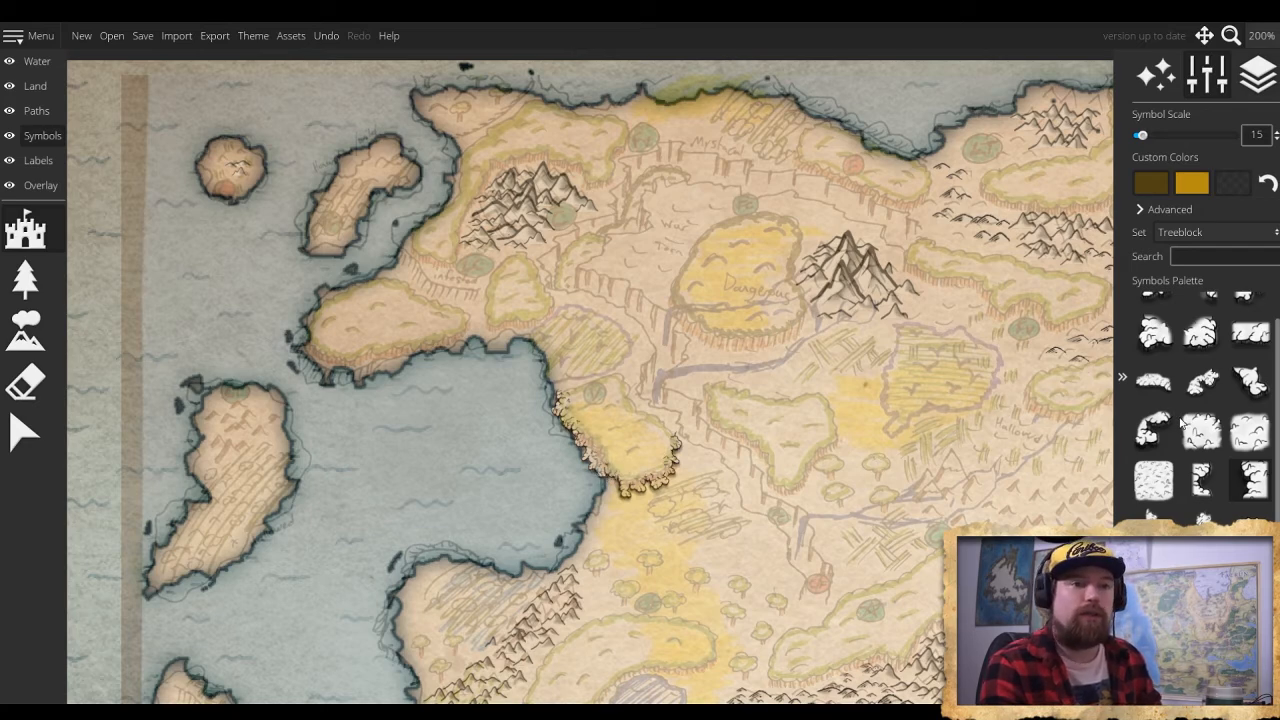
scroll(1205, 455, up, 1)
scroll(1212, 466, down, 1)
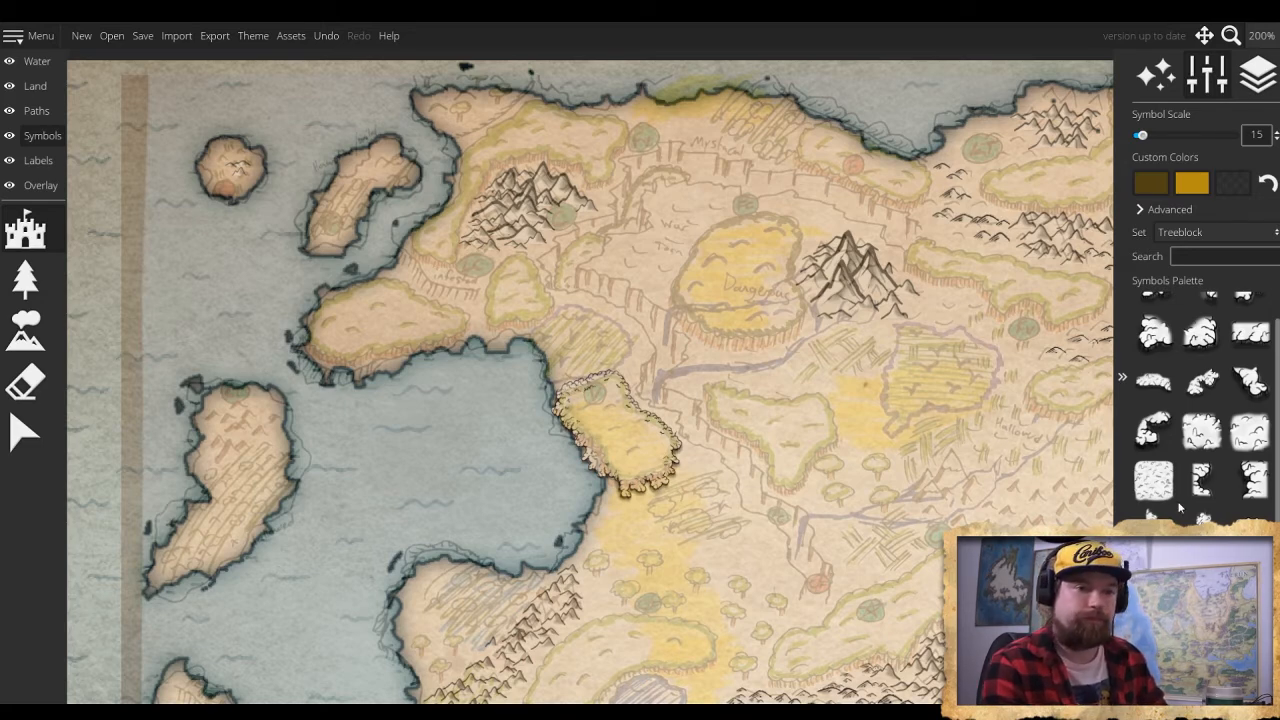
Fill the small bay forest with solid tree blocks at scales 10 and 20, undoing the last placement
scroll(622, 453, down, 5)
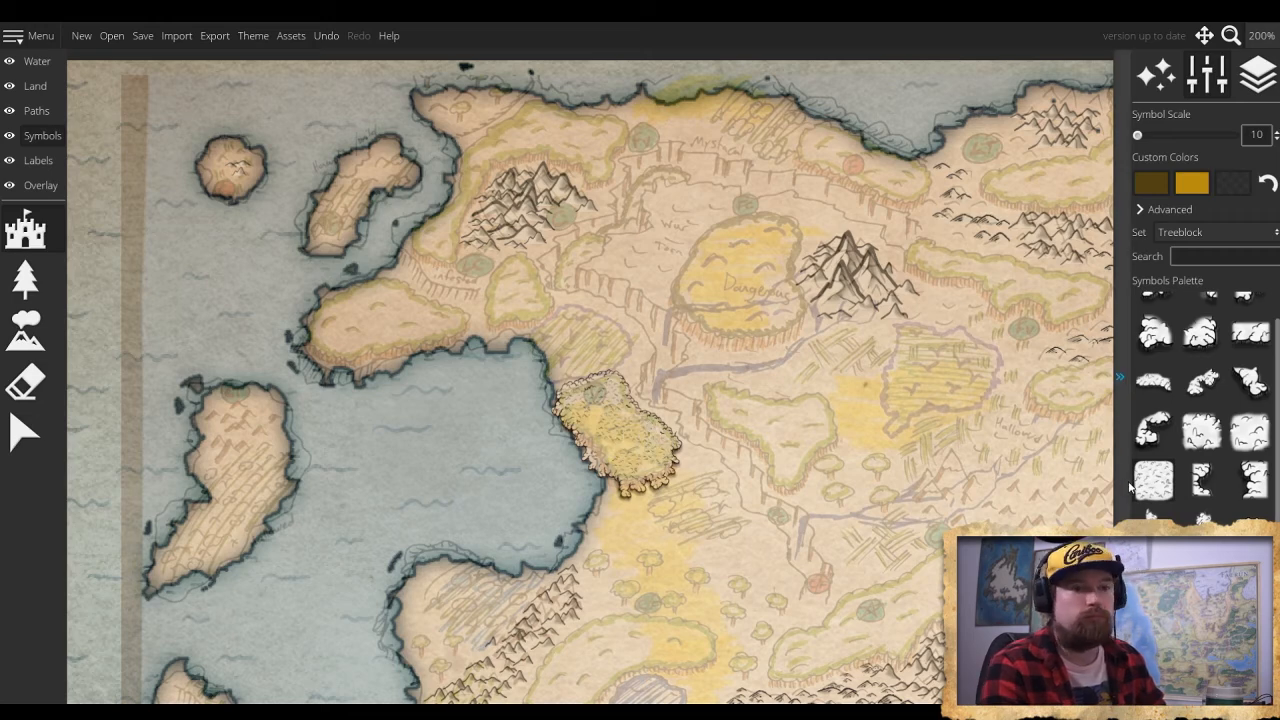
scroll(608, 453, up, 2)
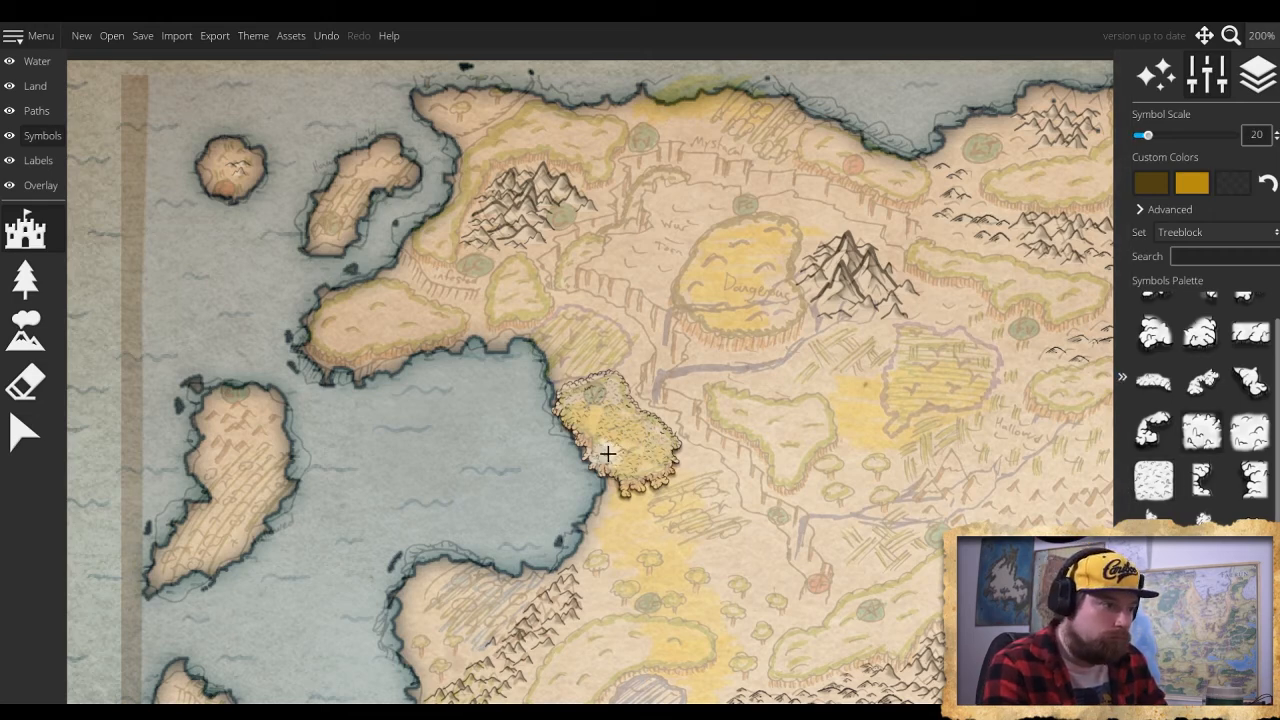
scroll(617, 447, down, 1)
scroll(615, 448, up, 1)
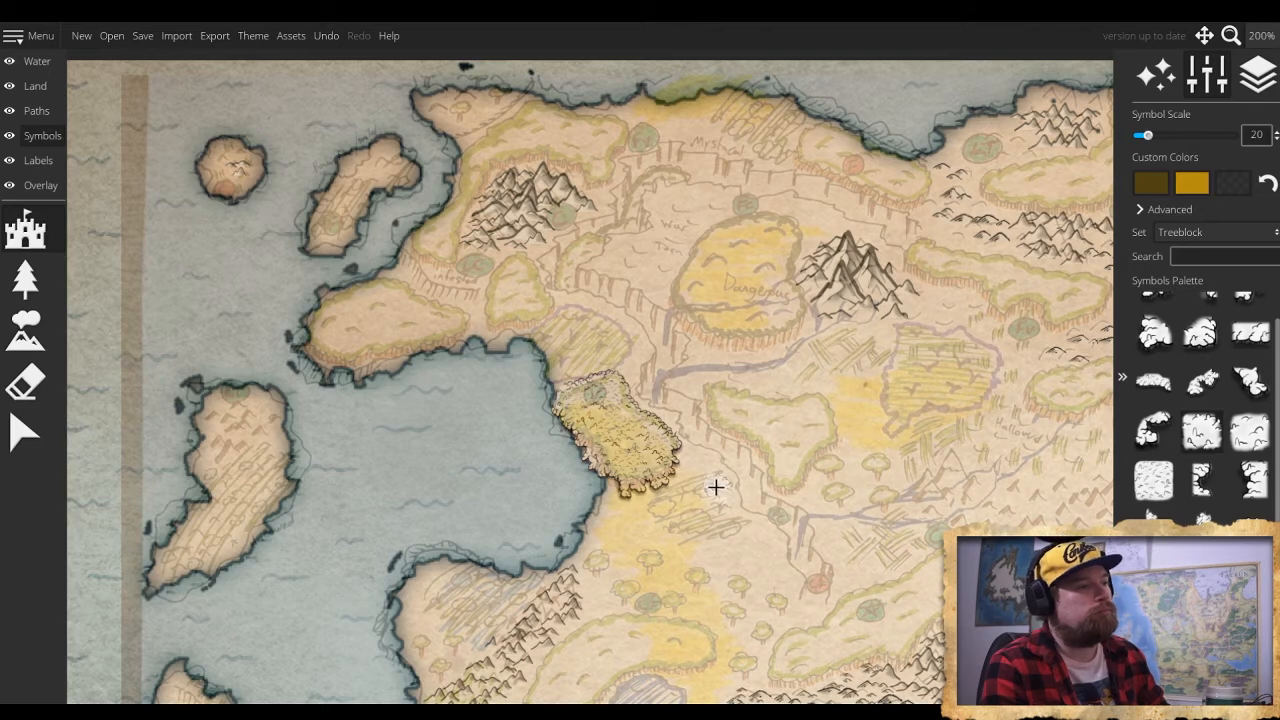
key(ctrl+z)
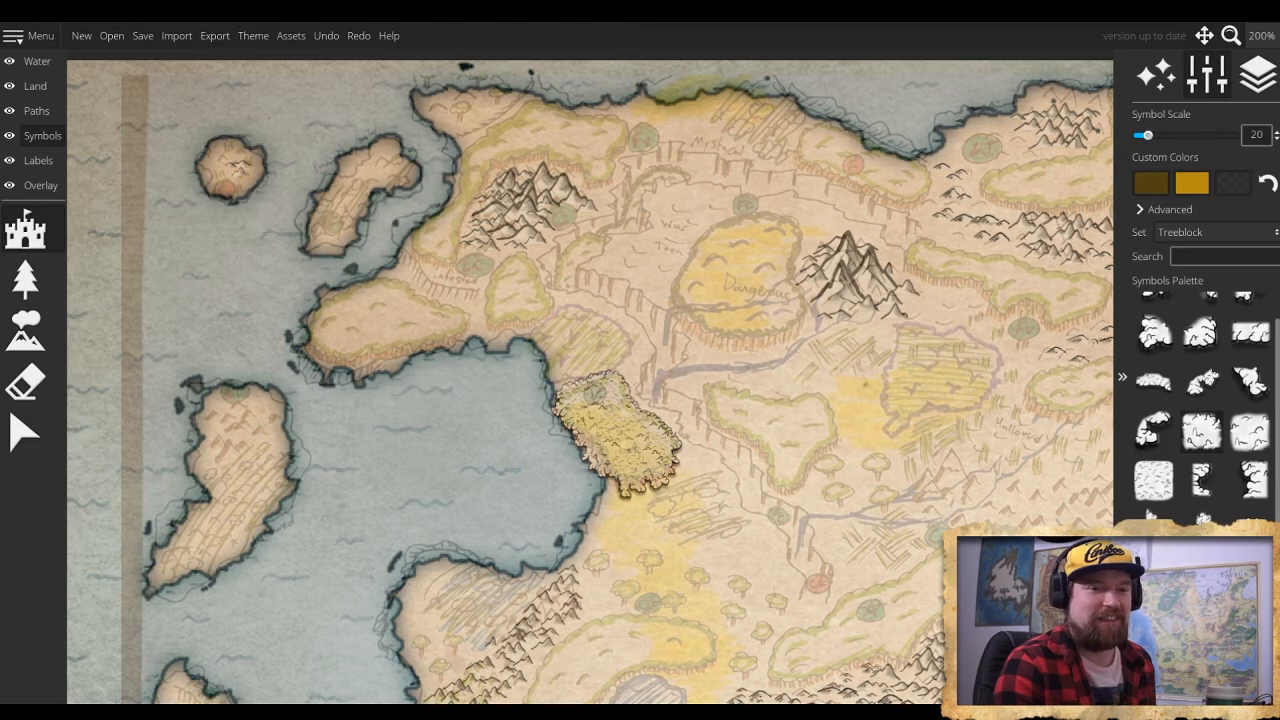
Line the northwestern peninsula's southern forest edges above the bay with tree blocks at scale 15
click(1204, 390)
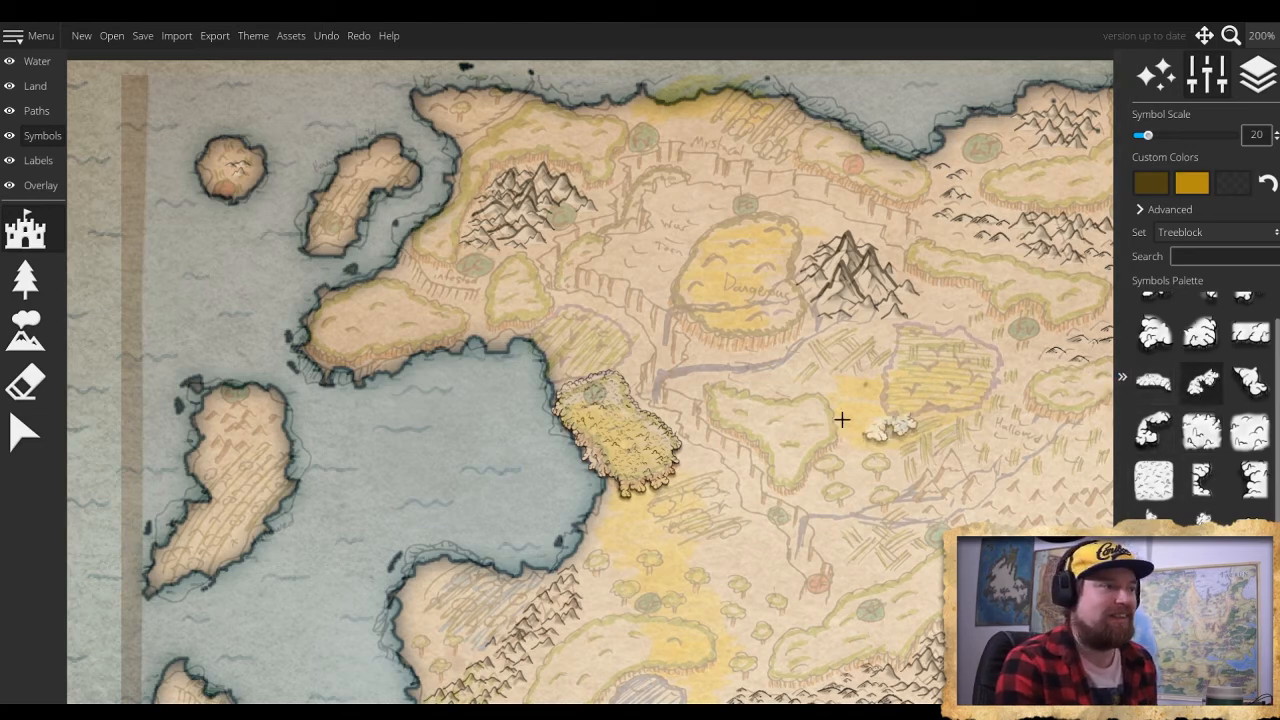
scroll(479, 341, down, 5)
click(478, 336)
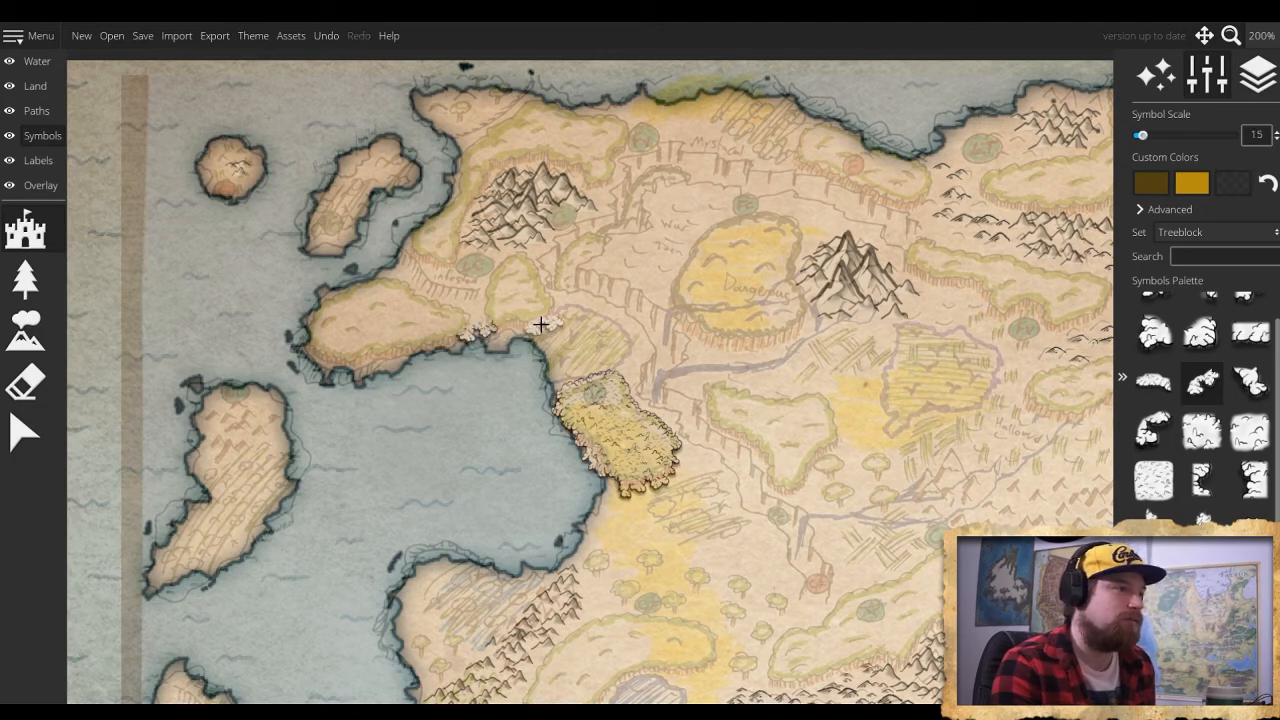
click(534, 316)
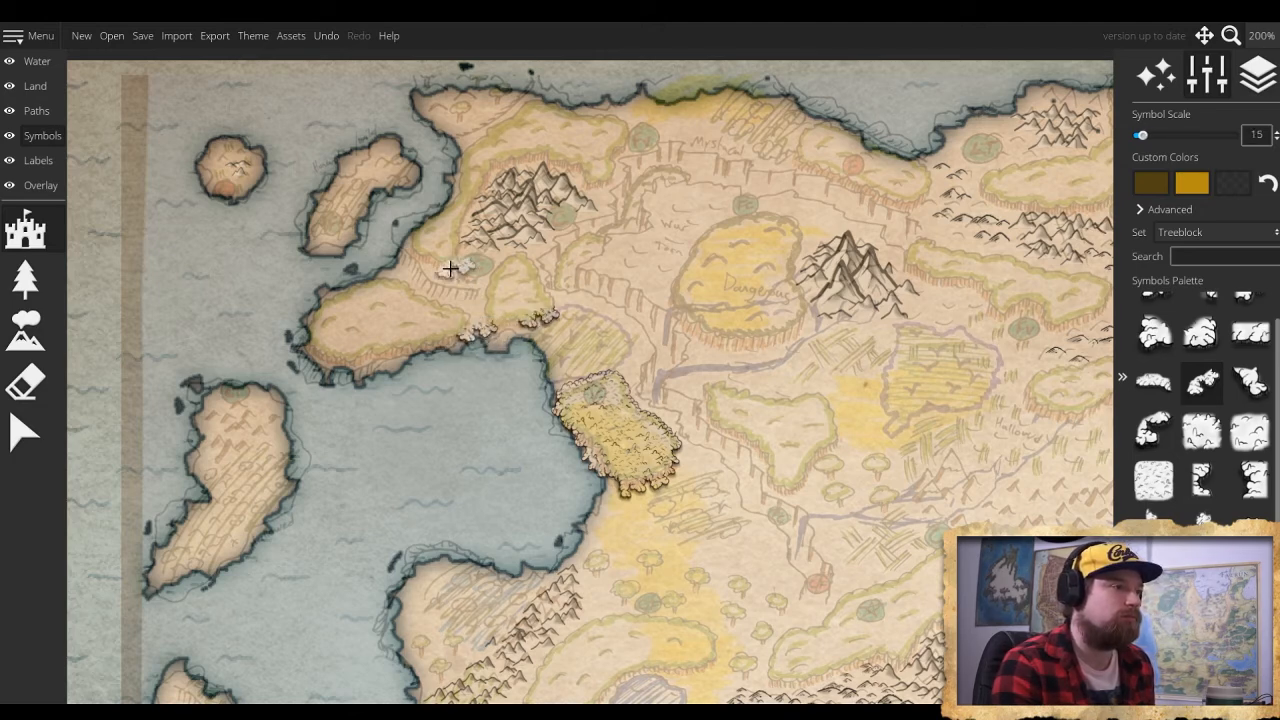
click(408, 357)
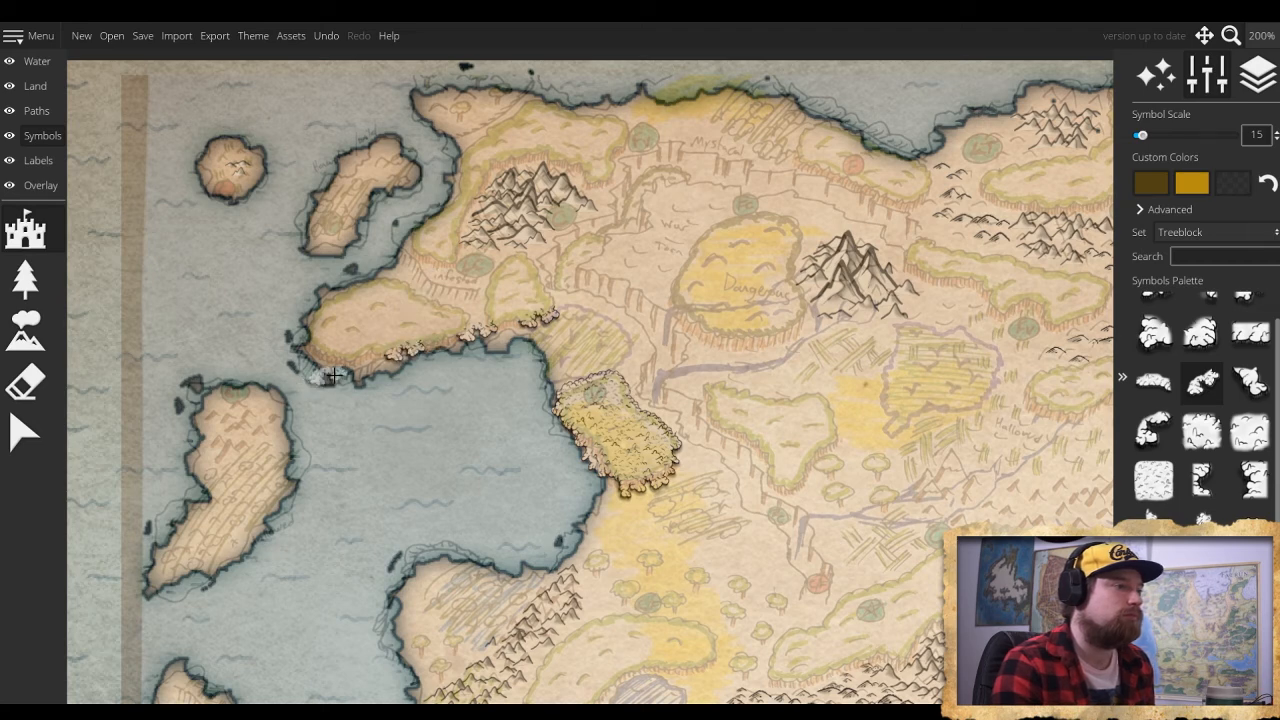
scroll(337, 375, down, 5)
scroll(337, 375, up, 5)
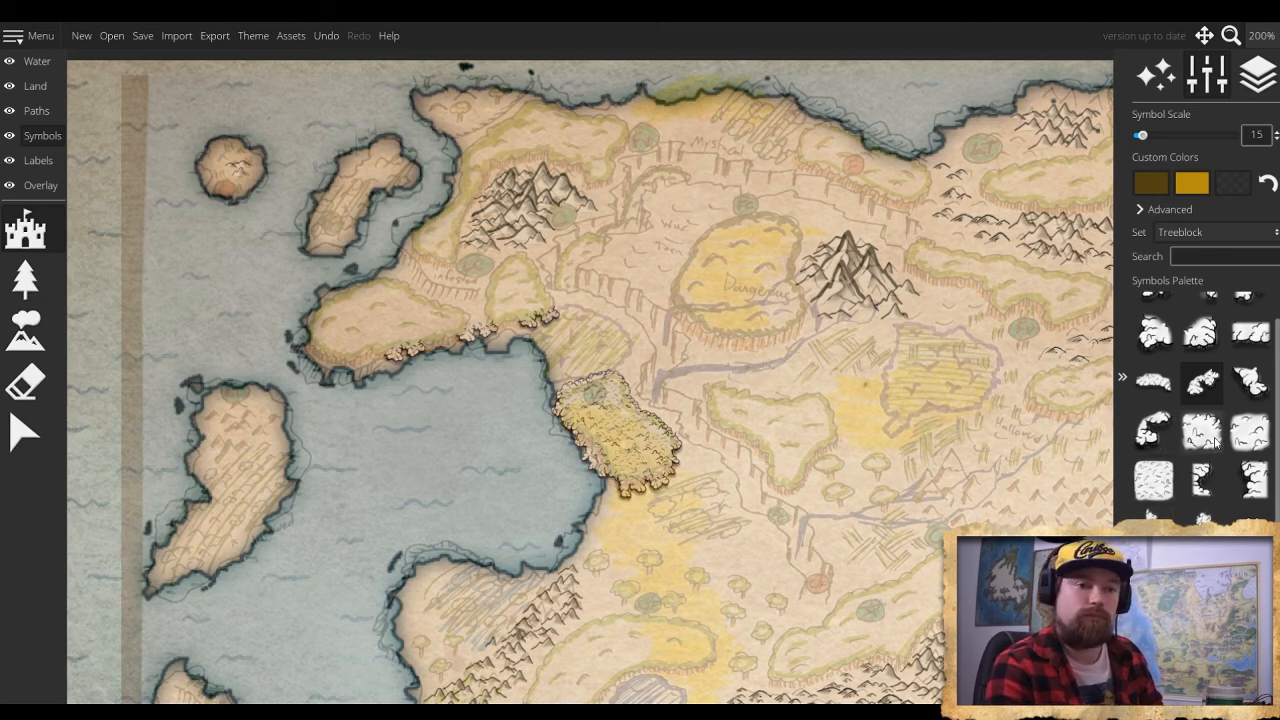
click(1153, 381)
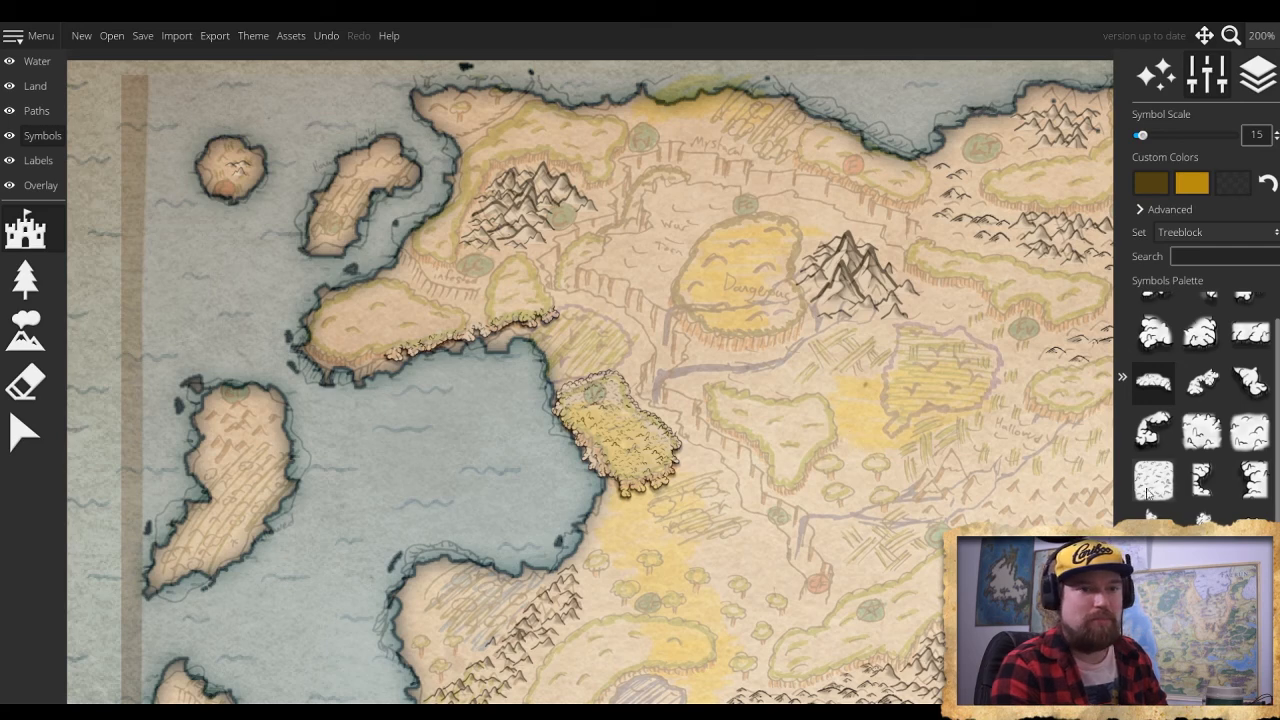
Extend the peninsula forest's southern edge to its southwestern corner with tree blocks at scale 20
click(1154, 335)
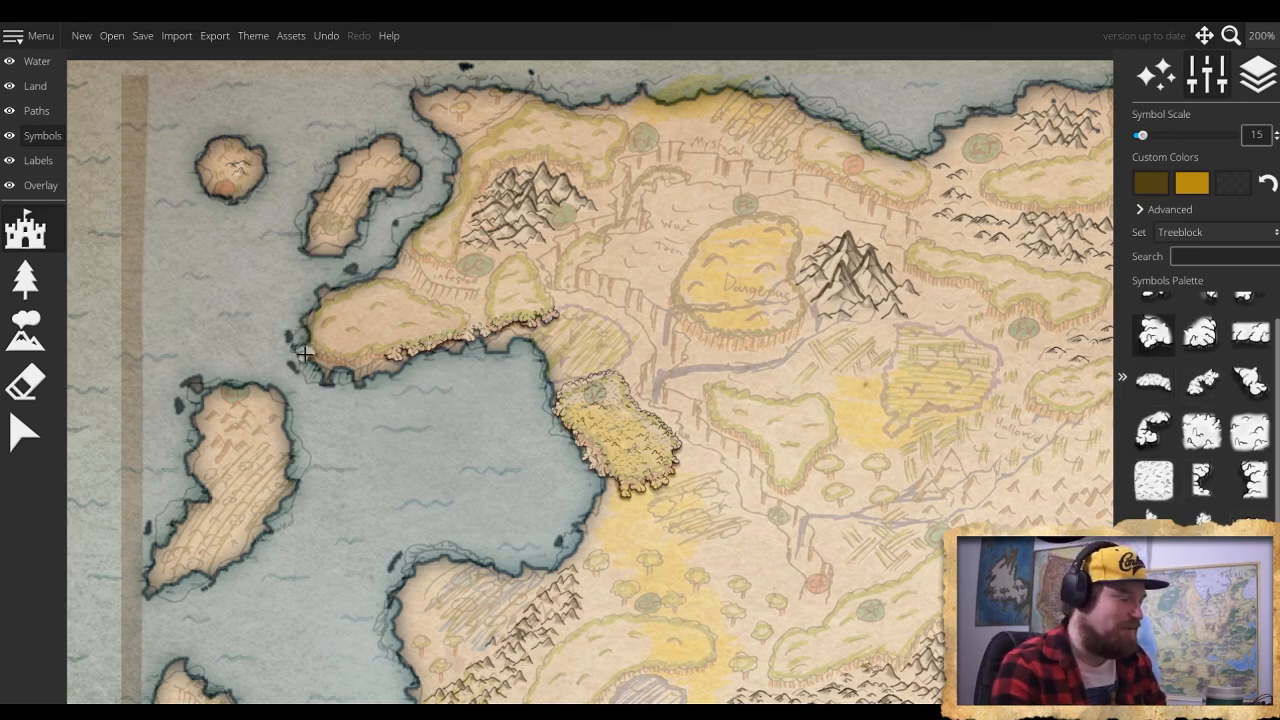
scroll(305, 355, up, 2)
scroll(306, 356, down, 1)
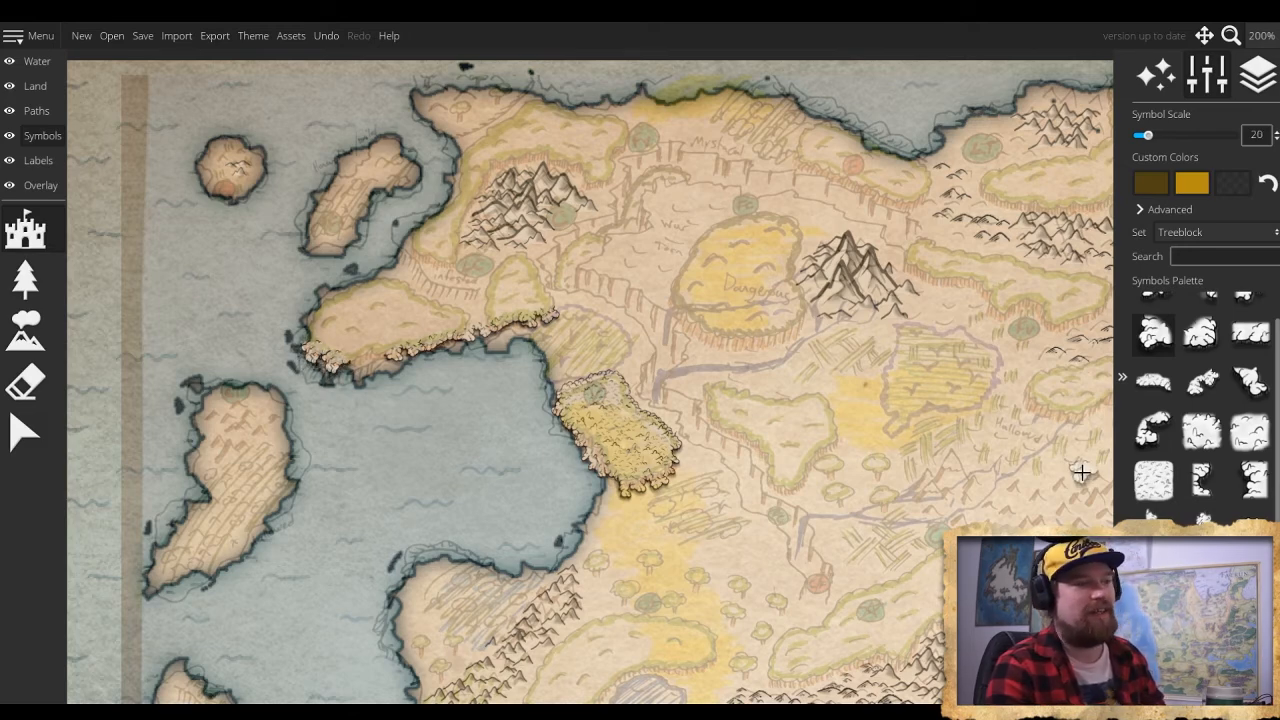
click(1250, 335)
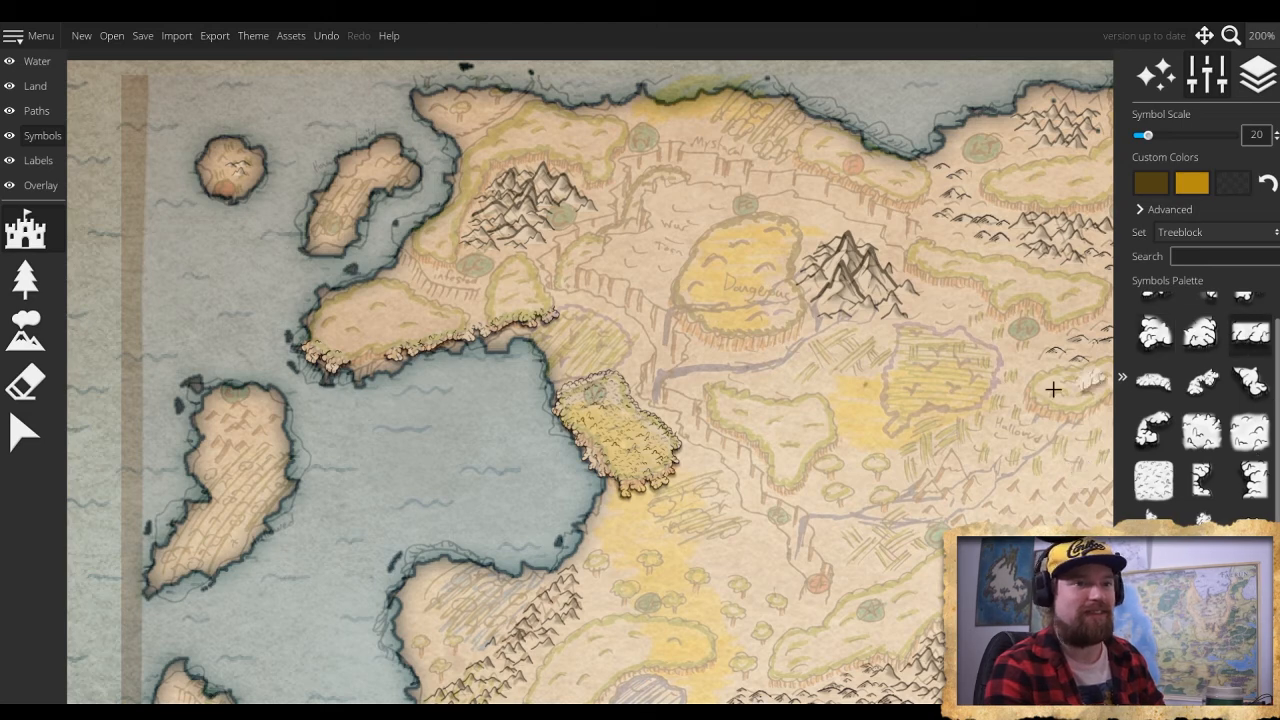
click(355, 363)
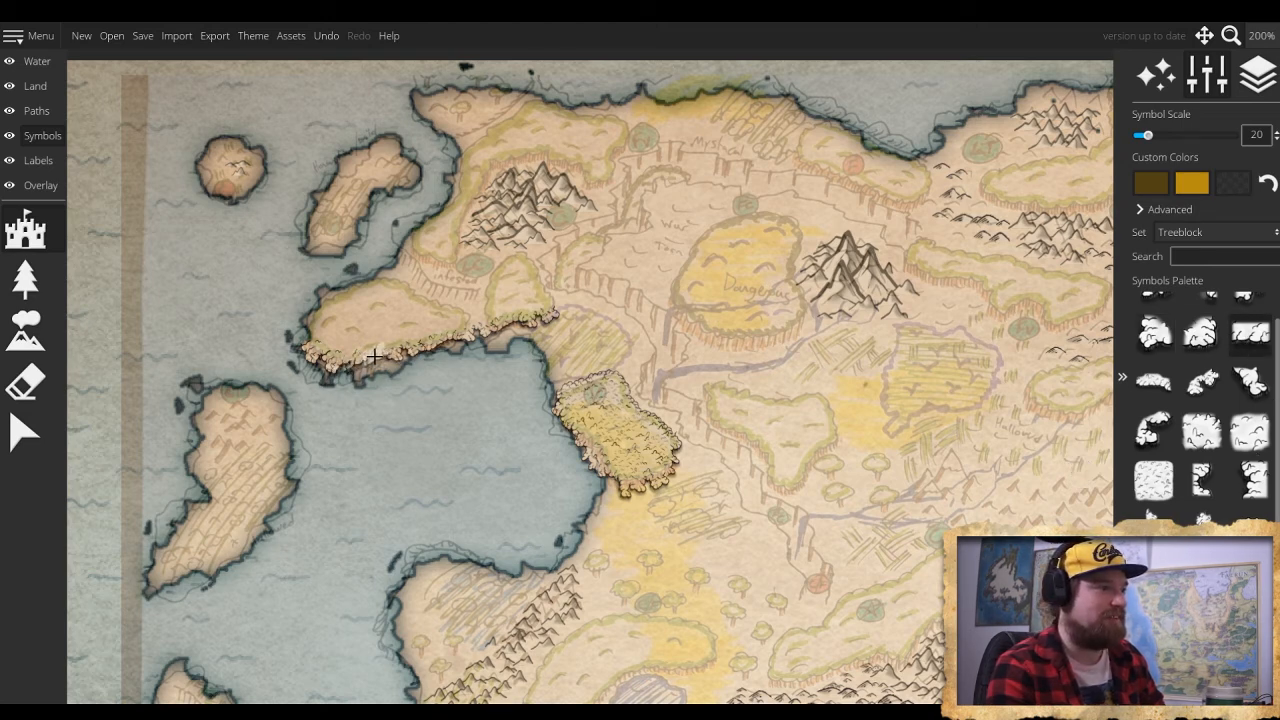
click(376, 358)
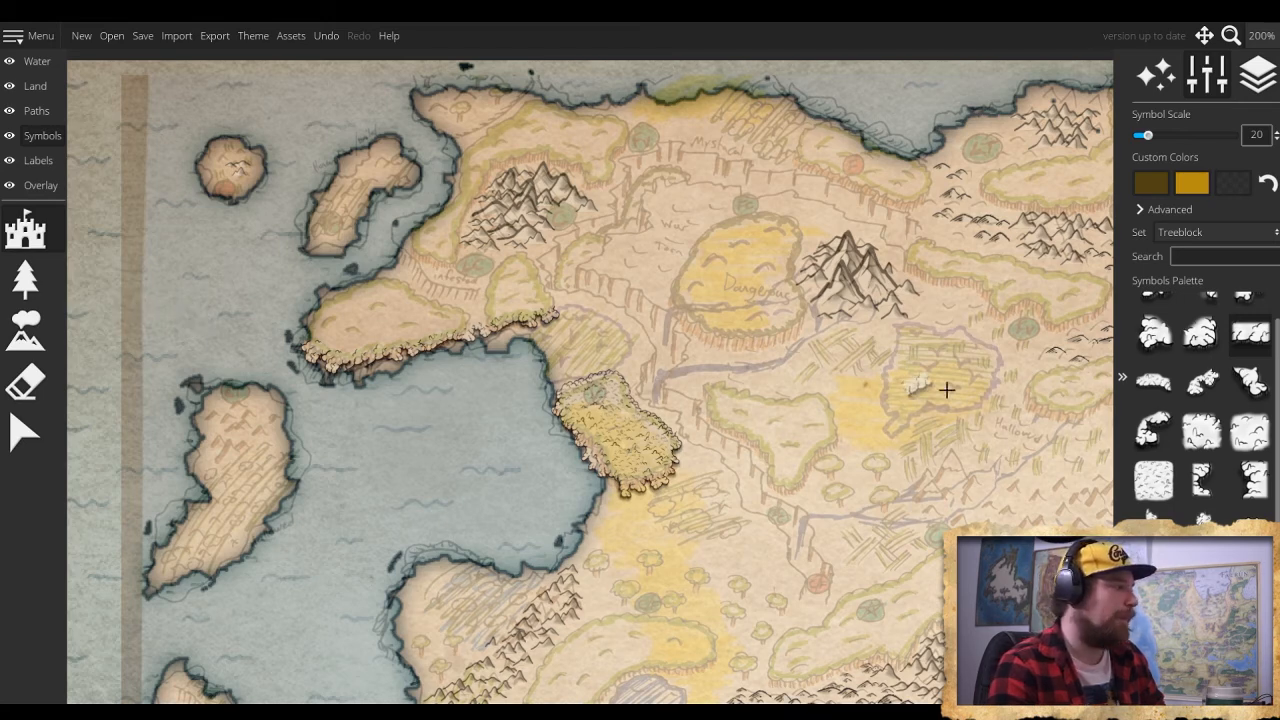
Add a rounded tree block at scale 20 to the forest edge on the peninsula's western tip
click(1154, 340)
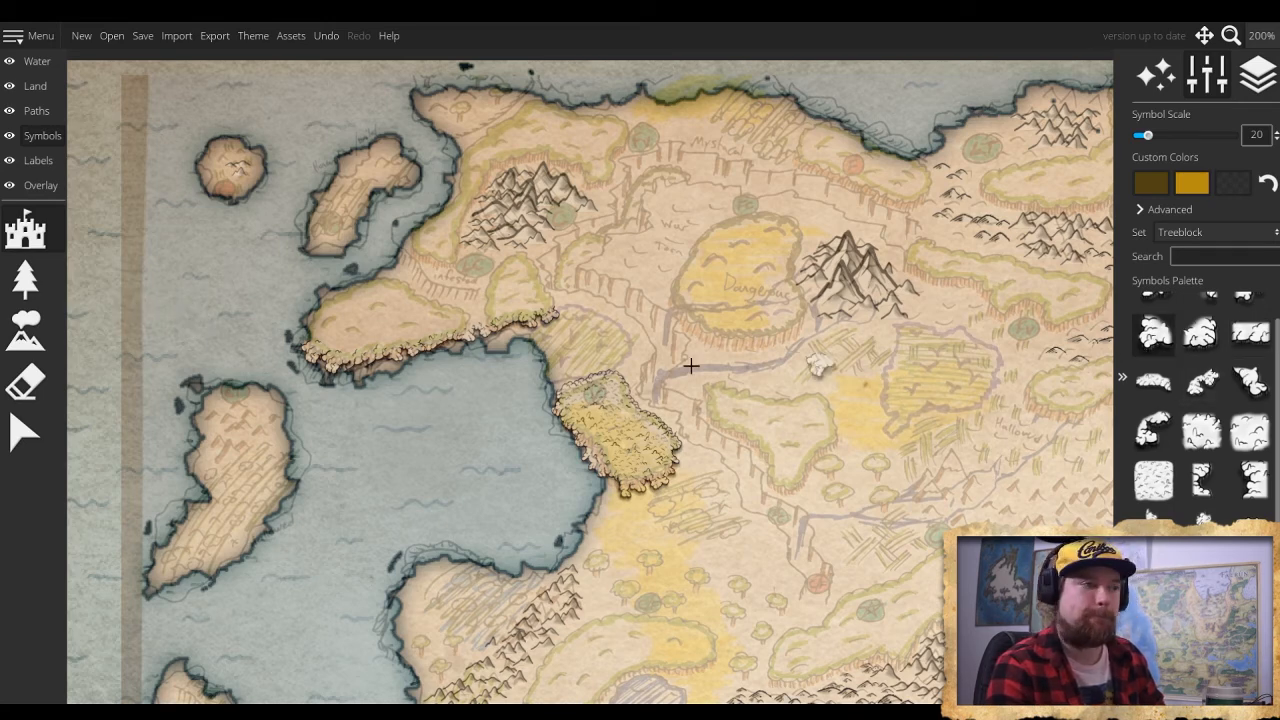
scroll(294, 338, down, 2)
scroll(294, 339, up, 3)
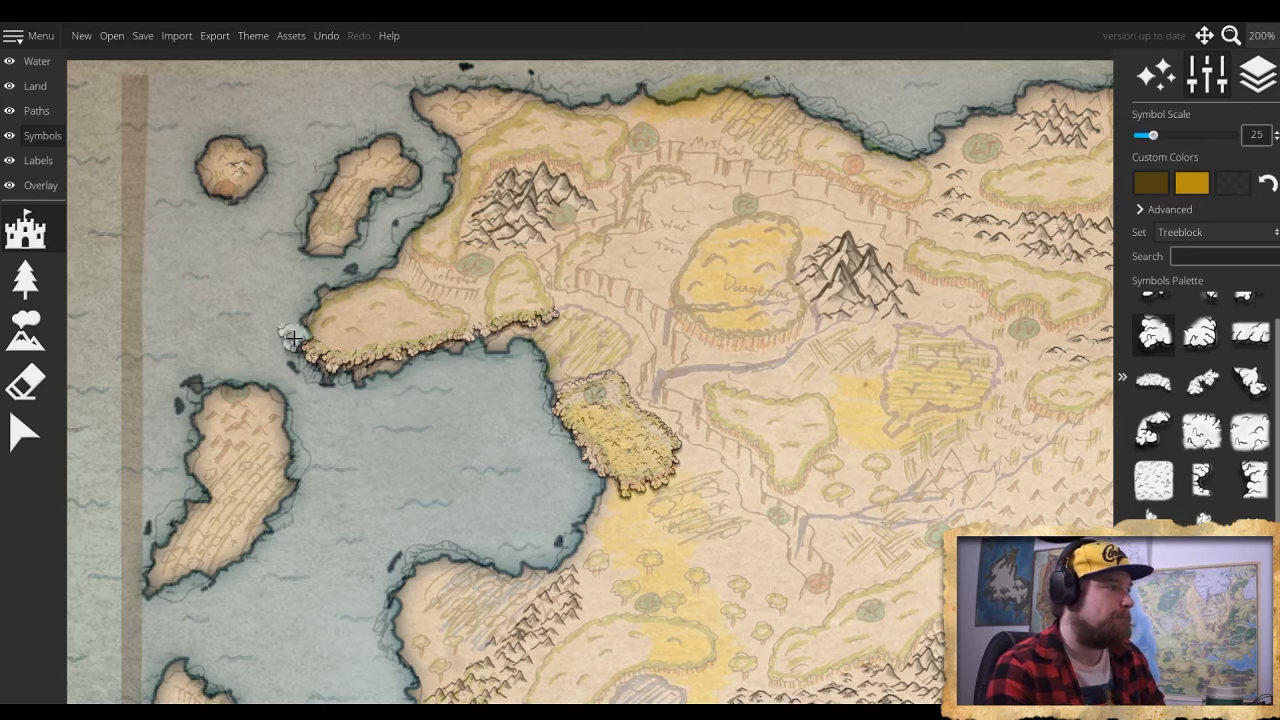
scroll(294, 339, down, 1)
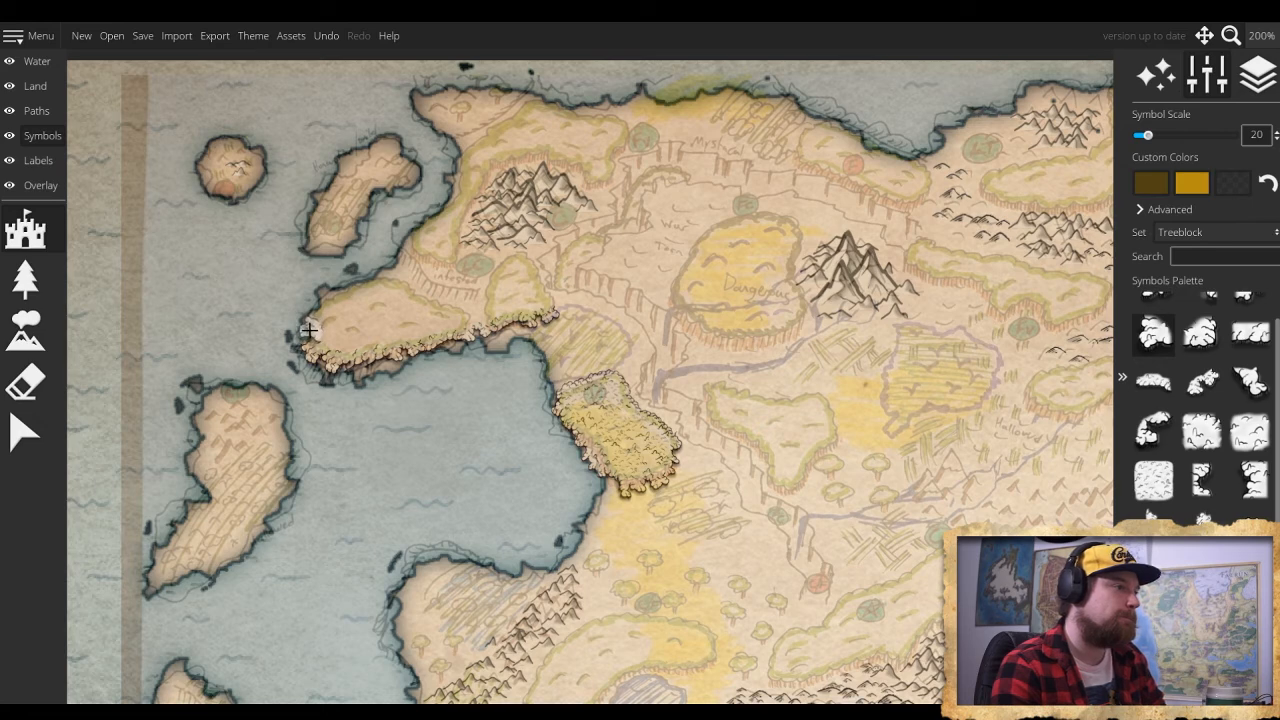
click(307, 330)
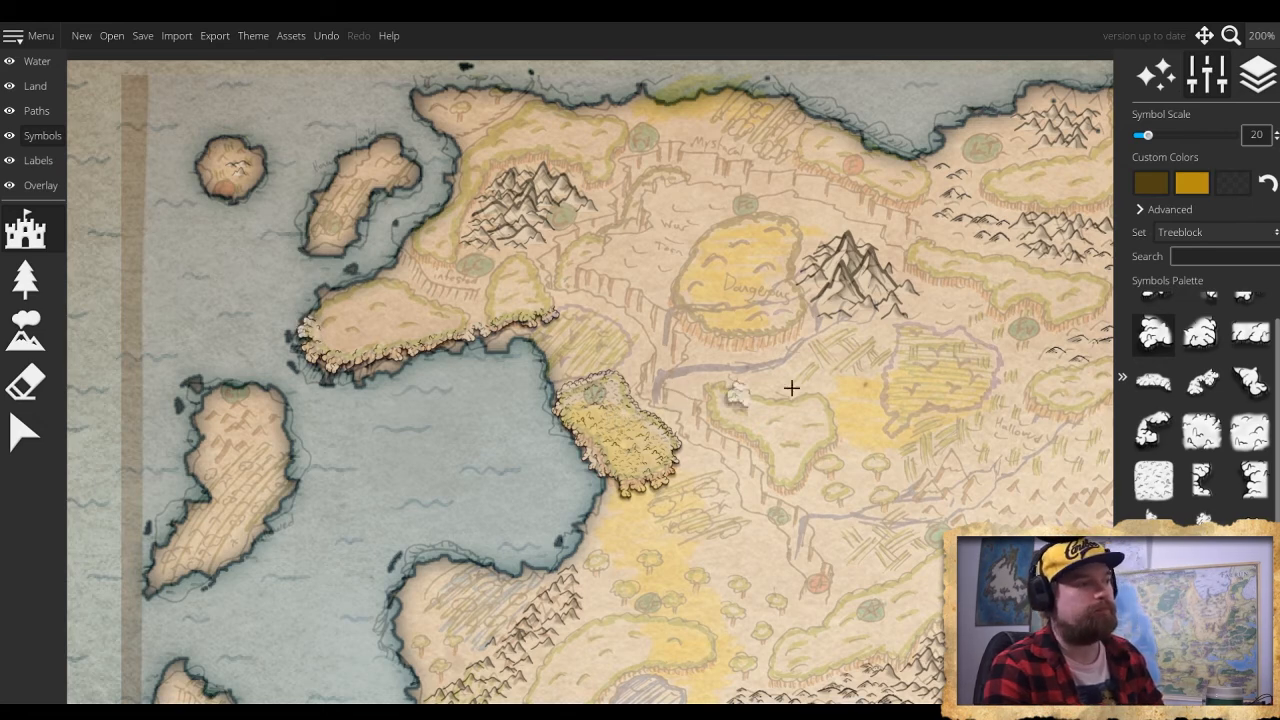
Edge the coastal forest north of the peninsula and the small inland forest's eastern side with tree blocks at scales 20 and 15
click(413, 247)
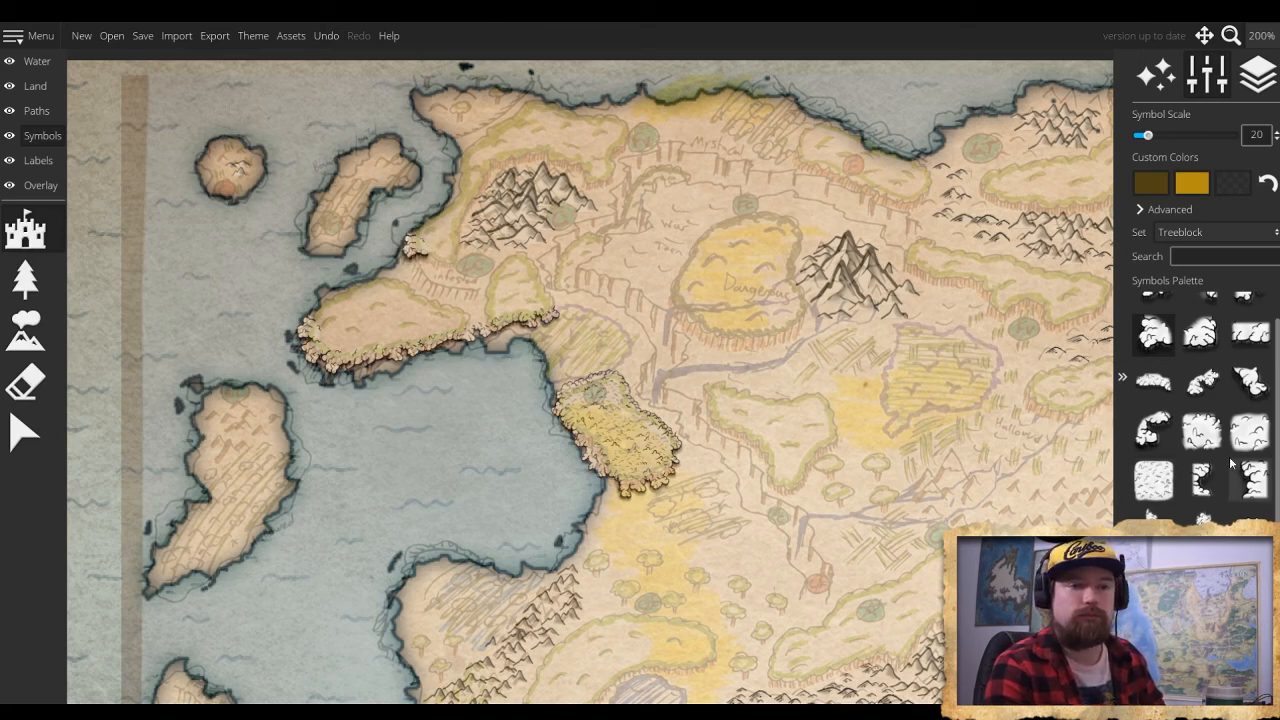
click(1203, 381)
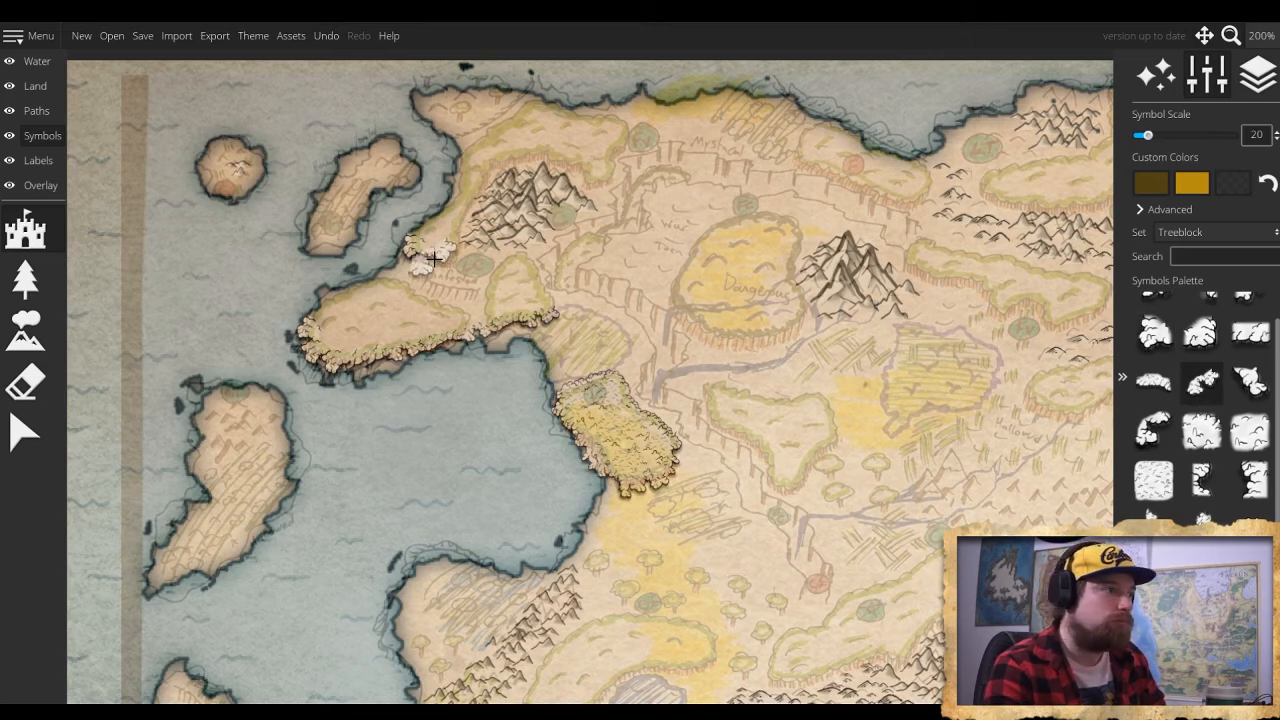
scroll(444, 258, down, 1)
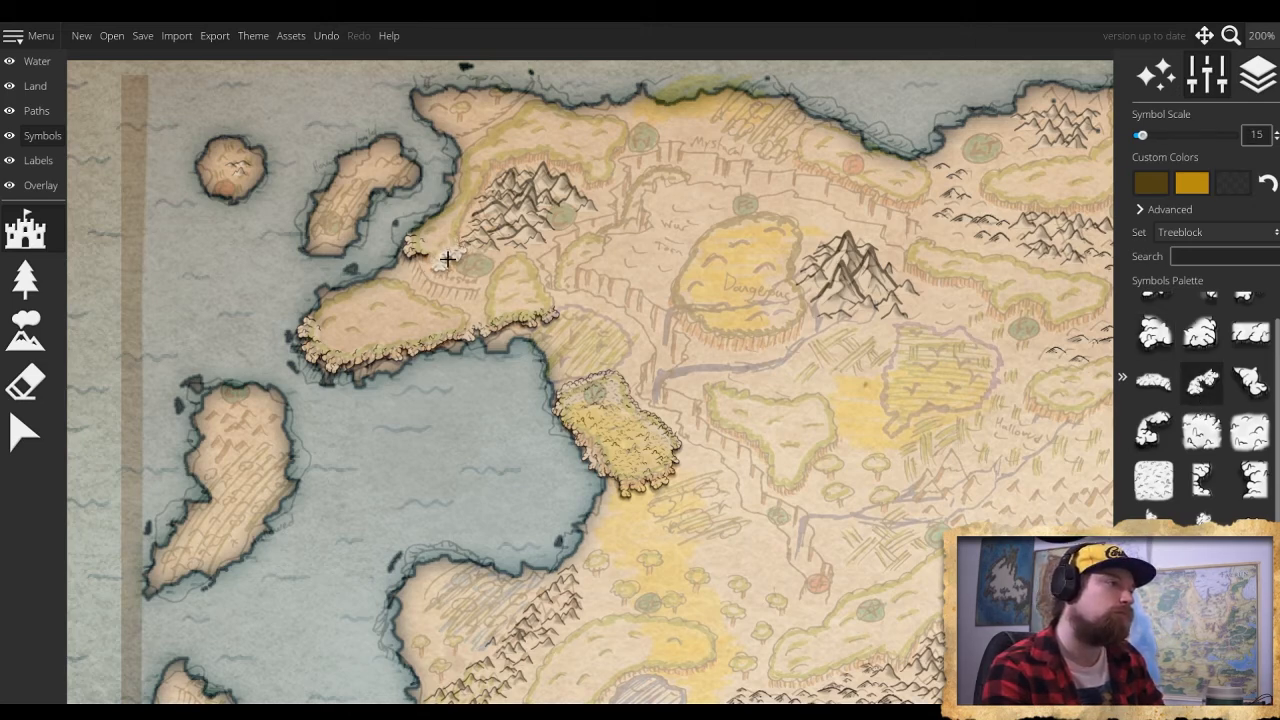
click(449, 259)
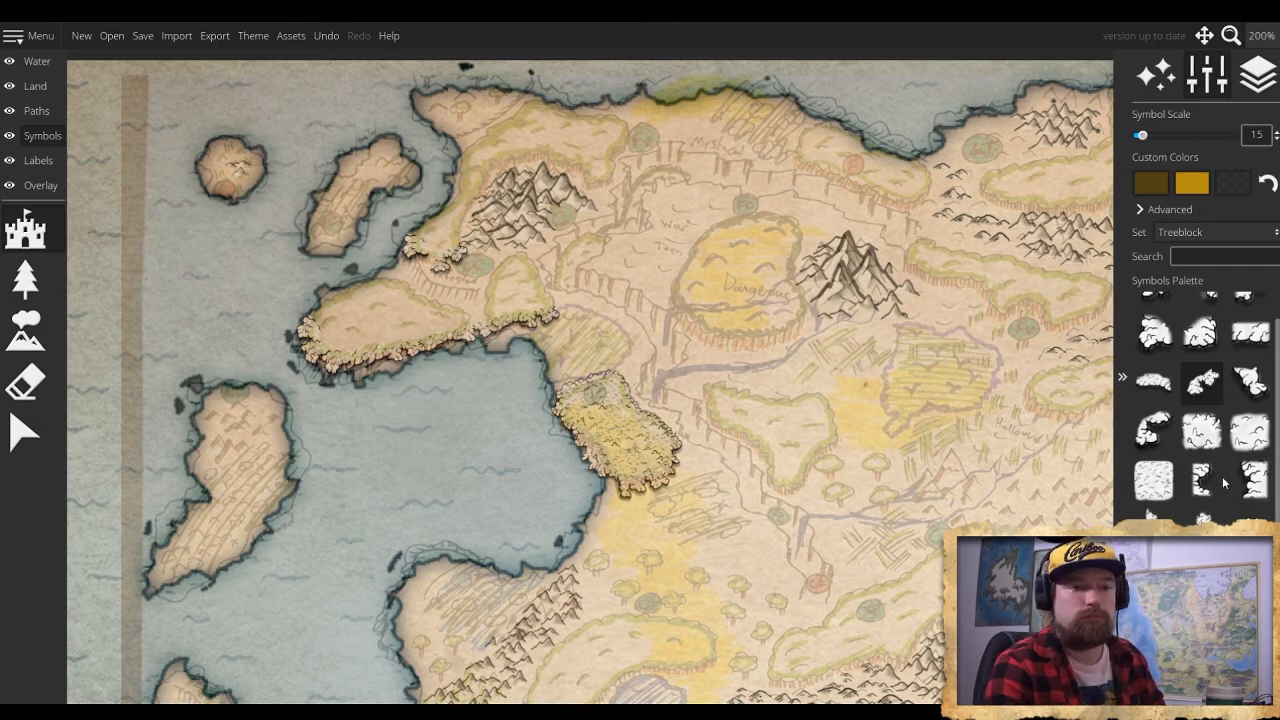
click(1252, 384)
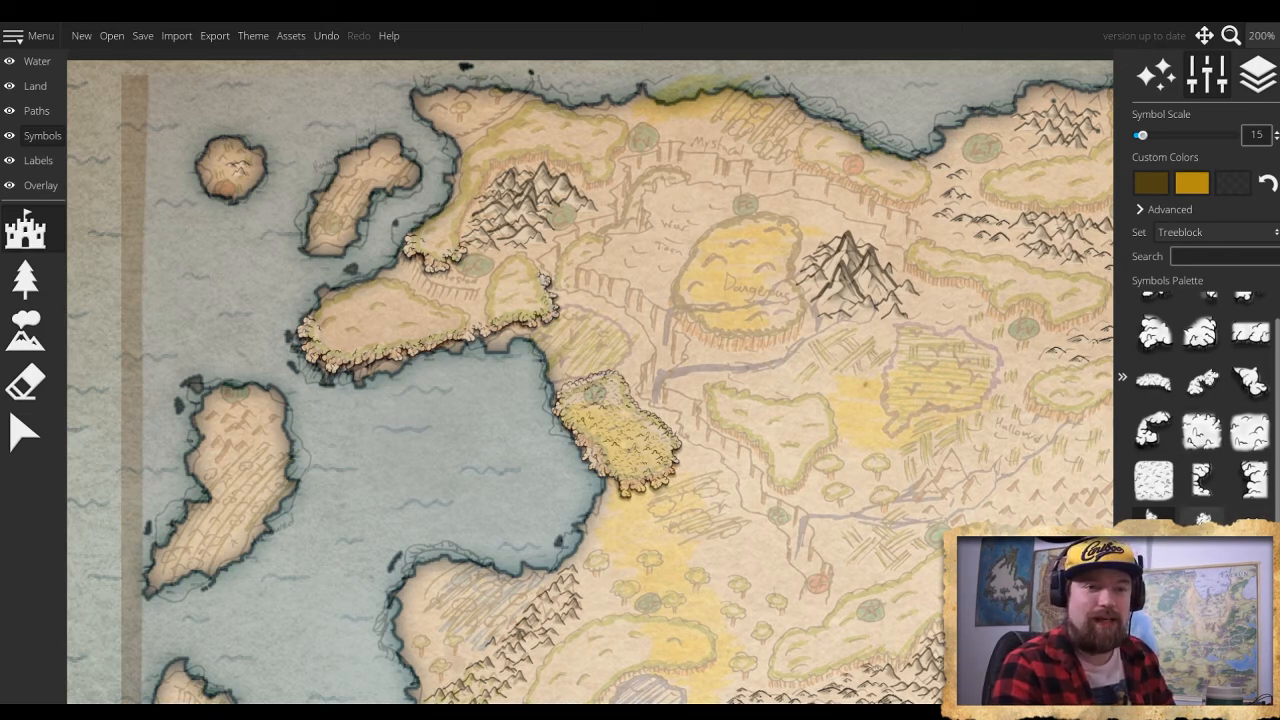
Edge the small inland forest's northwestern corner and the peninsula forest's northern side with tree blocks at scales 15 and 20
click(1203, 520)
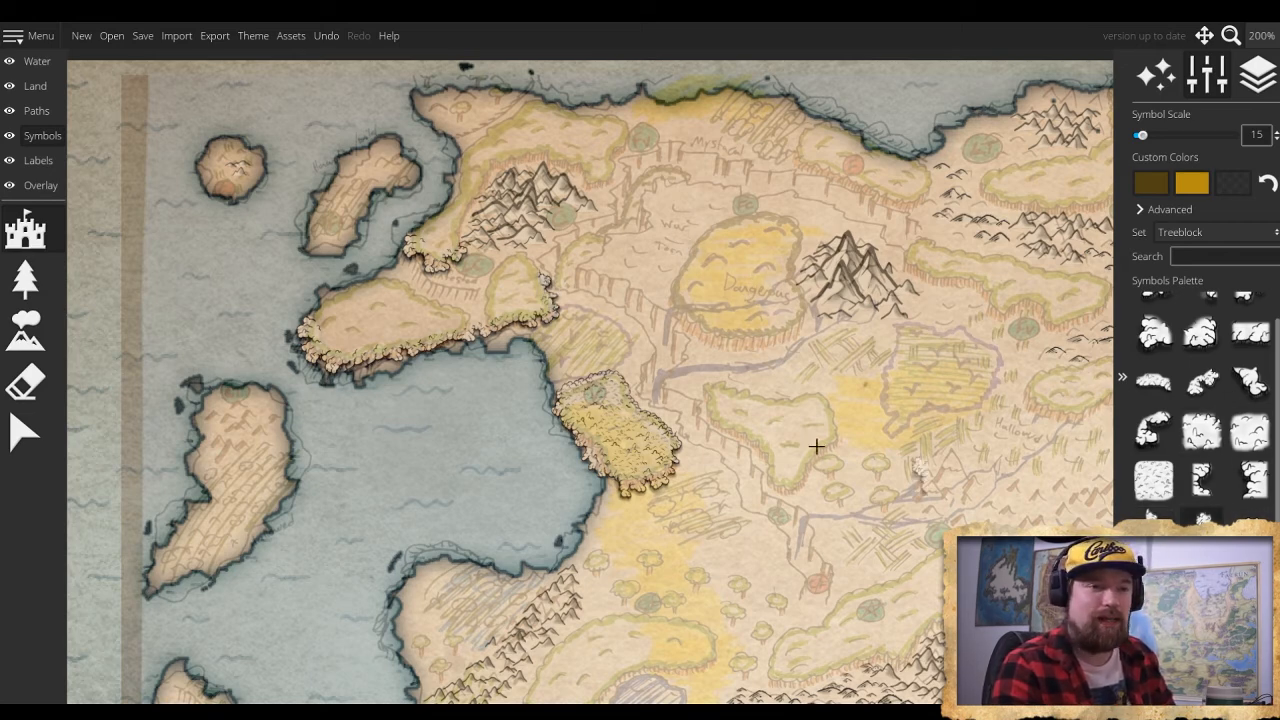
click(489, 272)
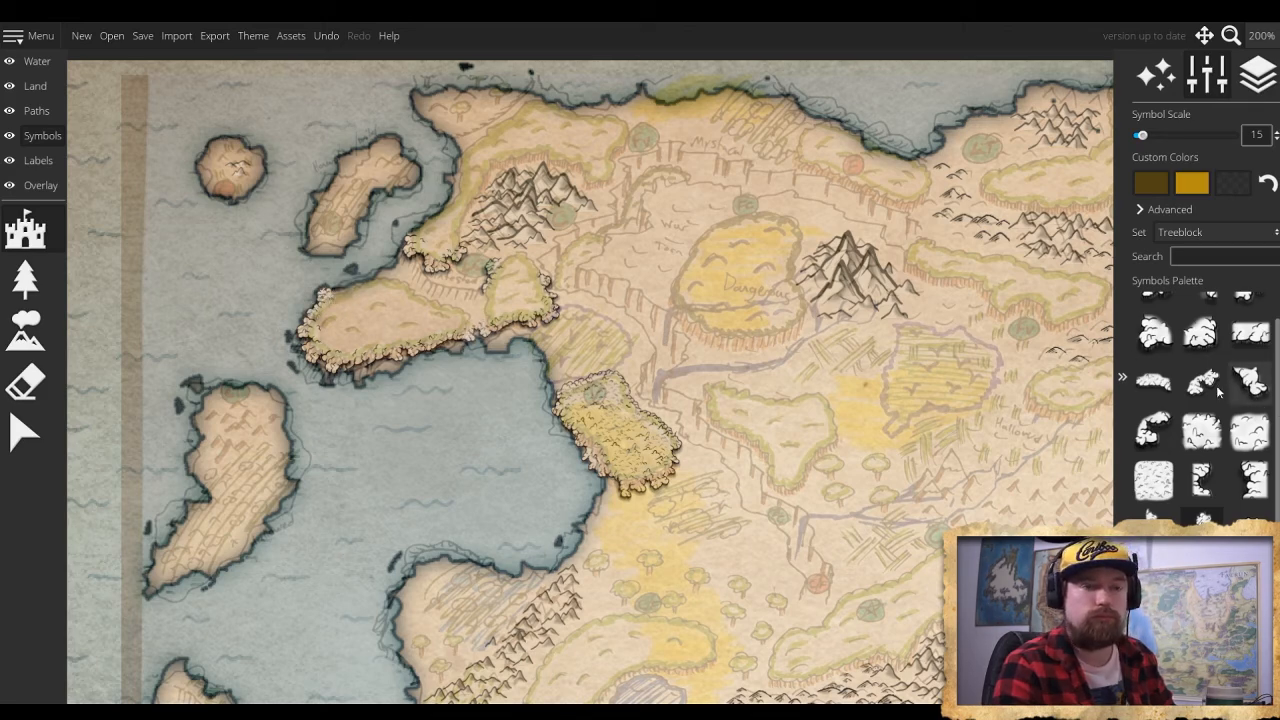
click(1152, 387)
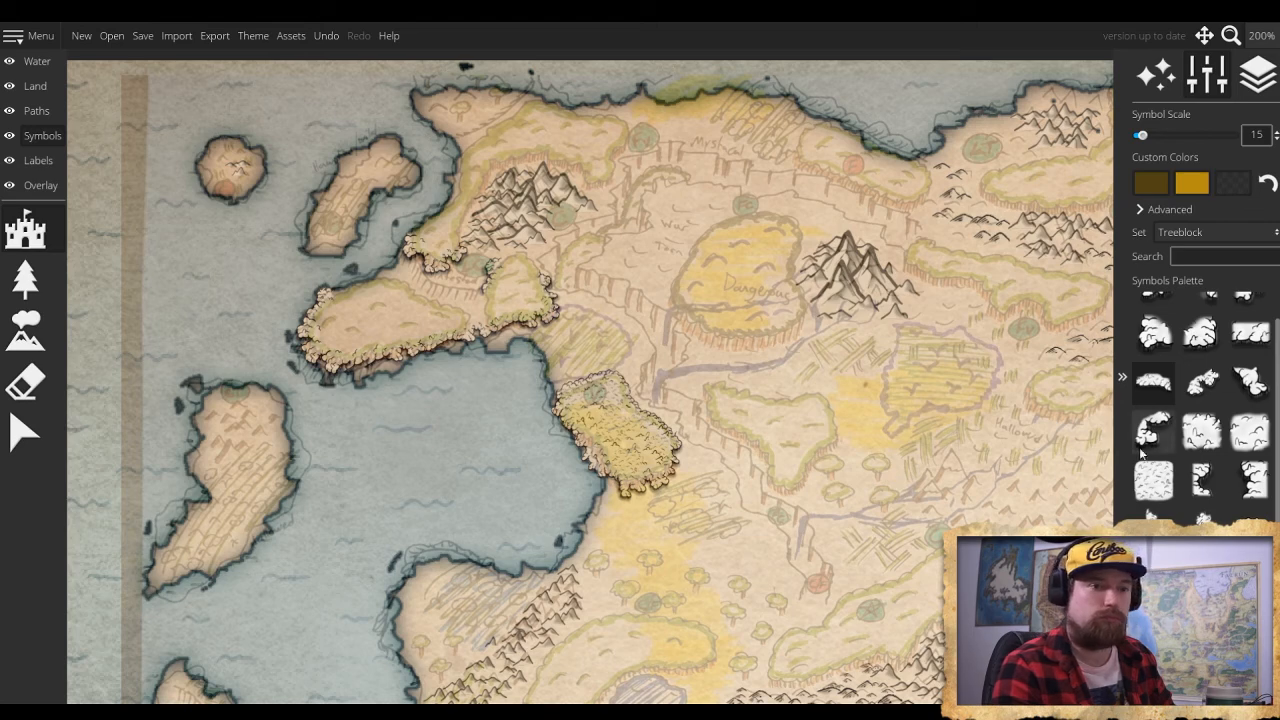
click(1204, 484)
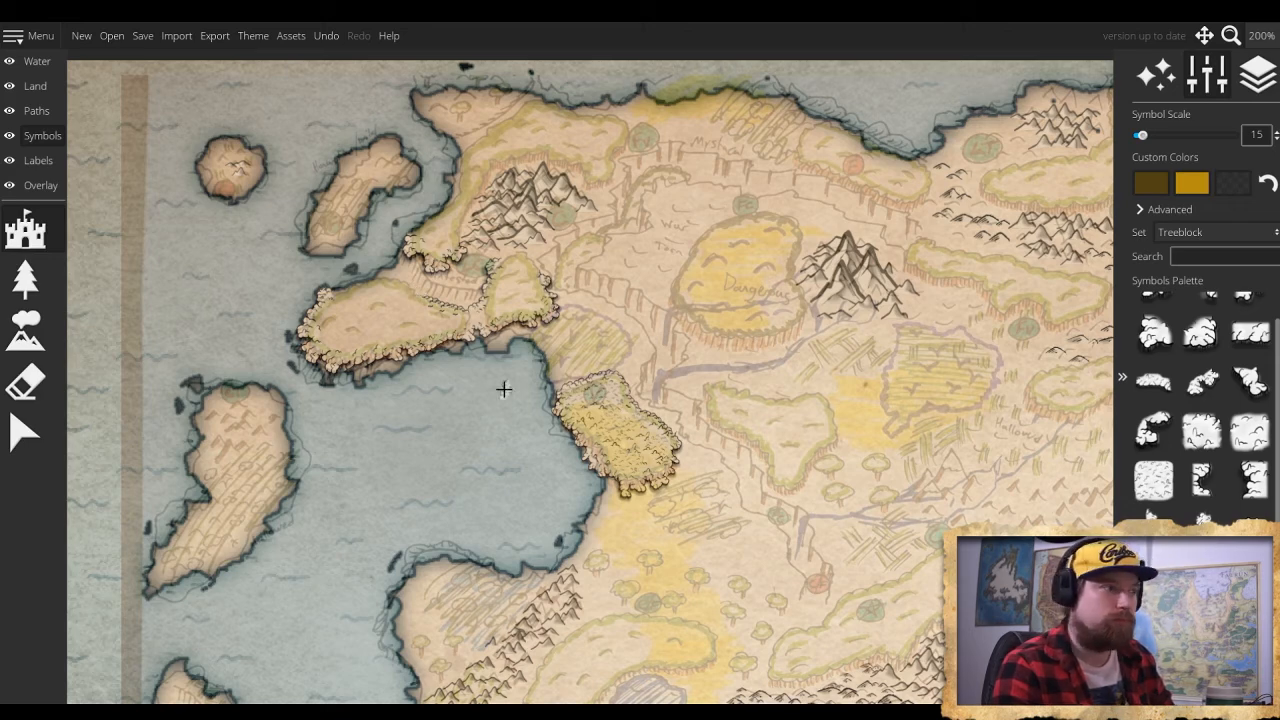
scroll(342, 286, up, 5)
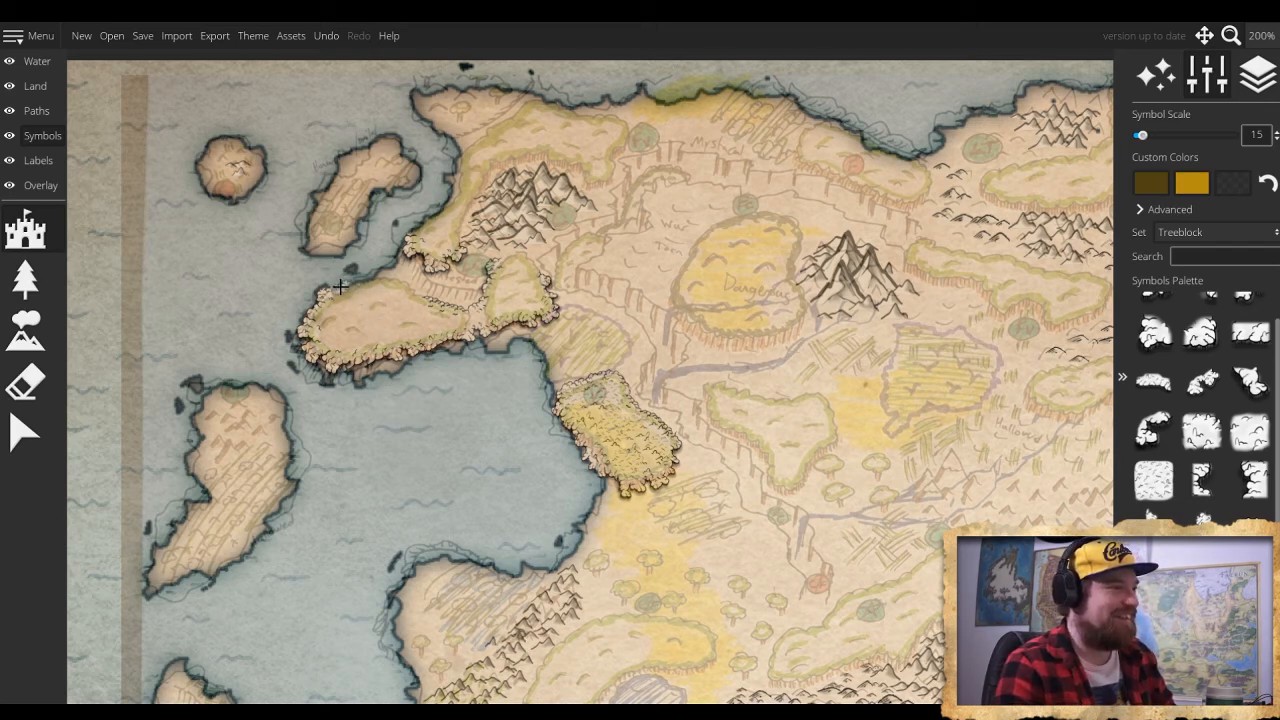
scroll(342, 289, down, 1)
scroll(342, 289, up, 1)
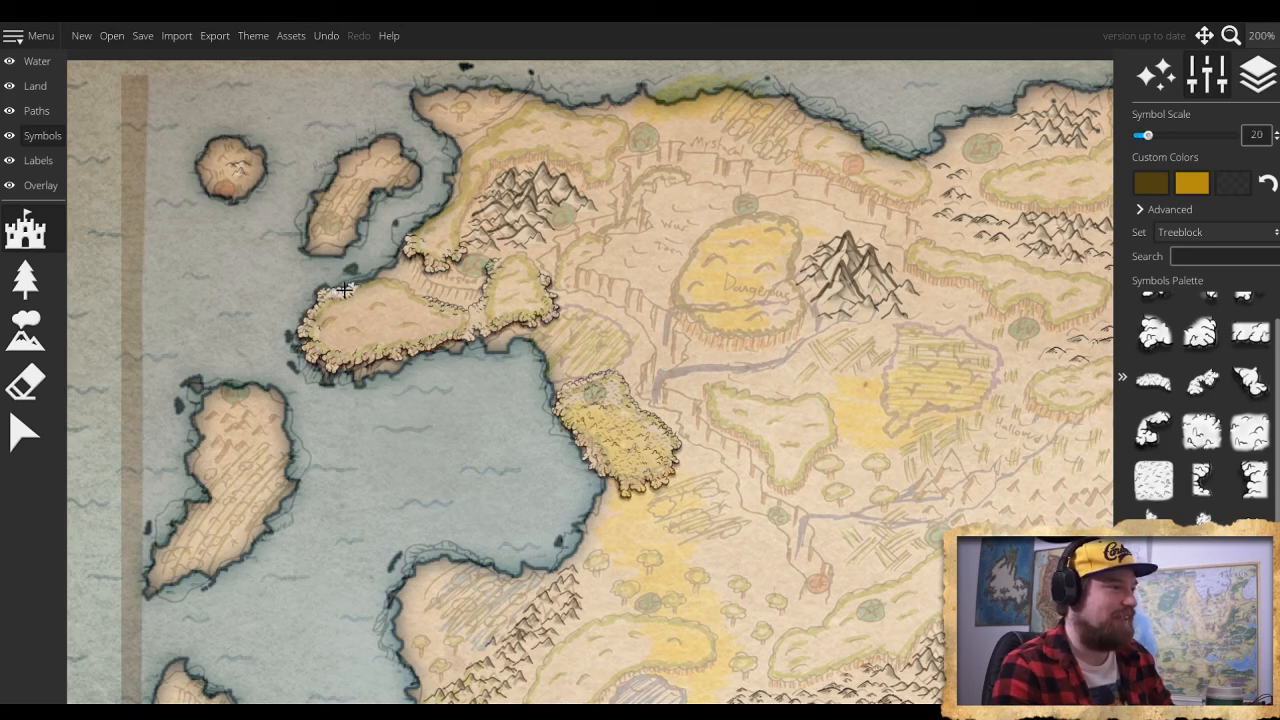
Close the small inland forest's northern and northeastern edge with tree blocks at scales 20 and 25
scroll(380, 290, up, 1)
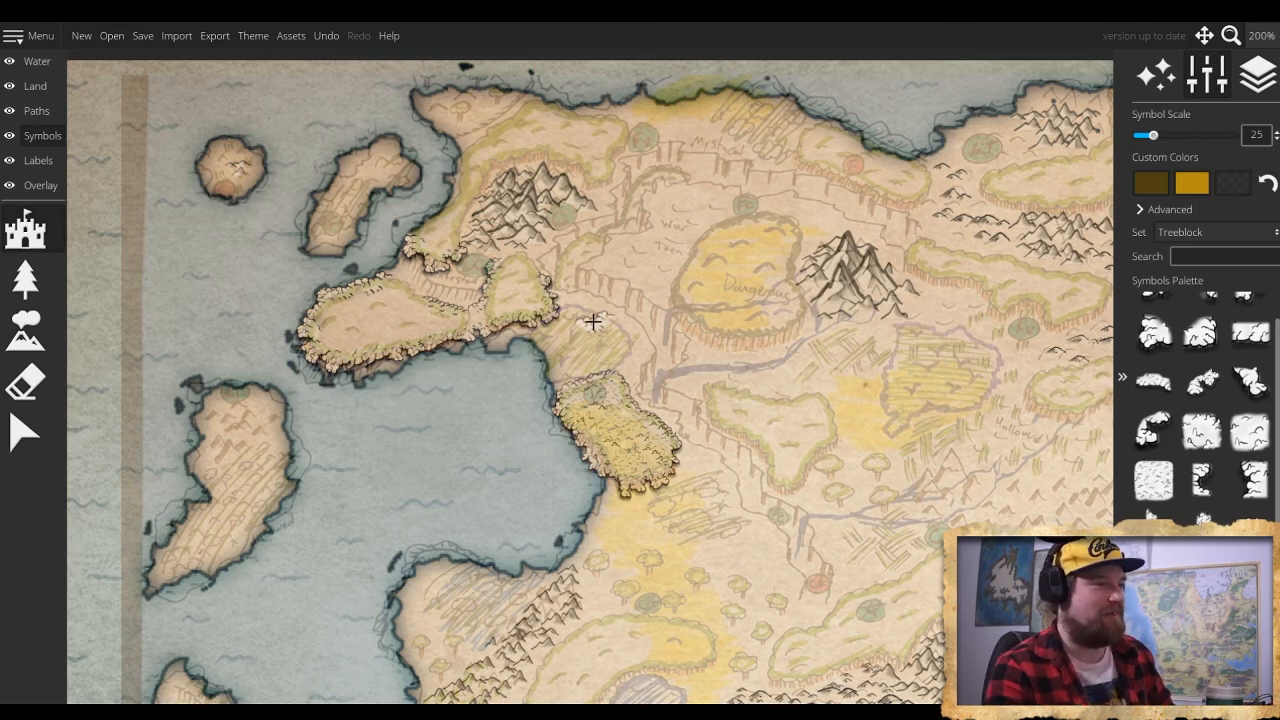
scroll(556, 302, up, 1)
scroll(536, 285, down, 2)
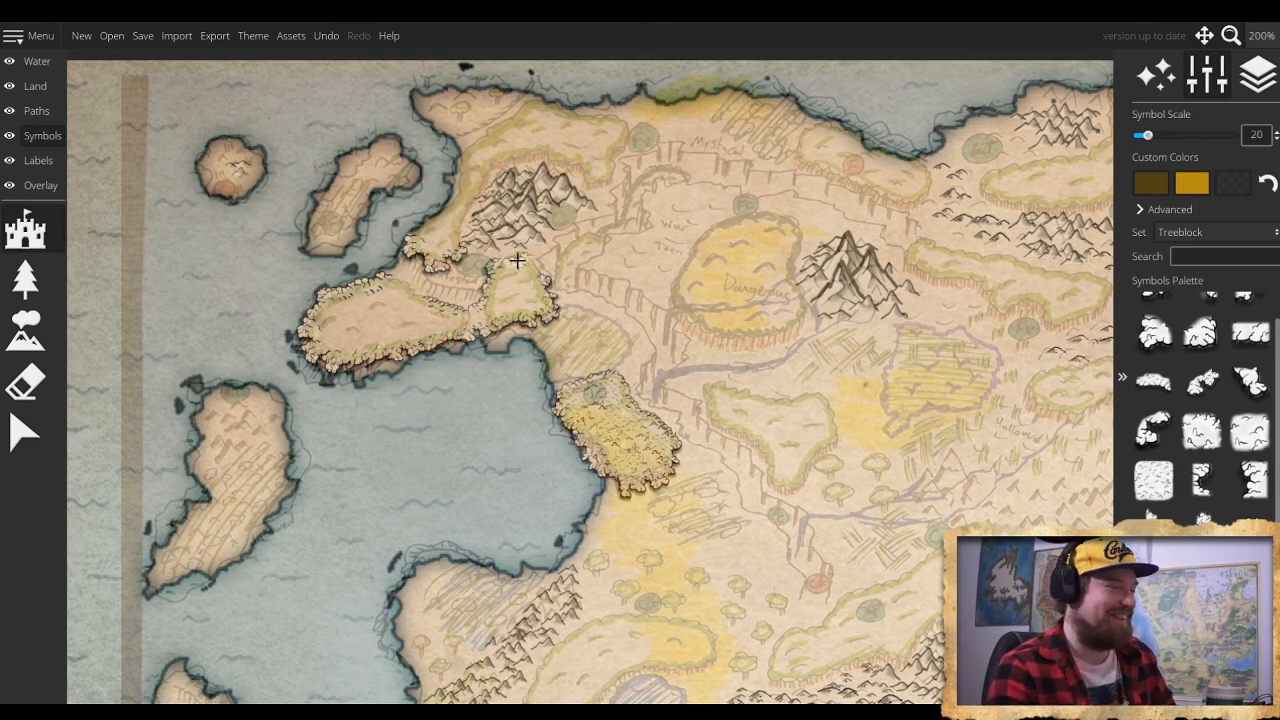
scroll(528, 288, up, 1)
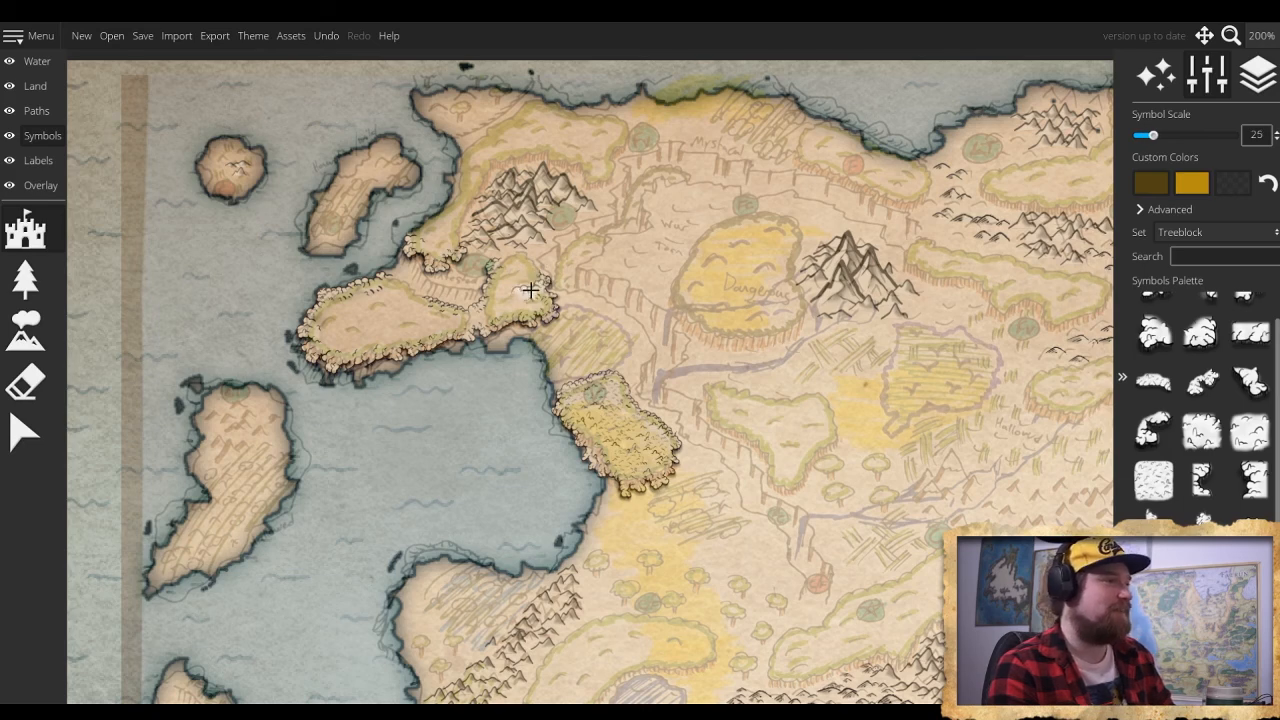
scroll(513, 262, down, 2)
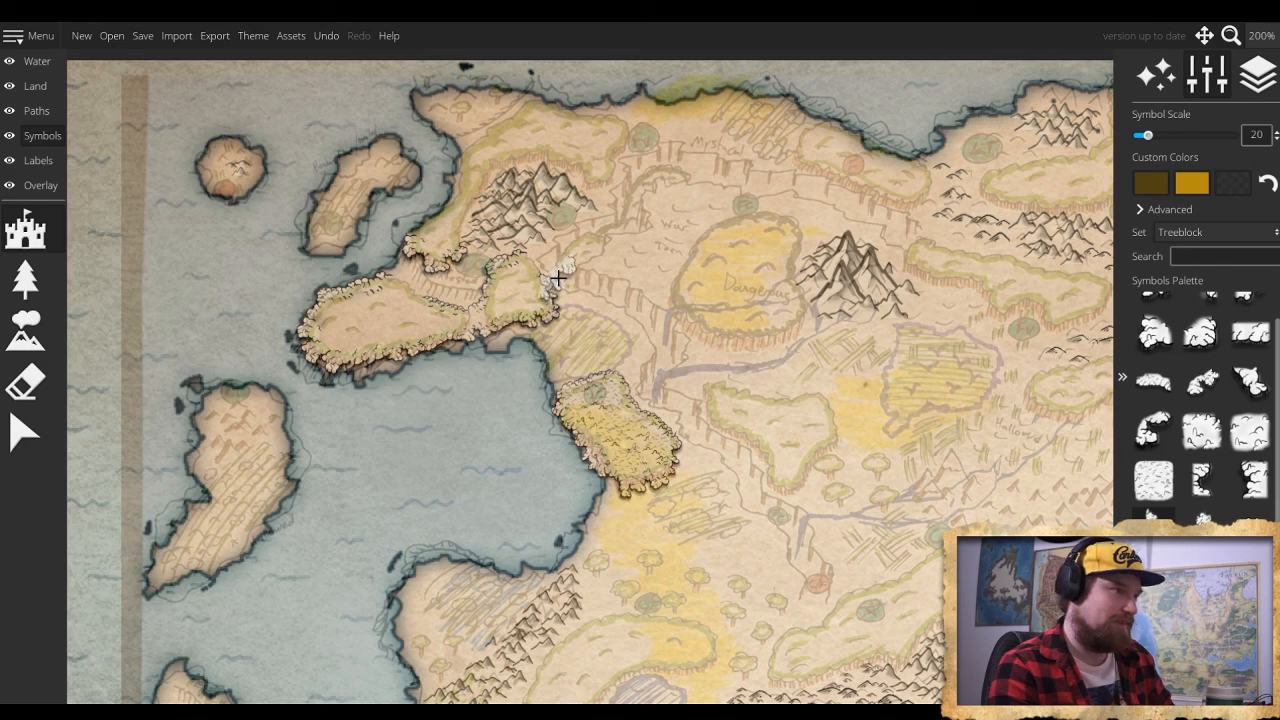
scroll(545, 278, up, 1)
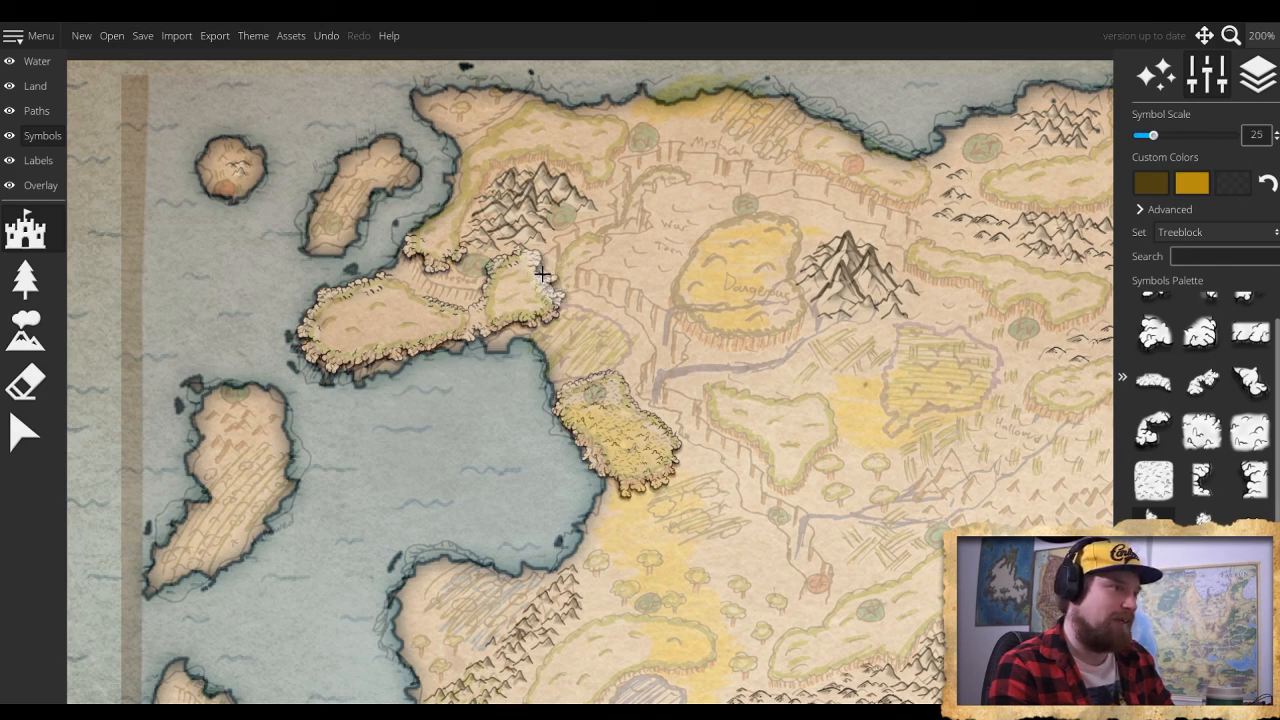
click(549, 287)
scroll(542, 274, down, 3)
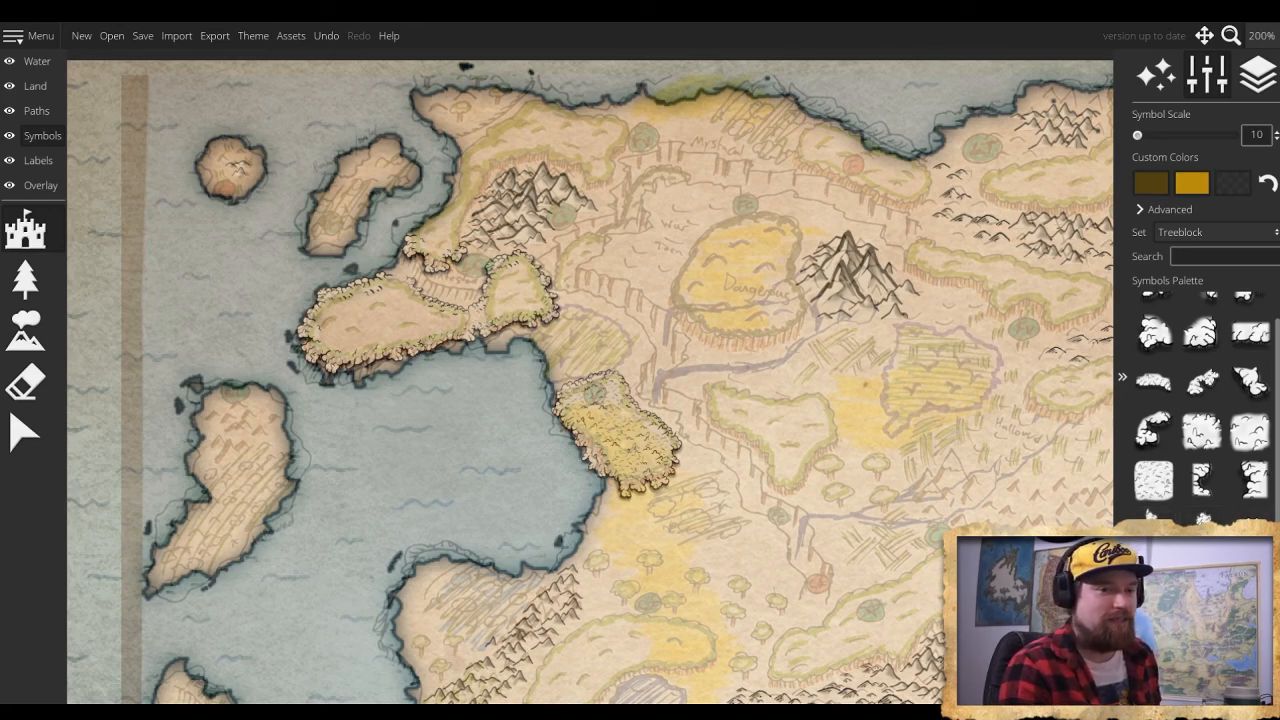
Try out three large tree blocks at scale 50 around the central forest sketch and undo them
click(1250, 525)
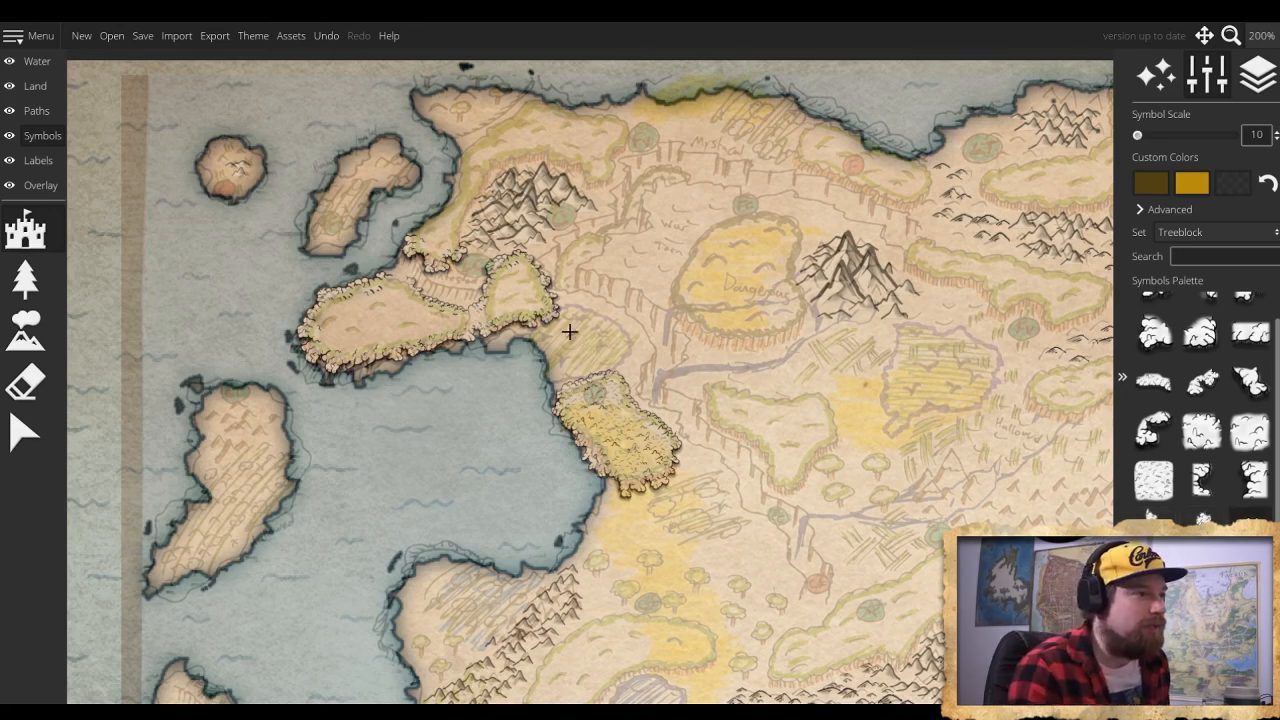
scroll(477, 360, up, 11)
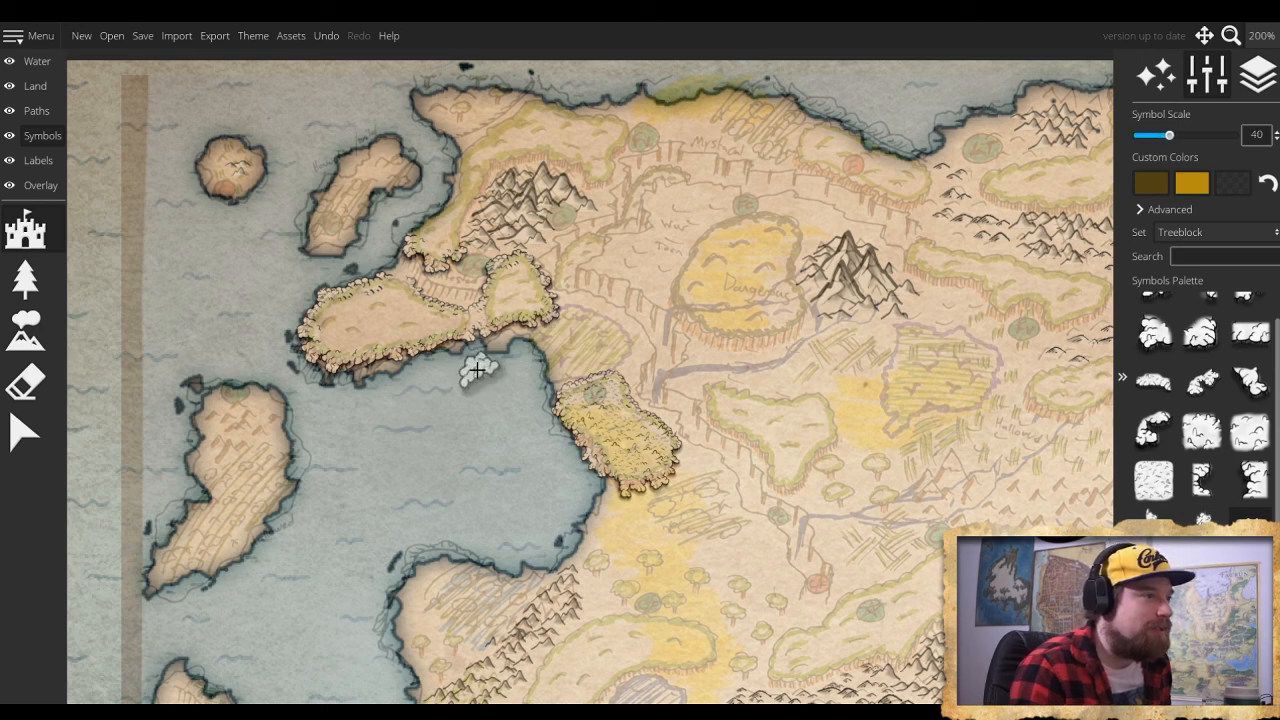
scroll(477, 372, down, 3)
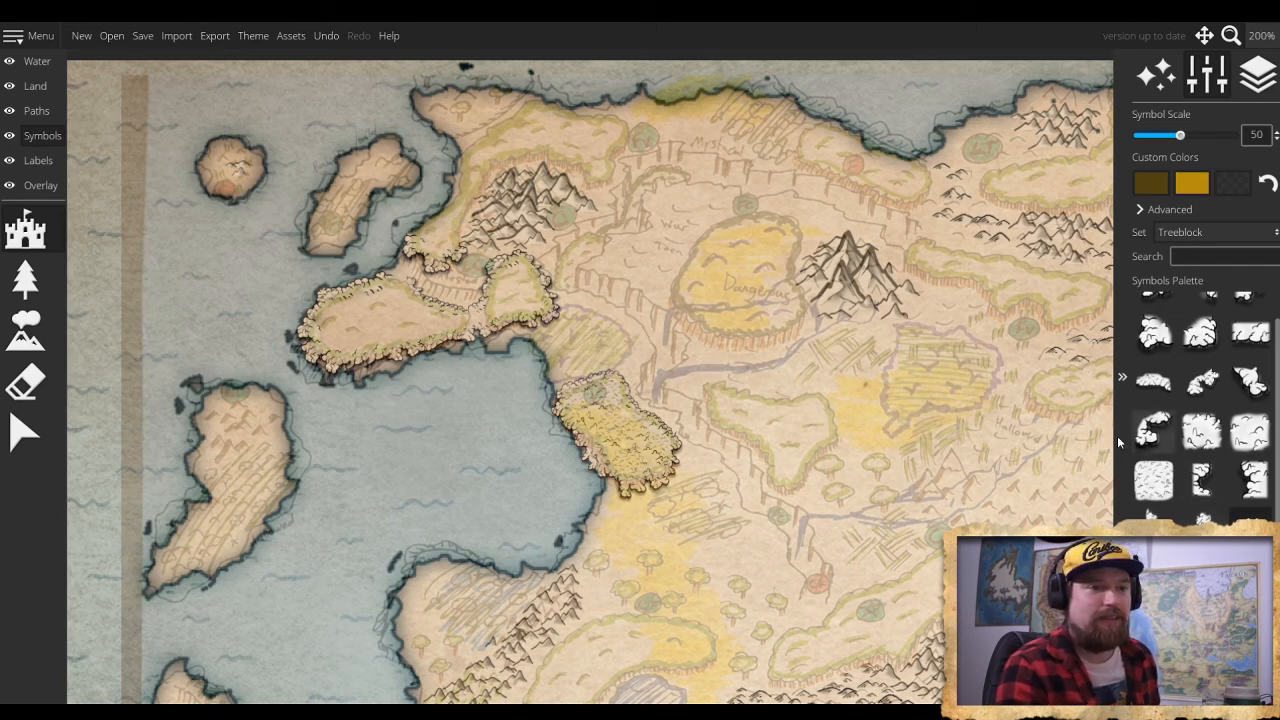
click(775, 393)
click(843, 448)
click(783, 410)
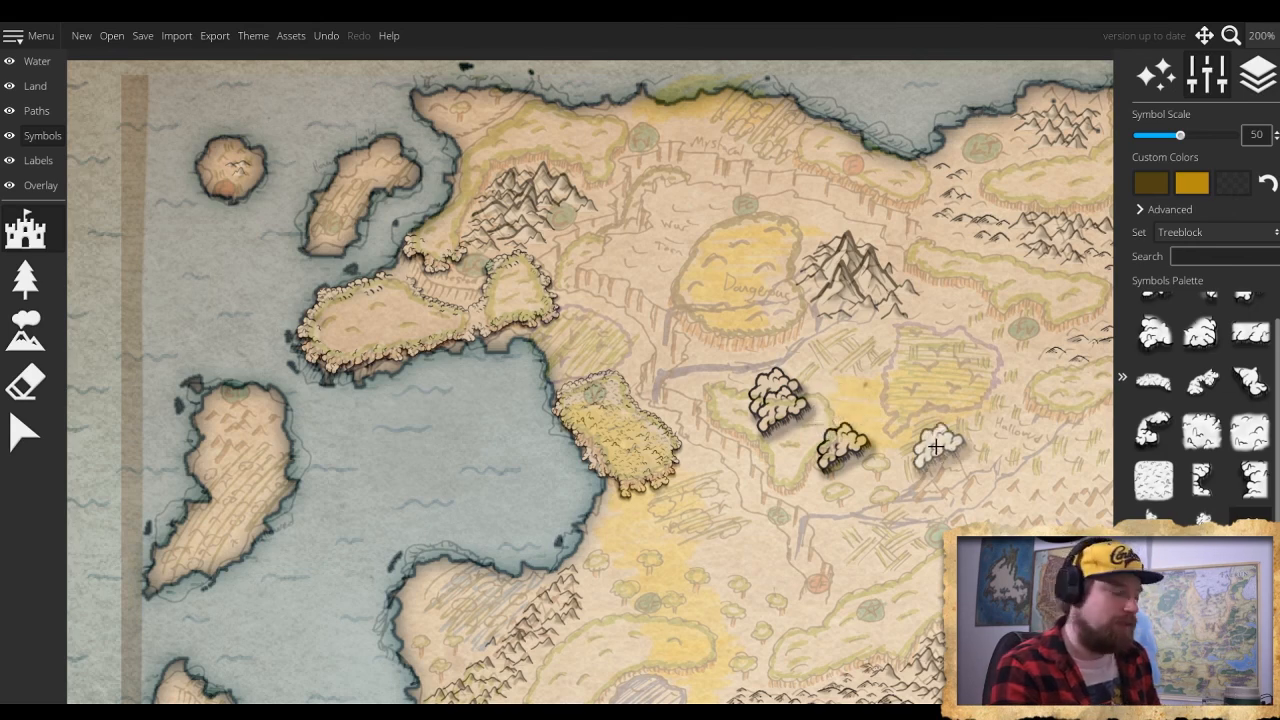
key(ctrl+z)
key(ctrl+z)
key(ctrl+z)
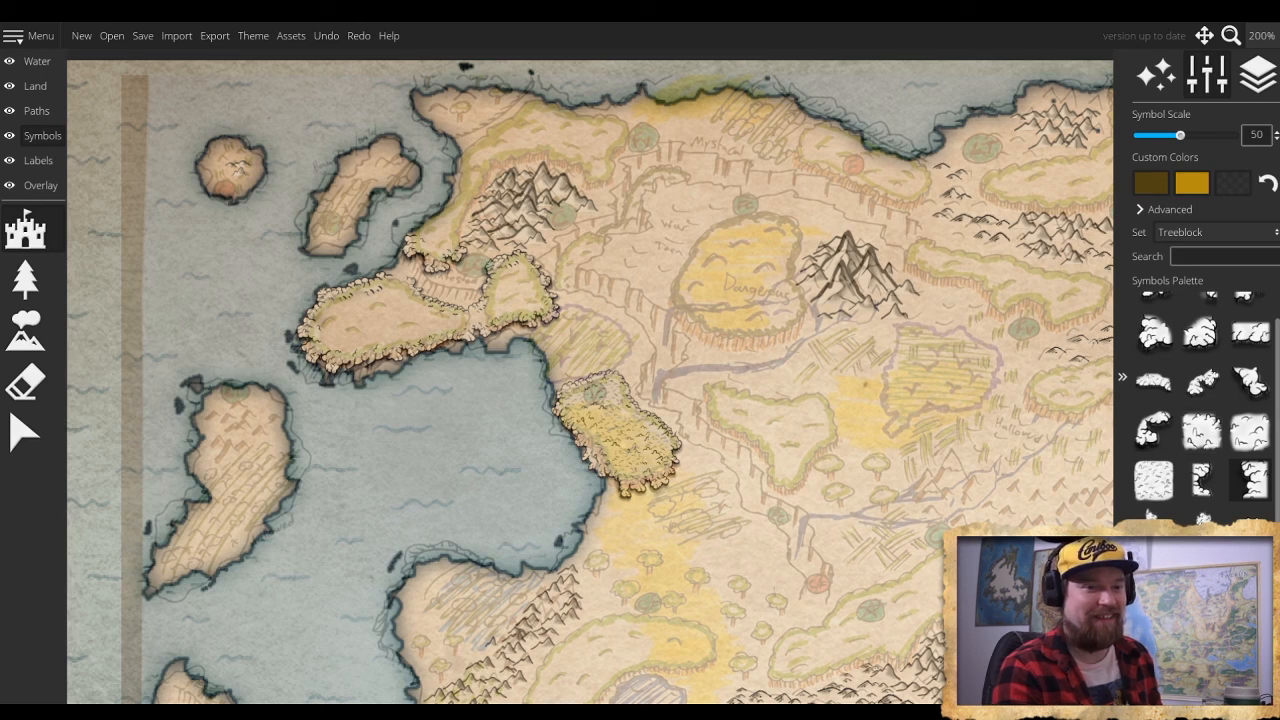
Edge the eastern end of the sketched forest north of the northwestern mountains with curved tree blocks at scales 20 and 25
click(1250, 481)
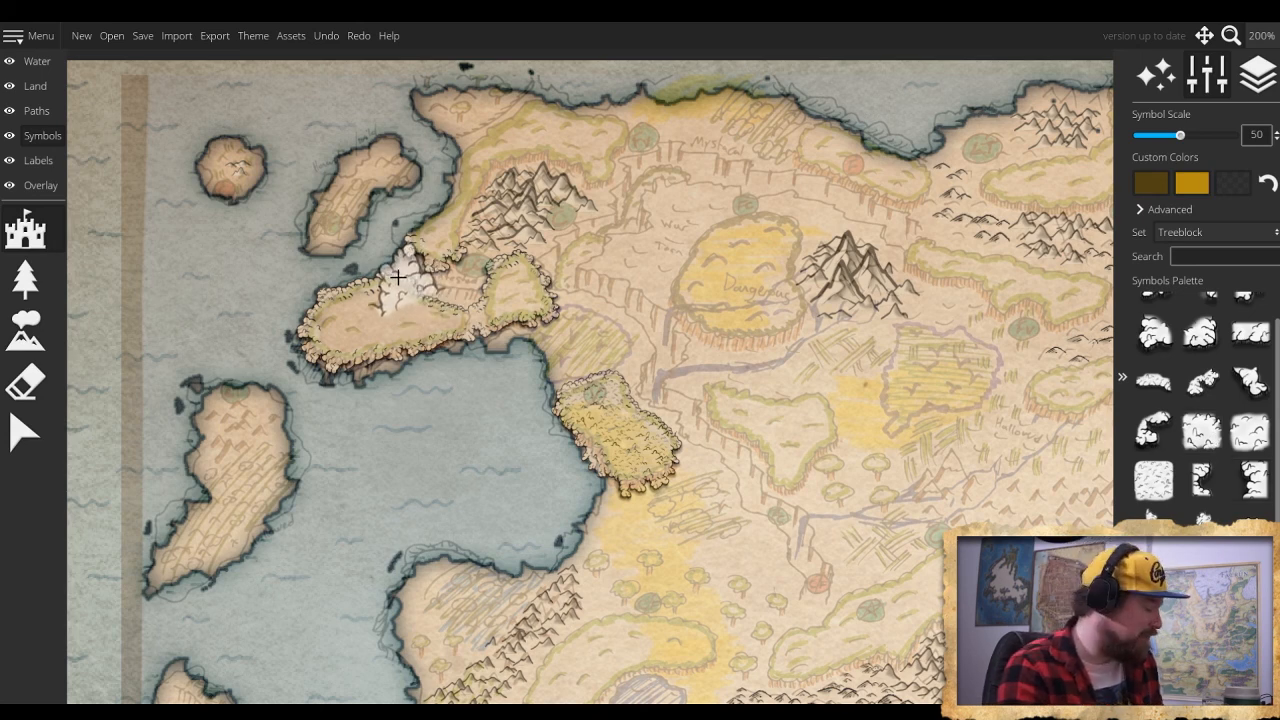
scroll(396, 288, up, 3)
scroll(396, 288, down, 9)
scroll(395, 280, down, 2)
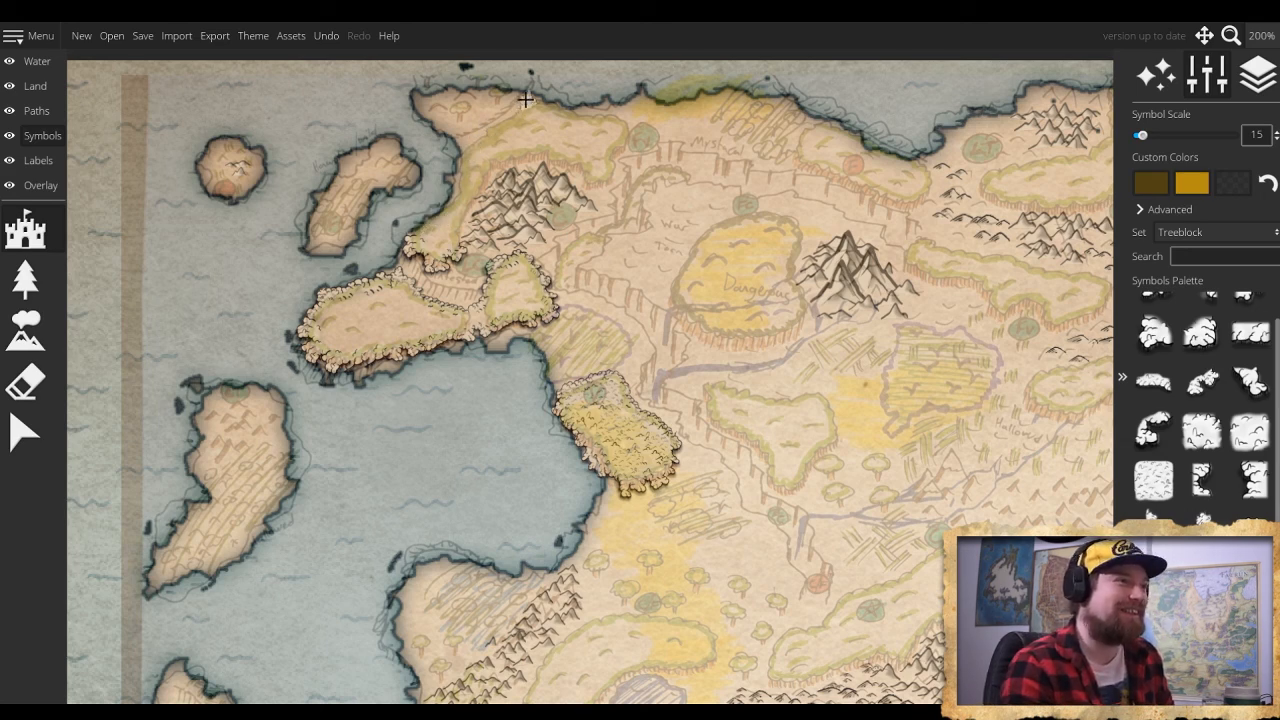
click(1150, 430)
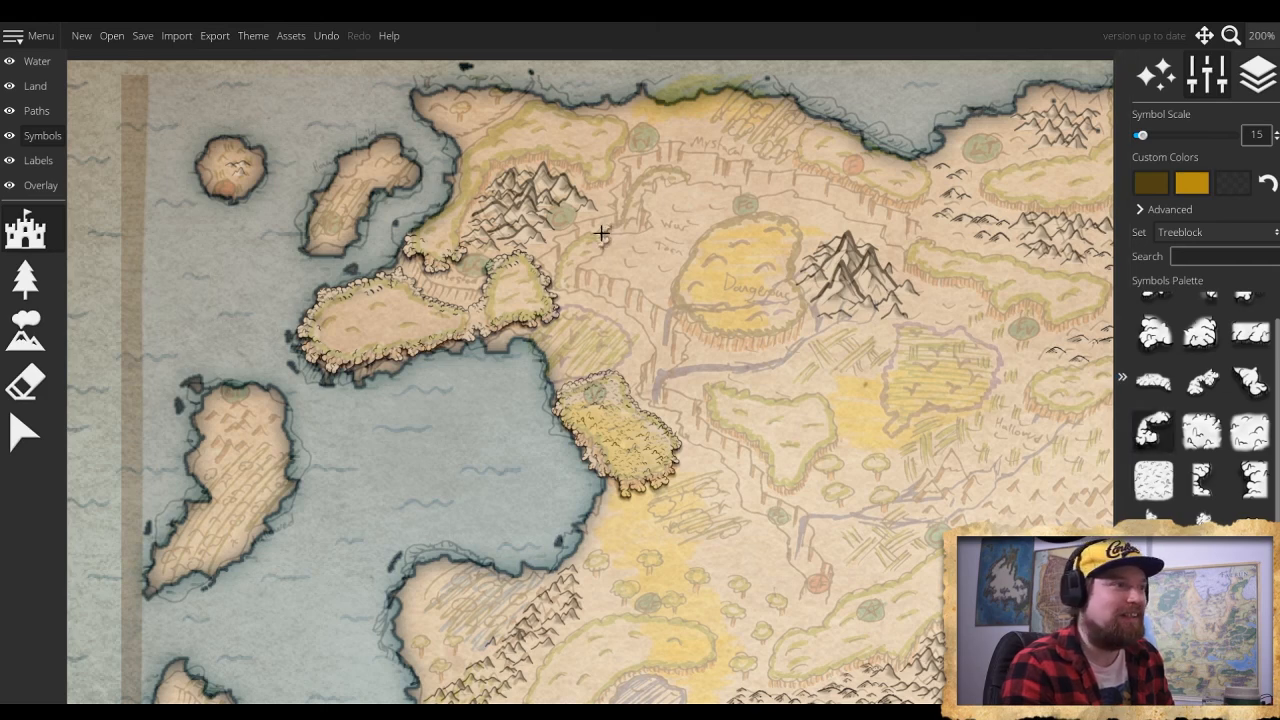
scroll(611, 172, up, 2)
click(611, 172)
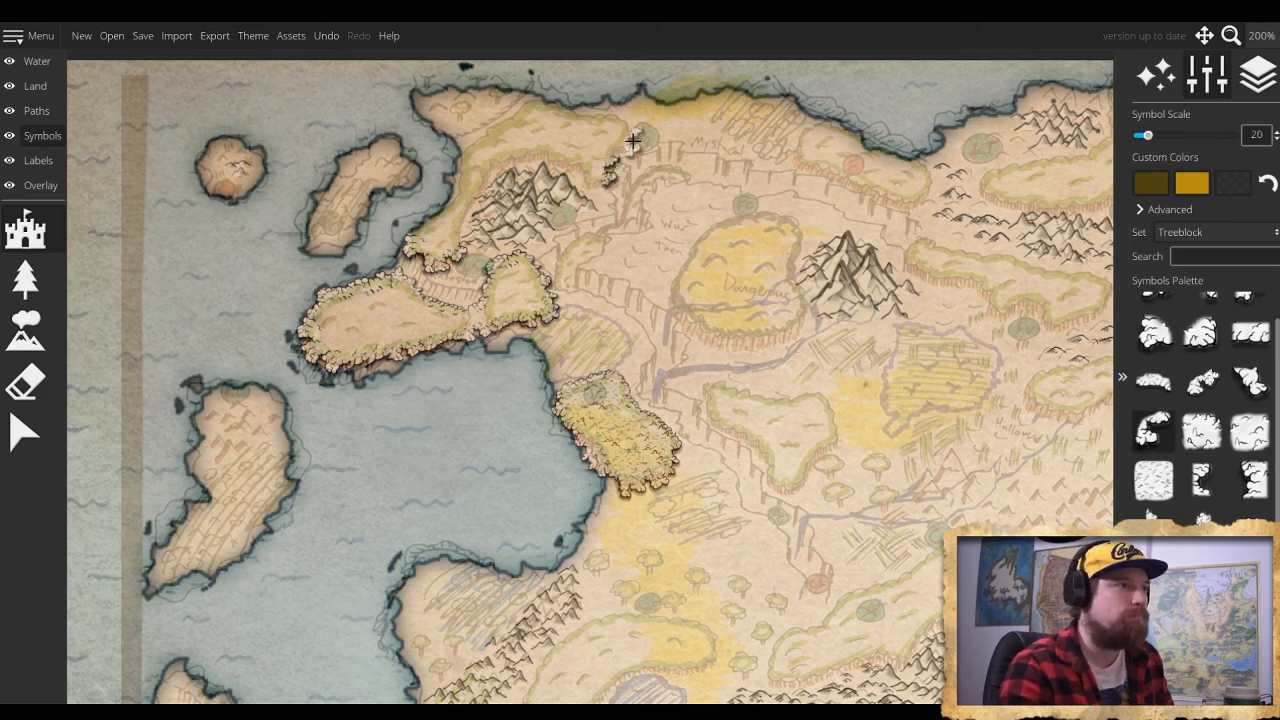
scroll(621, 141, down, 1)
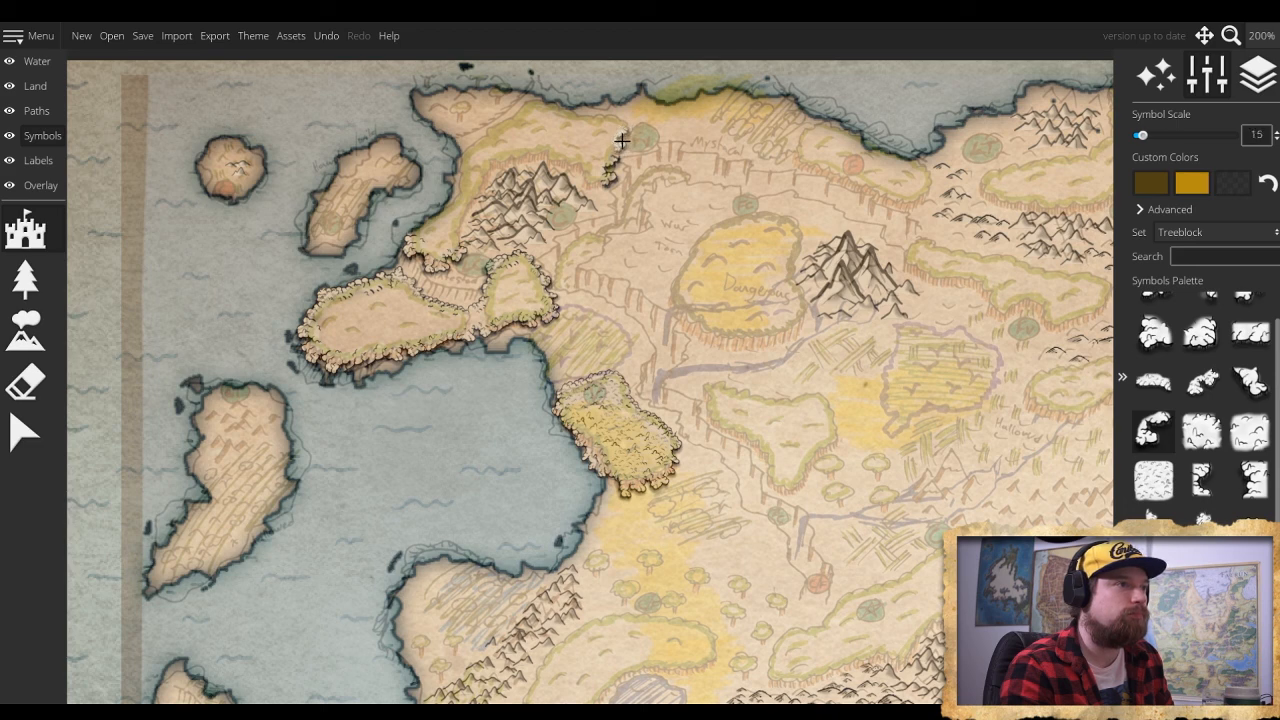
scroll(622, 143, up, 2)
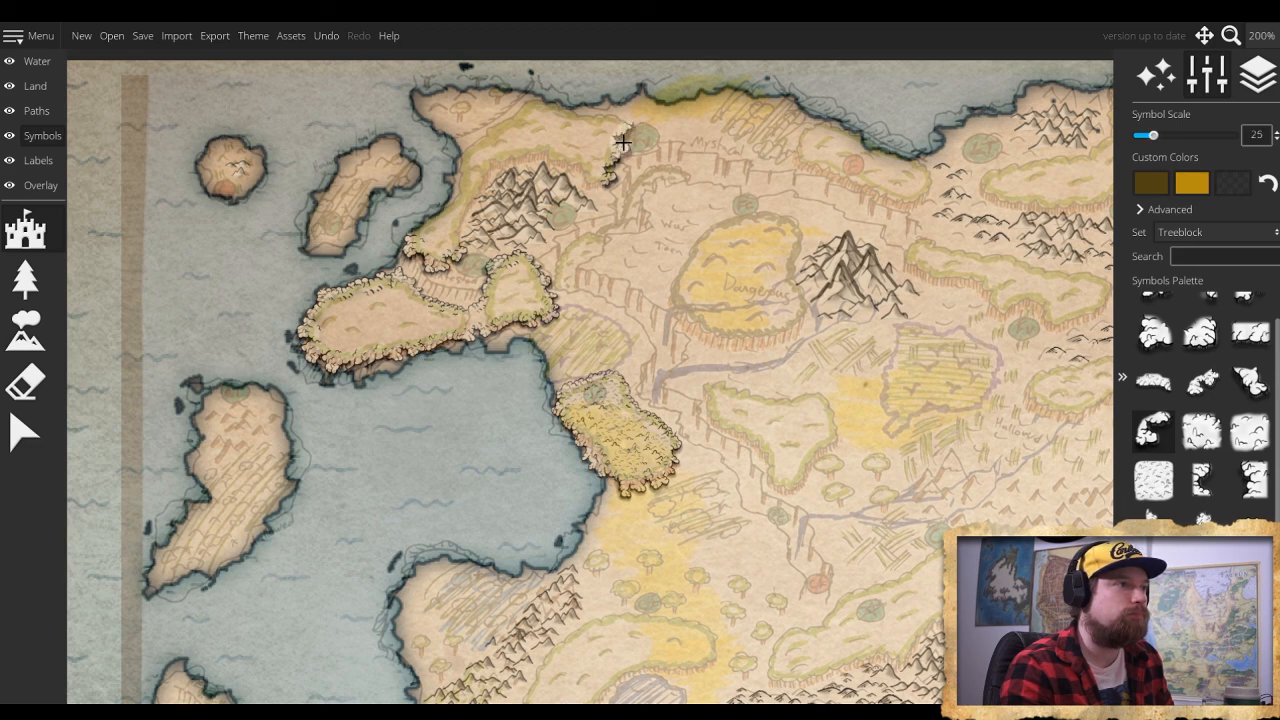
click(622, 139)
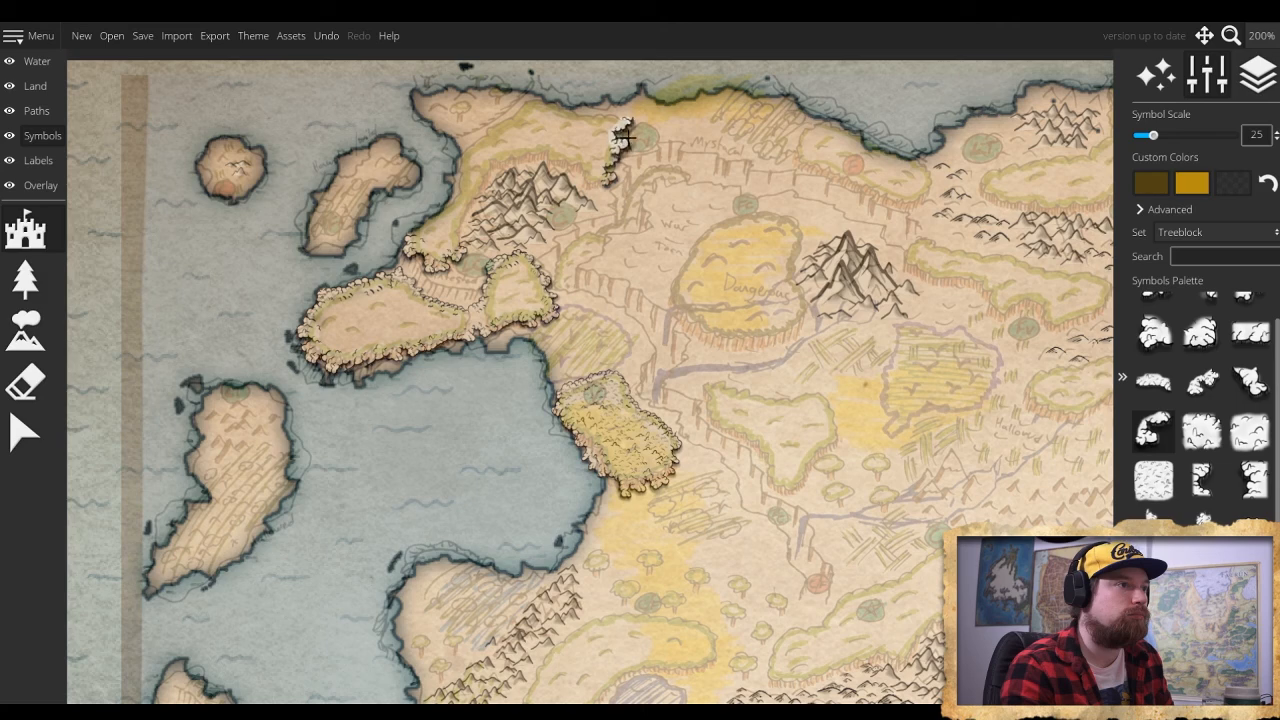